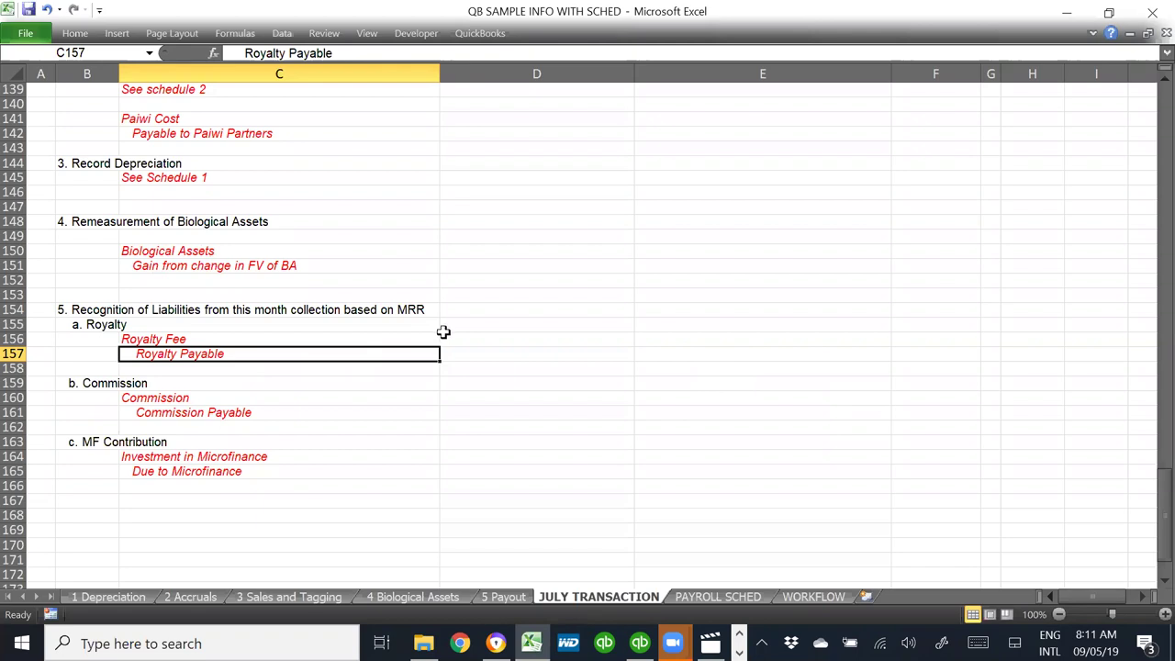
{"action": "left_click", "coordinate": [93, 440]}
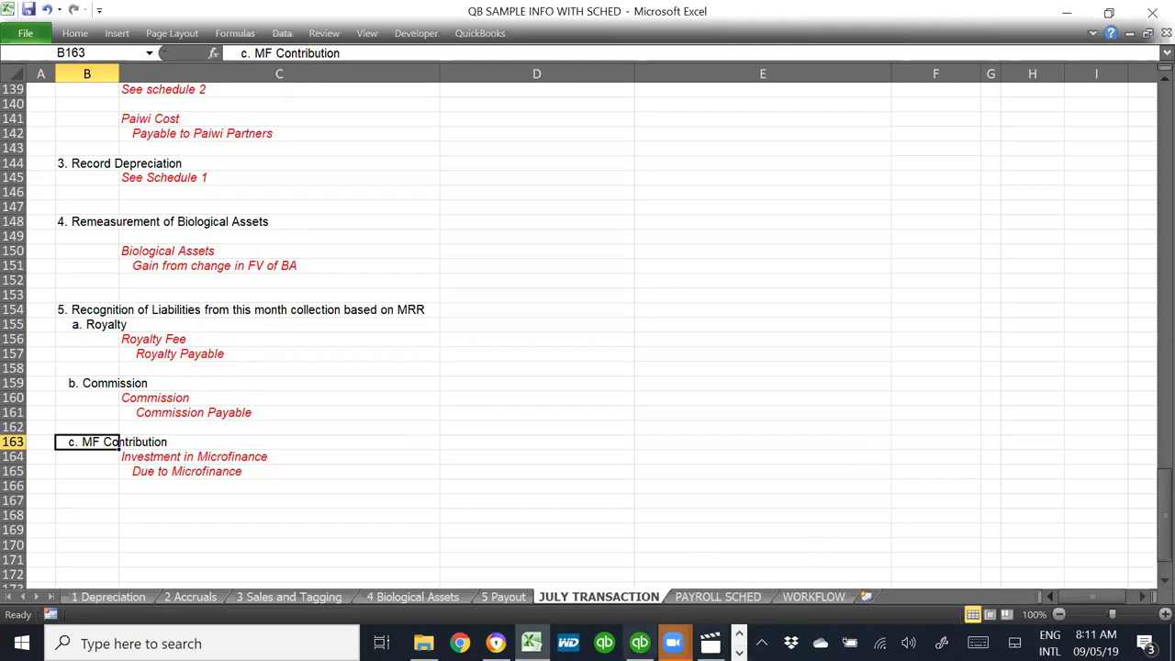
{"action": "key", "text": "alt+Tab"}
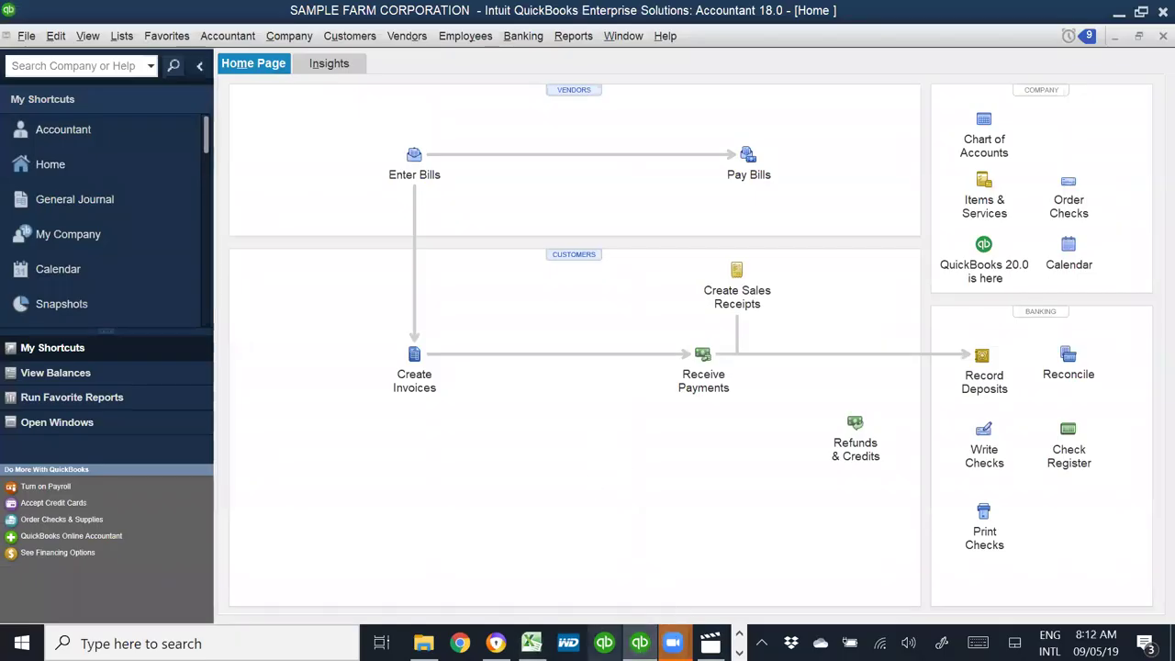
{"action": "key", "text": "alt+Tab"}
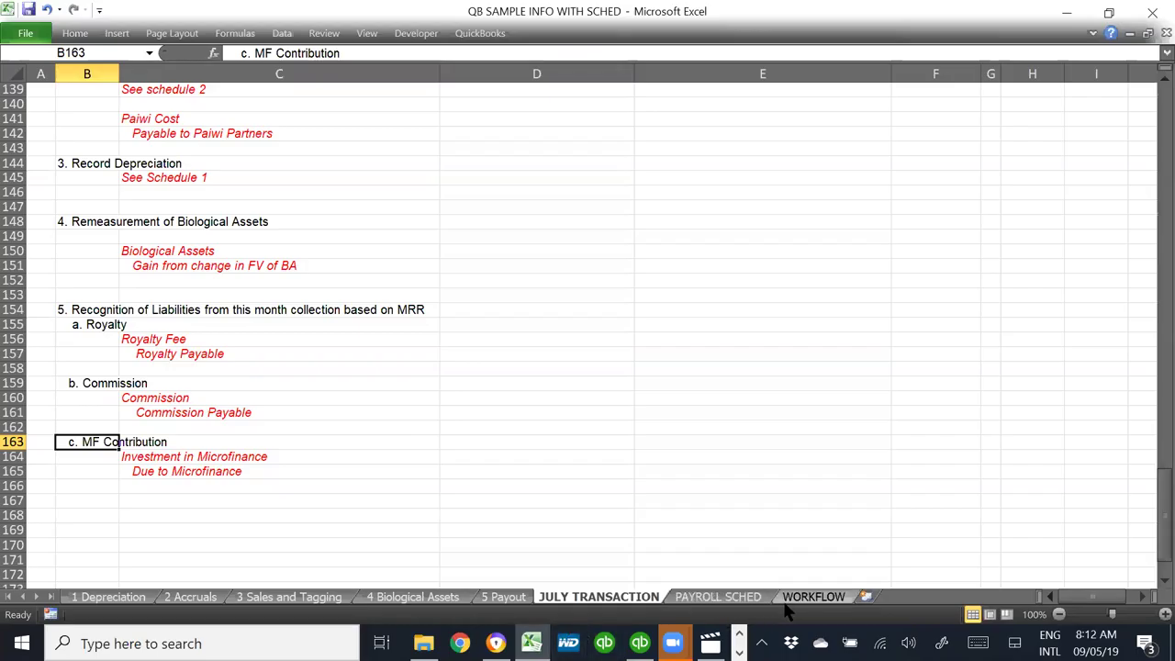
- Review the payment-by-installment path on the WORKFLOW sheet, from Enter Bills through Pay Bills to Write Check
{"action": "left_click", "coordinate": [790, 598]}
{"action": "left_click", "coordinate": [437, 465]}
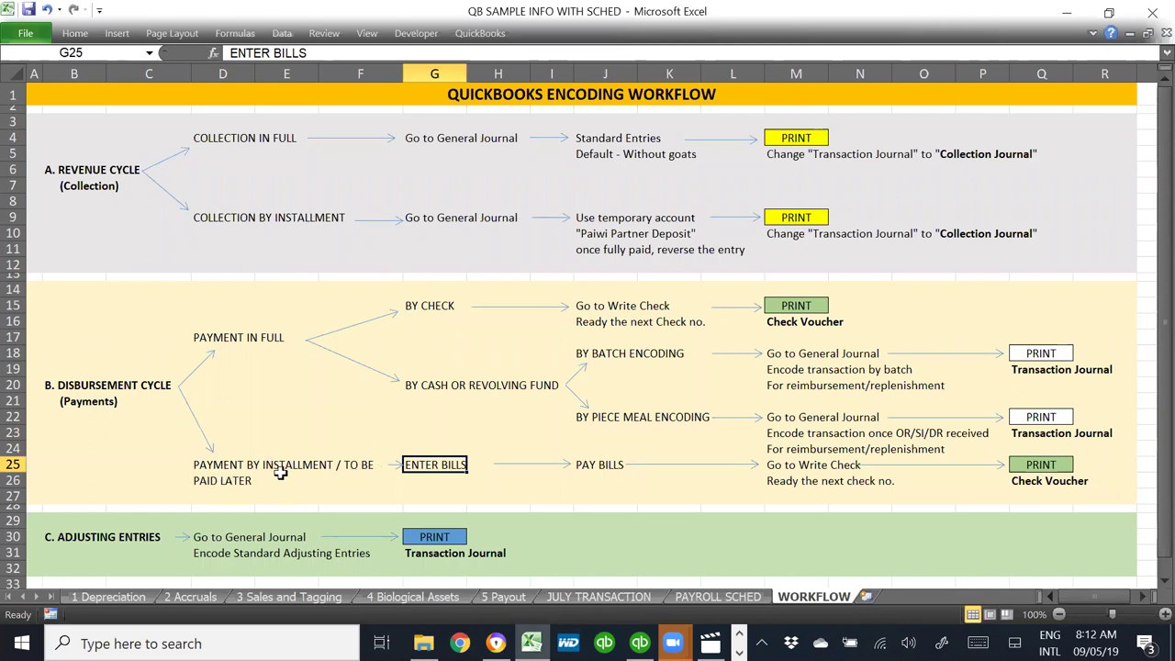
{"action": "left_click", "coordinate": [428, 484]}
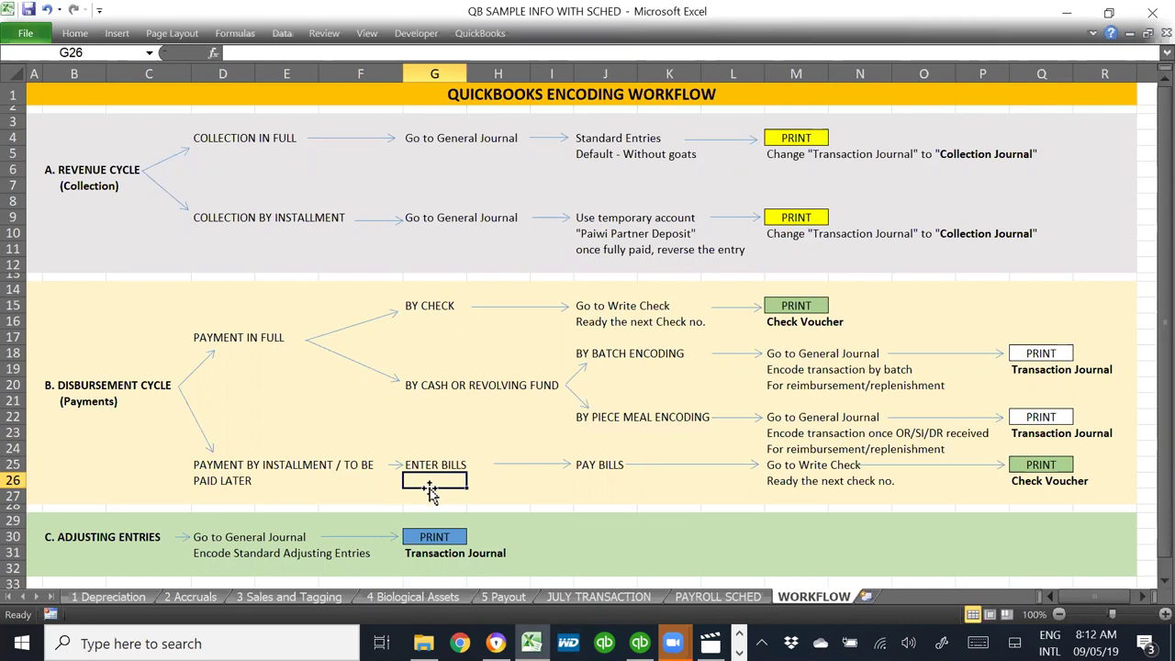
{"action": "left_click", "coordinate": [588, 482]}
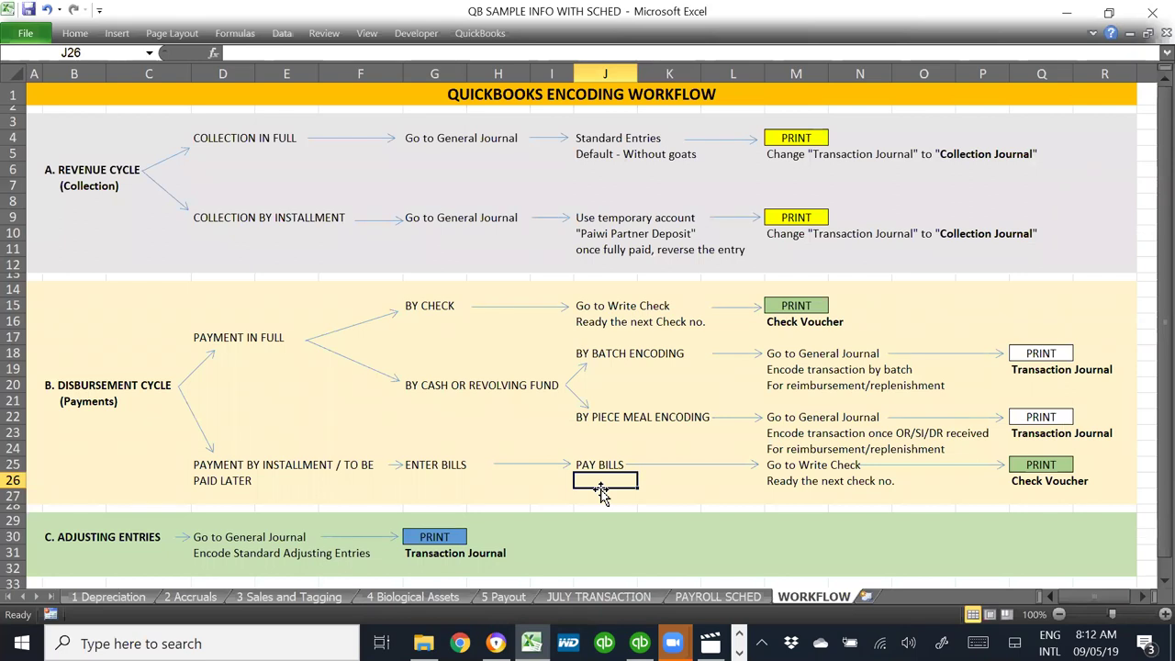
{"action": "left_click", "coordinate": [840, 502]}
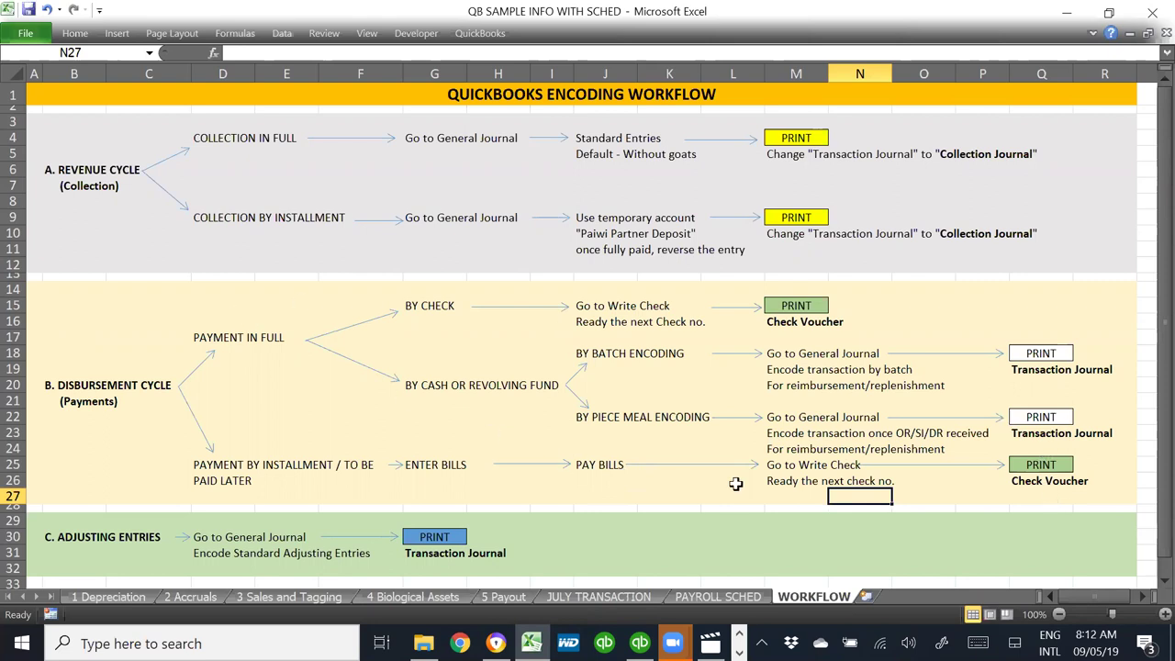
{"action": "scroll", "coordinate": [708, 466], "scroll_direction": "down", "scroll_amount": 4}
{"action": "scroll", "coordinate": [709, 465], "scroll_direction": "up", "scroll_amount": 4}
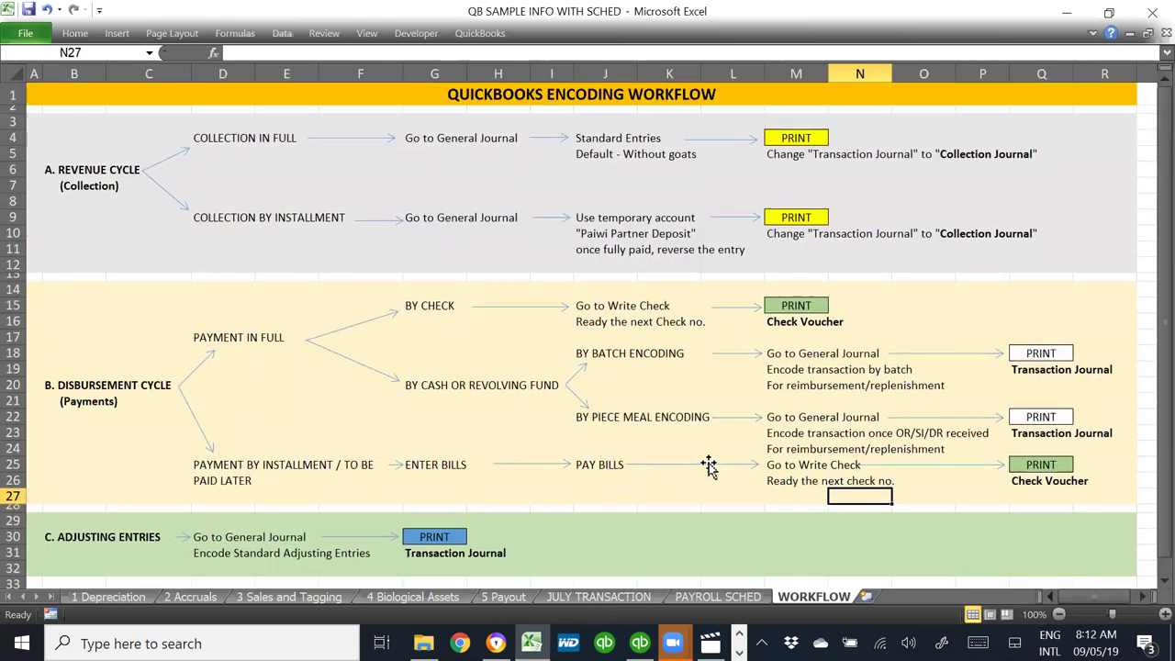
- Return to the JULY TRANSACTION sheet and select the Royalty Payable entry in C157
{"action": "left_click", "coordinate": [606, 597]}
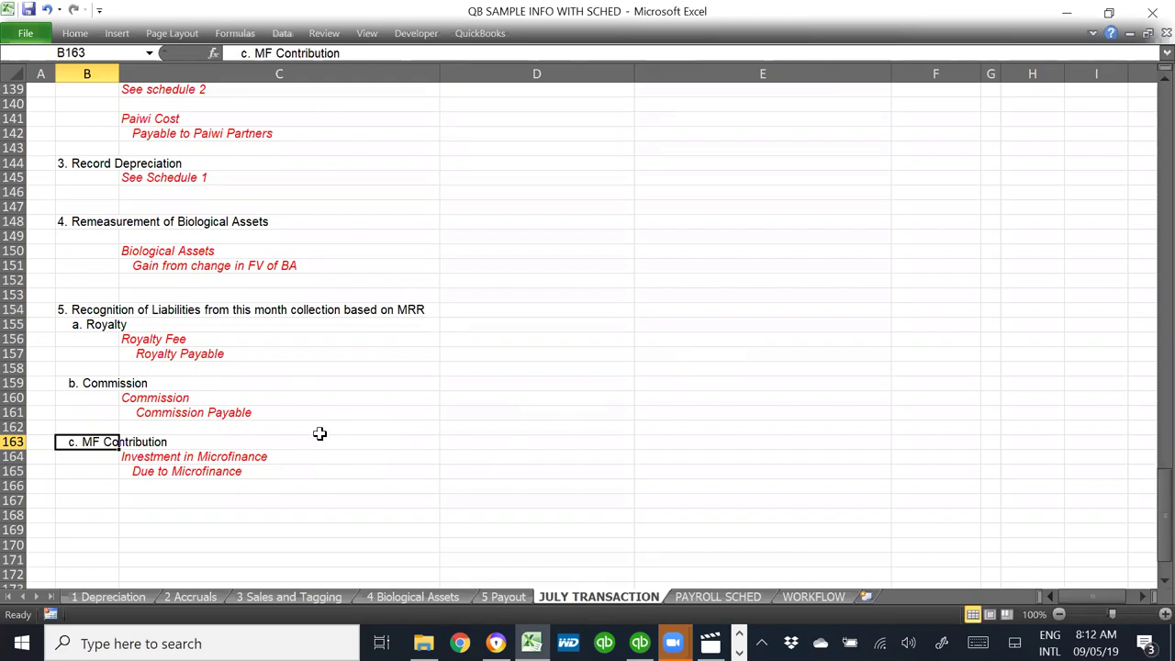
{"action": "left_click", "coordinate": [173, 353]}
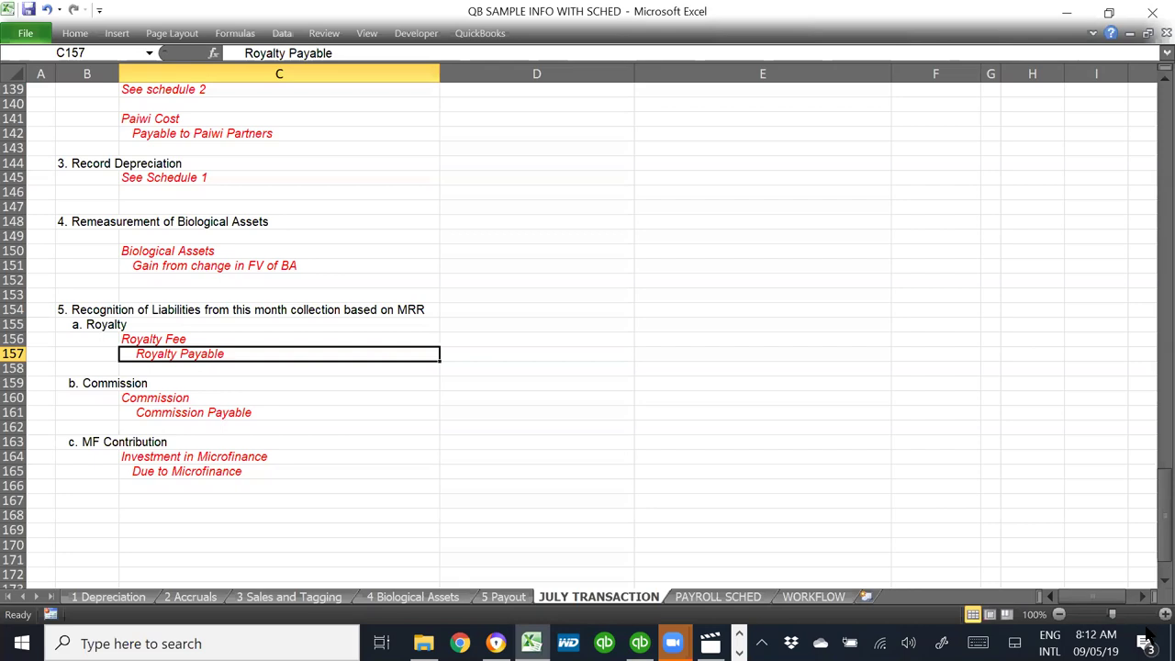
{"action": "key", "text": "F2"}
{"action": "key", "text": "BackSpace"}
{"action": "key", "text": "BackSpace"}
{"action": "key", "text": "BackSpace"}
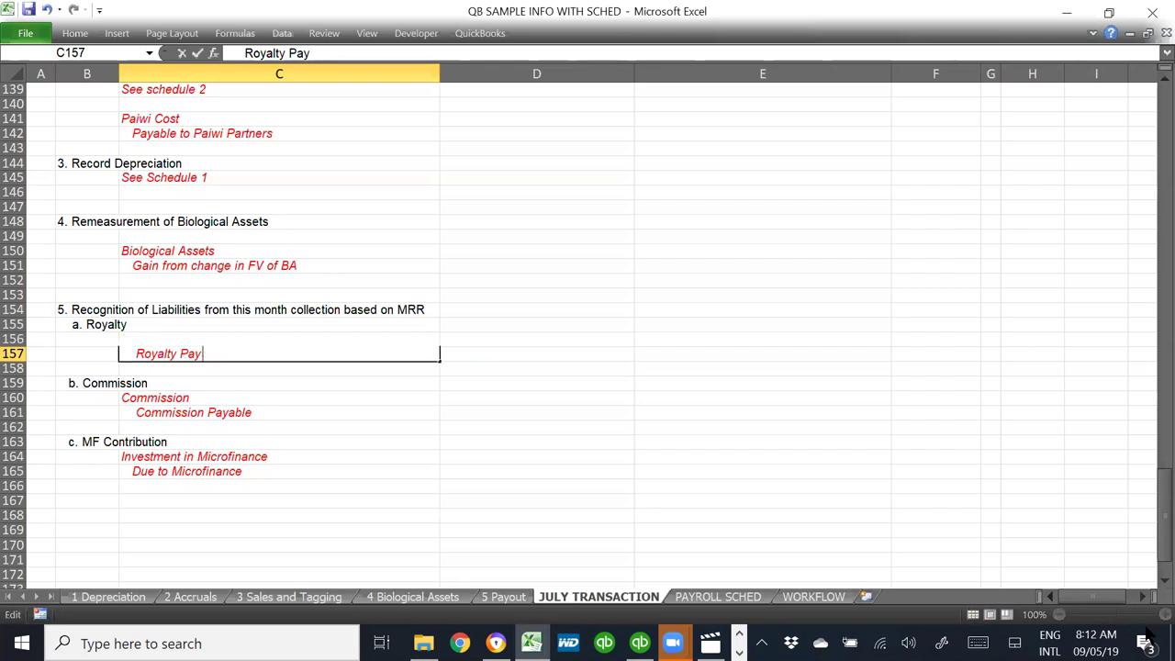
{"action": "key", "text": "Escape"}
{"action": "key", "text": "Up"}
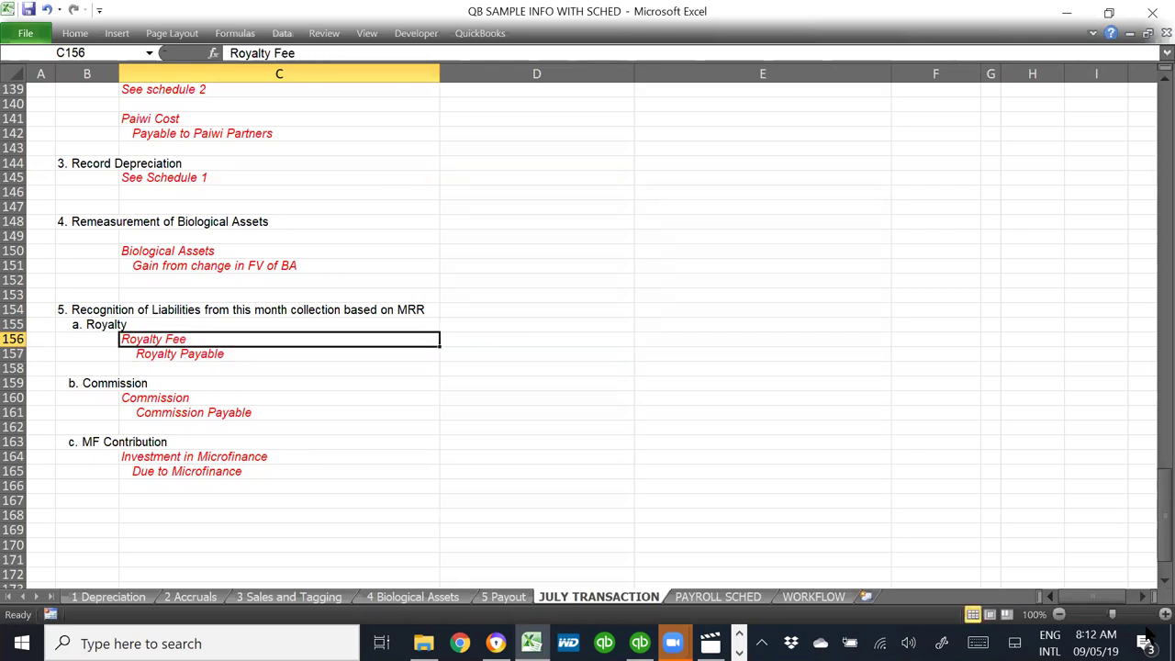
- Append "> Accounts Payable" to the Royalty Payable entry in C157
{"action": "key", "text": "Down"}
{"action": "key", "text": "F2"}
{"action": "type", "text": "> Accounts Payable"}
{"action": "key", "text": "Return"}
- Append "> Accounts Payable" to the Commission Payable entry in C161
{"action": "key", "text": "Down"}
{"action": "key", "text": "Down"}
{"action": "key", "text": "Down"}
{"action": "key", "text": "F2"}
{"action": "type", "text": "> Accounts"}
{"action": "key", "text": "BackSpace"}
{"action": "key", "text": "BackSpace"}
{"action": "key", "text": "BackSpace"}
{"action": "key", "text": "BackSpace"}
{"action": "type", "text": "unts Payable"}
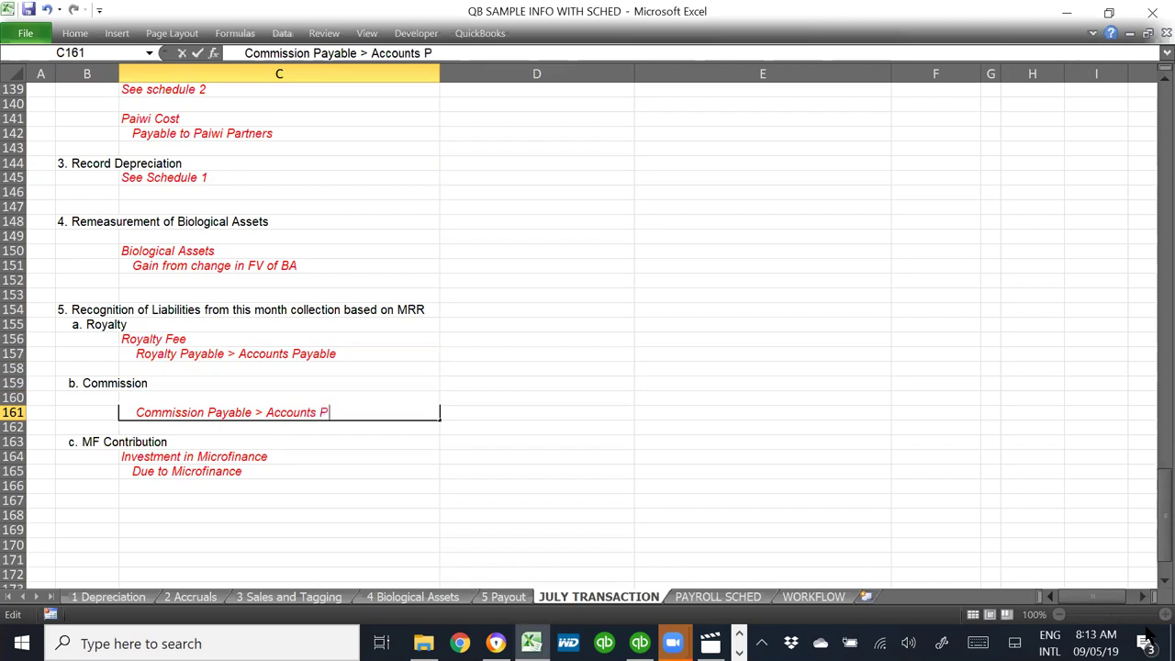
{"action": "key", "text": "Return"}
- Append "< Accounts Payable" to the Due to Microfinance entry in C165
{"action": "key", "text": "Down"}
{"action": "key", "text": "Down"}
{"action": "key", "text": "Down"}
{"action": "key", "text": "F2"}
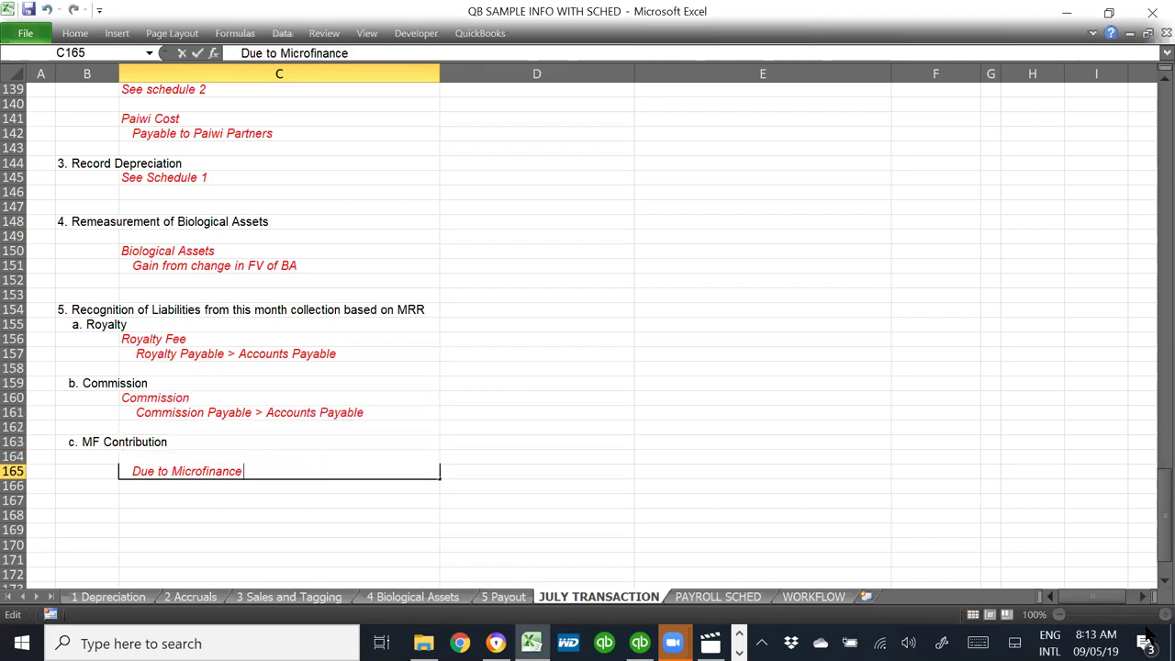
{"action": "type", "text": "< Acconts"}
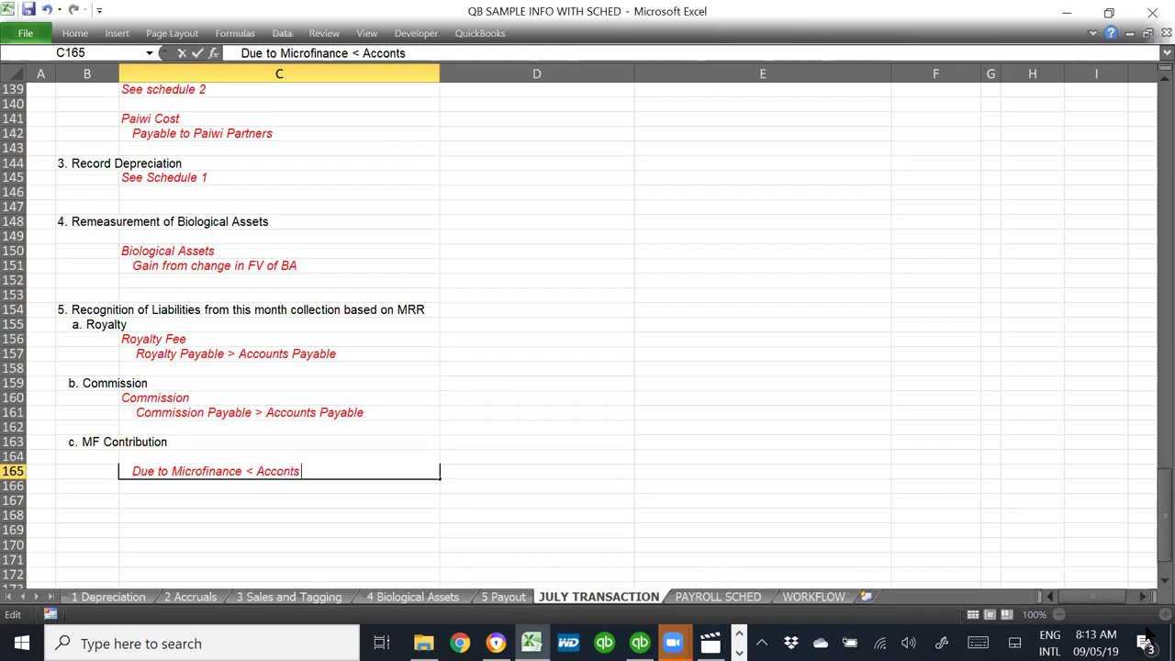
{"action": "key", "text": "BackSpace"}
{"action": "key", "text": "BackSpace"}
{"action": "key", "text": "BackSpace"}
{"action": "type", "text": "unts Payable"}
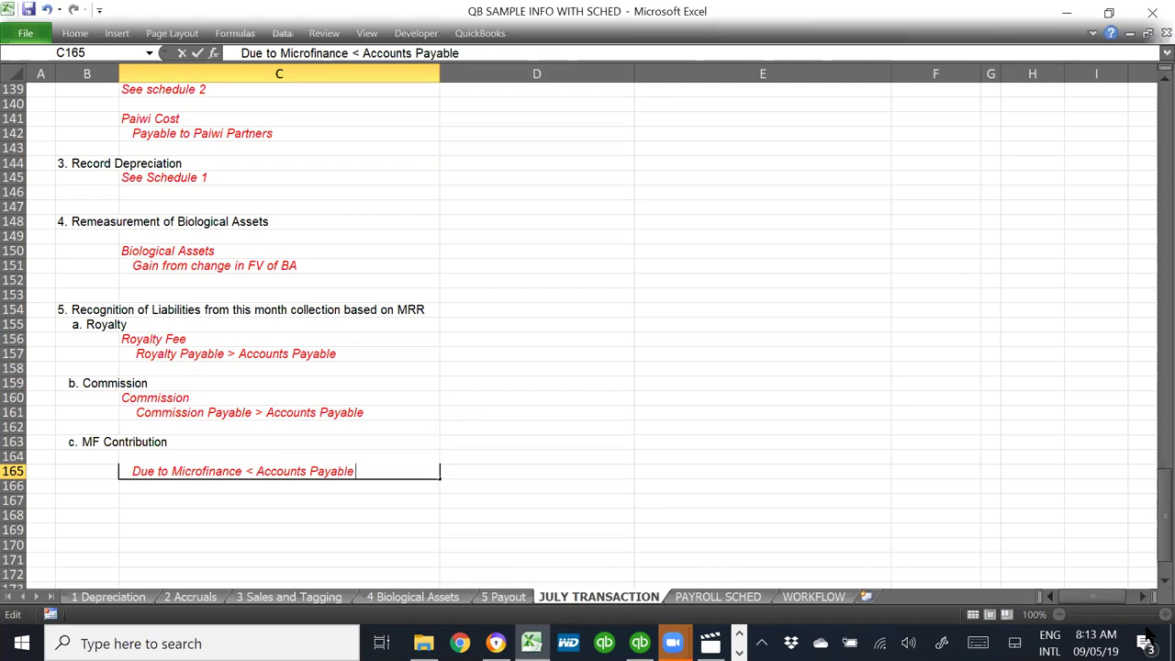
{"action": "key", "text": "Return"}
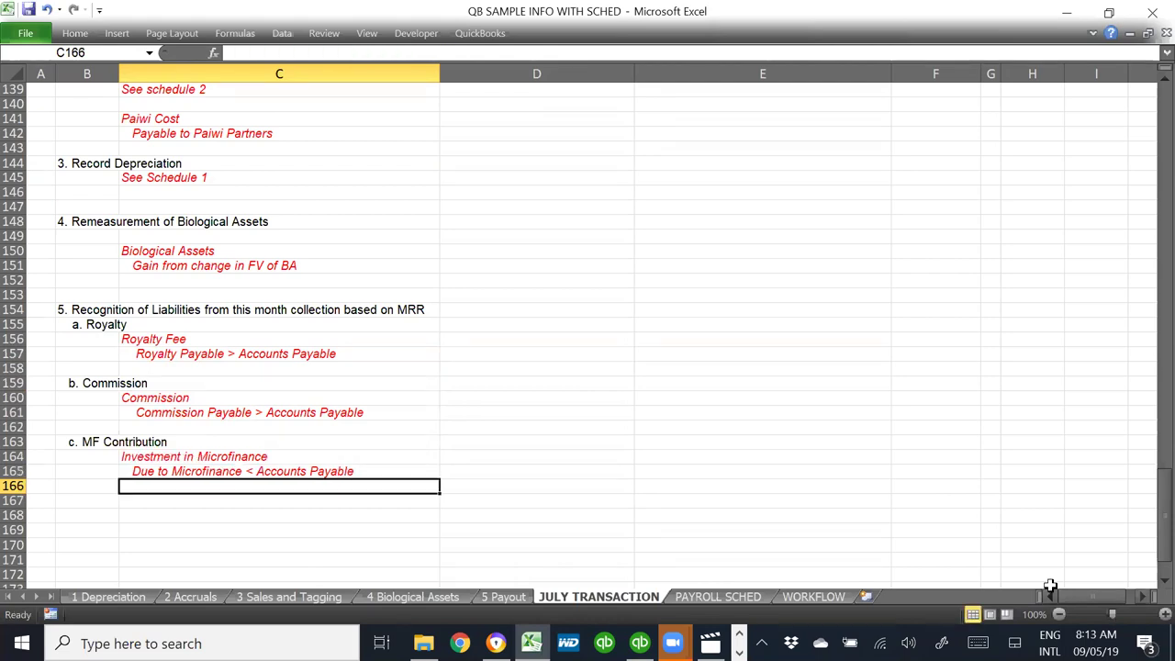
- Correct the sign before "Accounts Payable" in the Due to Microfinance entry in C165 to ">"
{"action": "key", "text": "Up"}
{"action": "key", "text": "F2"}
{"action": "key", "text": "Left"}
{"action": "key", "text": "Left"}
{"action": "key", "text": "Left"}
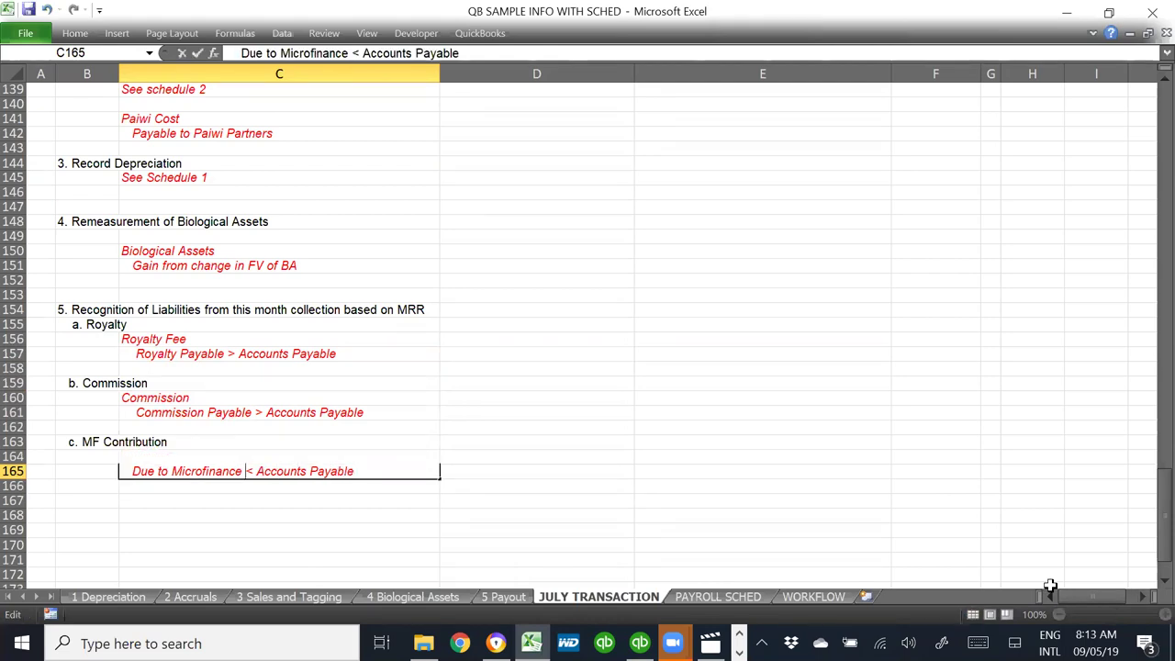
{"action": "key", "text": "BackSpace"}
{"action": "type", "text": ">"}
{"action": "key", "text": "Return"}
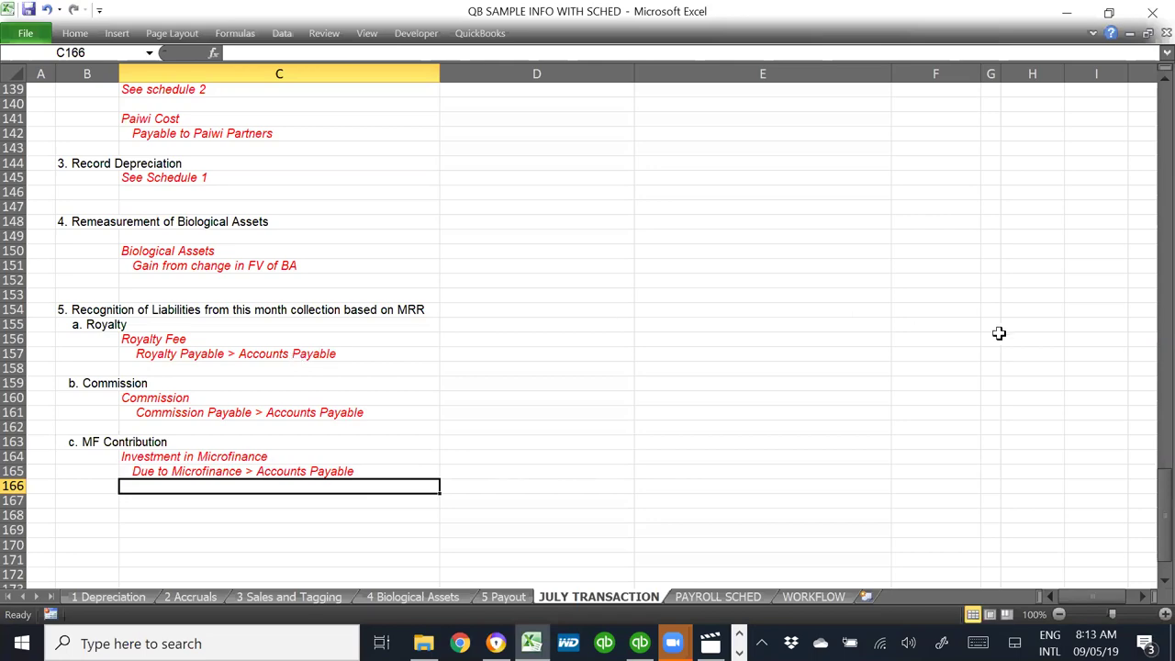
- Examine the Royalty formula in F18 against the total July collection near the start of the sheet
{"action": "key", "text": "alt+Tab"}
{"action": "key", "text": "alt+Tab"}
{"action": "scroll", "coordinate": [782, 349], "scroll_direction": "up", "scroll_amount": 20}
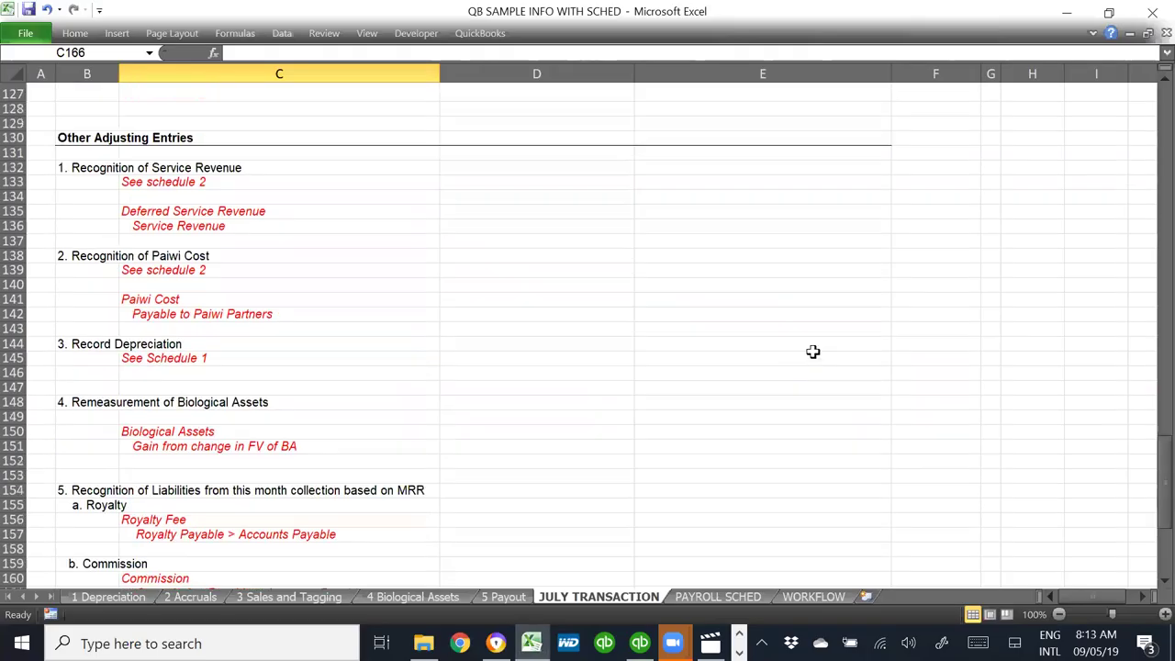
{"action": "scroll", "coordinate": [933, 346], "scroll_direction": "up", "scroll_amount": 20}
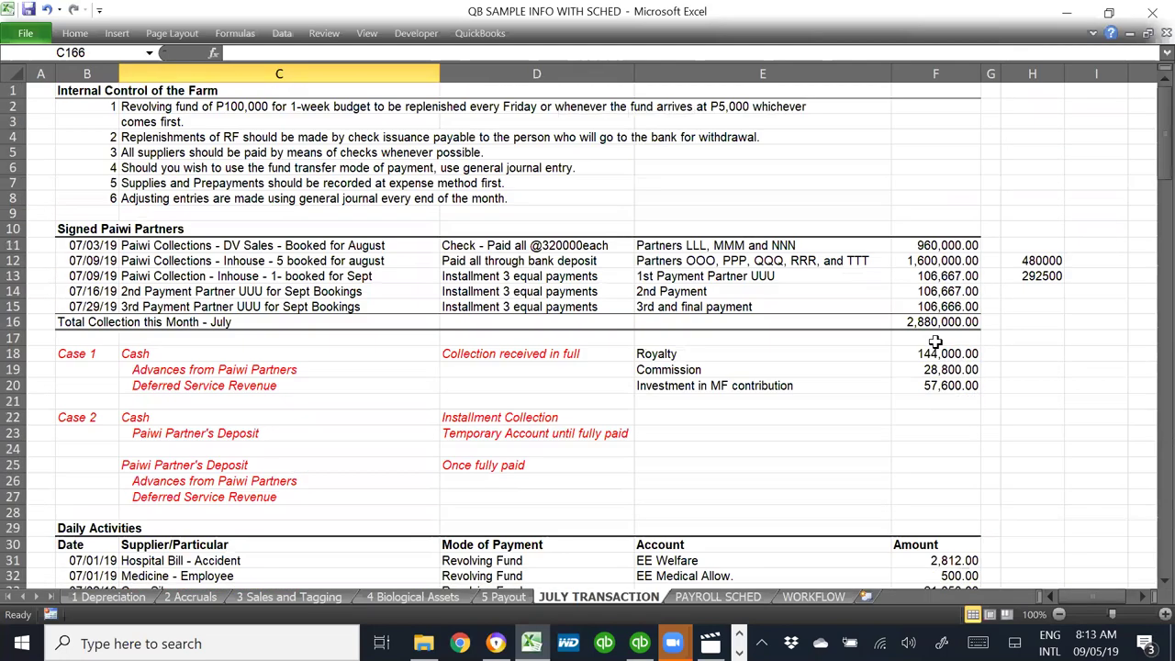
{"action": "left_click", "coordinate": [676, 356]}
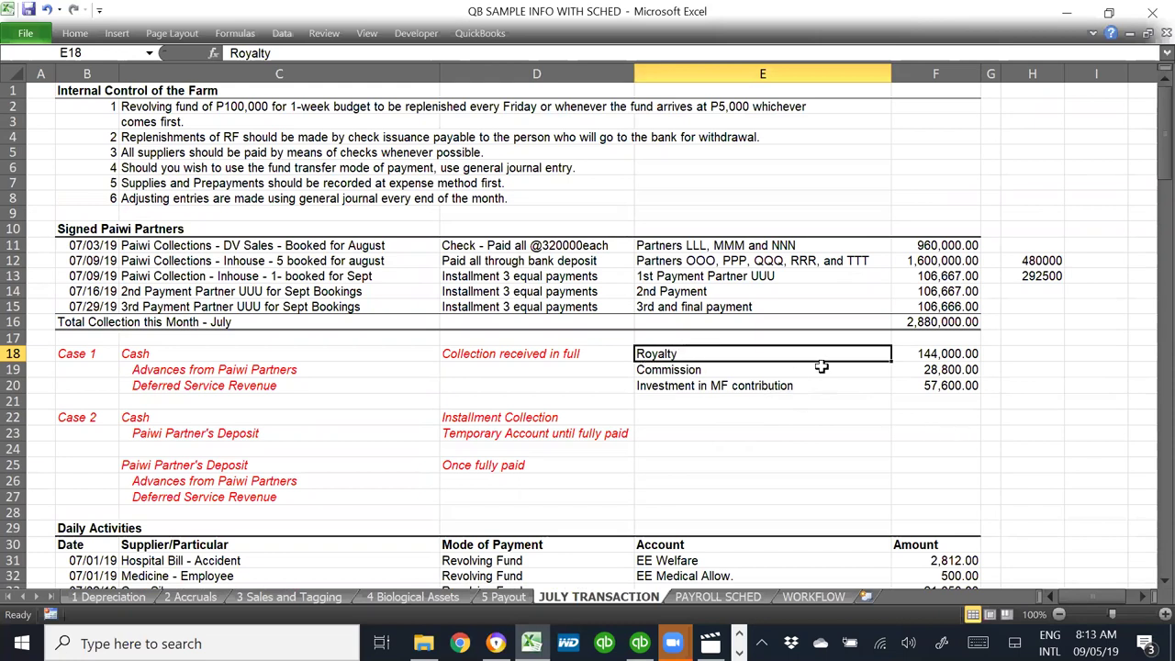
{"action": "left_click", "coordinate": [931, 322]}
{"action": "left_click", "coordinate": [935, 350]}
{"action": "key", "text": "F2"}
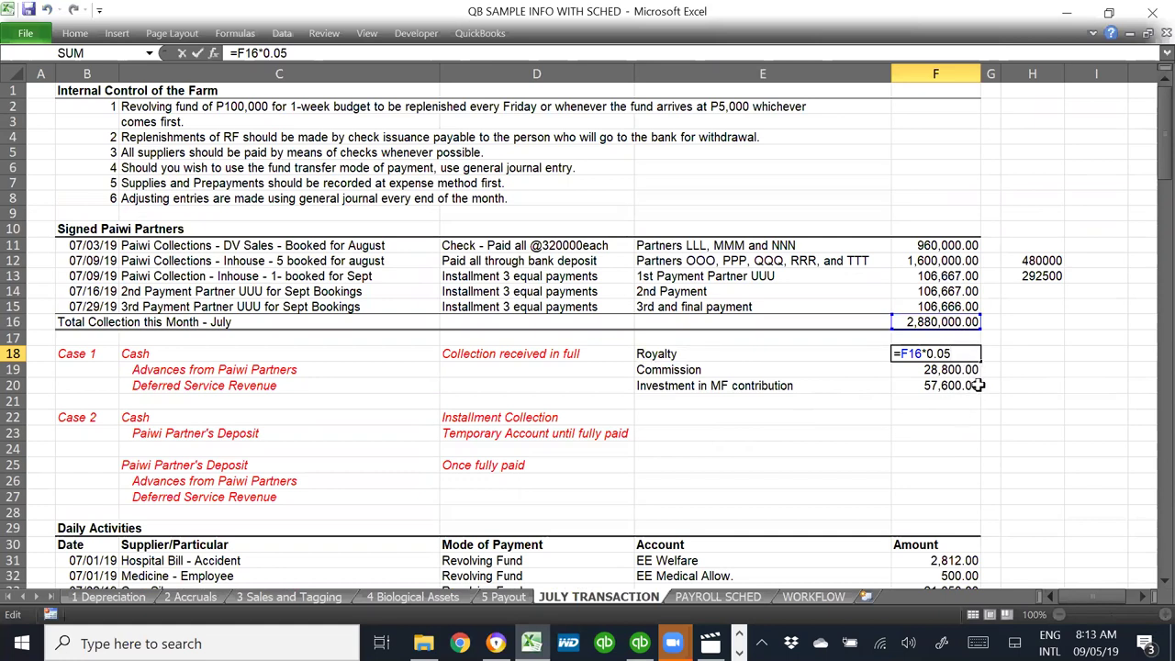
{"action": "key", "text": "Escape"}
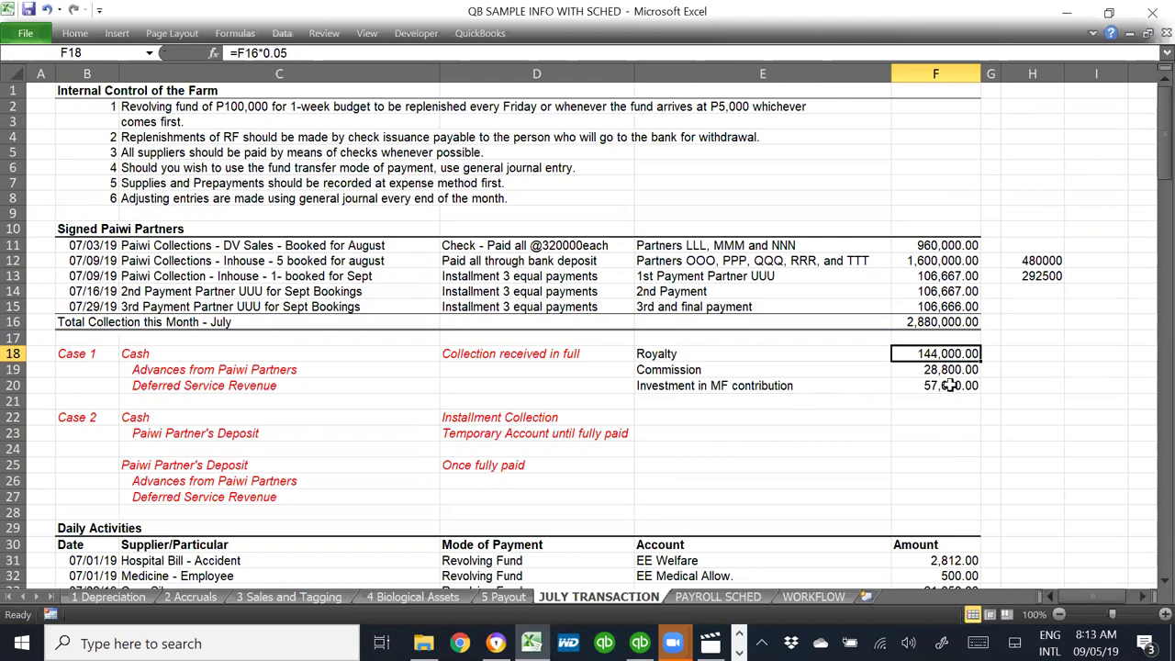
- Examine the formulas behind the Commission and Investment in MF contribution amounts in F19 and F20
{"action": "key", "text": "Down"}
{"action": "key", "text": "F2"}
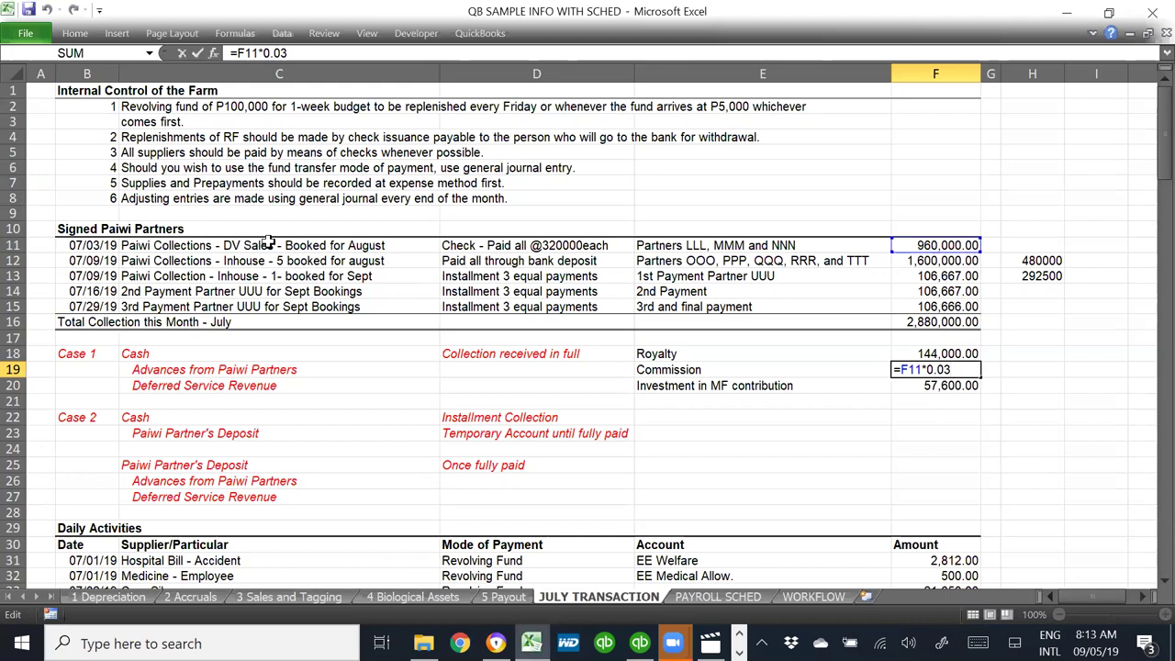
{"action": "key", "text": "ctrl+Return"}
{"action": "left_click", "coordinate": [930, 386]}
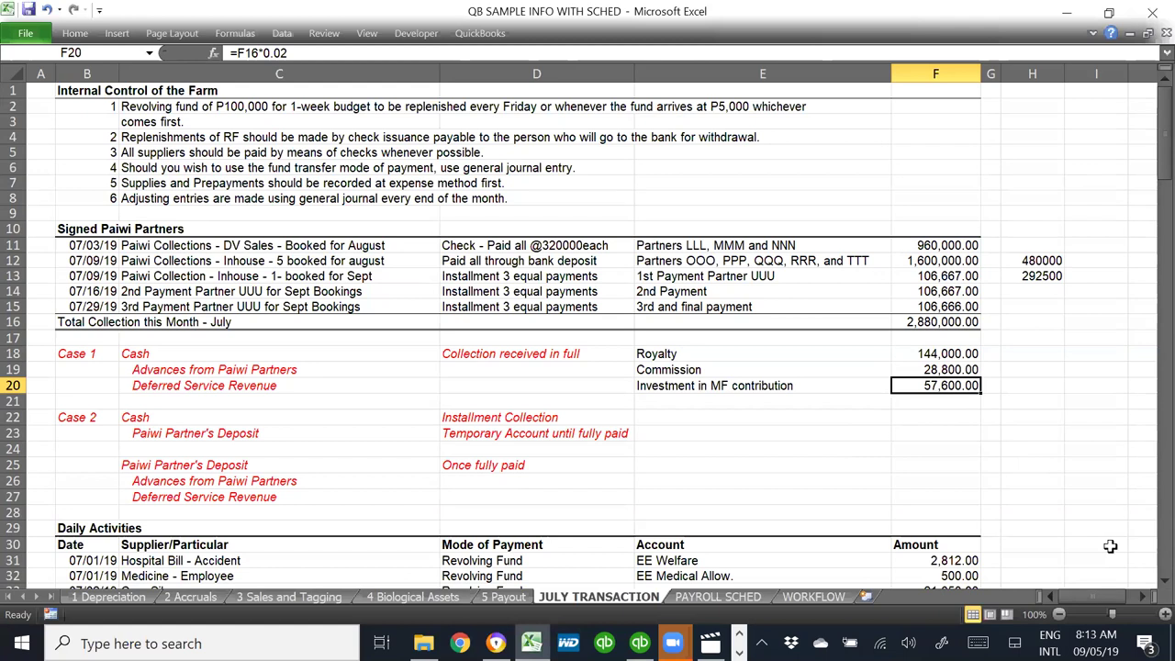
{"action": "key", "text": "F2"}
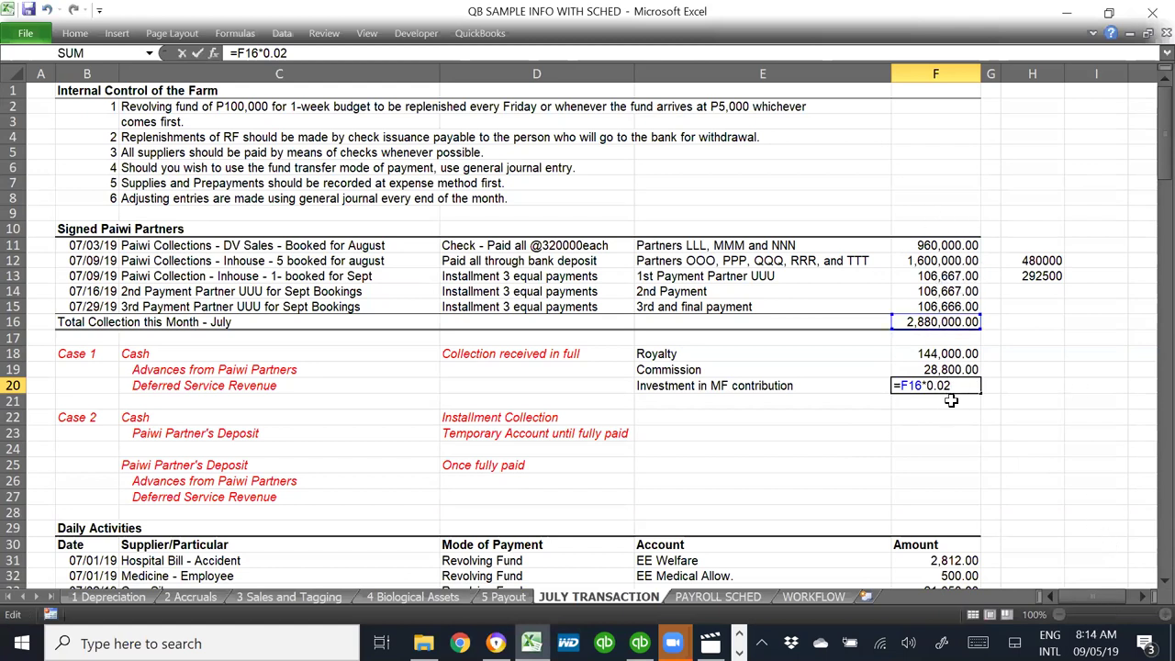
{"action": "left_click", "coordinate": [1021, 447]}
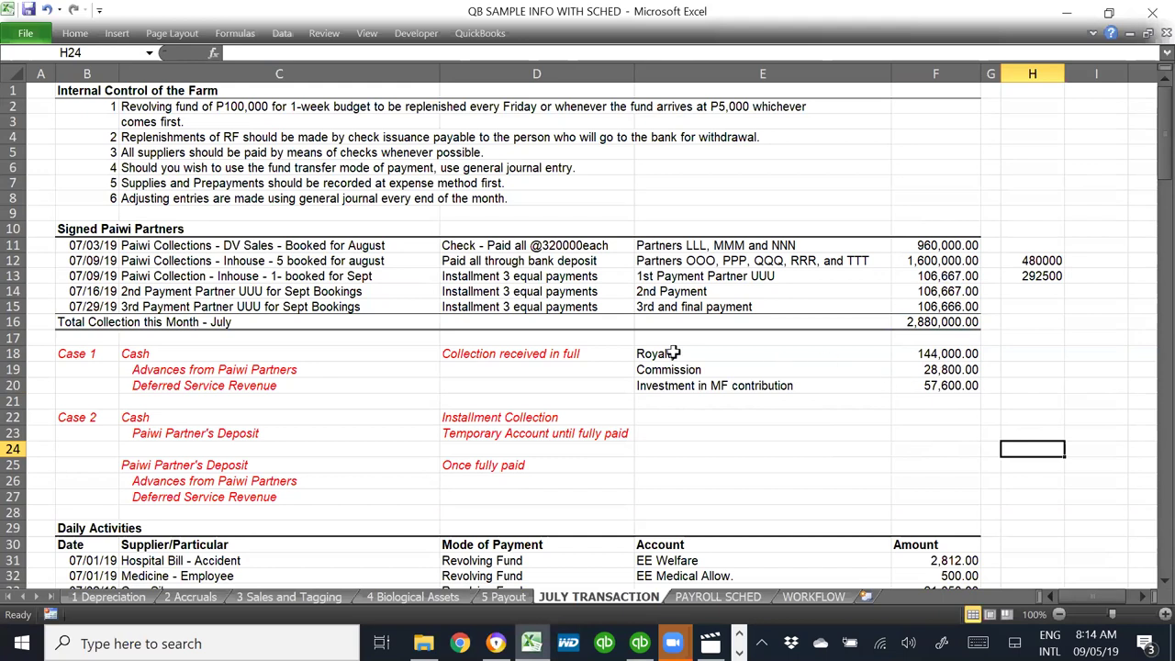
{"action": "left_click", "coordinate": [943, 358]}
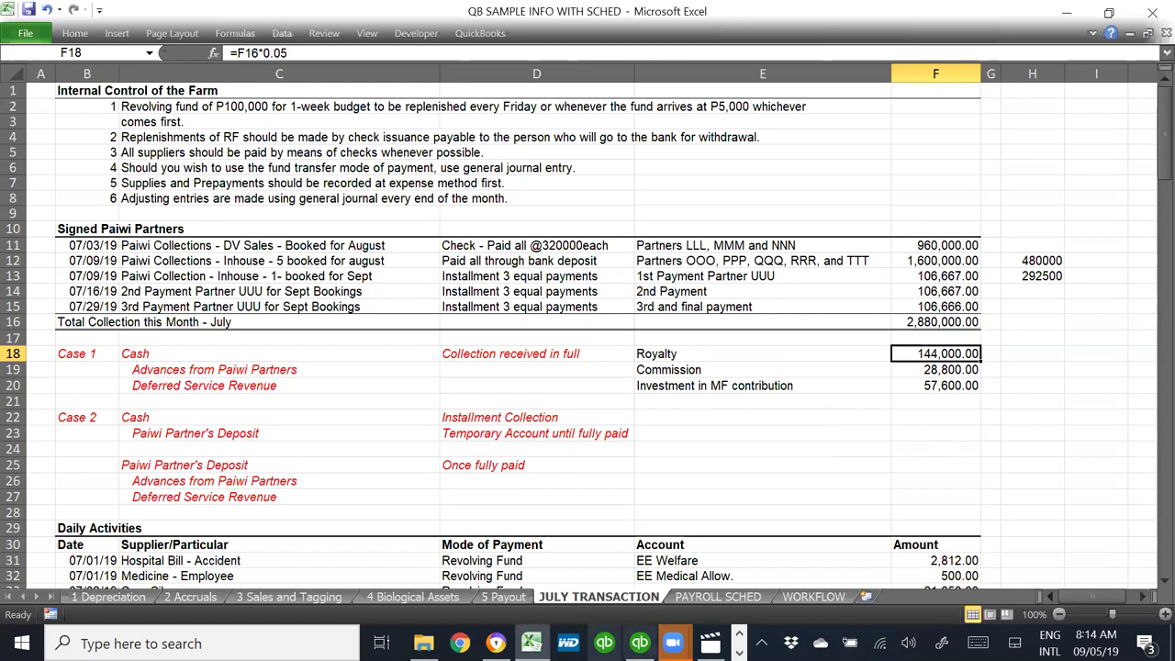
- Switch to QuickBooks, open Enter Bills and browse back through the saved bills to the Royalty Payable bill for July 2019
{"action": "left_click", "coordinate": [640, 642]}
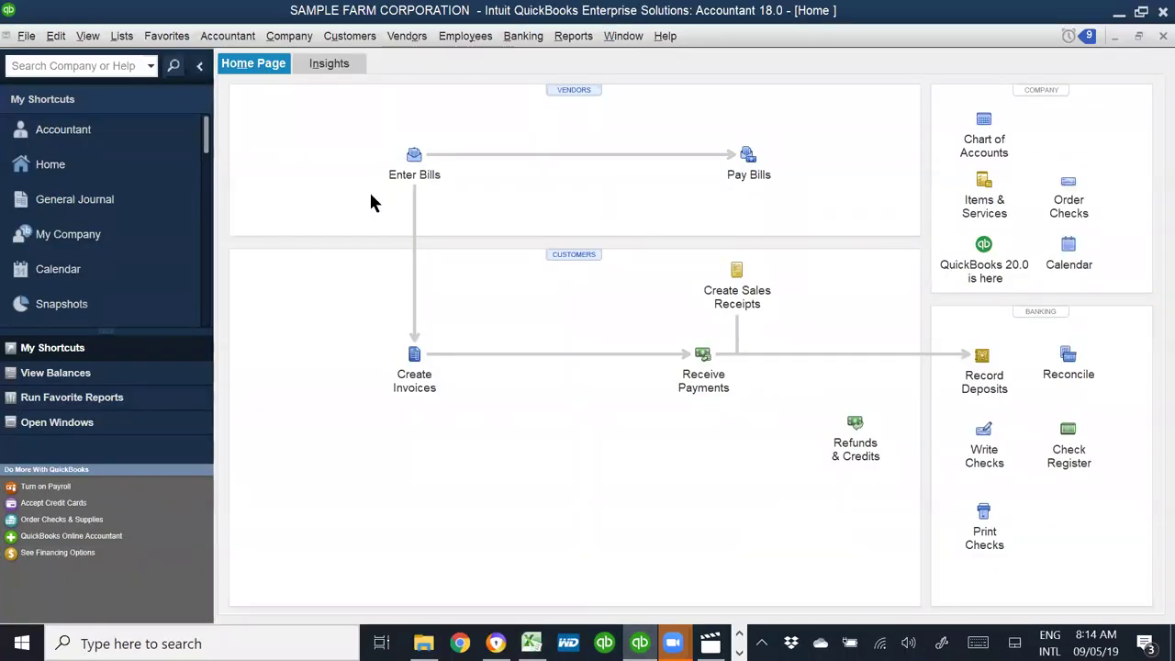
{"action": "left_click", "coordinate": [421, 165]}
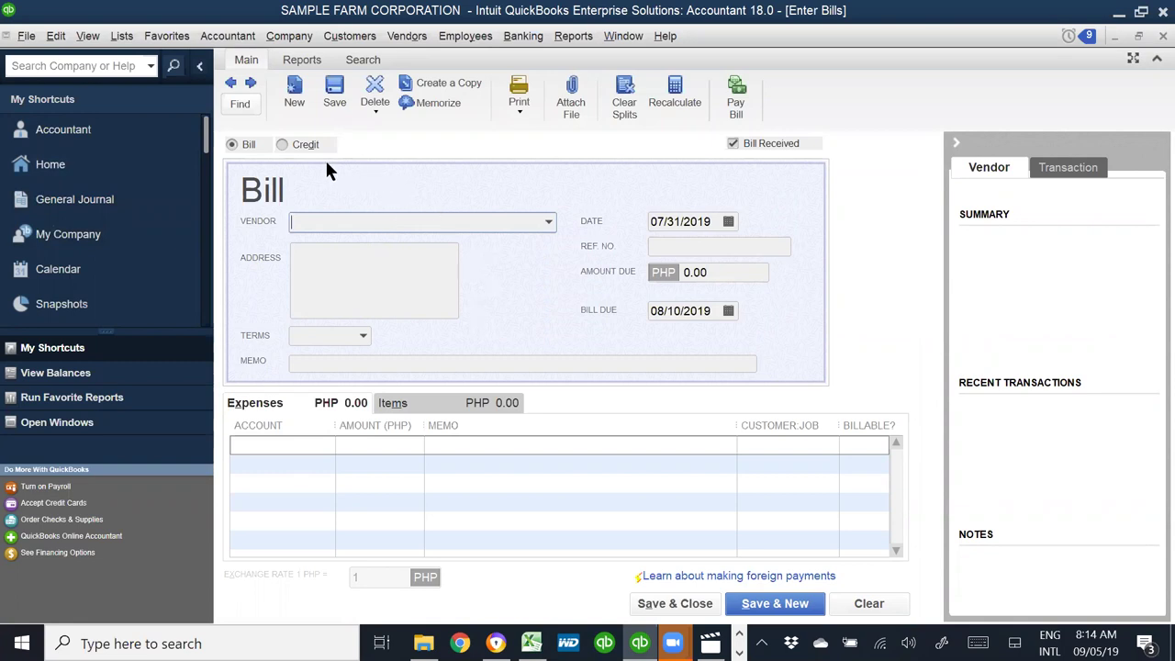
{"action": "left_click", "coordinate": [230, 85]}
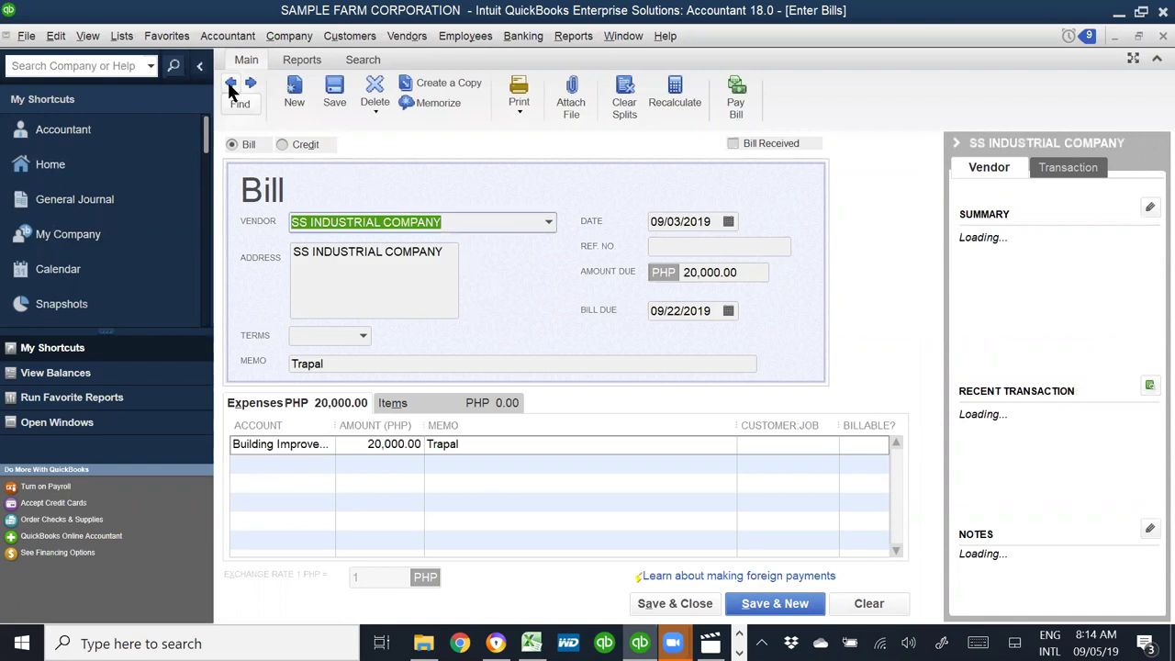
{"action": "left_click", "coordinate": [231, 85]}
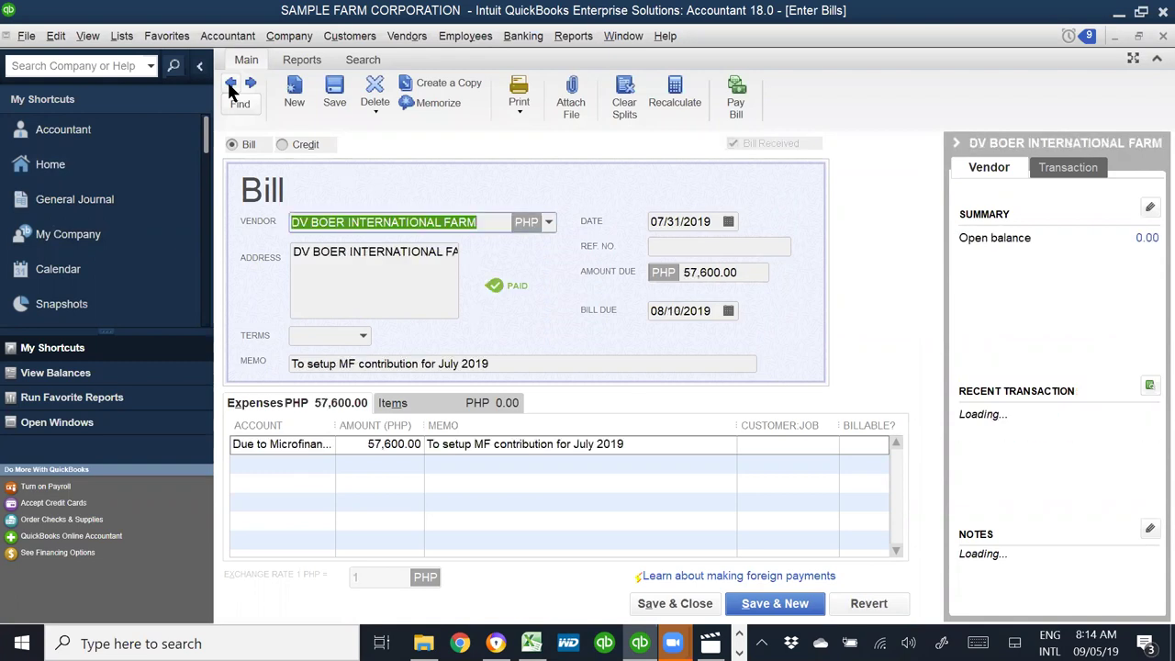
{"action": "left_click", "coordinate": [230, 85]}
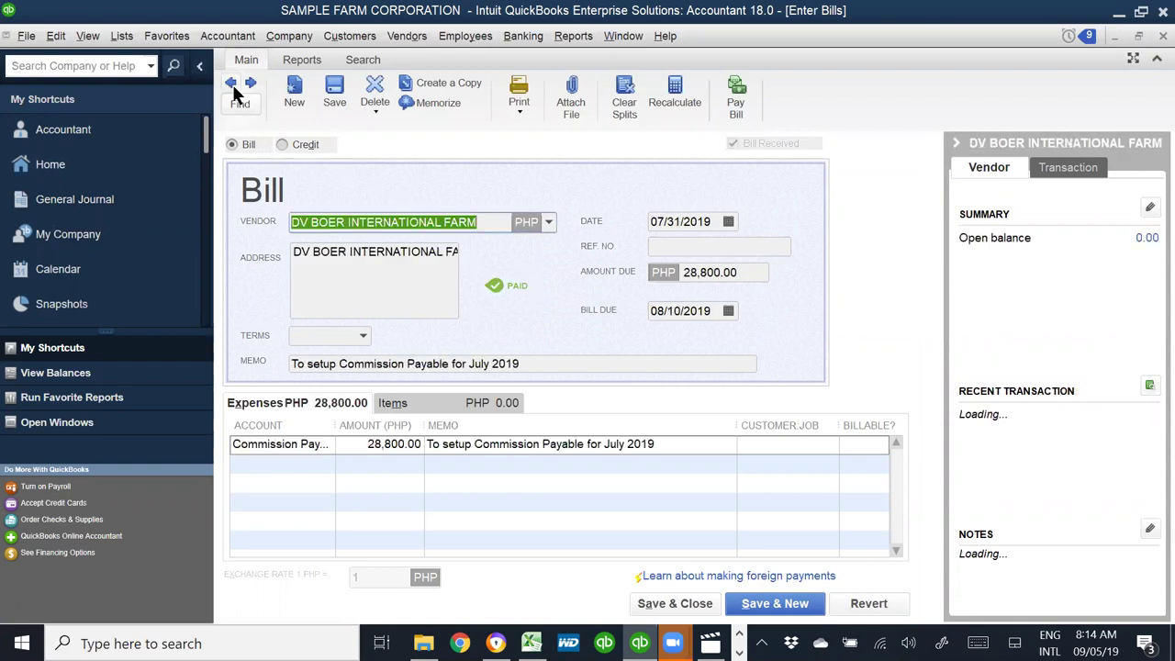
{"action": "left_click", "coordinate": [232, 86]}
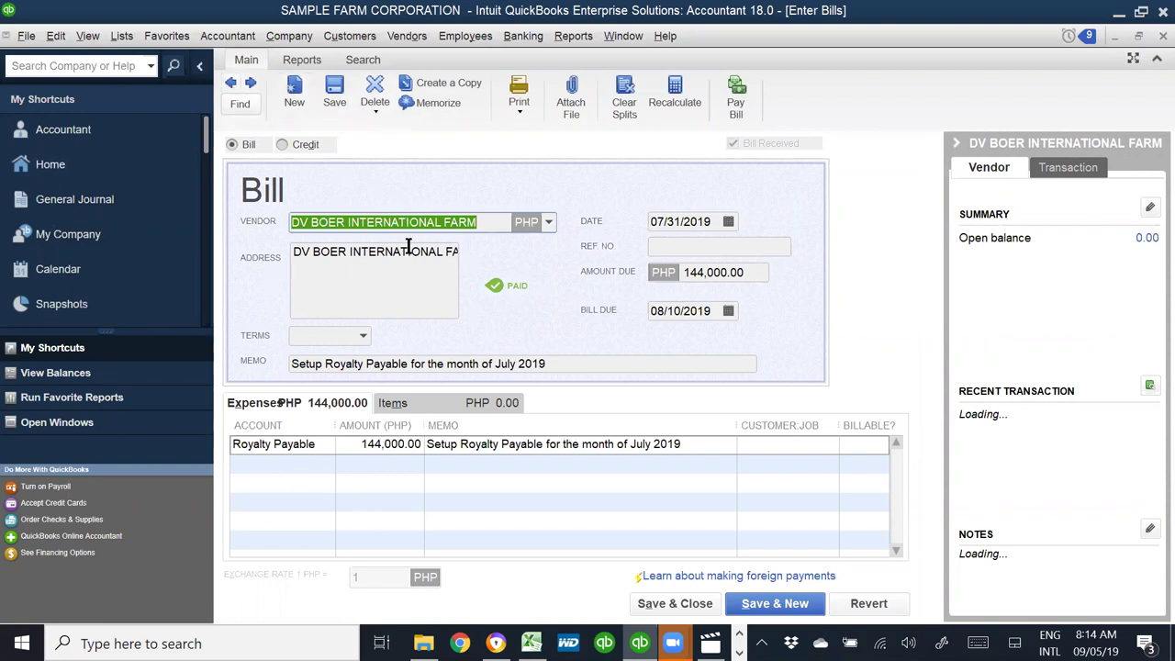
- Change the expense account on the July 2019 royalty bill to Royalty Fee
{"action": "left_click", "coordinate": [323, 440]}
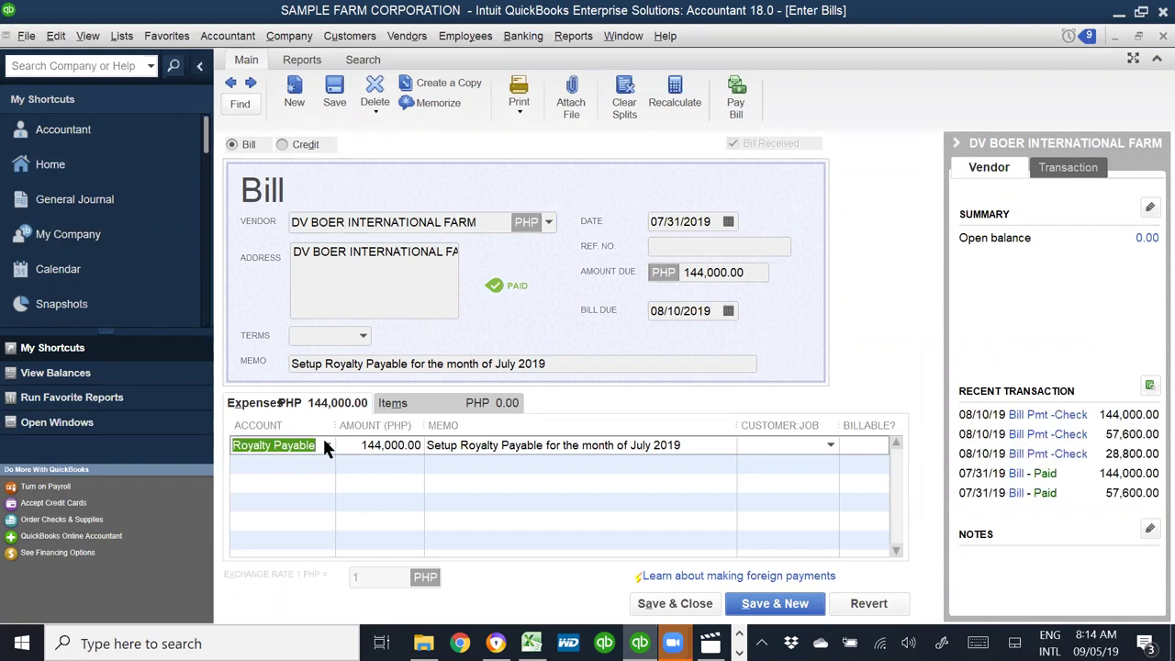
{"action": "left_click", "coordinate": [324, 442]}
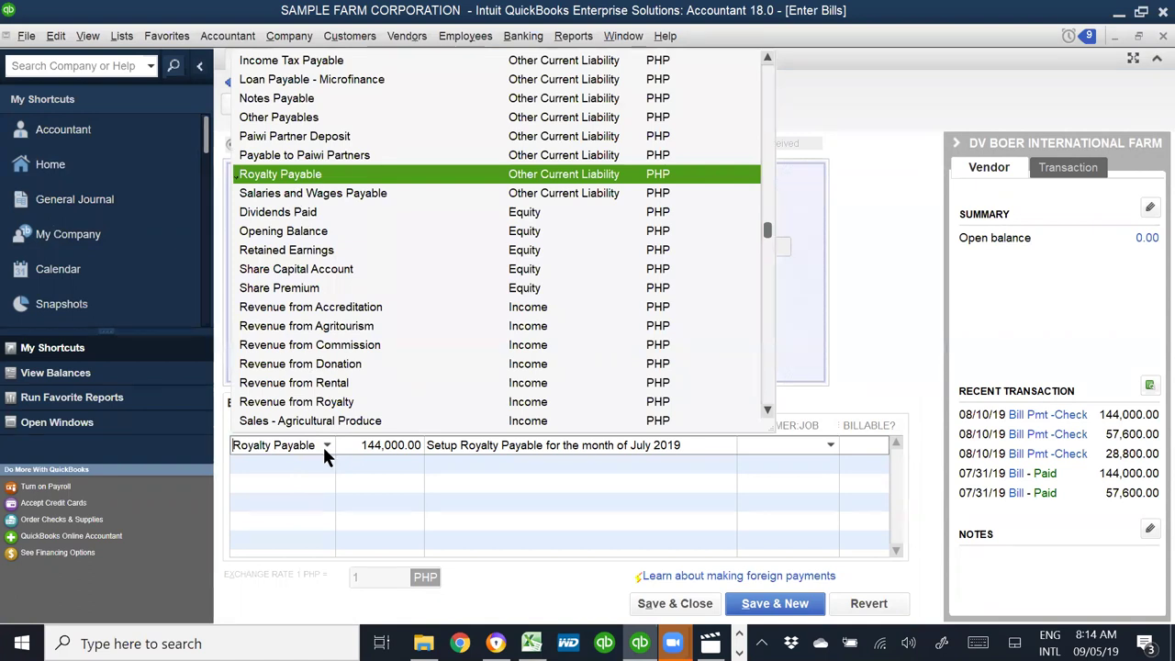
{"action": "left_click", "coordinate": [322, 445]}
{"action": "type", "text": "Roy"}
{"action": "left_click", "coordinate": [322, 443]}
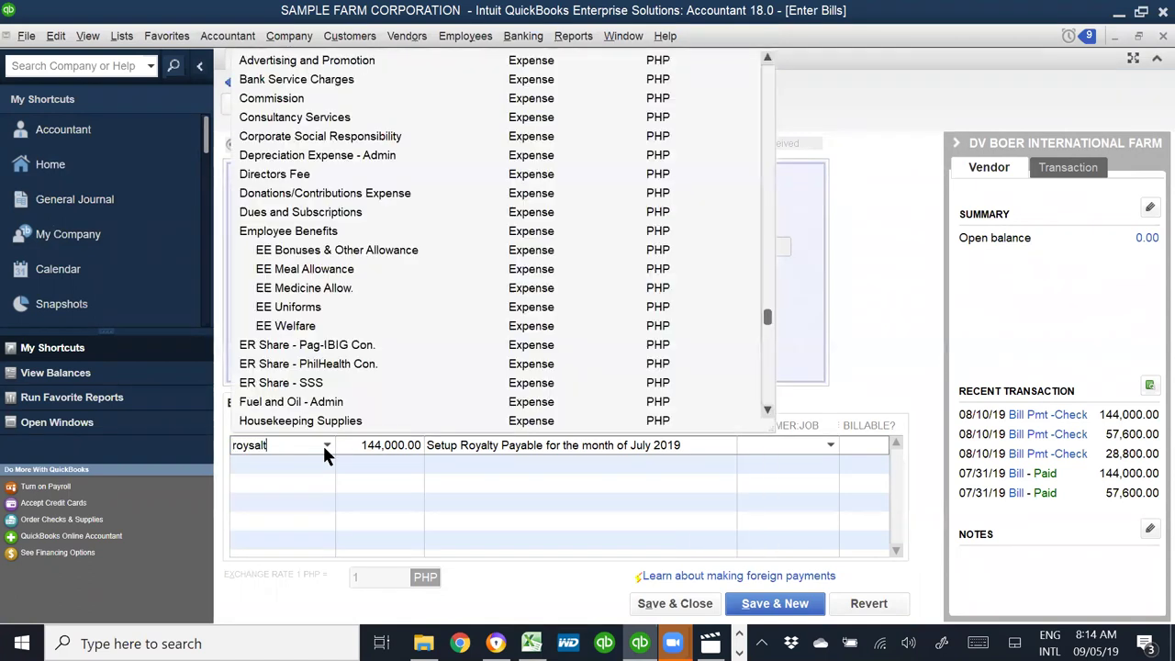
{"action": "type", "text": "a"}
{"action": "key", "text": "Tab"}
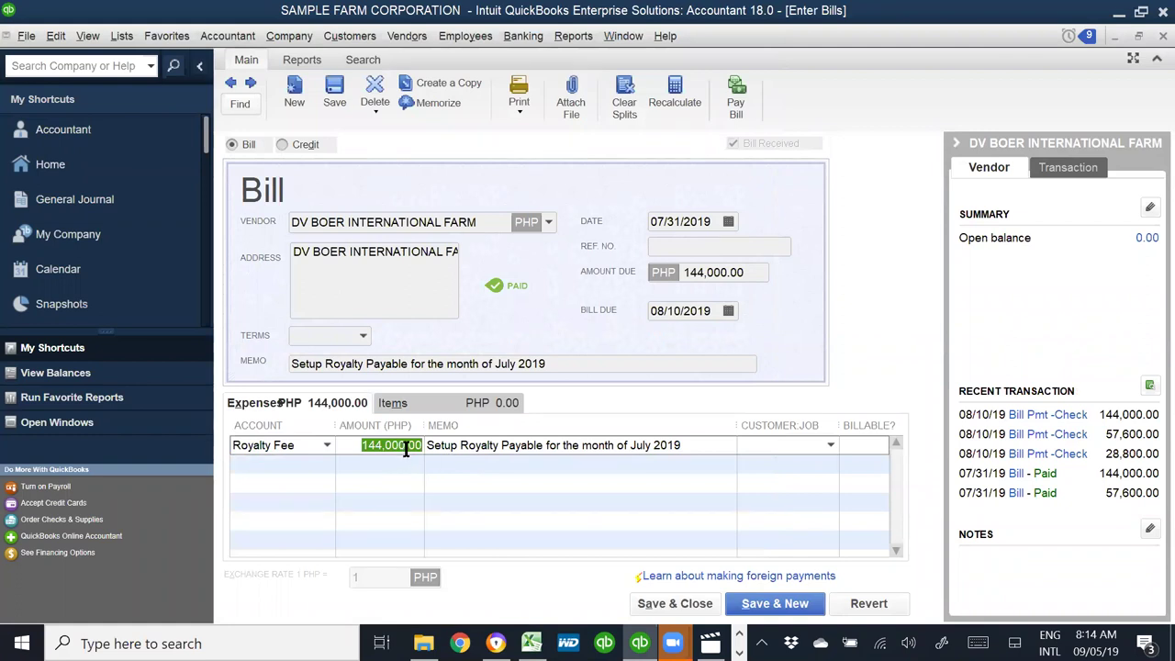
- Review the royalty bill's memo, amount due, bill date, vendor and due date, checking the amount against the Royalty cell F18 in Excel
{"action": "left_click_drag", "start_coordinate": [296, 363], "coordinate": [546, 370]}
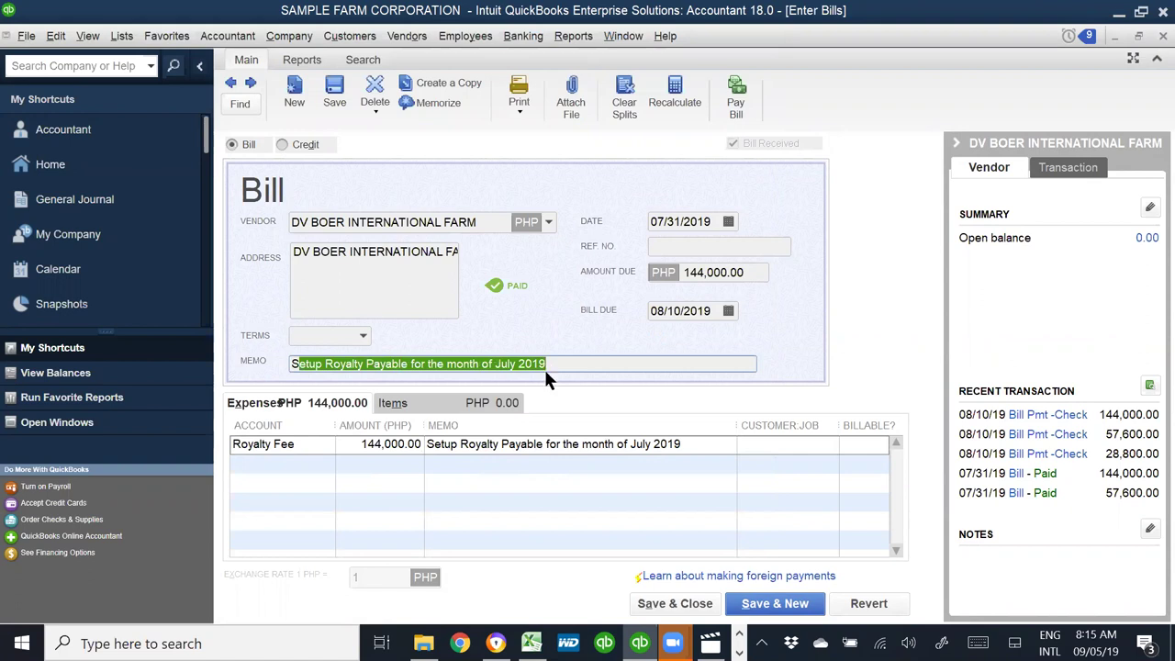
{"action": "left_click", "coordinate": [756, 272]}
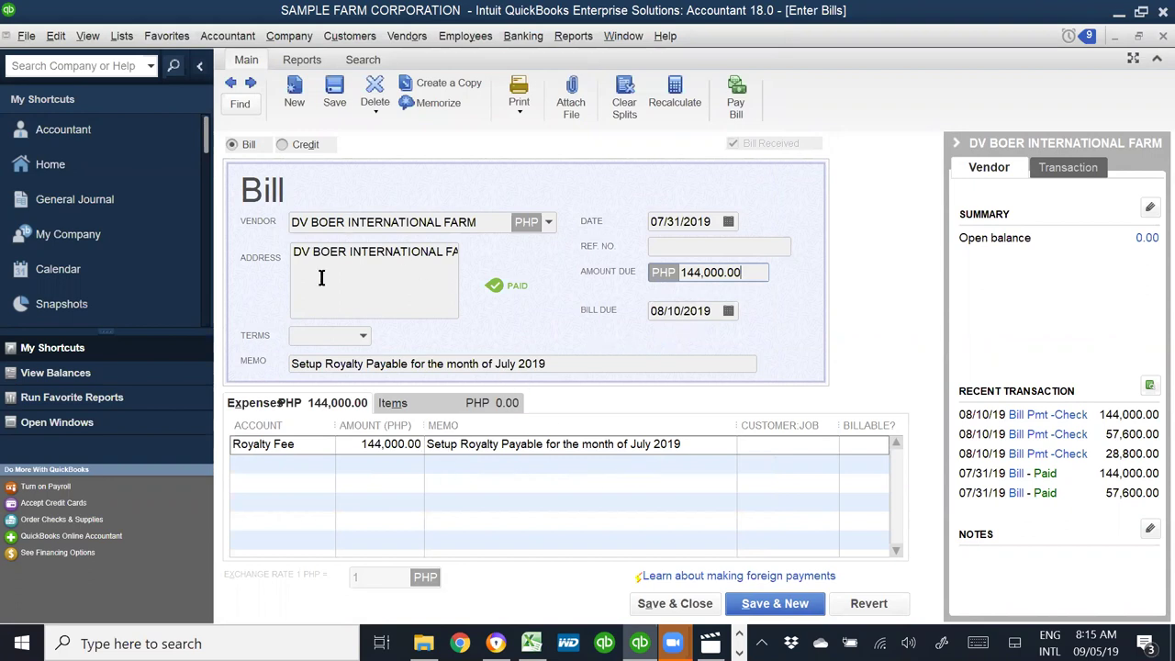
{"action": "left_click_drag", "start_coordinate": [712, 221], "coordinate": [654, 221]}
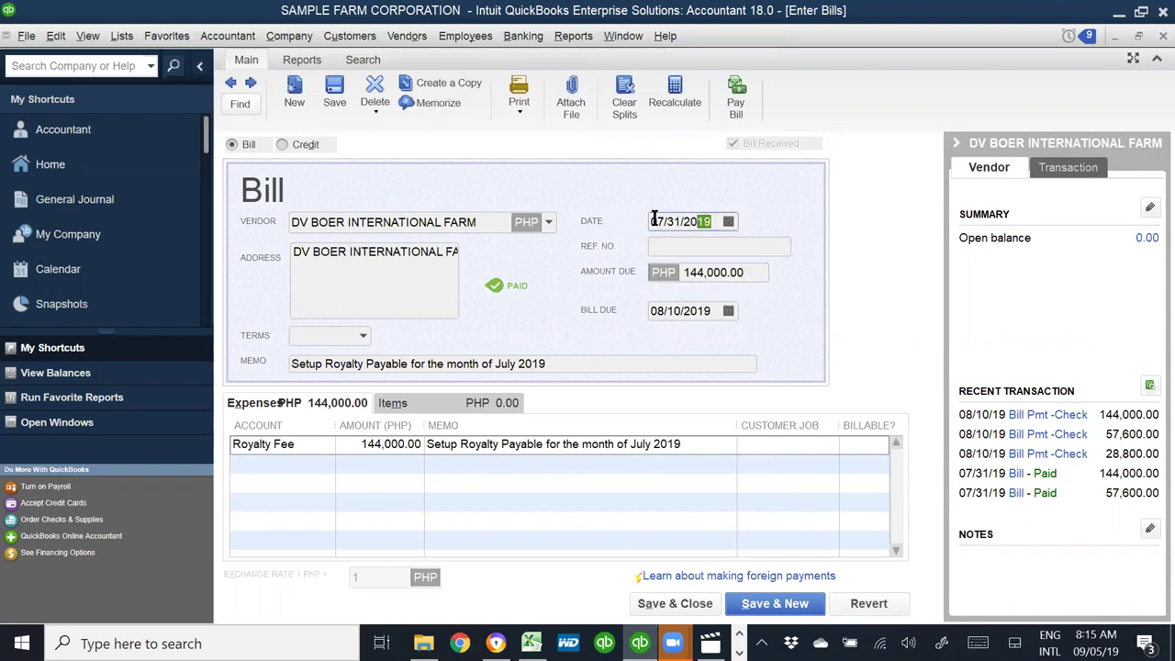
{"action": "left_click", "coordinate": [368, 225]}
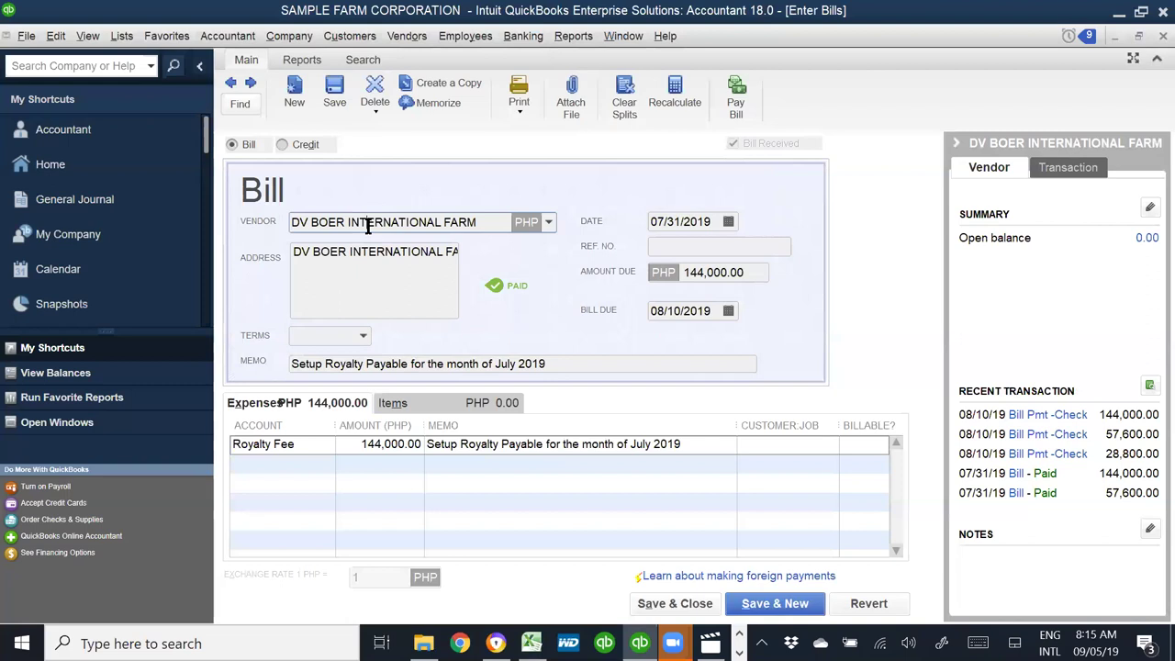
{"action": "left_click", "coordinate": [742, 272]}
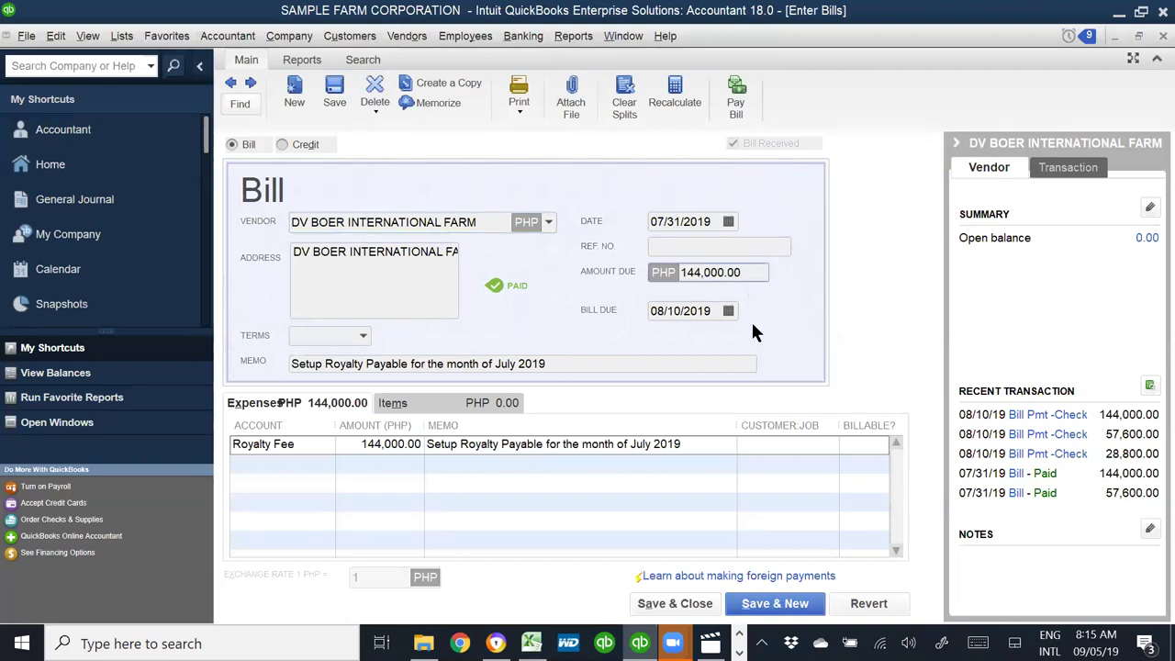
{"action": "key", "text": "alt+Tab"}
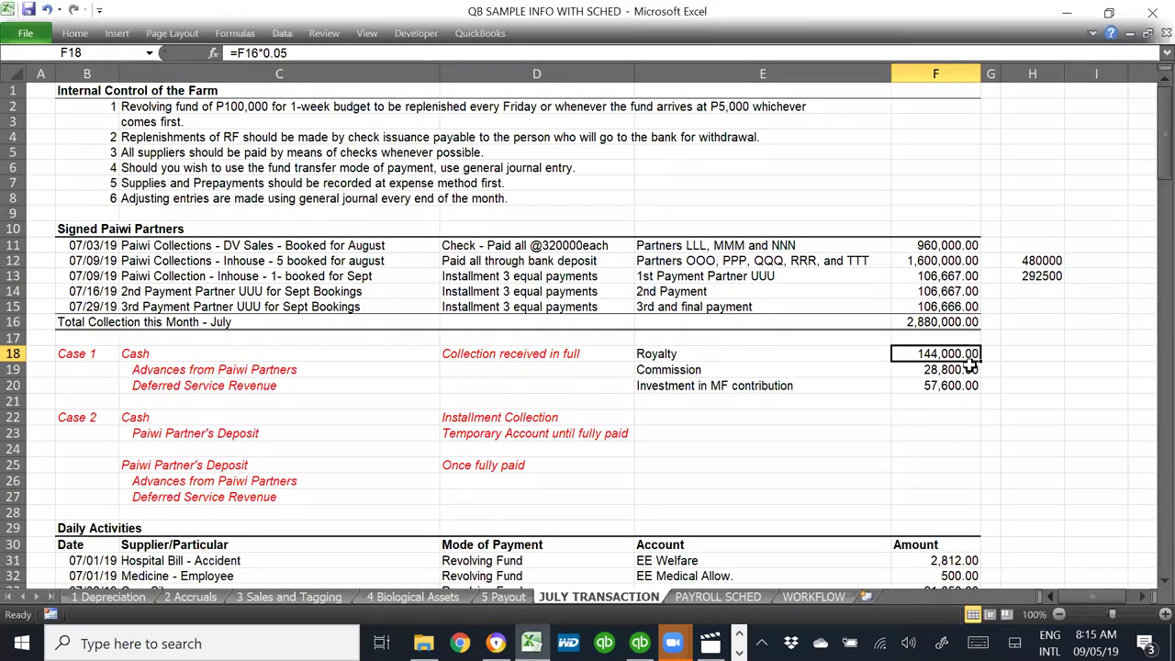
{"action": "key", "text": "alt+Tab"}
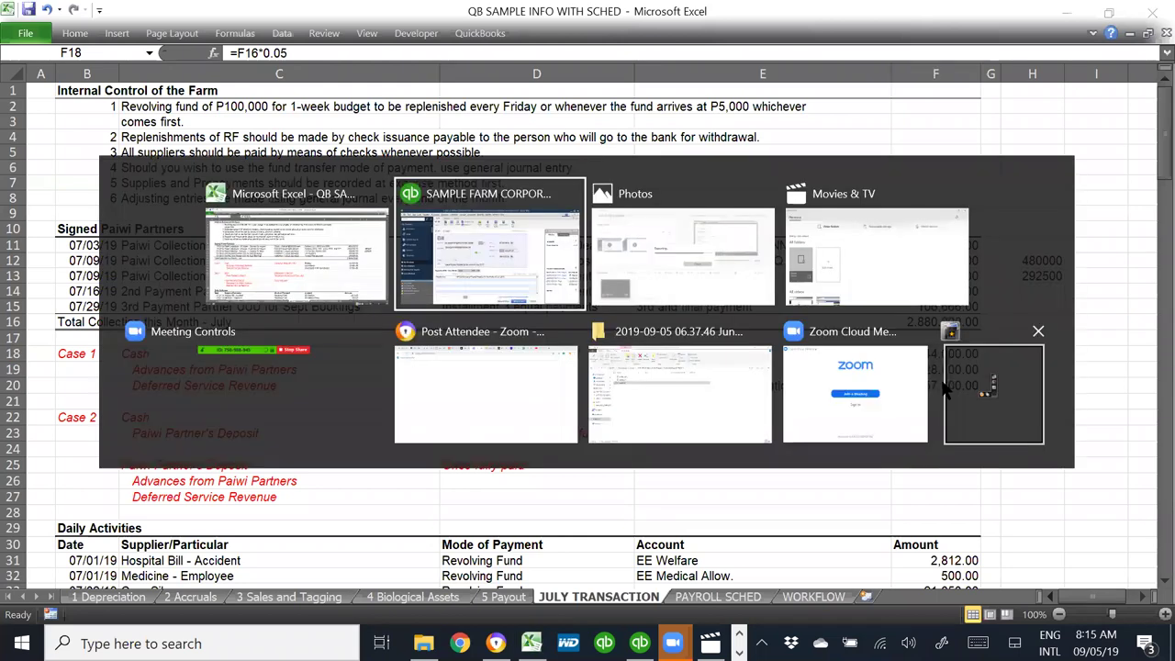
{"action": "left_click", "coordinate": [691, 310]}
{"action": "double_click", "coordinate": [691, 311]}
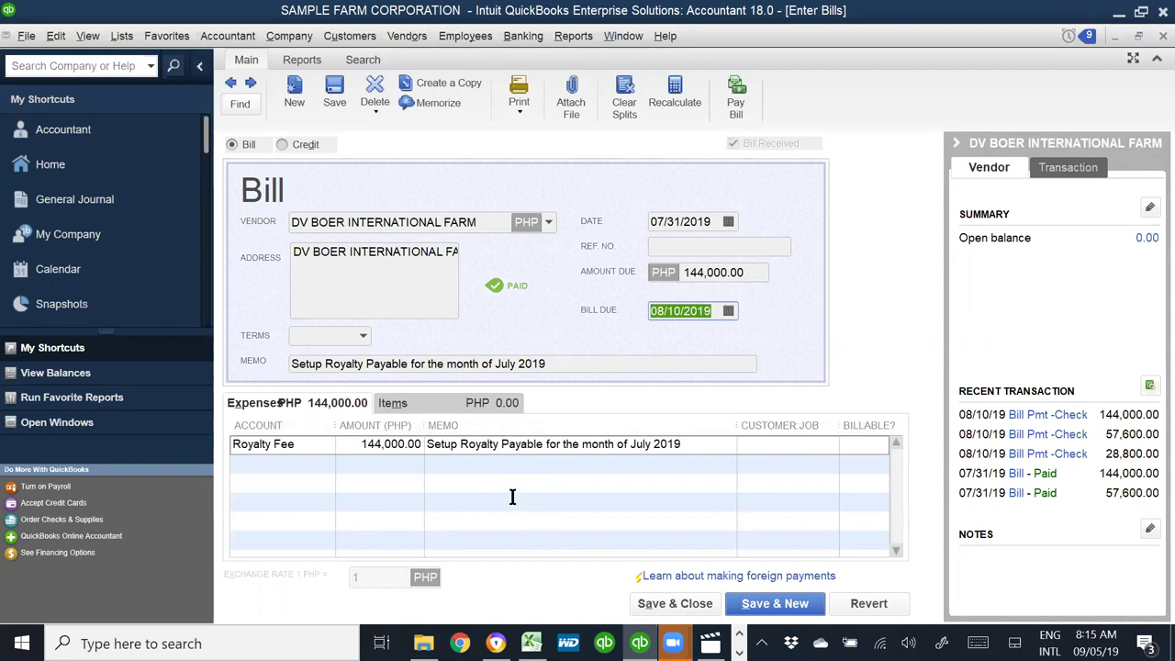
- Save the royalty bill with its Royalty Fee account, accepting the change to the linked transaction, and start a new bill
{"action": "left_click", "coordinate": [318, 442]}
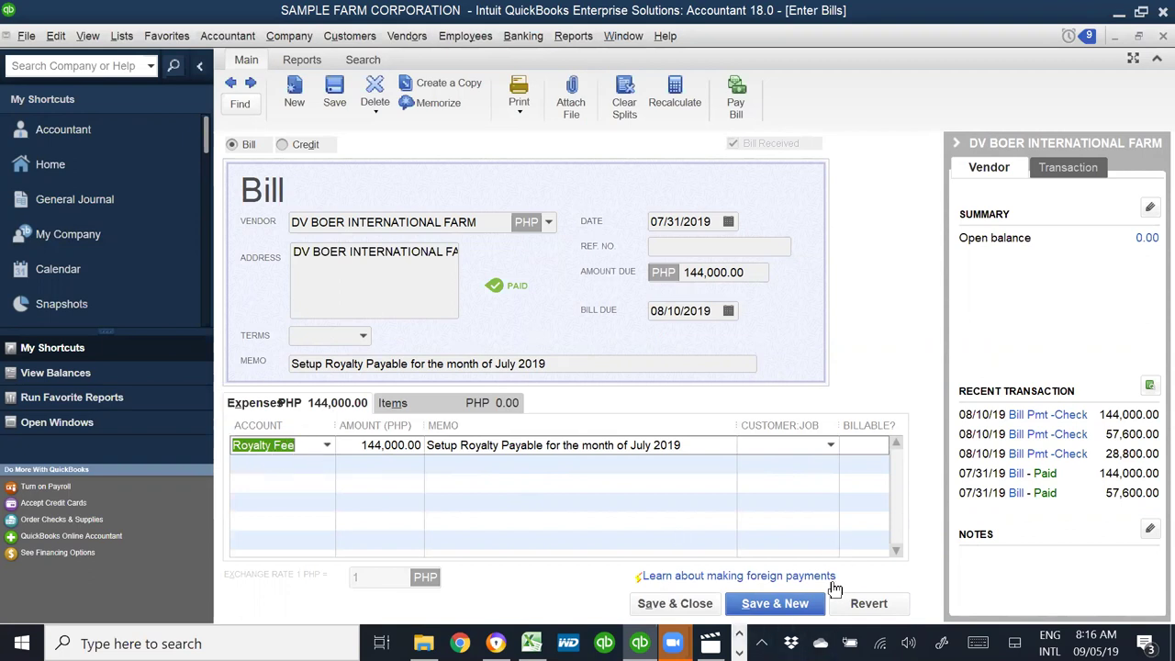
{"action": "left_click", "coordinate": [788, 606]}
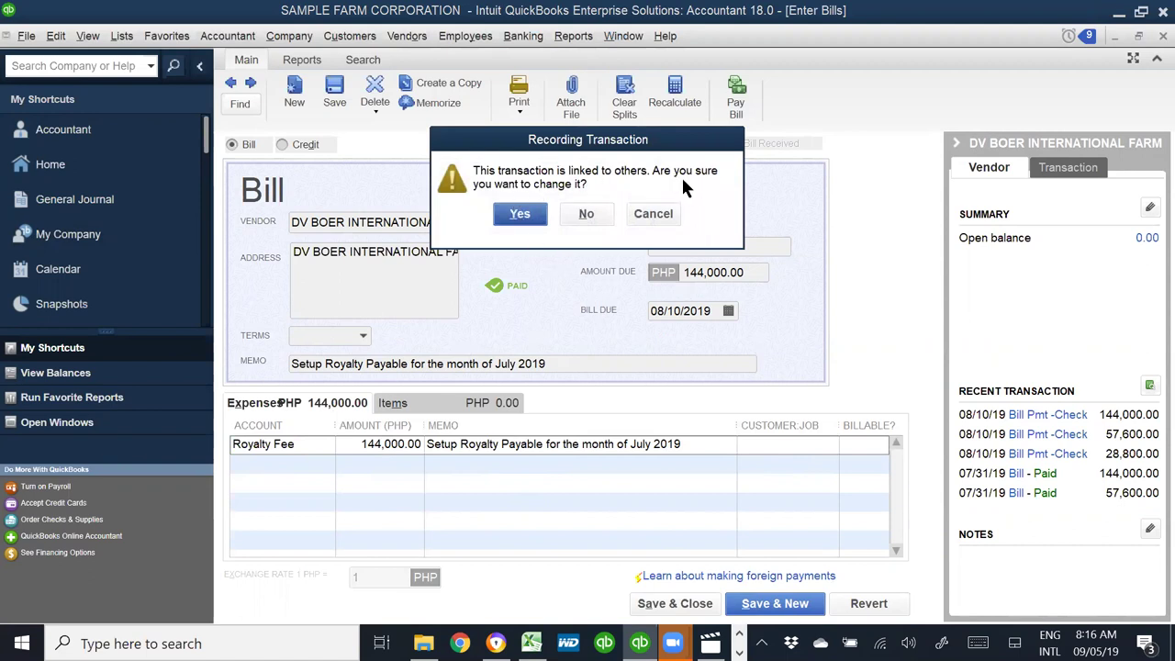
{"action": "left_click", "coordinate": [516, 214]}
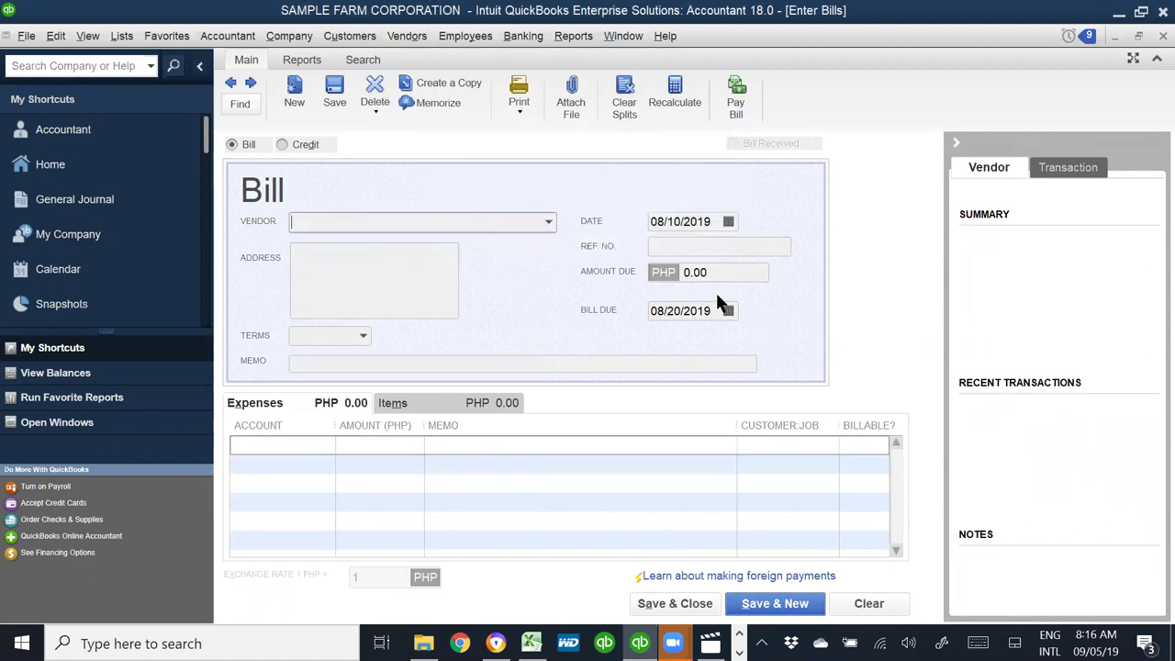
- Browse back to the July 2019 Commission Payable bill and change its expense account to Commission
{"action": "left_click", "coordinate": [232, 83]}
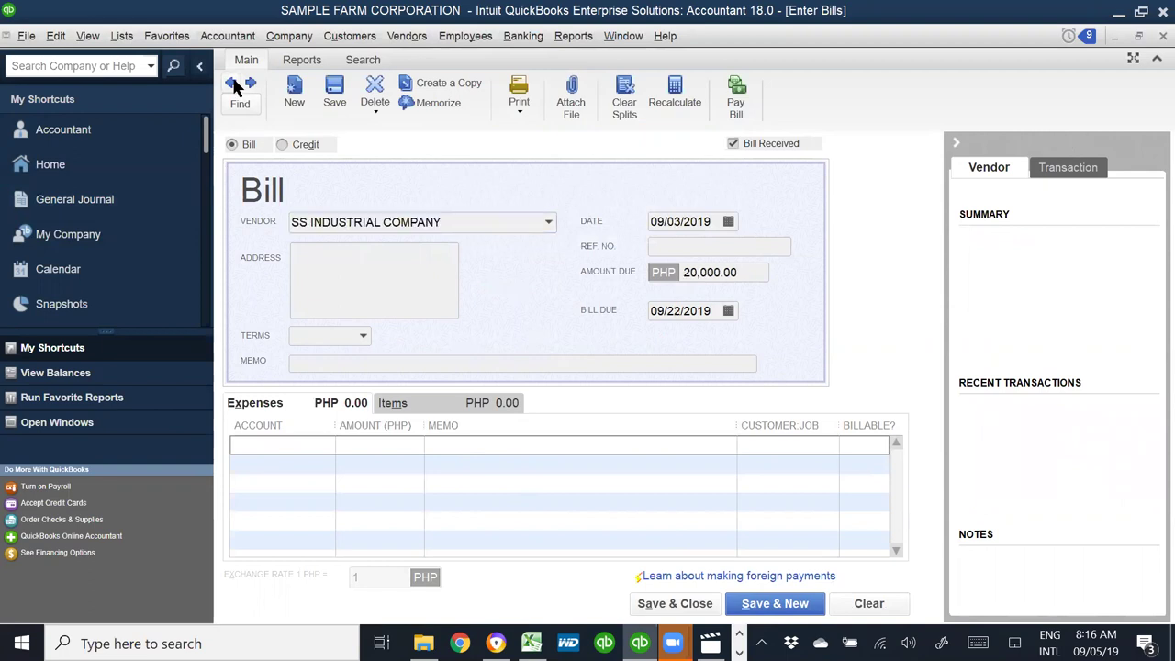
{"action": "left_click", "coordinate": [232, 84]}
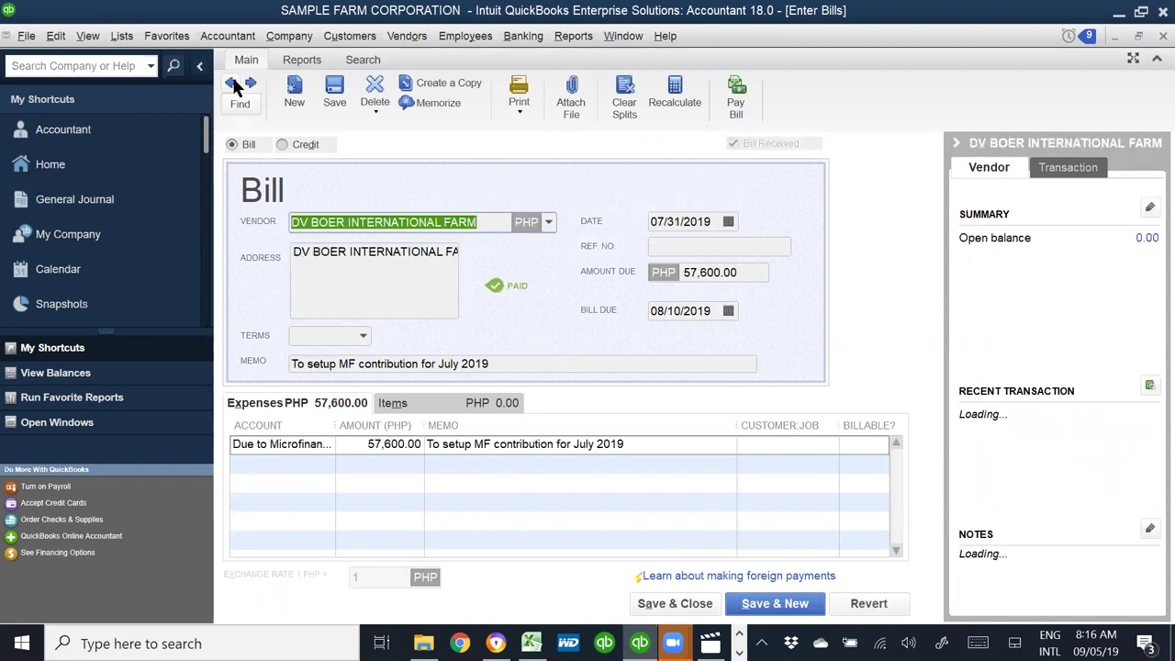
{"action": "left_click", "coordinate": [235, 85]}
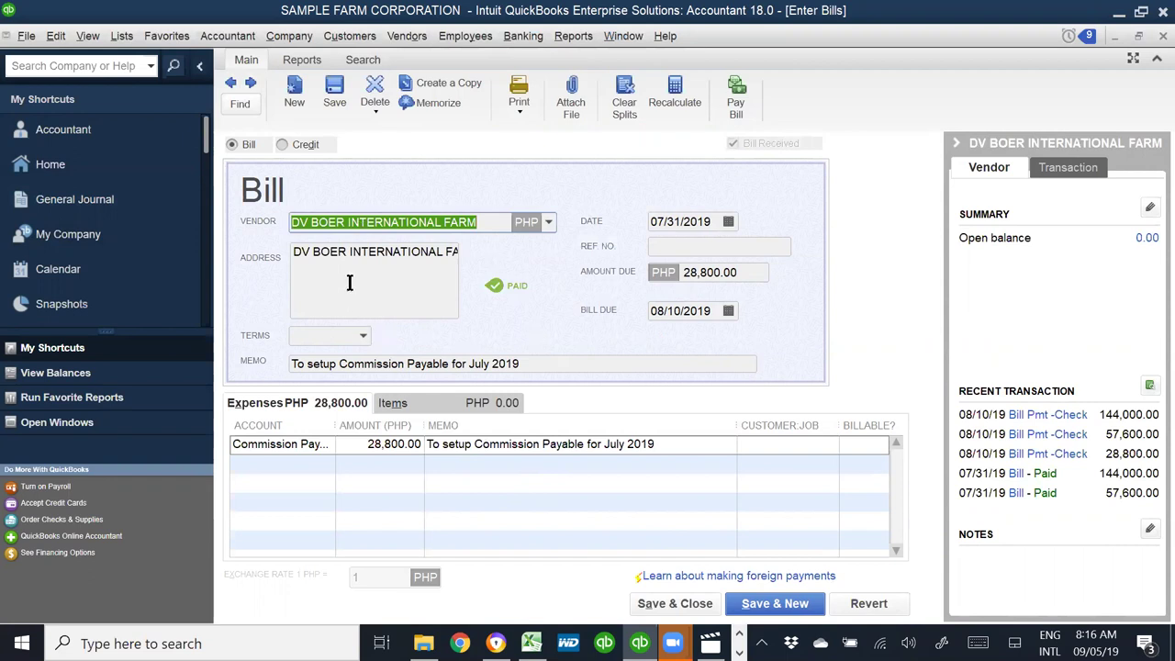
{"action": "left_click", "coordinate": [233, 88]}
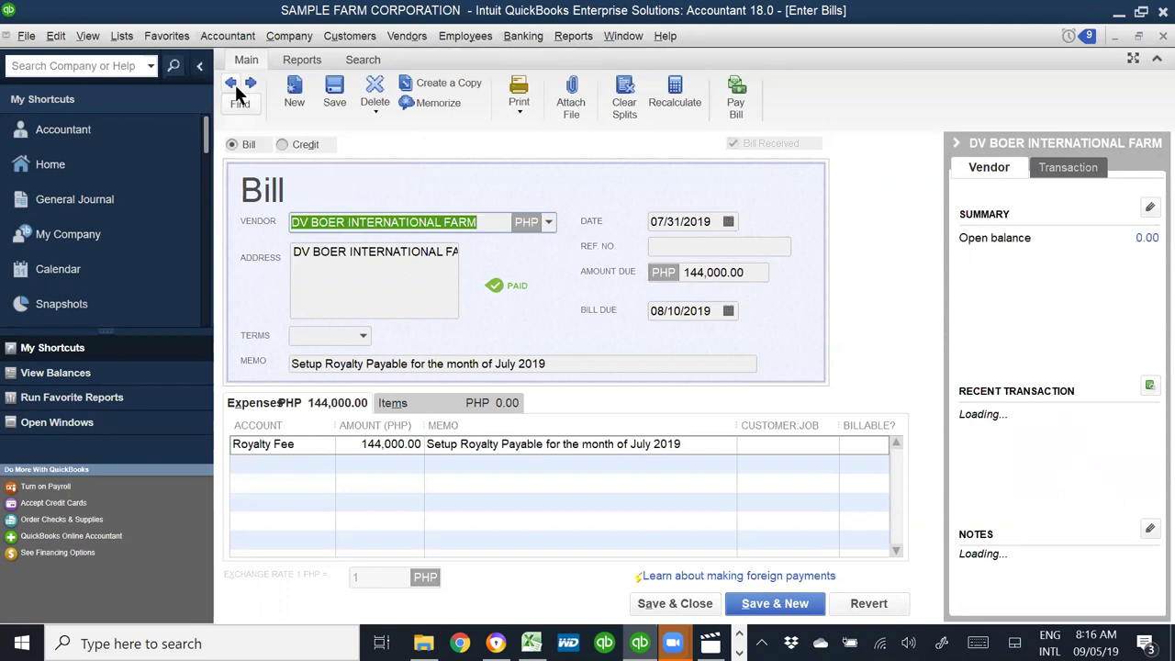
{"action": "left_click", "coordinate": [323, 444]}
{"action": "left_click", "coordinate": [326, 445]}
{"action": "left_click", "coordinate": [326, 445]}
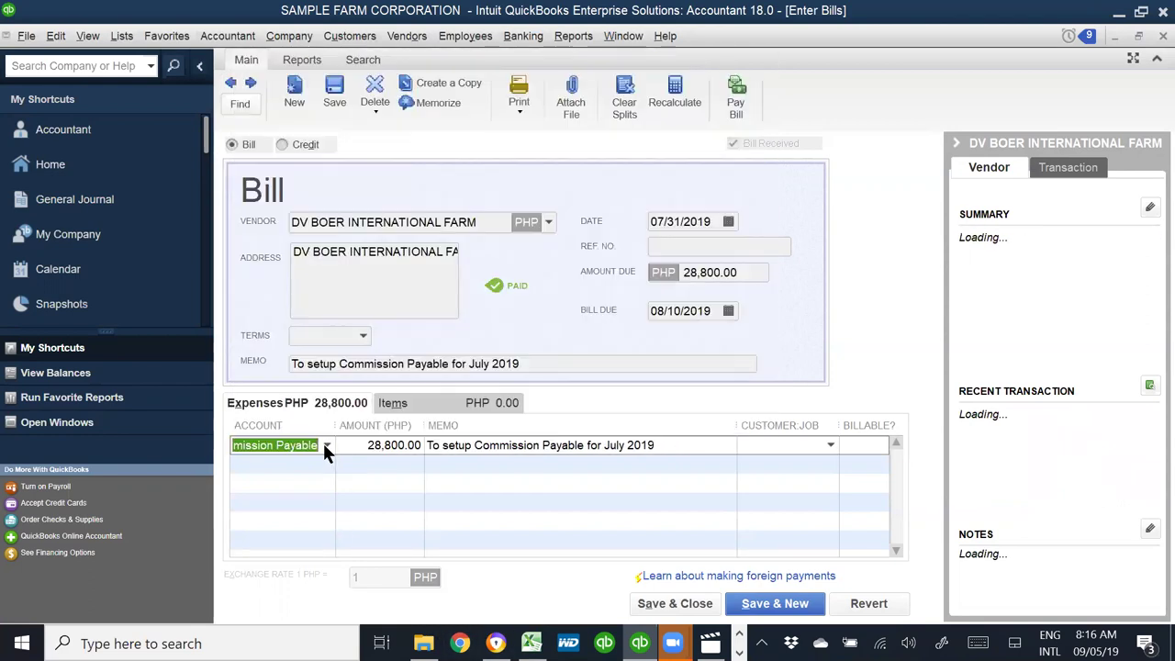
{"action": "type", "text": "Commission"}
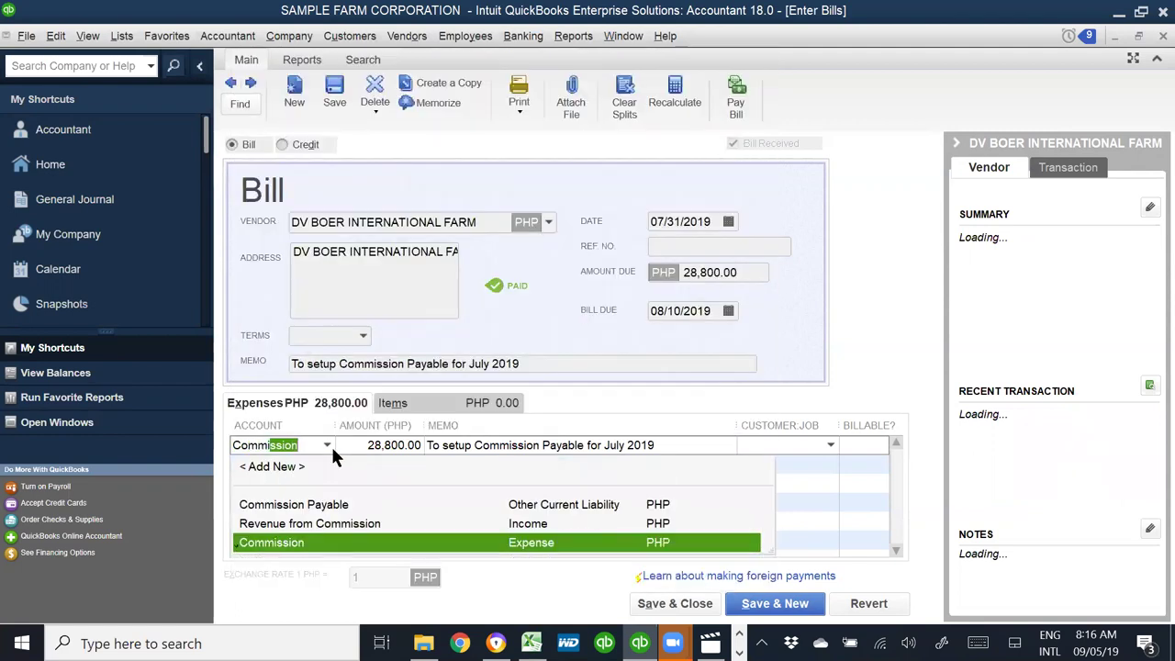
{"action": "key", "text": "Tab"}
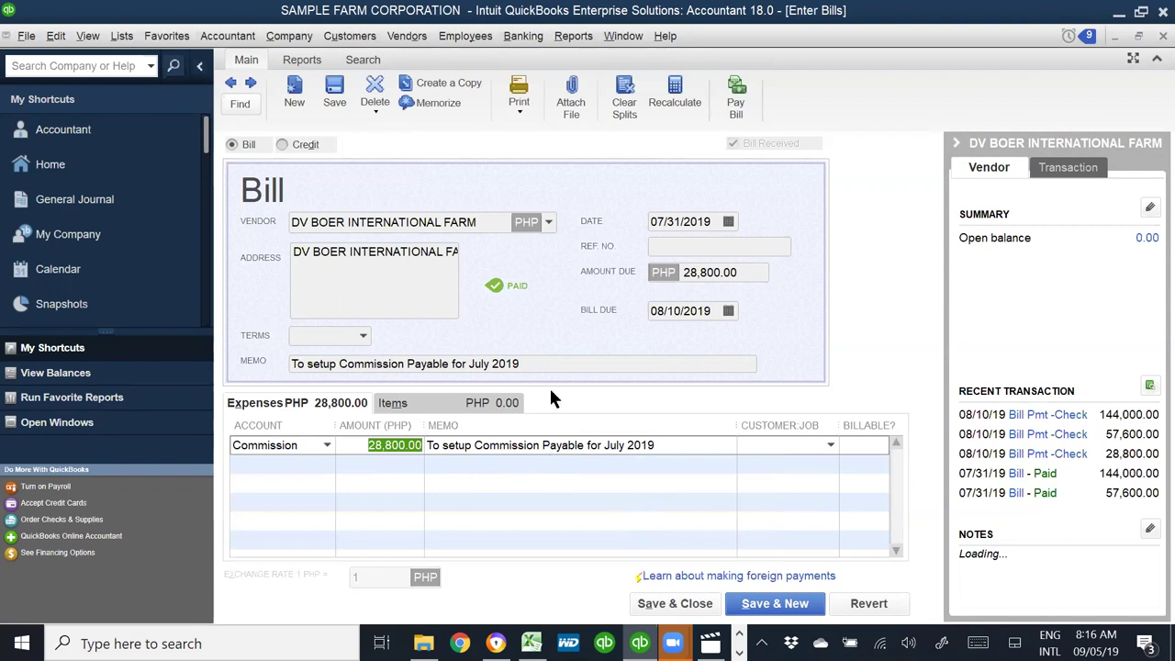
- Switch to Excel and examine the Royalty and Commission liability entries in C156:C157 and C160:C161 under Other Adjusting Entries
{"action": "key", "text": "alt+Tab"}
{"action": "scroll", "coordinate": [248, 560], "scroll_direction": "down", "scroll_amount": 20}
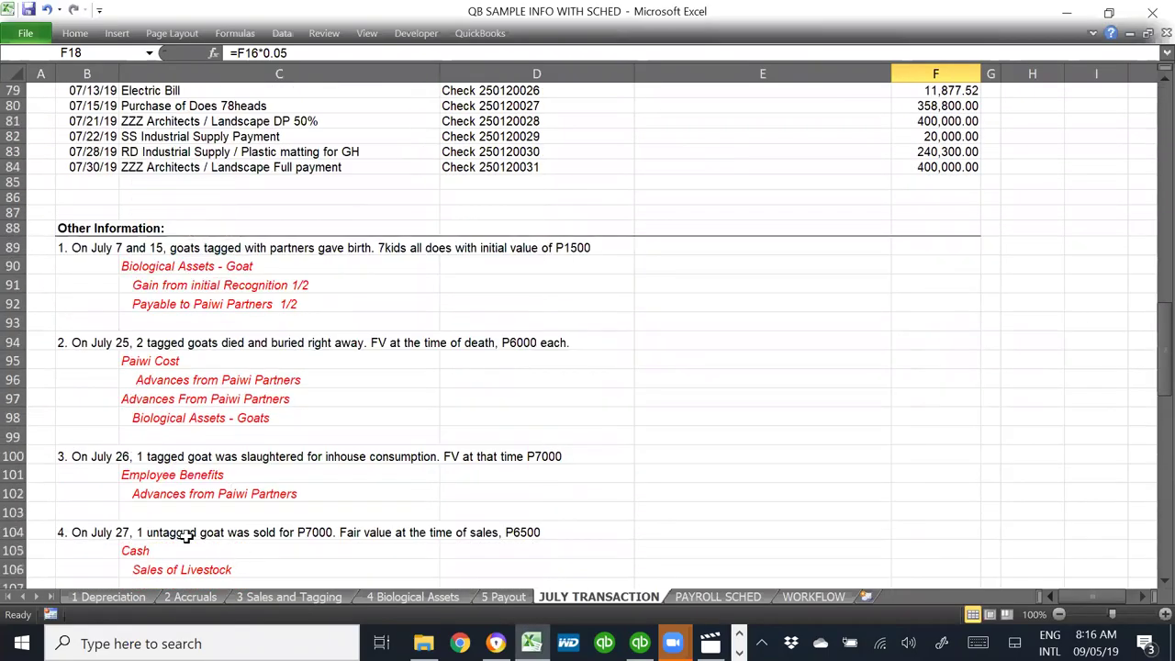
{"action": "scroll", "coordinate": [185, 537], "scroll_direction": "down", "scroll_amount": 16}
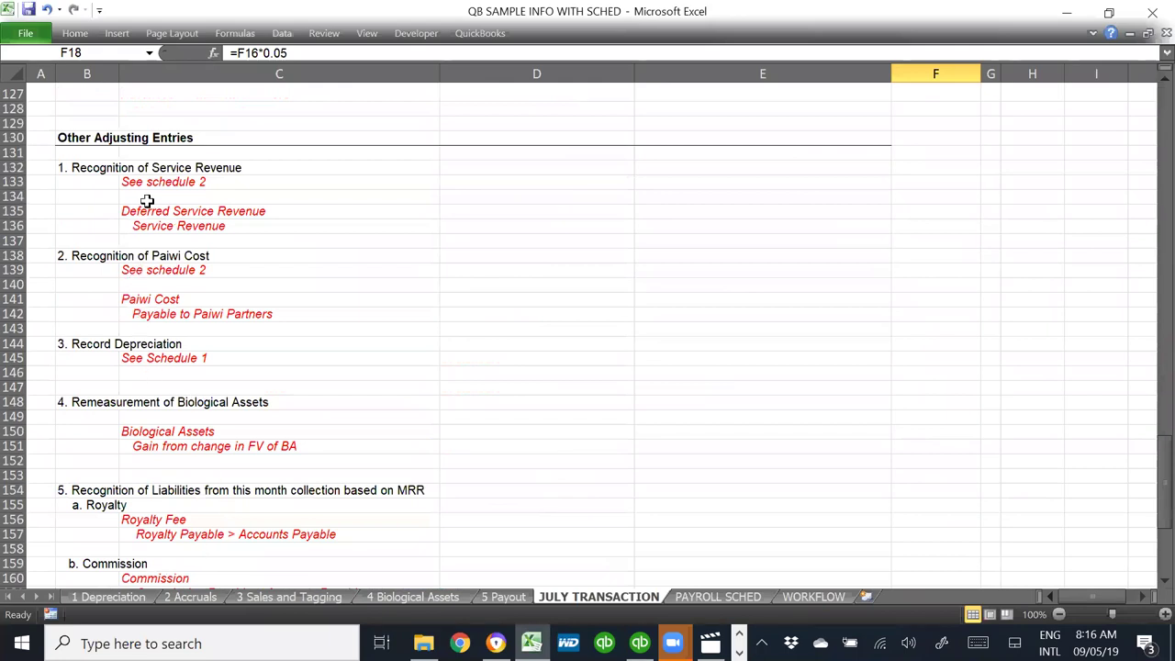
{"action": "scroll", "coordinate": [244, 475], "scroll_direction": "down", "scroll_amount": 5}
{"action": "left_click", "coordinate": [133, 295]}
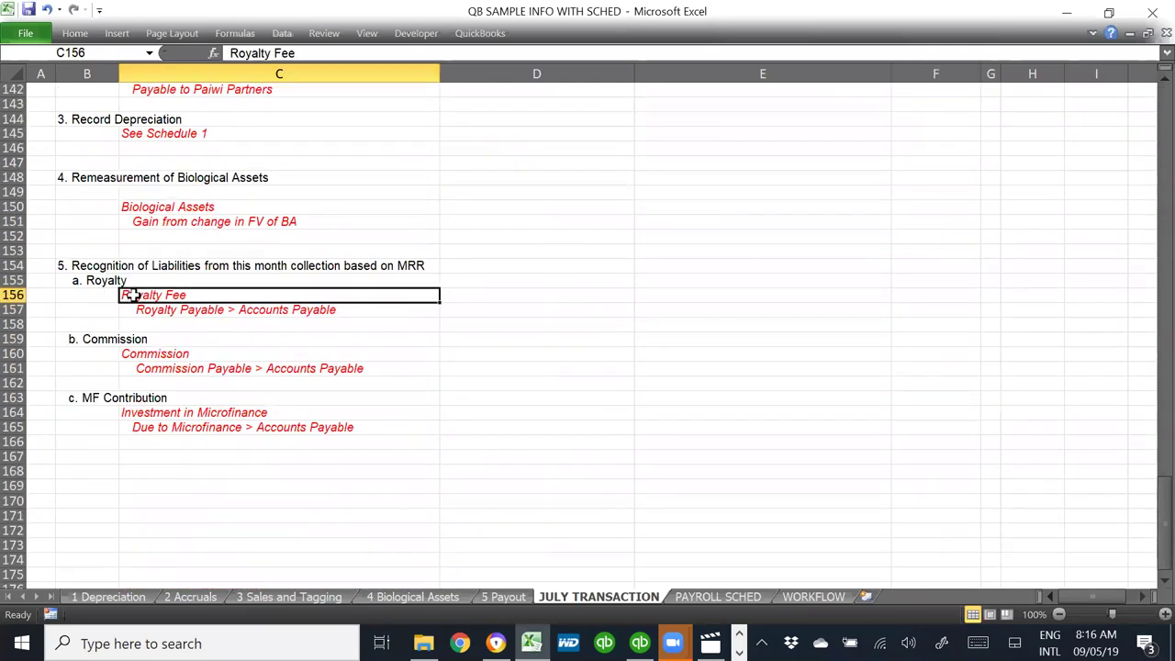
{"action": "left_click", "coordinate": [273, 310]}
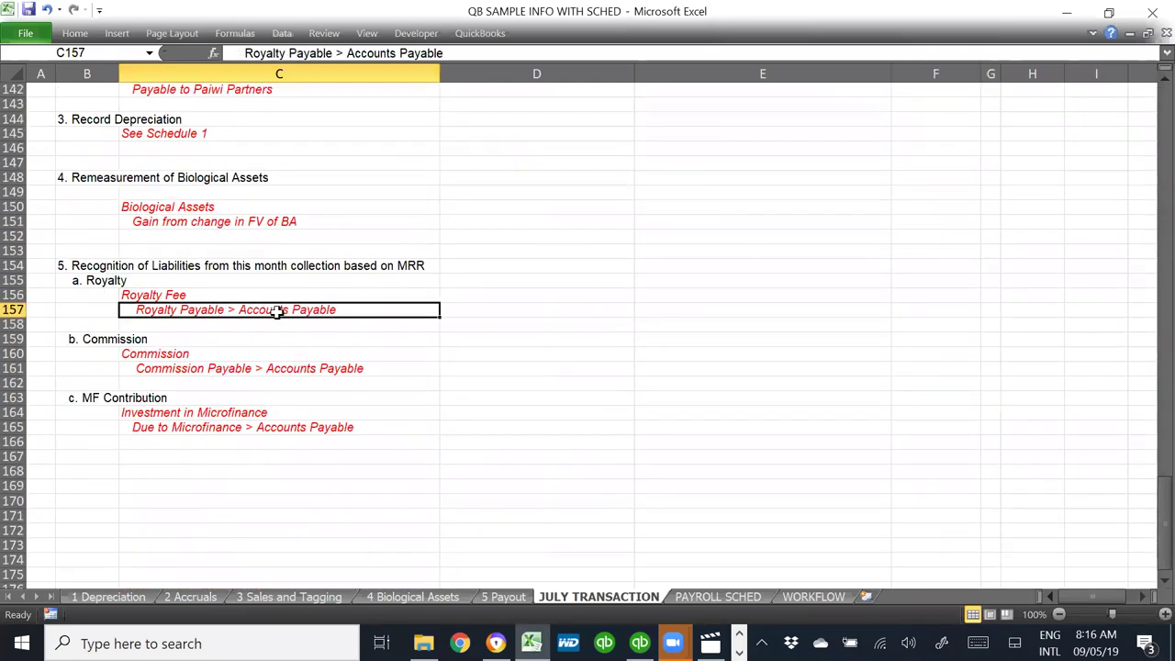
{"action": "left_click", "coordinate": [134, 357]}
{"action": "left_click", "coordinate": [334, 373]}
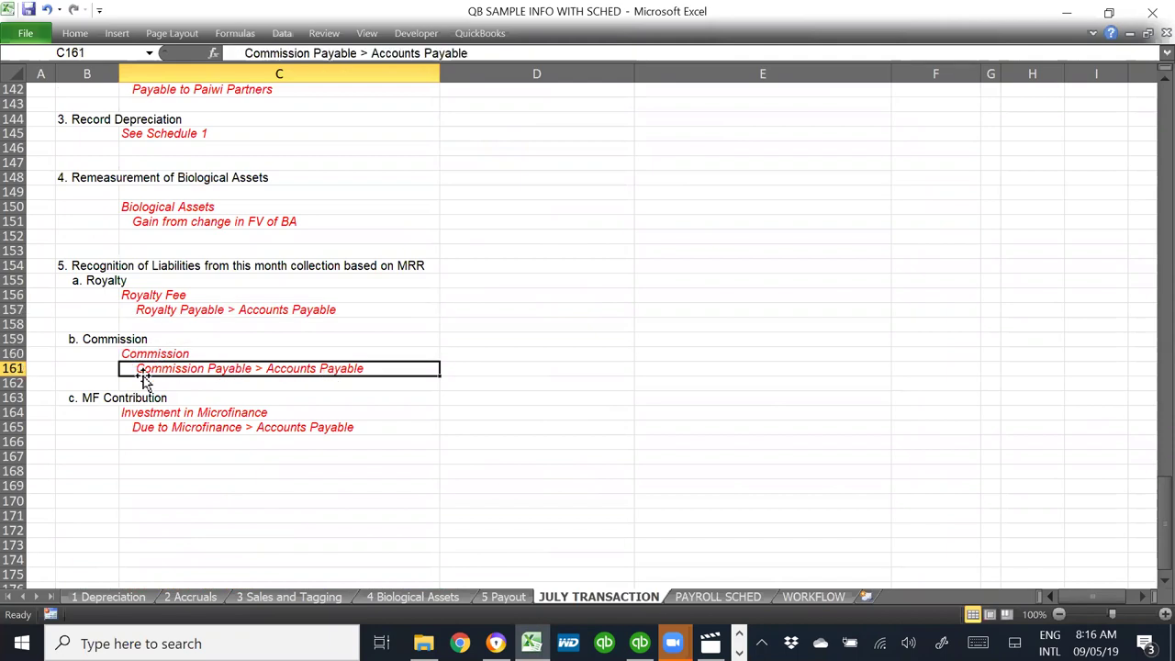
- Return to QuickBooks and save the Commission bill, accepting the change to the linked transaction
{"action": "key", "text": "alt+Tab"}
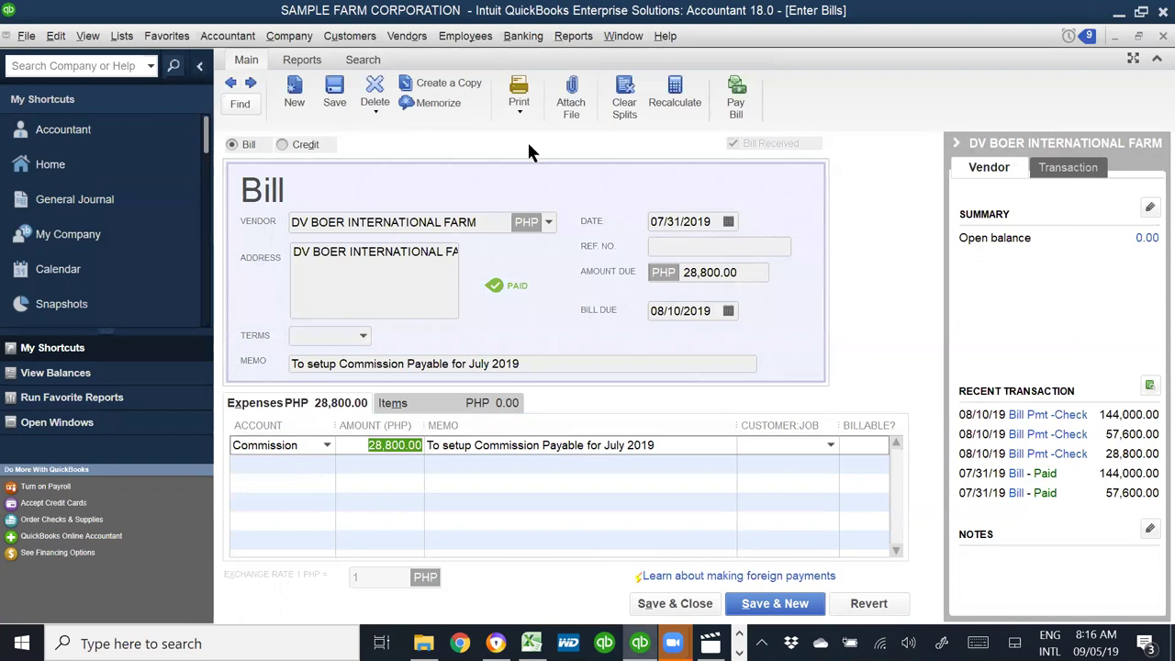
{"action": "left_click", "coordinate": [779, 606]}
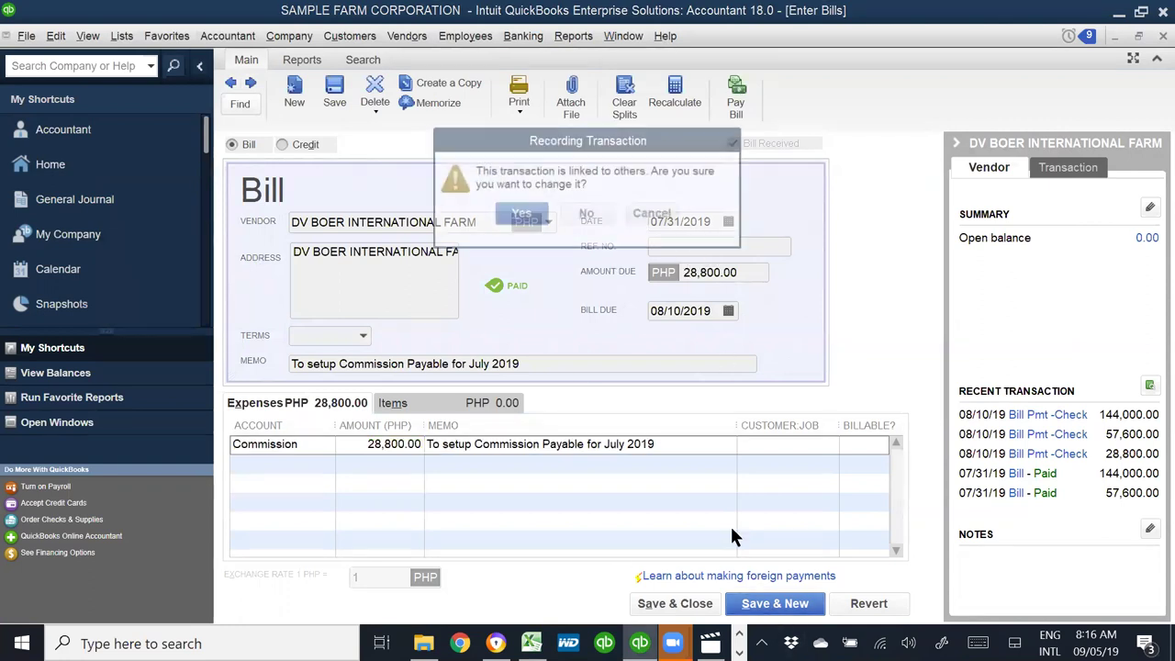
{"action": "left_click", "coordinate": [517, 217]}
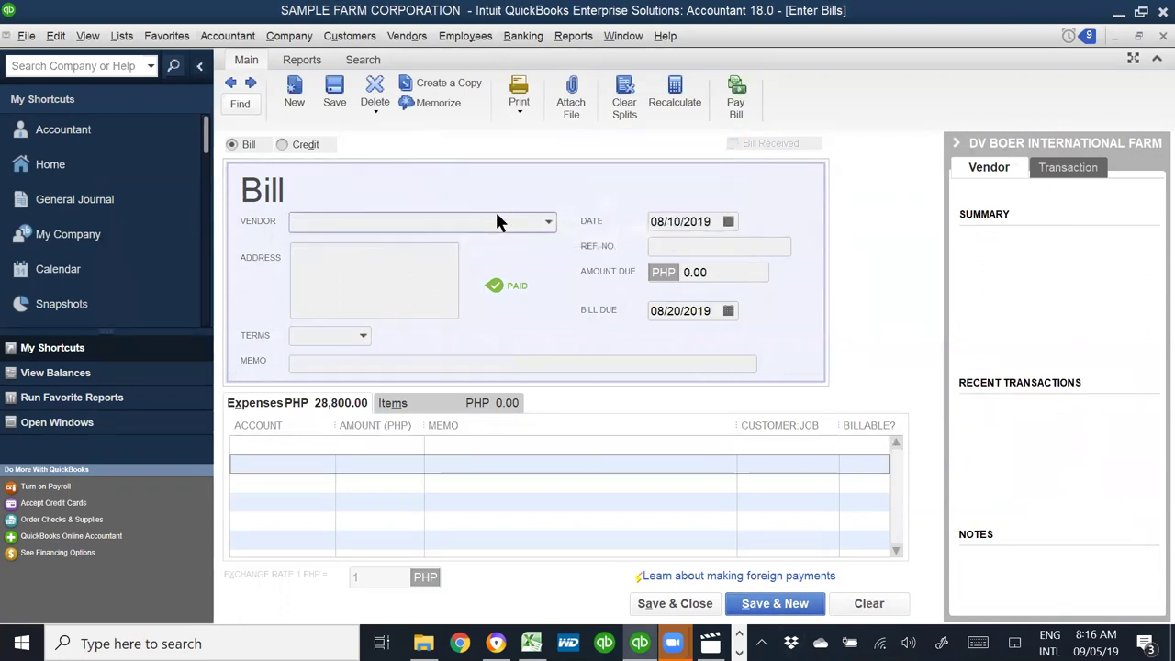
- Browse through the saved bills past the Commission bill to the MF contribution bill for July 2019
{"action": "left_click", "coordinate": [230, 83]}
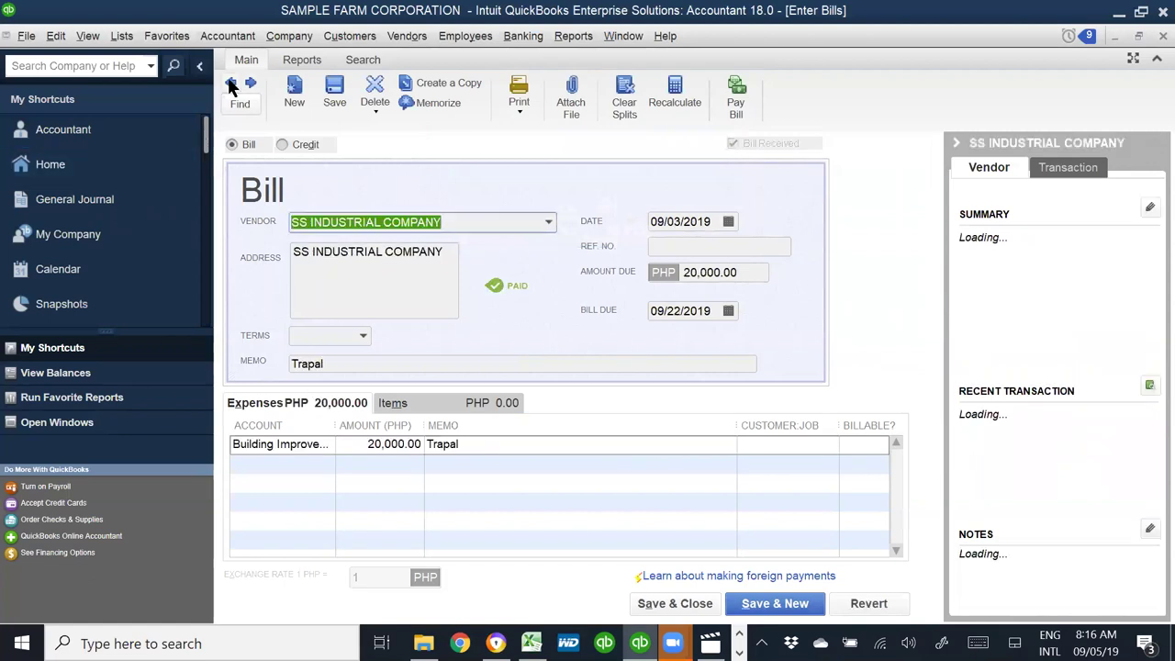
{"action": "left_click", "coordinate": [230, 82]}
{"action": "left_click", "coordinate": [231, 83]}
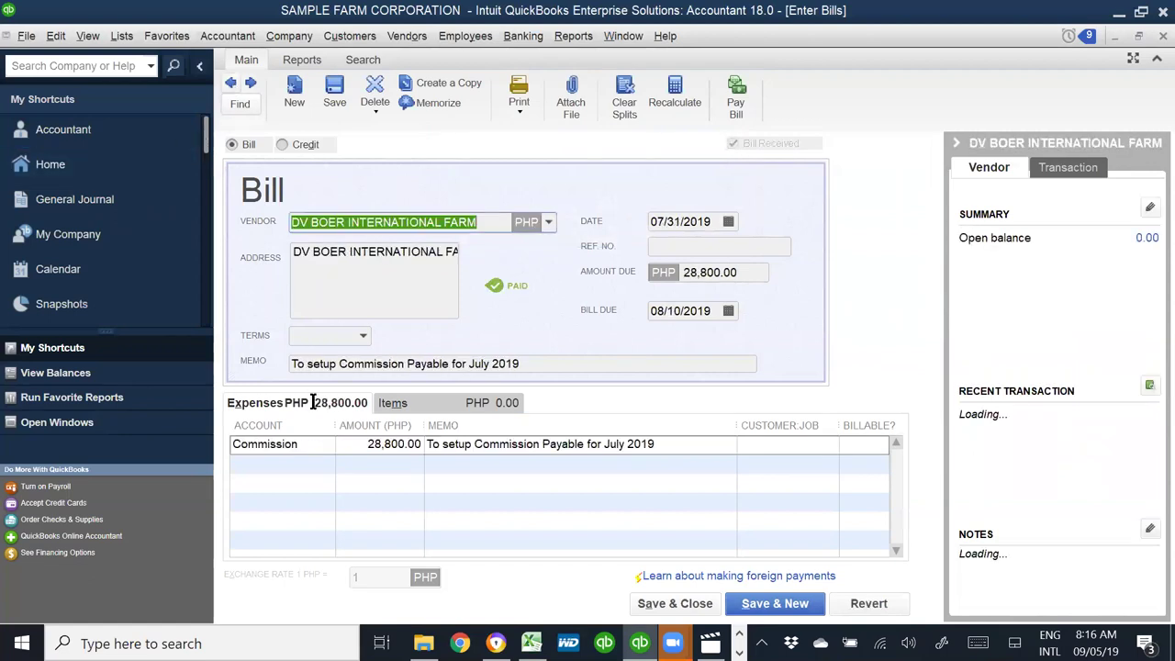
{"action": "left_click", "coordinate": [251, 84]}
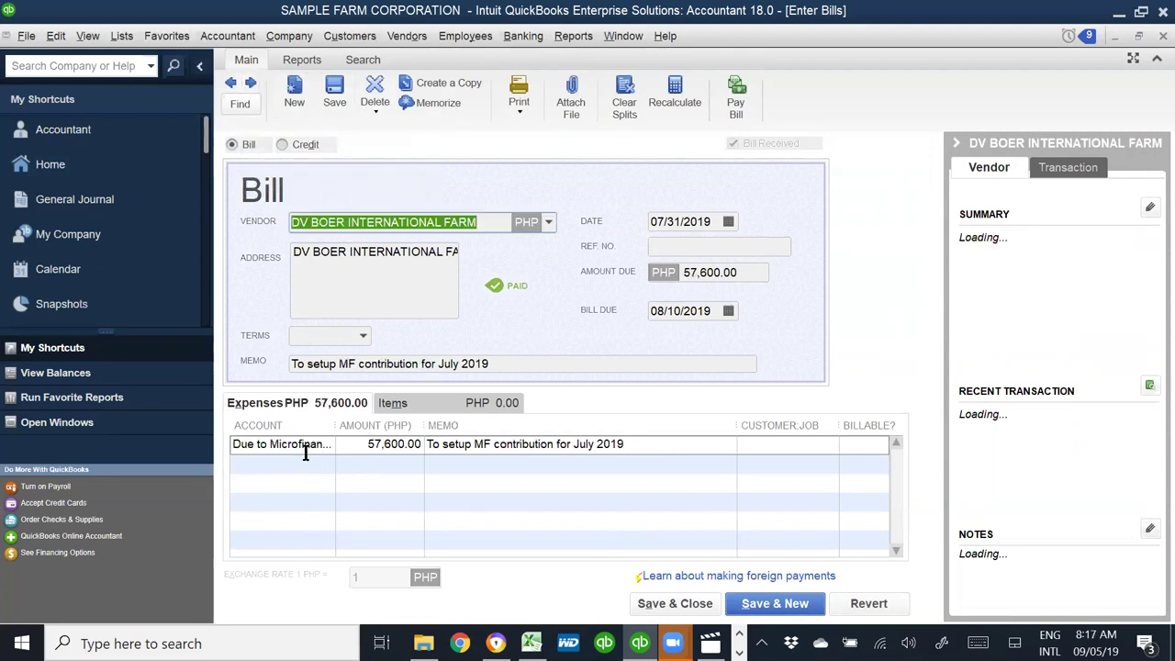
- Check the MF Contribution entries in Excel's C164:C165, and in QuickBooks change the MF bill's expense account to Investment in Microfinance
{"action": "key", "text": "alt+Tab"}
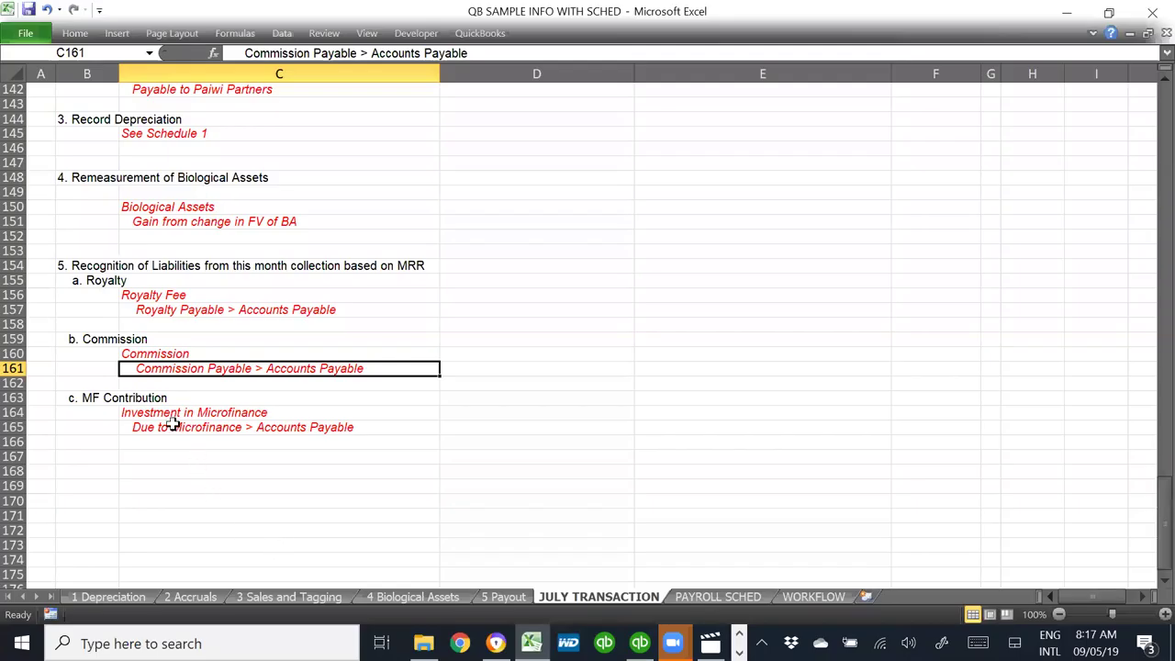
{"action": "left_click", "coordinate": [201, 427]}
{"action": "left_click", "coordinate": [126, 411]}
{"action": "key", "text": "alt+Tab"}
{"action": "left_click", "coordinate": [324, 443]}
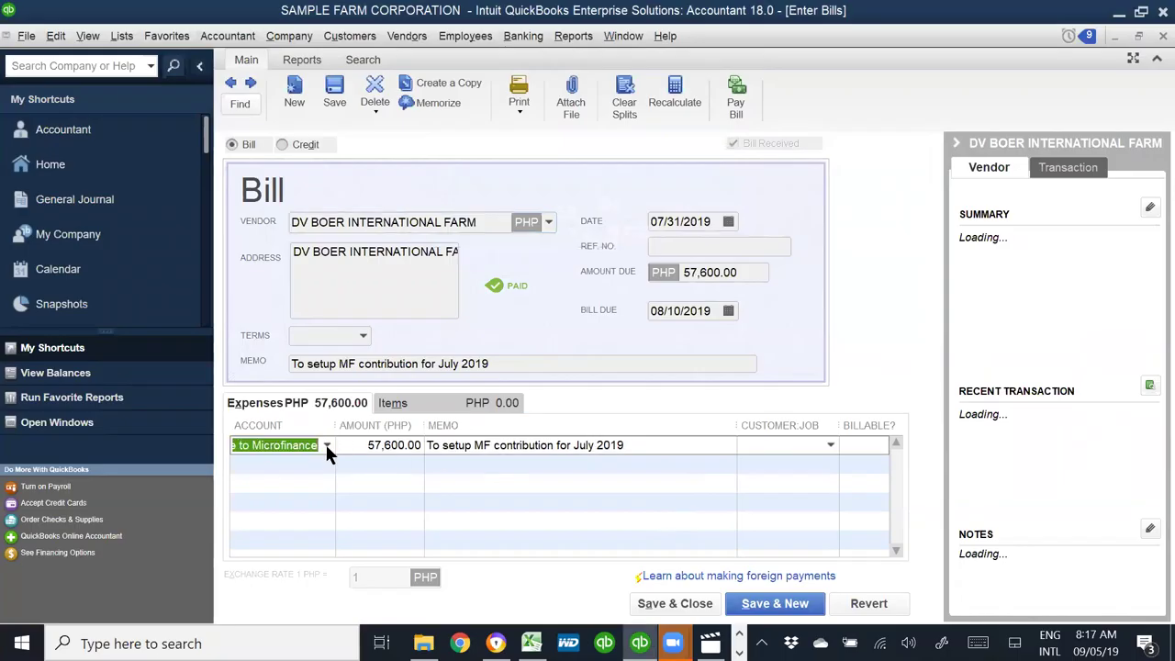
{"action": "type", "text": "Inv"}
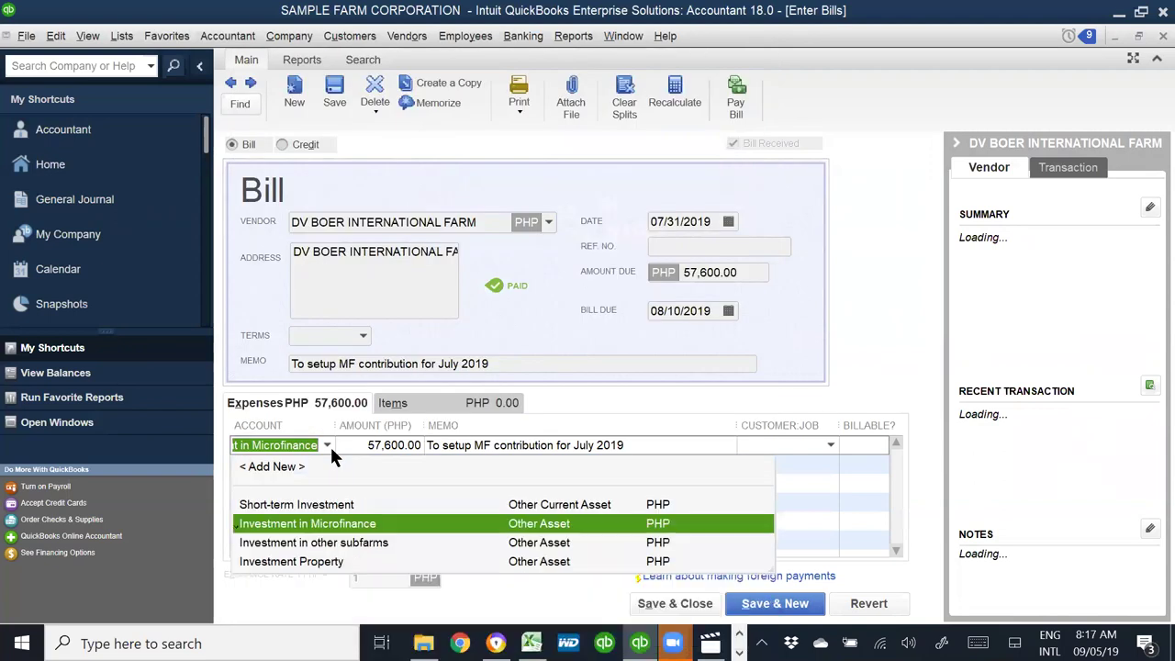
{"action": "key", "text": "Tab"}
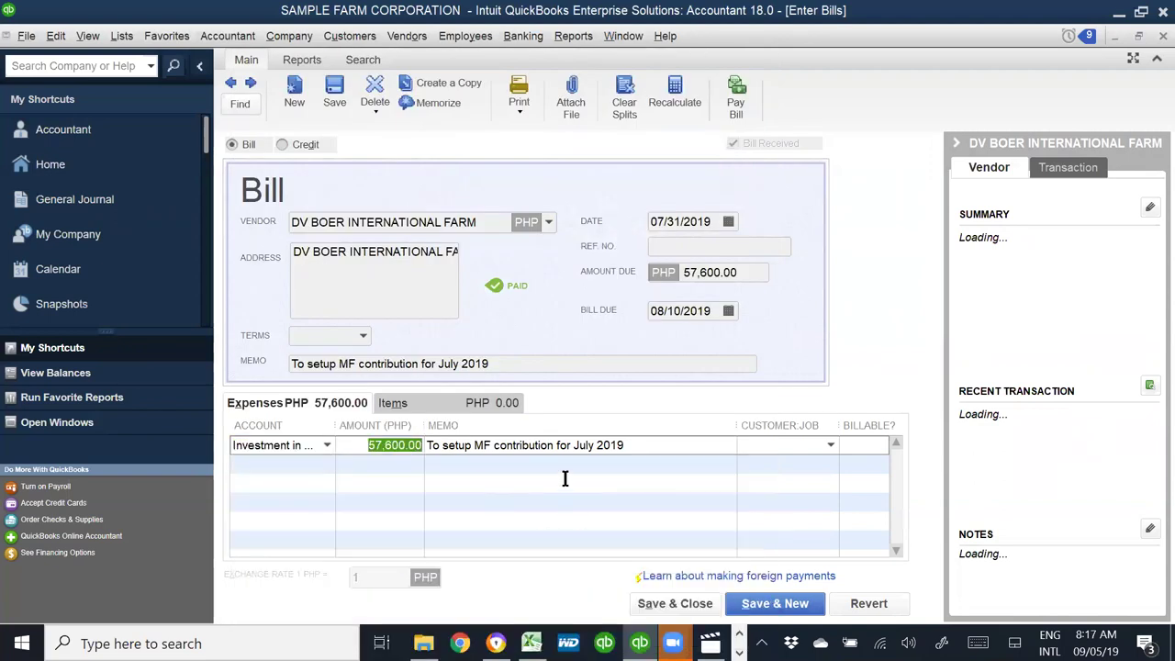
- Save the July 2019 MF contribution bill and open a blank bill
{"action": "left_click", "coordinate": [478, 222]}
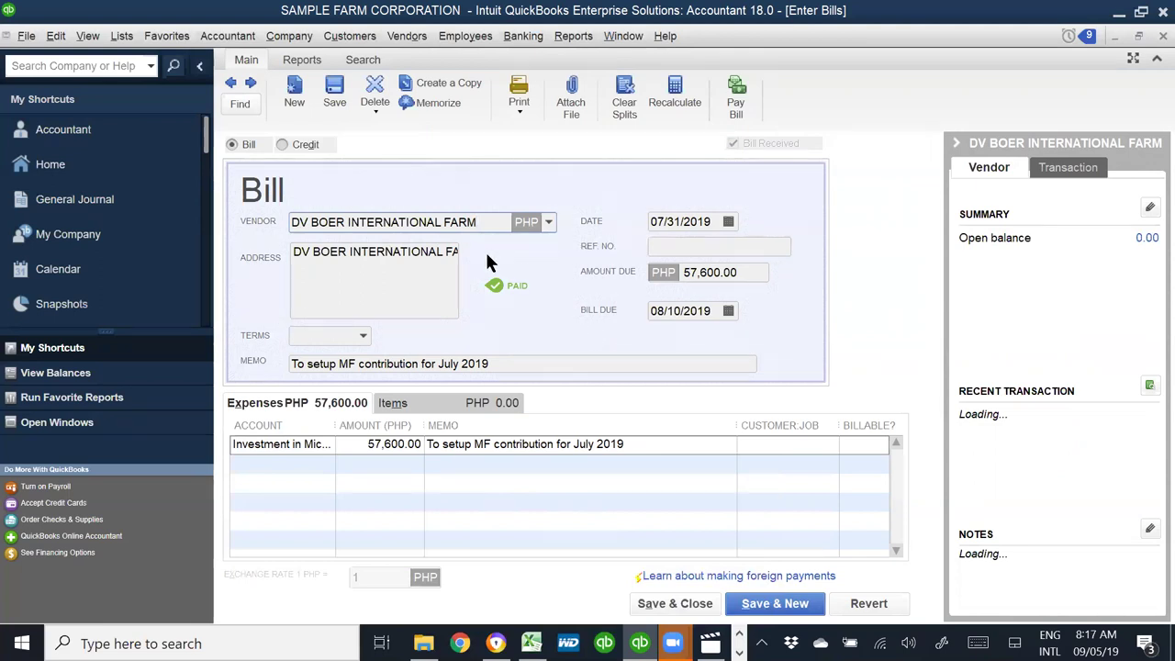
{"action": "left_click", "coordinate": [678, 221]}
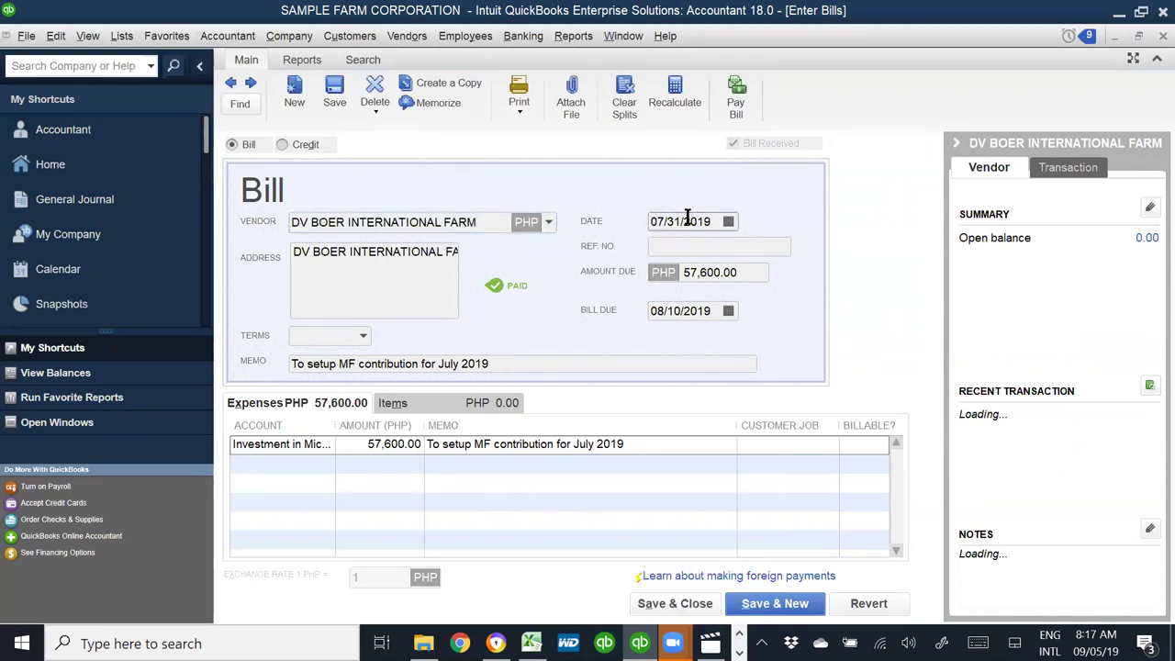
{"action": "left_click", "coordinate": [797, 605]}
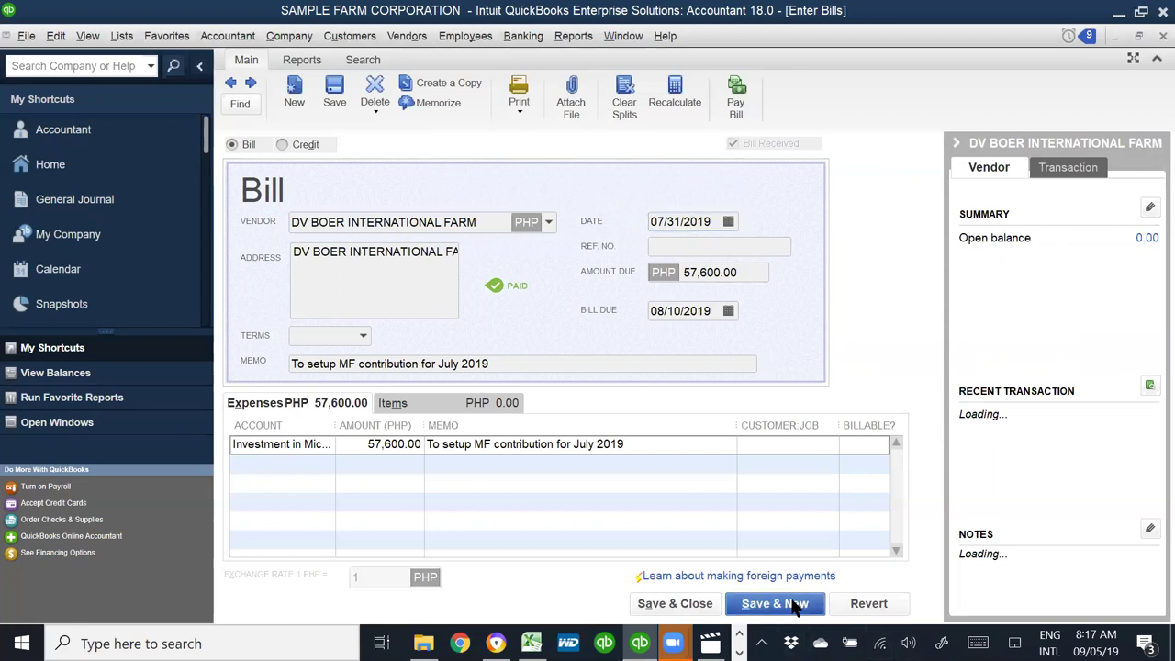
- Fill in the new bill for vendor DV BOER INTERNATIONAL FARM, dated 07/31/2019, with an amount due of 144,000
{"action": "left_click", "coordinate": [525, 213]}
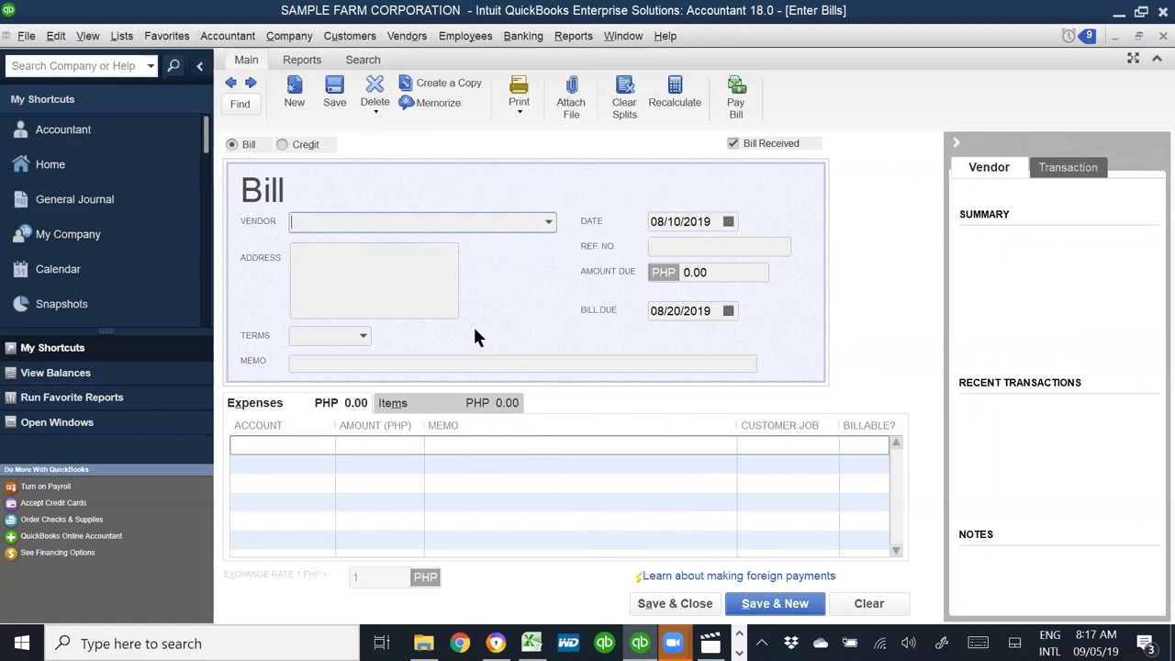
{"action": "type", "text": "dv"}
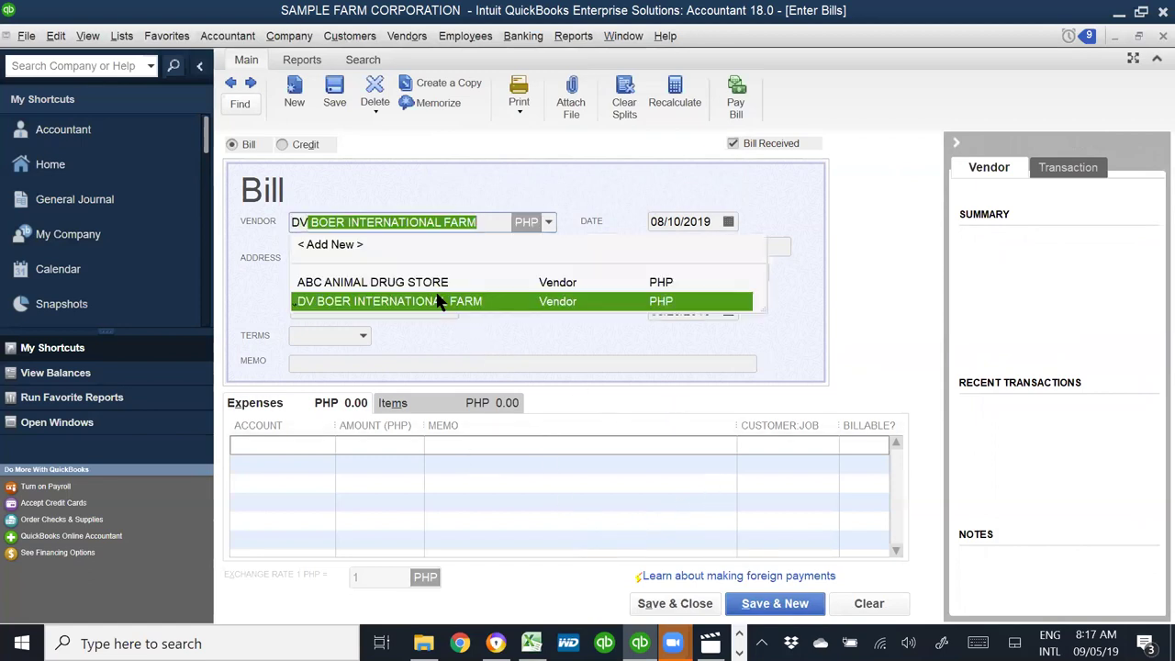
{"action": "key", "text": "Tab"}
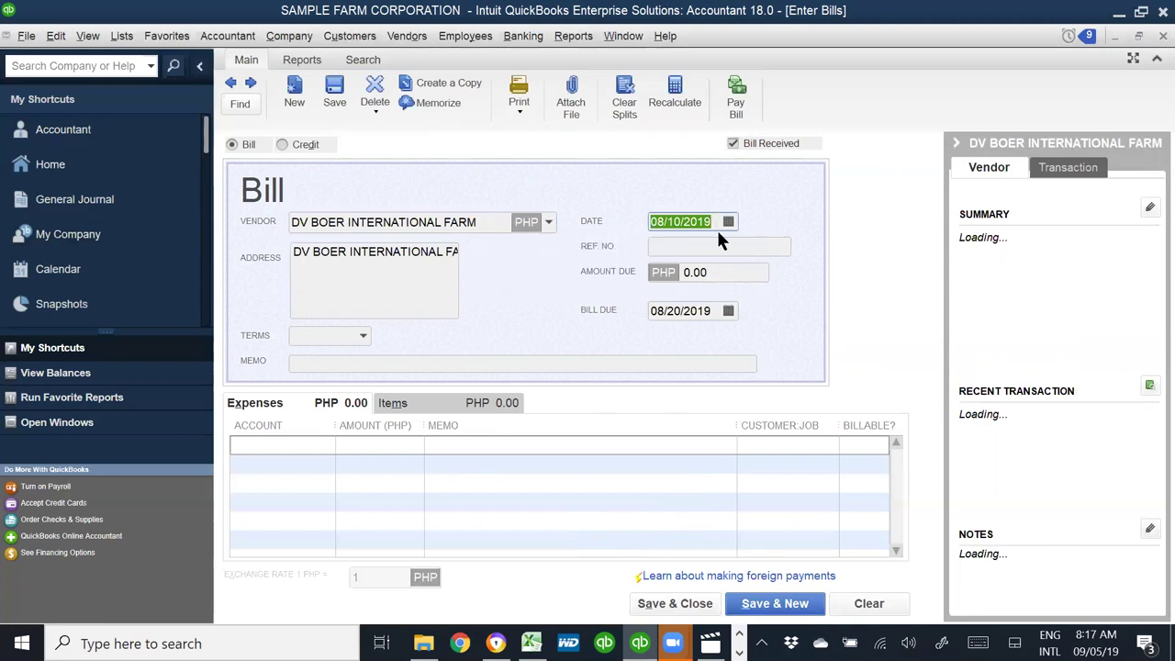
{"action": "type", "text": "07/31/"}
{"action": "key", "text": "Tab"}
{"action": "type", "text": "1444"}
{"action": "key", "text": "BackSpace"}
{"action": "type", "text": "000"}
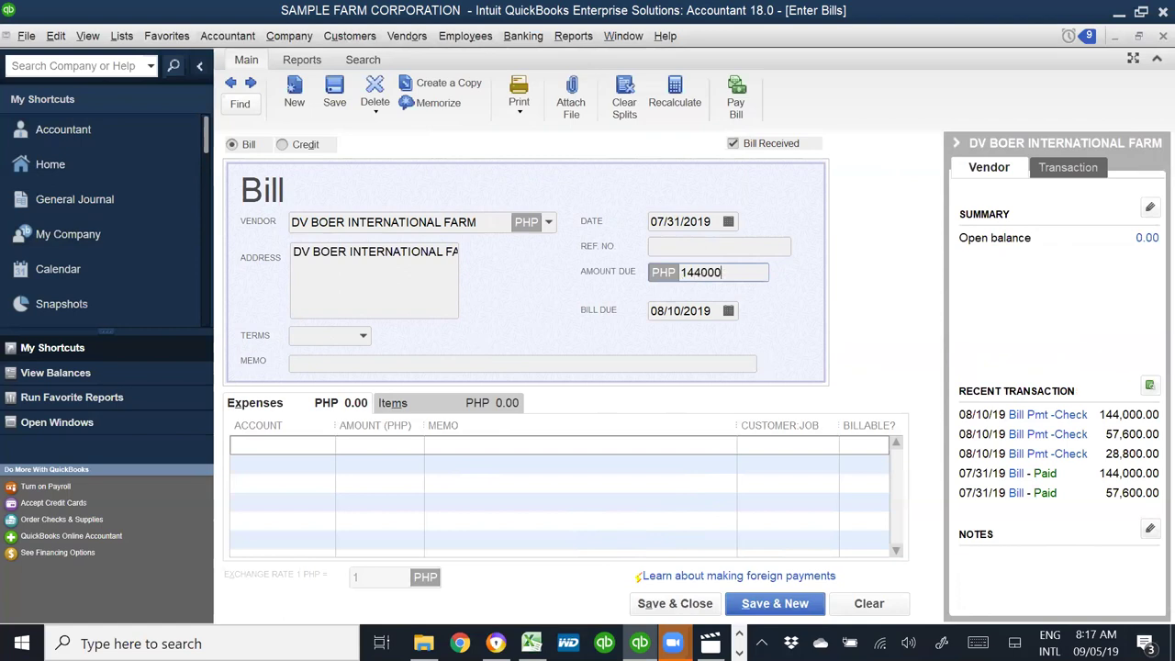
{"action": "key", "text": "Tab"}
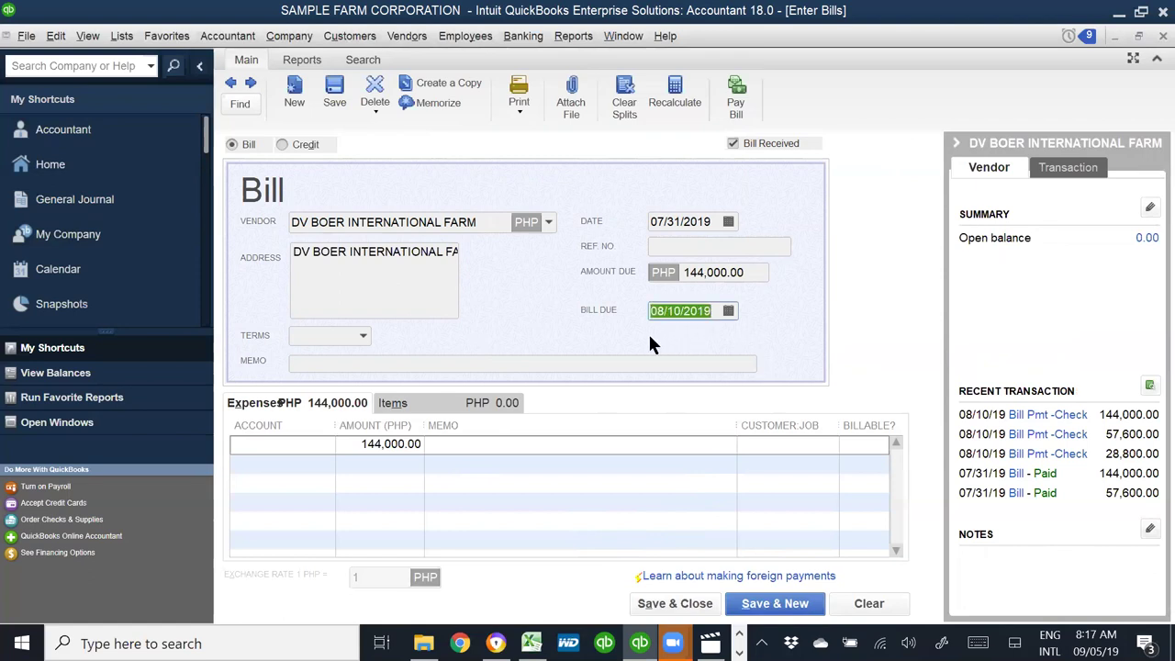
- Give the bill the memo "To setup Royalty Payble for July 2019" and charge its amount to the Royalty Fee expense account
{"action": "left_click", "coordinate": [364, 364]}
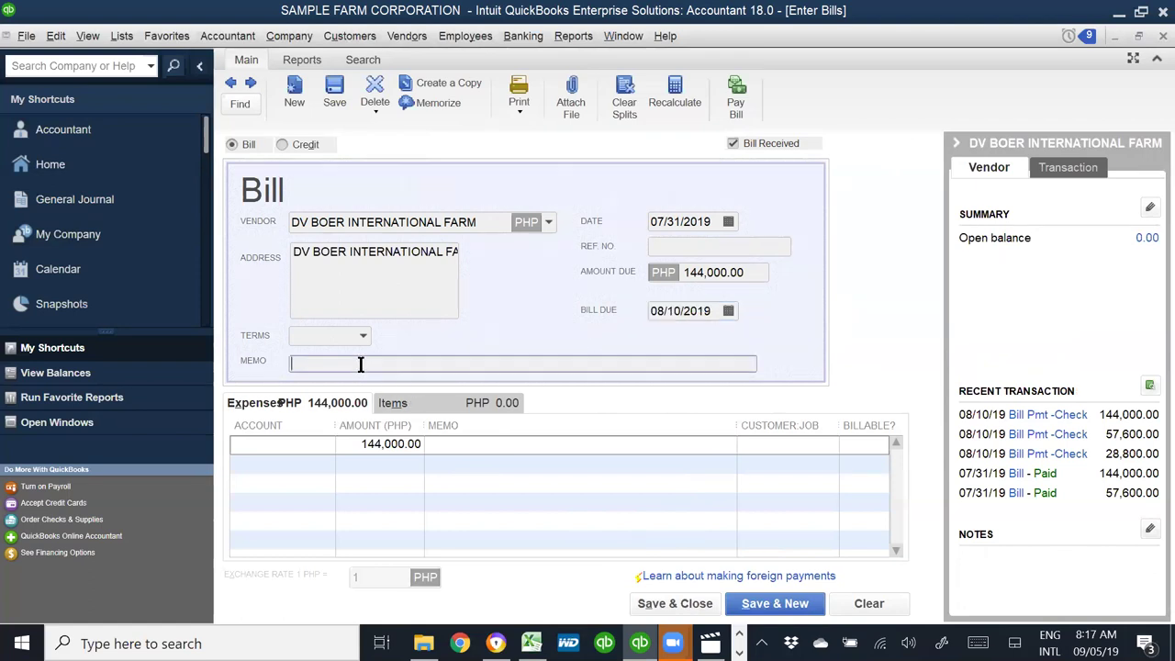
{"action": "type", "text": "To setup Royalty Payble for July 2019"}
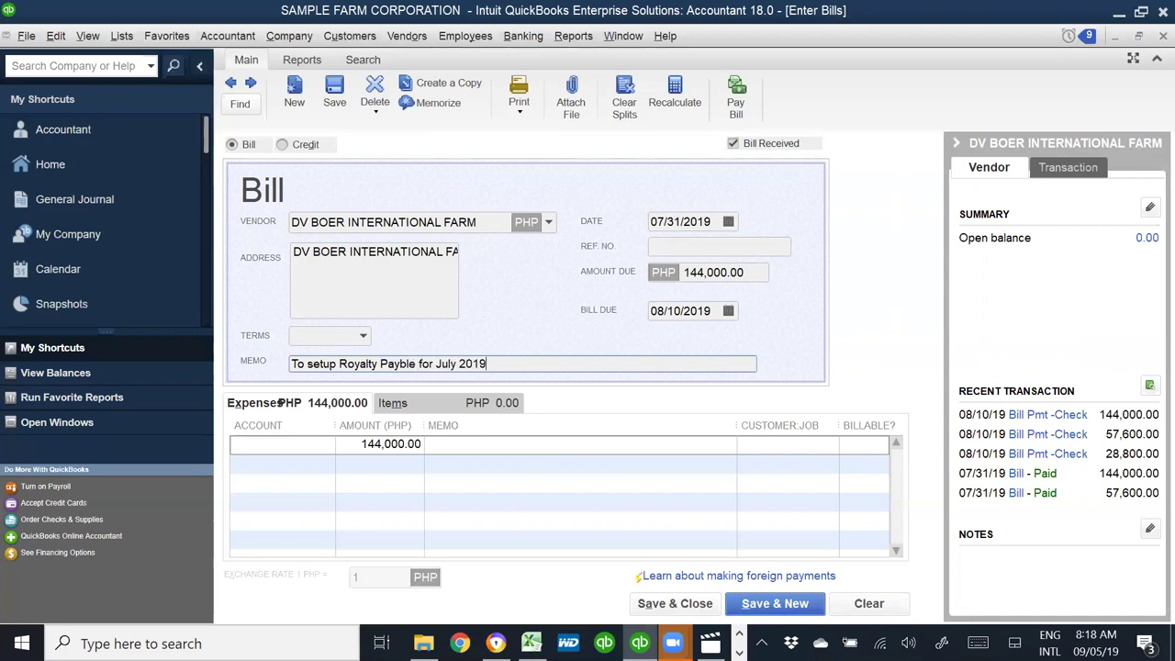
{"action": "left_click", "coordinate": [295, 444]}
{"action": "type", "text": "Royalty Fee"}
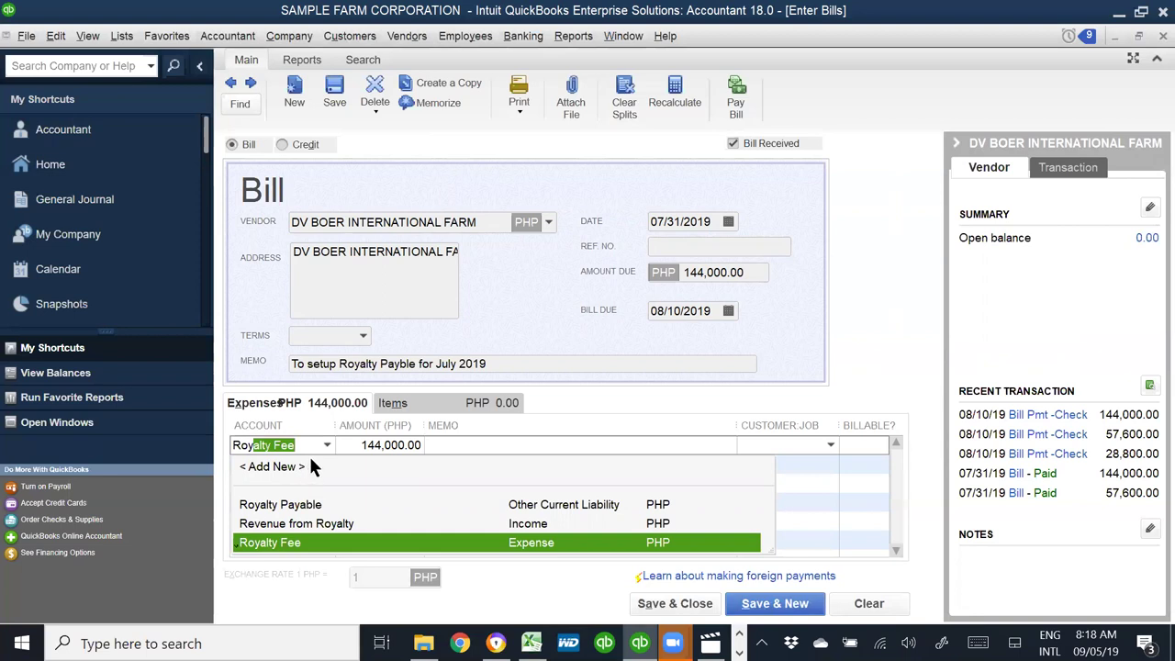
{"action": "key", "text": "Tab"}
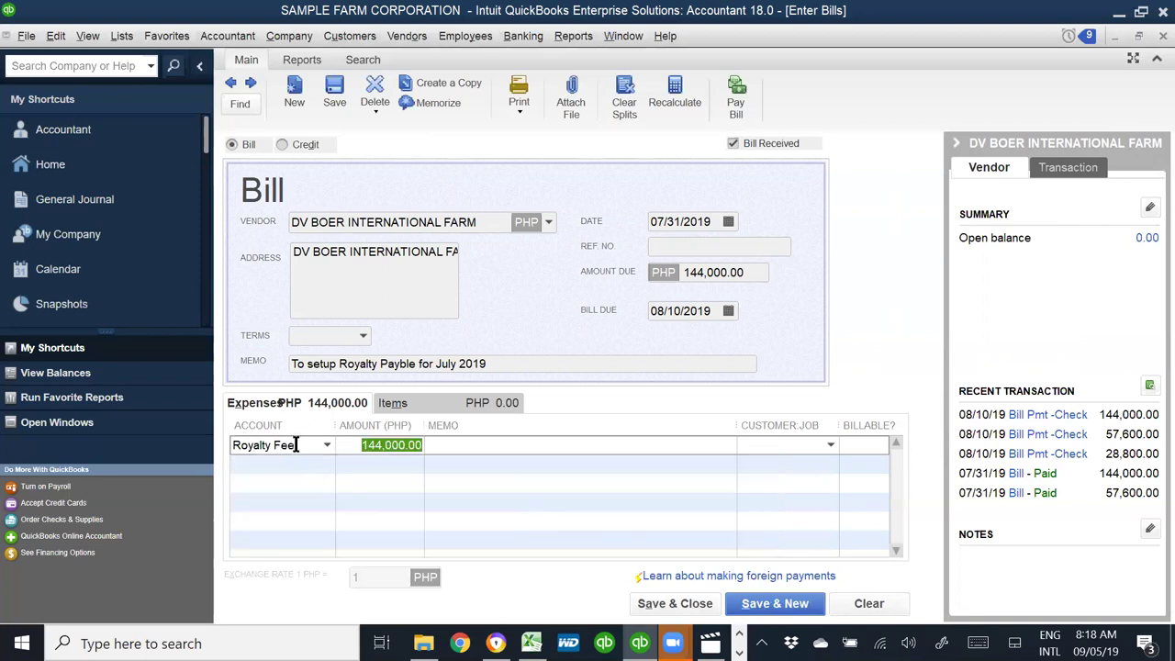
- Copy the bill's memo text into the memo of the Royalty Fee expense line
{"action": "left_click", "coordinate": [432, 462]}
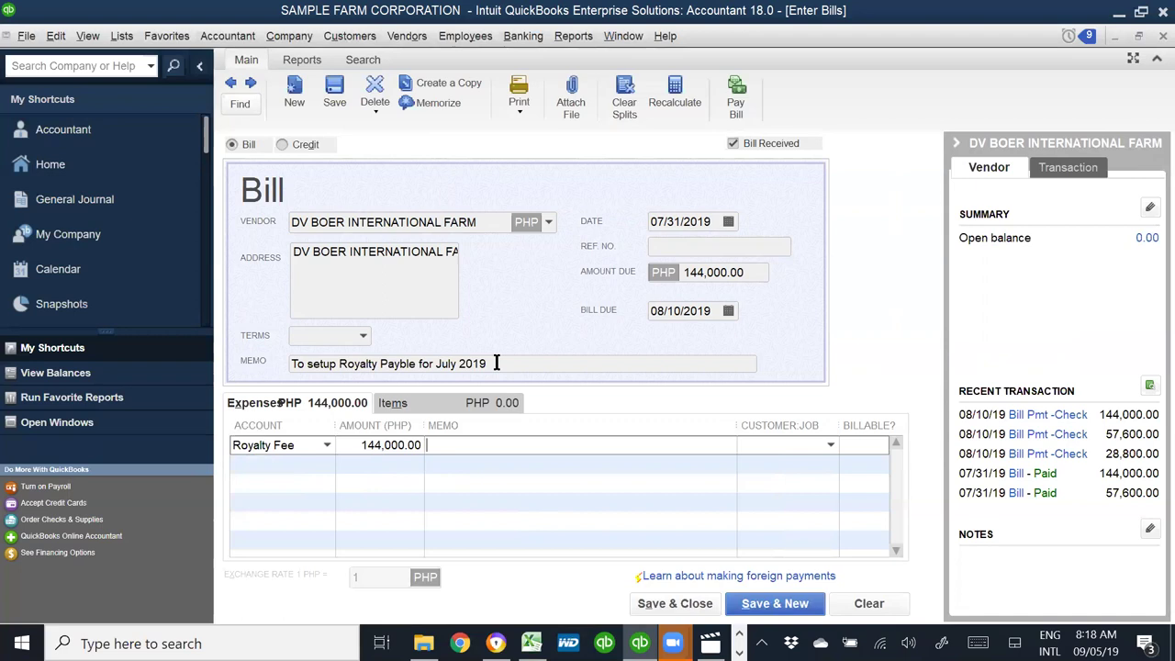
{"action": "left_click", "coordinate": [497, 364]}
{"action": "key", "text": "ctrl+c"}
{"action": "left_click", "coordinate": [440, 444]}
{"action": "key", "text": "ctrl+v"}
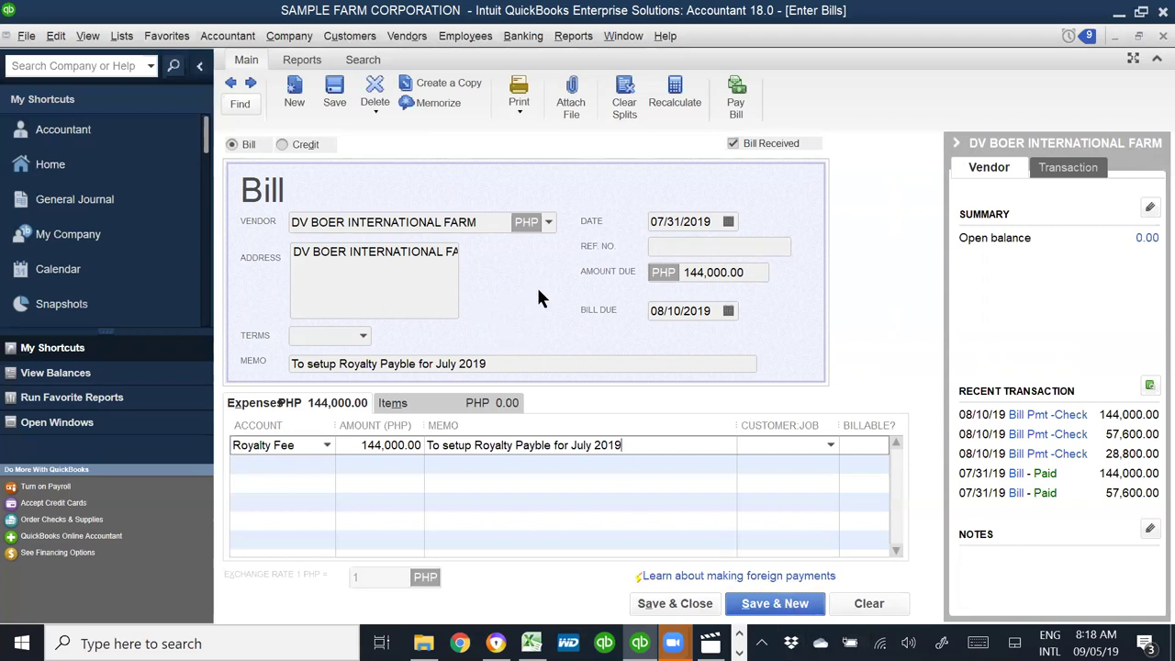
{"action": "key", "text": "alt+Tab"}
{"action": "key", "text": "alt+Tab"}
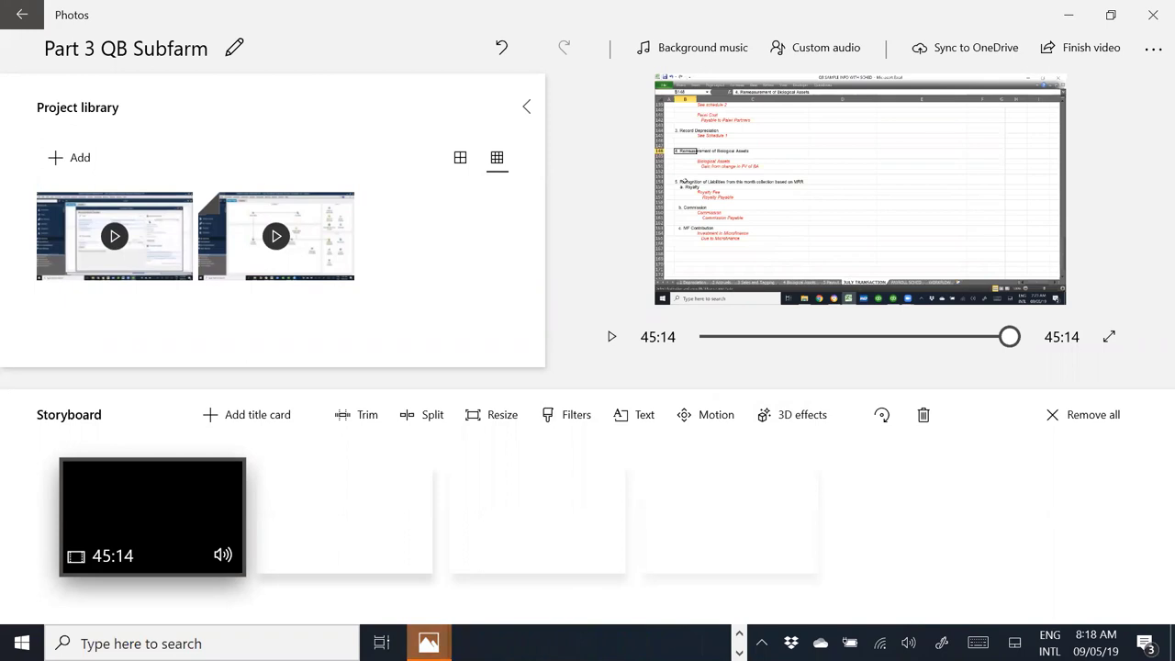
{"action": "mouse_move", "coordinate": [428, 643]}
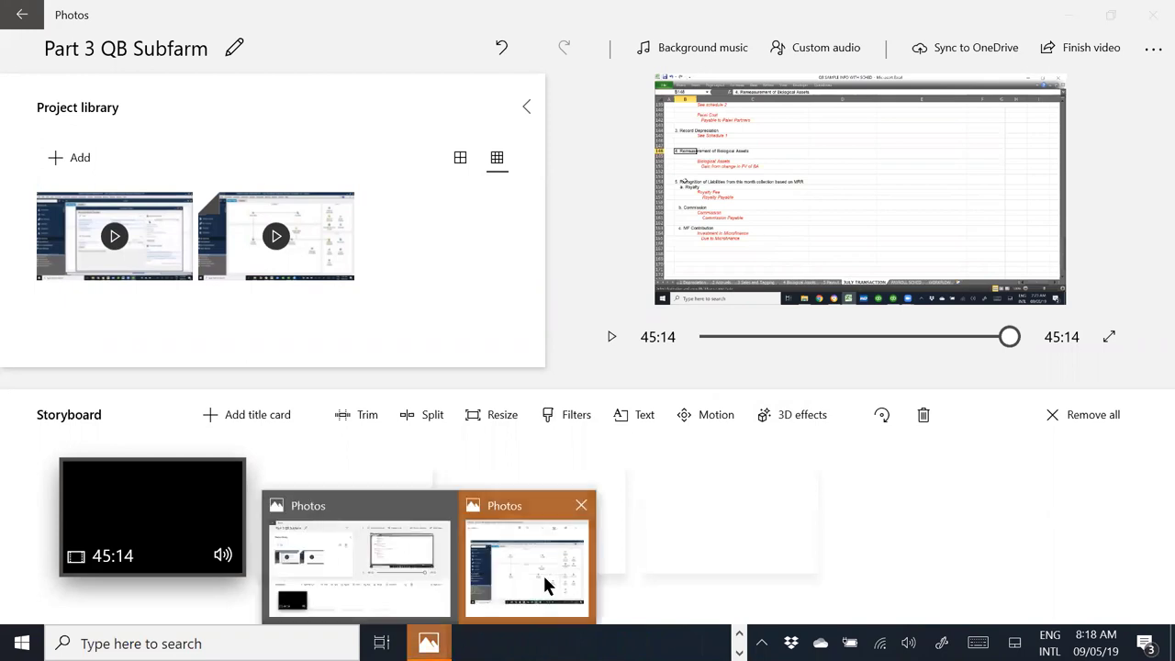
{"action": "left_click", "coordinate": [410, 597]}
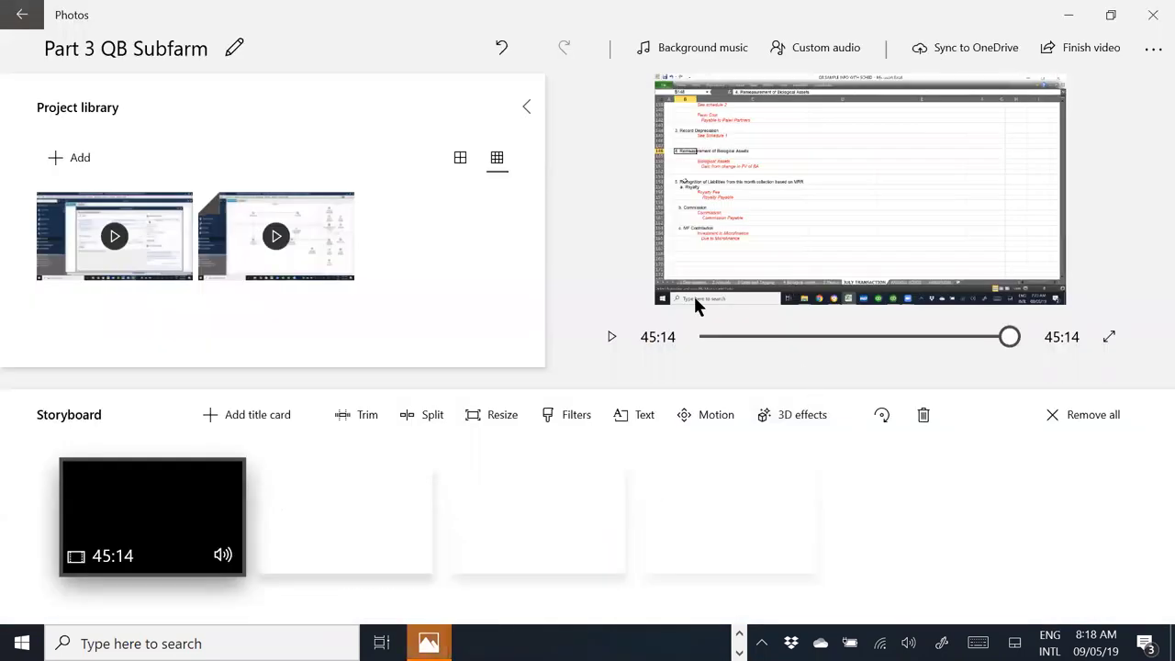
{"action": "mouse_move", "coordinate": [428, 642]}
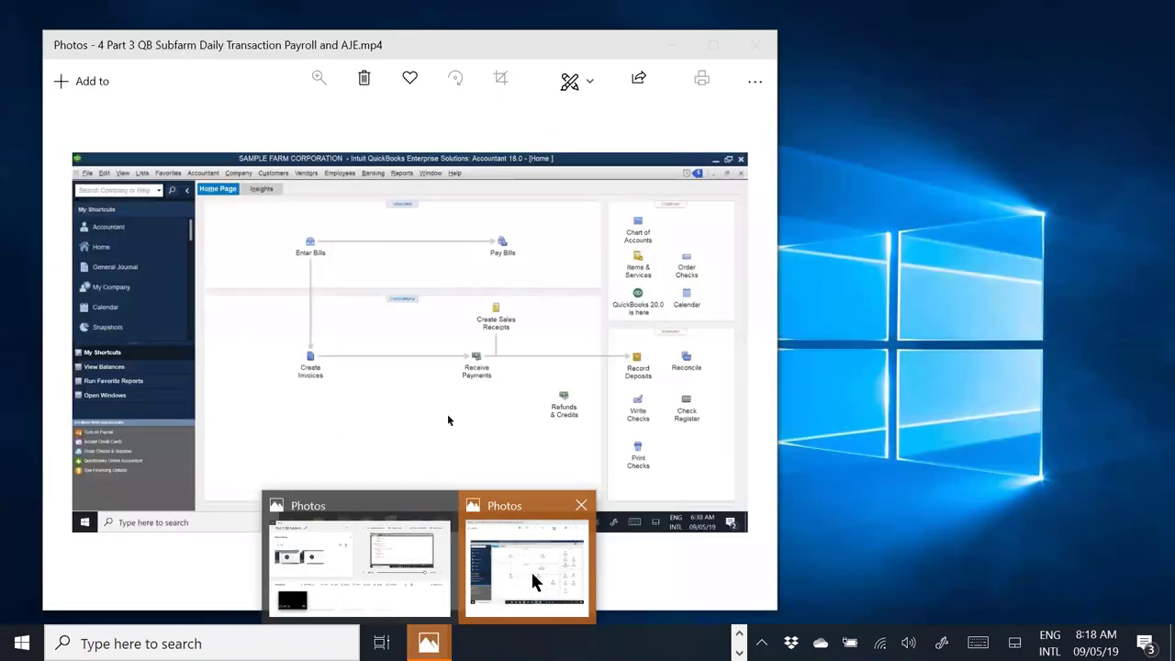
{"action": "left_click", "coordinate": [530, 569]}
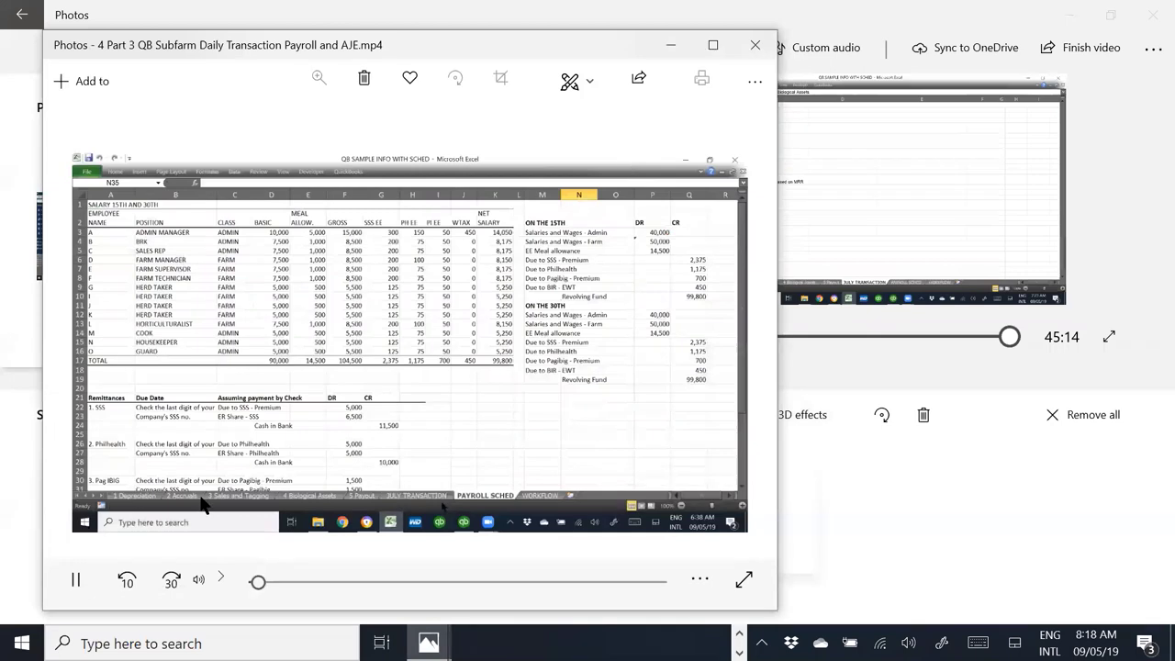
{"action": "left_click", "coordinate": [79, 581]}
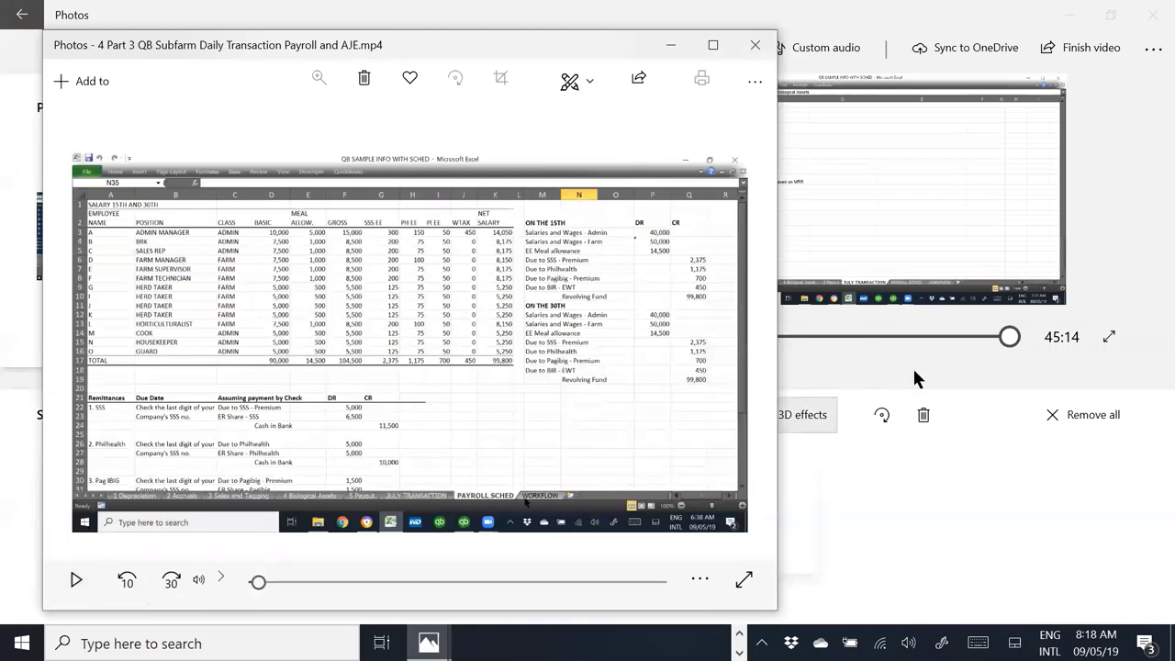
{"action": "left_click", "coordinate": [948, 519]}
{"action": "key", "text": "alt+Tab"}
{"action": "key", "text": "alt+Tab"}
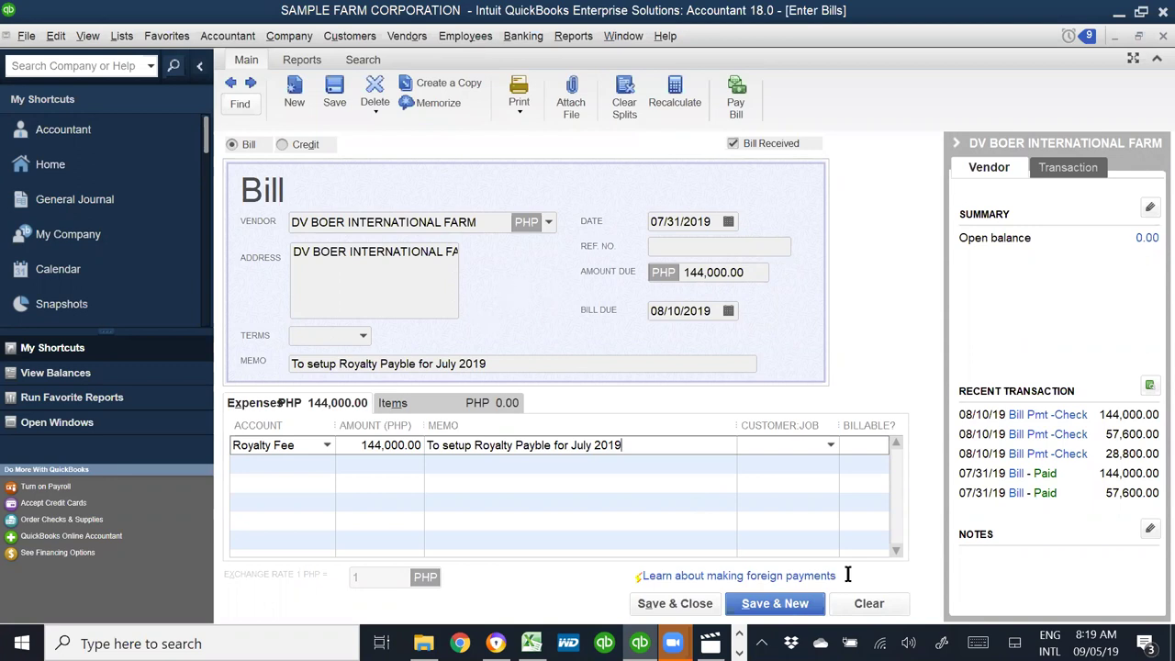
- Save the royalty bill and begin a new bill for vendor DV BOER INTERNATIONAL FARM
{"action": "left_click", "coordinate": [799, 612]}
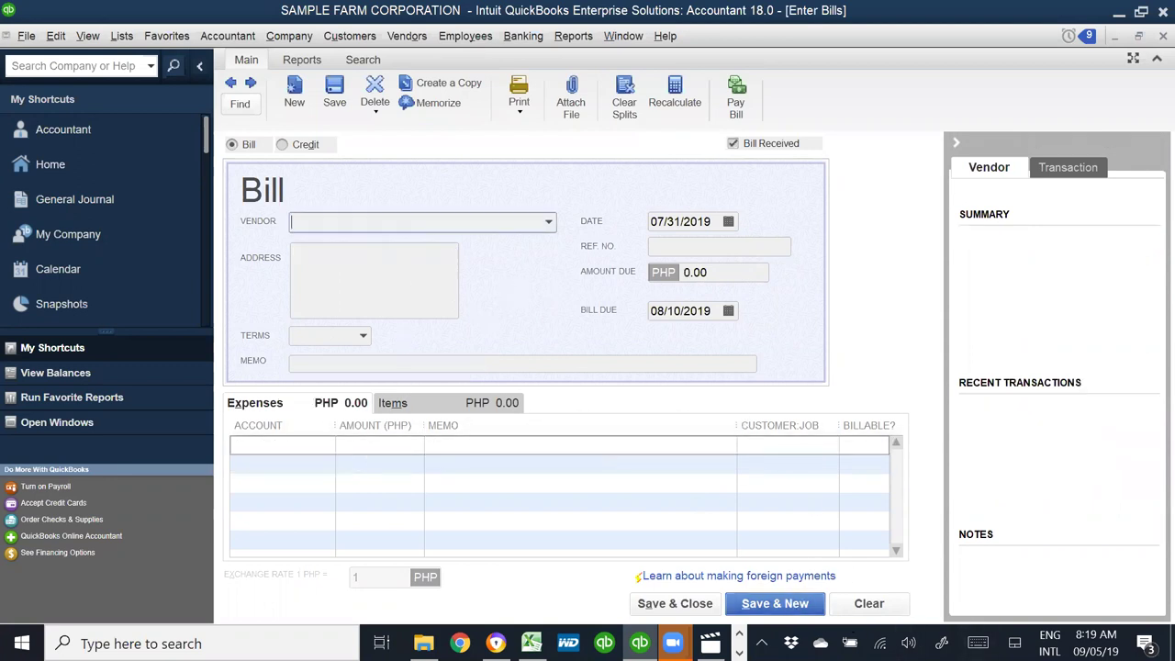
{"action": "type", "text": "DV BOER"}
{"action": "key", "text": "Tab"}
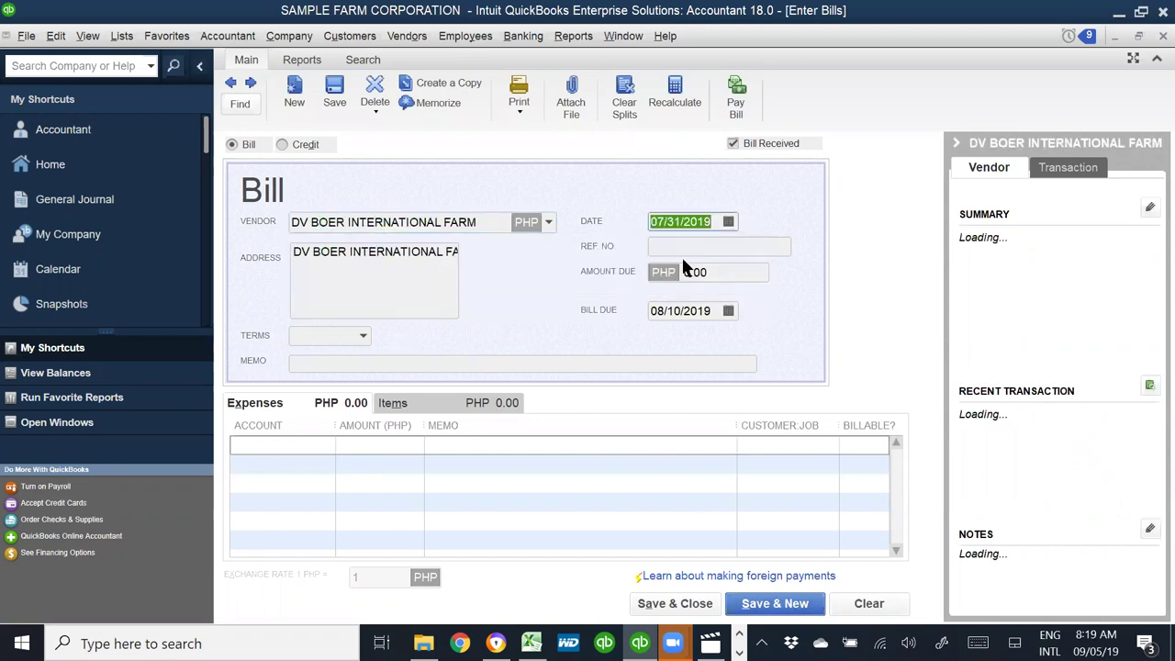
- Look up July's Commission amount on the JULY TRANSACTION sheet in Excel and set the QuickBooks bill's amount due to 28,800
{"action": "left_click", "coordinate": [715, 273]}
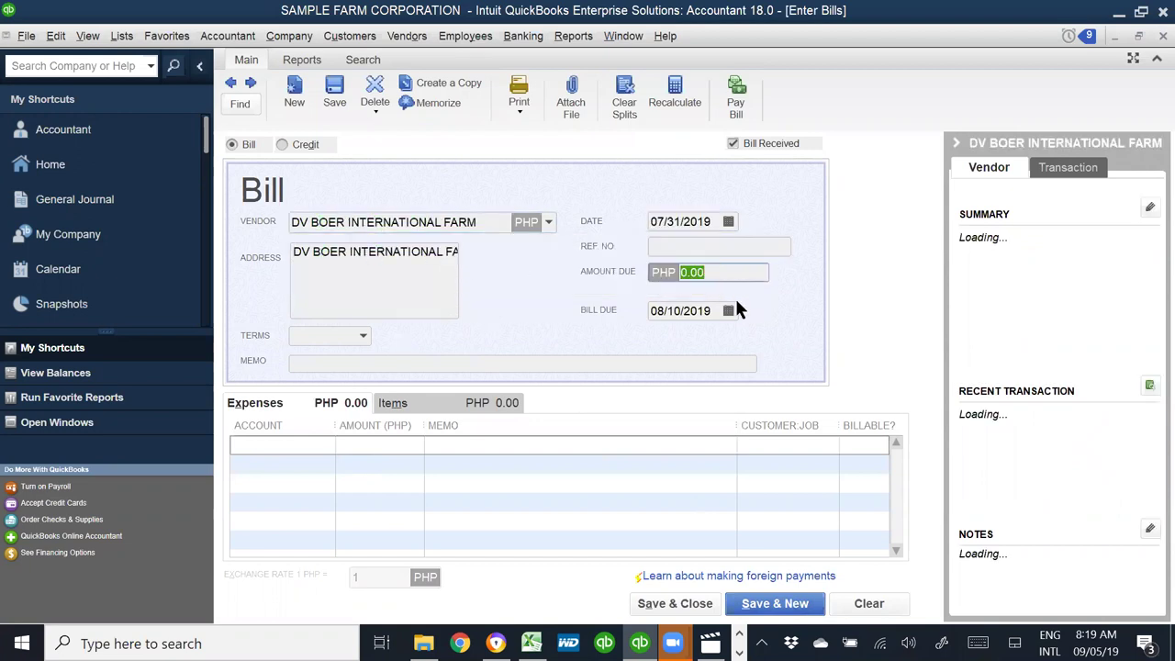
{"action": "key", "text": "alt+Tab"}
{"action": "key", "text": "alt+Tab"}
{"action": "key", "text": "alt+Tab"}
{"action": "key", "text": "alt+Tab"}
{"action": "key", "text": "alt+Tab"}
{"action": "key", "text": "alt+Tab"}
{"action": "key", "text": "alt+Tab"}
{"action": "key", "text": "alt+Tab"}
{"action": "key", "text": "alt+Tab"}
{"action": "key", "text": "alt+Tab"}
{"action": "key", "text": "alt+Tab"}
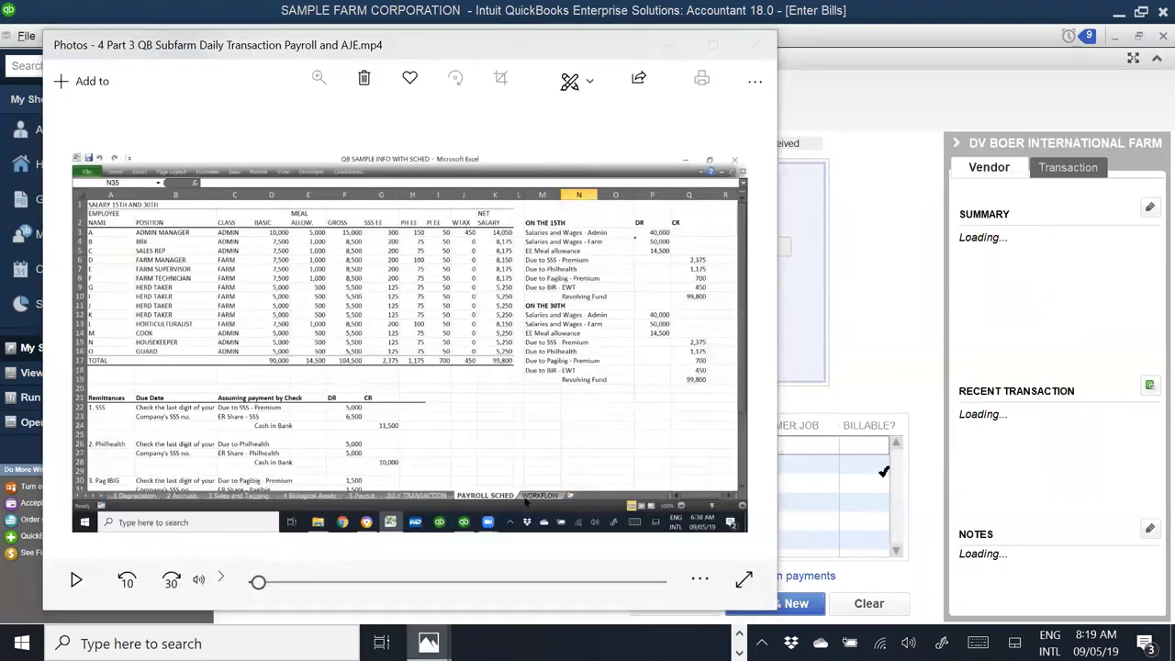
{"action": "key", "text": "alt+Tab"}
{"action": "key", "text": "alt+Tab"}
{"action": "key", "text": "alt+Tab"}
{"action": "left_click_drag", "start_coordinate": [1162, 514], "coordinate": [1158, 147]}
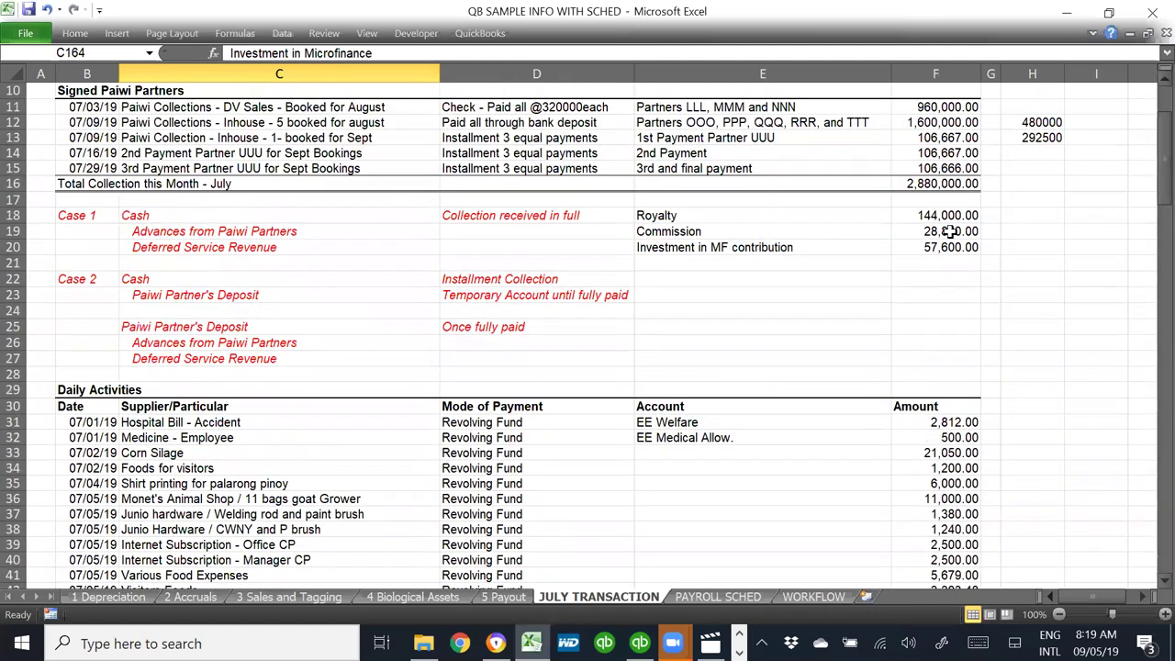
{"action": "left_click", "coordinate": [681, 231]}
{"action": "key", "text": "alt+Tab"}
{"action": "key", "text": "alt+Tab"}
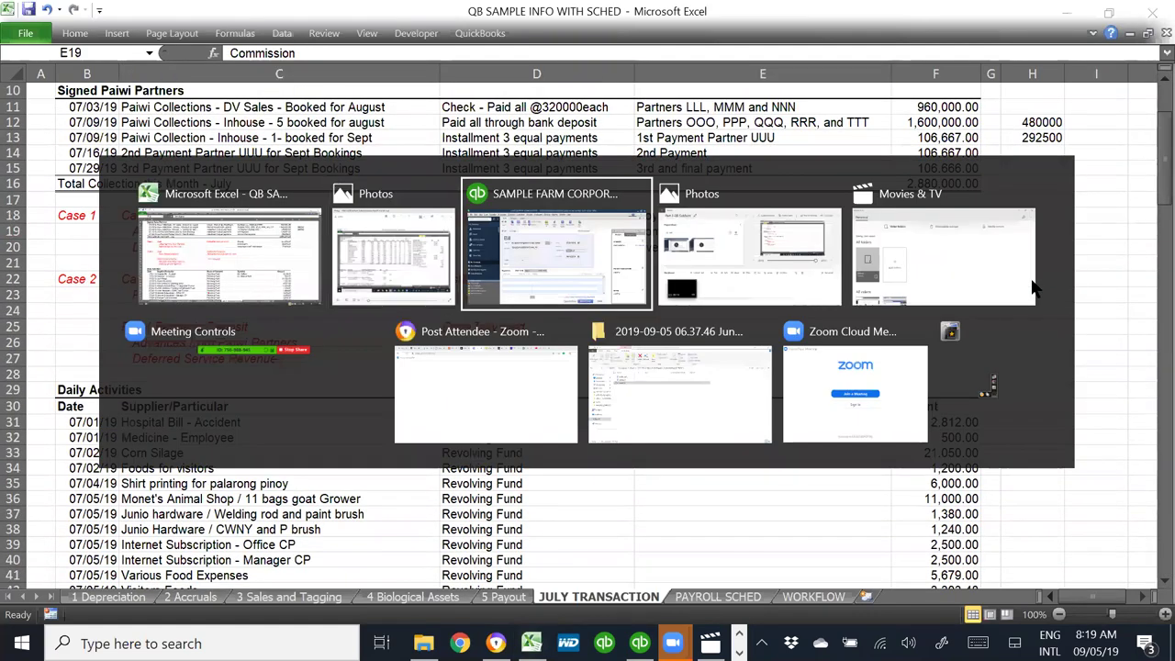
{"action": "type", "text": "28800"}
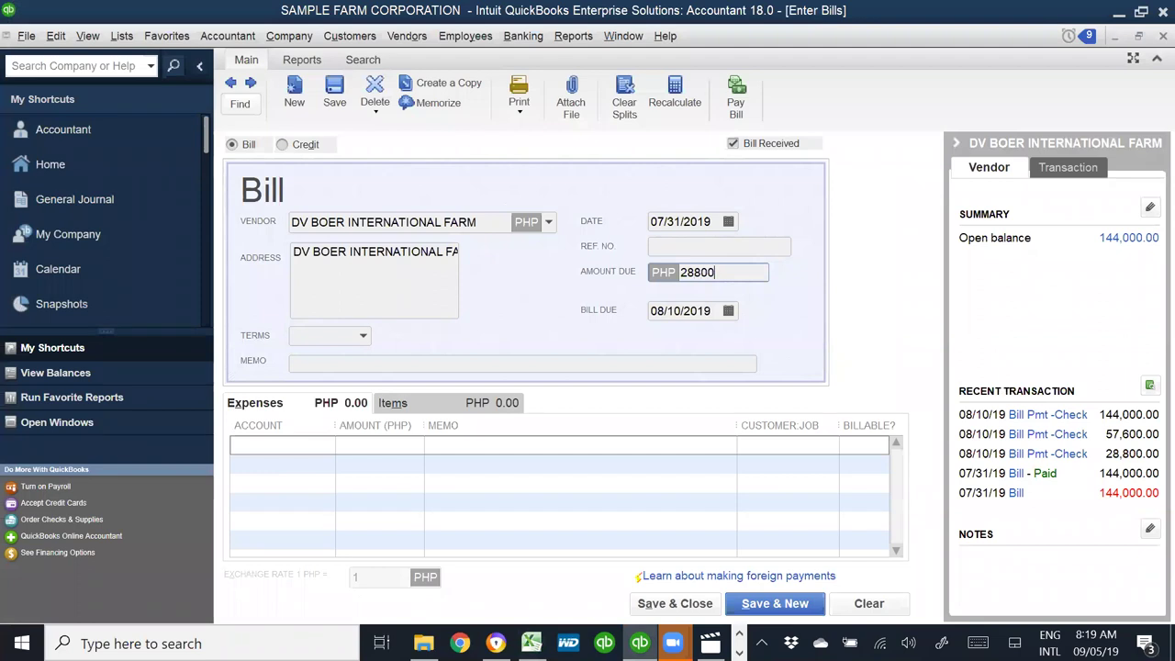
{"action": "key", "text": "Tab"}
- Give the bill the memo "To setup commission payable for July 2019" and charge its amount to the Commission expense account
{"action": "left_click", "coordinate": [329, 365]}
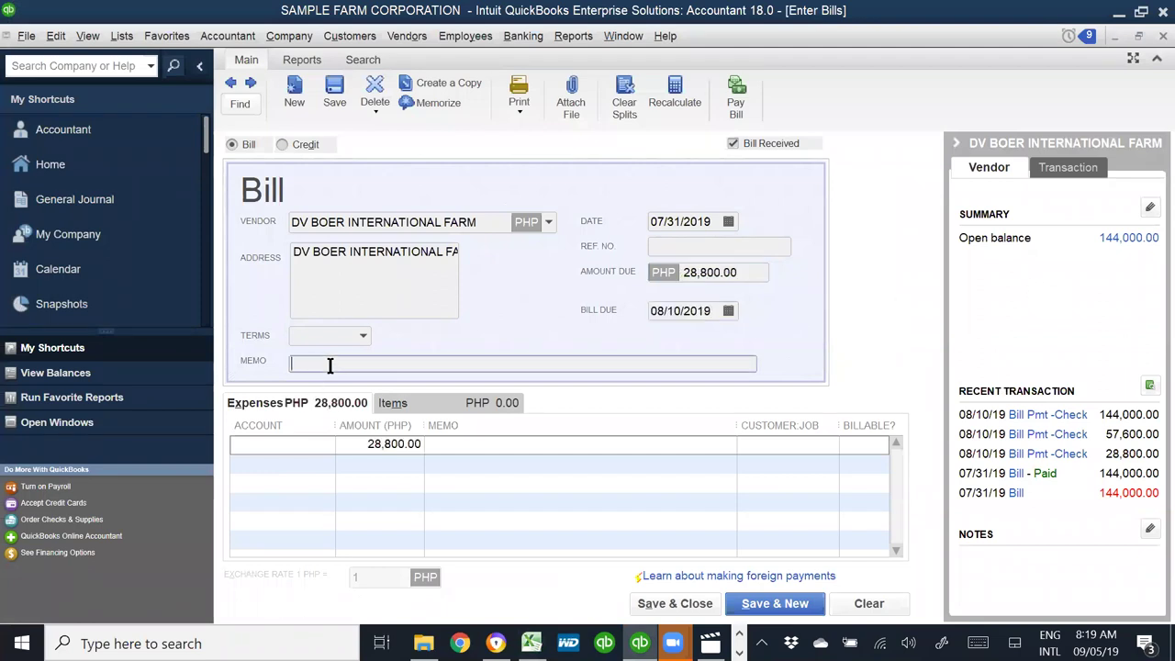
{"action": "type", "text": "To setup commission payable for July 2019"}
{"action": "key", "text": "Tab"}
{"action": "type", "text": "Comm"}
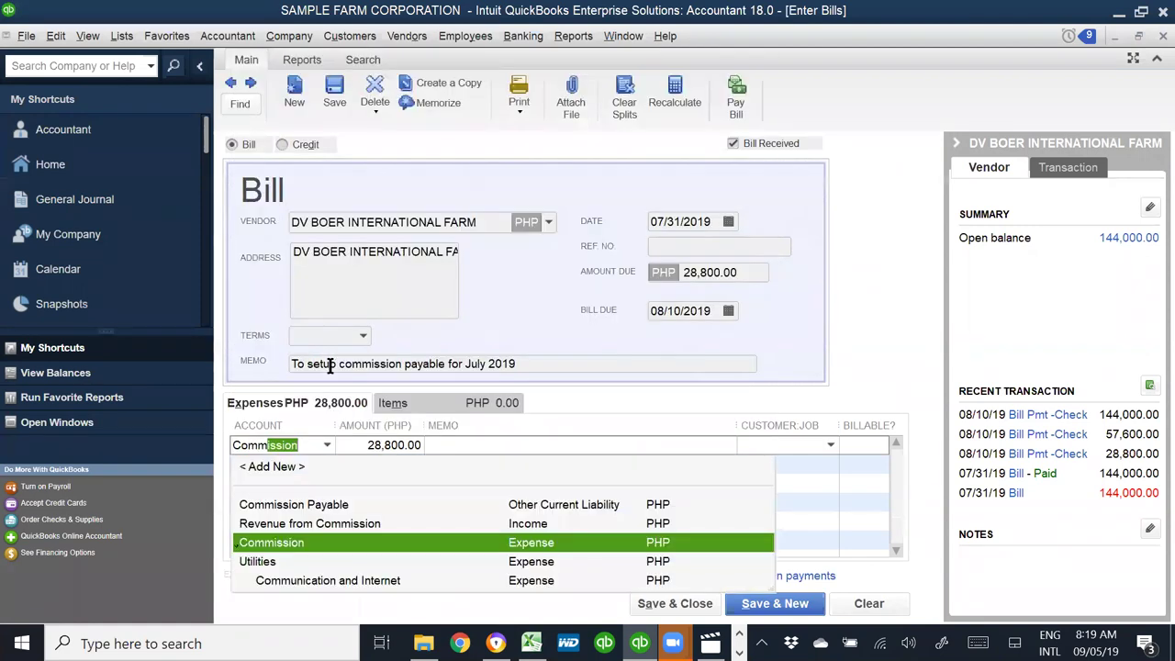
{"action": "key", "text": "Tab"}
- Copy the bill's memo text into the memo of the Commission expense line, then save the bill and begin a new one
{"action": "left_click_drag", "start_coordinate": [538, 365], "coordinate": [179, 365]}
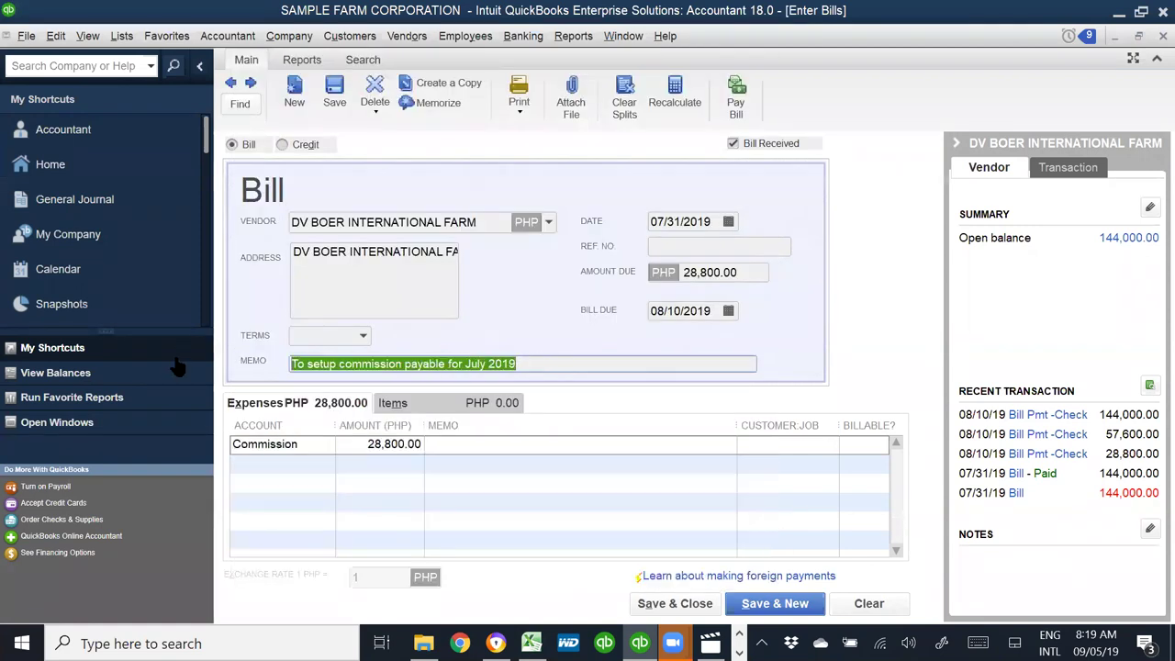
{"action": "key", "text": "ctrl+c"}
{"action": "left_click", "coordinate": [441, 448]}
{"action": "key", "text": "ctrl+v"}
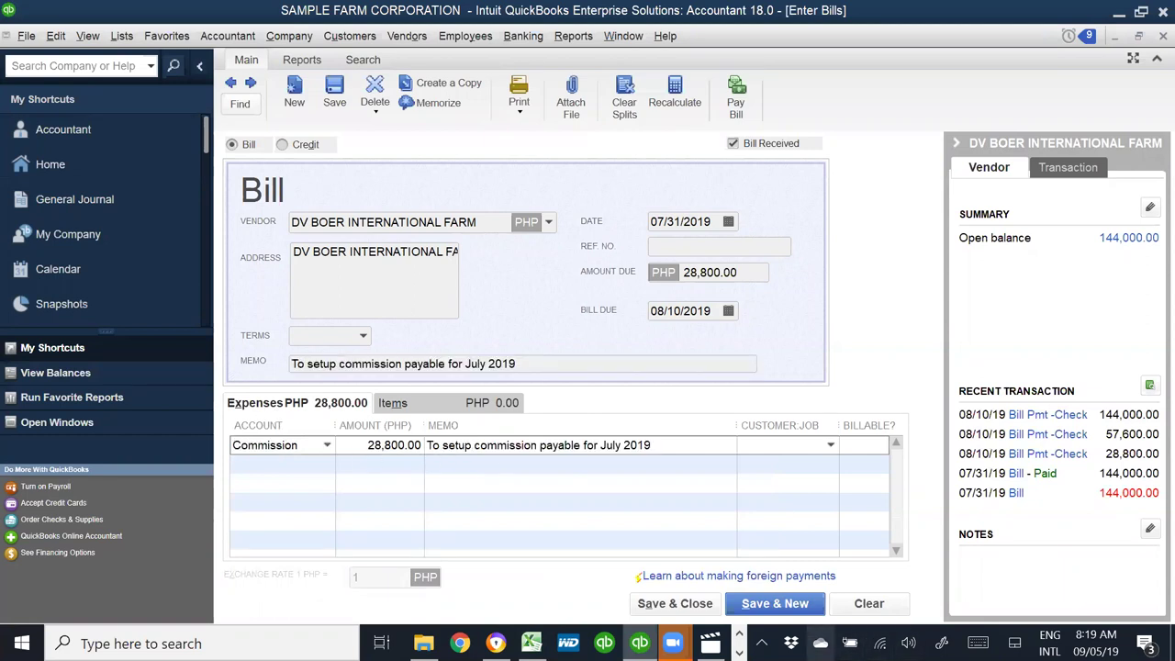
{"action": "left_click", "coordinate": [762, 604]}
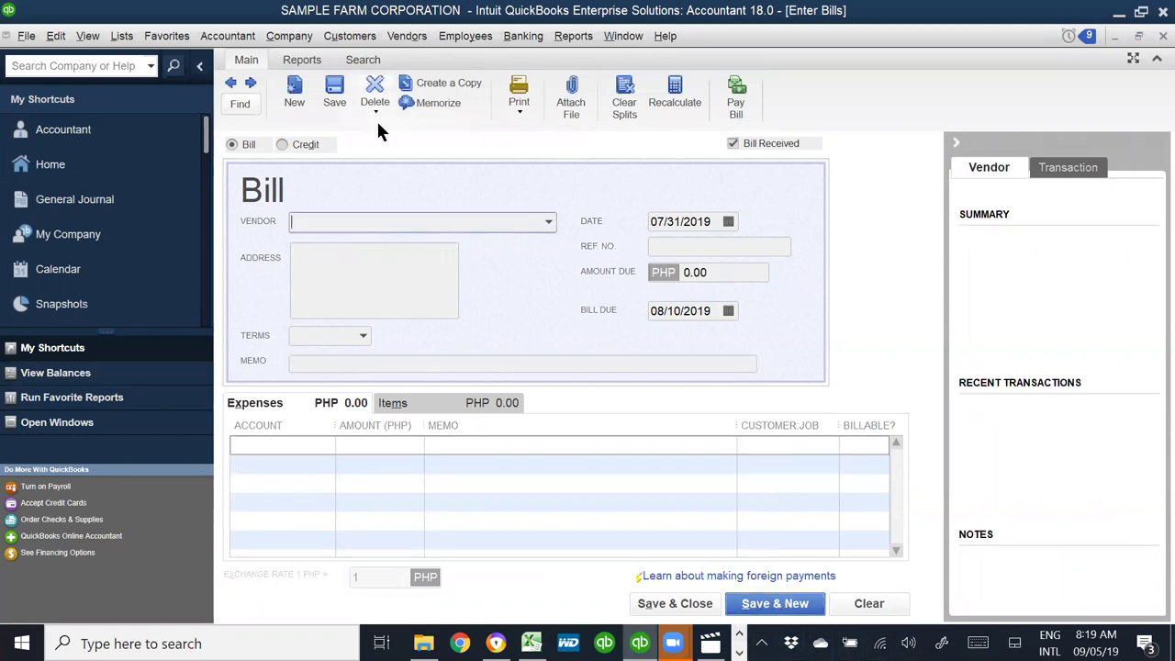
- Go to bill payment from the home page and select the 144,000.00 DV BOER INTERNATIONAL FARM bill for payment
{"action": "left_click", "coordinate": [51, 165]}
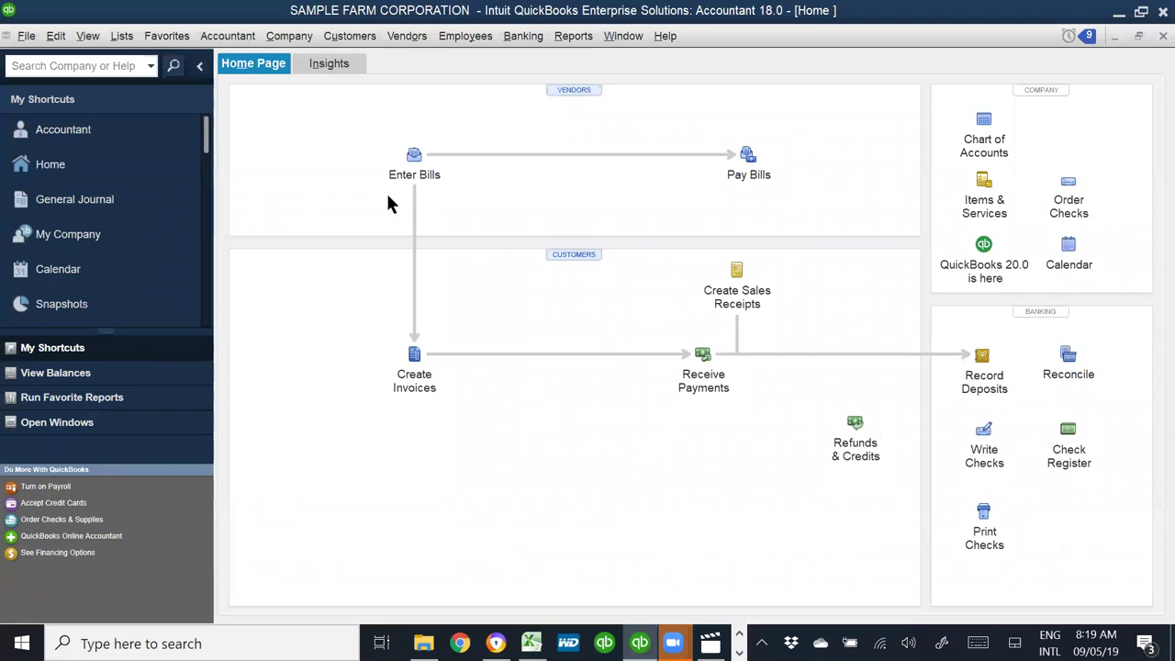
{"action": "left_click", "coordinate": [750, 158]}
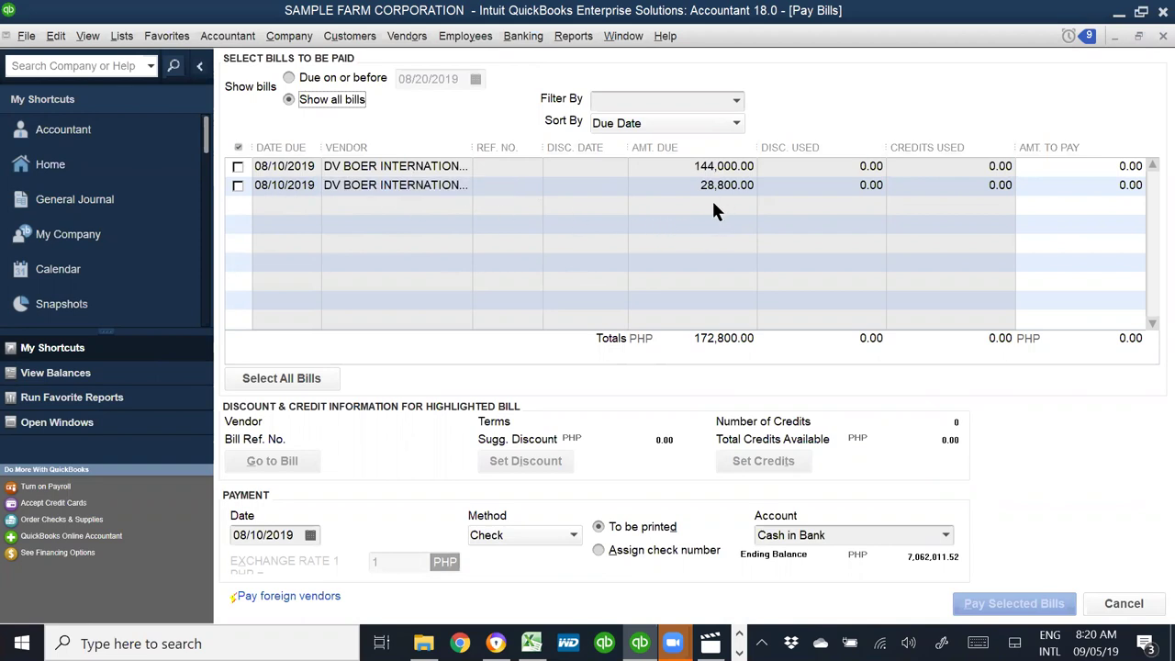
{"action": "left_click", "coordinate": [237, 166]}
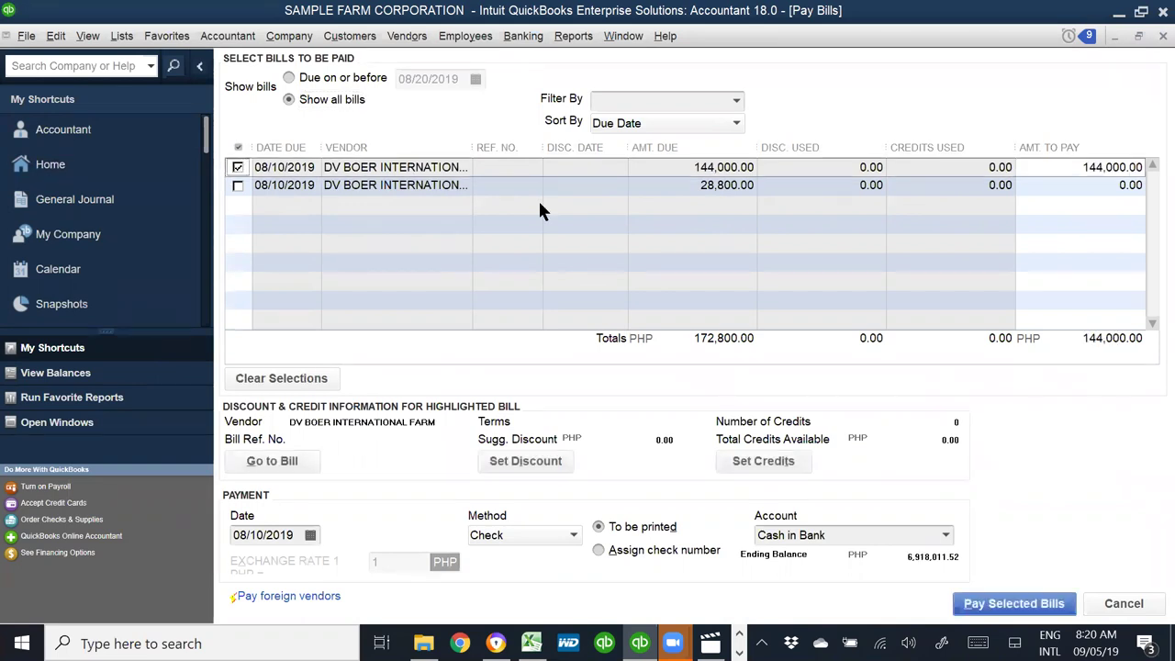
- Try a partial amount to pay of 140,000 on the selected bill and restore it to 144,000
{"action": "left_click", "coordinate": [1052, 161]}
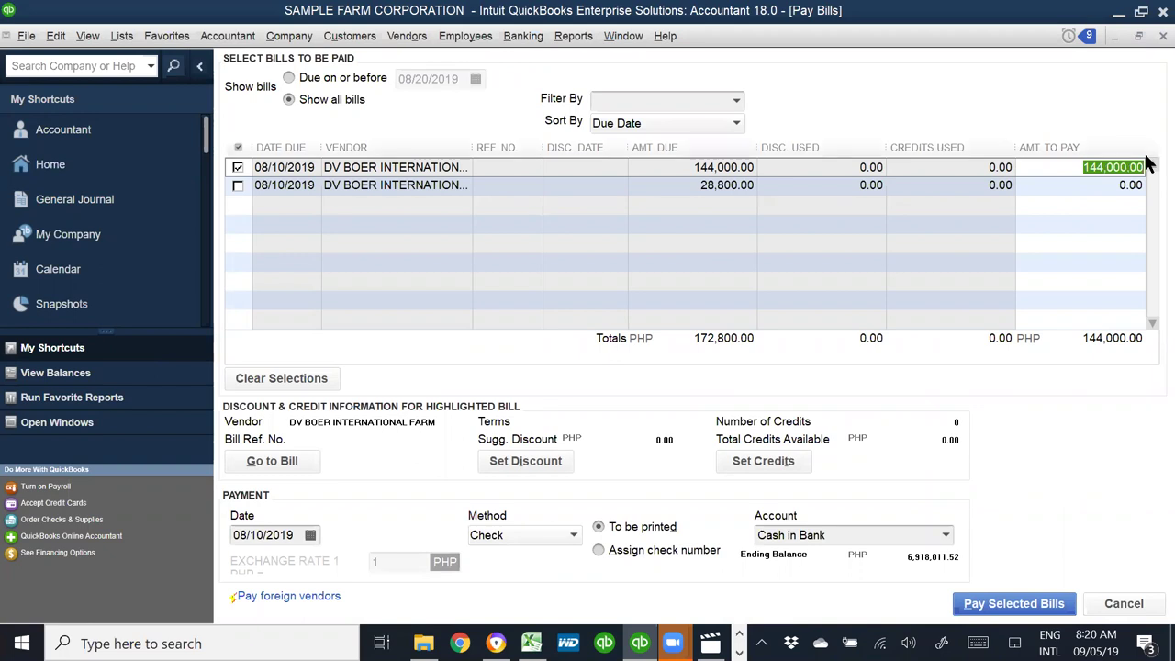
{"action": "left_click", "coordinate": [1063, 166]}
{"action": "left_click_drag", "start_coordinate": [1063, 166], "coordinate": [1147, 166]}
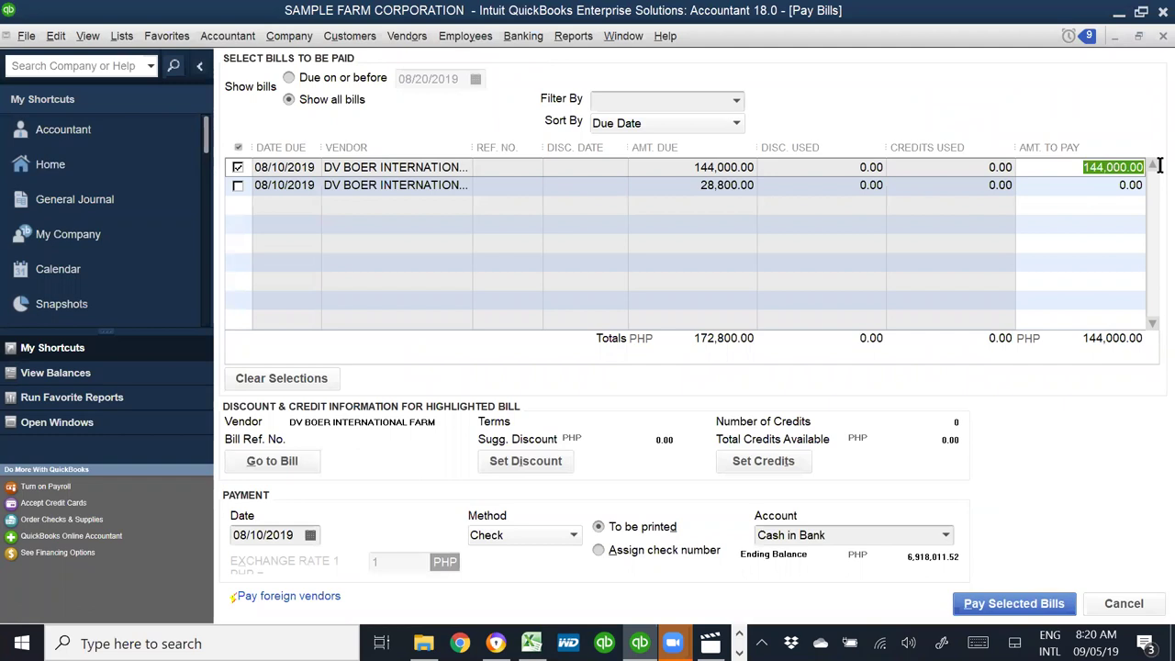
{"action": "type", "text": "140,000"}
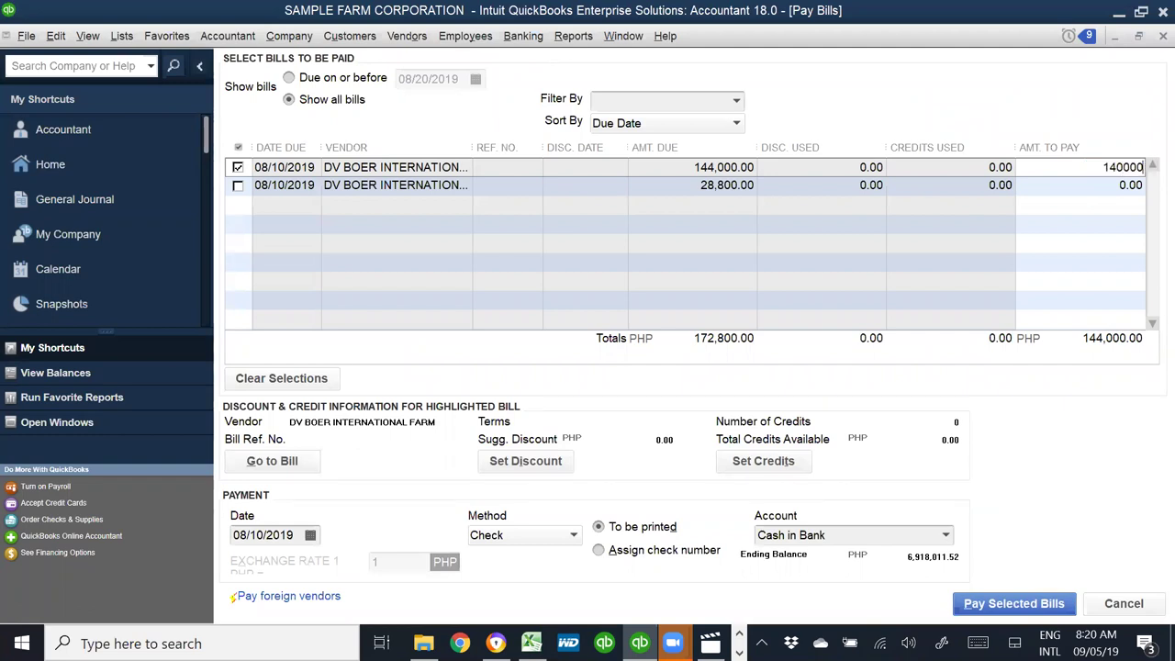
{"action": "key", "text": "Tab"}
{"action": "left_click_drag", "start_coordinate": [1062, 167], "coordinate": [1155, 154]}
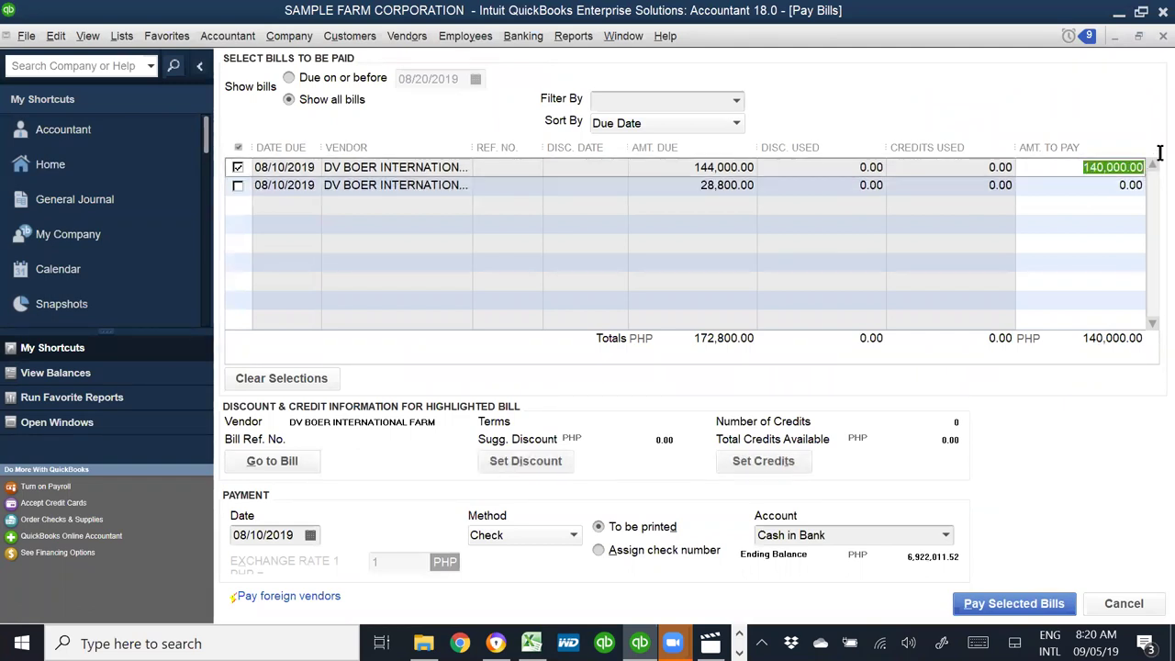
{"action": "type", "text": "144,000"}
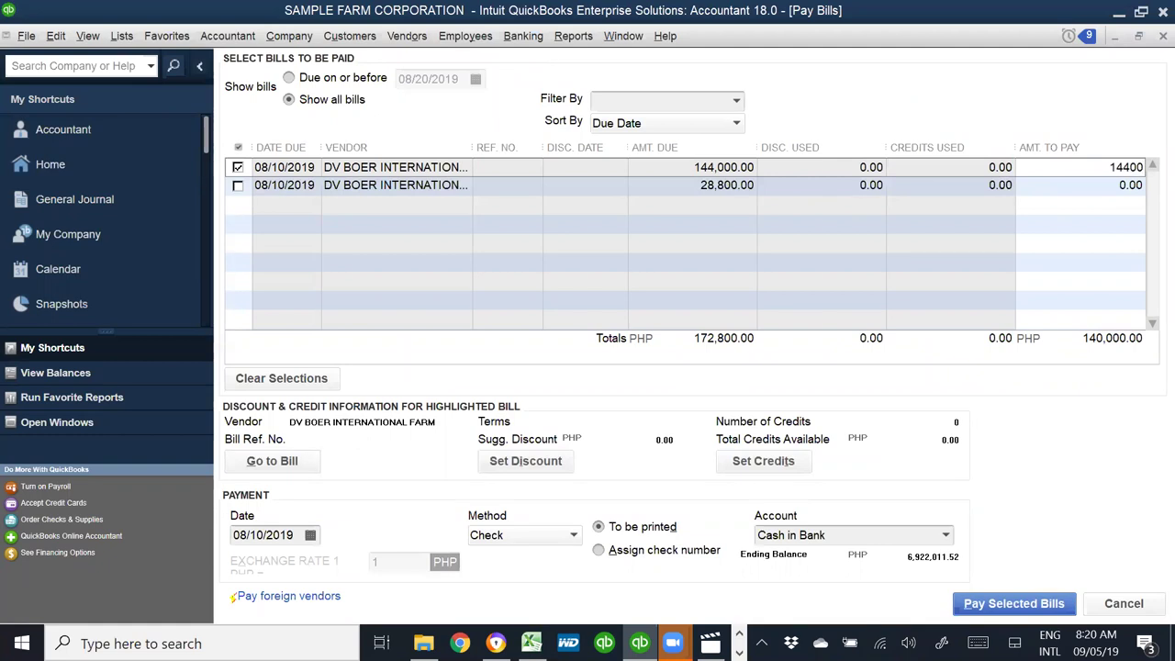
{"action": "key", "text": "Tab"}
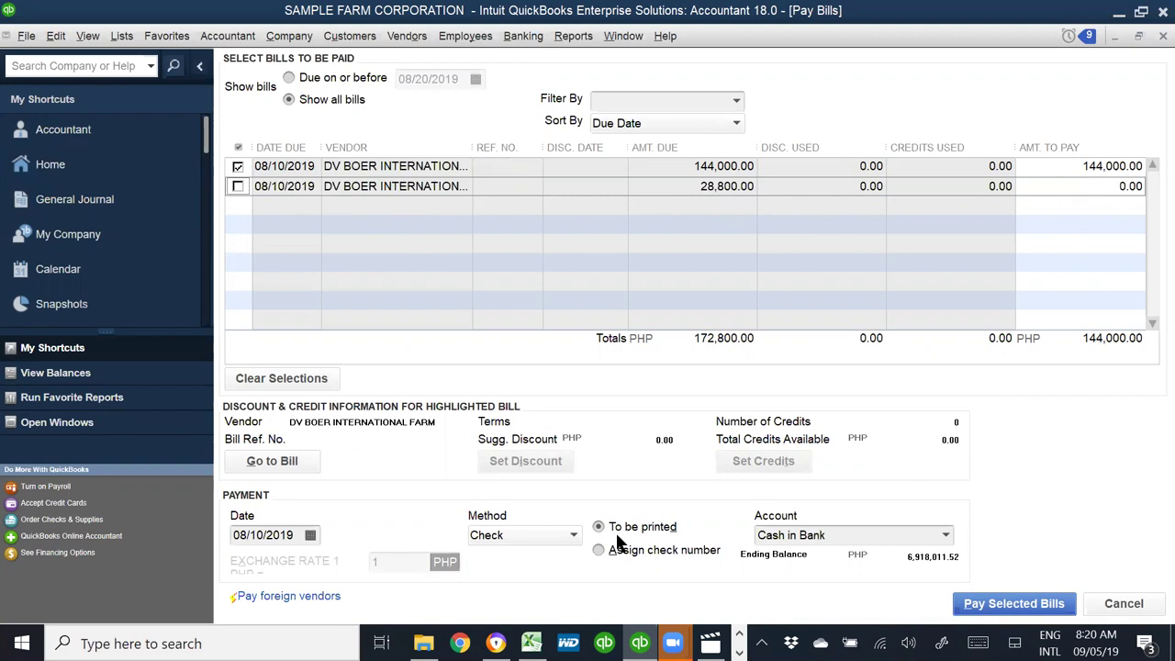
- Check the payment date and the bank account choices, keep Cash in Bank, and pay the selected bill by check
{"action": "left_click", "coordinate": [263, 547]}
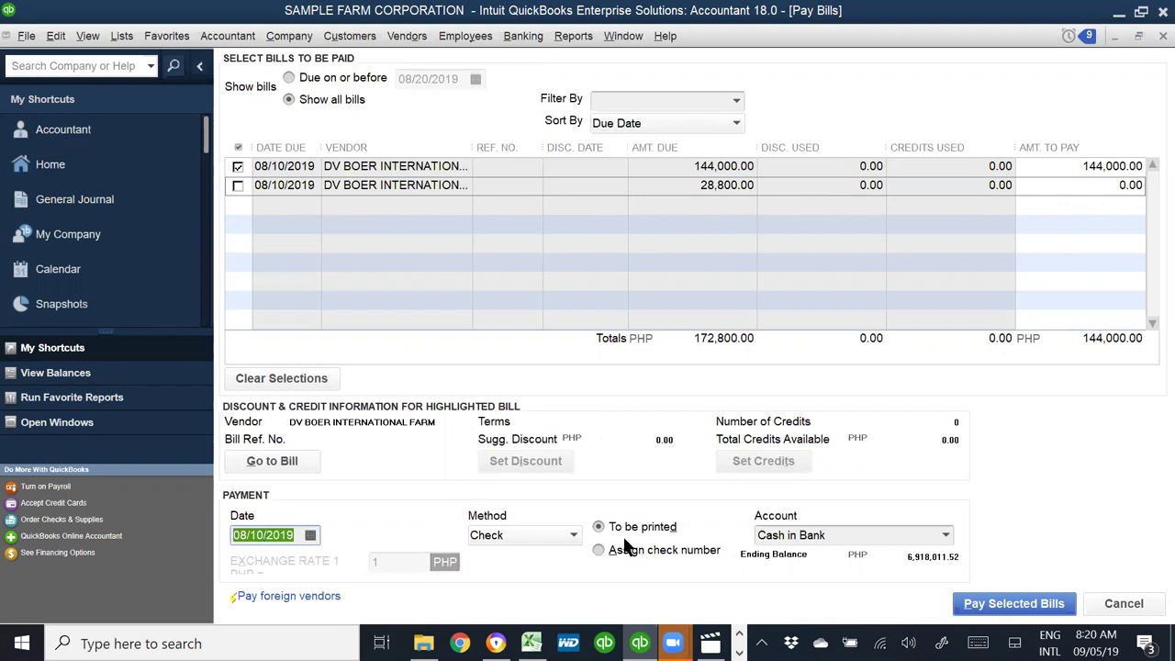
{"action": "left_click", "coordinate": [831, 537]}
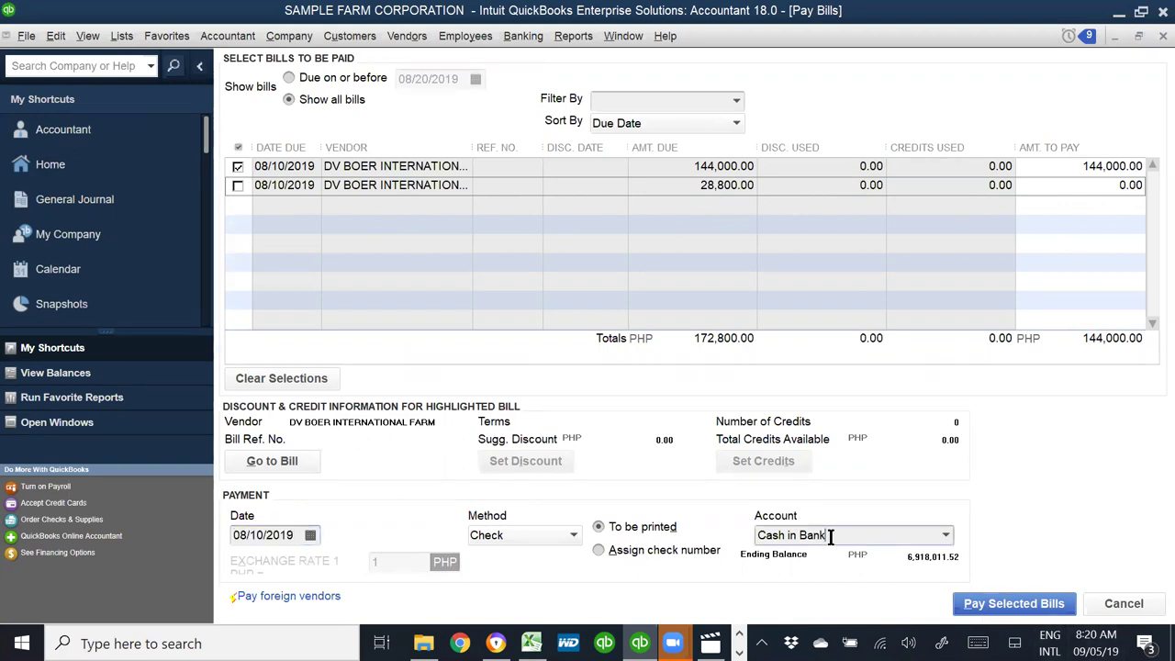
{"action": "left_click", "coordinate": [946, 535]}
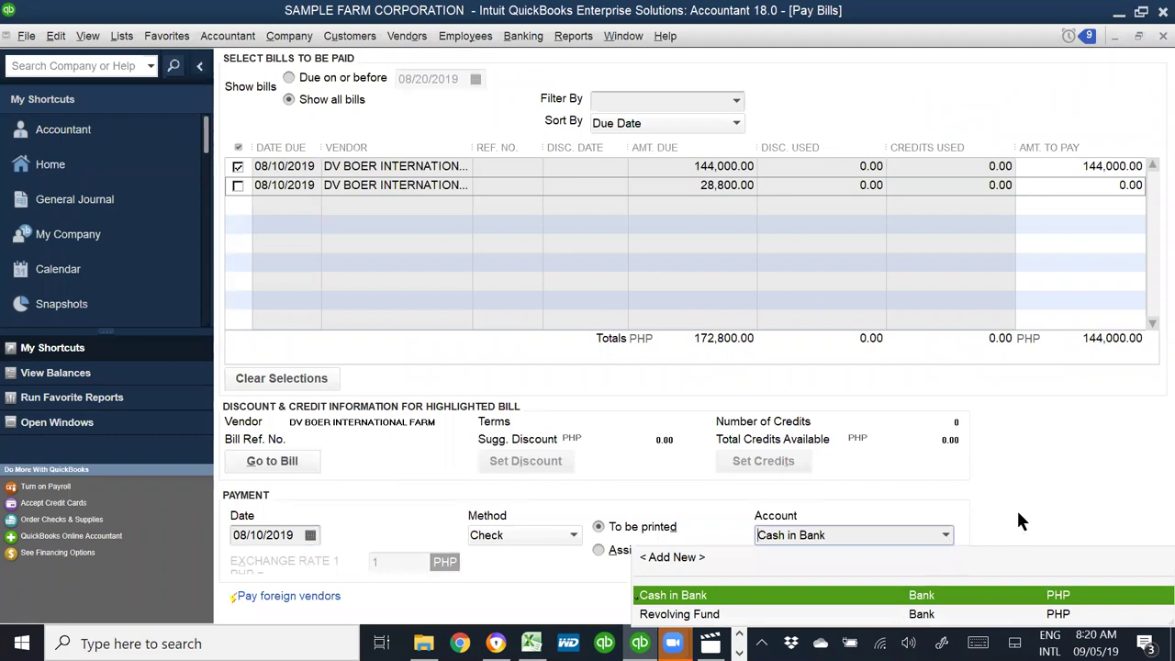
{"action": "left_click", "coordinate": [1019, 521]}
{"action": "left_click", "coordinate": [947, 536]}
{"action": "left_click", "coordinate": [1091, 542]}
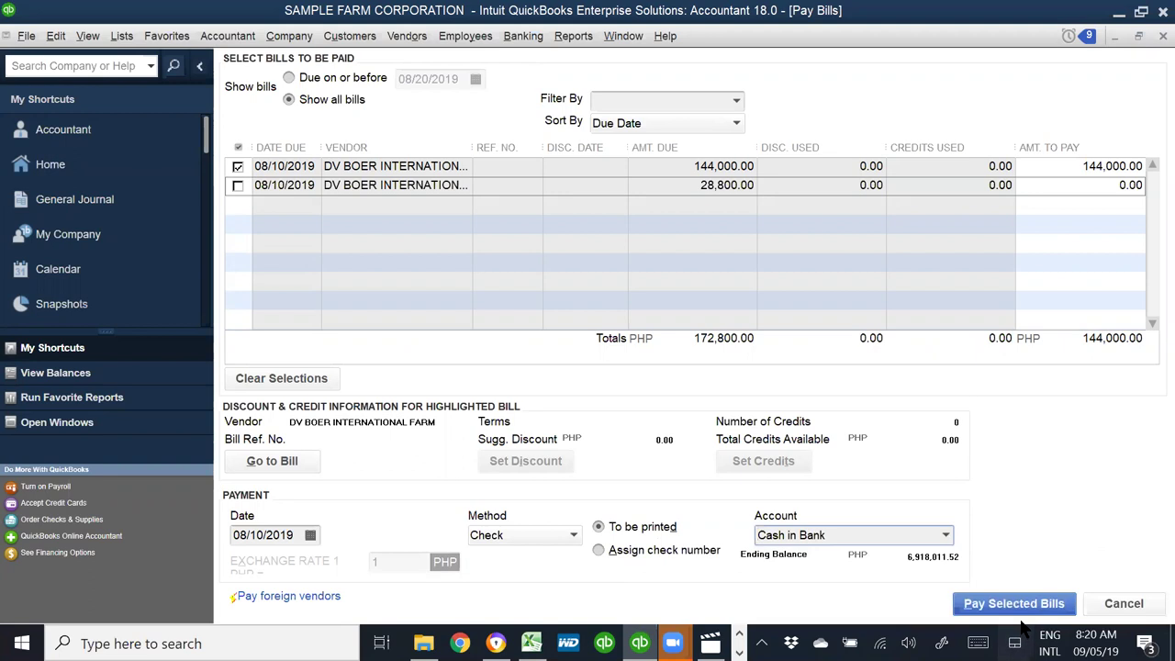
{"action": "left_click", "coordinate": [1016, 608]}
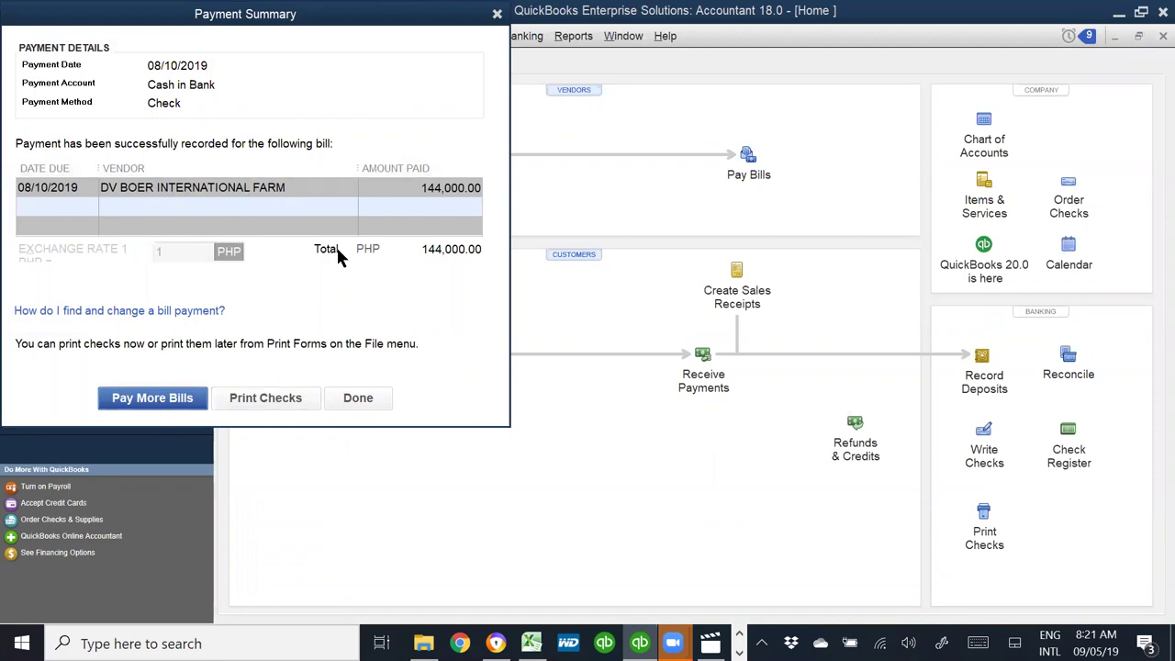
- Pay the remaining 28,800.00 bill by check from Cash in Bank and finish paying bills
{"action": "left_click", "coordinate": [160, 404]}
{"action": "left_click", "coordinate": [237, 167]}
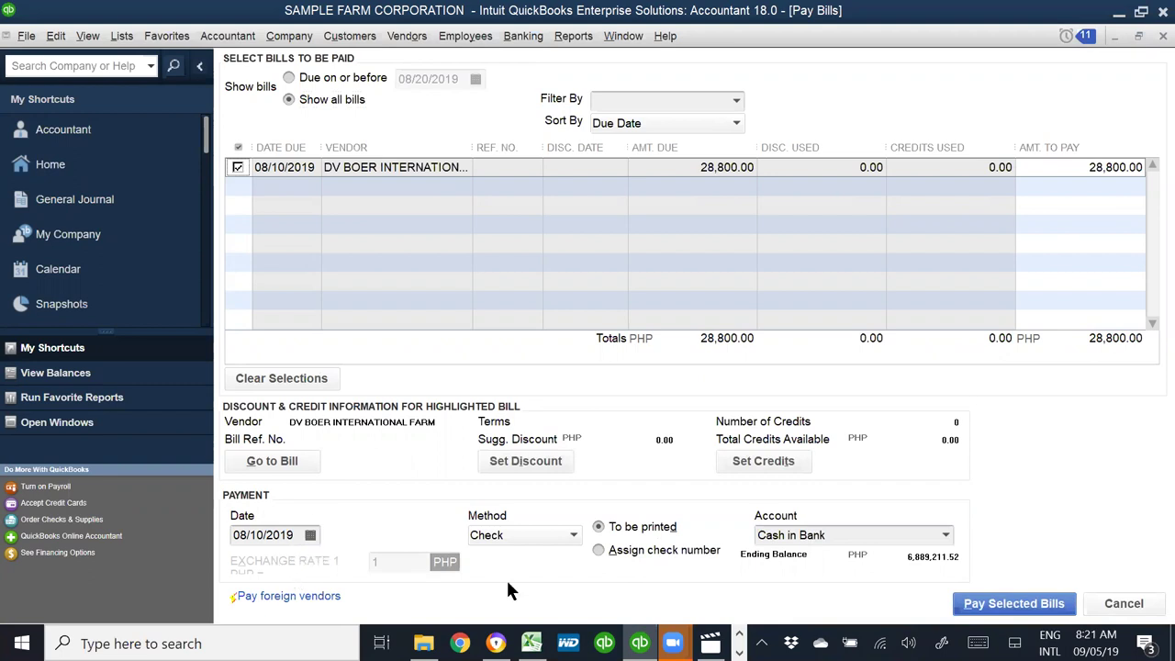
{"action": "left_click", "coordinate": [1036, 603]}
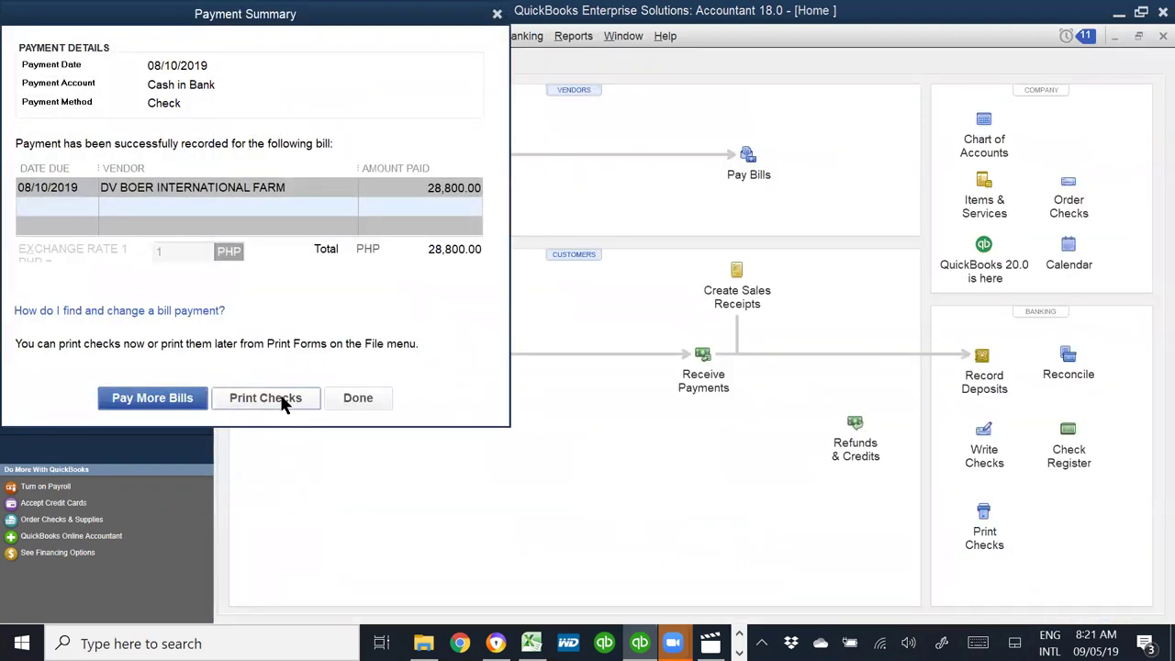
{"action": "left_click", "coordinate": [358, 399]}
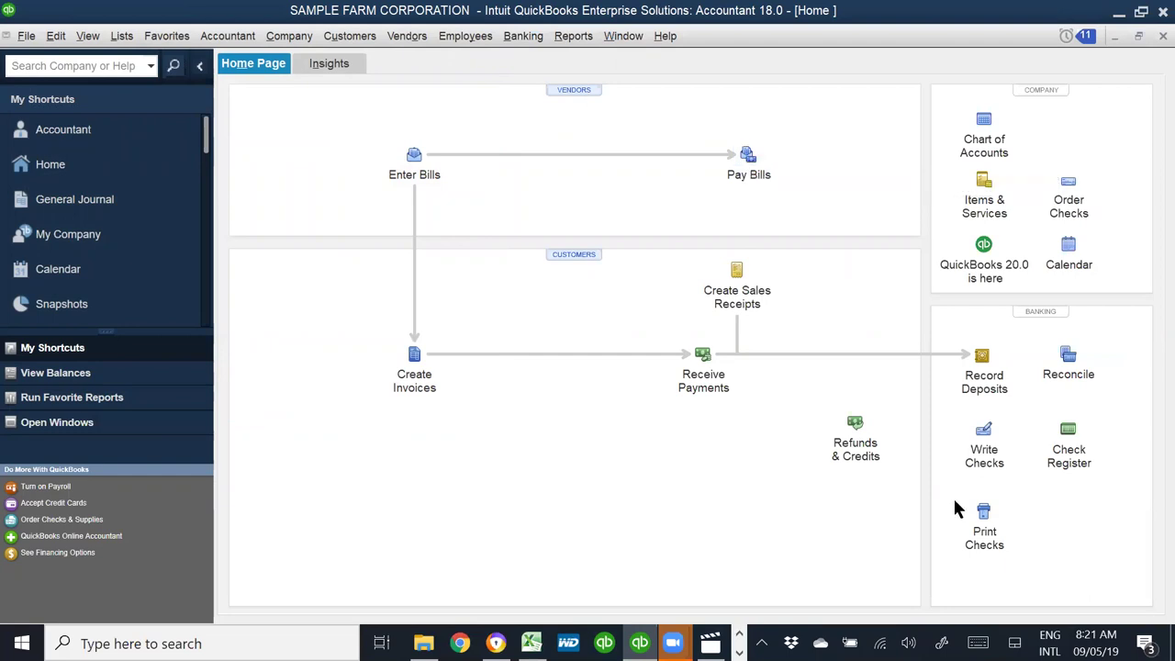
- Browse back through the recorded checks to the 57,600.00 bill payment and copy the number in its memo
{"action": "left_click", "coordinate": [989, 449]}
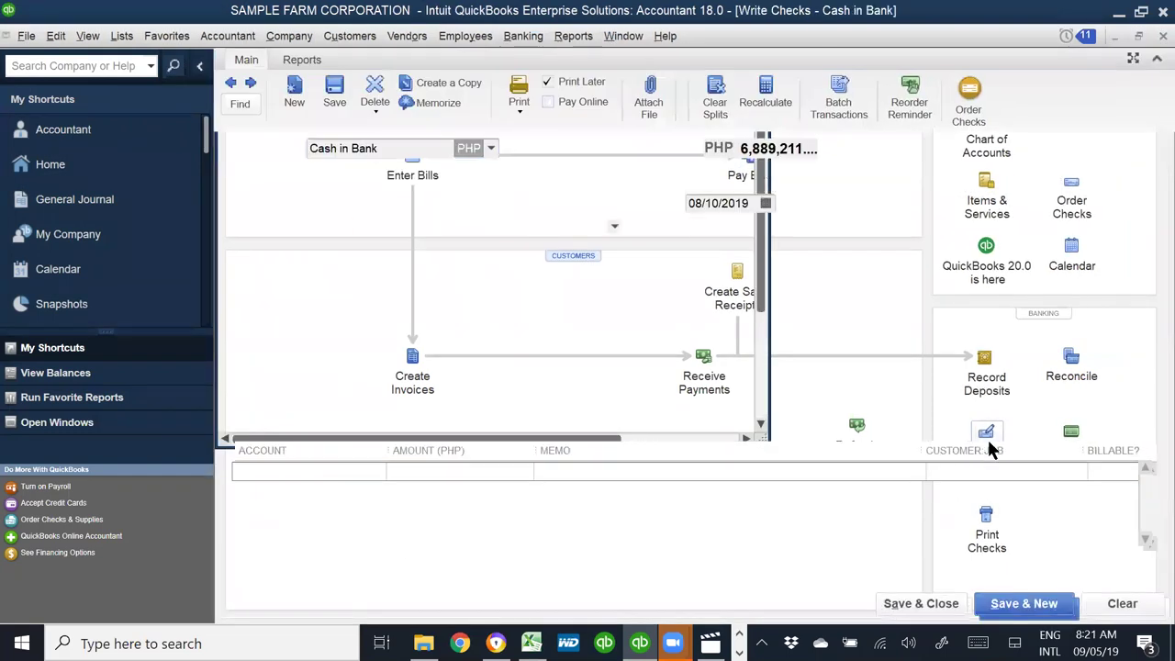
{"action": "left_click", "coordinate": [232, 85]}
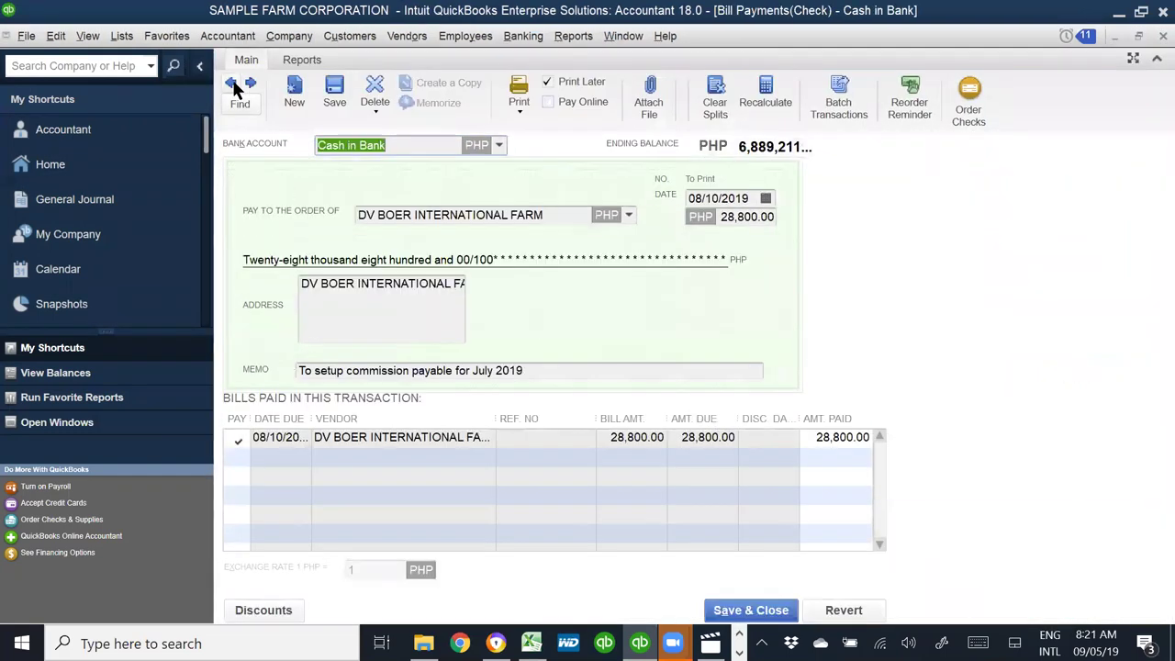
{"action": "left_click", "coordinate": [232, 84]}
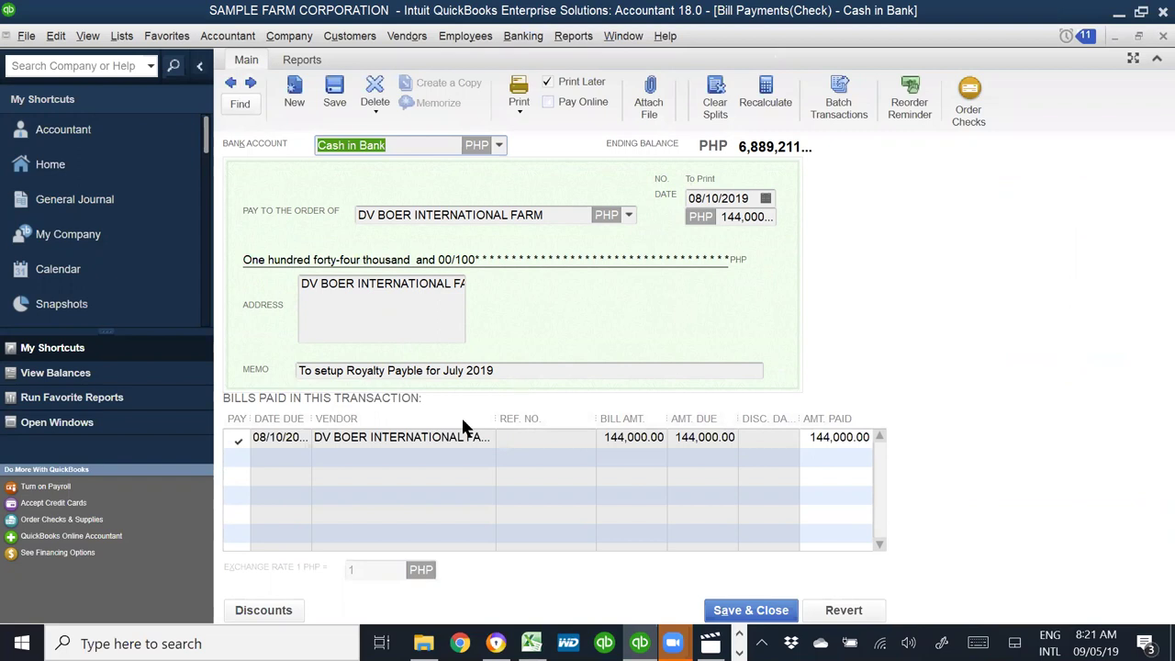
{"action": "left_click_drag", "start_coordinate": [500, 370], "coordinate": [275, 371]}
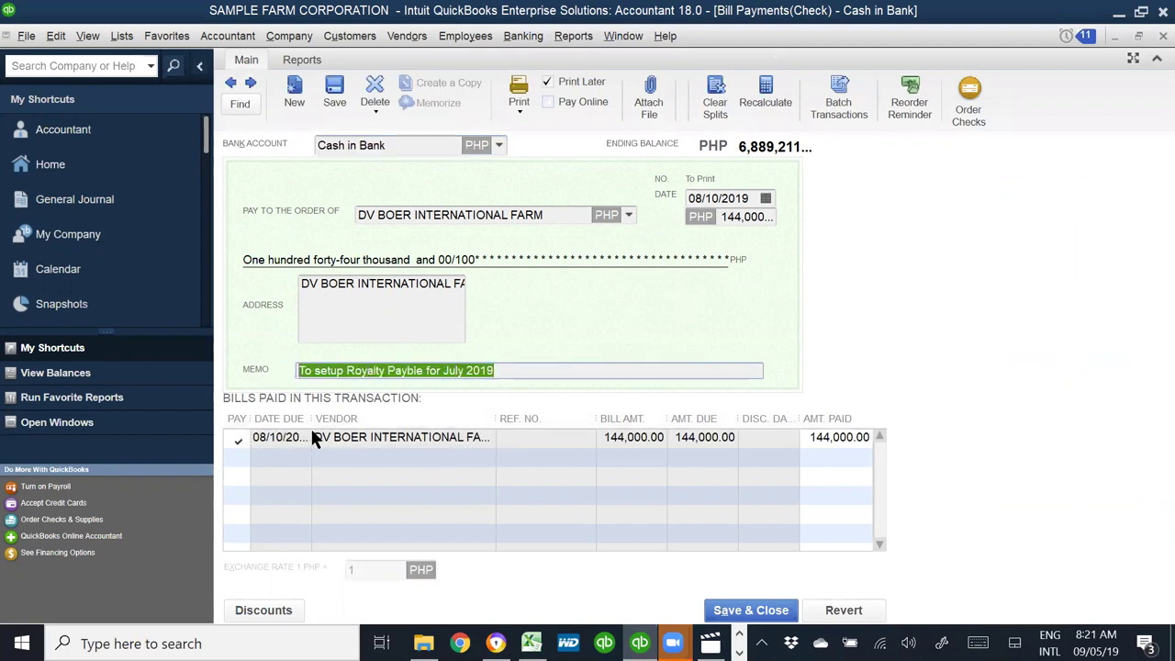
{"action": "left_click", "coordinate": [231, 84]}
{"action": "left_click_drag", "start_coordinate": [376, 370], "coordinate": [225, 356]}
{"action": "key", "text": "ctrl+c"}
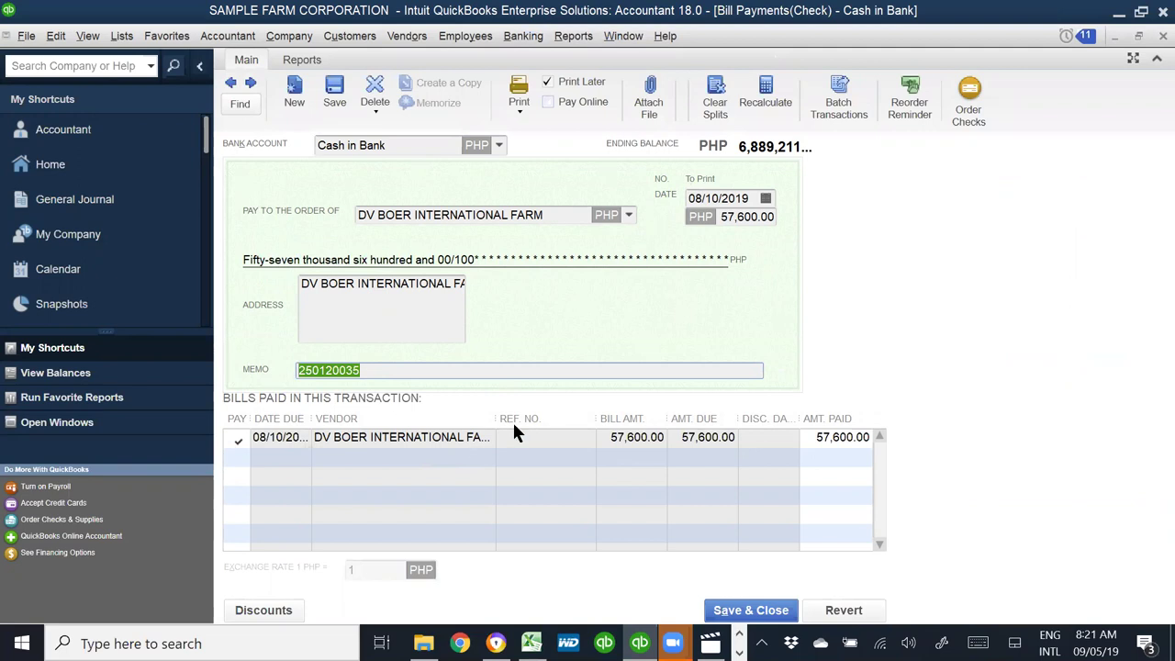
- Replace the memo of the 144,000.00 royalty payment check with 250120036 and save the change
{"action": "left_click", "coordinate": [250, 81]}
{"action": "left_click_drag", "start_coordinate": [446, 368], "coordinate": [197, 368]}
{"action": "key", "text": "ctrl+v"}
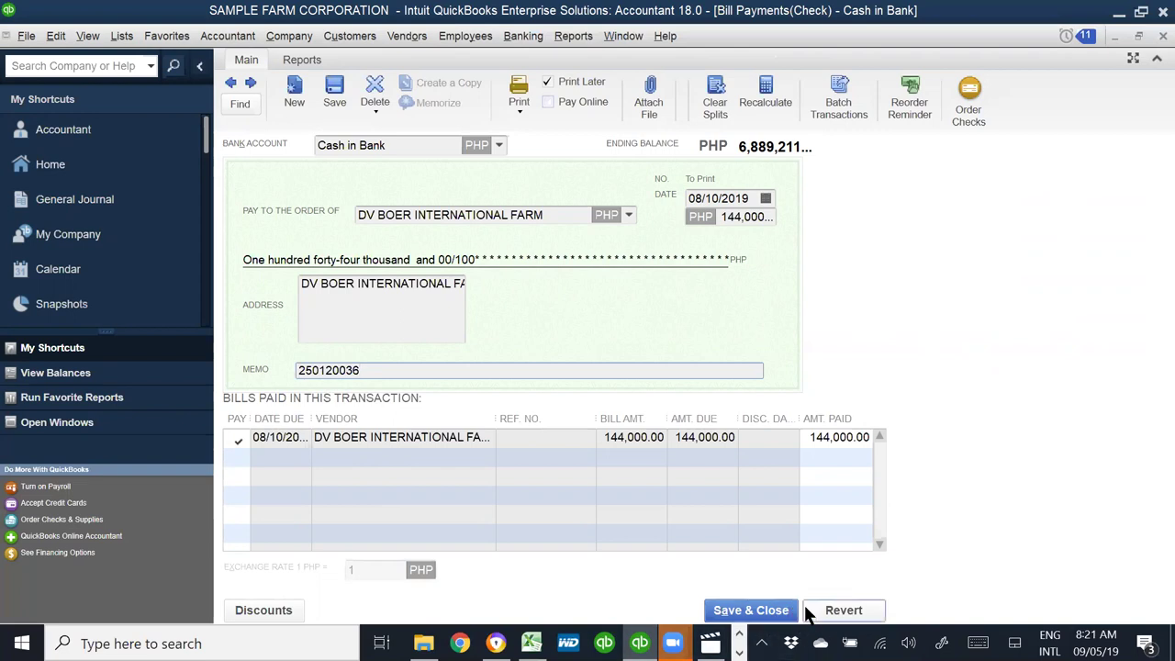
{"action": "left_click", "coordinate": [779, 619]}
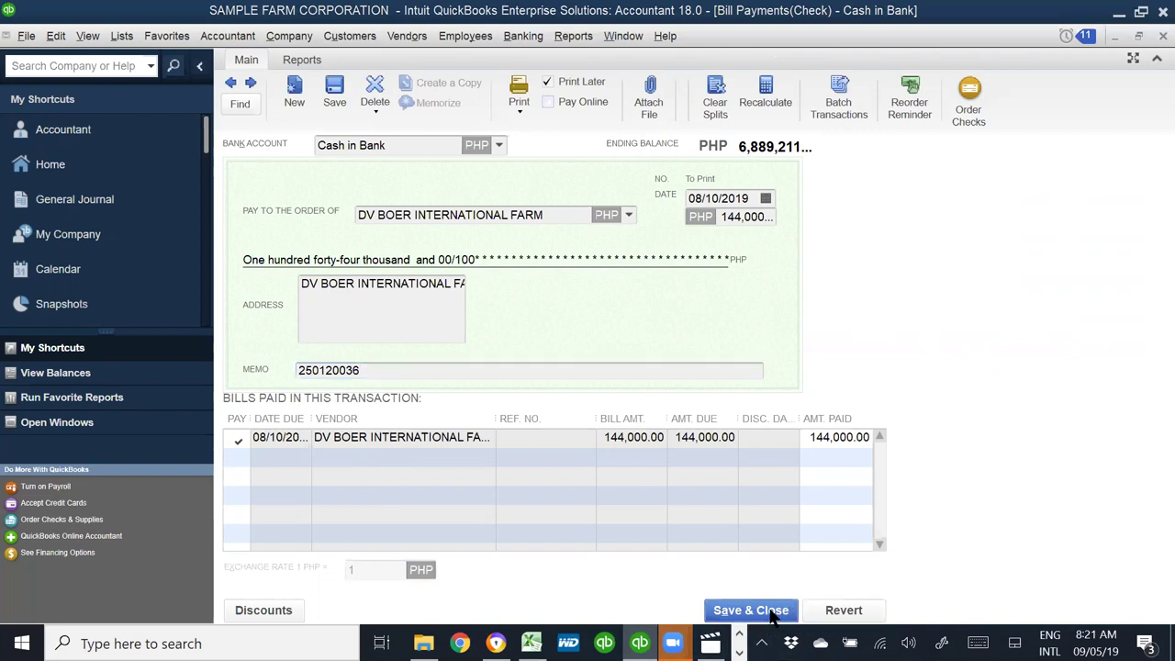
{"action": "left_click", "coordinate": [520, 215]}
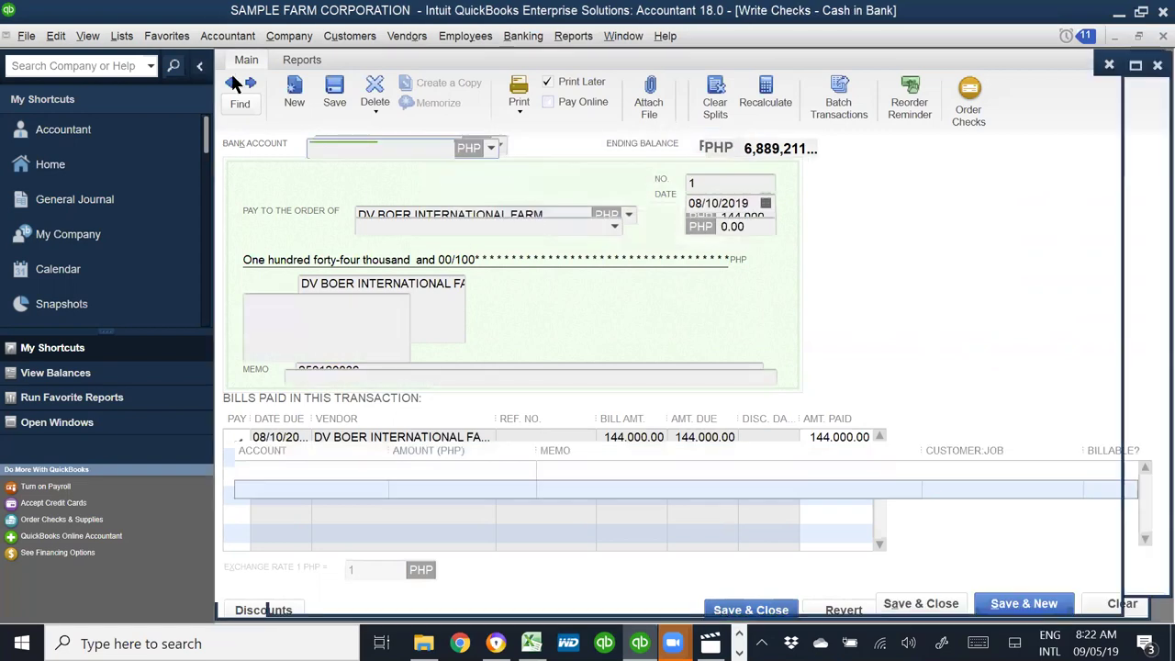
- Find the 28,800.00 commission payment check, replace its memo with 250120037 and save the change
{"action": "left_click", "coordinate": [988, 450]}
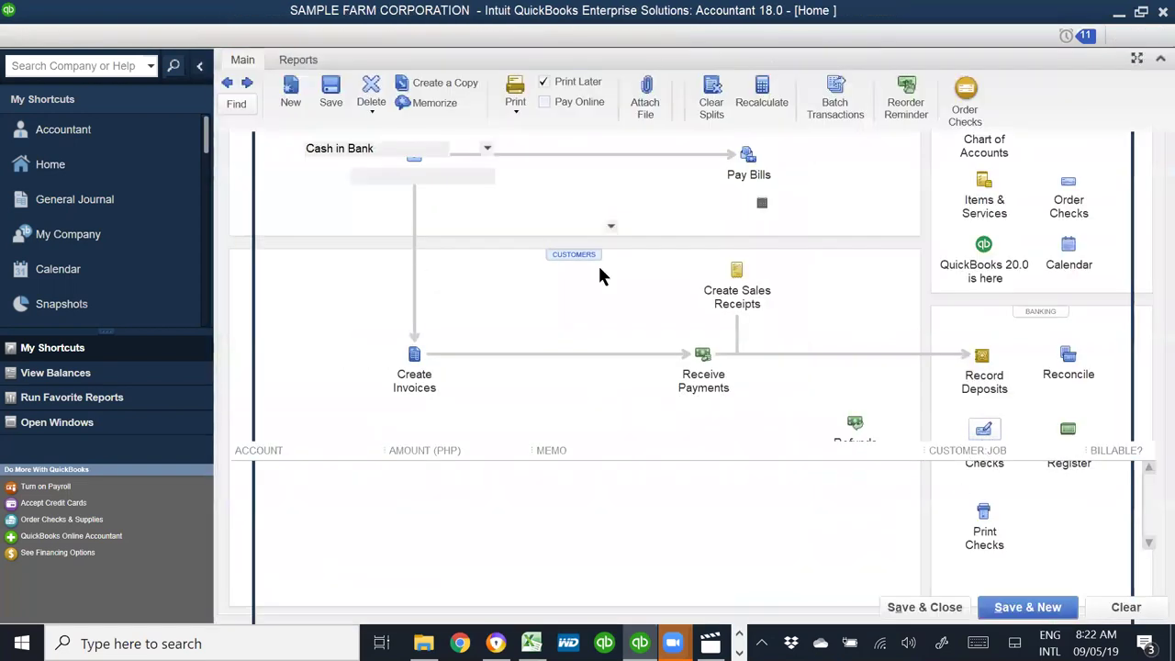
{"action": "left_click", "coordinate": [232, 83]}
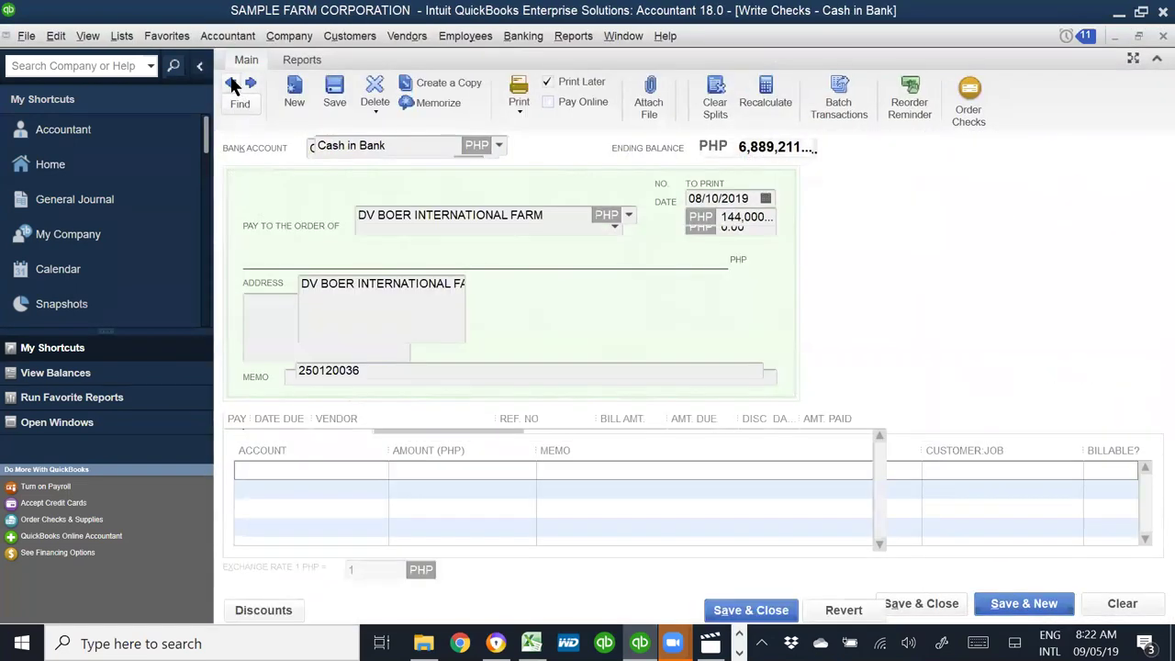
{"action": "left_click_drag", "start_coordinate": [536, 370], "coordinate": [174, 360]}
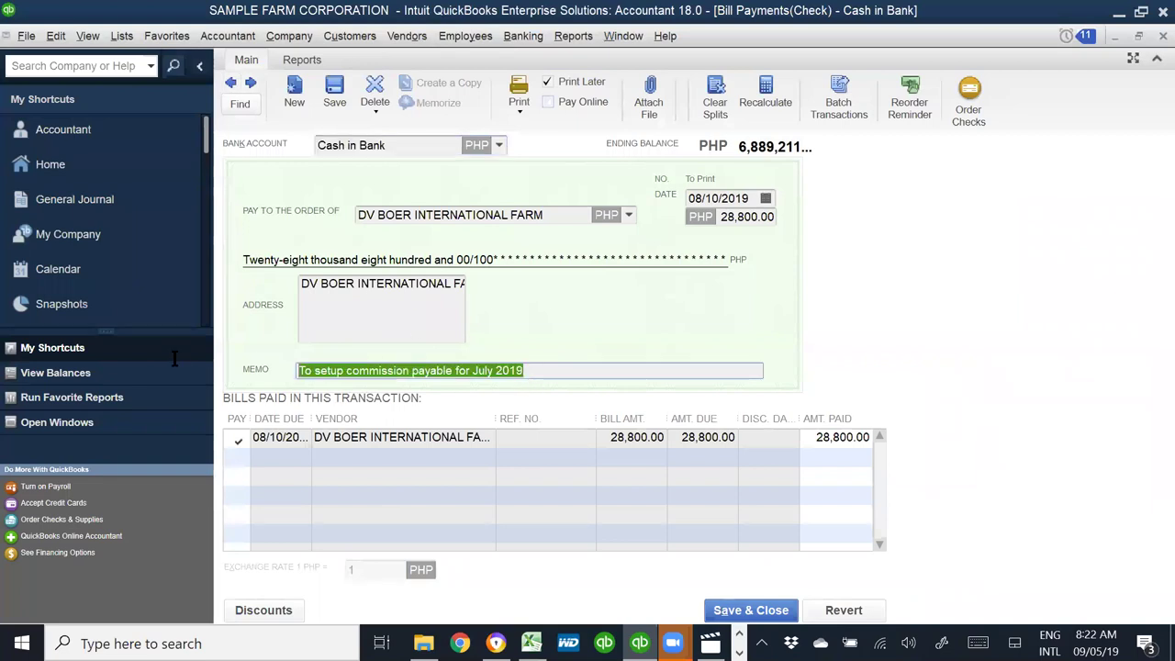
{"action": "type", "text": "250120035"}
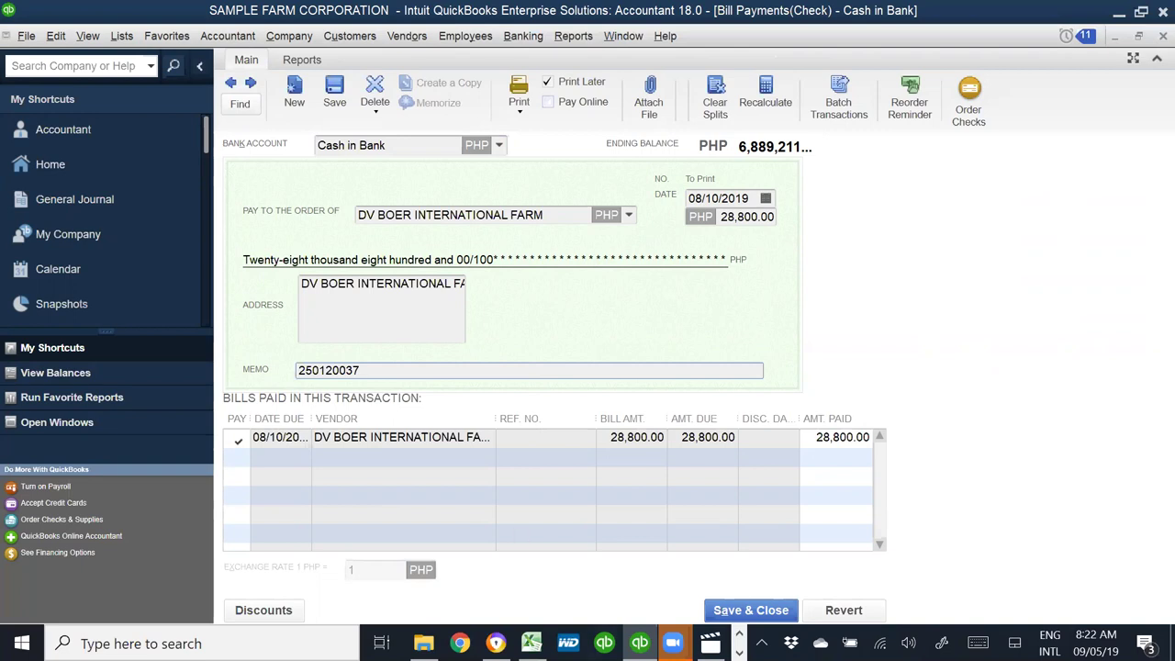
{"action": "left_click", "coordinate": [739, 610]}
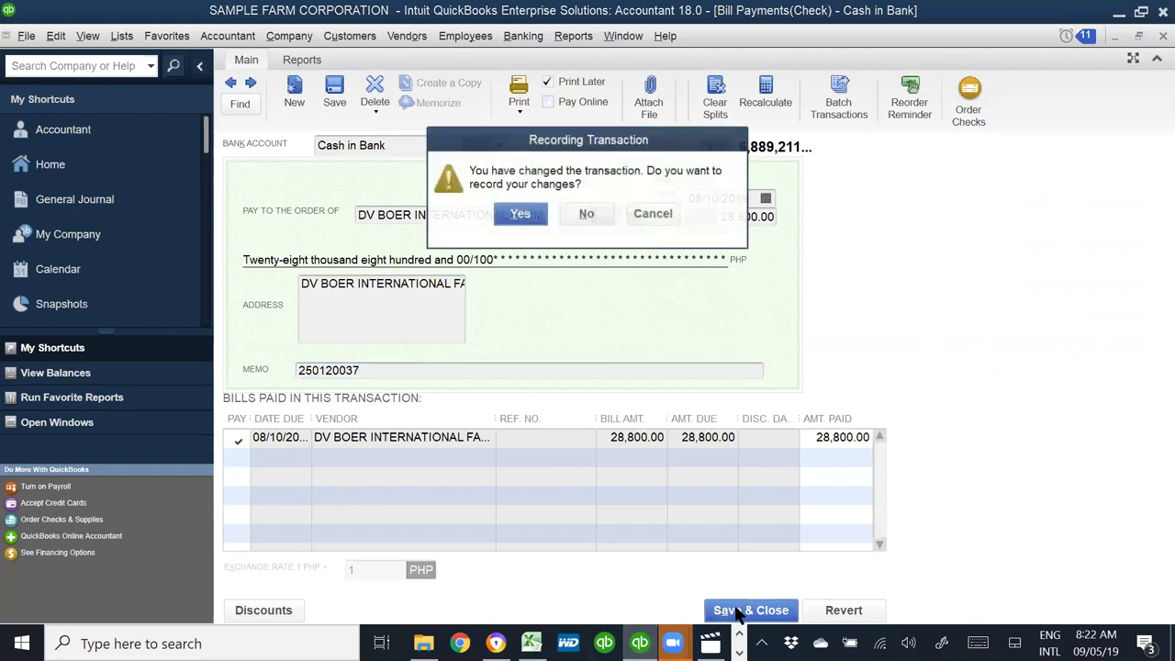
{"action": "left_click", "coordinate": [516, 220]}
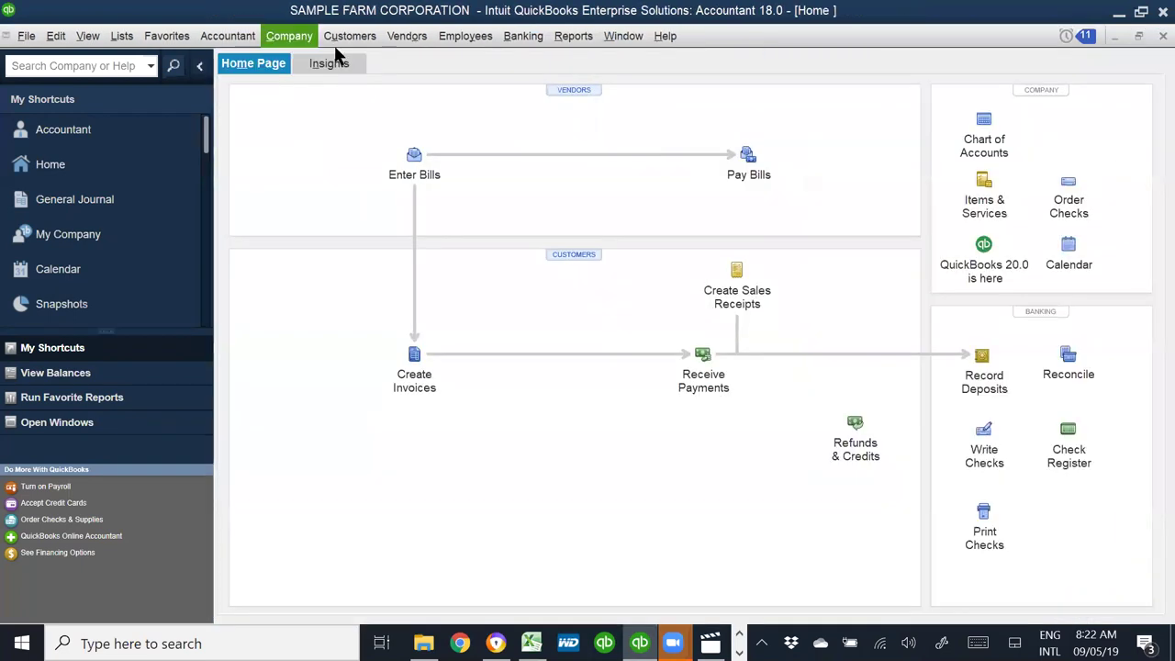
- Find the 144,000.00 royalty payment check, start printing it with check number 250120036, and cancel at the print settings
{"action": "left_click", "coordinate": [984, 443]}
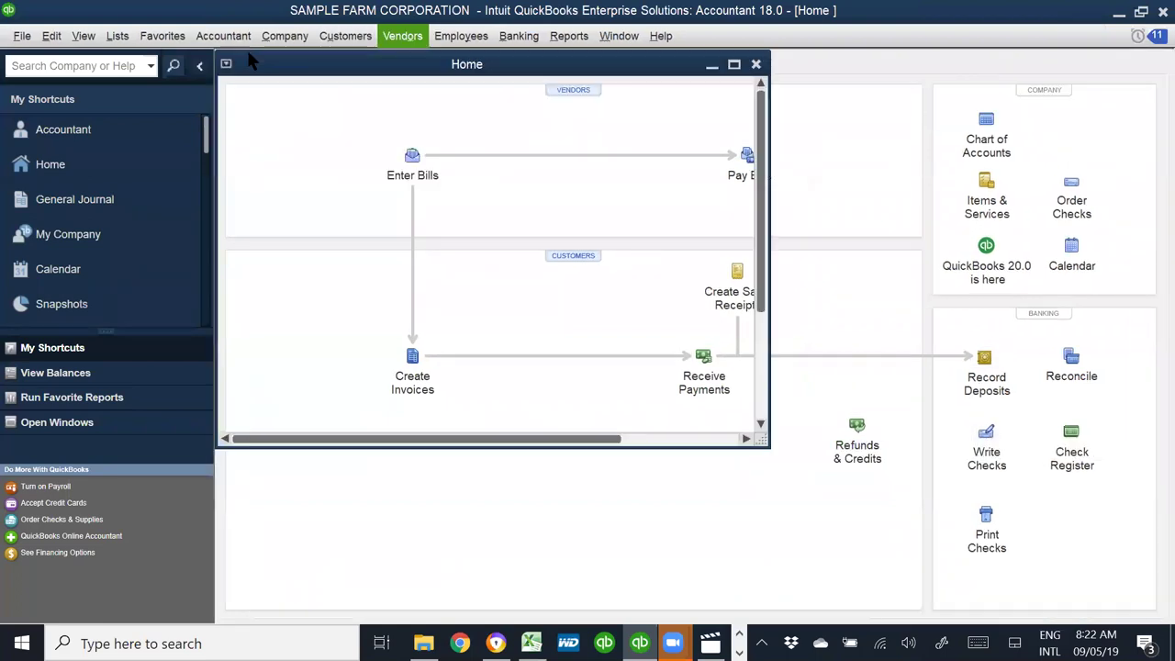
{"action": "left_click", "coordinate": [230, 83]}
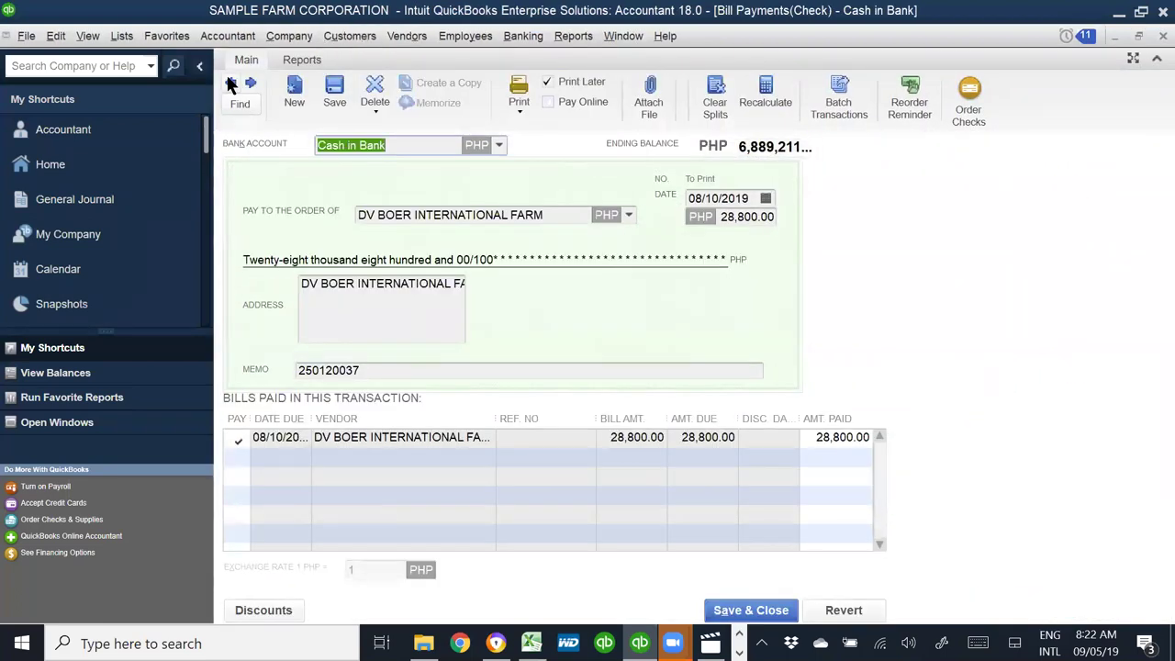
{"action": "left_click", "coordinate": [231, 84]}
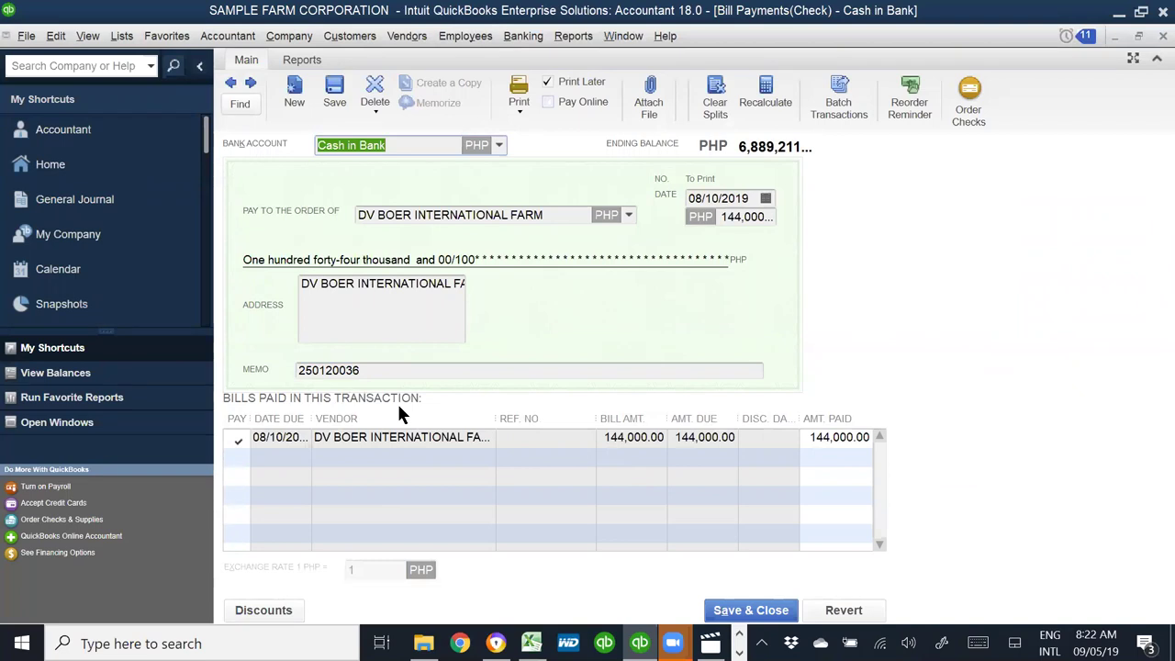
{"action": "left_click", "coordinate": [519, 87]}
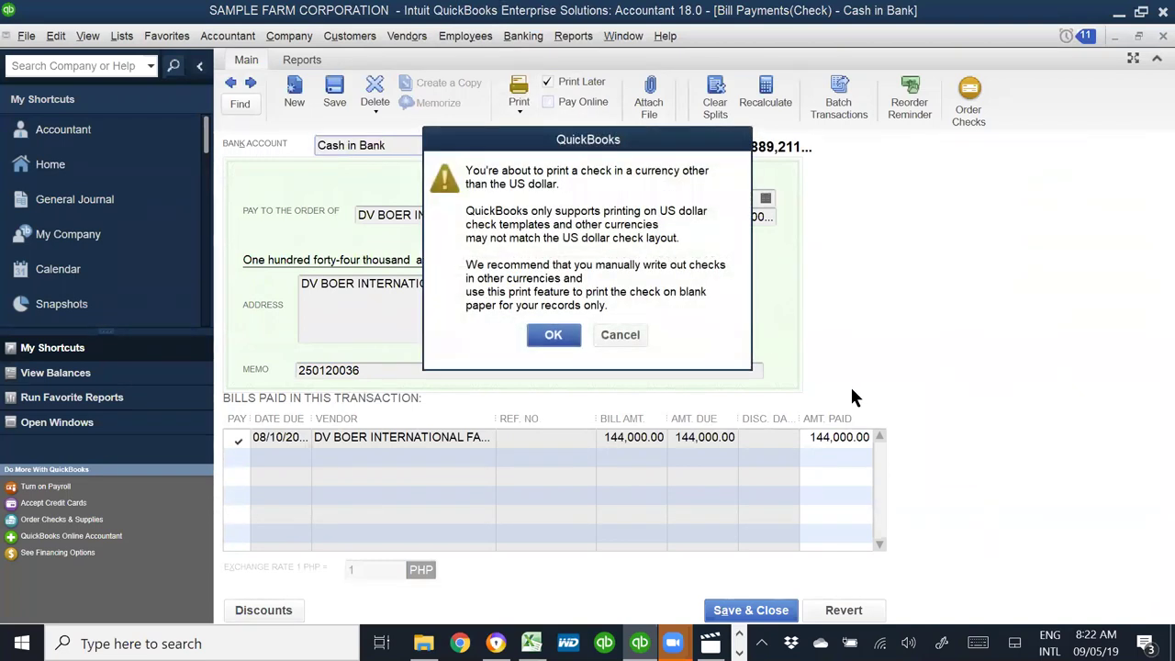
{"action": "left_click", "coordinate": [553, 337]}
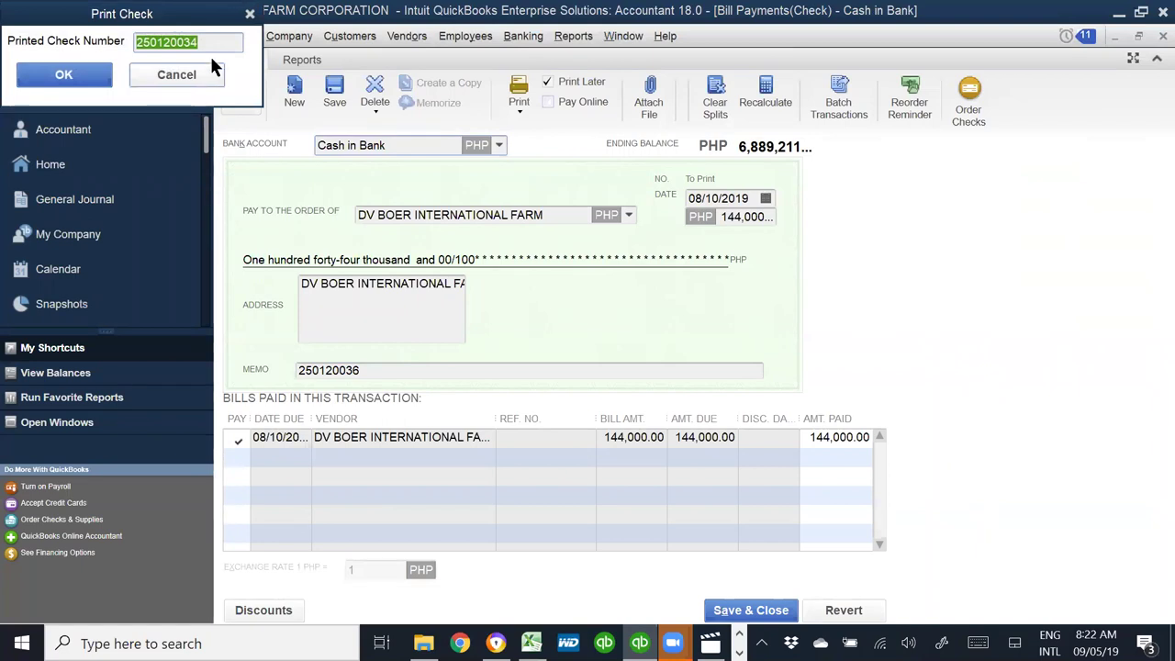
{"action": "left_click", "coordinate": [211, 45]}
{"action": "type", "text": "6"}
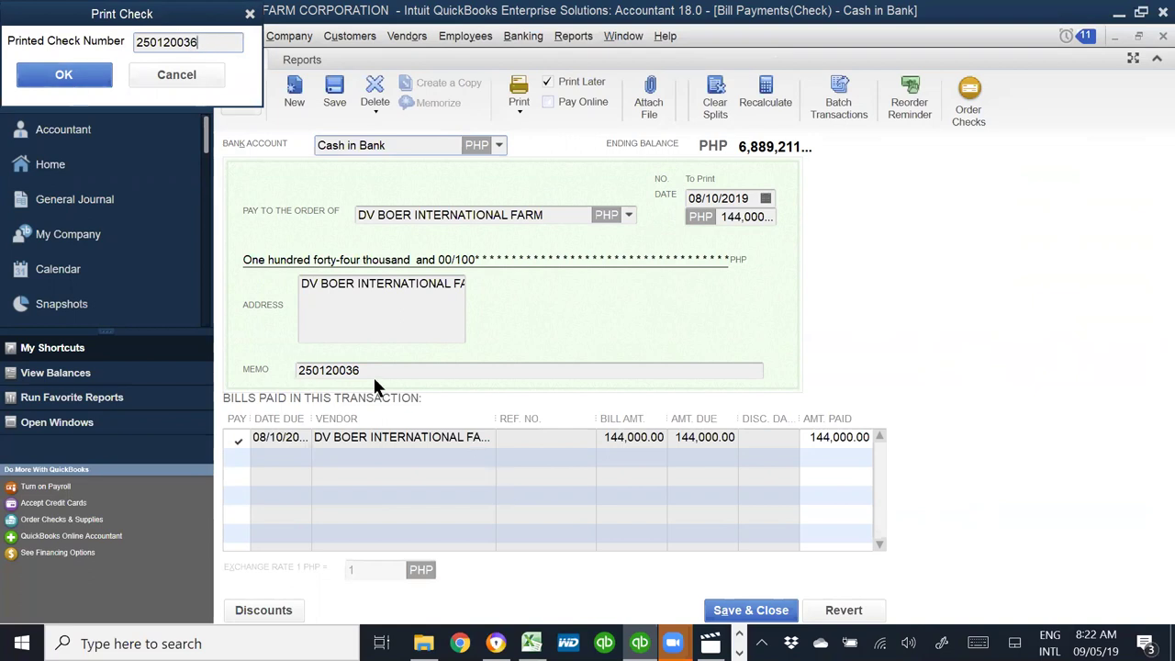
{"action": "left_click", "coordinate": [63, 74]}
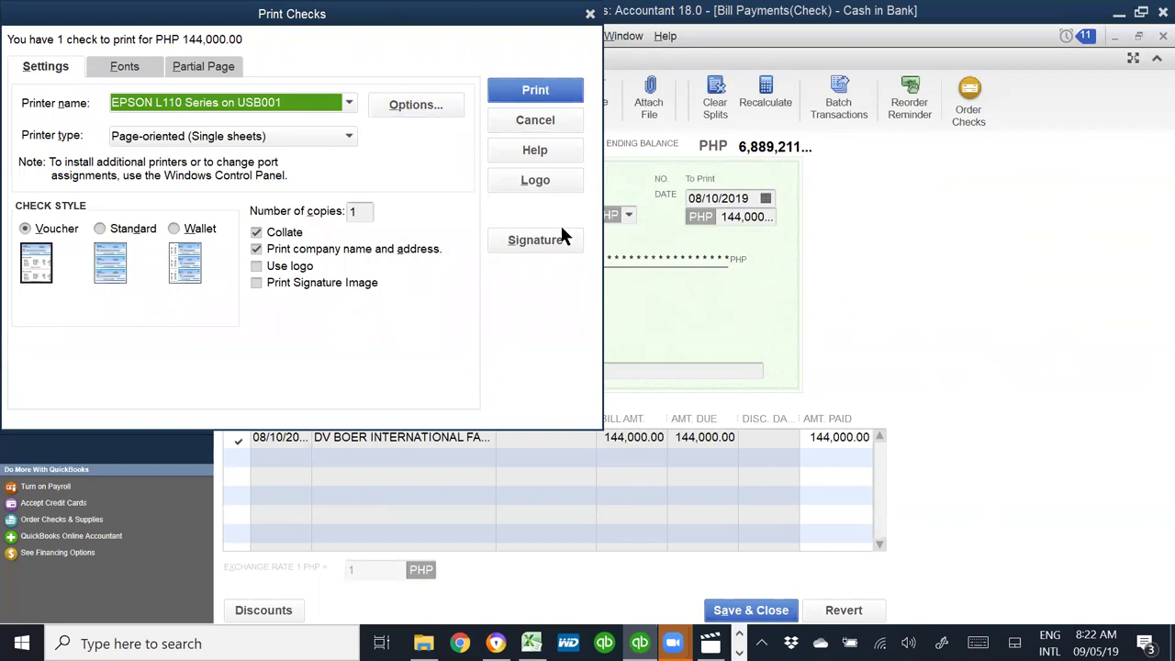
{"action": "left_click", "coordinate": [544, 118]}
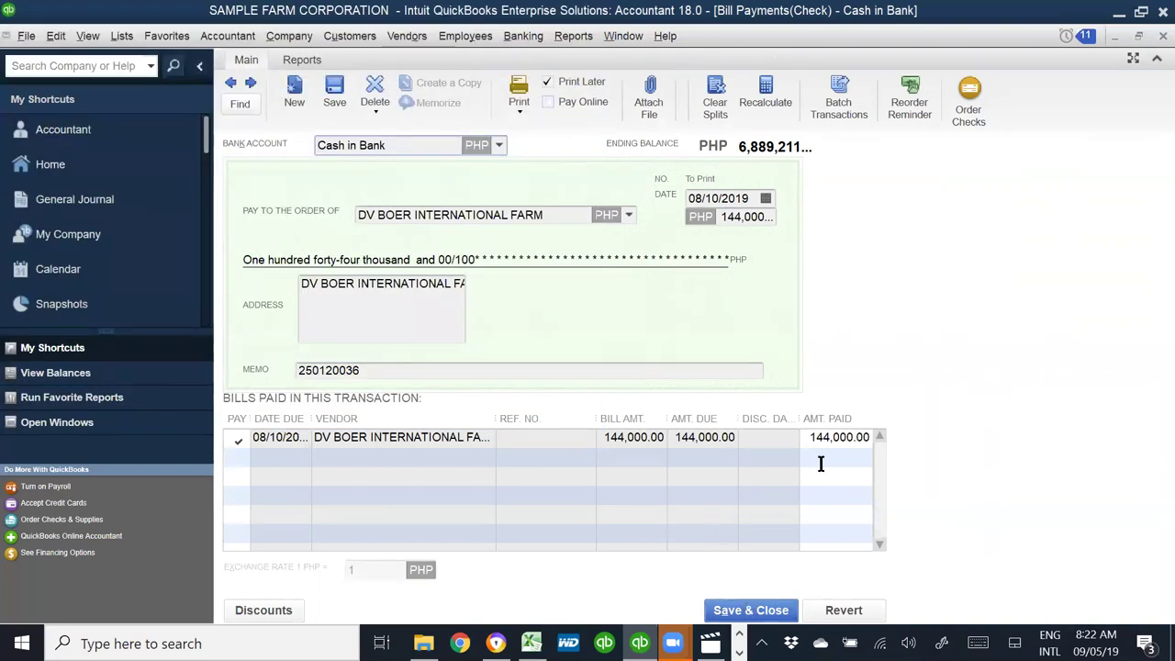
- Switch to the July transaction sheet in Excel and review the adjusting entries and the goat birth entry under Other Information
{"action": "key", "text": "alt+Tab"}
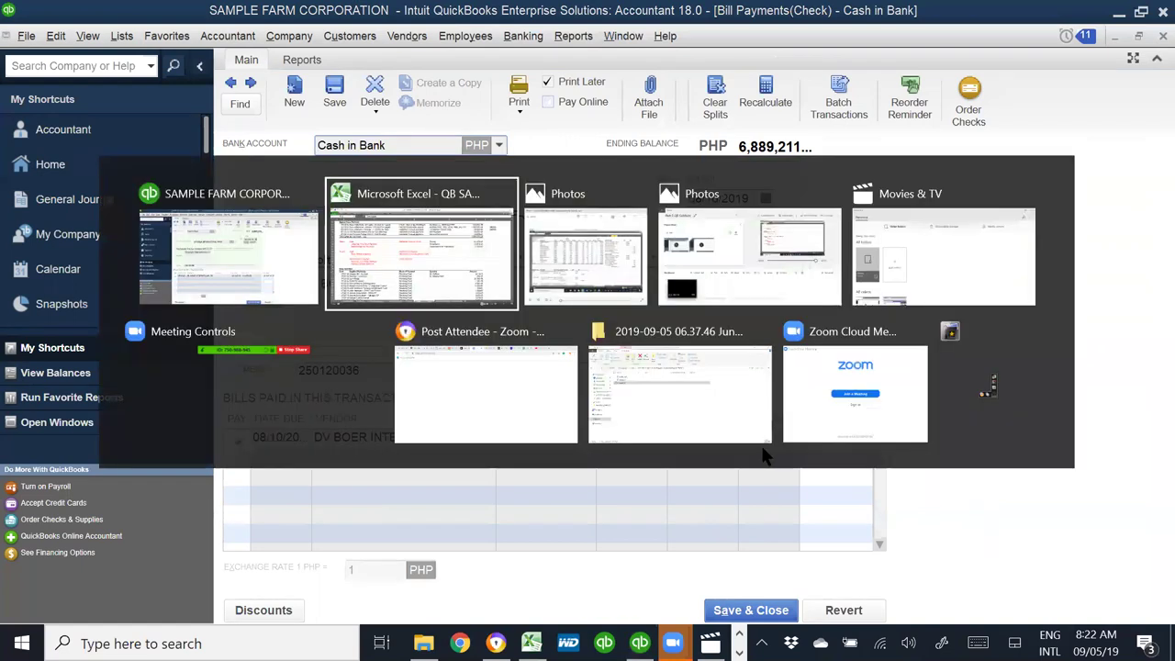
{"action": "key", "text": "alt+Tab"}
{"action": "key", "text": "alt+Tab"}
{"action": "key", "text": "alt+Tab"}
{"action": "key", "text": "alt+Tab"}
{"action": "key", "text": "alt+Tab"}
{"action": "key", "text": "alt+Tab"}
{"action": "key", "text": "alt+Tab"}
{"action": "key", "text": "alt+Tab"}
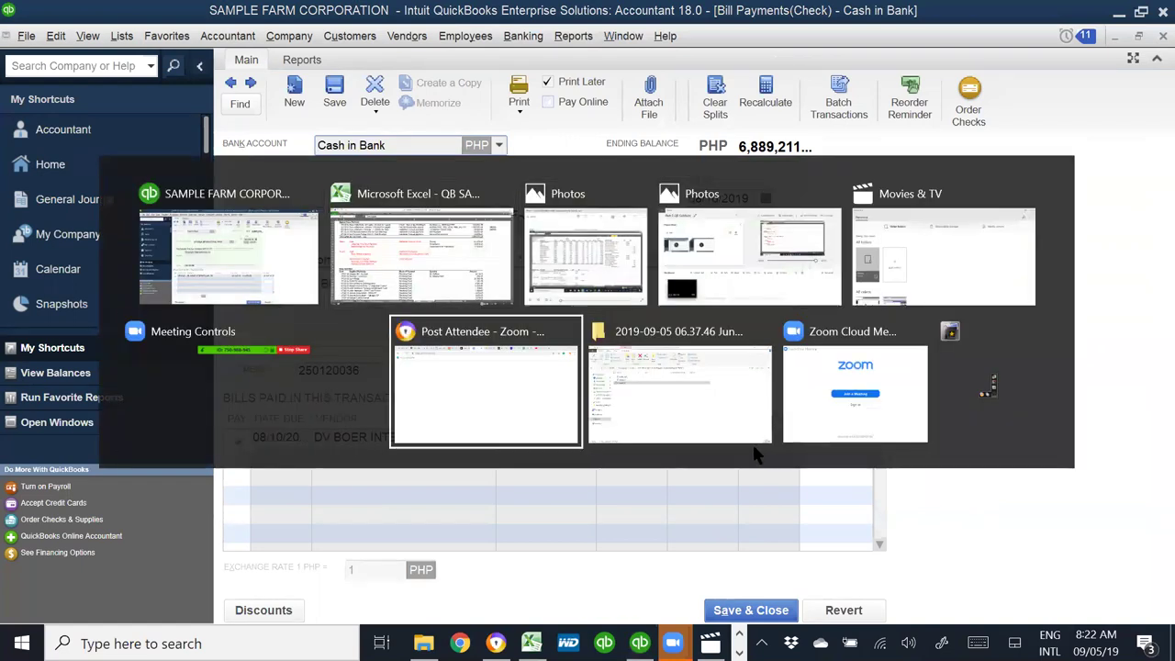
{"action": "key", "text": "alt+Tab"}
{"action": "key", "text": "alt+Tab"}
{"action": "scroll", "coordinate": [450, 542], "scroll_direction": "down", "scroll_amount": 15}
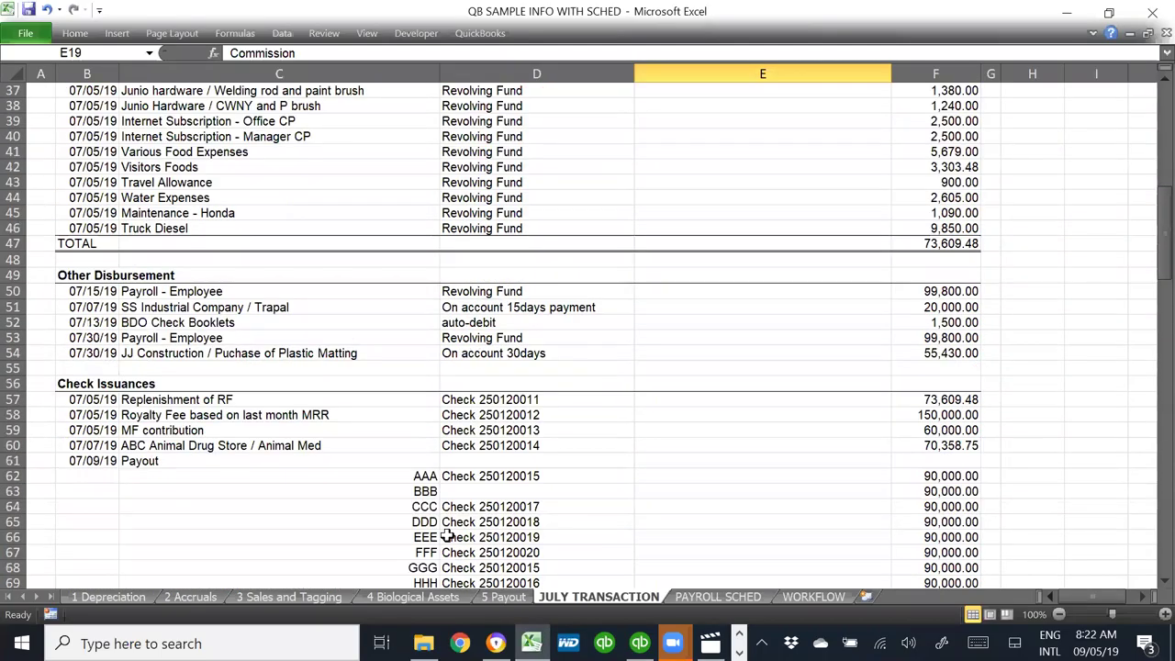
{"action": "scroll", "coordinate": [450, 542], "scroll_direction": "down", "scroll_amount": 19}
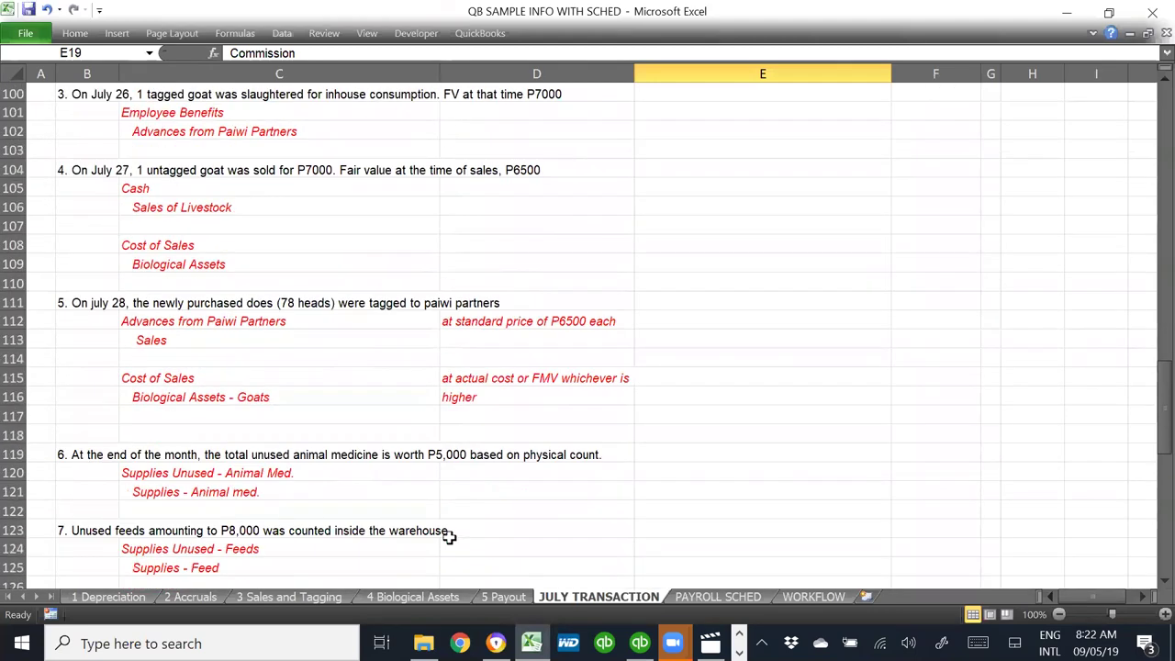
{"action": "scroll", "coordinate": [449, 537], "scroll_direction": "down", "scroll_amount": 9}
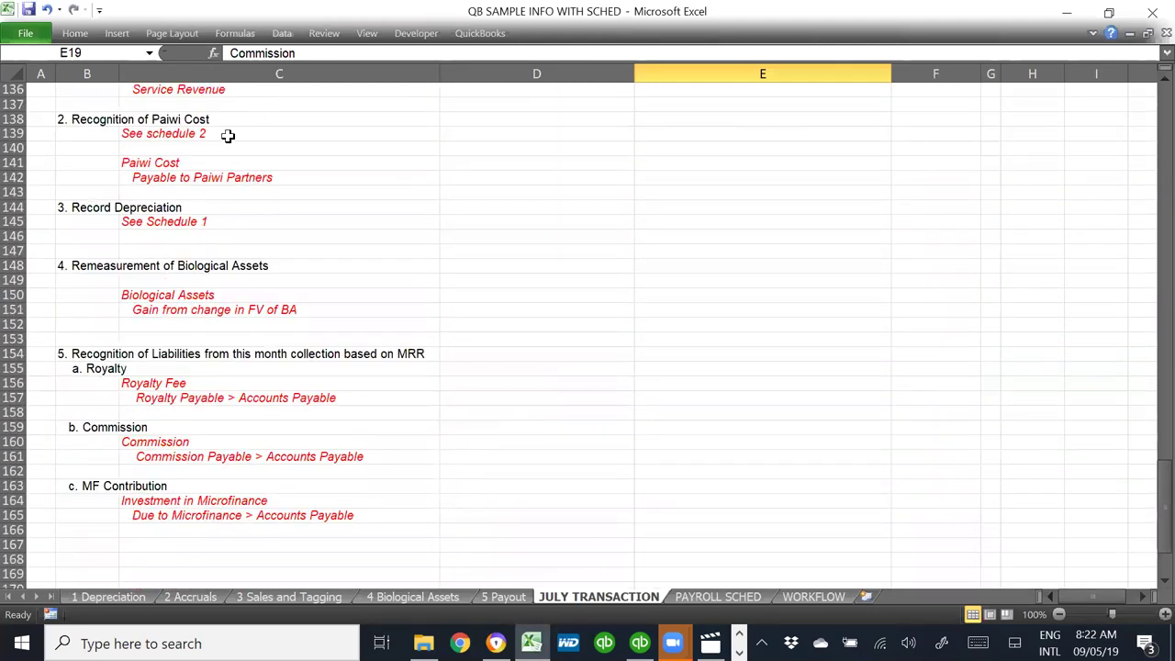
{"action": "scroll", "coordinate": [725, 353], "scroll_direction": "up", "scroll_amount": 3}
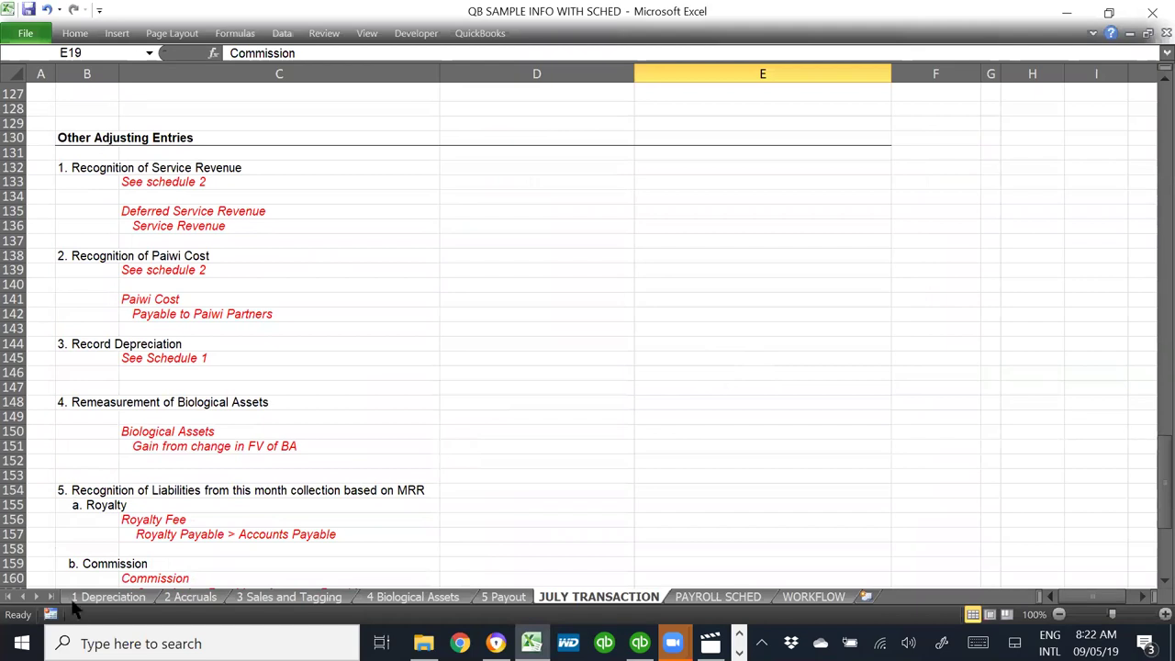
{"action": "scroll", "coordinate": [288, 548], "scroll_direction": "up", "scroll_amount": 12}
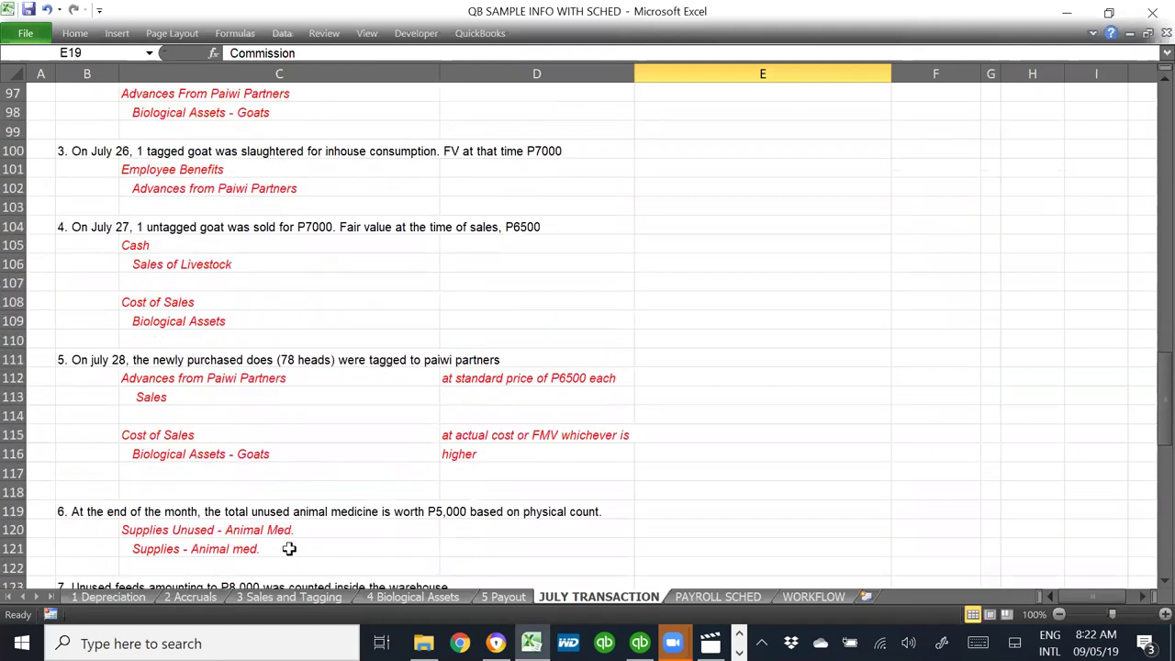
{"action": "scroll", "coordinate": [288, 548], "scroll_direction": "up", "scroll_amount": 4}
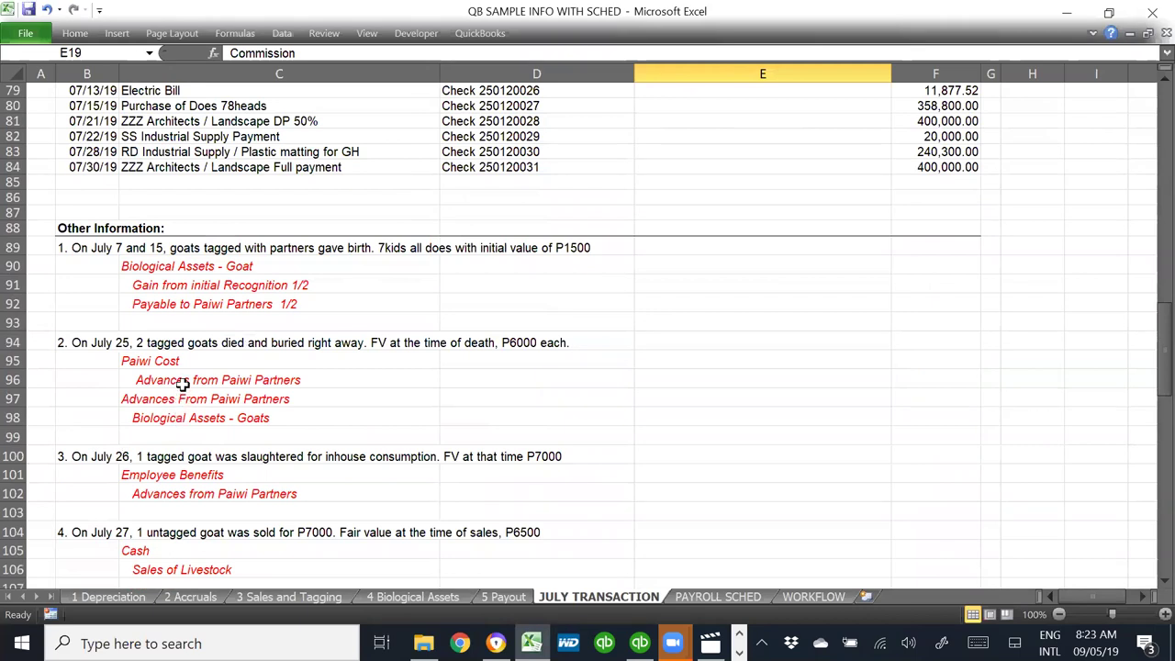
{"action": "left_click", "coordinate": [82, 251]}
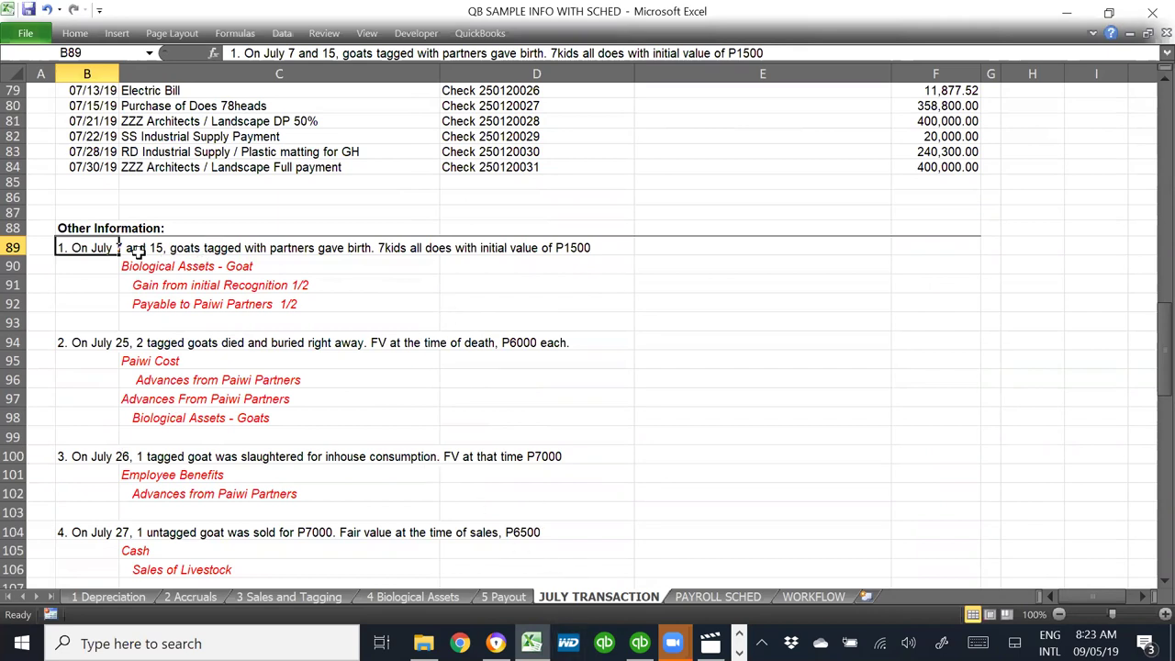
{"action": "left_click", "coordinate": [120, 267]}
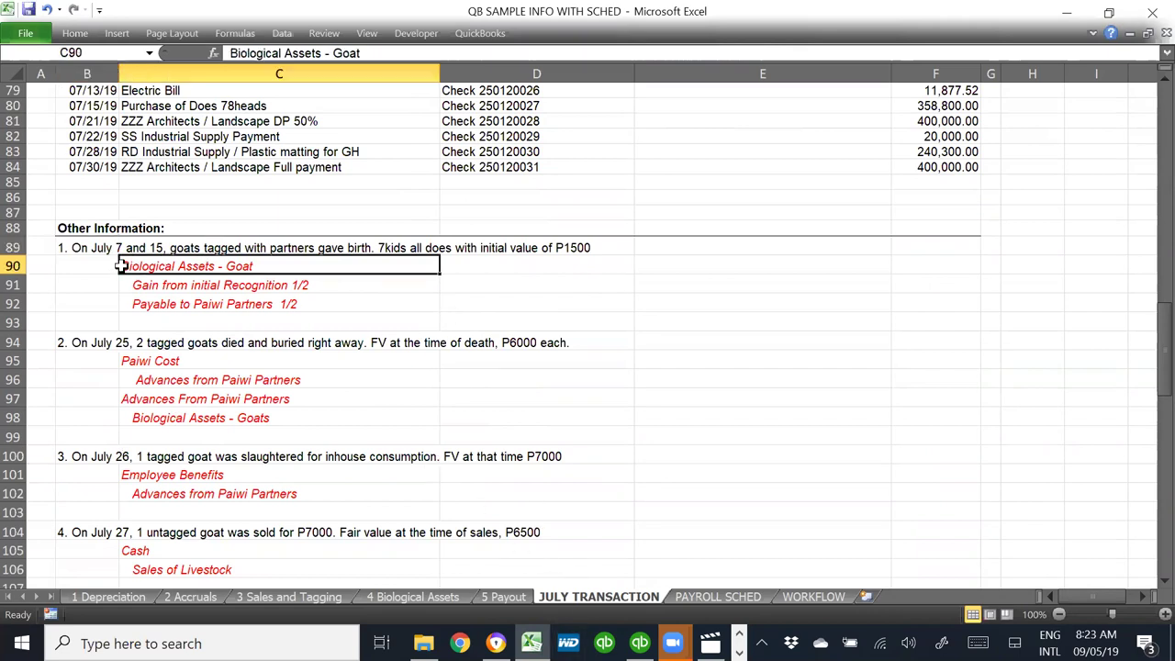
{"action": "left_click", "coordinate": [157, 290]}
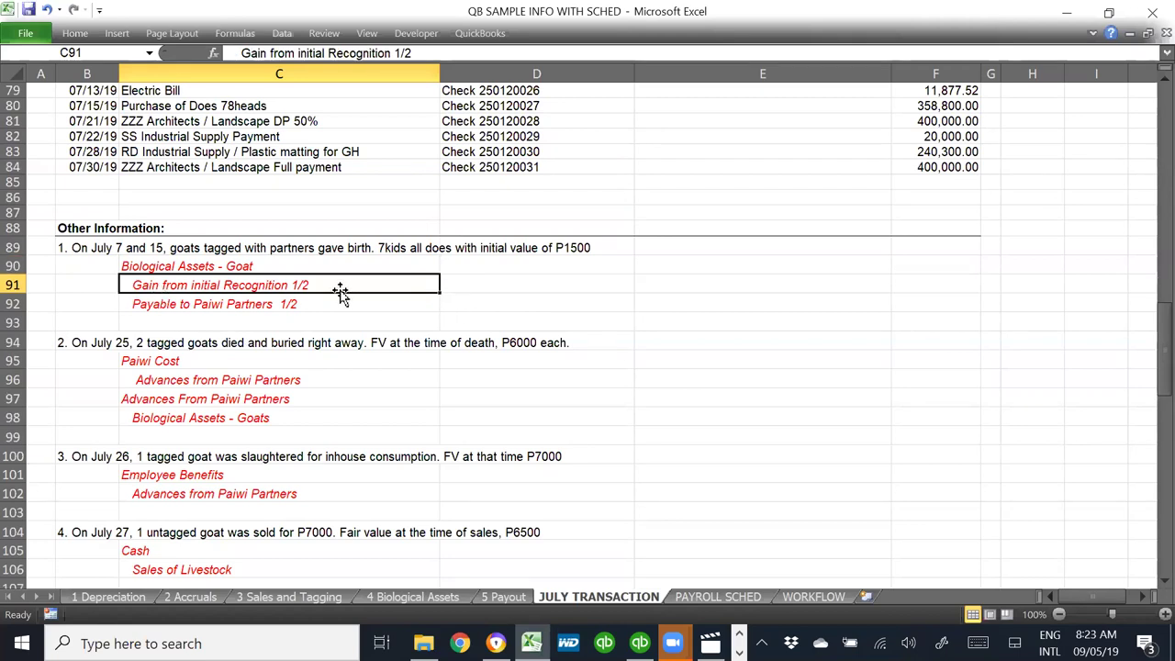
- Calculate the initial value of the newborn kids in D91 with =1500*7 and copy it to E91
{"action": "left_click", "coordinate": [547, 283]}
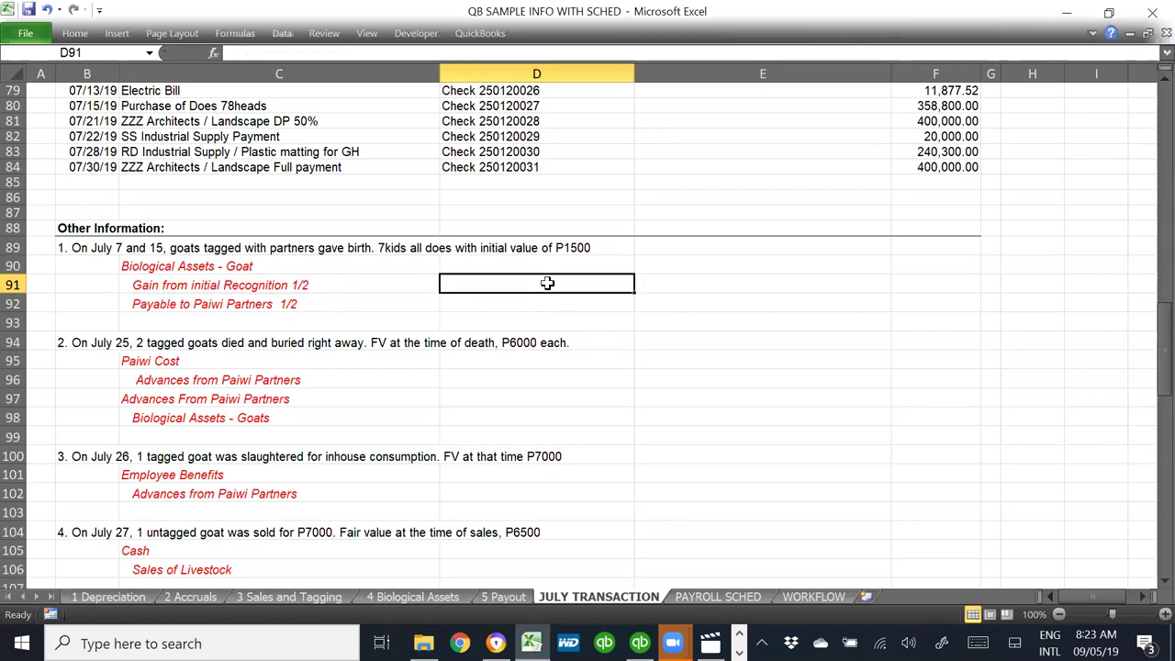
{"action": "type", "text": "=15200"}
{"action": "key", "text": "BackSpace"}
{"action": "key", "text": "BackSpace"}
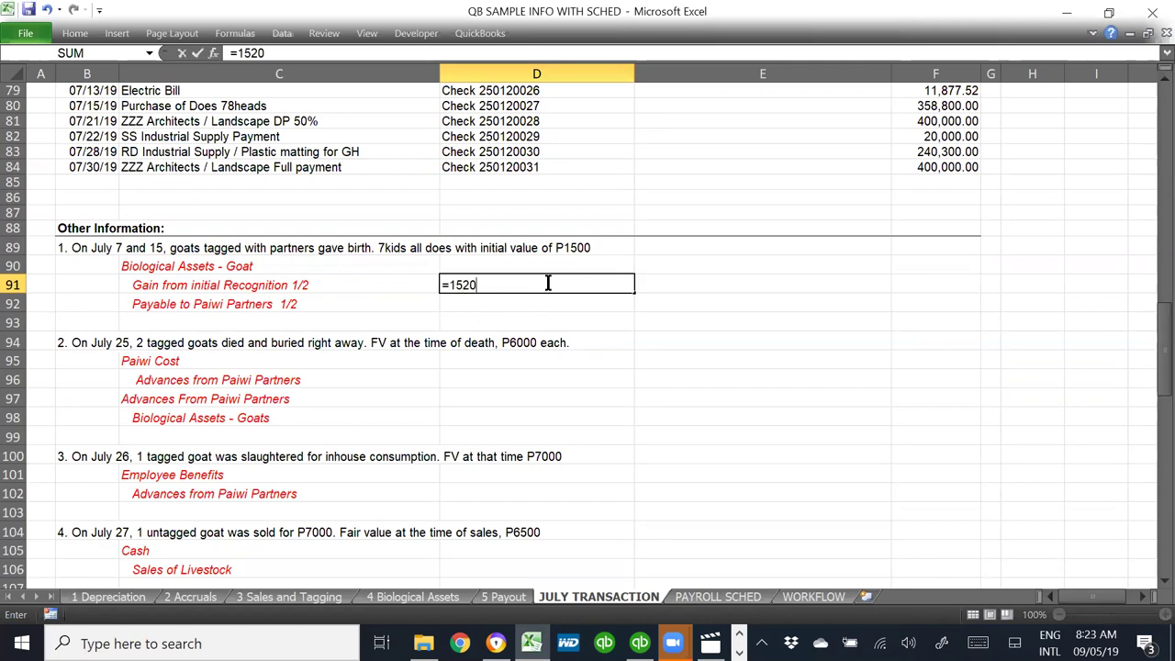
{"action": "type", "text": "00"}
{"action": "type", "text": "*7"}
{"action": "key", "text": "Return"}
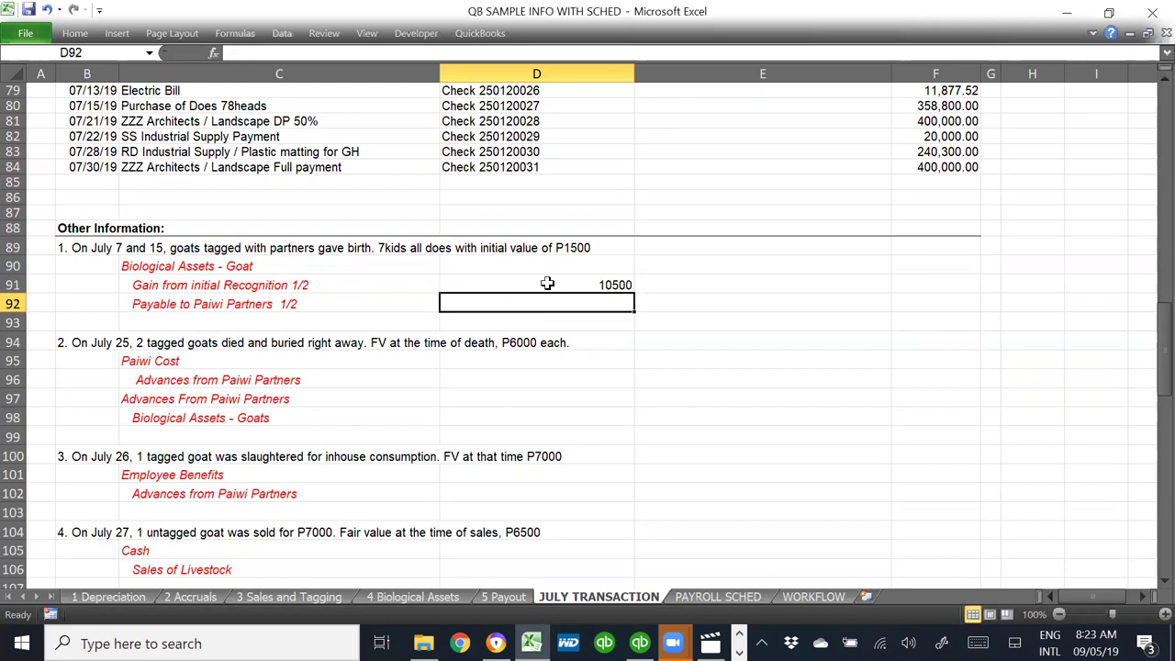
{"action": "left_click", "coordinate": [547, 284]}
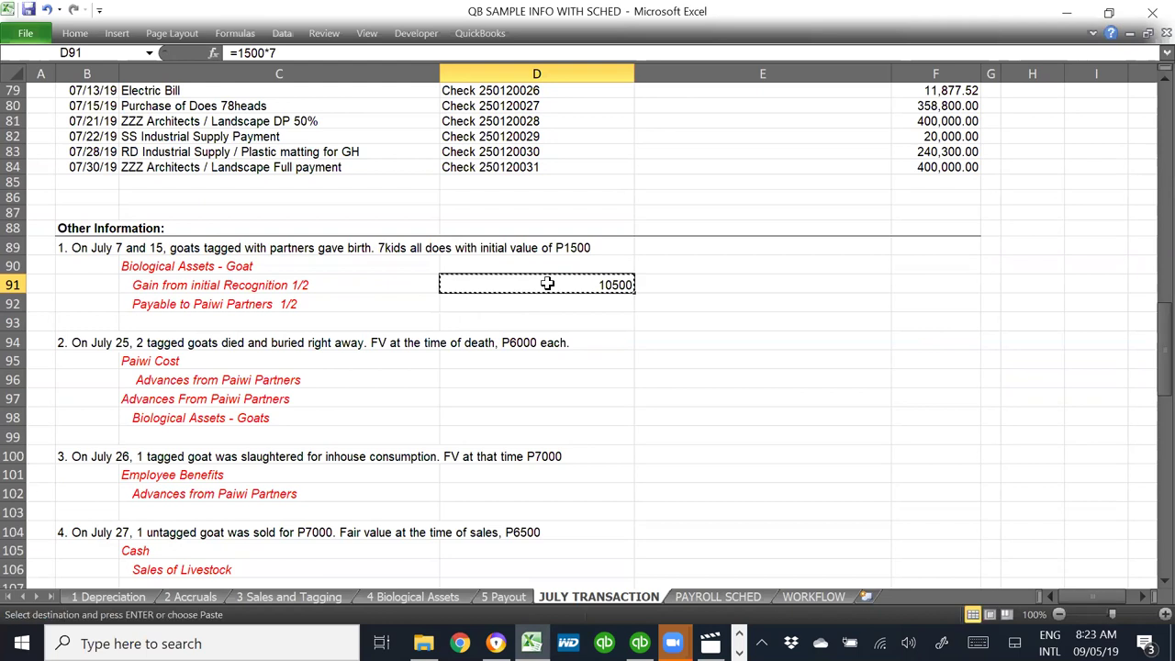
- Replace D91 with =10500/2 for the gain from initial recognition and fill it down to D92 for the partners' payable
{"action": "type", "text": "=100"}
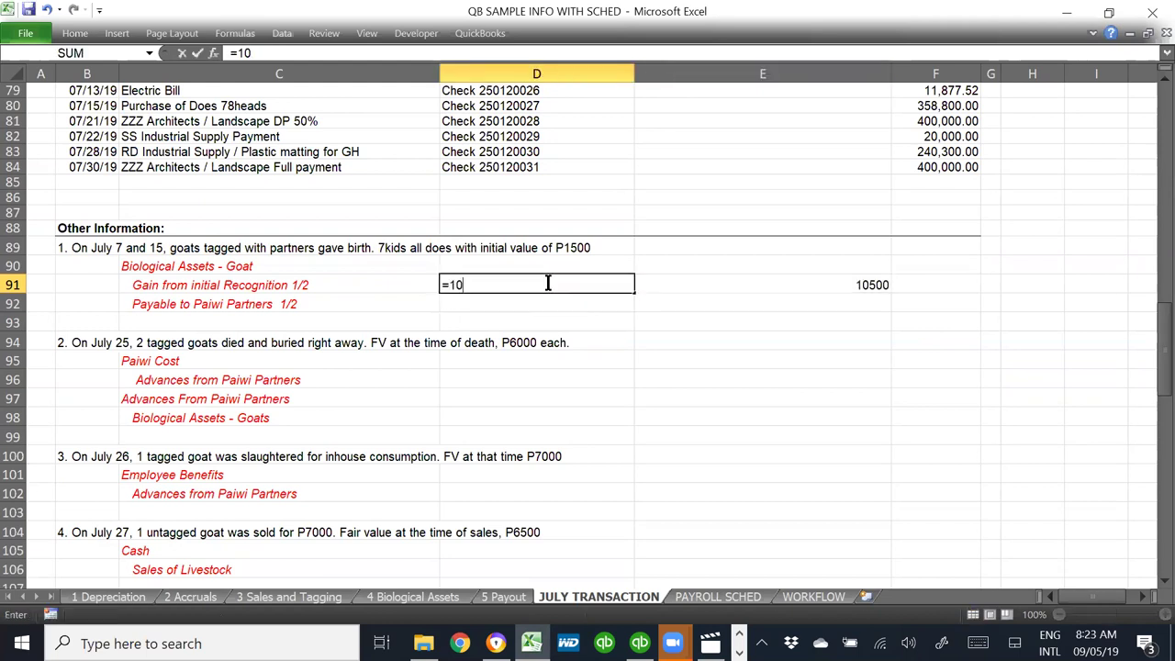
{"action": "key", "text": "BackSpace"}
{"action": "type", "text": "500/2"}
{"action": "key", "text": "Return"}
{"action": "left_click", "coordinate": [547, 283]}
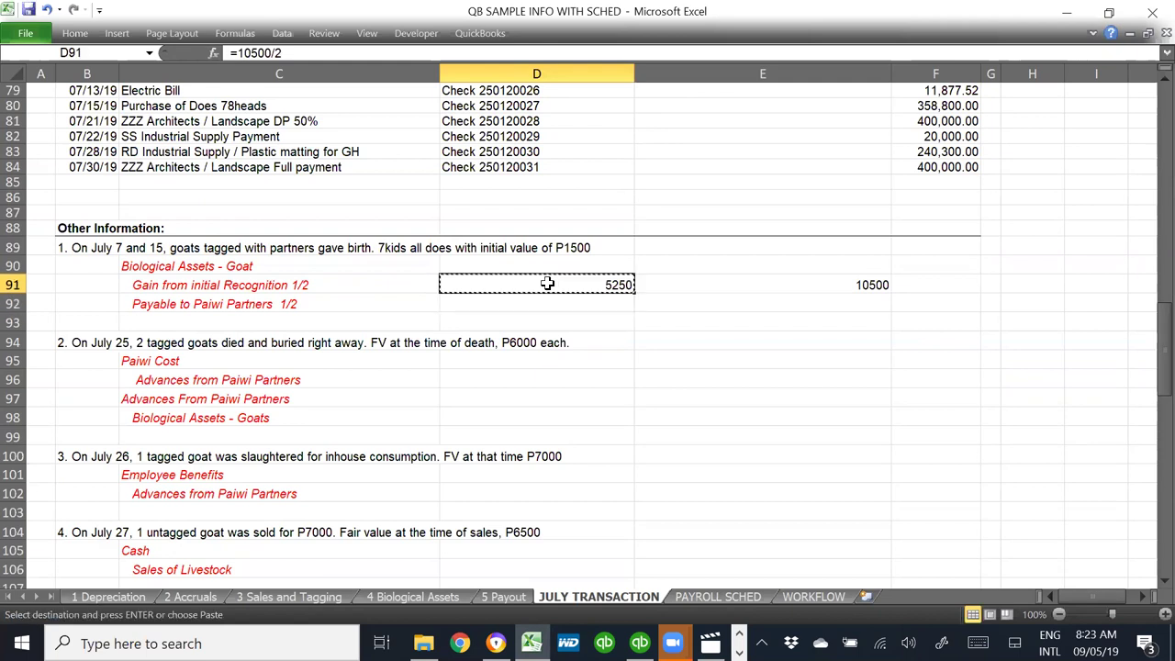
{"action": "key", "text": "shift+Down"}
{"action": "key", "text": "ctrl+d"}
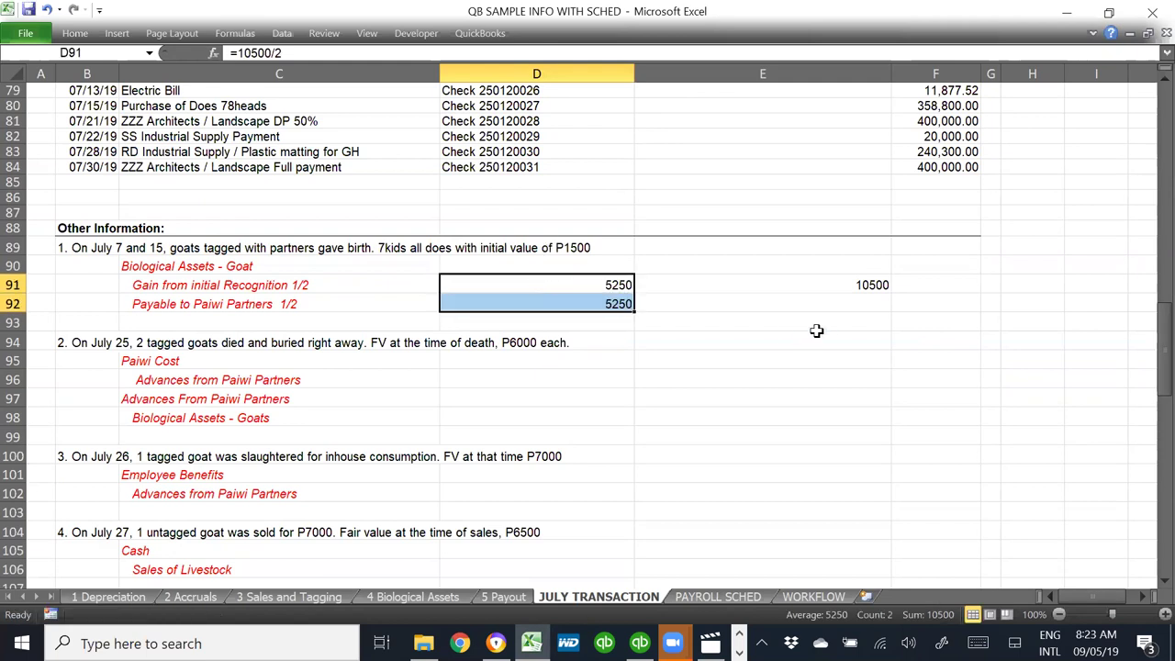
{"action": "left_click", "coordinate": [854, 285]}
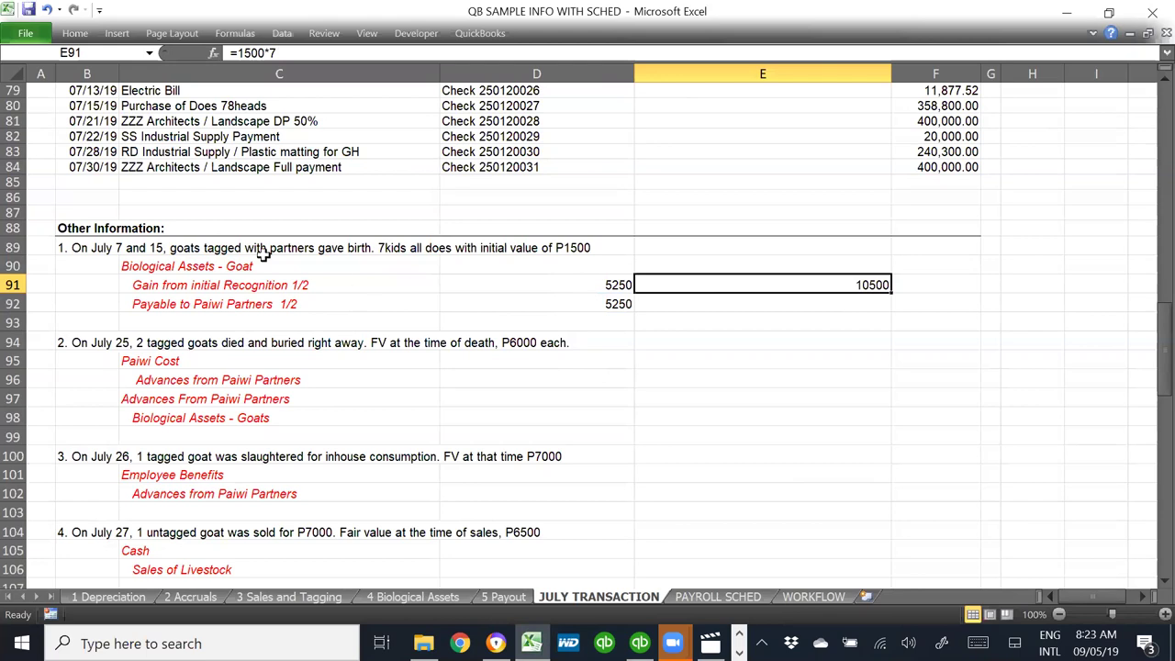
- Switch to QuickBooks and start a new general journal entry dated 07/07/2019
{"action": "key", "text": "alt+Tab"}
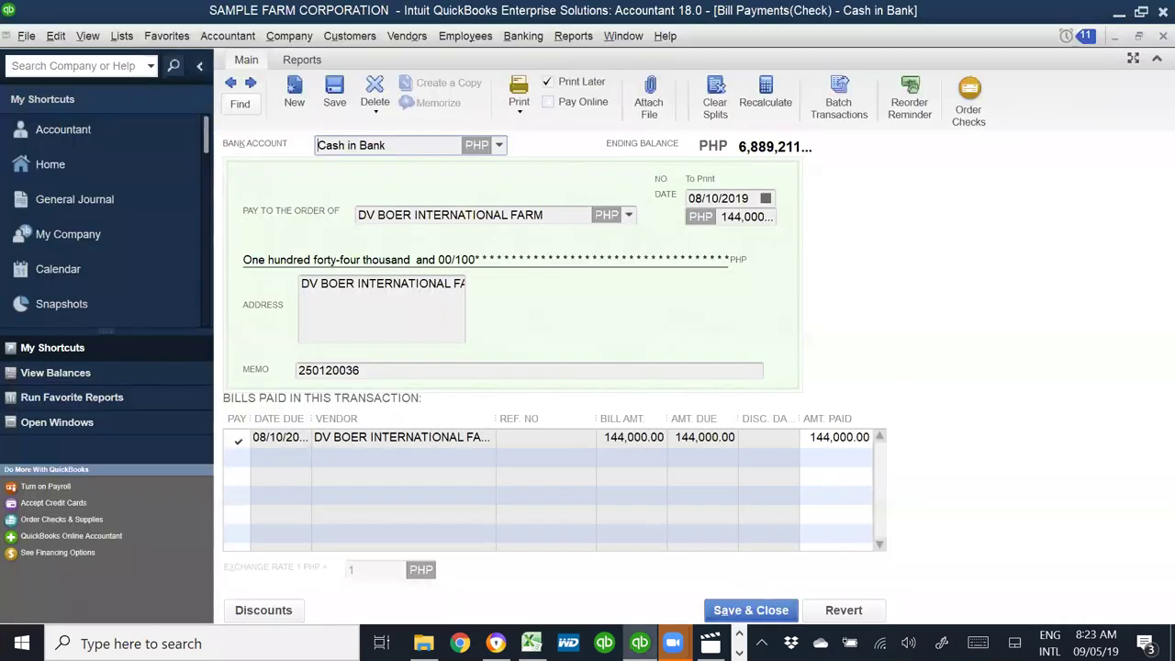
{"action": "key", "text": "alt+Tab"}
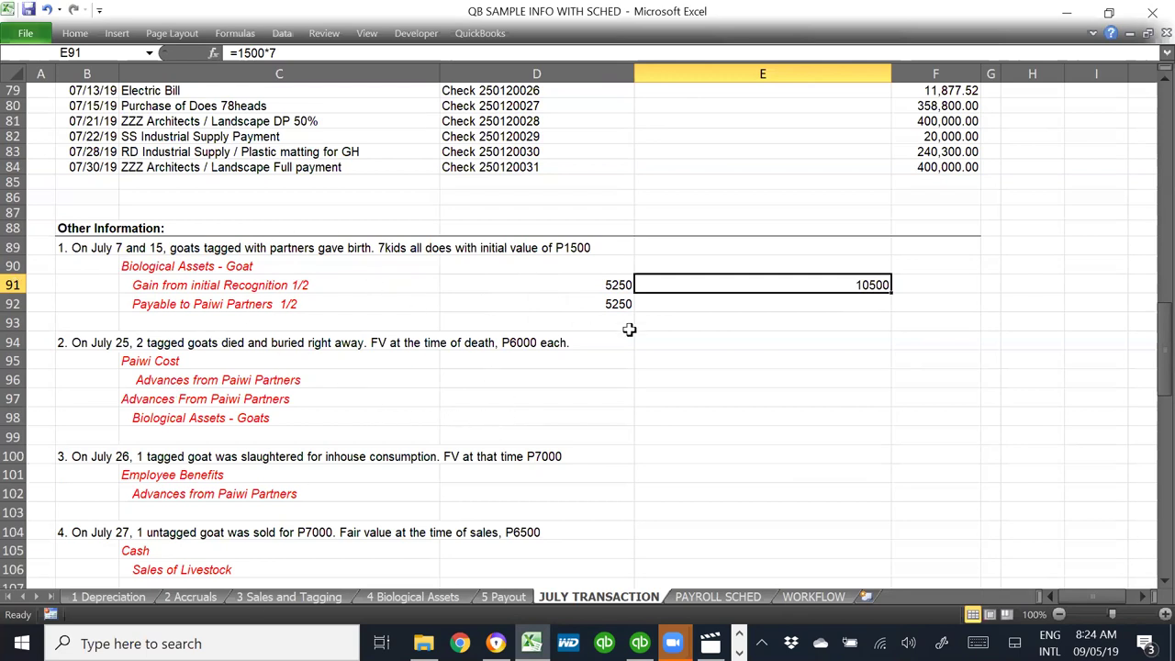
{"action": "key", "text": "alt+Tab"}
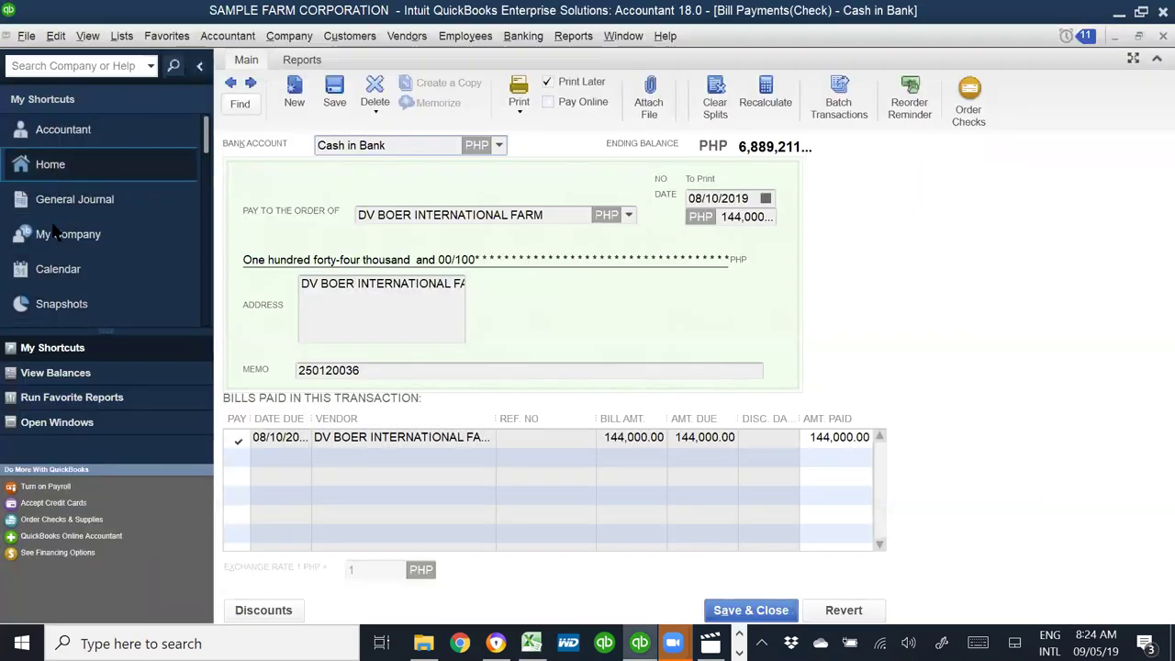
{"action": "left_click", "coordinate": [74, 199]}
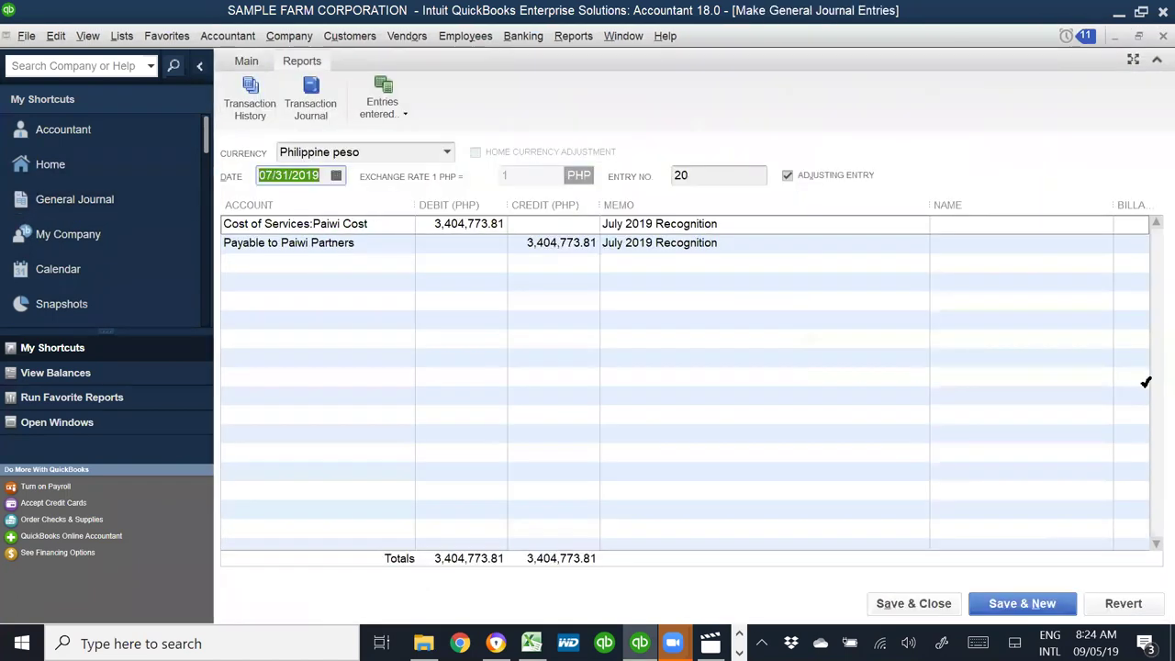
{"action": "left_click", "coordinate": [1021, 603]}
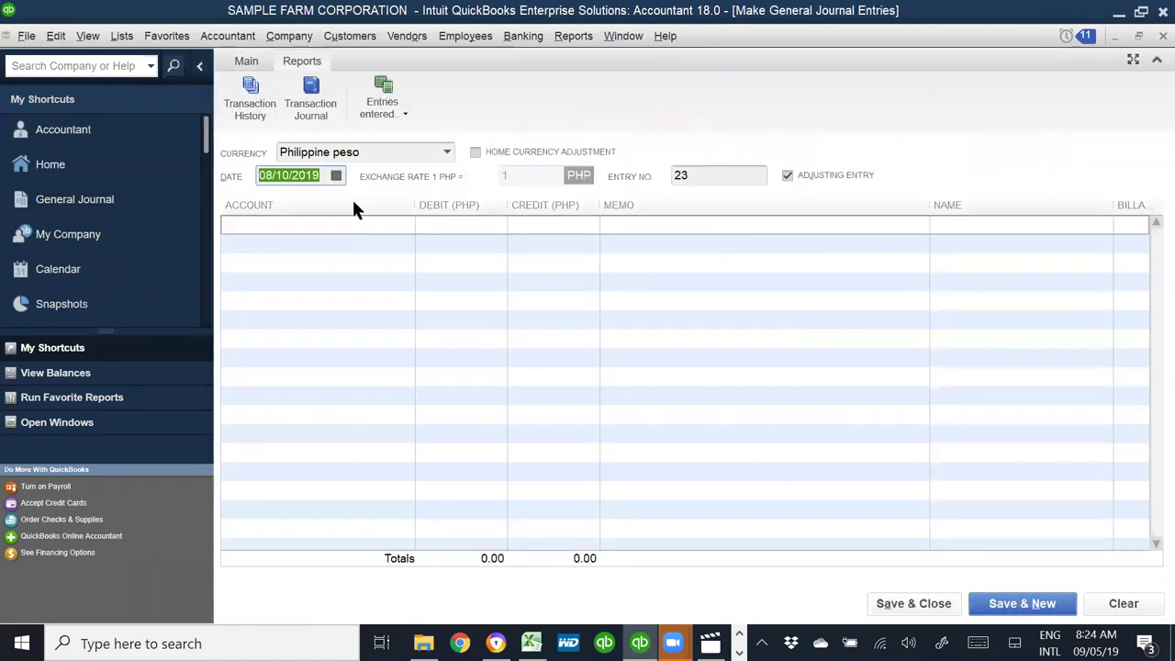
{"action": "type", "text": "0"}
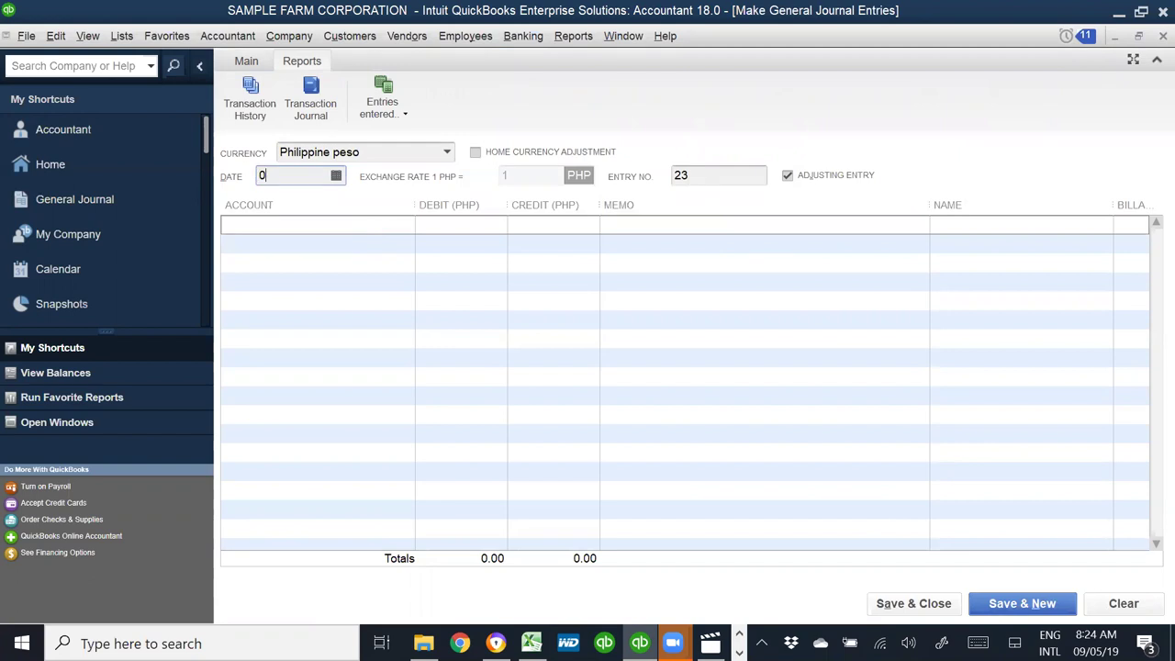
{"action": "type", "text": "7/7/8"}
{"action": "key", "text": "Tab"}
{"action": "key", "text": "alt+Tab"}
{"action": "key", "text": "alt+Tab"}
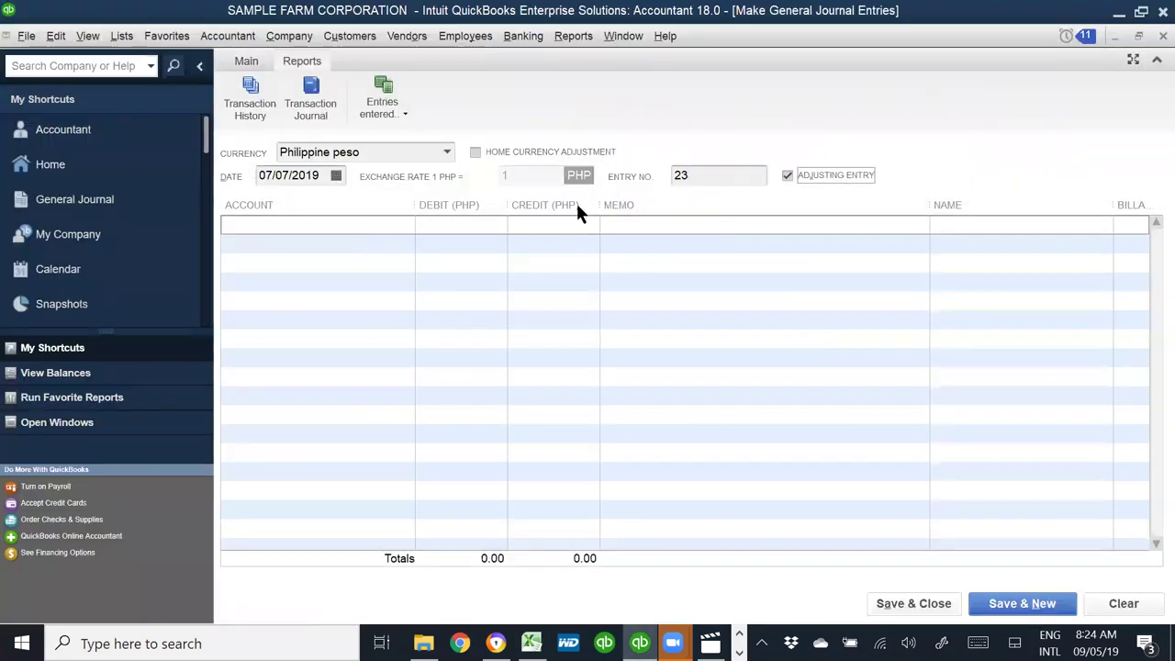
- Debit Biological Assets-Goats for 10,500.00 on the first line of the 07/07/2019 journal entry
{"action": "left_click", "coordinate": [339, 228]}
{"action": "type", "text": "Biolo"}
{"action": "key", "text": "Tab"}
{"action": "left_click", "coordinate": [404, 223]}
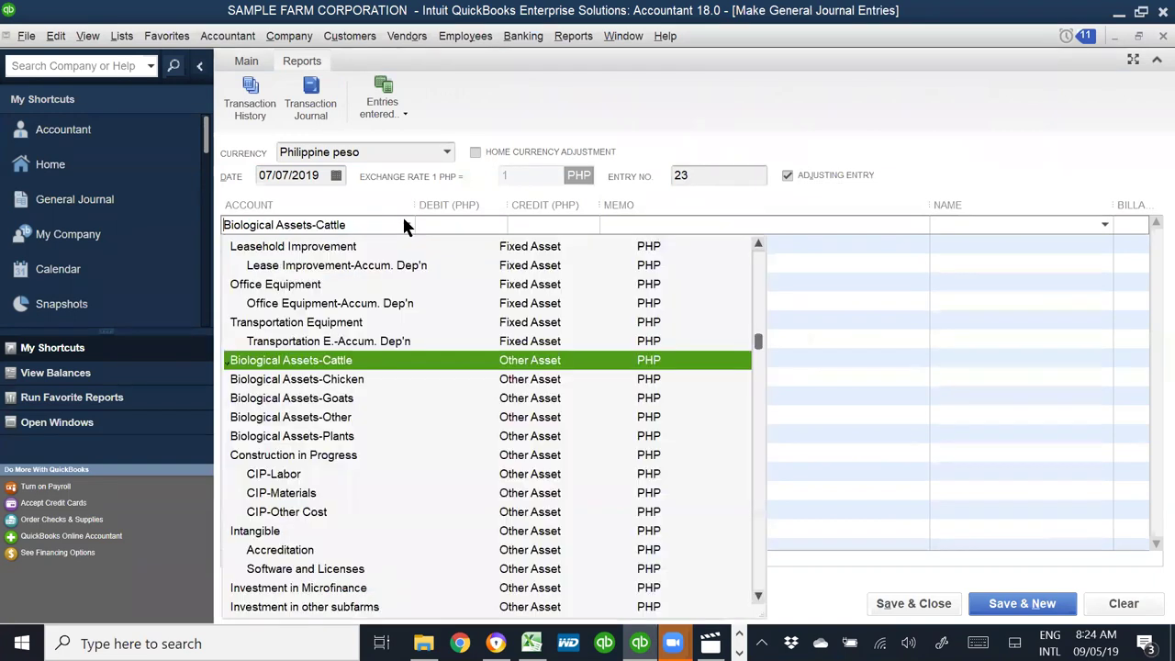
{"action": "left_click", "coordinate": [345, 400]}
{"action": "key", "text": "alt+Tab"}
{"action": "key", "text": "alt+Tab"}
{"action": "key", "text": "Tab"}
{"action": "type", "text": "10,5"}
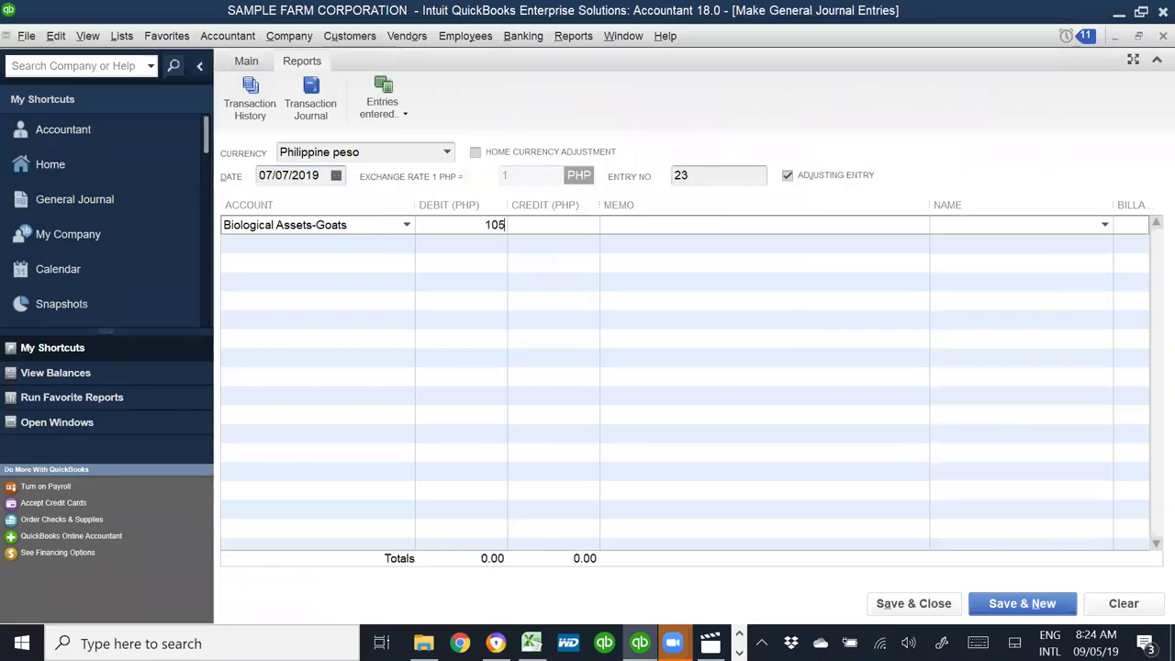
{"action": "type", "text": "00"}
{"action": "key", "text": "Tab"}
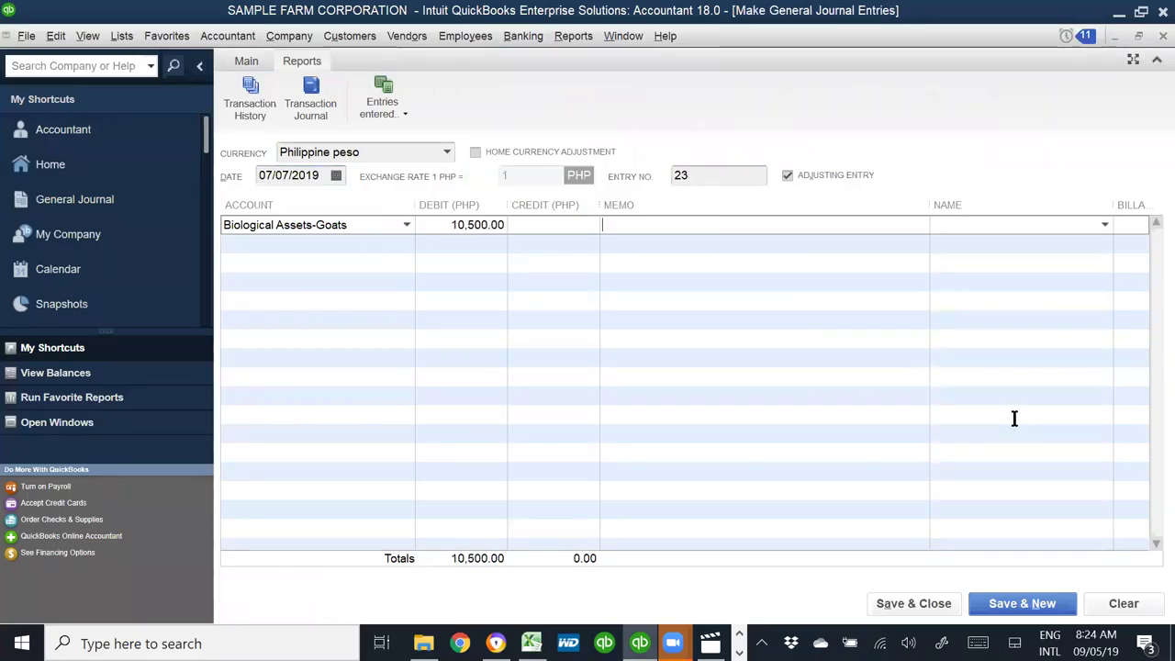
- Enter the memo "7kids born @ P1500" on the Biological Assets-Goats line
{"action": "type", "text": "ds born"}
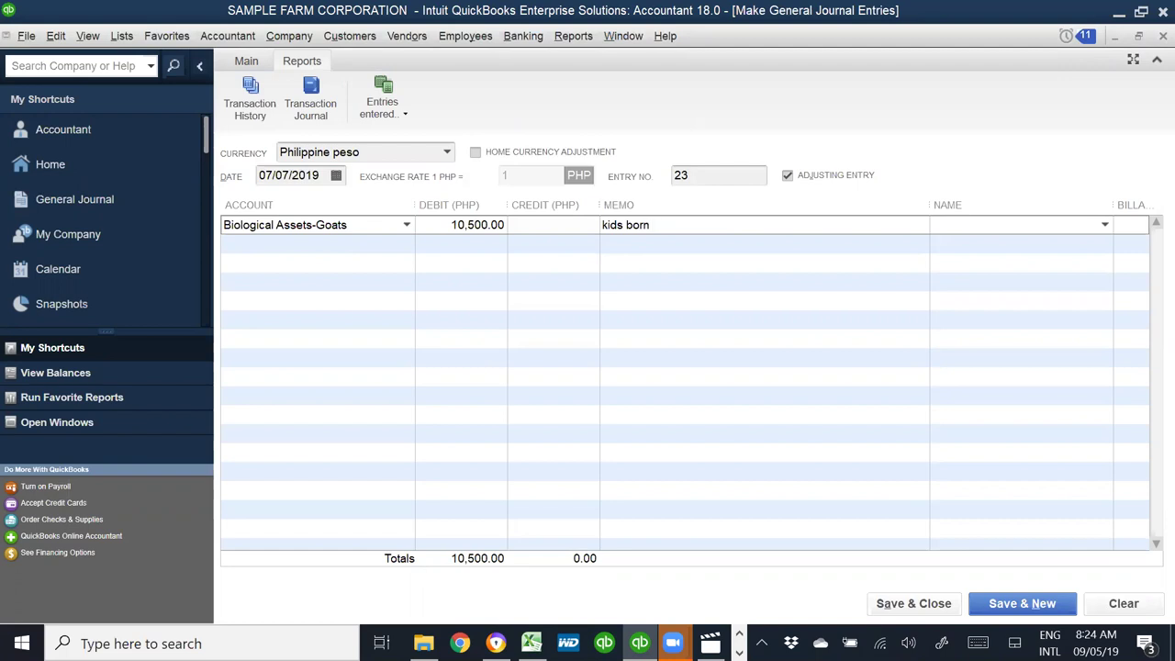
{"action": "key", "text": "BackSpace"}
{"action": "key", "text": "BackSpace"}
{"action": "key", "text": "BackSpace"}
{"action": "key", "text": "BackSpace"}
{"action": "key", "text": "BackSpace"}
{"action": "key", "text": "BackSpace"}
{"action": "key", "text": "BackSpace"}
{"action": "key", "text": "BackSpace"}
{"action": "key", "text": "BackSpace"}
{"action": "type", "text": "7kids born @ P150"}
{"action": "key", "text": "Tab"}
{"action": "key", "text": "Tab"}
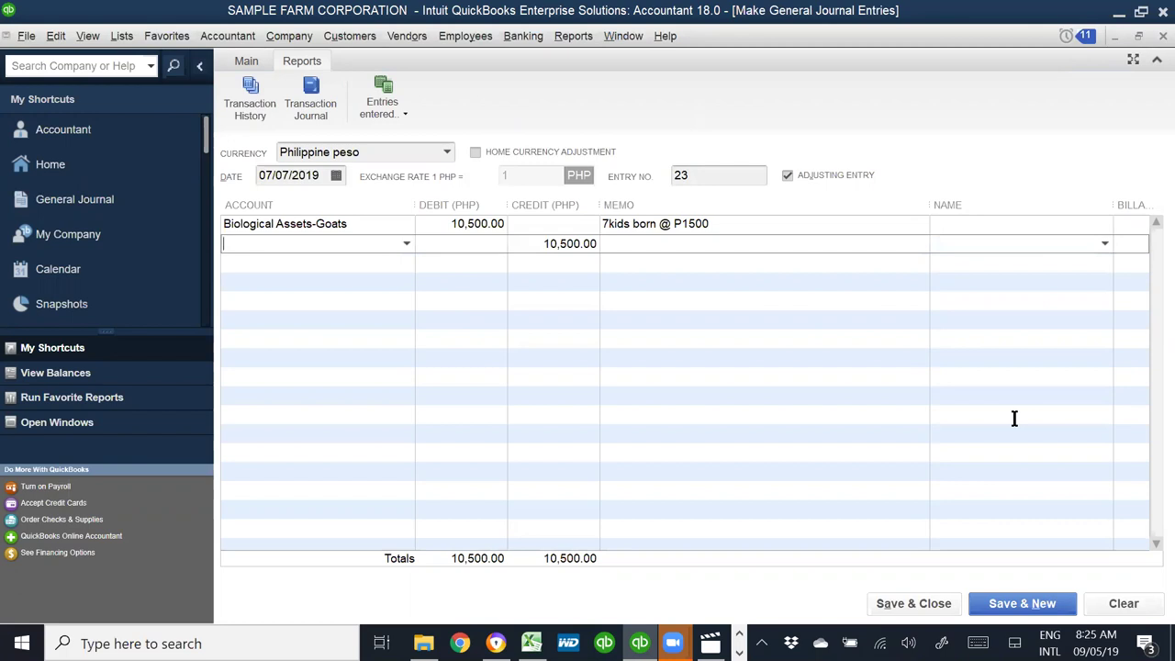
- Credit Gain from initial recog. of BA for 5,250.00 on the second line, with the memo "50% share"
{"action": "type", "text": "Gain from change in FV of BA"}
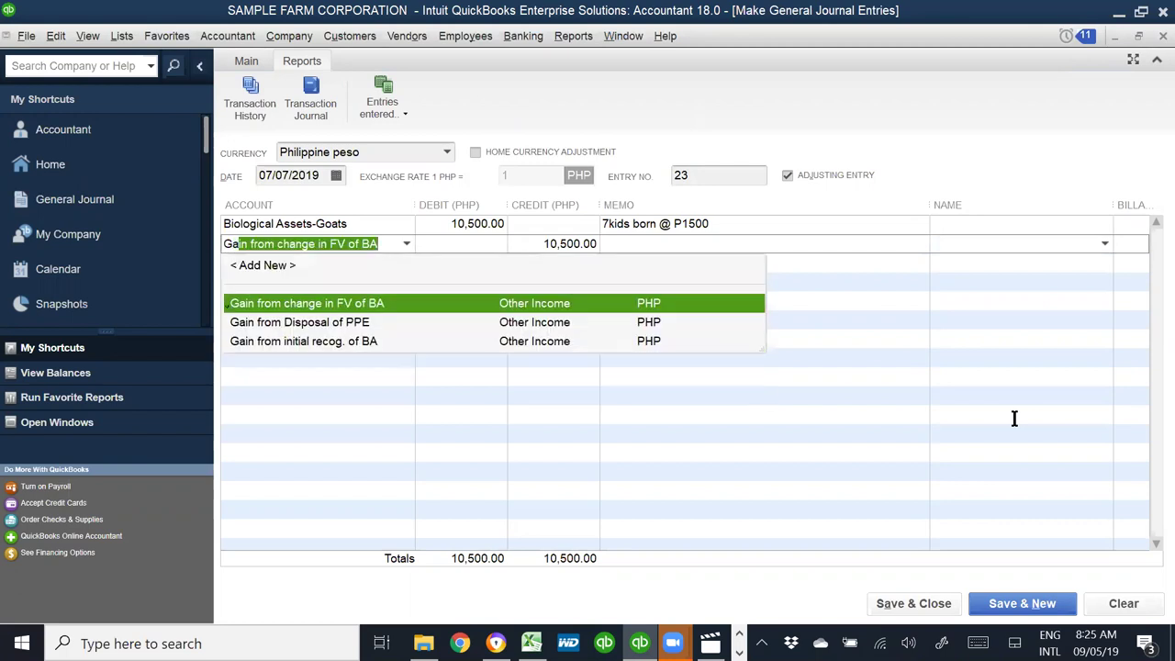
{"action": "left_click", "coordinate": [338, 341]}
{"action": "left_click", "coordinate": [474, 244]}
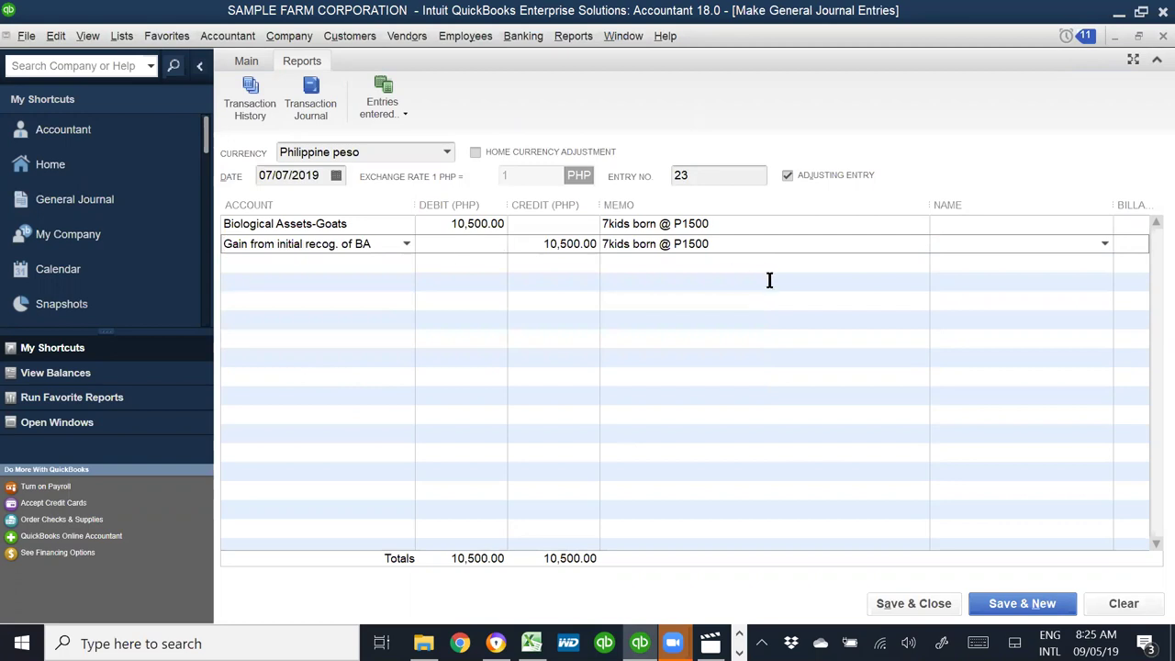
{"action": "key", "text": "Tab"}
{"action": "key", "text": "alt+Tab"}
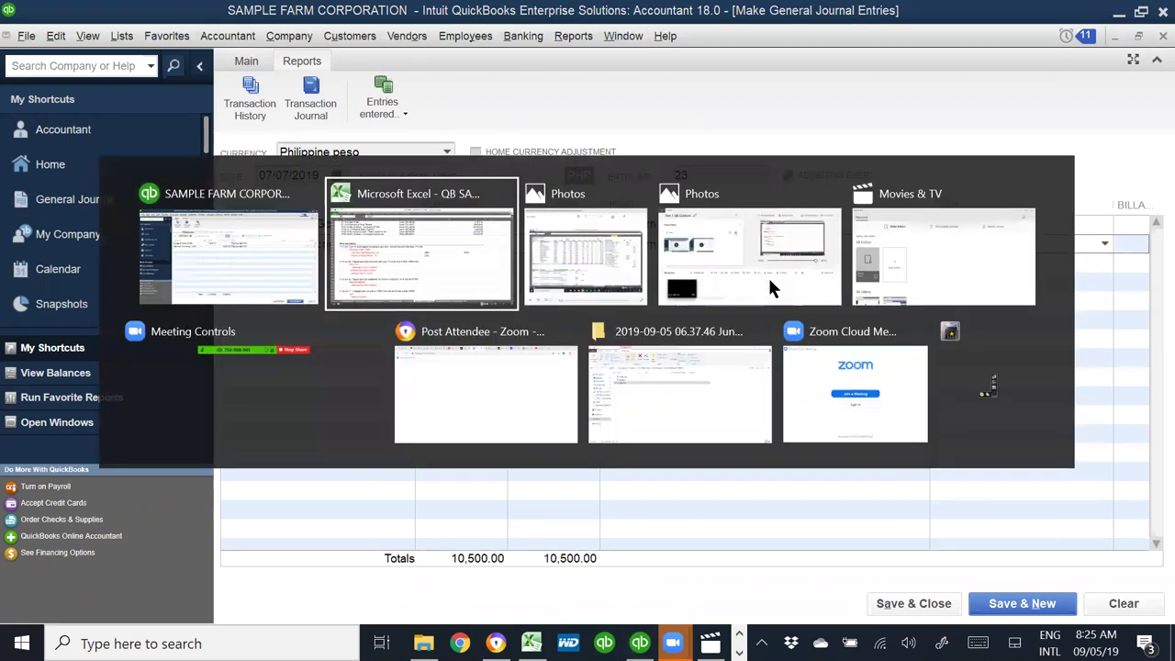
{"action": "key", "text": "alt+Tab"}
{"action": "type", "text": "5250"}
{"action": "key", "text": "Tab"}
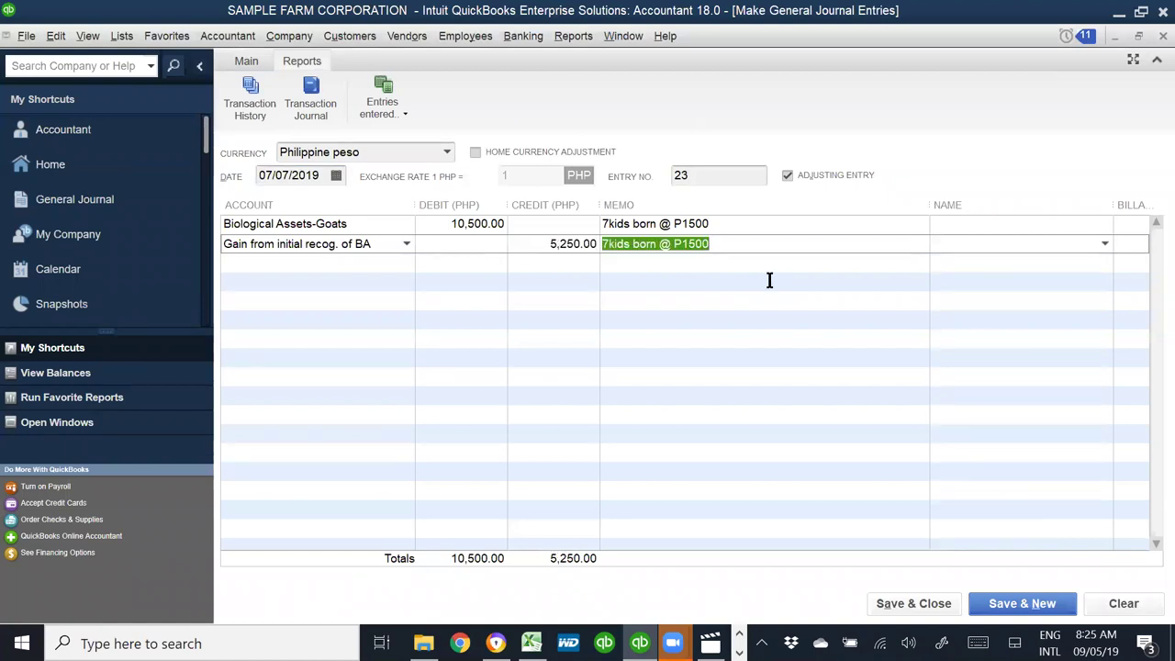
{"action": "type", "text": "50% share"}
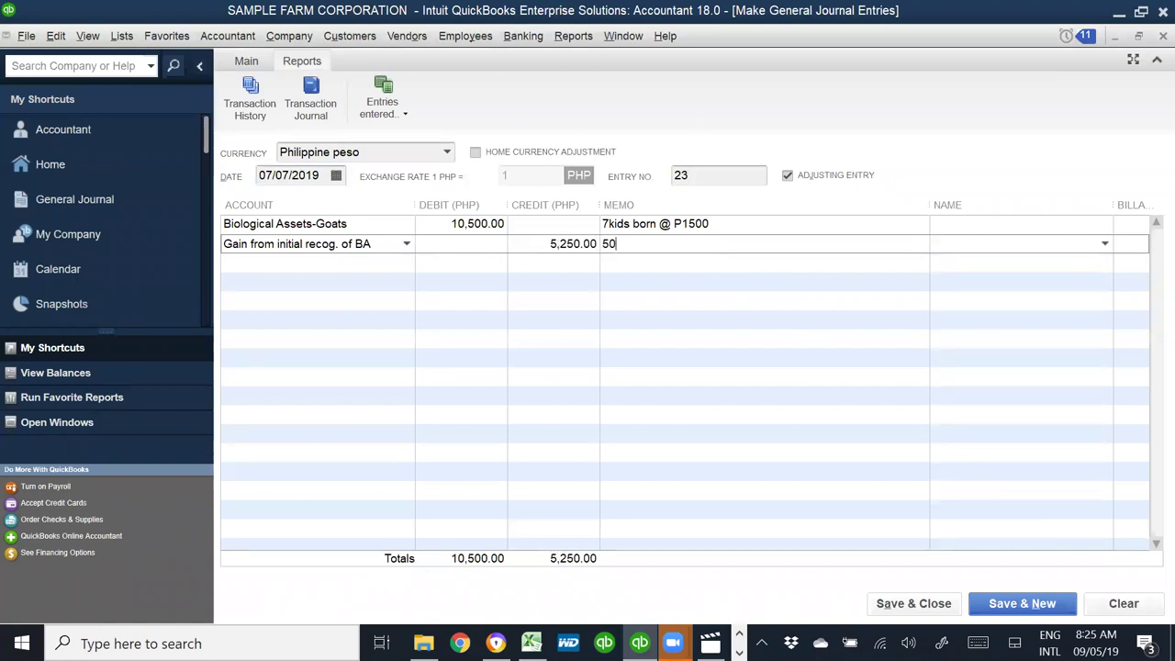
{"action": "key", "text": "Tab"}
{"action": "key", "text": "Tab"}
- Credit 5,250.00 to Payable to Paiwi Partners on the third line, then save the entry and open a new one
{"action": "key", "text": "alt+Tab"}
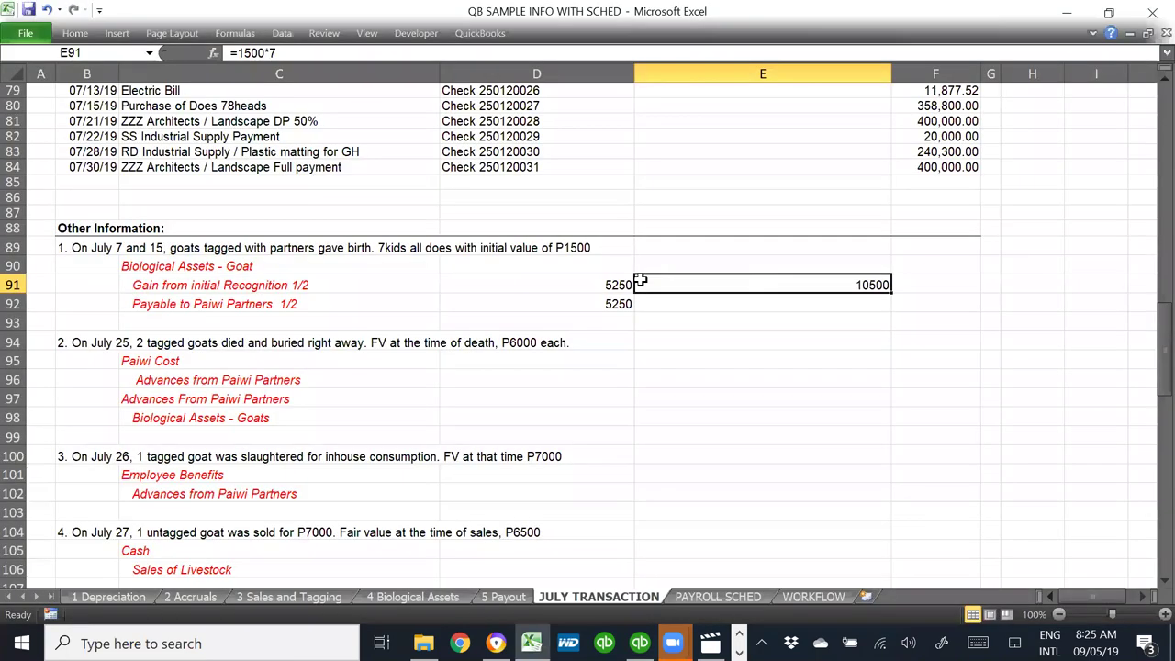
{"action": "key", "text": "alt+Tab"}
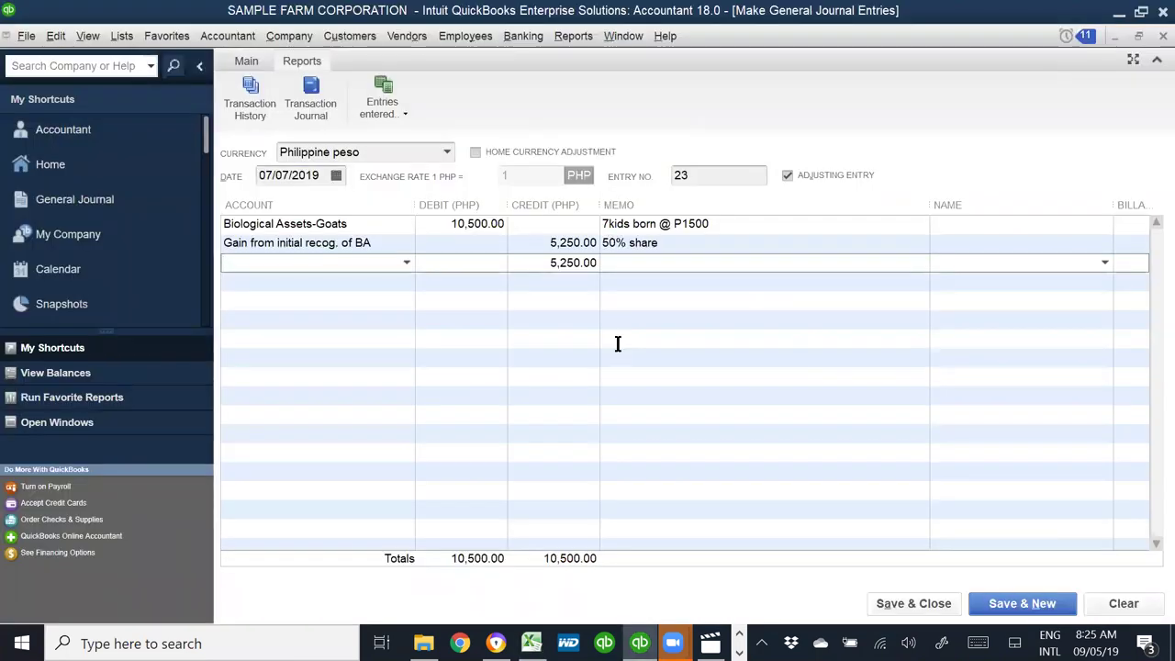
{"action": "type", "text": "Payable to Paiwi Partners"}
{"action": "key", "text": "Tab"}
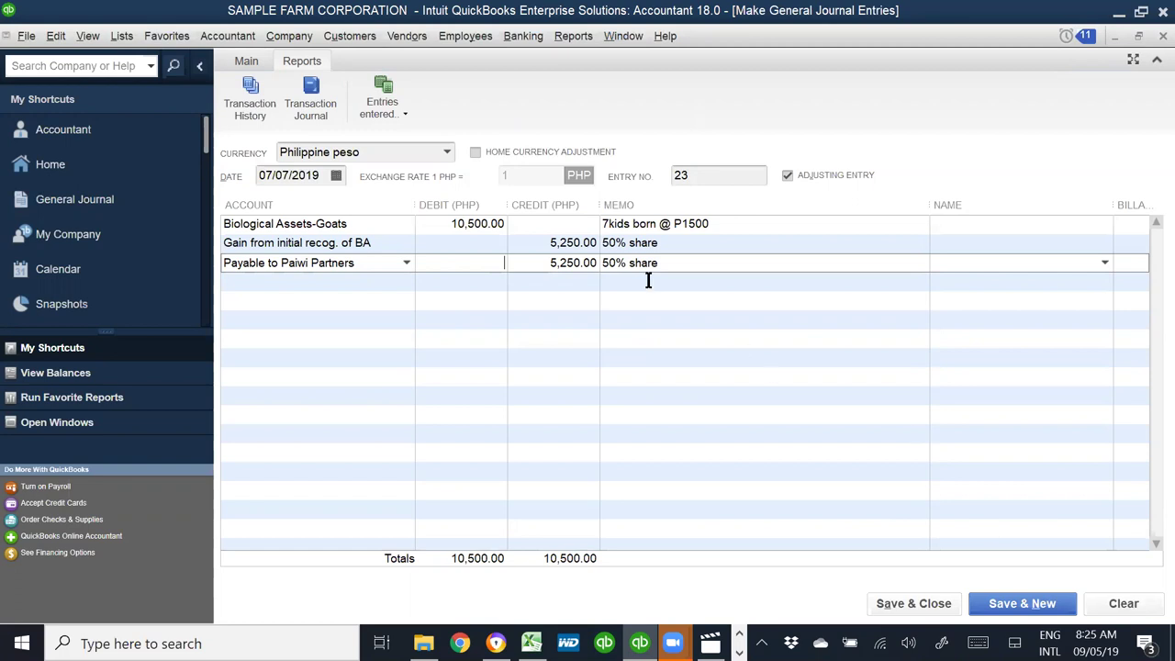
{"action": "left_click", "coordinate": [1033, 603]}
- Switch to the July transaction sheet in Excel and review the two entry pairs for the tagged goats that died on July 25
{"action": "key", "text": "alt+Tab"}
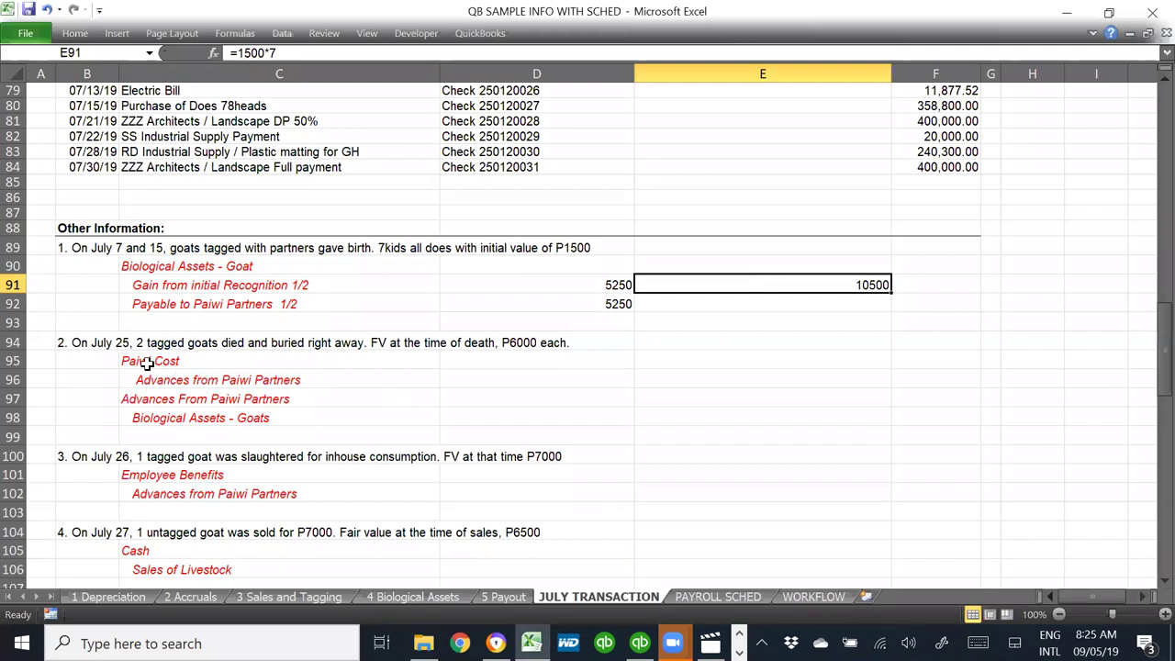
{"action": "left_click", "coordinate": [116, 361]}
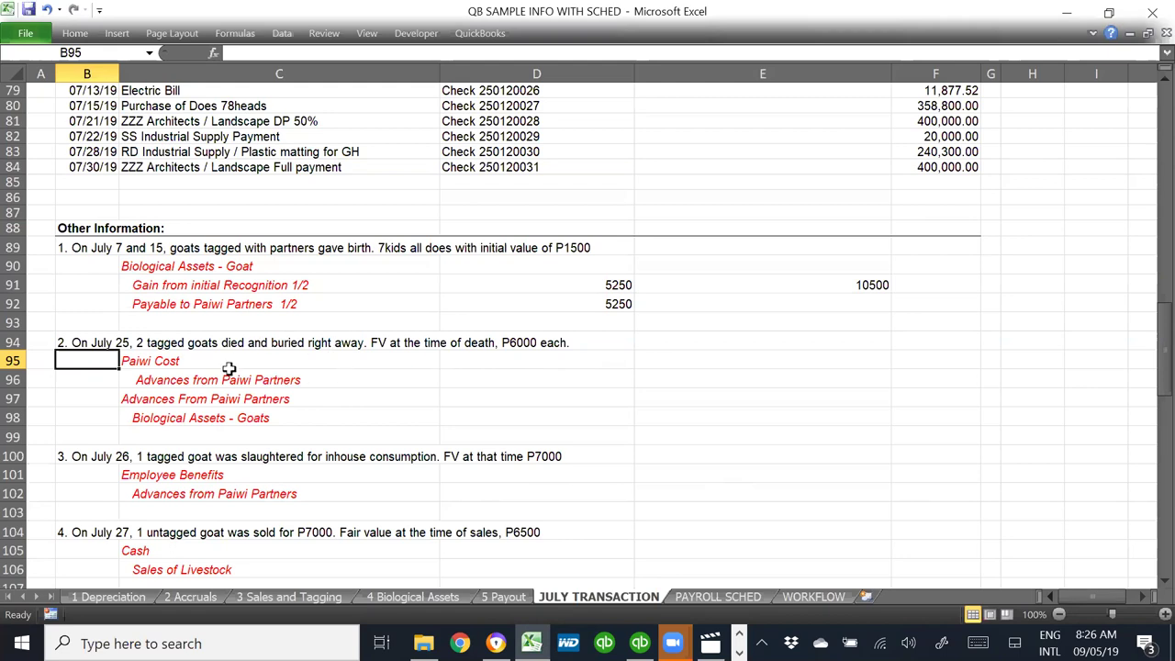
{"action": "left_click", "coordinate": [525, 347]}
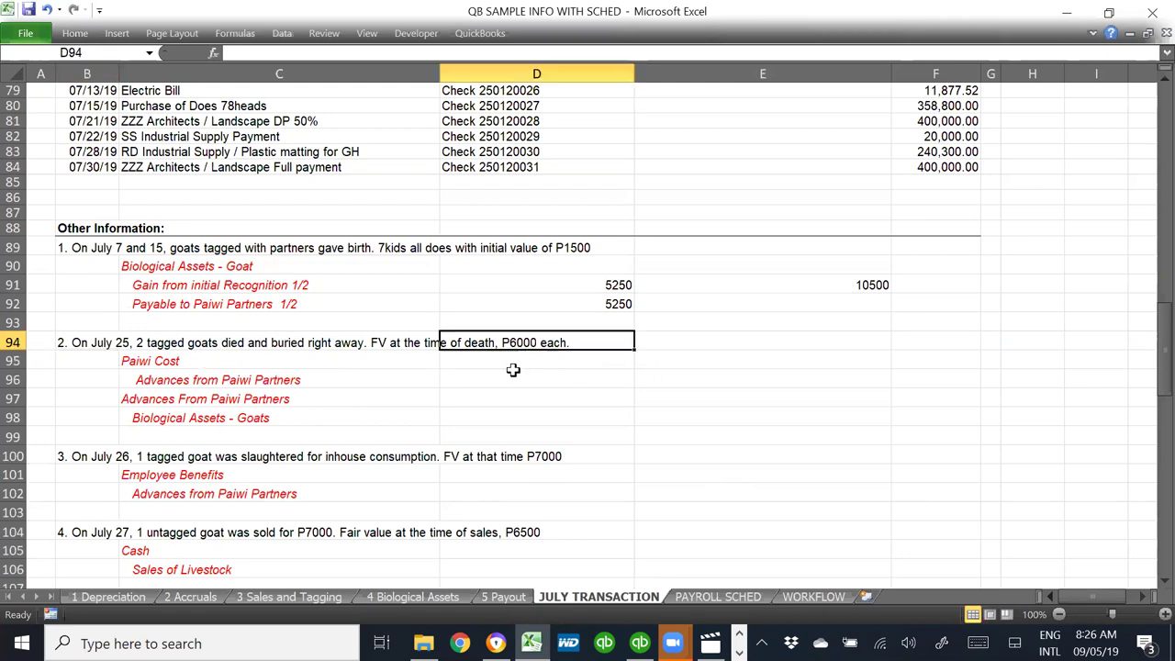
{"action": "left_click", "coordinate": [157, 361]}
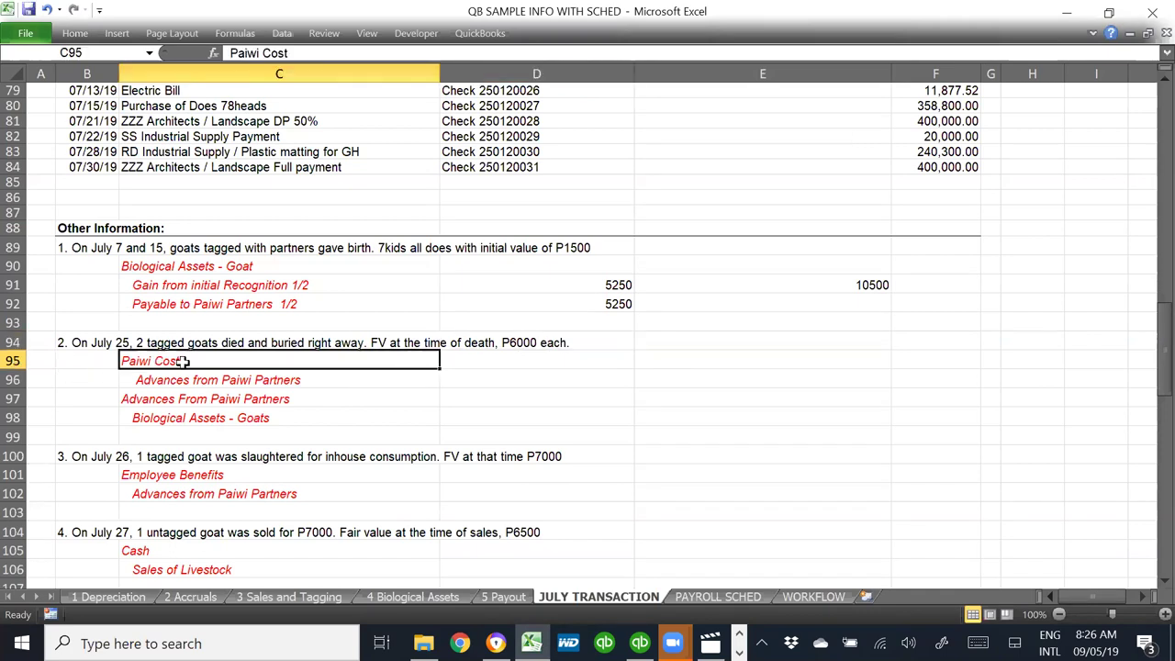
{"action": "left_click", "coordinate": [289, 382]}
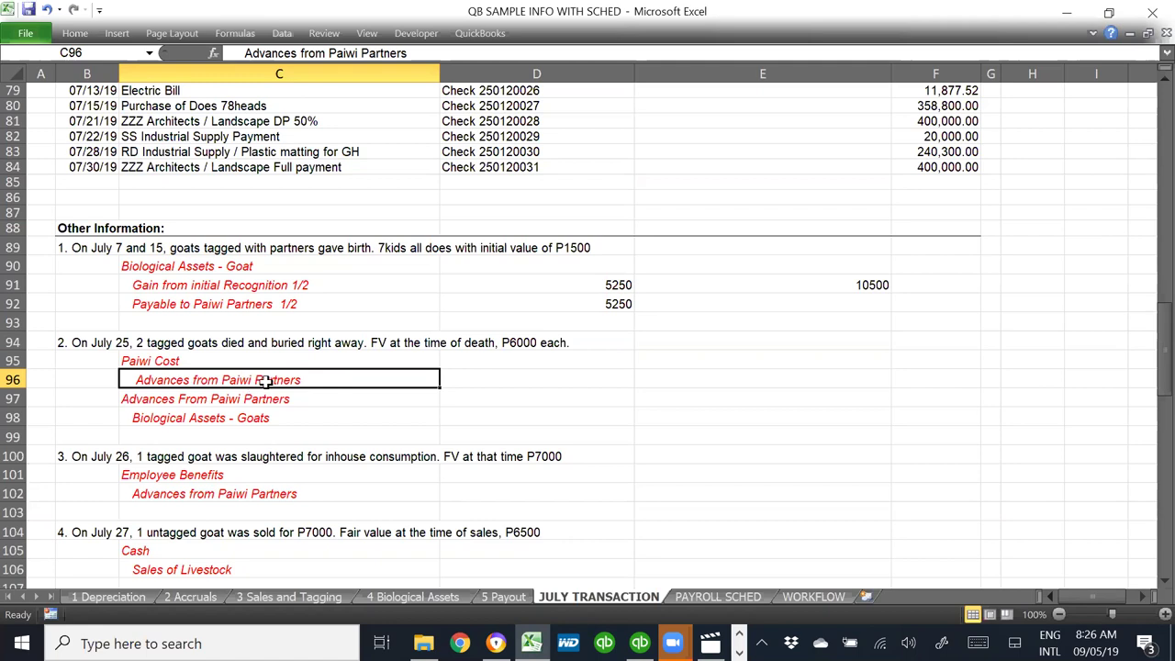
{"action": "left_click", "coordinate": [145, 359]}
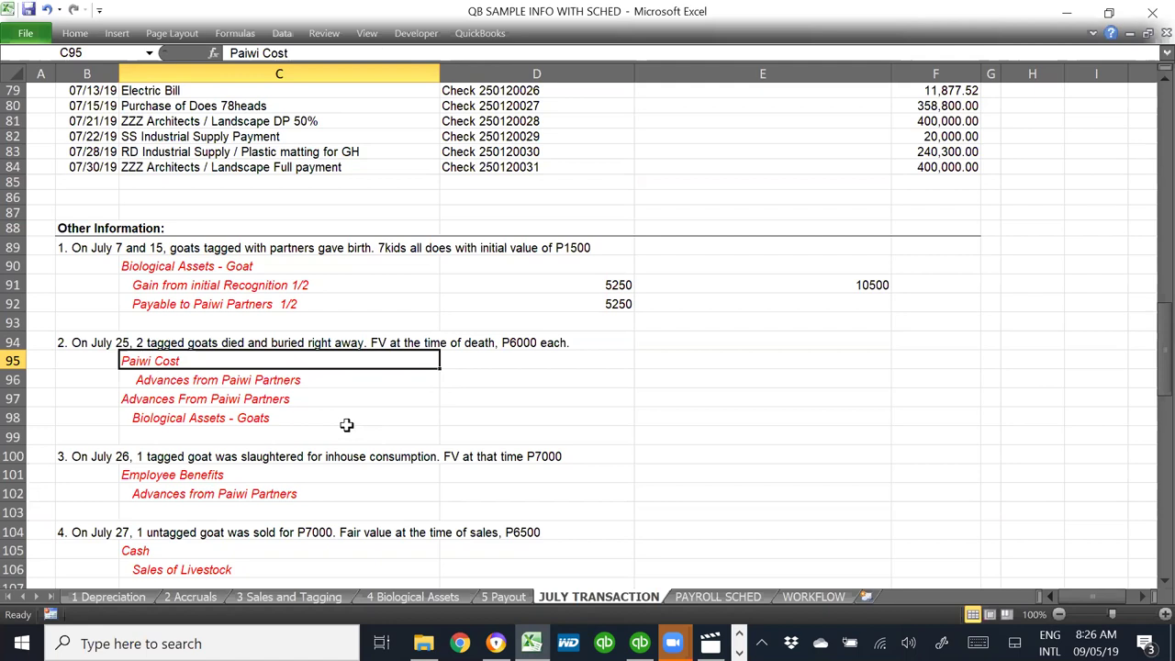
{"action": "left_click", "coordinate": [144, 402]}
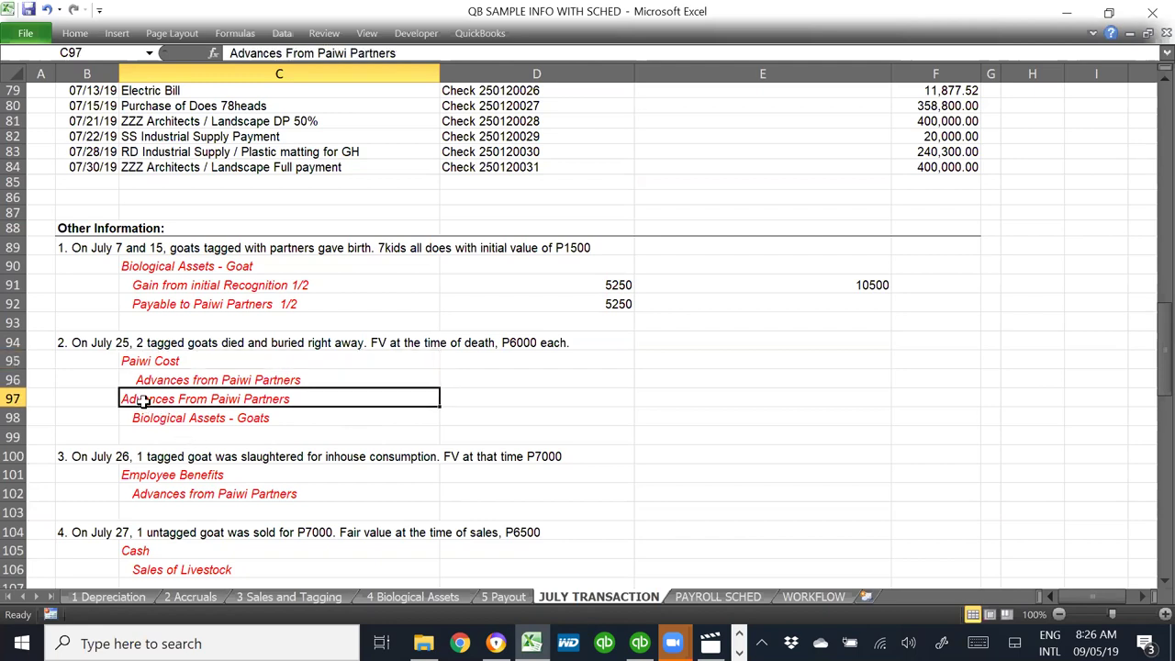
{"action": "left_click", "coordinate": [152, 418]}
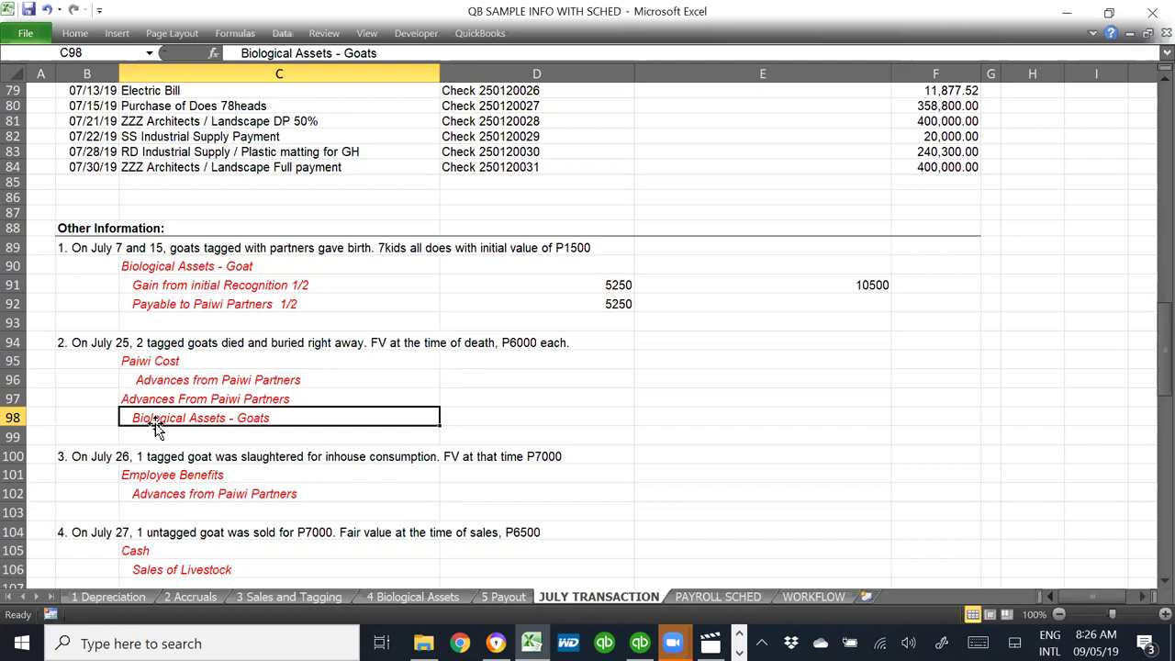
{"action": "left_click_drag", "start_coordinate": [314, 365], "coordinate": [312, 384]}
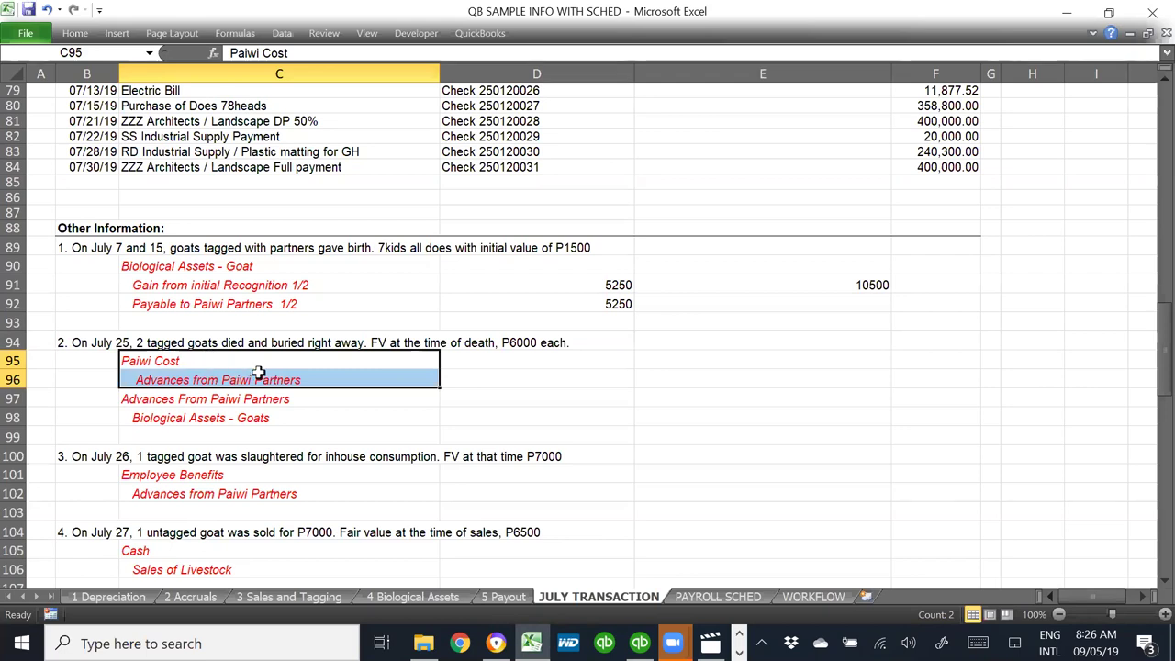
{"action": "left_click", "coordinate": [128, 400]}
{"action": "left_click_drag", "start_coordinate": [130, 400], "coordinate": [230, 415]}
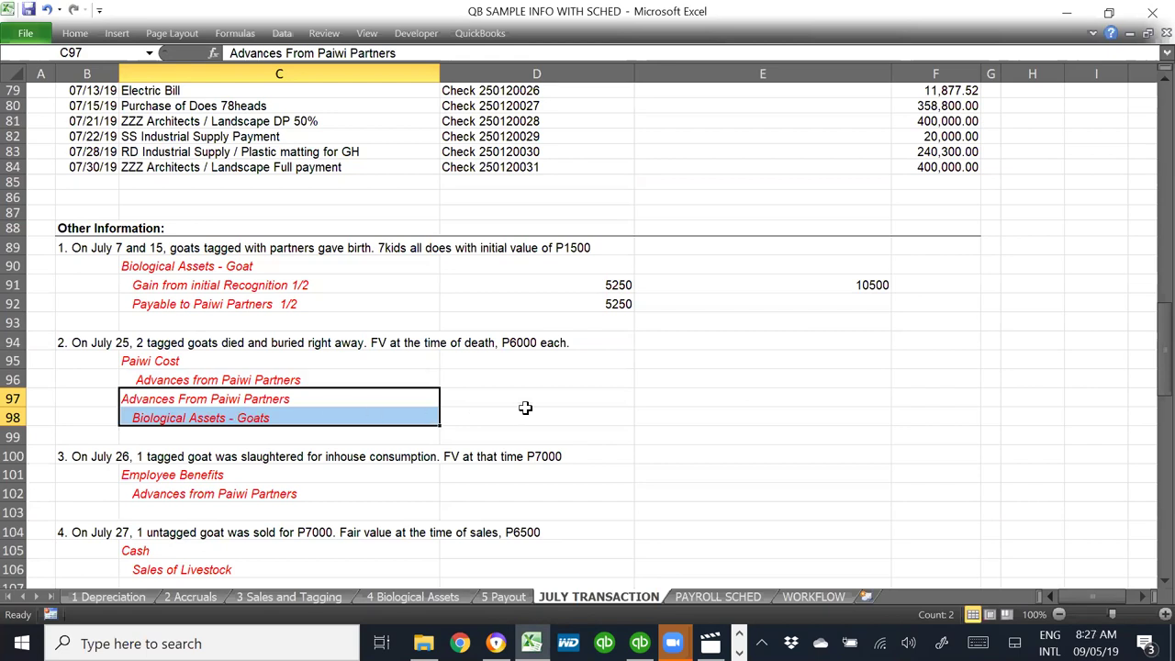
{"action": "left_click_drag", "start_coordinate": [151, 362], "coordinate": [295, 377]}
- Switch to QuickBooks and date the new general journal entry 07/25/2019
{"action": "key", "text": "alt+Tab"}
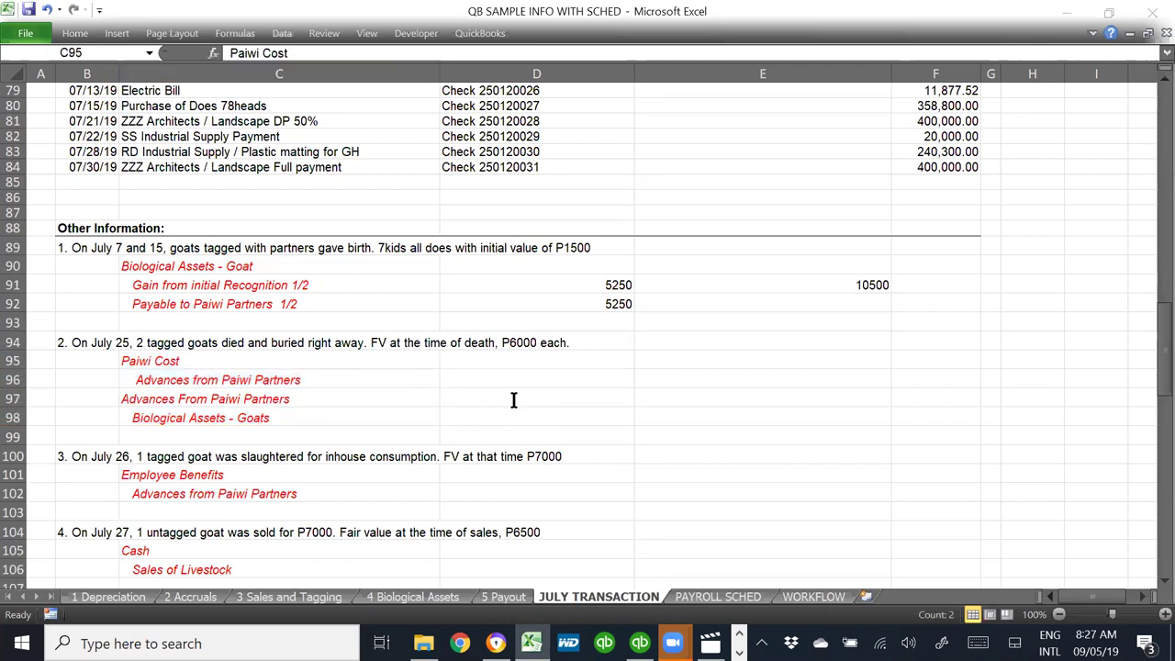
{"action": "key", "text": "alt+Tab"}
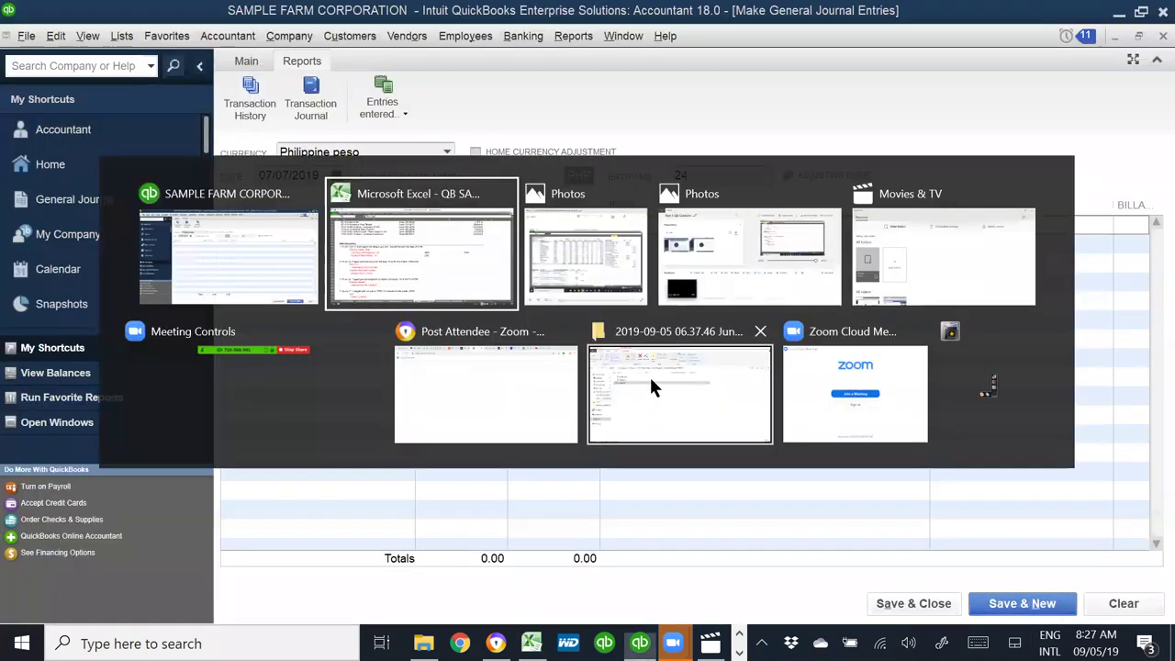
{"action": "key", "text": "alt+Tab"}
{"action": "left_click_drag", "start_coordinate": [321, 175], "coordinate": [240, 176]}
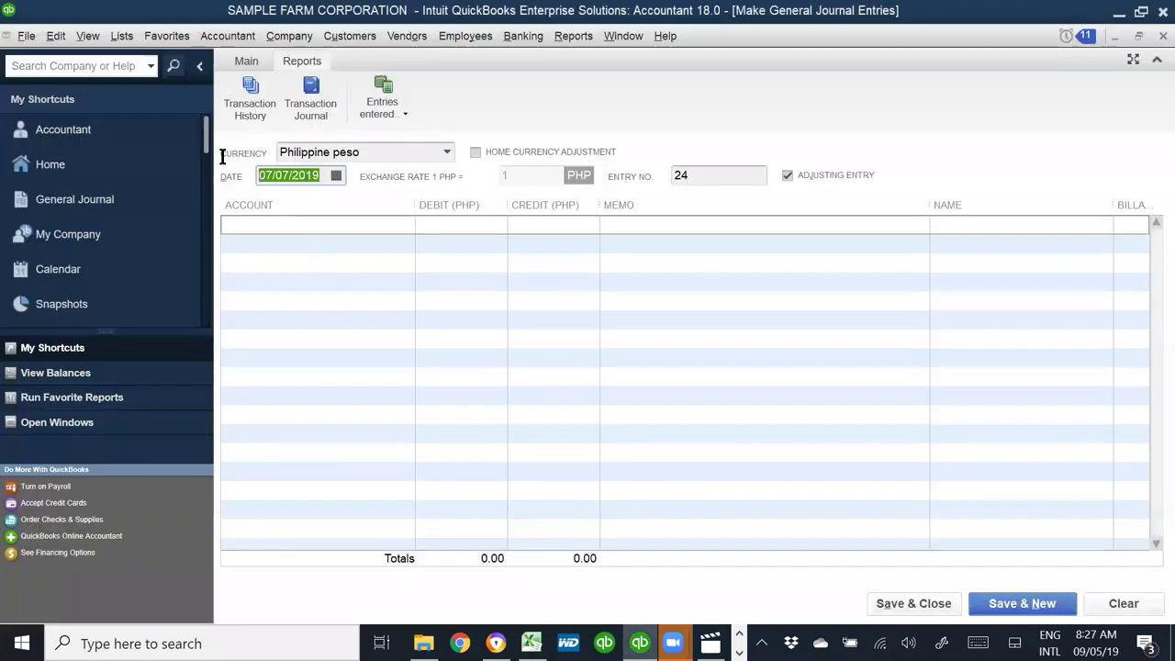
{"action": "type", "text": "07/25/2019"}
{"action": "key", "text": "Tab"}
{"action": "key", "text": "Tab"}
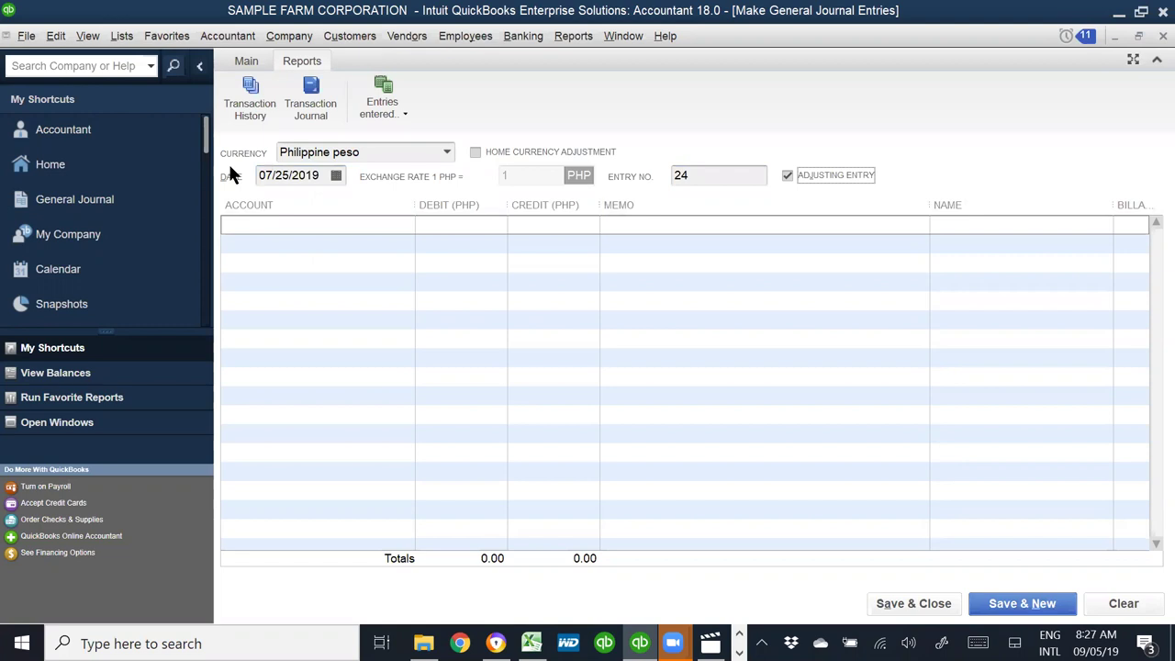
- Debit Paiwi Cost under Cost of Services for 12,000.00 on the first line of the entry
{"action": "key", "text": "Tab"}
{"action": "type", "text": "Paiwi"}
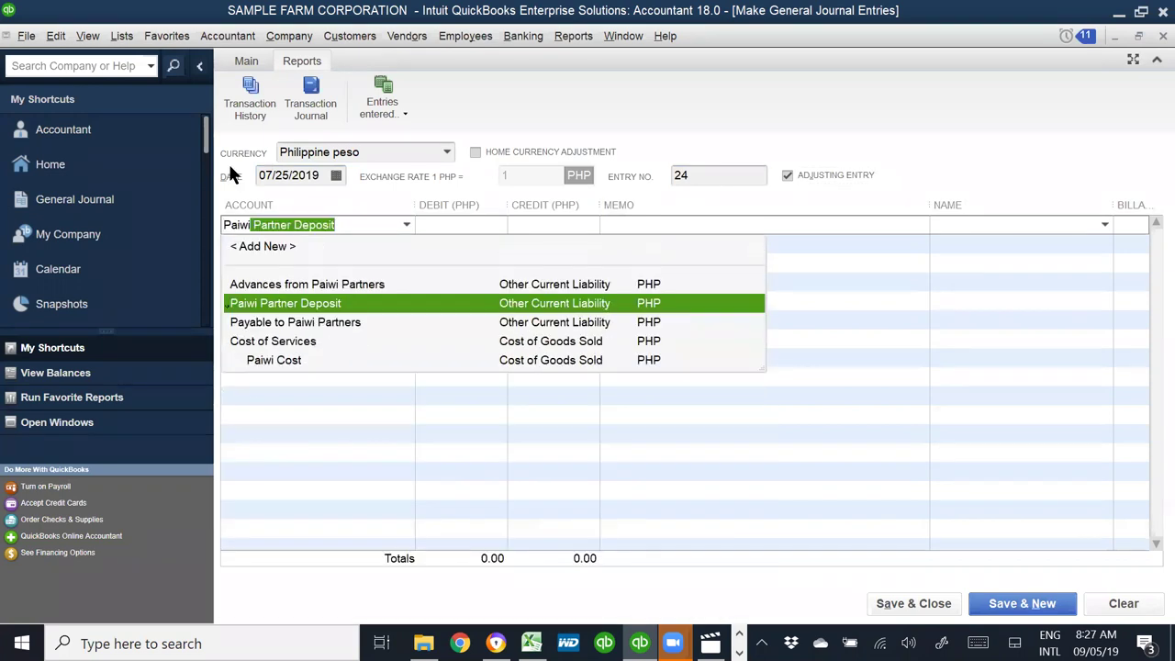
{"action": "key", "text": "Down"}
{"action": "key", "text": "Down"}
{"action": "key", "text": "Down"}
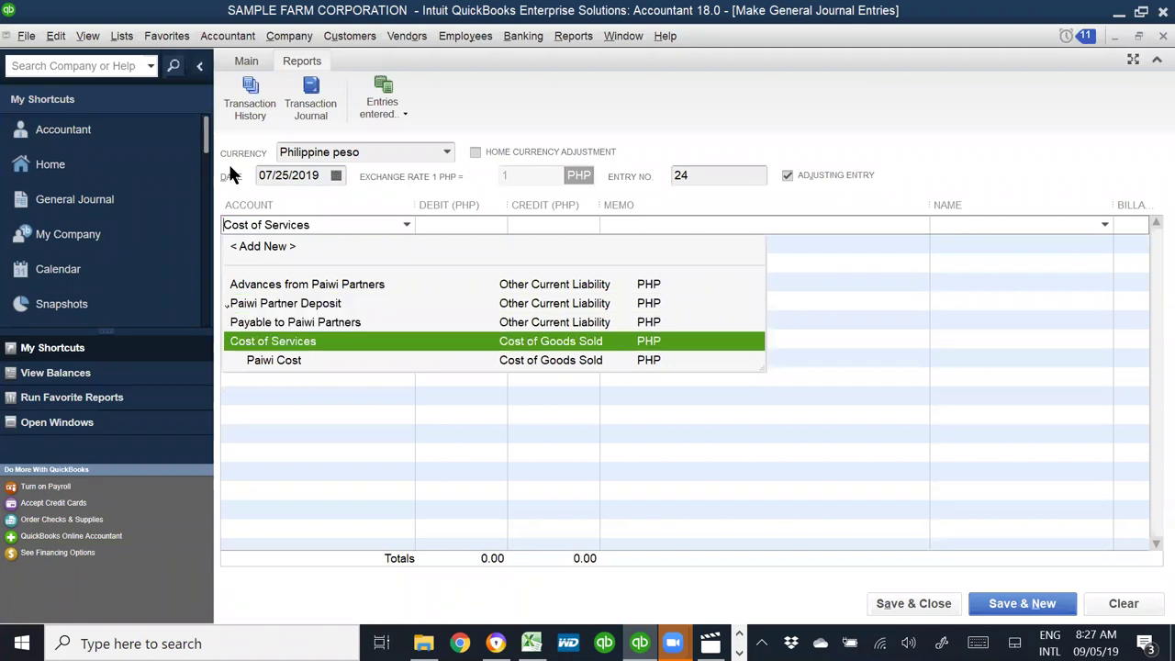
{"action": "key", "text": "Return"}
{"action": "key", "text": "alt+Tab"}
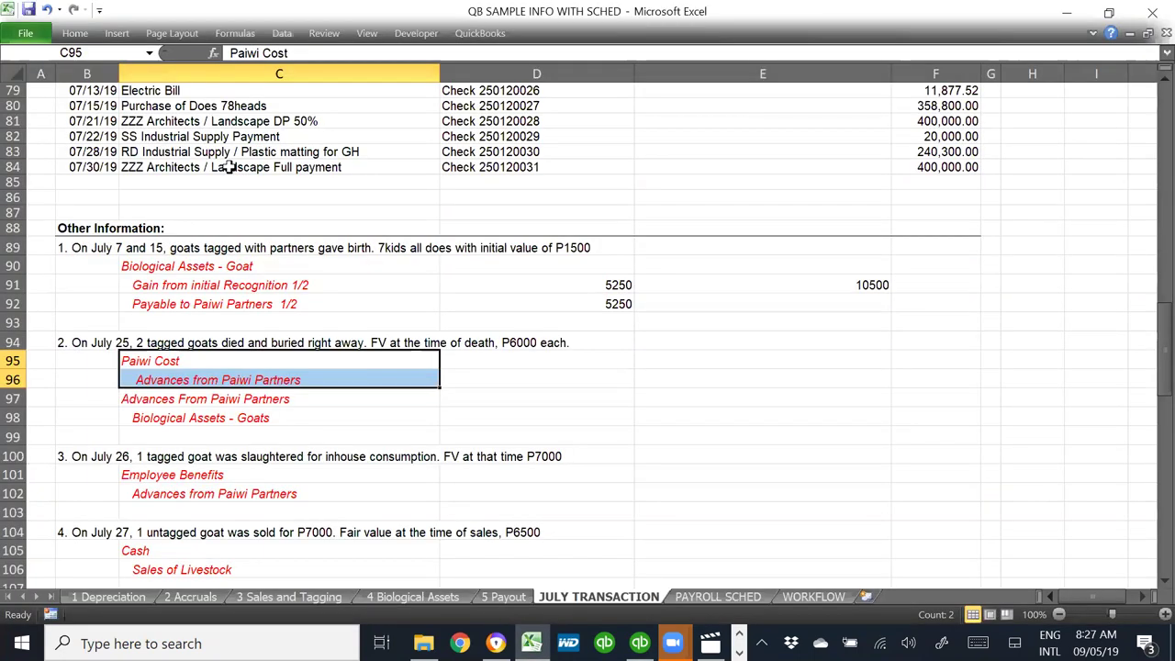
{"action": "key", "text": "alt+Tab"}
{"action": "type", "text": "215"}
{"action": "key", "text": "BackSpace"}
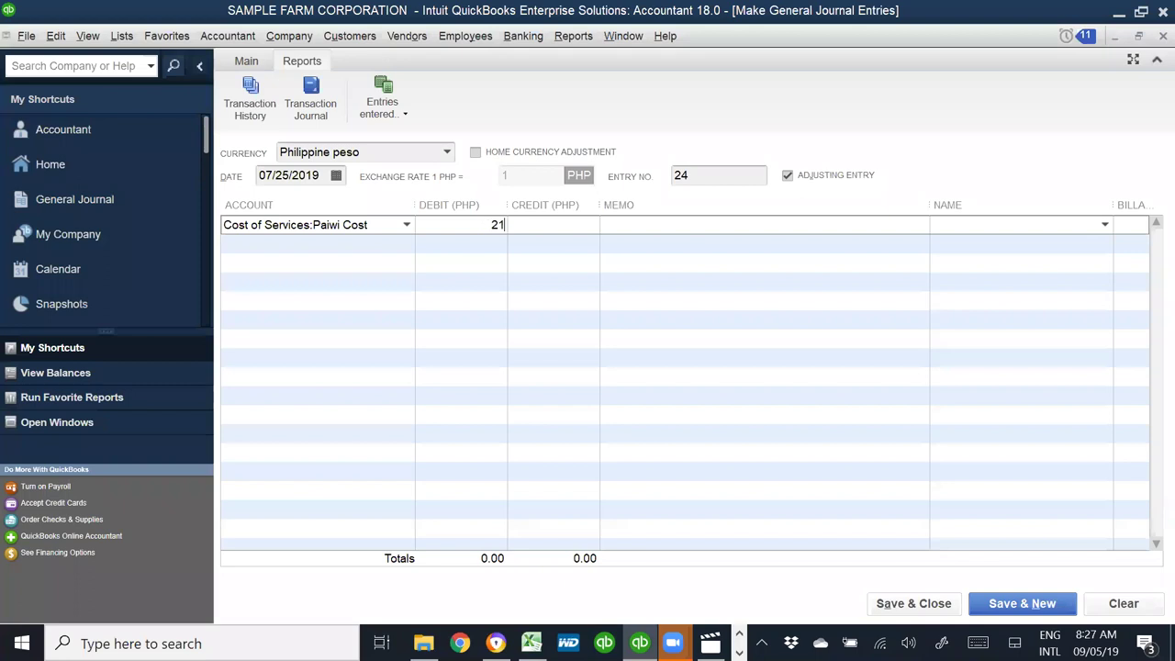
{"action": "type", "text": "2000"}
{"action": "key", "text": "Tab"}
- Enter the memo "2 tagged goats died and buried" on the Paiwi Cost line
{"action": "type", "text": "Tagged"}
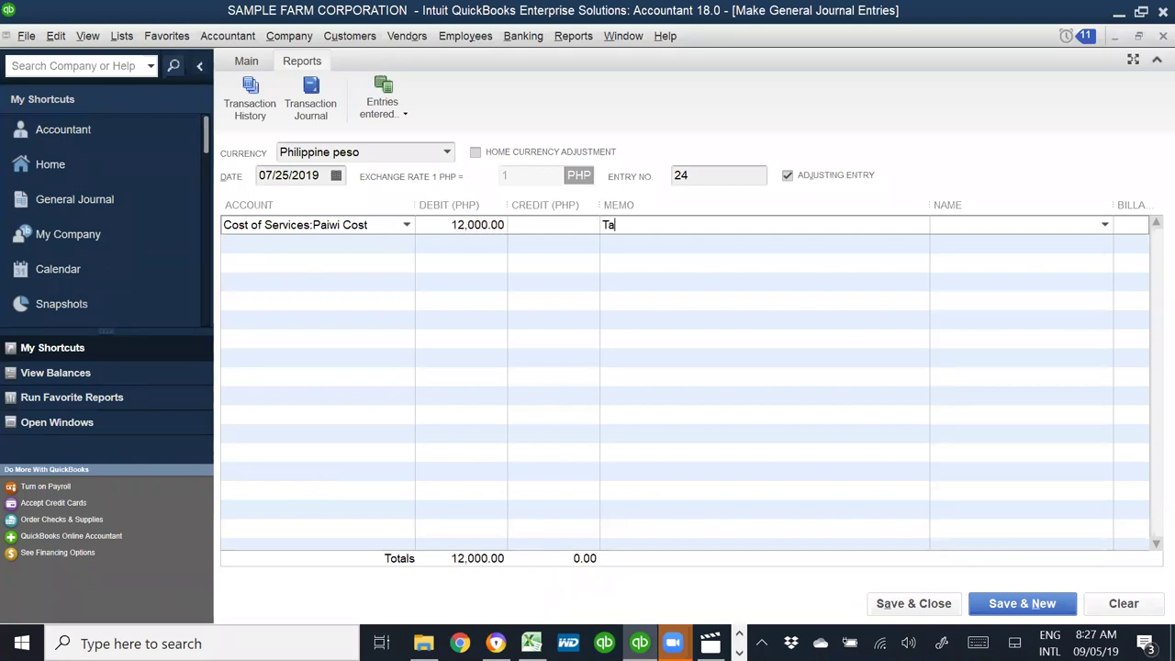
{"action": "key", "text": "BackSpace"}
{"action": "key", "text": "BackSpace"}
{"action": "key", "text": "BackSpace"}
{"action": "key", "text": "BackSpace"}
{"action": "key", "text": "BackSpace"}
{"action": "key", "text": "BackSpace"}
{"action": "key", "text": "BackSpace"}
{"action": "type", "text": "2 tagged goats died and buried"}
{"action": "key", "text": "Tab"}
{"action": "key", "text": "Tab"}
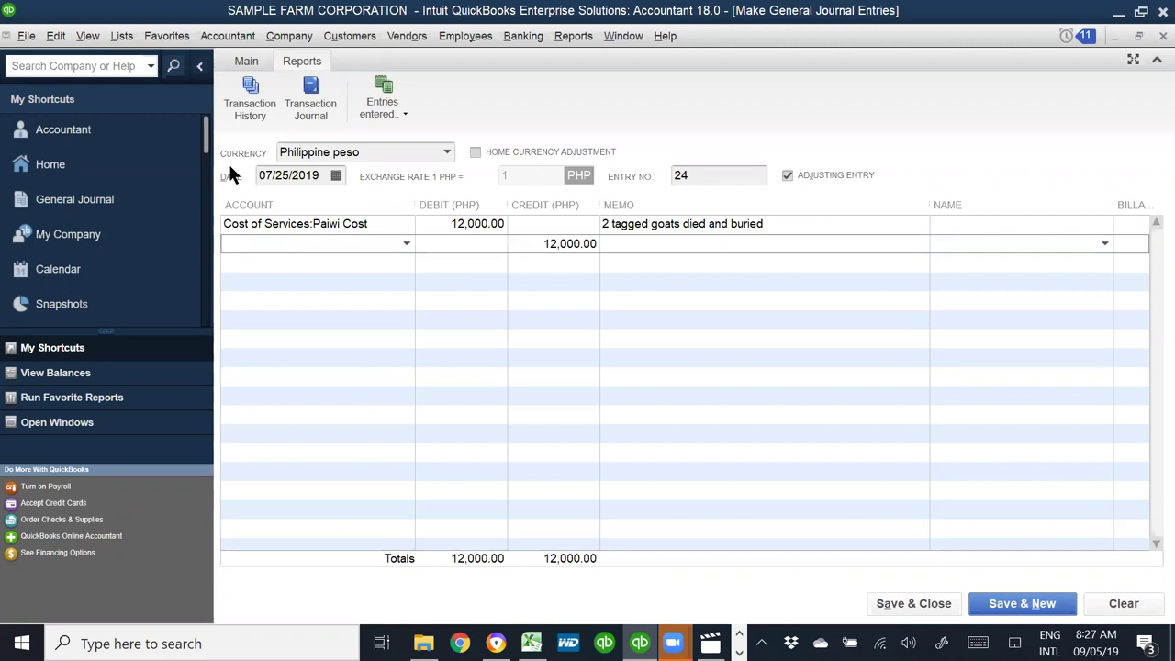
- Credit Advances from Paiwi Partners for 12,000.00 on the second line of the entry
{"action": "type", "text": "Advances from Paiwi Partners"}
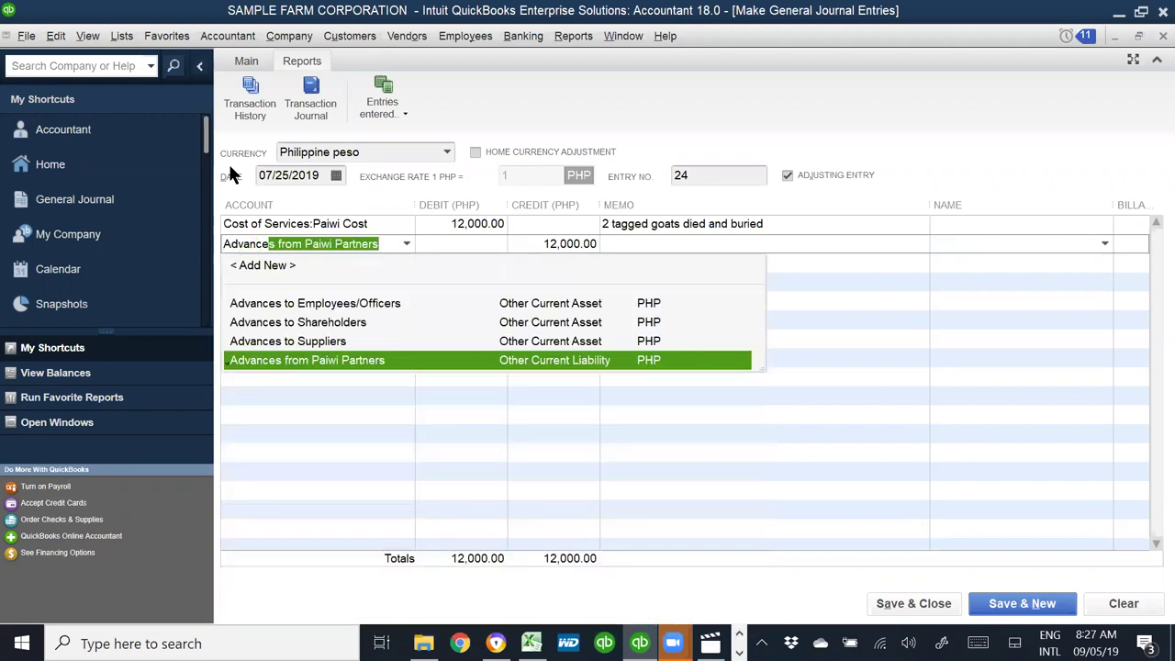
{"action": "key", "text": "Tab"}
{"action": "key", "text": "Tab"}
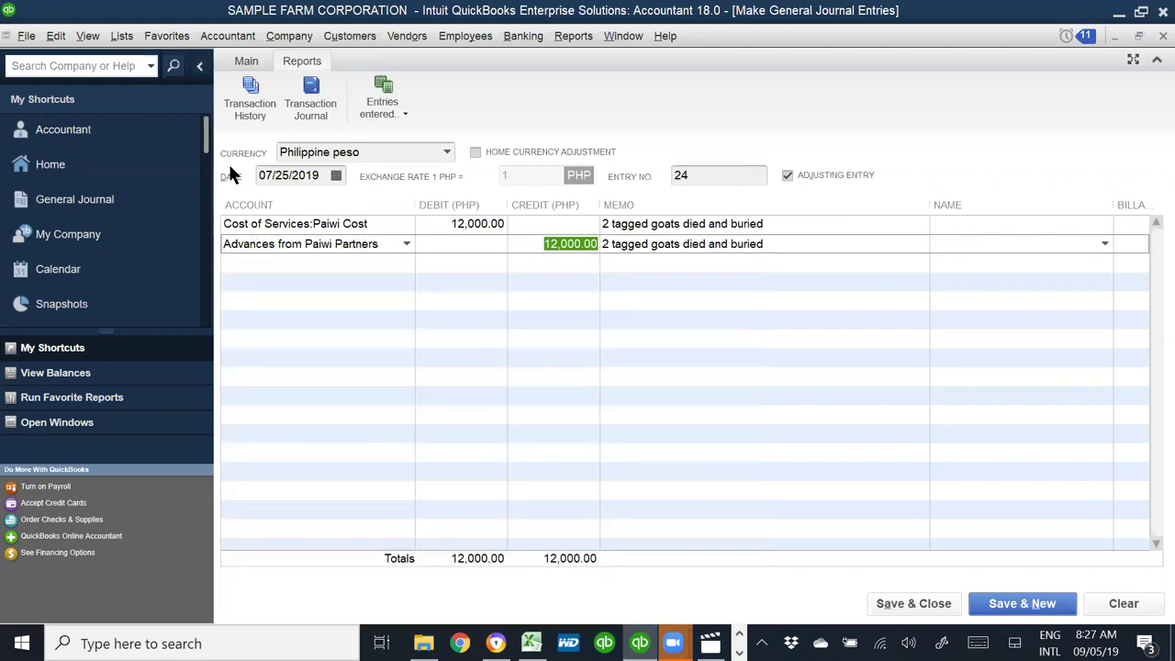
- Save the goat deaths entry, start a new journal entry, and switch to item 3 in Excel's July Transaction sheet
{"action": "left_click", "coordinate": [1024, 604]}
{"action": "key", "text": "alt+Tab"}
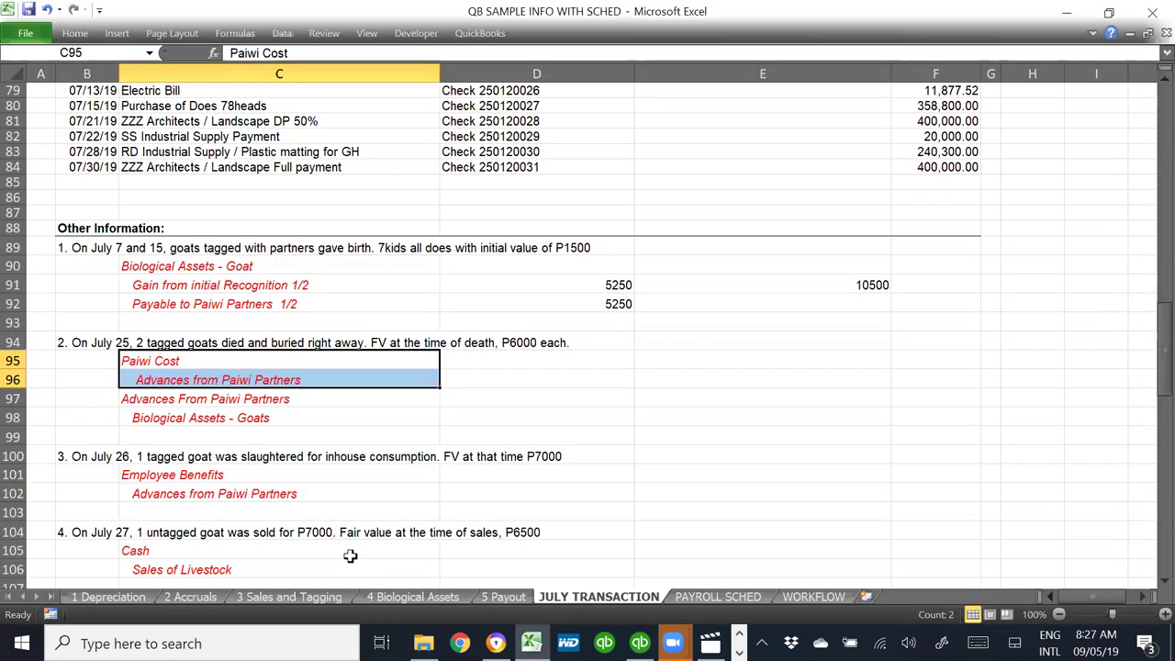
{"action": "scroll", "coordinate": [393, 506], "scroll_direction": "down", "scroll_amount": 2}
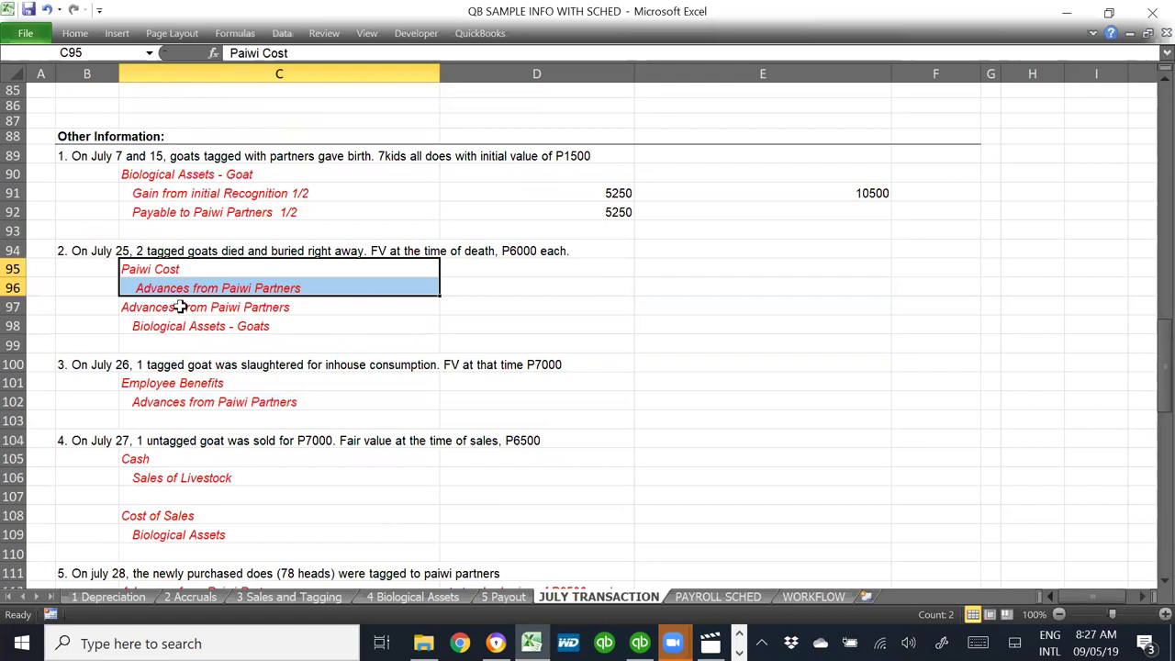
{"action": "left_click", "coordinate": [176, 366]}
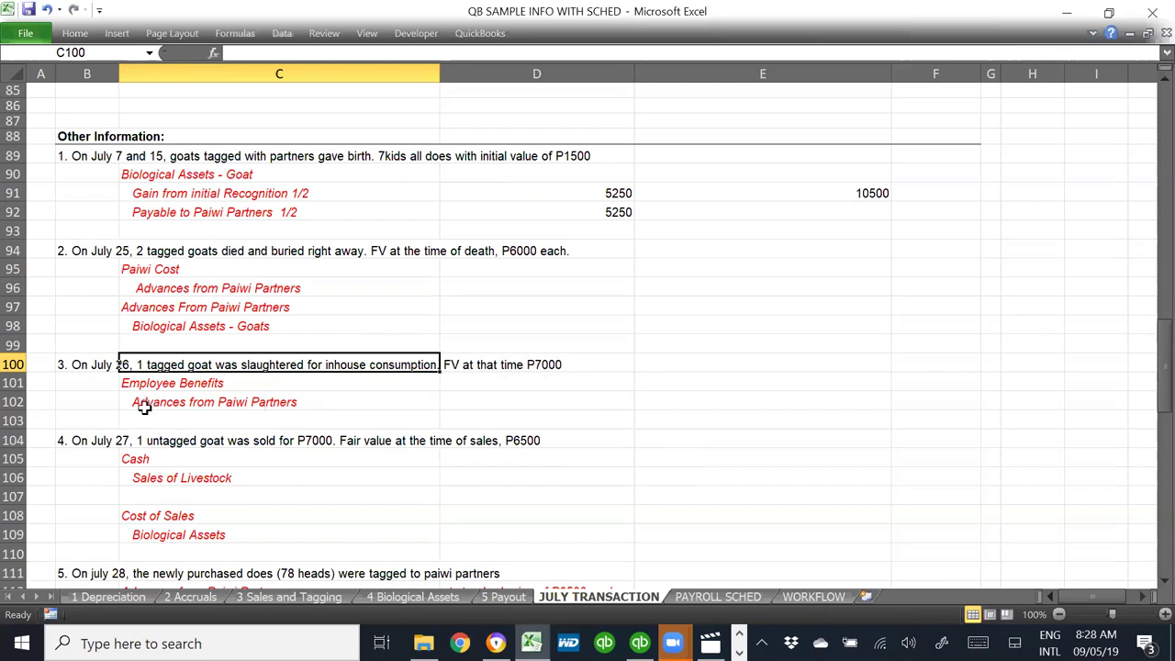
- Review the debit and credit accounts listed for item 3, the tagged goat slaughtered on July 26
{"action": "left_click", "coordinate": [129, 384]}
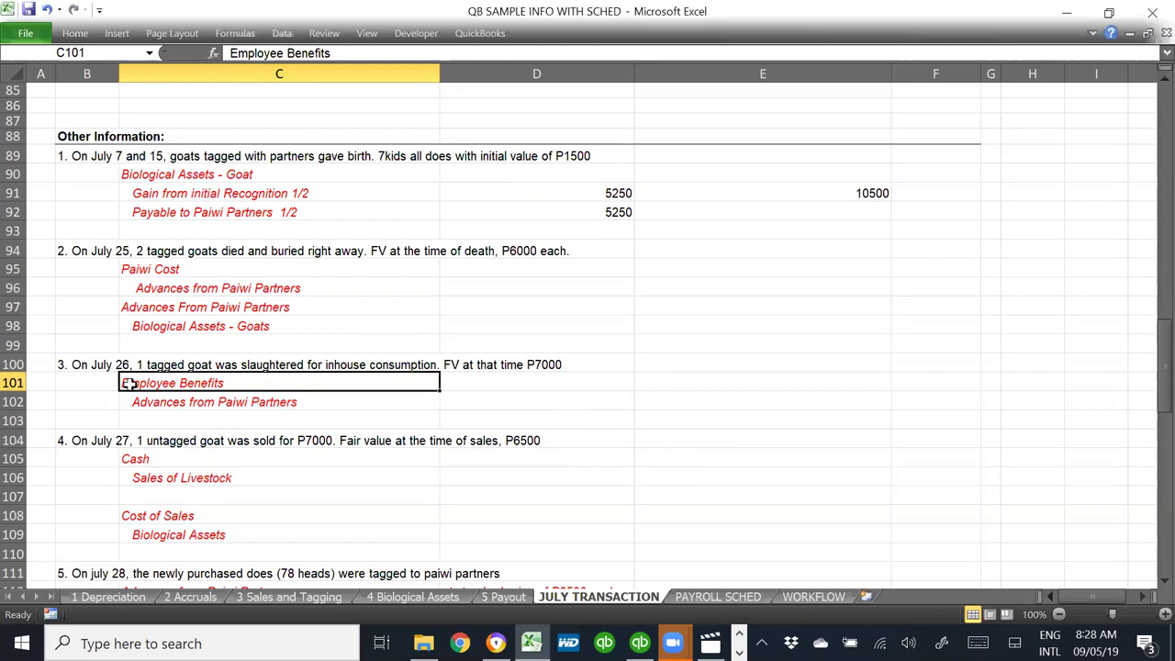
{"action": "left_click", "coordinate": [344, 418]}
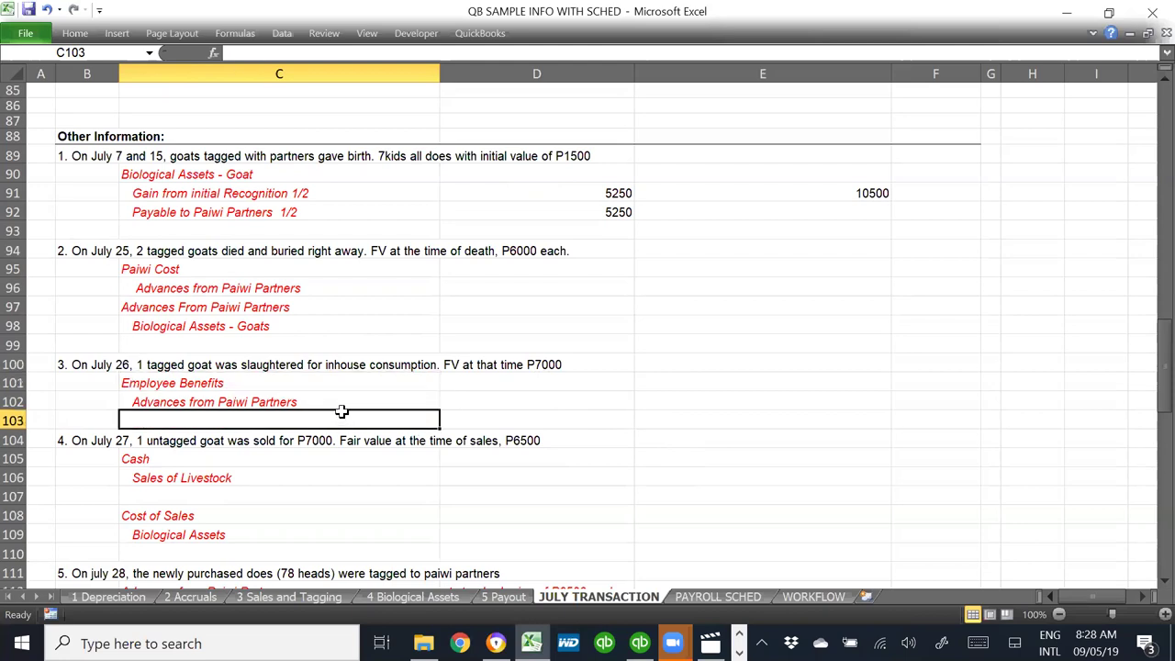
{"action": "left_click", "coordinate": [340, 401]}
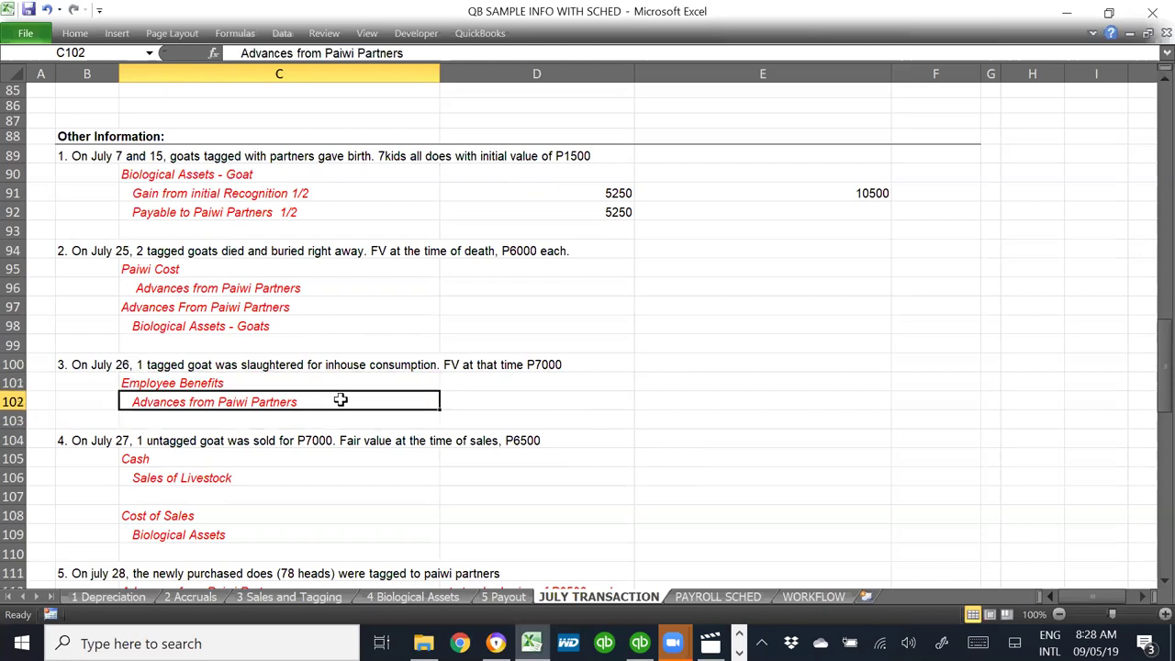
{"action": "left_click", "coordinate": [158, 378]}
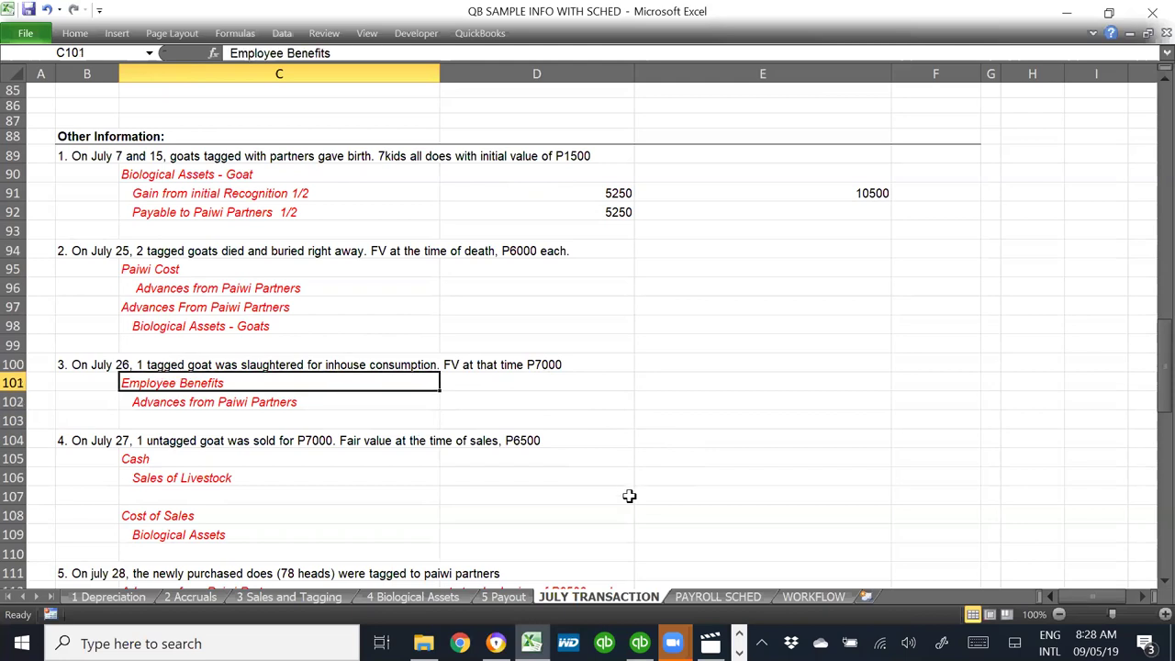
{"action": "key", "text": "alt+Tab"}
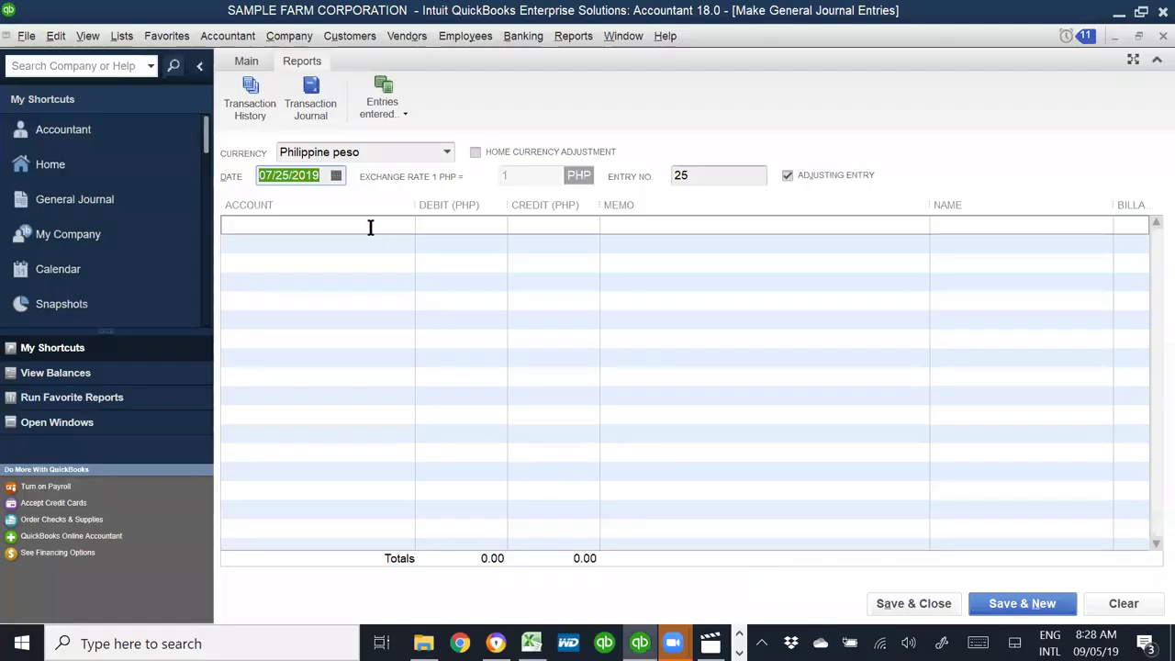
{"action": "key", "text": "alt+Tab"}
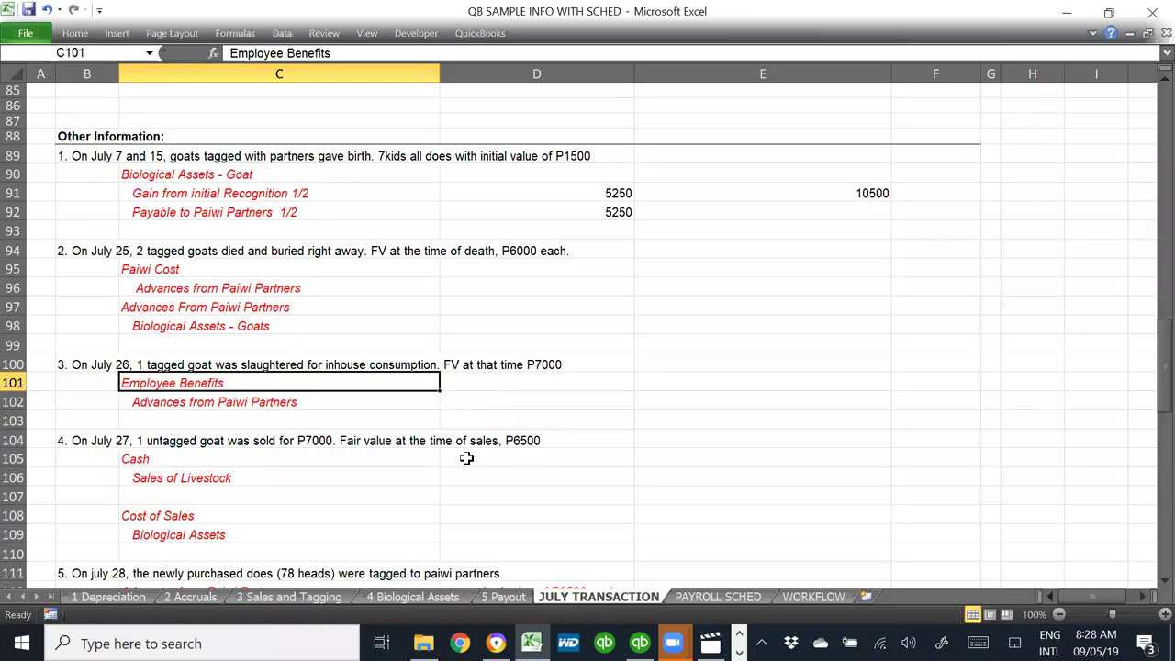
{"action": "scroll", "coordinate": [404, 441], "scroll_direction": "down", "scroll_amount": 1}
{"action": "scroll", "coordinate": [413, 439], "scroll_direction": "up", "scroll_amount": 1}
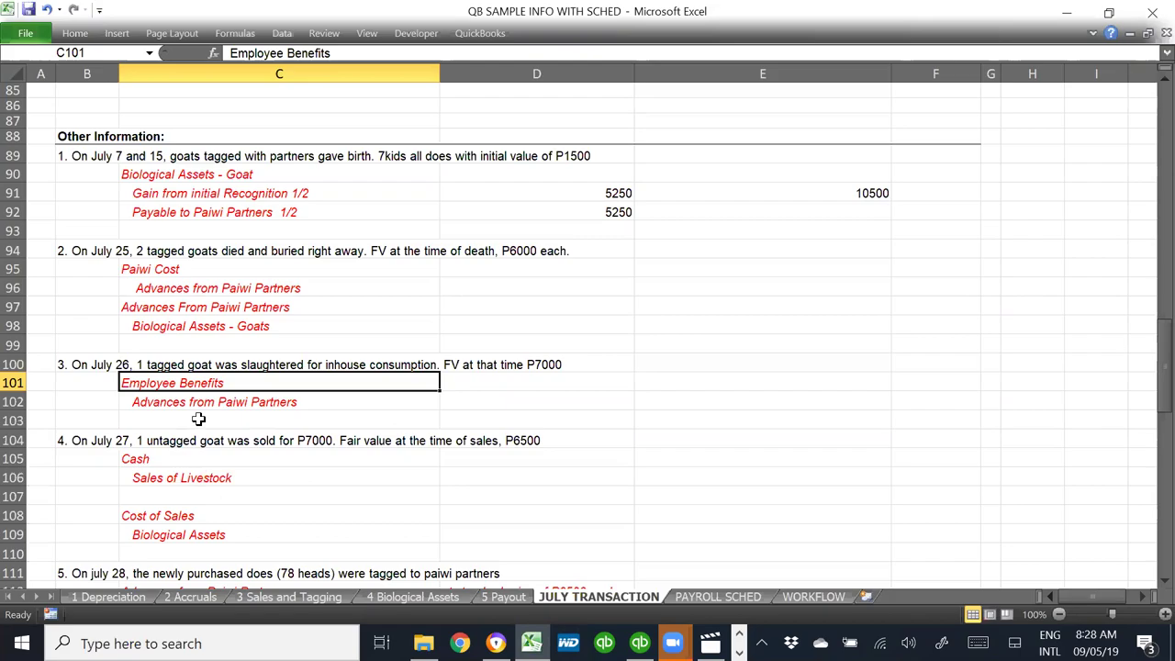
- Switch to QuickBooks and debit EE Meal Allowance under Employee Benefits for 7,000.00 on the first line of the new entry
{"action": "key", "text": "alt+Tab"}
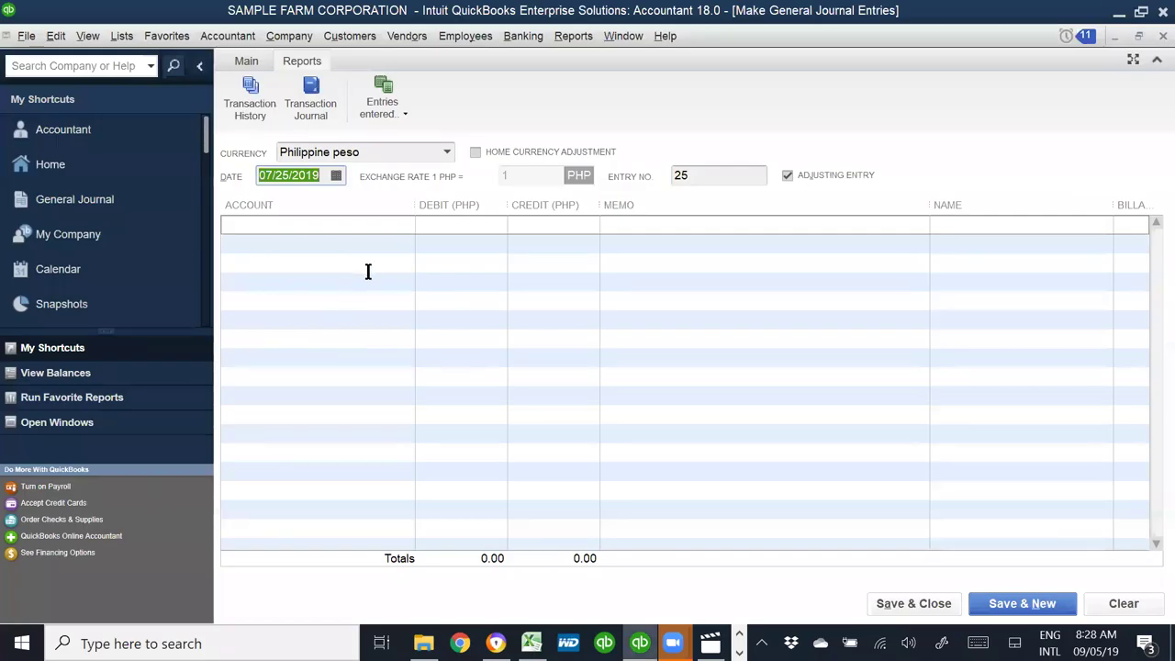
{"action": "left_click", "coordinate": [342, 230]}
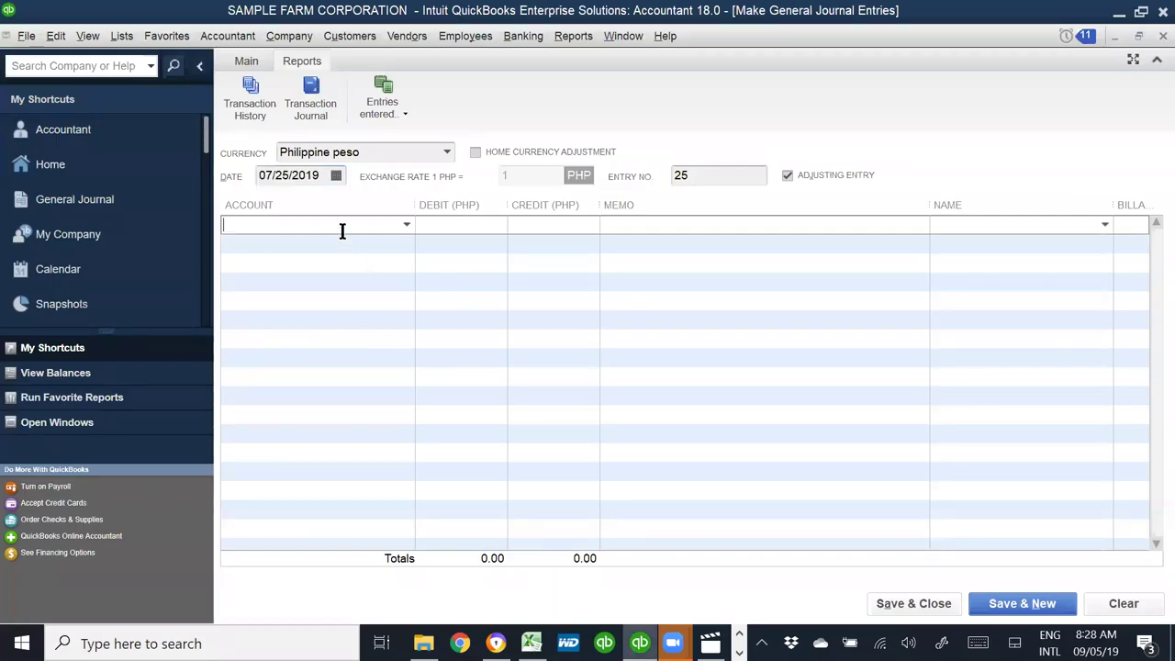
{"action": "type", "text": "Employee Benefits"}
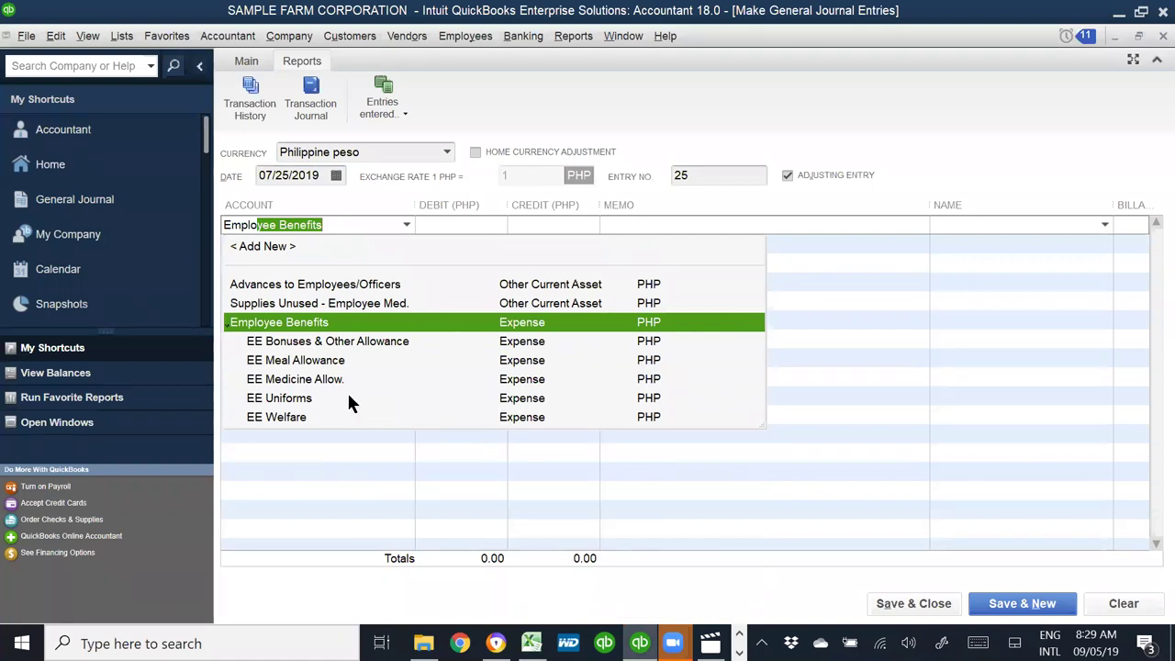
{"action": "left_click", "coordinate": [292, 364]}
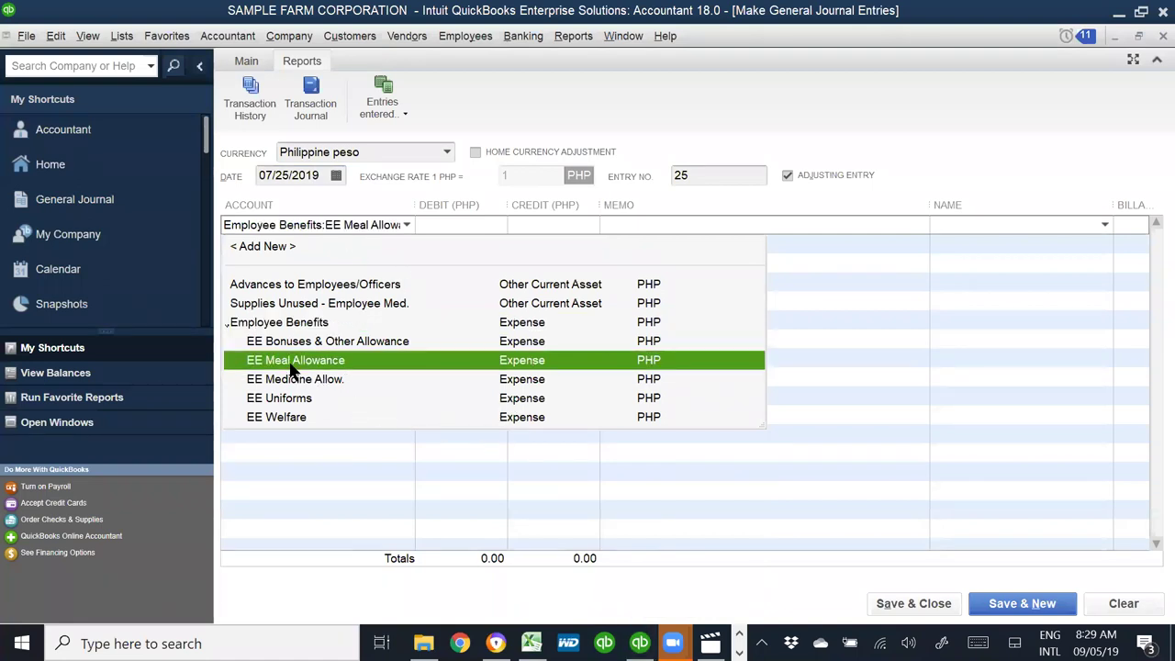
{"action": "type", "text": "7000"}
{"action": "key", "text": "Tab"}
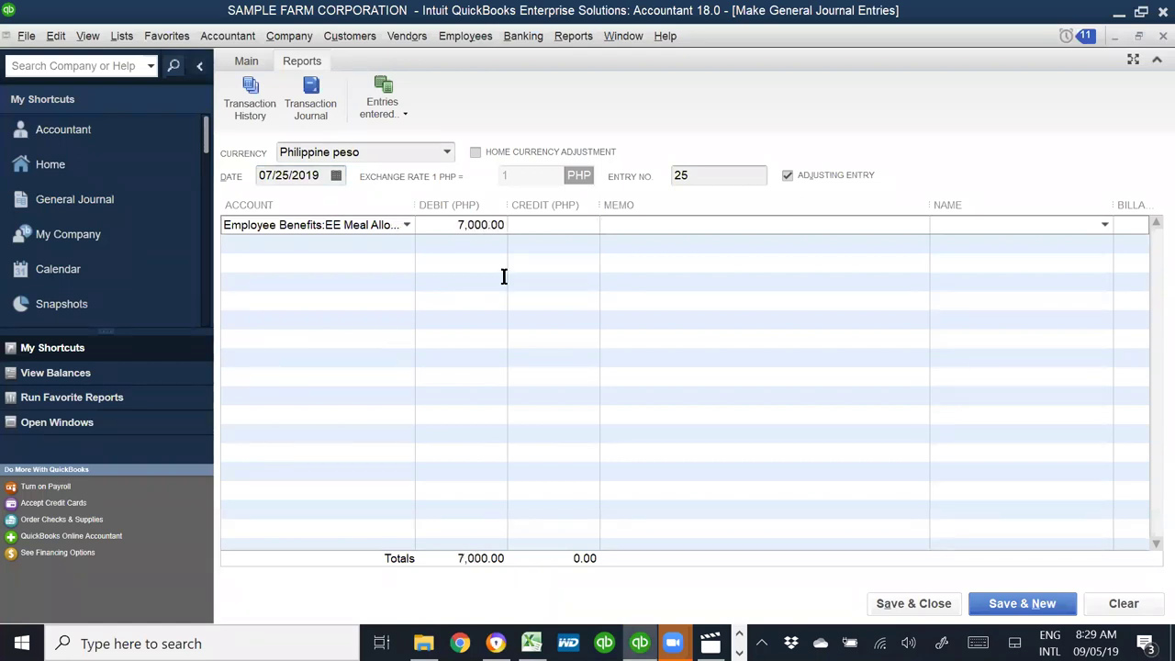
- Enter the memo "1 tagged goat slaughtered for inhouse consumption" on the EE Meal Allowance line
{"action": "type", "text": "1 tagged goat"}
{"action": "type", "text": " sliuaghr"}
{"action": "key", "text": "BackSpace"}
{"action": "key", "text": "BackSpace"}
{"action": "key", "text": "BackSpace"}
{"action": "key", "text": "BackSpace"}
{"action": "key", "text": "BackSpace"}
{"action": "key", "text": "BackSpace"}
{"action": "type", "text": "aughtrered"}
{"action": "key", "text": "BackSpace"}
{"action": "key", "text": "BackSpace"}
{"action": "key", "text": "BackSpace"}
{"action": "key", "text": "BackSpace"}
{"action": "key", "text": "BackSpace"}
{"action": "type", "text": "ered"}
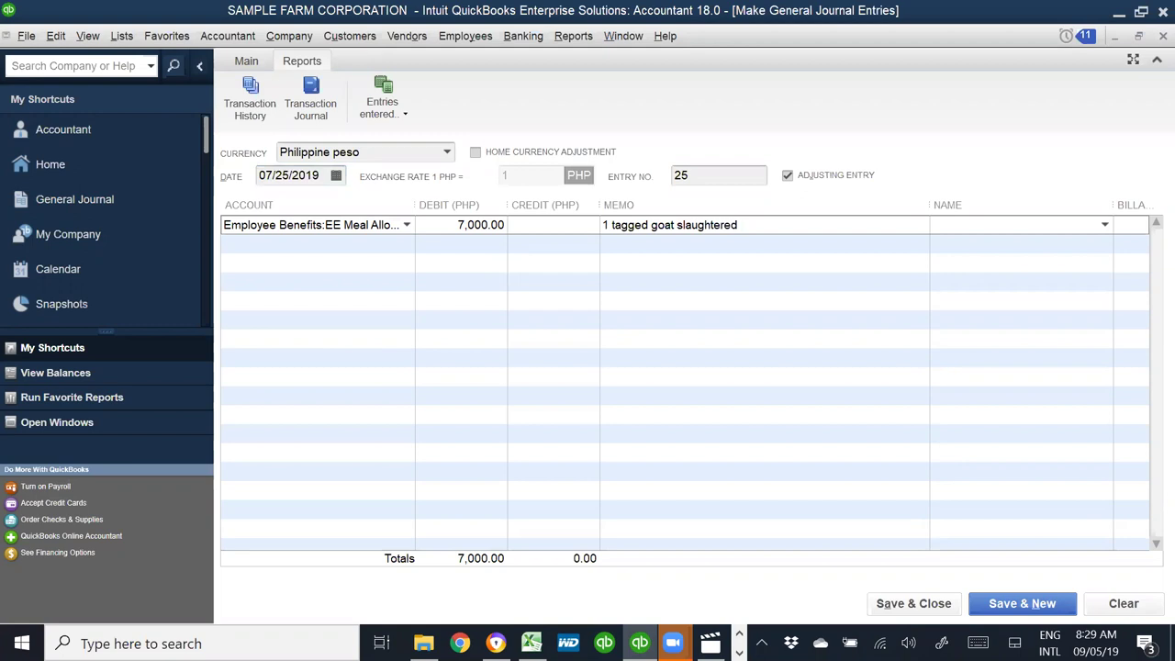
{"action": "key", "text": "BackSpace"}
{"action": "key", "text": "BackSpace"}
{"action": "type", "text": "d for inhouse consumption"}
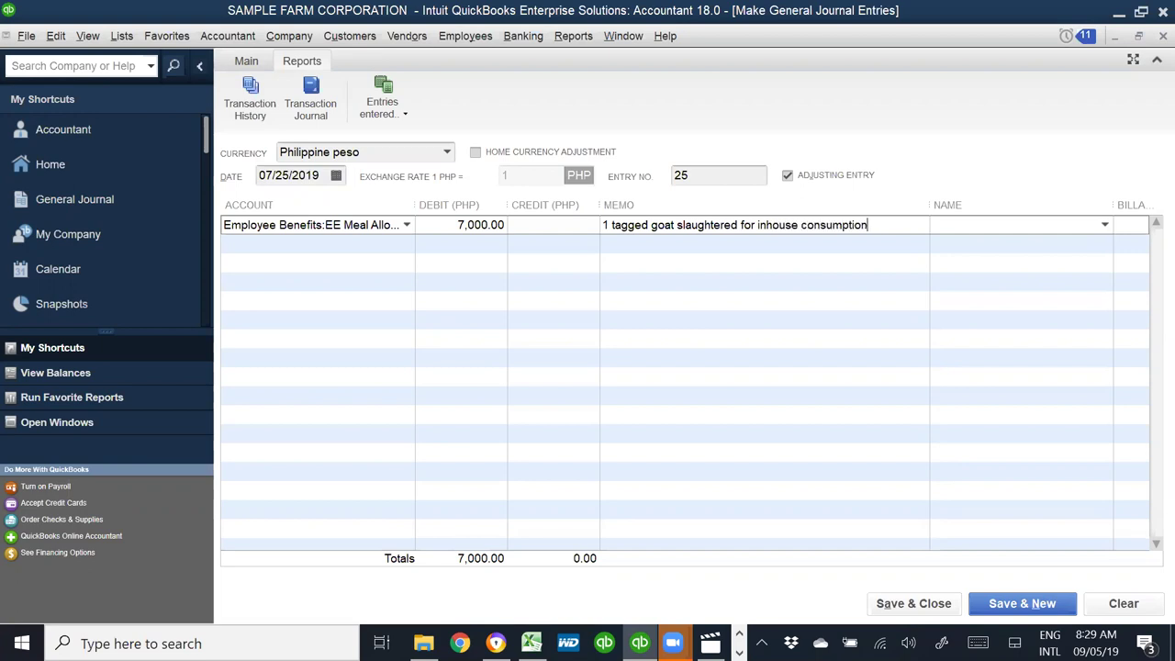
- Credit Advances from Paiwi Partners for 7,000.00 on the second line, then save and close the entry
{"action": "key", "text": "Tab"}
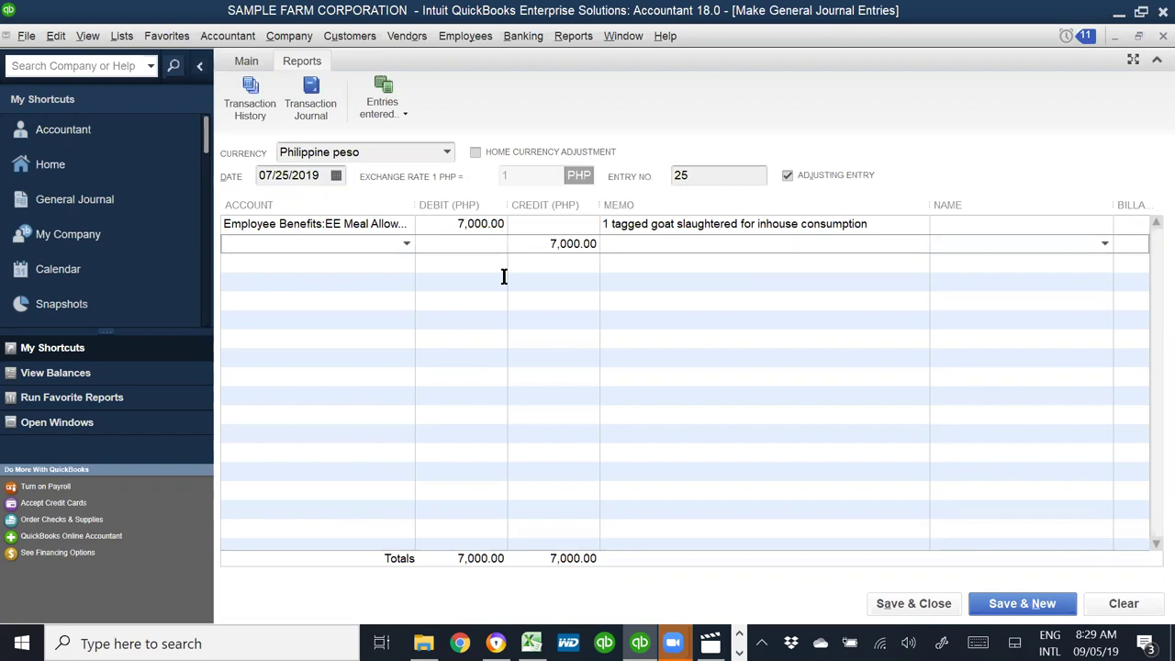
{"action": "type", "text": "Advance"}
{"action": "key", "text": "Tab"}
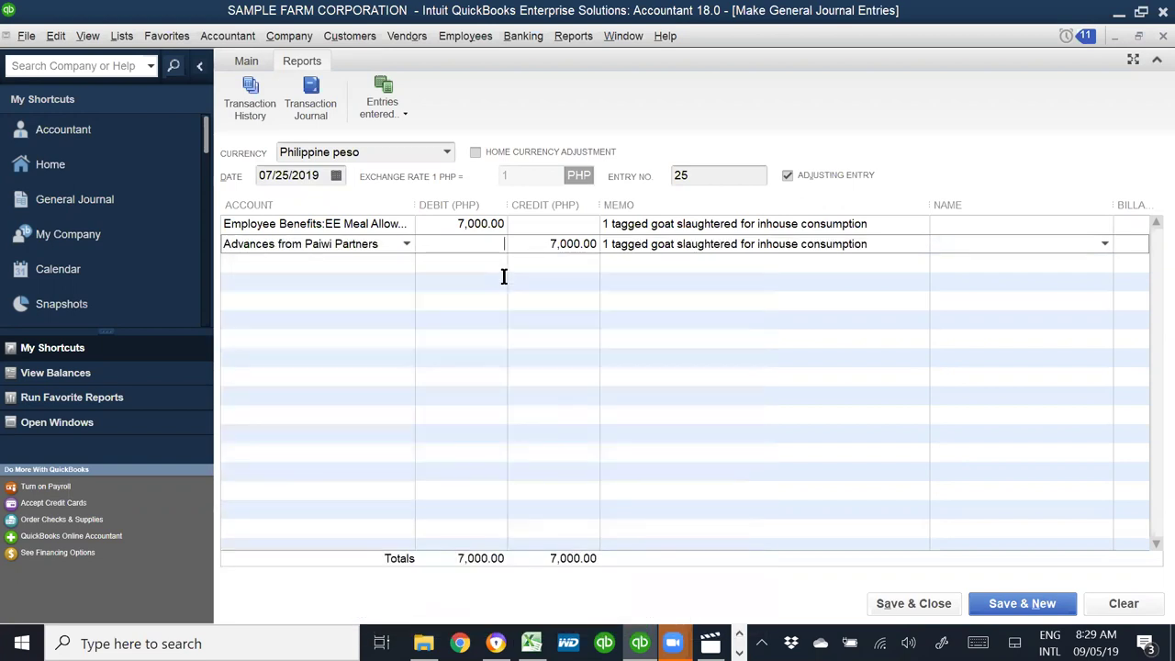
{"action": "key", "text": "Tab"}
{"action": "left_click", "coordinate": [951, 611]}
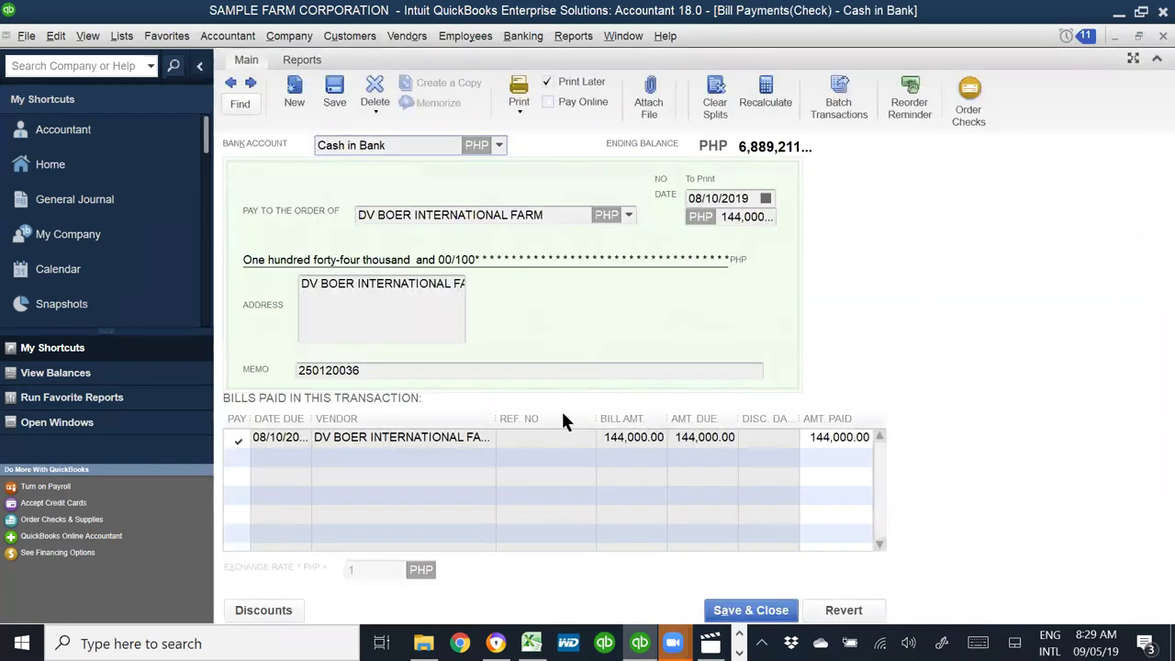
- Switch to Excel and insert four blank rows above the Cash line of item 4, the July 27 untagged goat sale
{"action": "key", "text": "alt+Tab"}
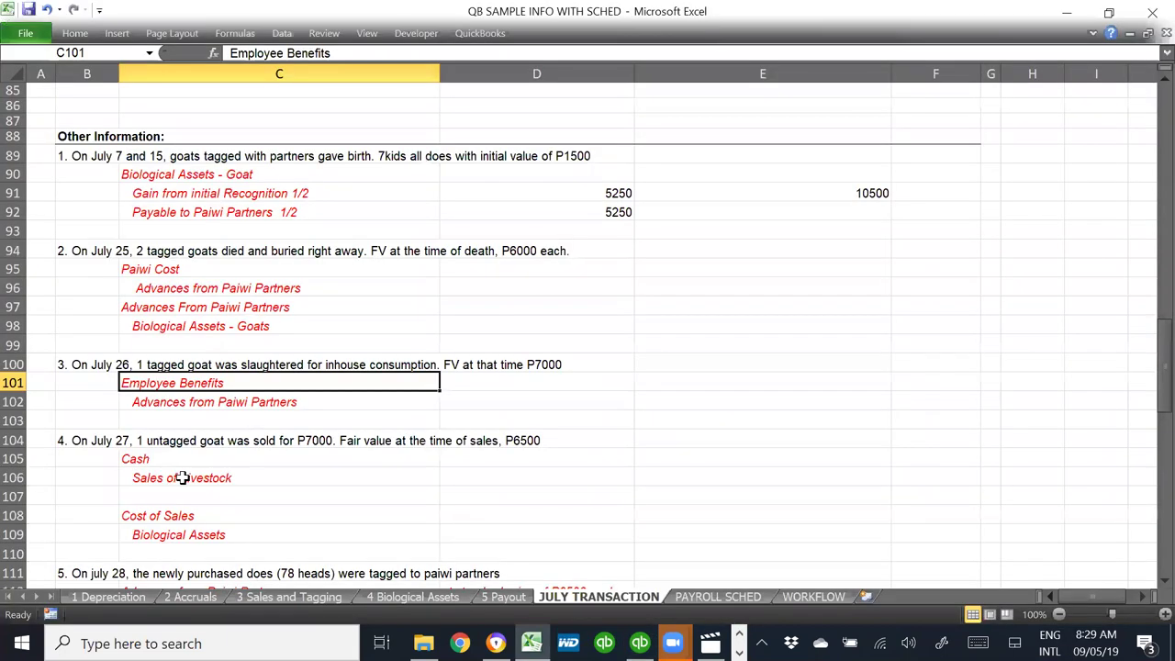
{"action": "left_click", "coordinate": [126, 460]}
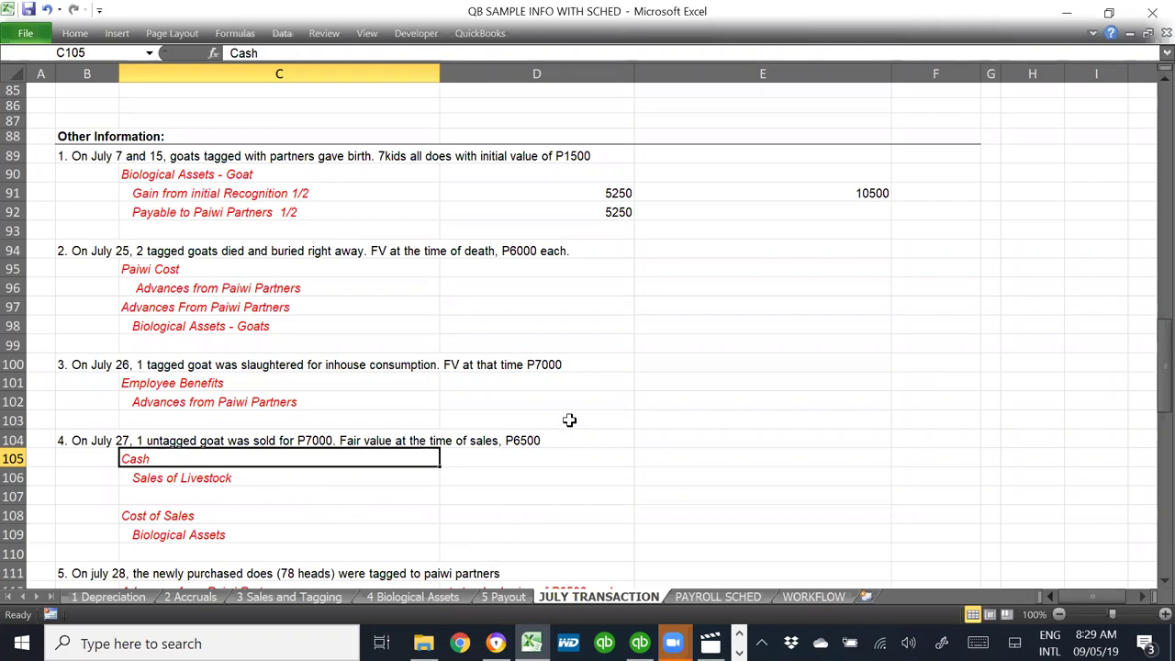
{"action": "scroll", "coordinate": [729, 465], "scroll_direction": "down", "scroll_amount": 1}
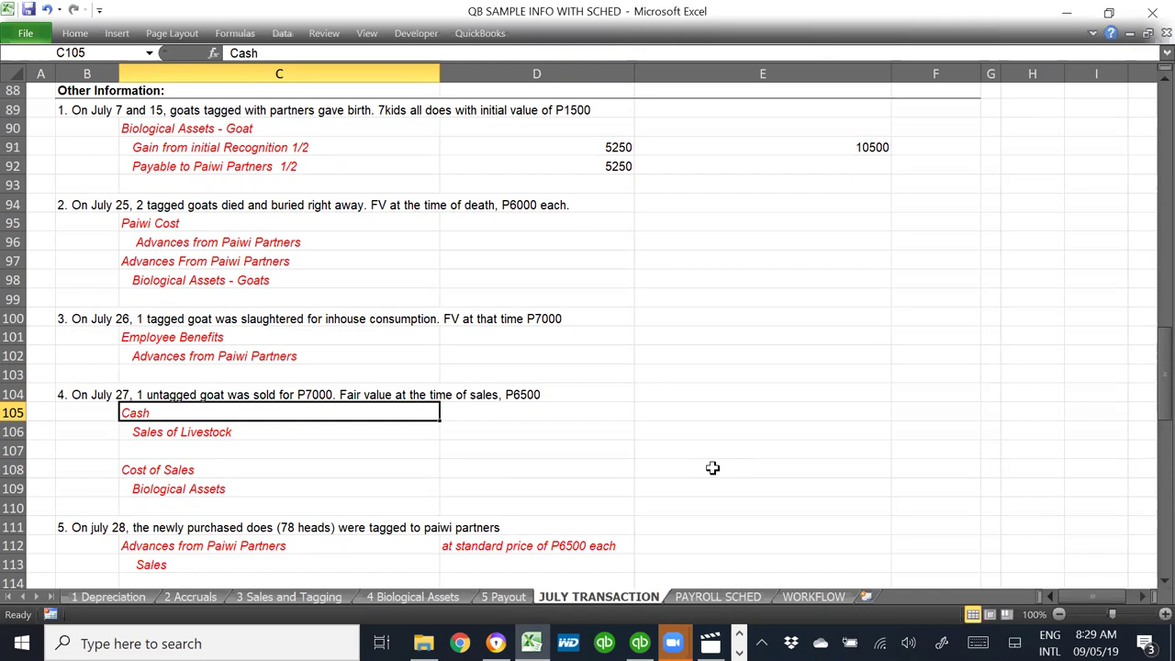
{"action": "key", "text": "shift+Down"}
{"action": "key", "text": "alt+i"}
{"action": "key", "text": "r"}
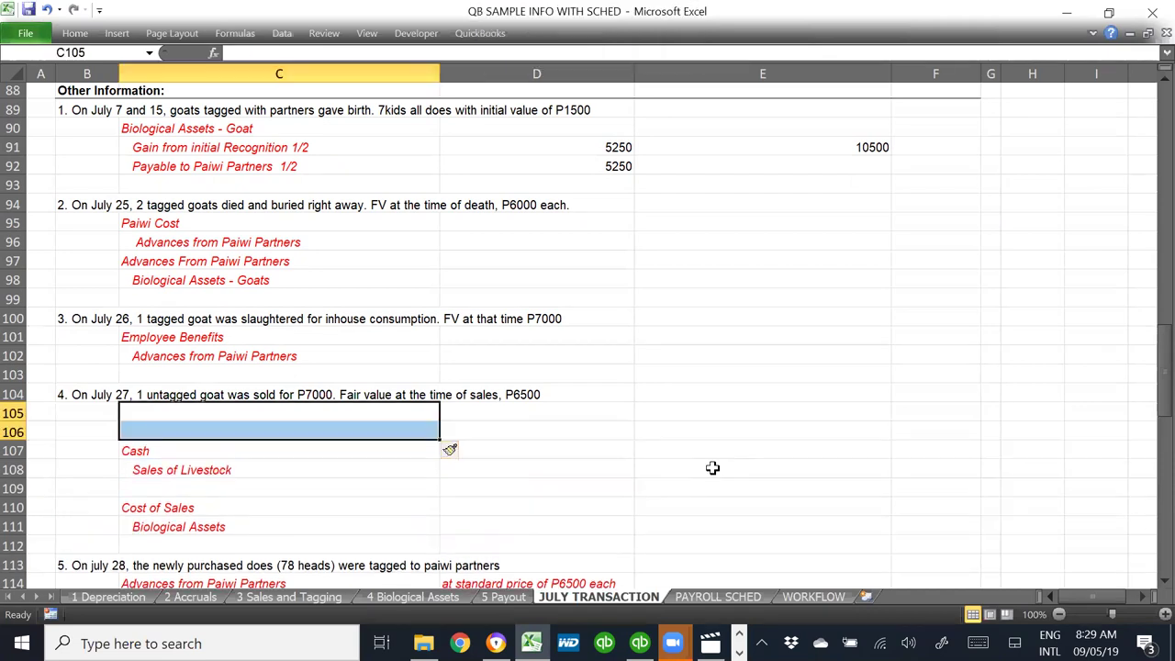
{"action": "key", "text": "alt+i"}
{"action": "key", "text": "r"}
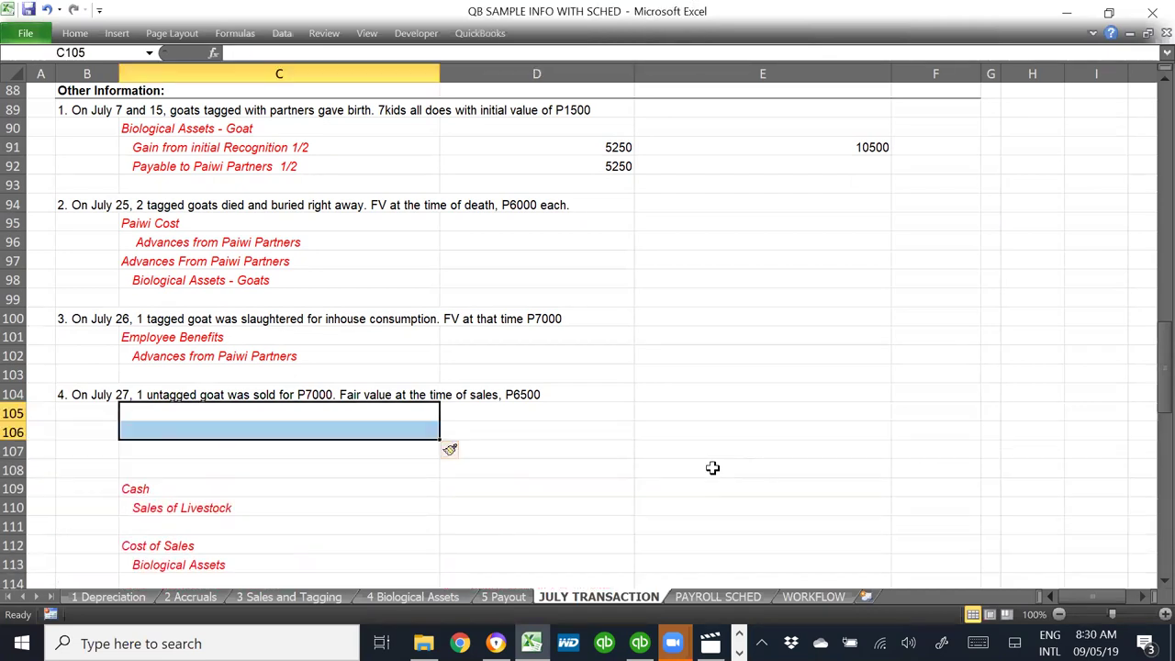
- Enter "Livestock - Goat" in cell C105, directly below the item 4 description
{"action": "key", "text": "shift+Up"}
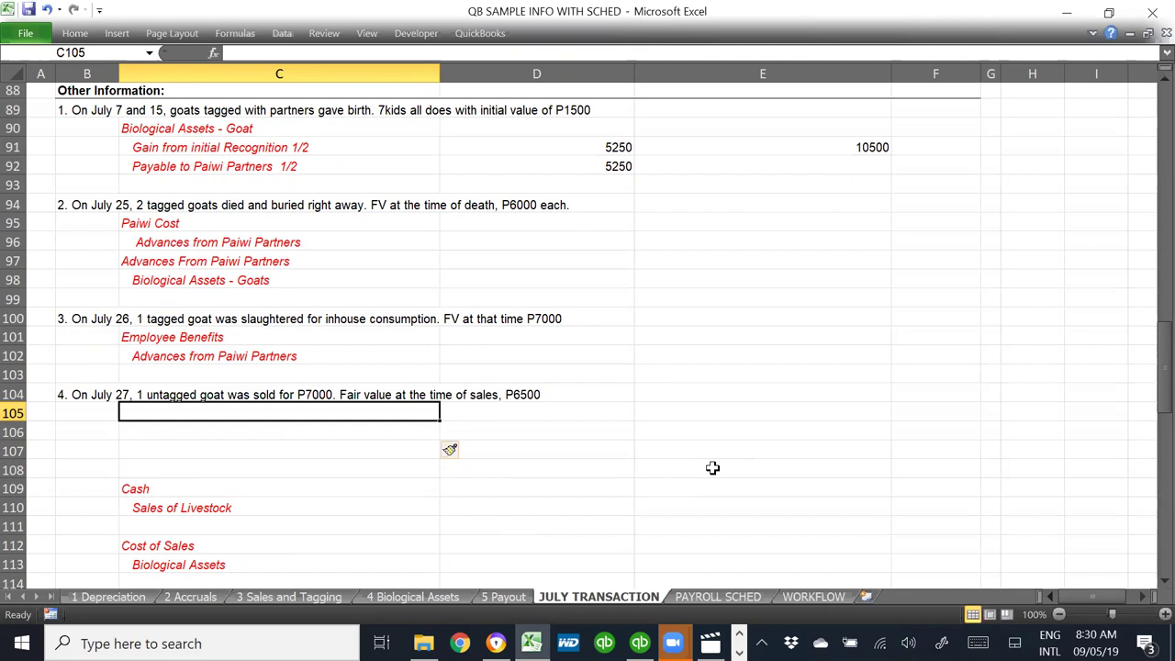
{"action": "mouse_move", "coordinate": [450, 449]}
{"action": "left_mouse_down"}
{"action": "mouse_move", "coordinate": [450, 468]}
{"action": "mouse_move", "coordinate": [450, 449]}
{"action": "left_mouse_up"}
{"action": "key", "text": "alt+e"}
{"action": "key", "text": "d"}
{"action": "key", "text": "Escape"}
{"action": "key", "text": "Down"}
{"action": "key", "text": "Up"}
{"action": "type", "text": "L"}
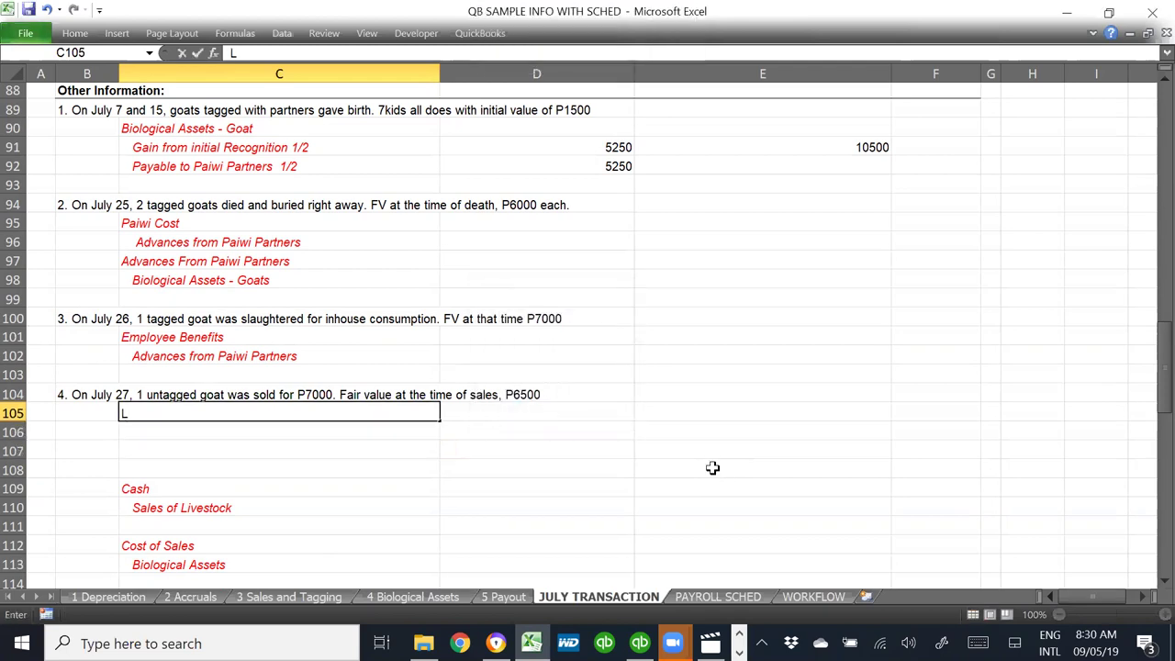
{"action": "type", "text": "ivestock - Goat"}
{"action": "key", "text": "Return"}
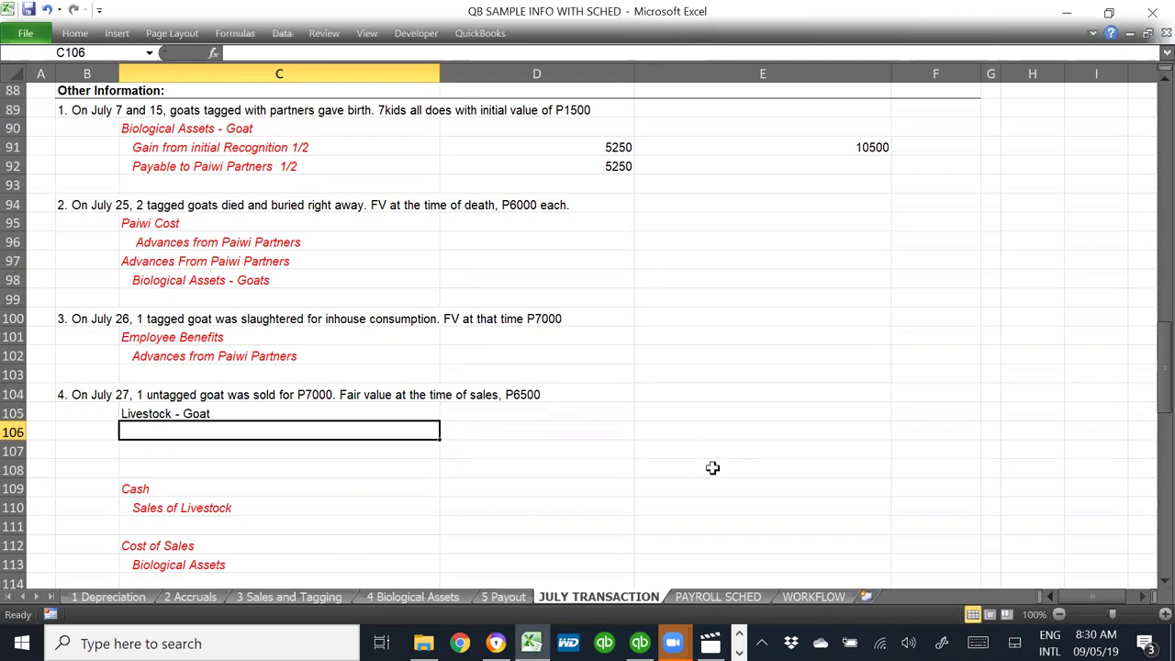
- Enter "Biological Assets" as an indented credit line in cell C106
{"action": "type", "text": "Biologivcal"}
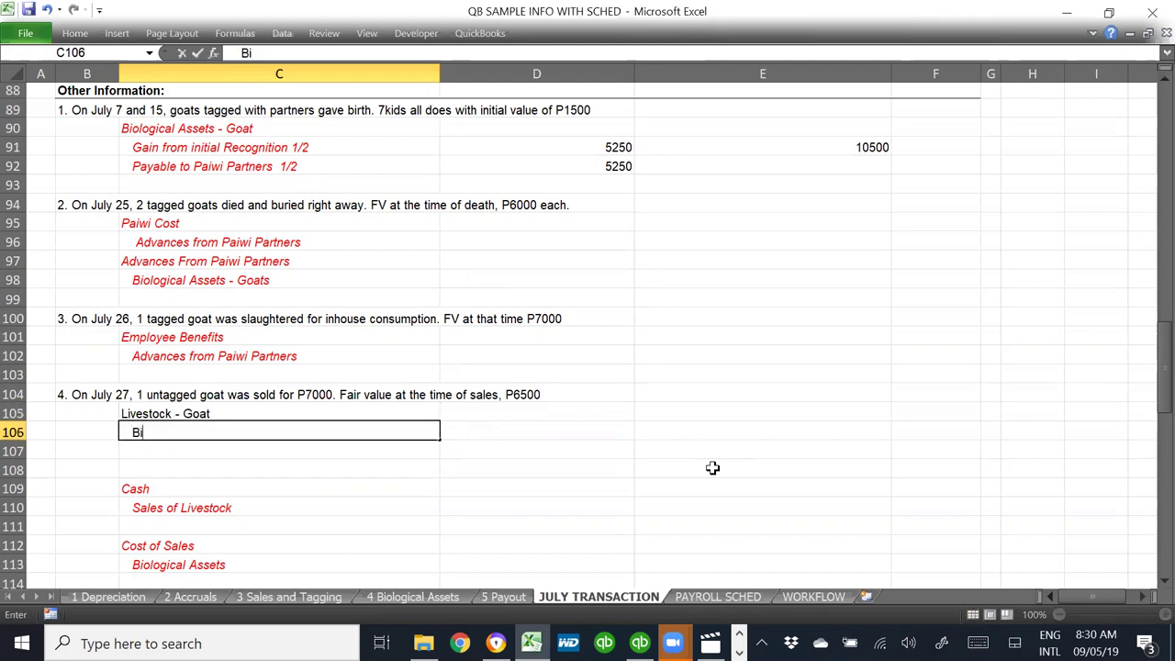
{"action": "key", "text": "BackSpace"}
{"action": "key", "text": "BackSpace"}
{"action": "key", "text": "BackSpace"}
{"action": "key", "text": "BackSpace"}
{"action": "type", "text": "cal Ass"}
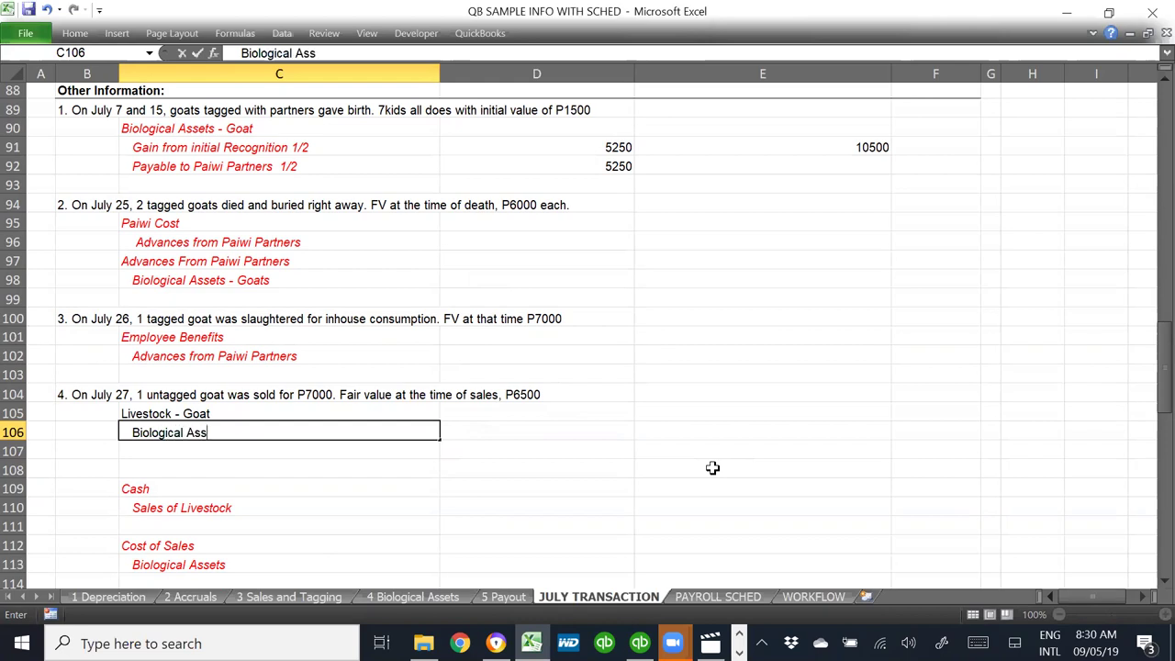
{"action": "type", "text": "ets"}
{"action": "key", "text": "Return"}
- Examine the item 4 entries for the untagged goat sale, from the Livestock - Goat lines through Cost of Sales
{"action": "key", "text": "Down"}
{"action": "key", "text": "Up"}
{"action": "key", "text": "Down"}
{"action": "key", "text": "Down"}
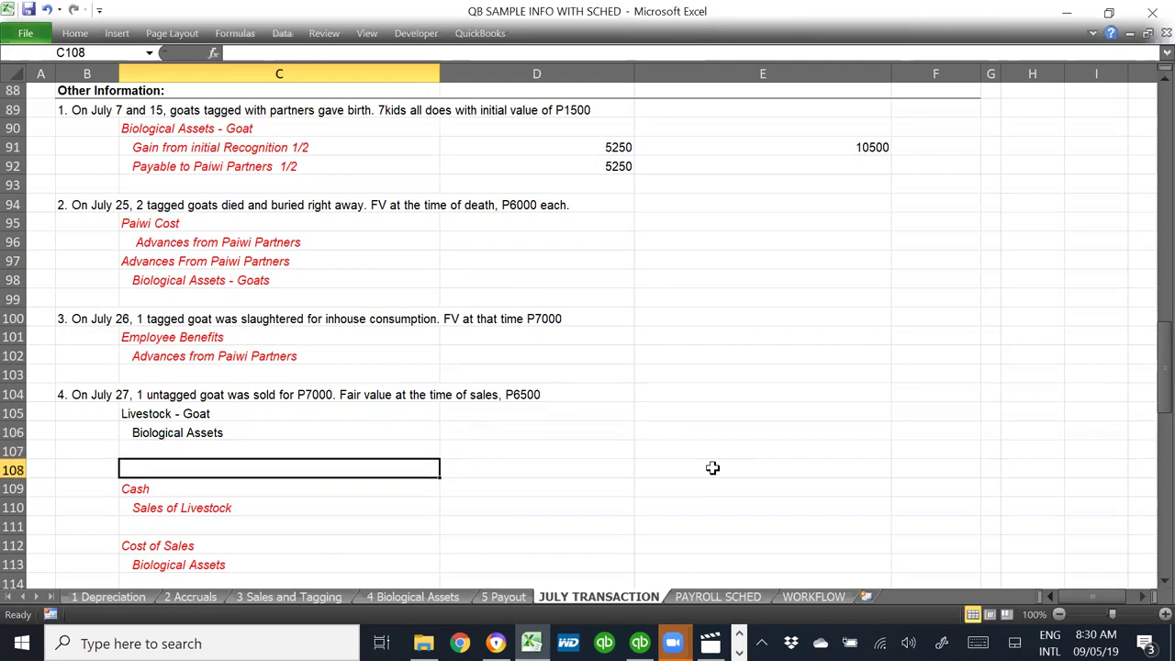
{"action": "key", "text": "Down"}
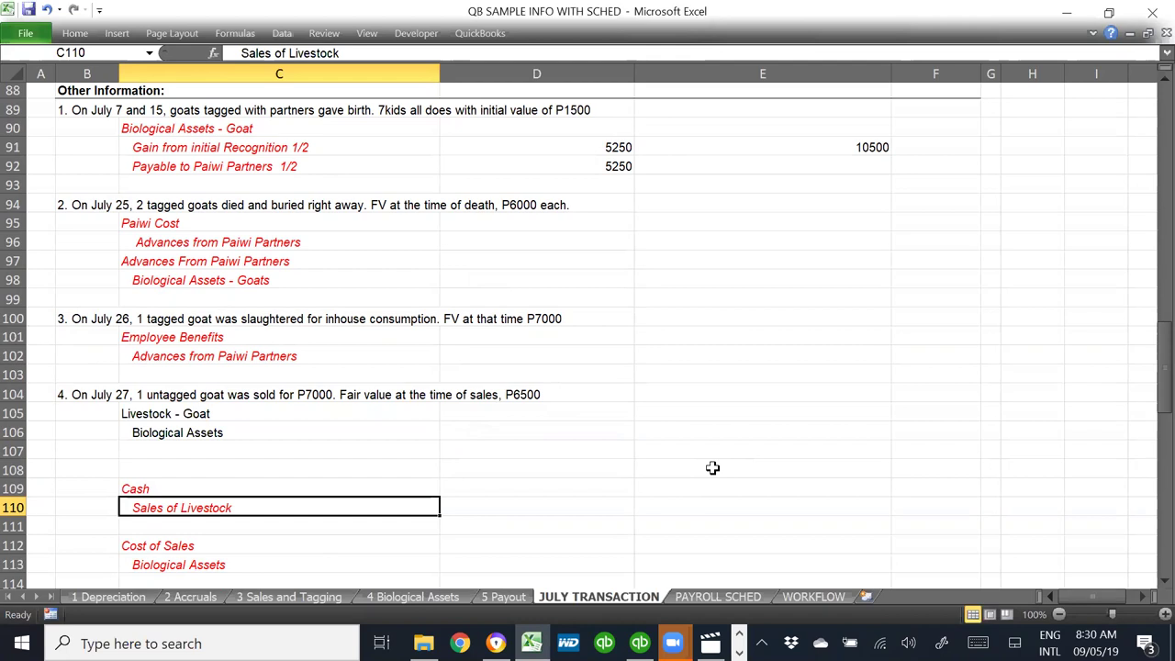
{"action": "key", "text": "Up"}
{"action": "key", "text": "Up"}
{"action": "key", "text": "Up"}
{"action": "key", "text": "Up"}
{"action": "key", "text": "Up"}
{"action": "key", "text": "Up"}
{"action": "key", "text": "Down"}
{"action": "key", "text": "Down"}
{"action": "key", "text": "Down"}
{"action": "key", "text": "Down"}
{"action": "key", "text": "Down"}
{"action": "key", "text": "Down"}
{"action": "key", "text": "Down"}
{"action": "key", "text": "Down"}
{"action": "key", "text": "Down"}
{"action": "key", "text": "Down"}
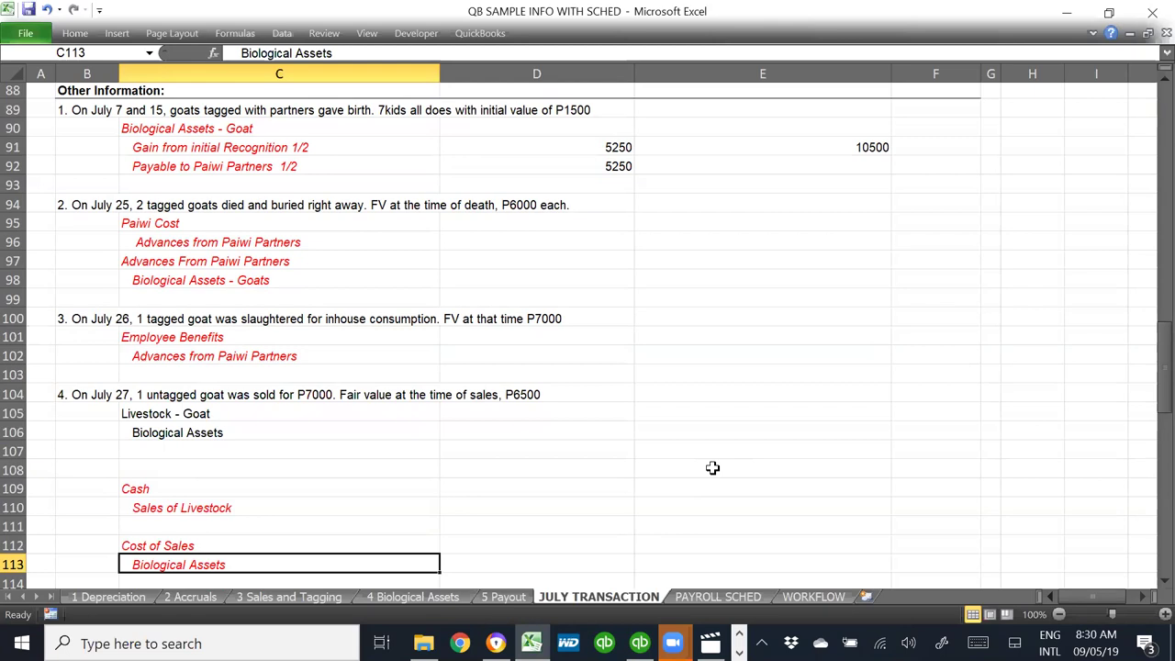
{"action": "key", "text": "Up"}
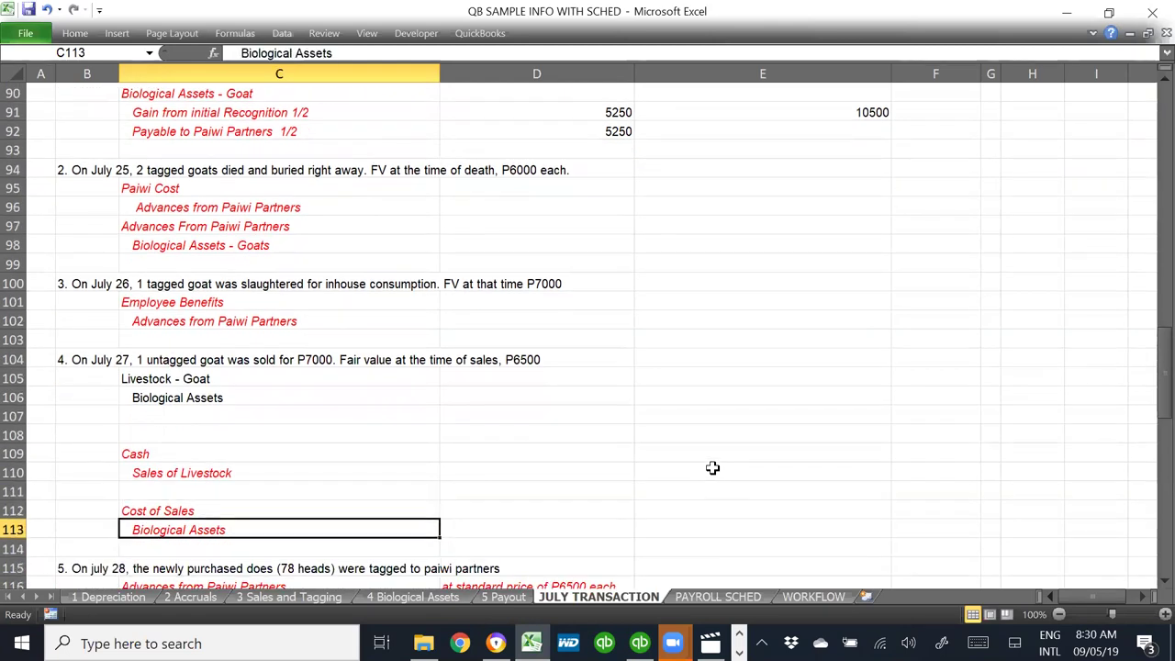
{"action": "key", "text": "Up"}
{"action": "key", "text": "Up"}
{"action": "key", "text": "Up"}
{"action": "key", "text": "Up"}
{"action": "key", "text": "Up"}
{"action": "key", "text": "Down"}
{"action": "key", "text": "Down"}
{"action": "key", "text": "Down"}
{"action": "key", "text": "Down"}
{"action": "key", "text": "Down"}
{"action": "key", "text": "Down"}
{"action": "key", "text": "Up"}
{"action": "key", "text": "Up"}
{"action": "key", "text": "Up"}
{"action": "key", "text": "Down"}
{"action": "key", "text": "Down"}
{"action": "key", "text": "Up"}
{"action": "key", "text": "Up"}
{"action": "key", "text": "Up"}
{"action": "key", "text": "Up"}
{"action": "key", "text": "Up"}
{"action": "key", "text": "Up"}
{"action": "key", "text": "Up"}
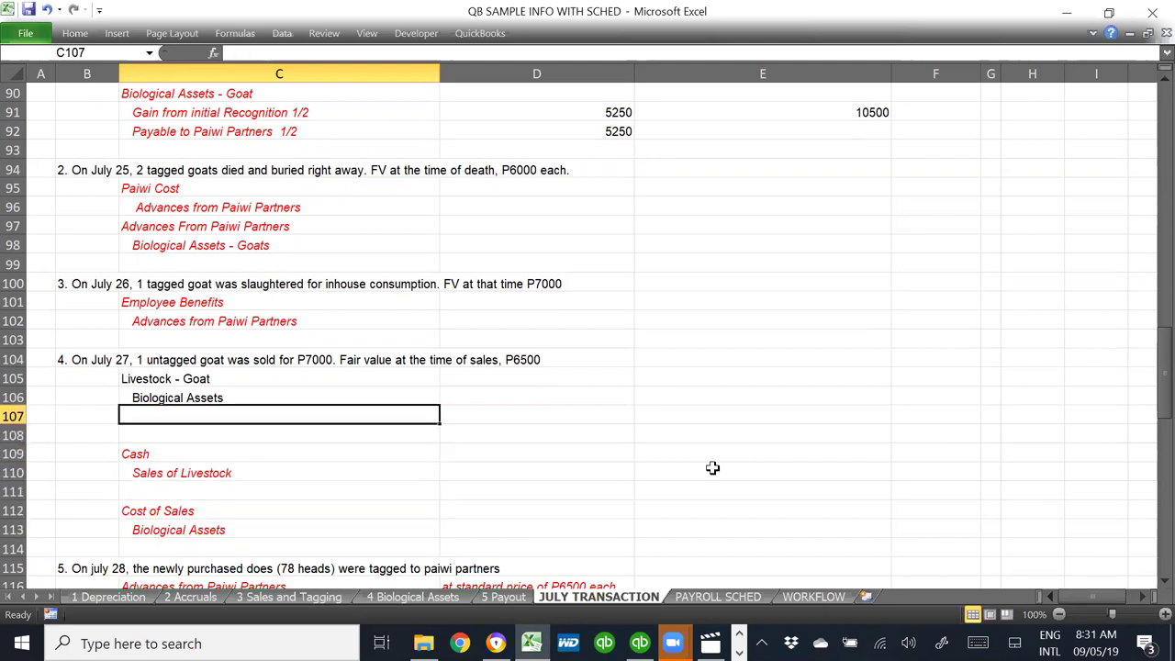
- Delete the four added rows holding Livestock - Goat and Biological Assets above the Cash line of item 4
{"action": "key", "text": "Up"}
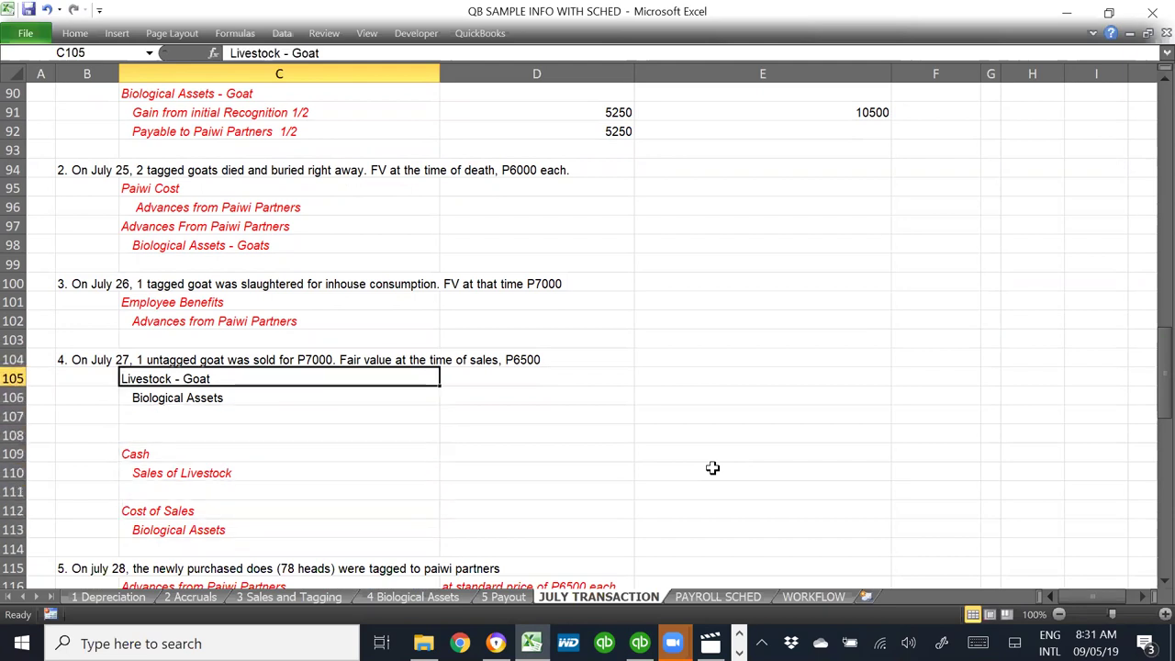
{"action": "key", "text": "shift+Down"}
{"action": "key", "text": "shift+Down"}
{"action": "key", "text": "shift+Down"}
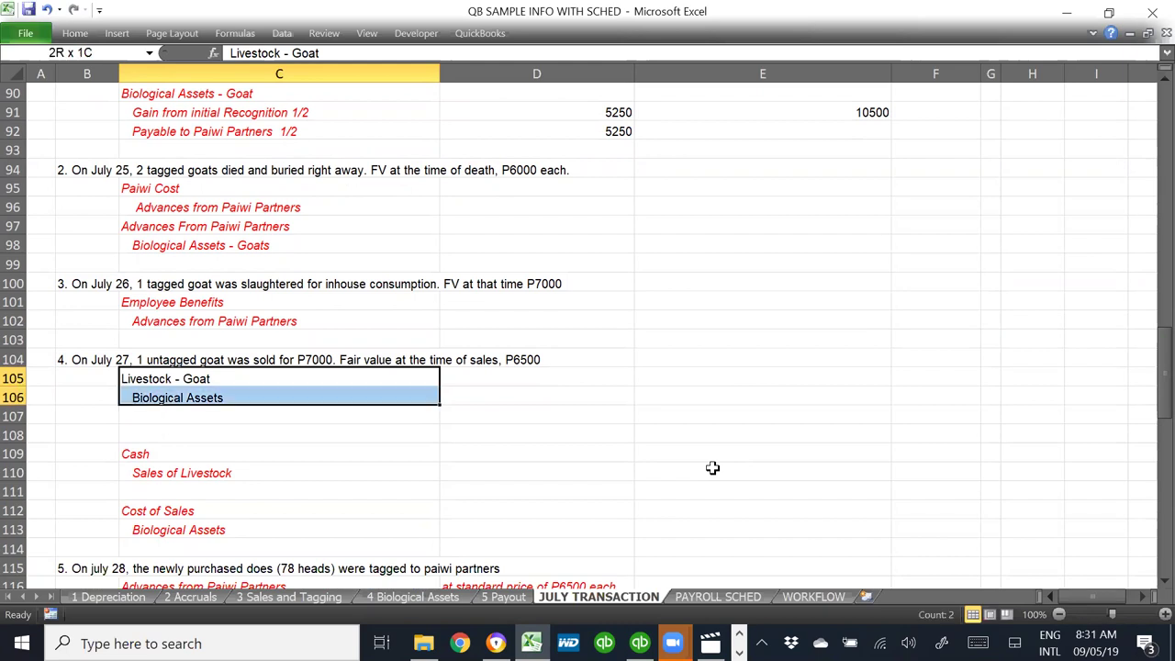
{"action": "key", "text": "ctrl+minus"}
{"action": "key", "text": "Down"}
{"action": "key", "text": "Return"}
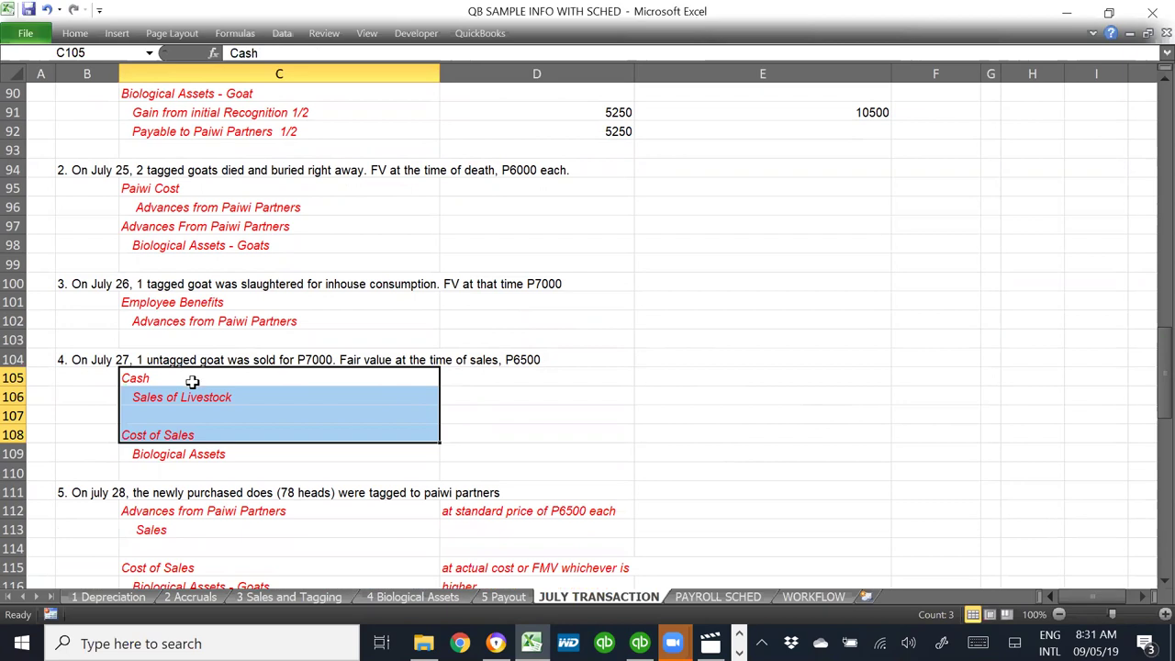
{"action": "left_click", "coordinate": [306, 359]}
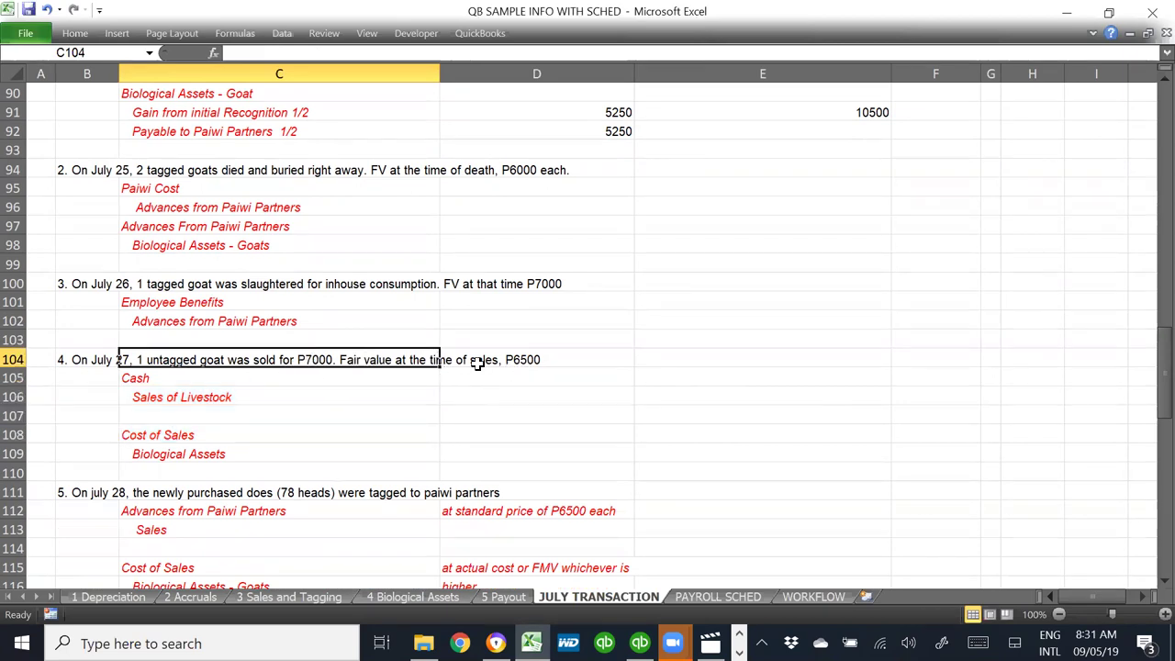
{"action": "left_click", "coordinate": [560, 360]}
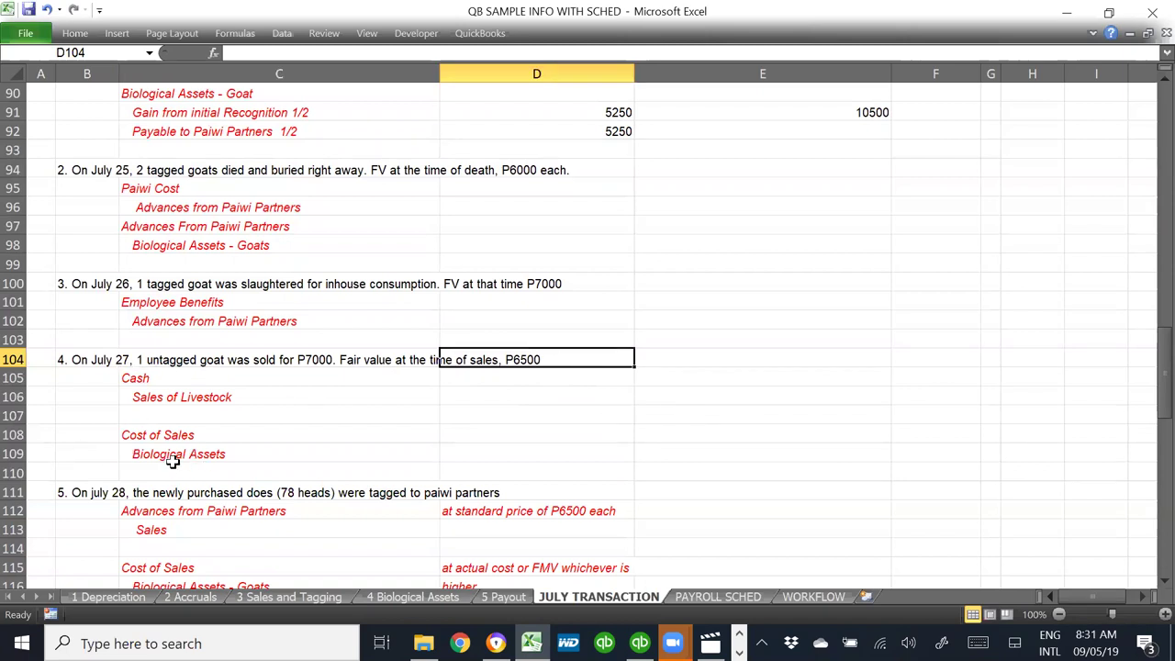
- Switch to QuickBooks, open a general journal entry and set Cash in Bank as the first line's account
{"action": "key", "text": "alt+Tab"}
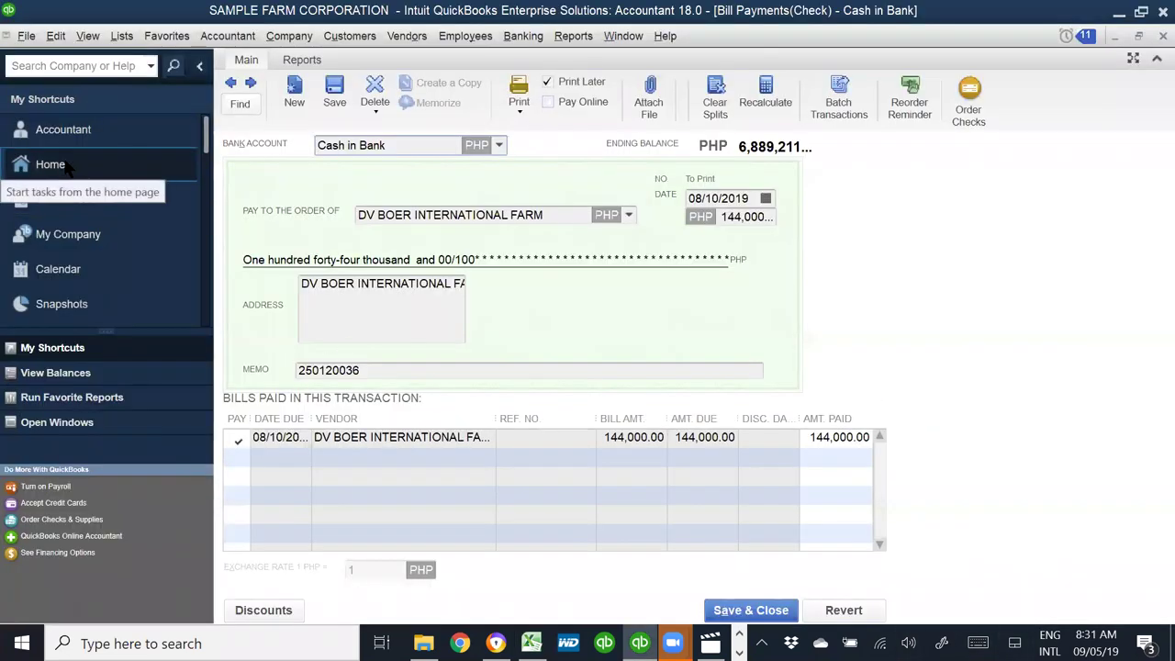
{"action": "left_click", "coordinate": [57, 210]}
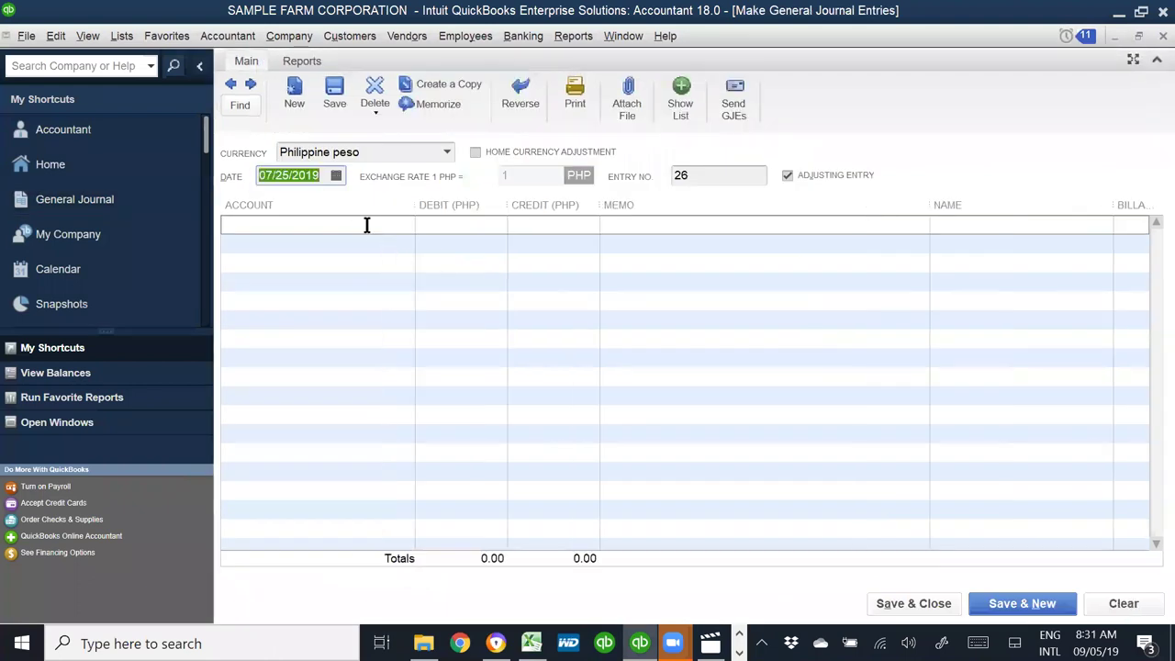
{"action": "left_click", "coordinate": [367, 225]}
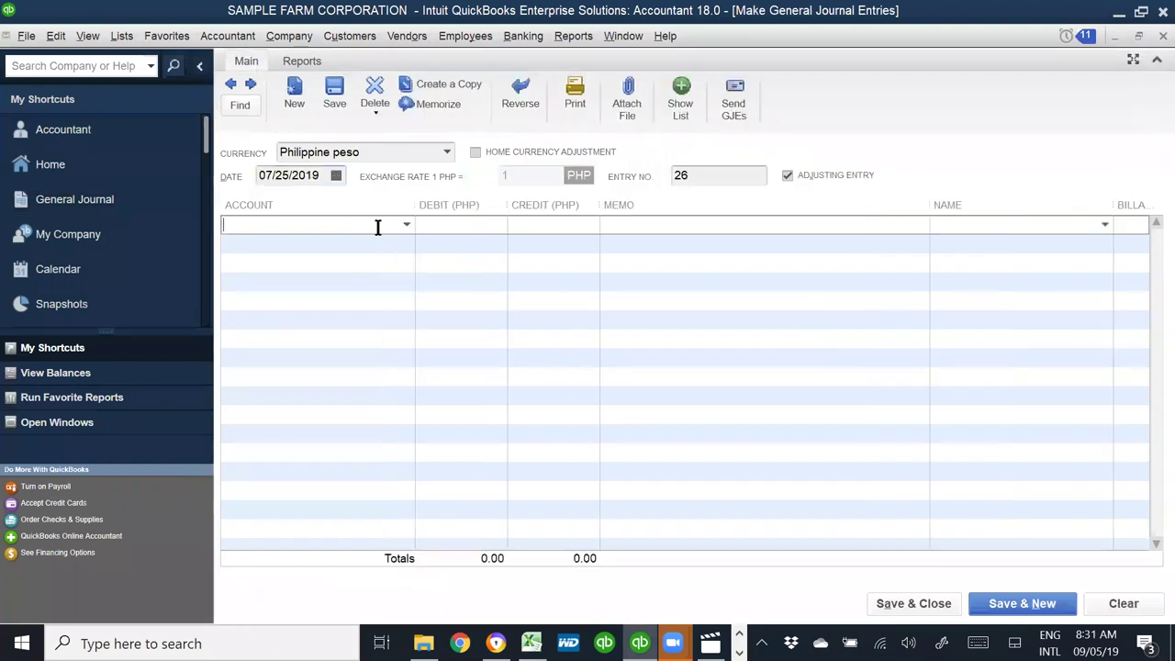
{"action": "type", "text": "Cash in Bank"}
{"action": "key", "text": "Tab"}
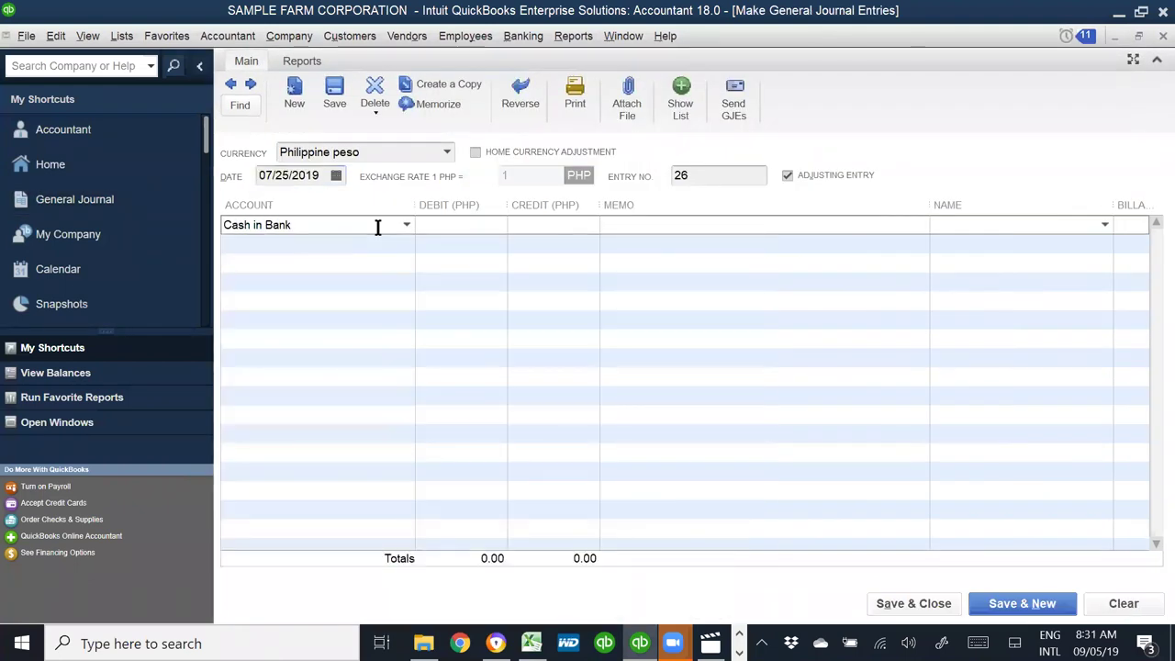
{"action": "left_click", "coordinate": [406, 226]}
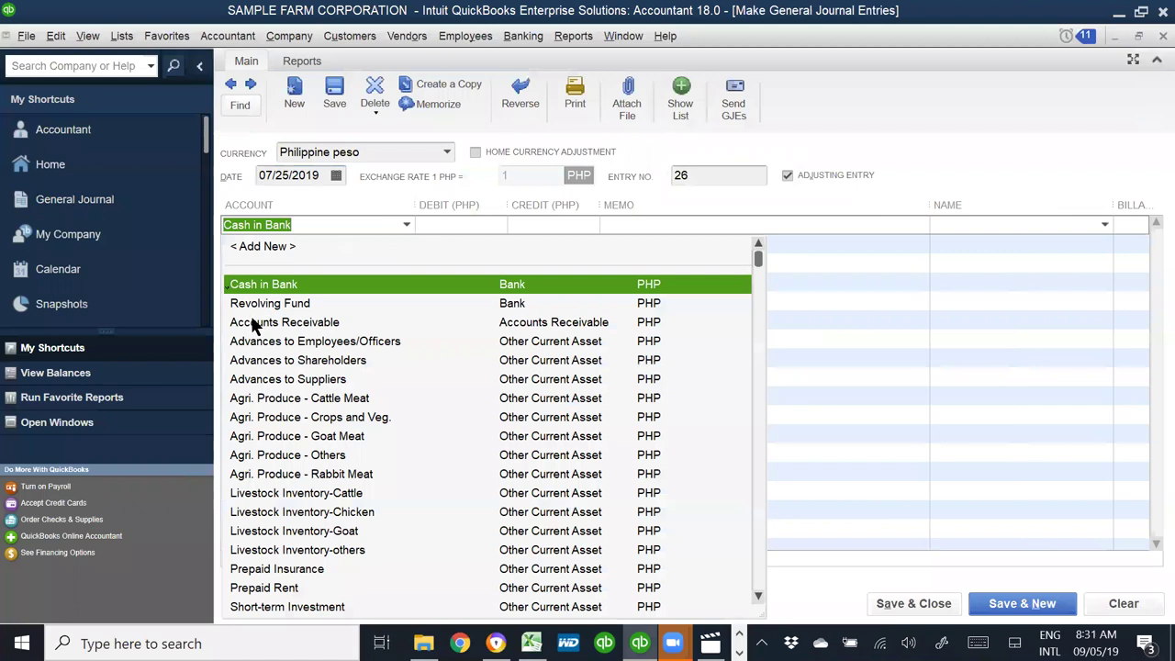
{"action": "left_click", "coordinate": [380, 224]}
{"action": "left_click", "coordinate": [464, 217]}
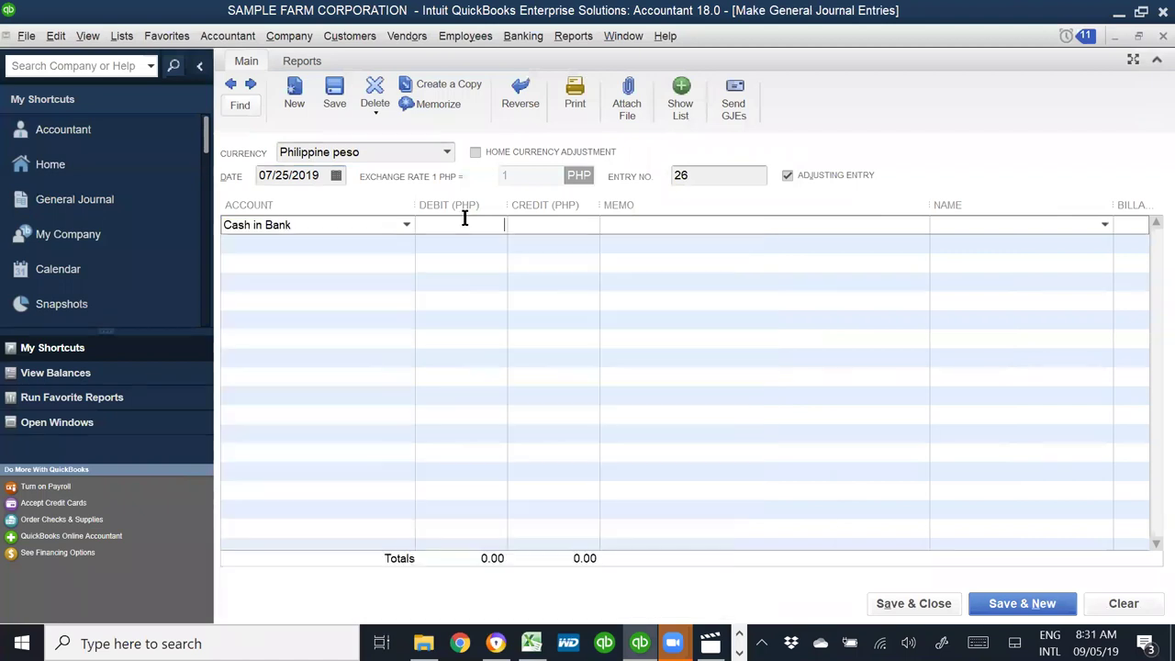
- Debit Cash in Bank 7,000 with the memo "Sale of 1 untagged goat for P7000"
{"action": "key", "text": "alt+Tab"}
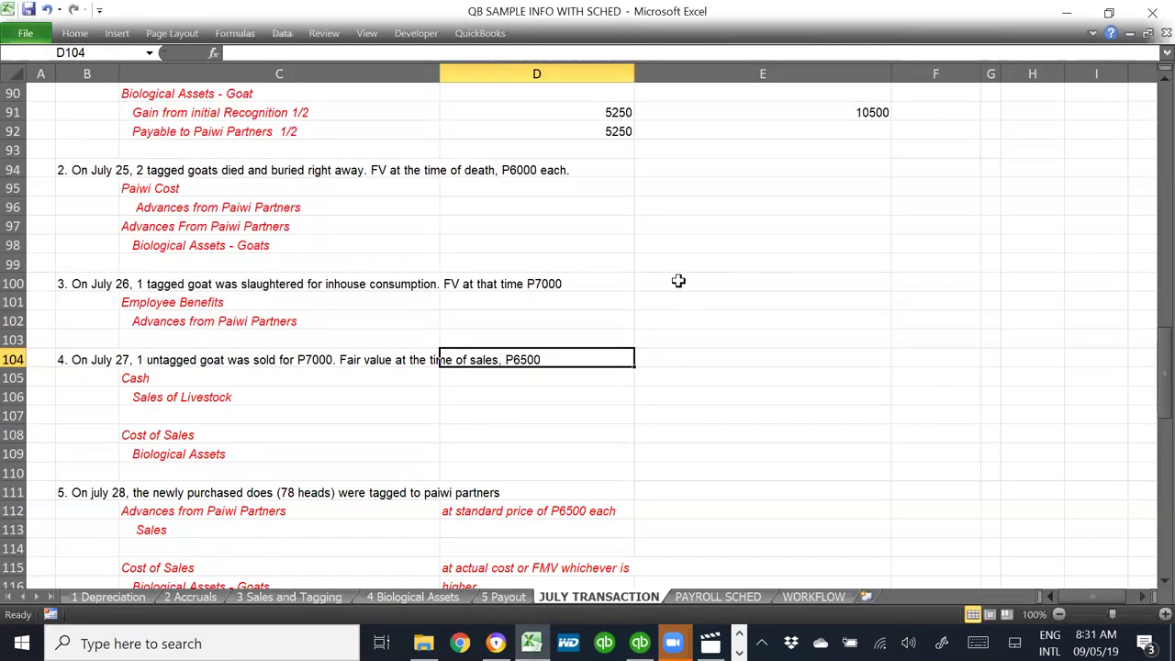
{"action": "key", "text": "alt+Tab"}
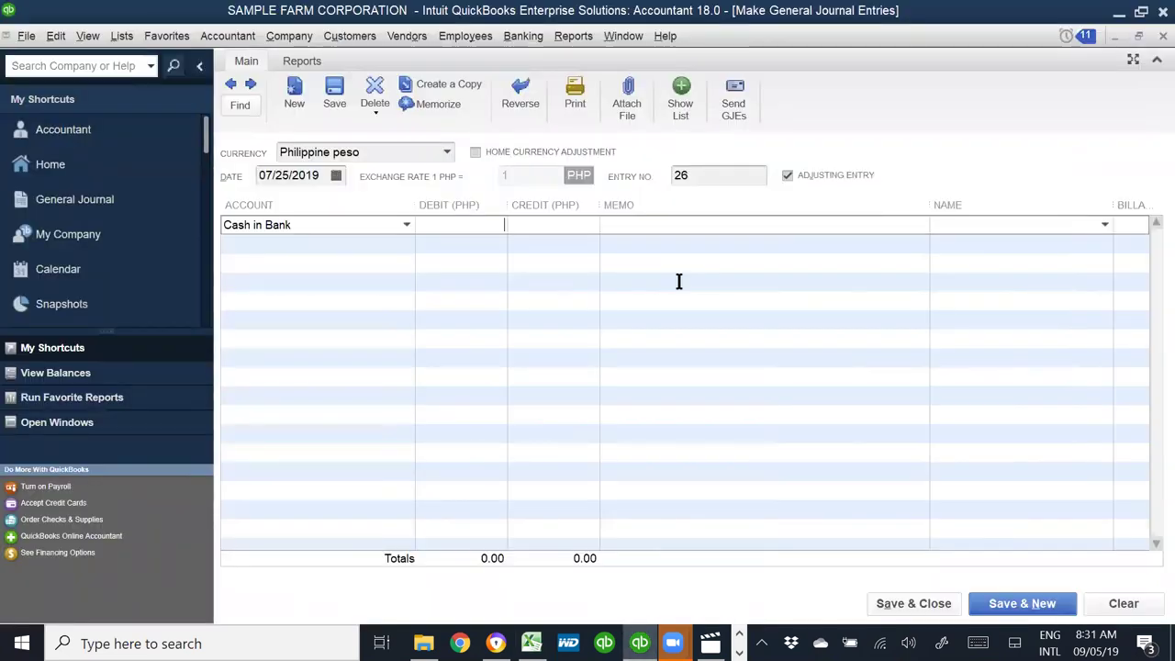
{"action": "type", "text": "000"}
{"action": "key", "text": "Tab"}
{"action": "type", "text": "Sale of "}
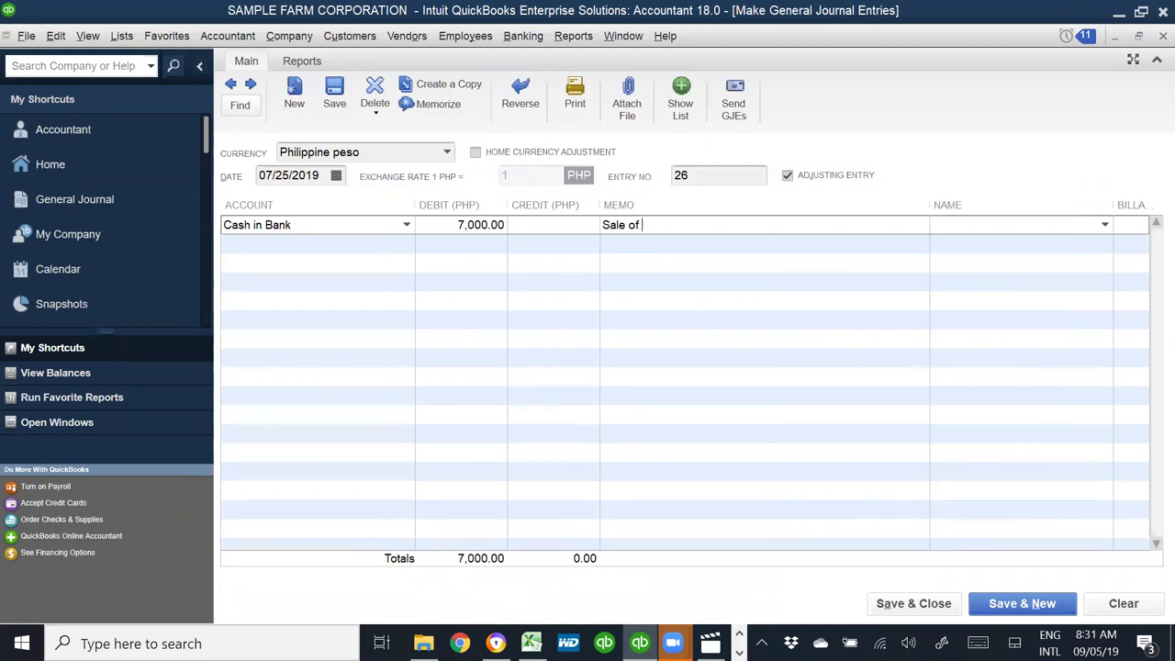
{"action": "type", "text": "L1 g"}
{"action": "type", "text": "gged goat for P7000"}
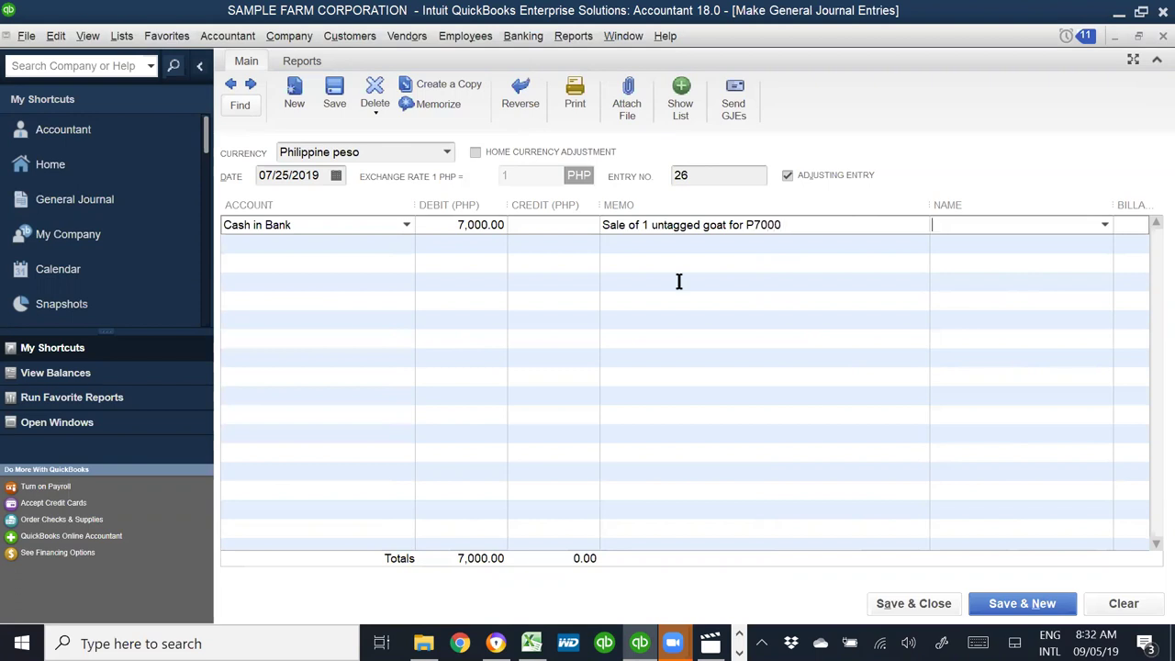
- Add a second journal line crediting Sales - Livestock for 7,000
{"action": "key", "text": "Tab"}
{"action": "type", "text": "Sales"}
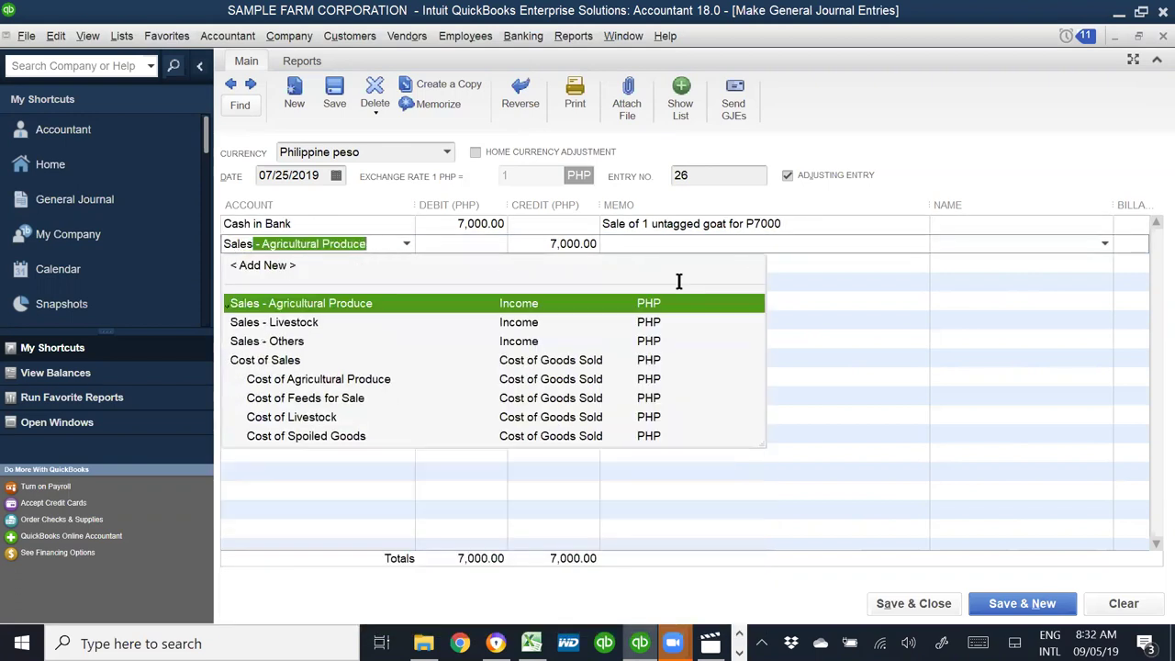
{"action": "left_click", "coordinate": [303, 324]}
{"action": "key", "text": "Tab"}
{"action": "key", "text": "Tab"}
{"action": "key", "text": "Tab"}
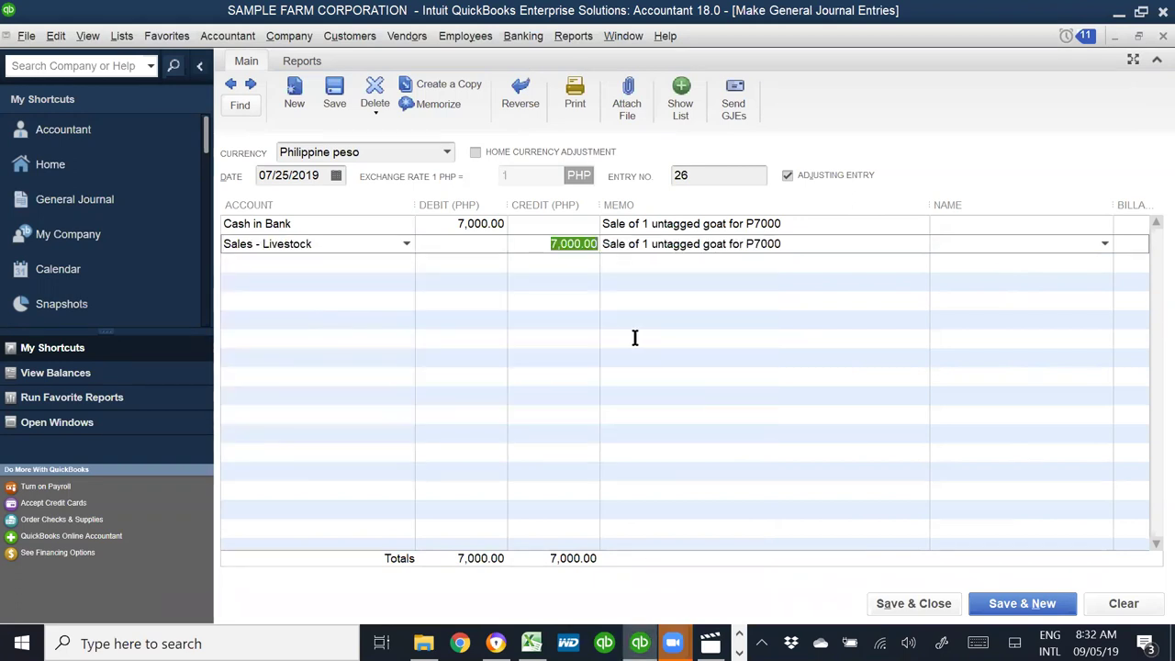
- Add a third journal line debiting Cost of Sales:Cost of Livestock for 6,500
{"action": "left_click", "coordinate": [362, 264]}
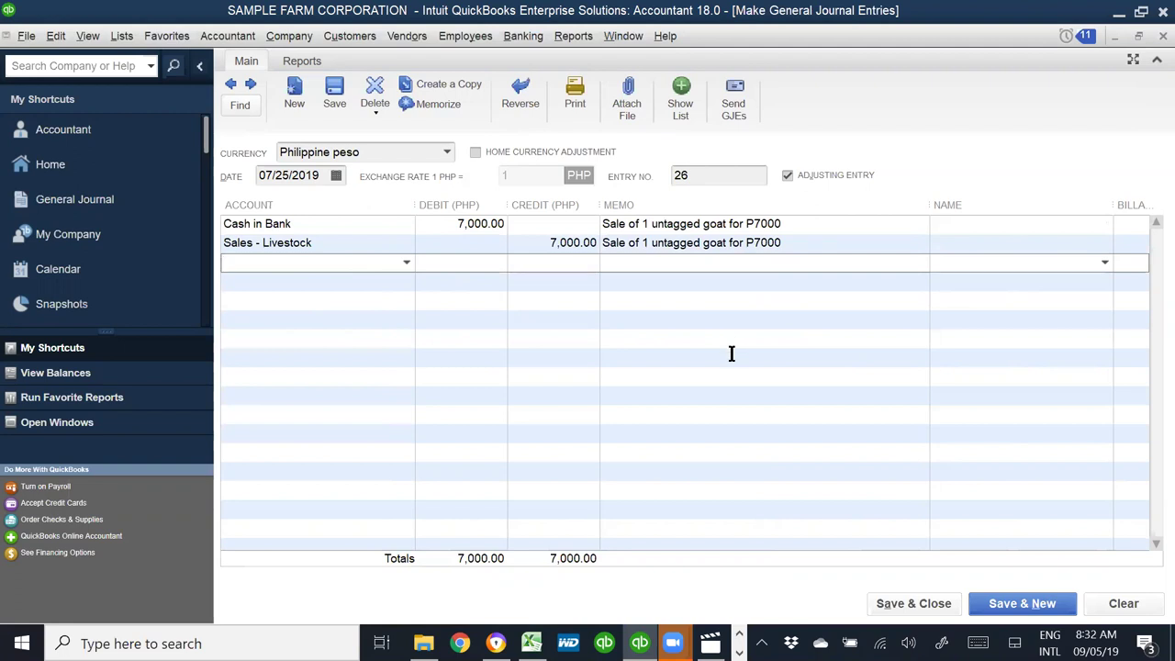
{"action": "type", "text": "coso"}
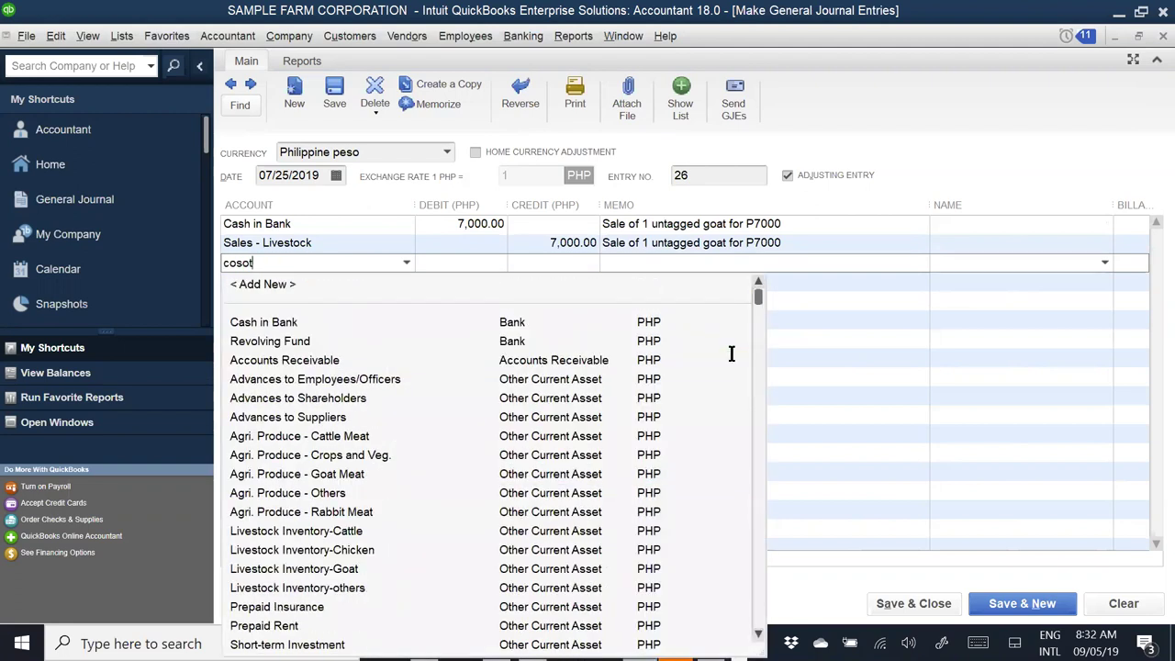
{"action": "type", "text": "t"}
{"action": "key", "text": "BackSpace"}
{"action": "key", "text": "BackSpace"}
{"action": "key", "text": "BackSpace"}
{"action": "key", "text": "BackSpace"}
{"action": "type", "text": "st of Sales:Cost of Livestock"}
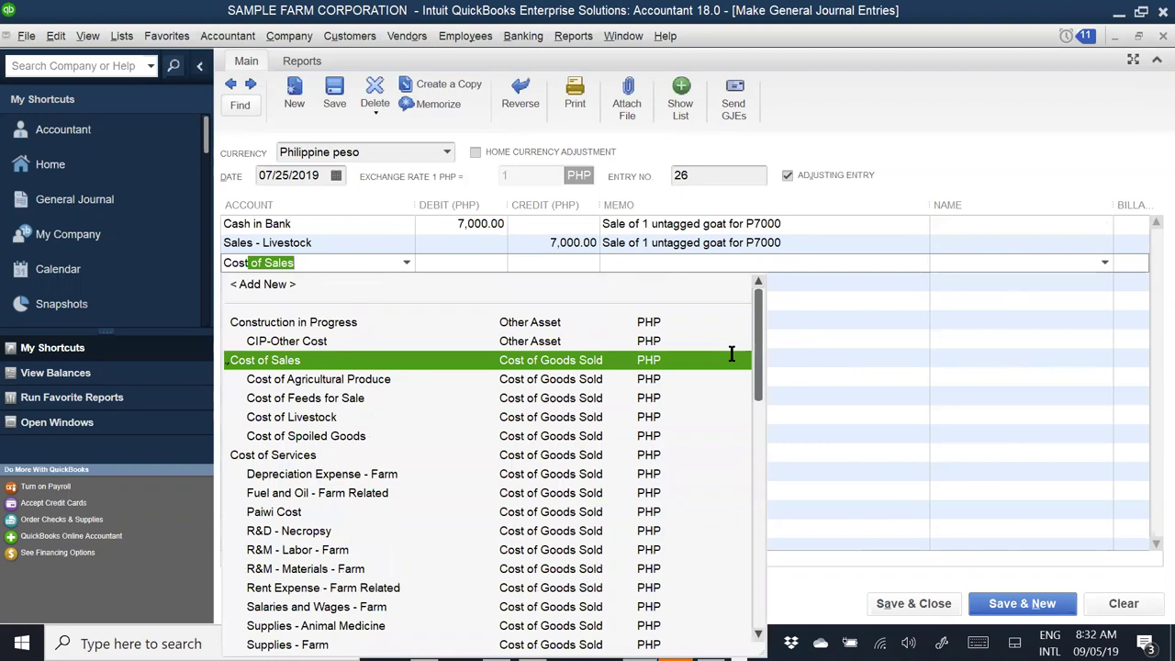
{"action": "left_click", "coordinate": [312, 419]}
{"action": "key", "text": "Tab"}
{"action": "type", "text": "6,500"}
- Change the Cost of Livestock line's memo to "Sale of 1 untagged goat wiht FV of P6500"
{"action": "key", "text": "Tab"}
{"action": "key", "text": "Tab"}
{"action": "key", "text": "End"}
{"action": "key", "text": "BackSpace"}
{"action": "key", "text": "BackSpace"}
{"action": "key", "text": "BackSpace"}
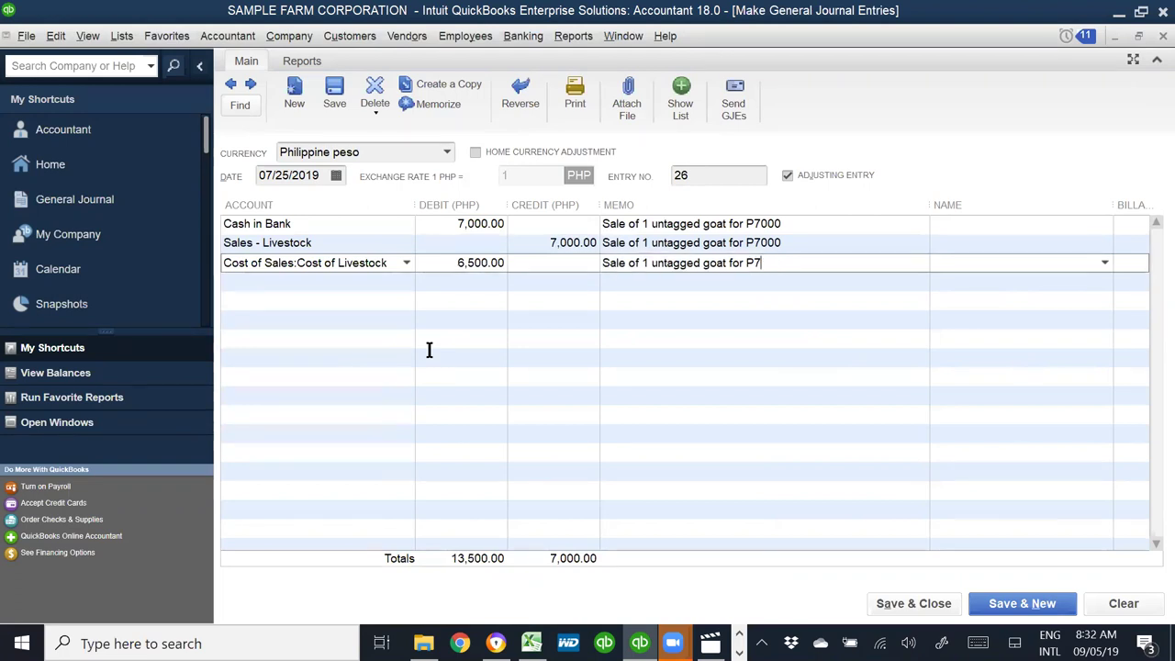
{"action": "key", "text": "BackSpace"}
{"action": "key", "text": "BackSpace"}
{"action": "type", "text": "wiht FV of"}
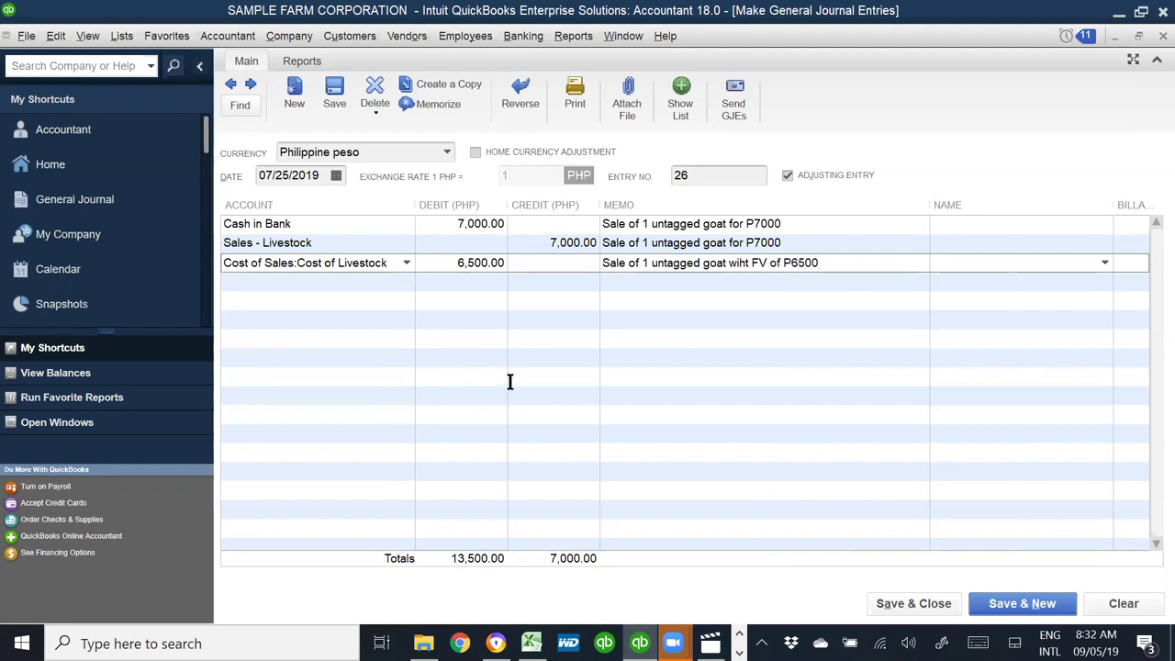
- Credit Biological Assets-Goats 6,500 on the fourth line, then save and close the journal entry
{"action": "key", "text": "Tab"}
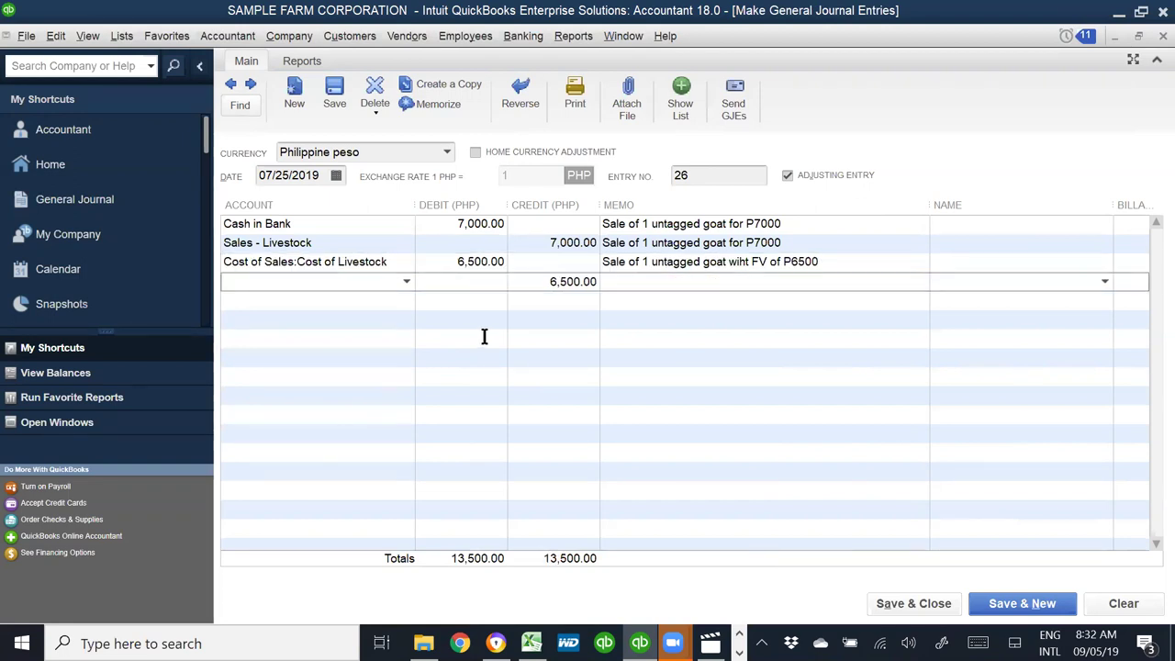
{"action": "type", "text": "Biological Assets-Cattle"}
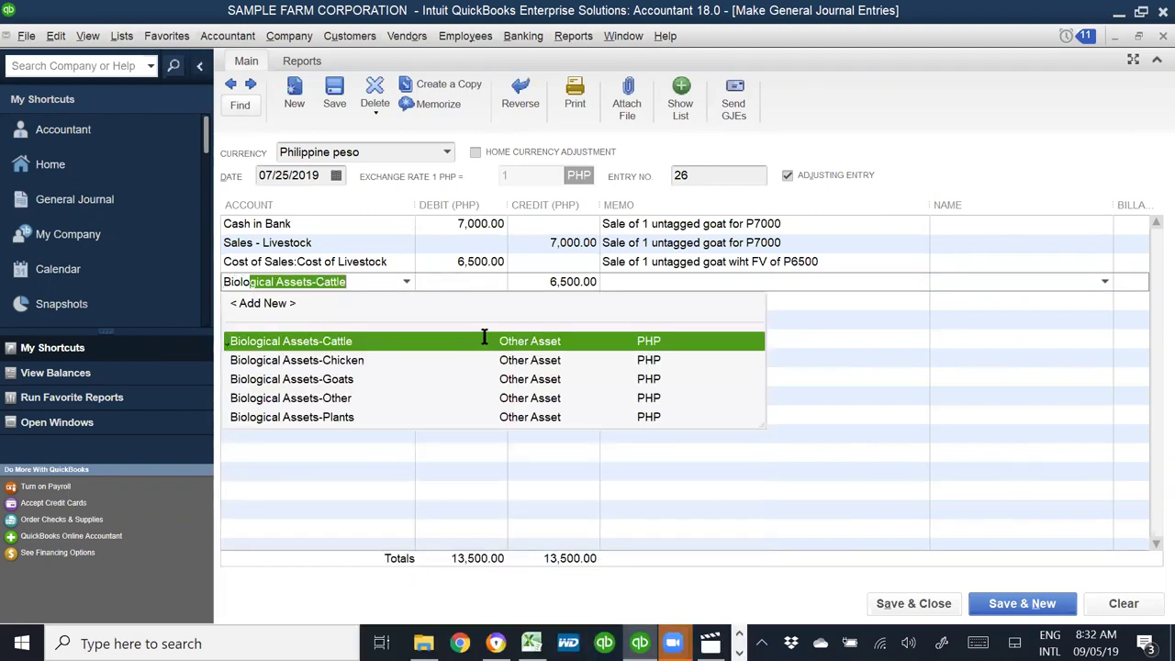
{"action": "left_click", "coordinate": [354, 379]}
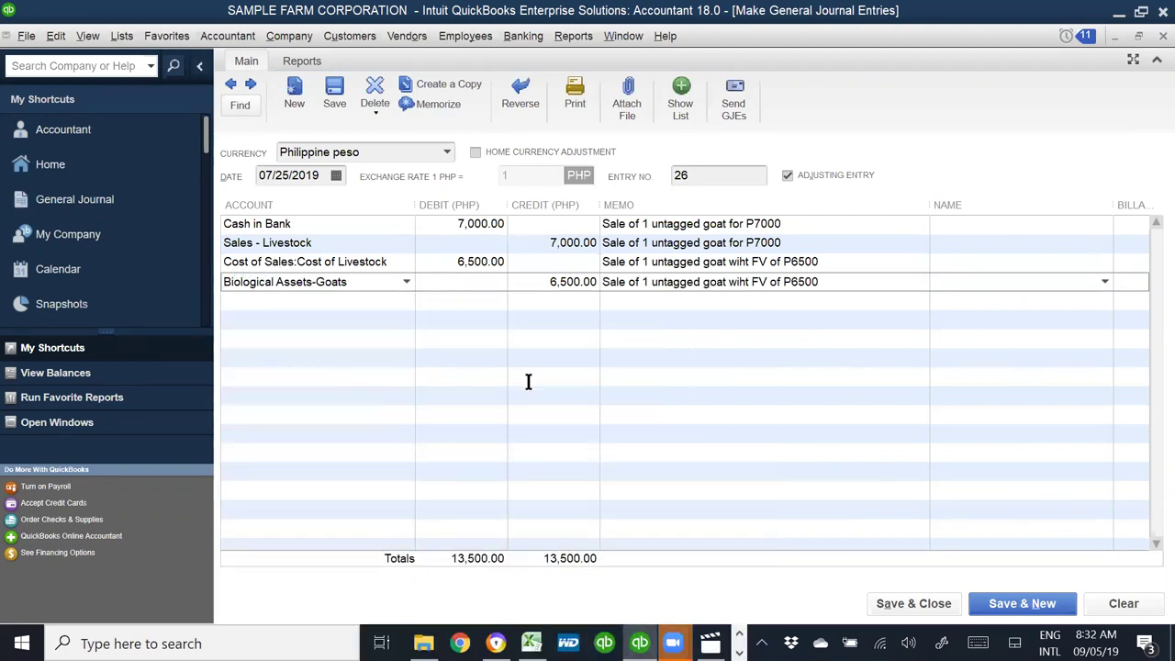
{"action": "key", "text": "Tab"}
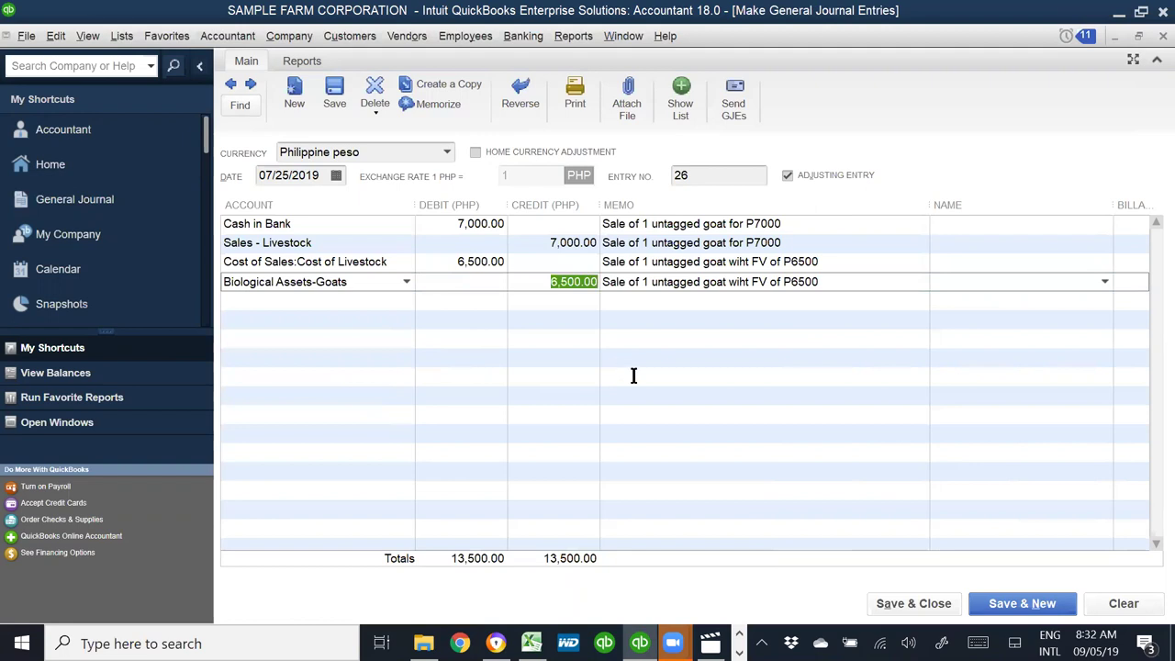
{"action": "left_click", "coordinate": [929, 606]}
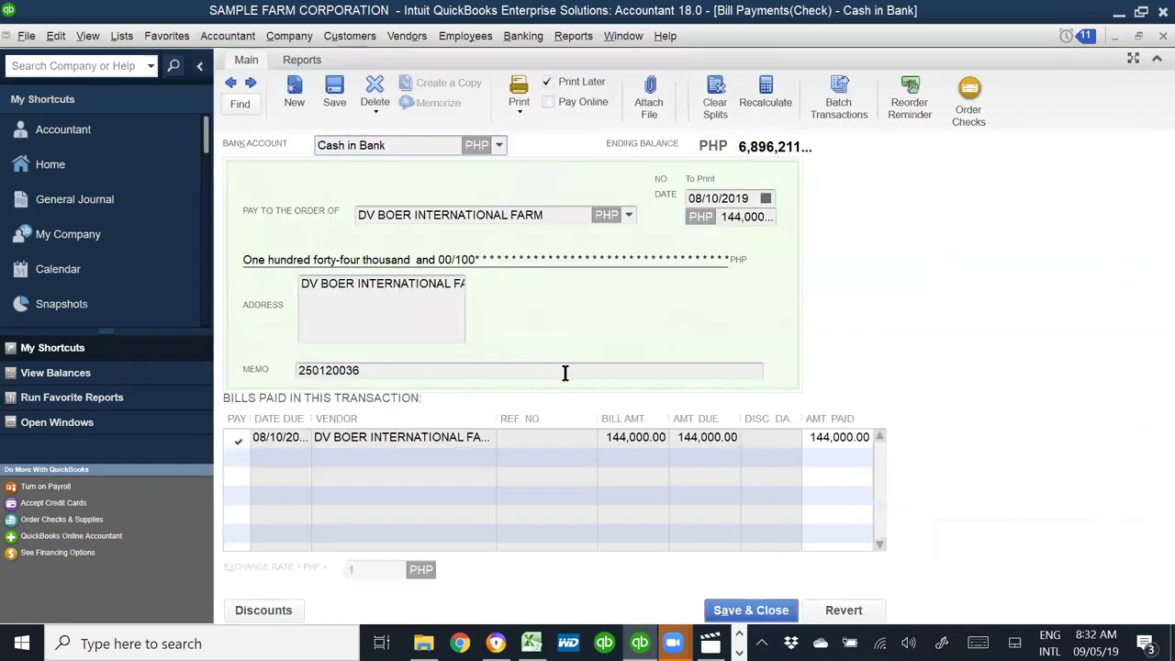
- Switch to Excel and examine item 5's tagged does entries and the related July 15 purchase of 78 does under Check Issuances
{"action": "key", "text": "alt+Tab"}
{"action": "scroll", "coordinate": [230, 397], "scroll_direction": "down", "scroll_amount": 3}
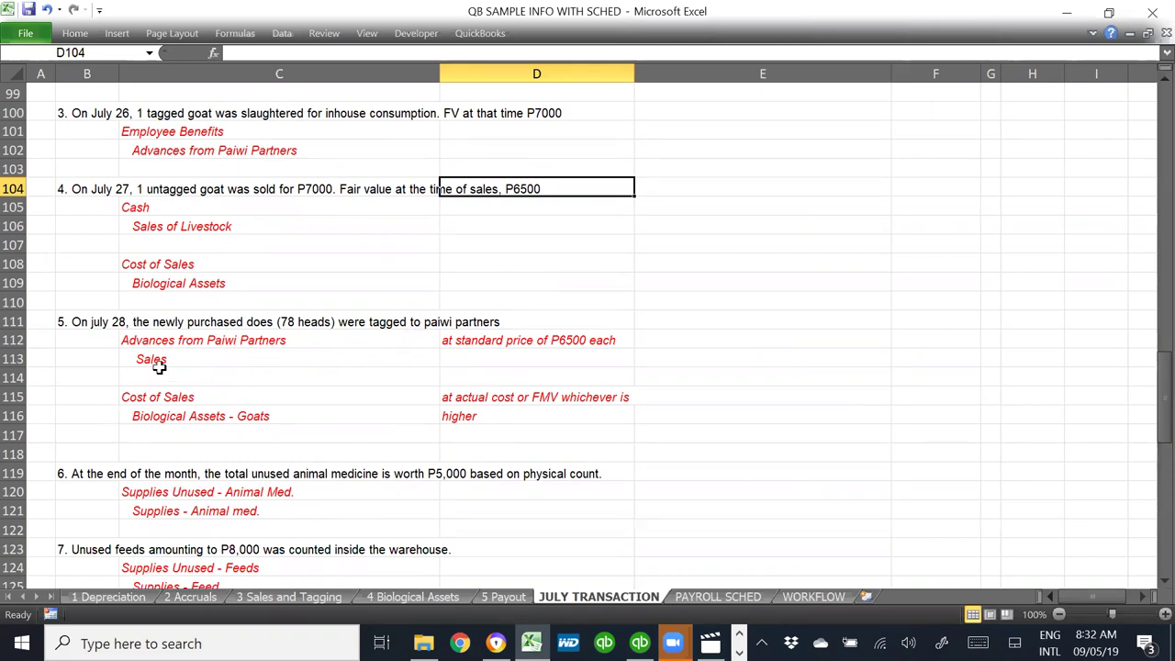
{"action": "left_click", "coordinate": [183, 343]}
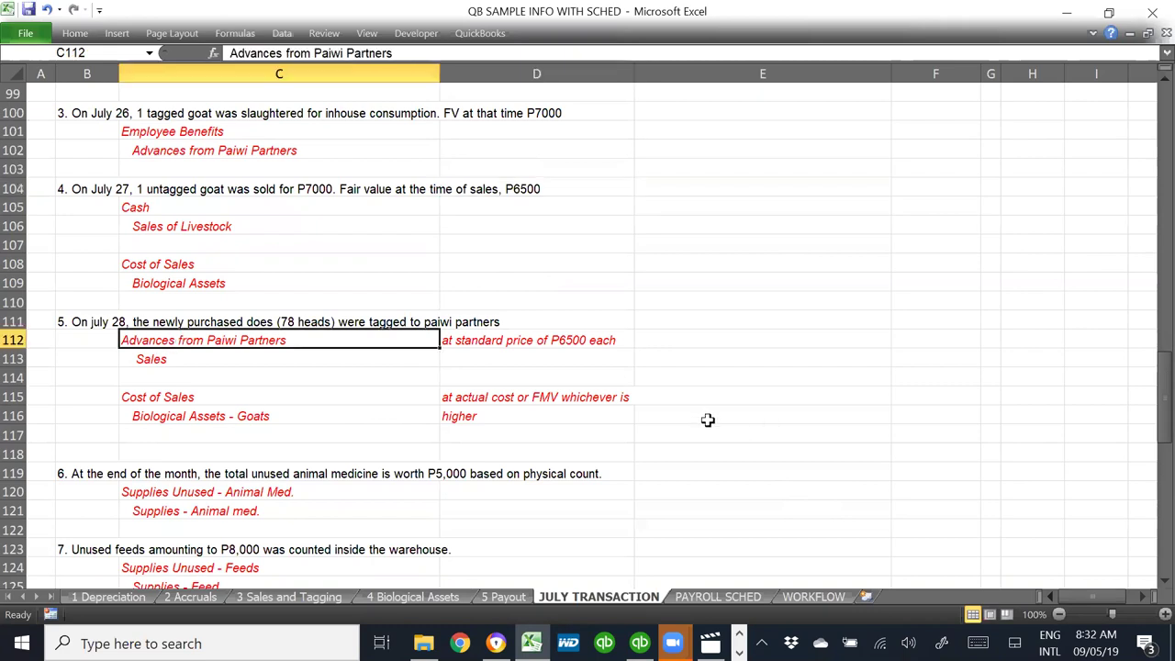
{"action": "scroll", "coordinate": [703, 367], "scroll_direction": "up", "scroll_amount": 15}
{"action": "scroll", "coordinate": [504, 366], "scroll_direction": "up", "scroll_amount": 4}
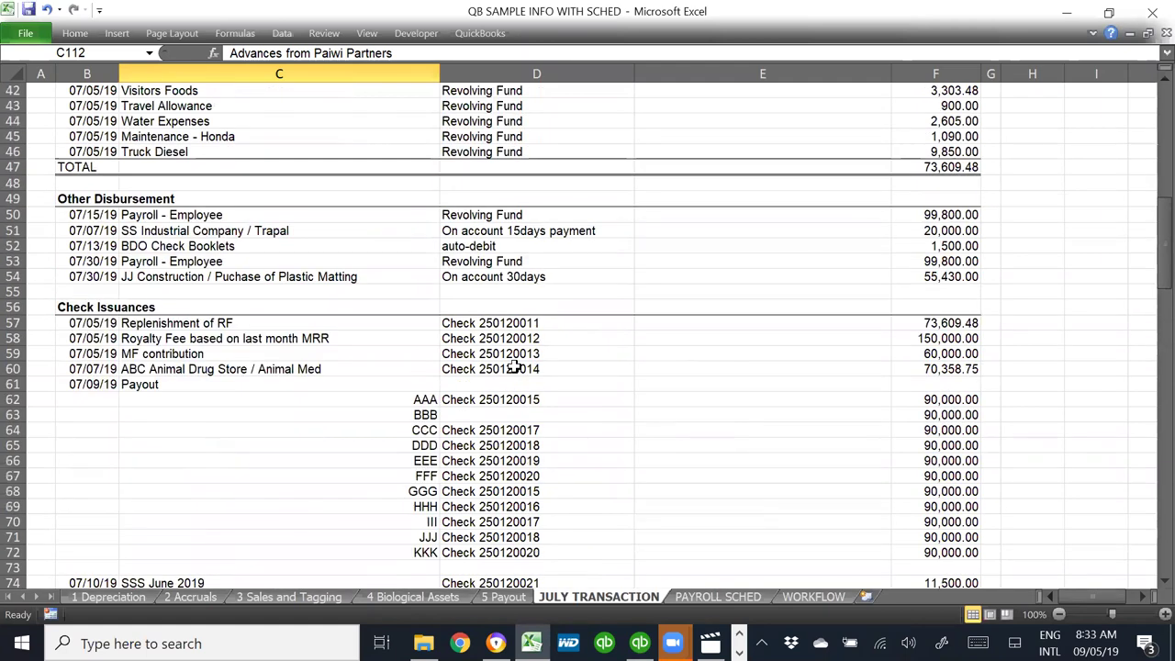
{"action": "scroll", "coordinate": [524, 375], "scroll_direction": "down", "scroll_amount": 6}
{"action": "left_click_drag", "start_coordinate": [126, 398], "coordinate": [909, 397]}
{"action": "left_click_drag", "start_coordinate": [70, 395], "coordinate": [913, 395]}
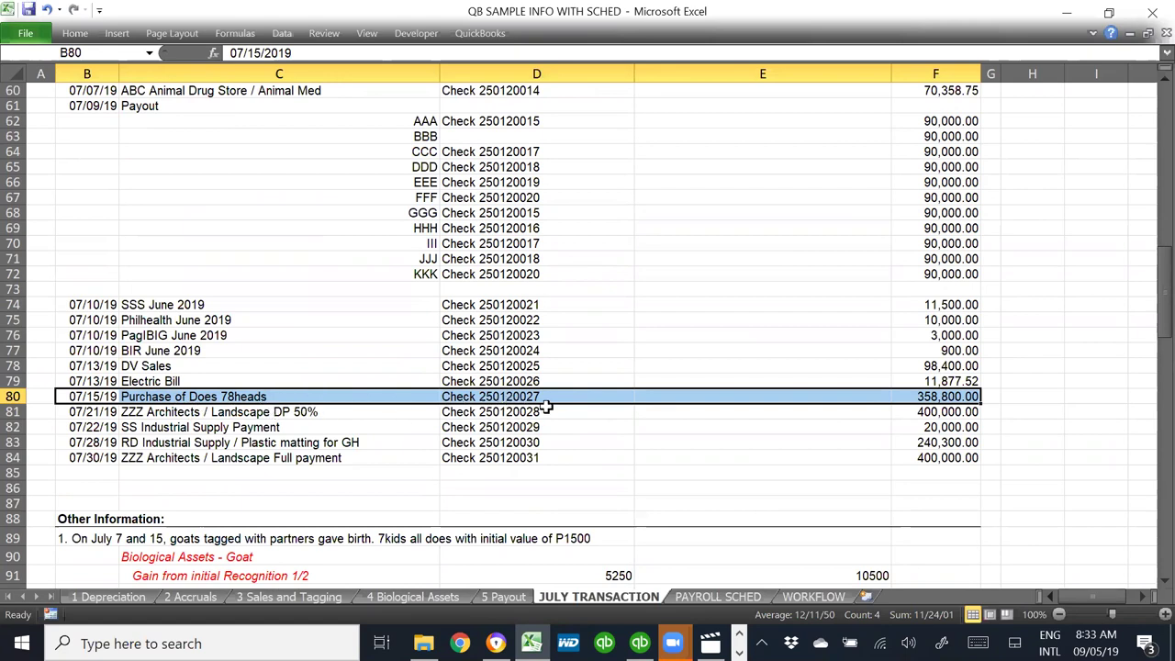
- Switch to QuickBooks and save and close the open bill payment check to DV BOER INTERNATIONAL FARM
{"action": "key", "text": "alt+Tab"}
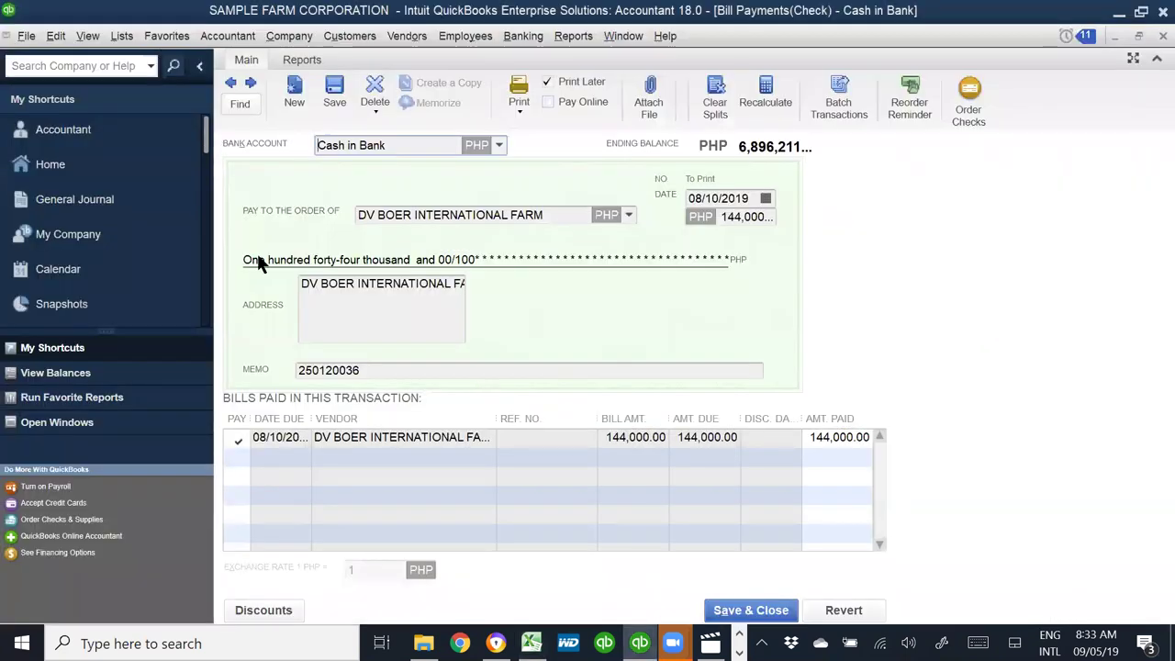
{"action": "left_click", "coordinate": [50, 164]}
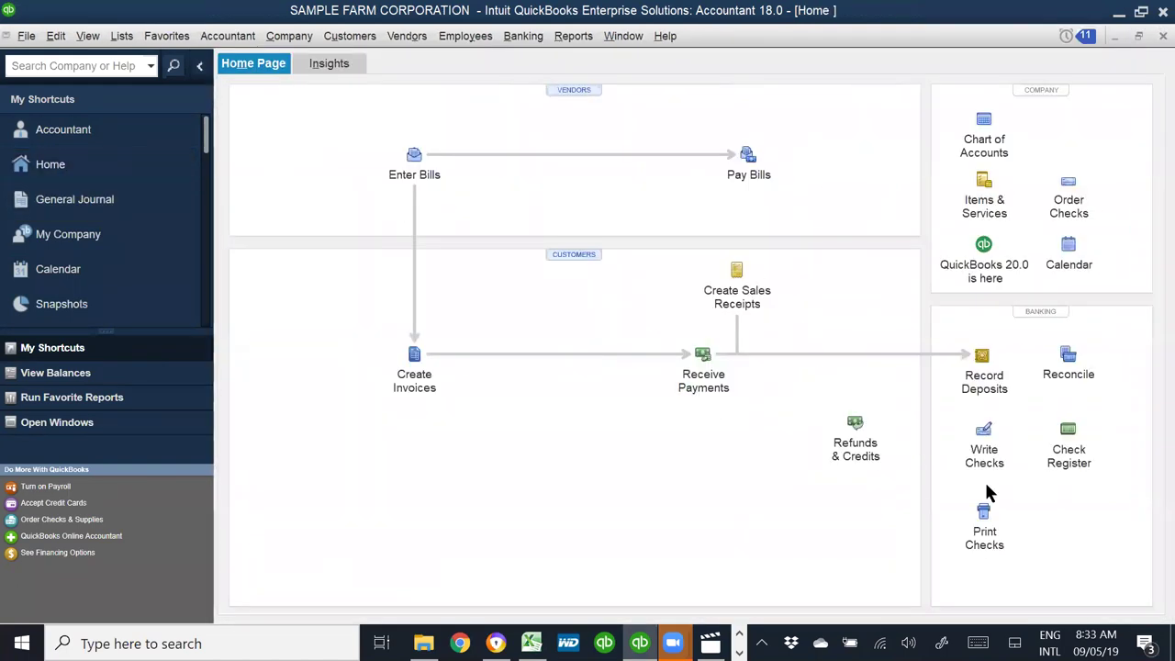
{"action": "key", "text": "ctrl+Tab"}
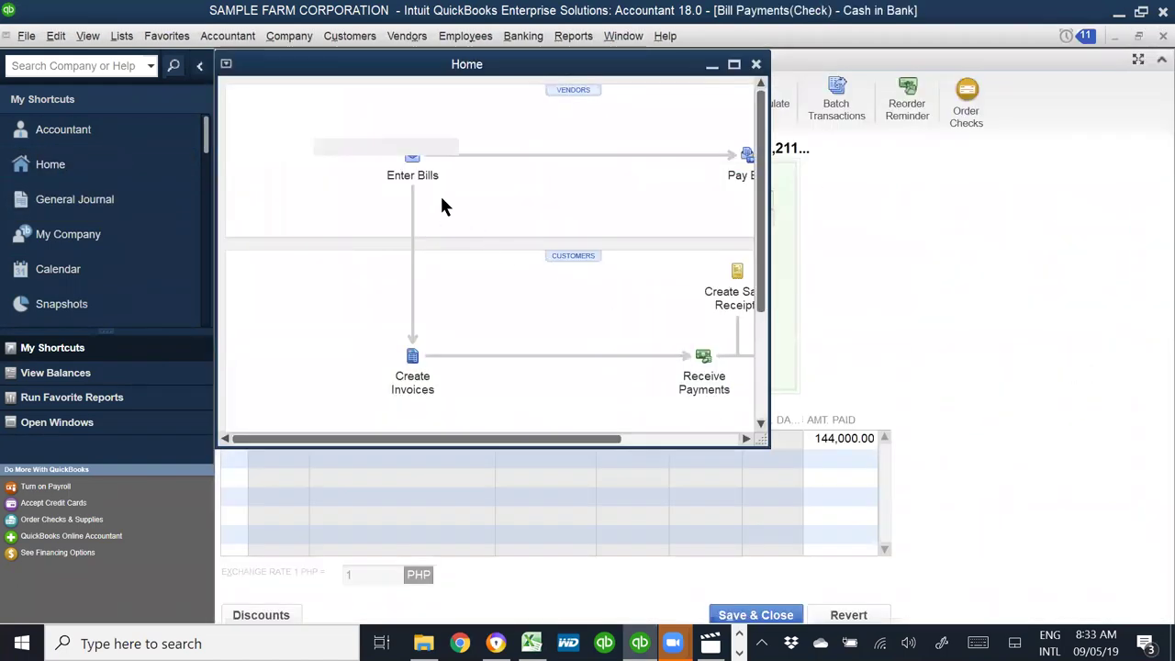
{"action": "left_click", "coordinate": [772, 612]}
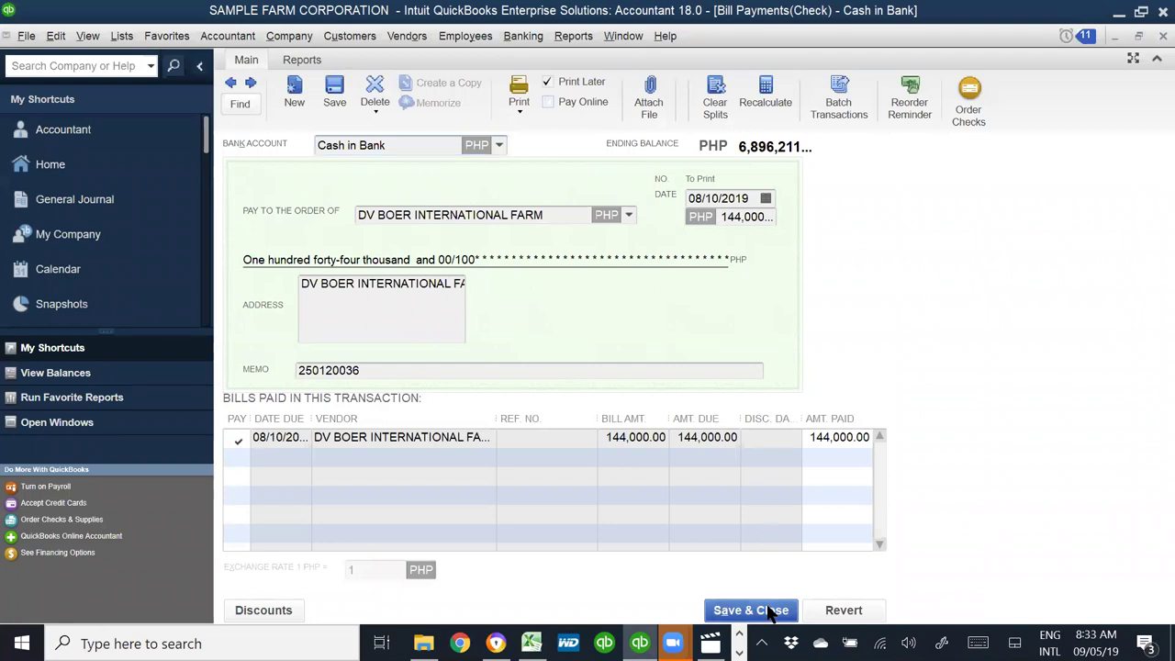
- Start a new blank check drawn on the Cash in Bank account
{"action": "left_click", "coordinate": [294, 92]}
{"action": "left_click", "coordinate": [520, 215]}
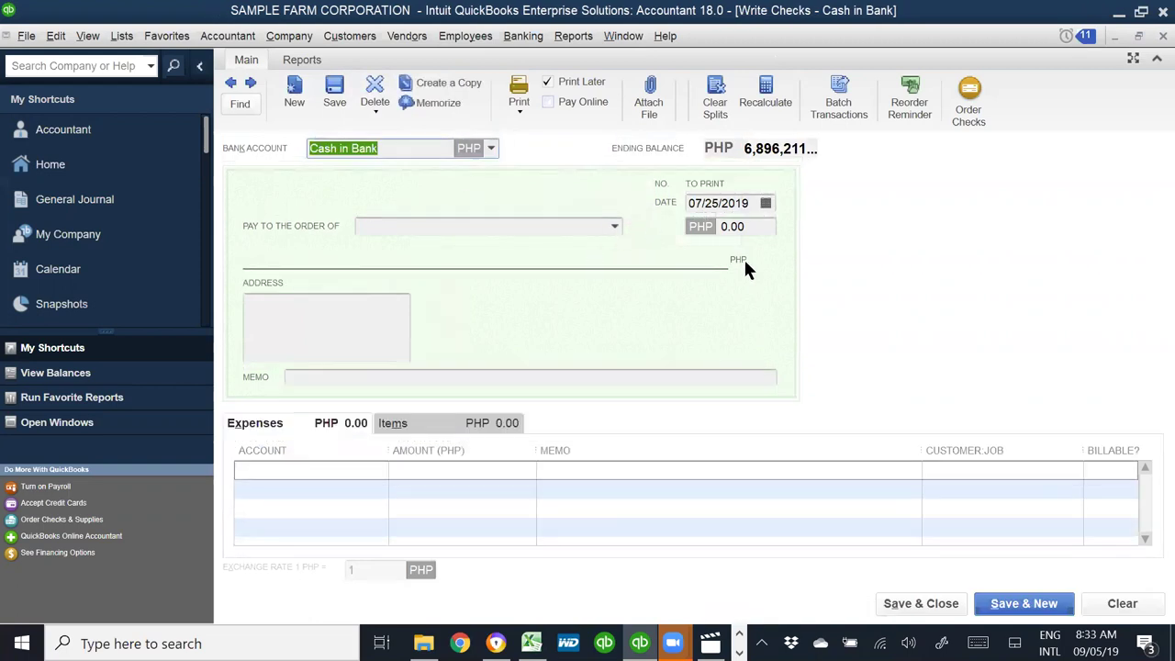
- Switch to Excel and prefix the July 15 does purchase description in C80 with "CASH /"
{"action": "key", "text": "alt+Tab"}
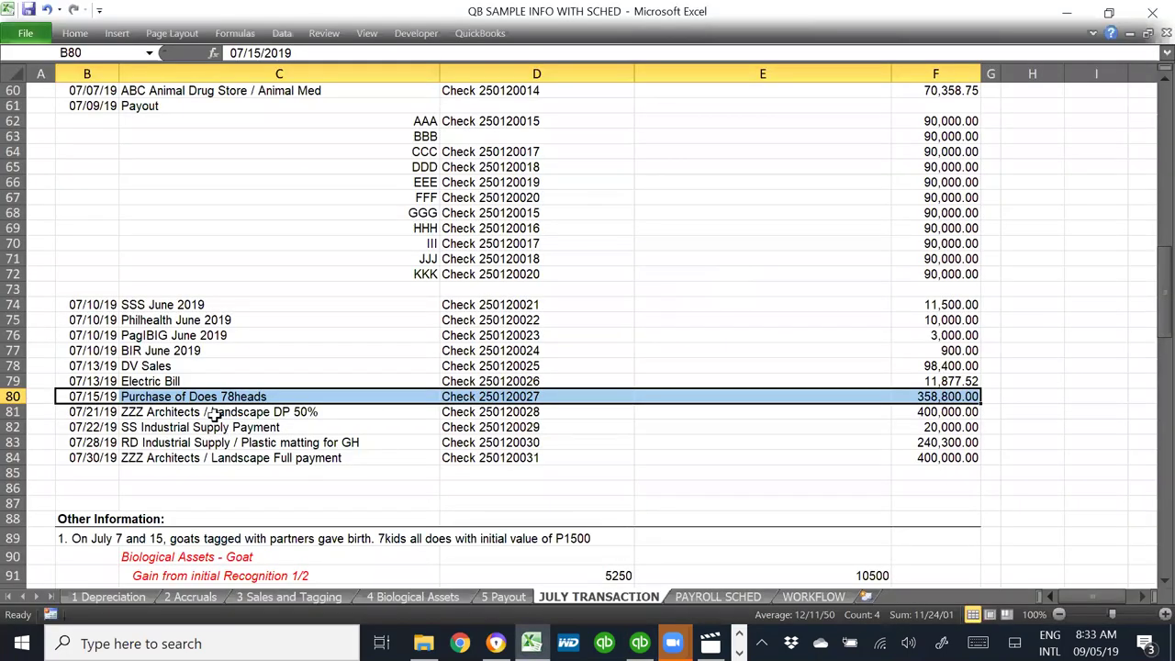
{"action": "double_click", "coordinate": [244, 398]}
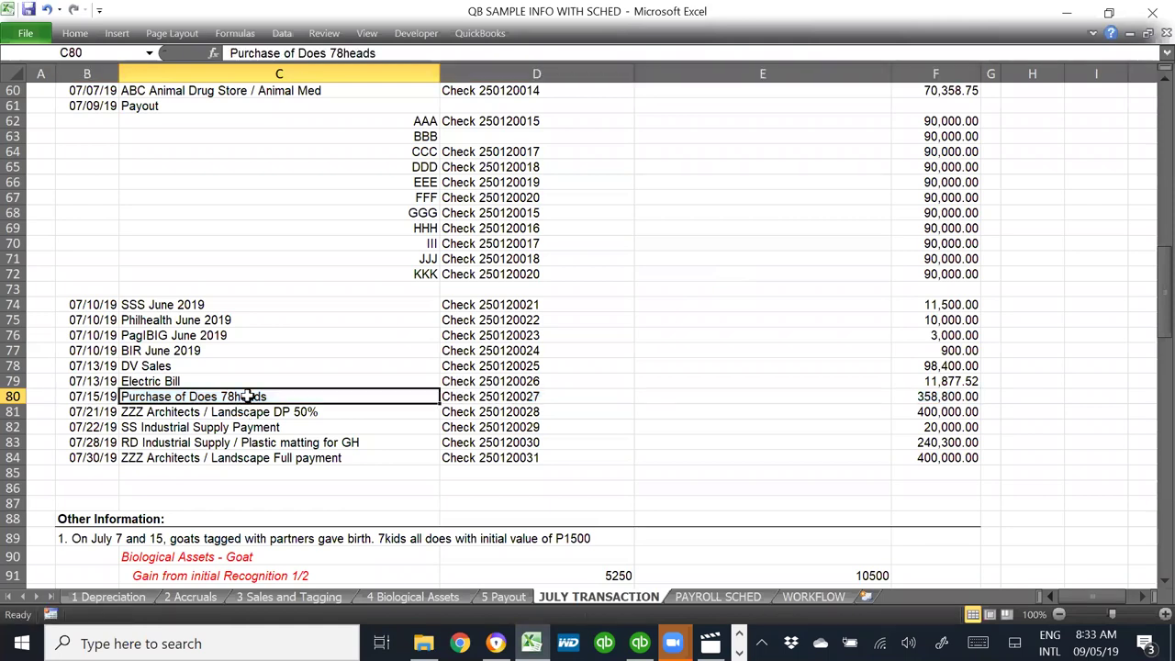
{"action": "key", "text": "Left"}
{"action": "key", "text": "Left"}
{"action": "key", "text": "Left"}
{"action": "key", "text": "Left"}
{"action": "key", "text": "Left"}
{"action": "key", "text": "Left"}
{"action": "key", "text": "Left"}
{"action": "key", "text": "Left"}
{"action": "key", "text": "Left"}
{"action": "key", "text": "Left"}
{"action": "key", "text": "Left"}
{"action": "key", "text": "Left"}
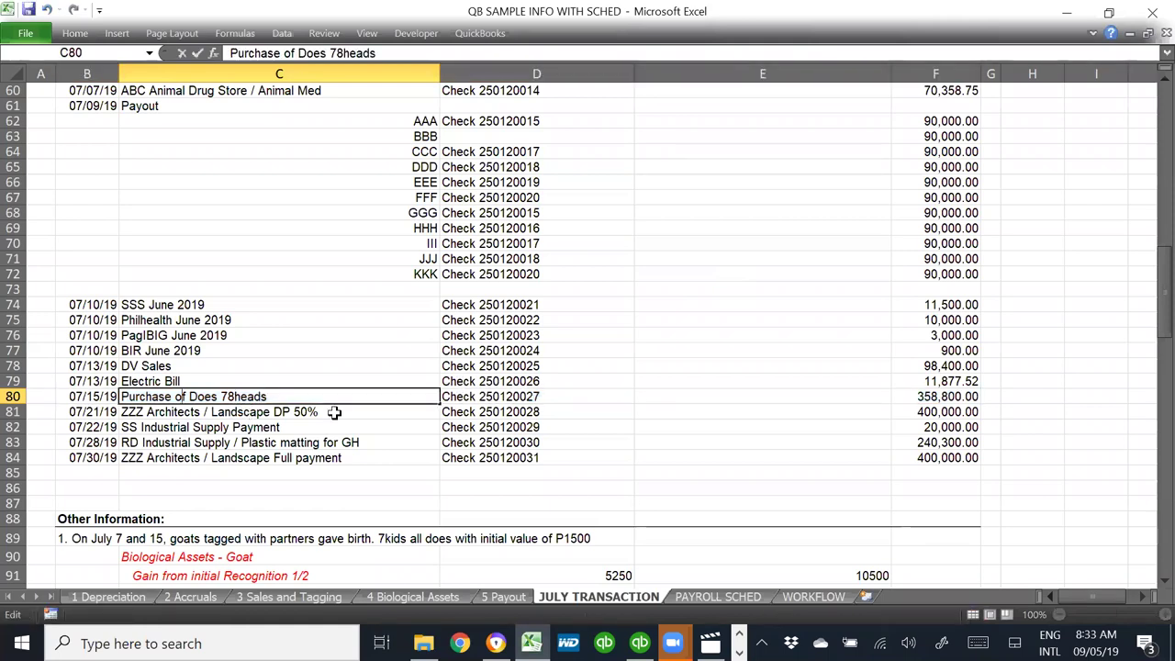
{"action": "type", "text": "CASH /"}
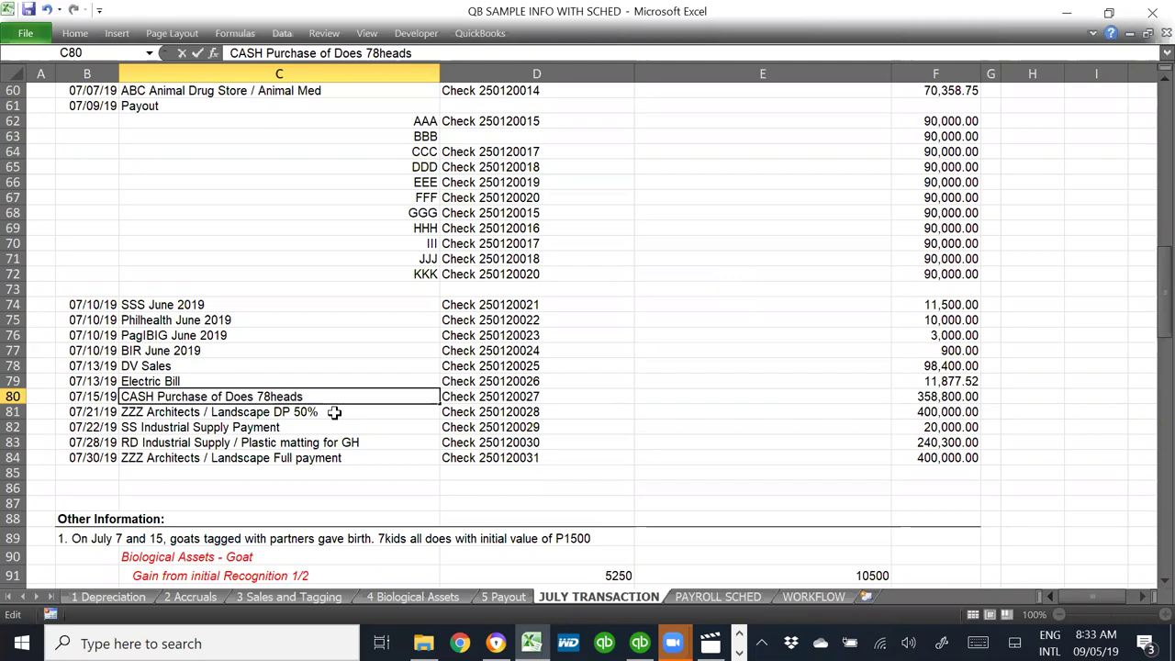
{"action": "left_click", "coordinate": [632, 381]}
- Switch to QuickBooks and make the check payable to CASH for 358,800, as in the sheet's July 15 row
{"action": "key", "text": "alt+Tab"}
{"action": "left_click", "coordinate": [364, 228]}
{"action": "type", "text": "Cash"}
{"action": "key", "text": "Tab"}
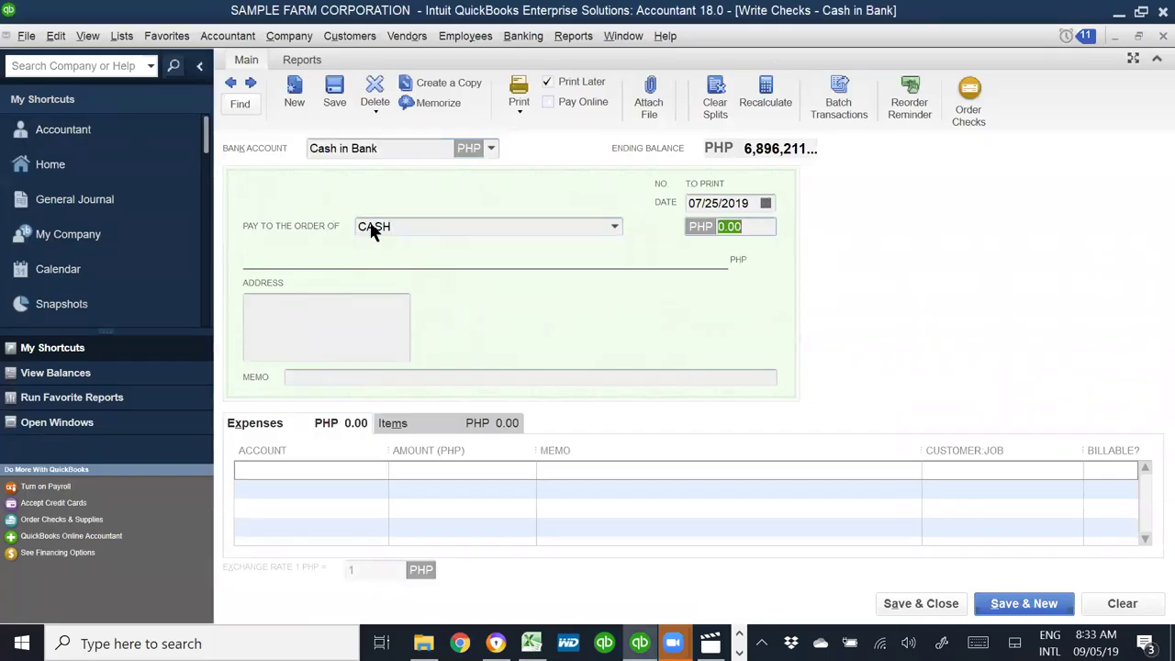
{"action": "key", "text": "alt+Tab"}
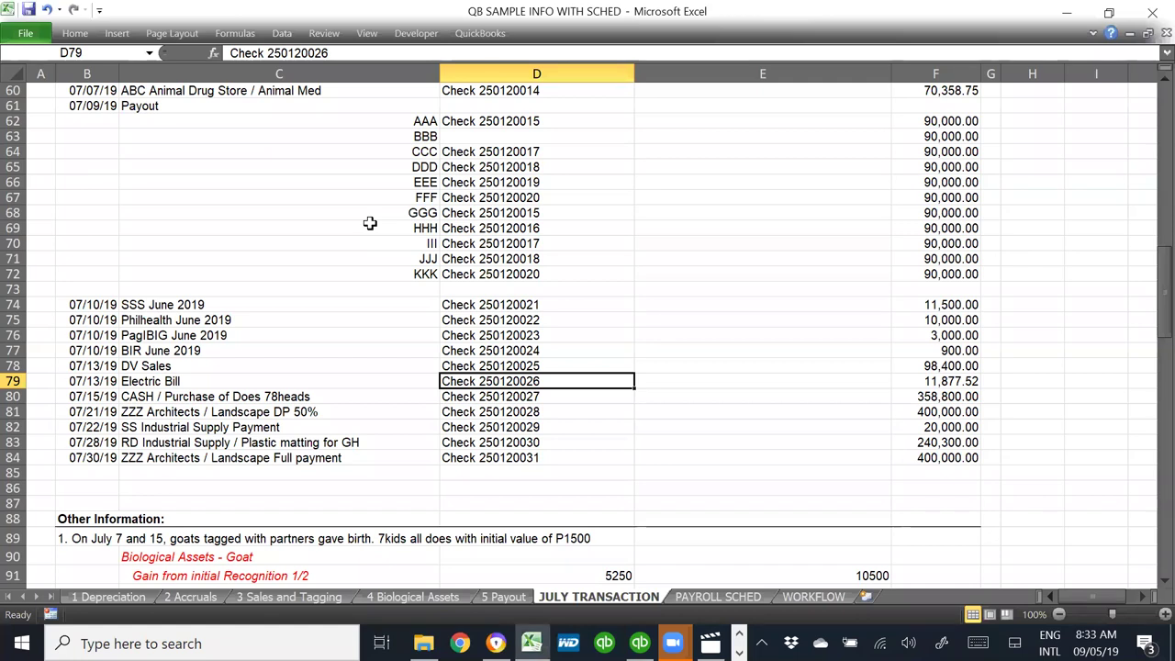
{"action": "key", "text": "Down"}
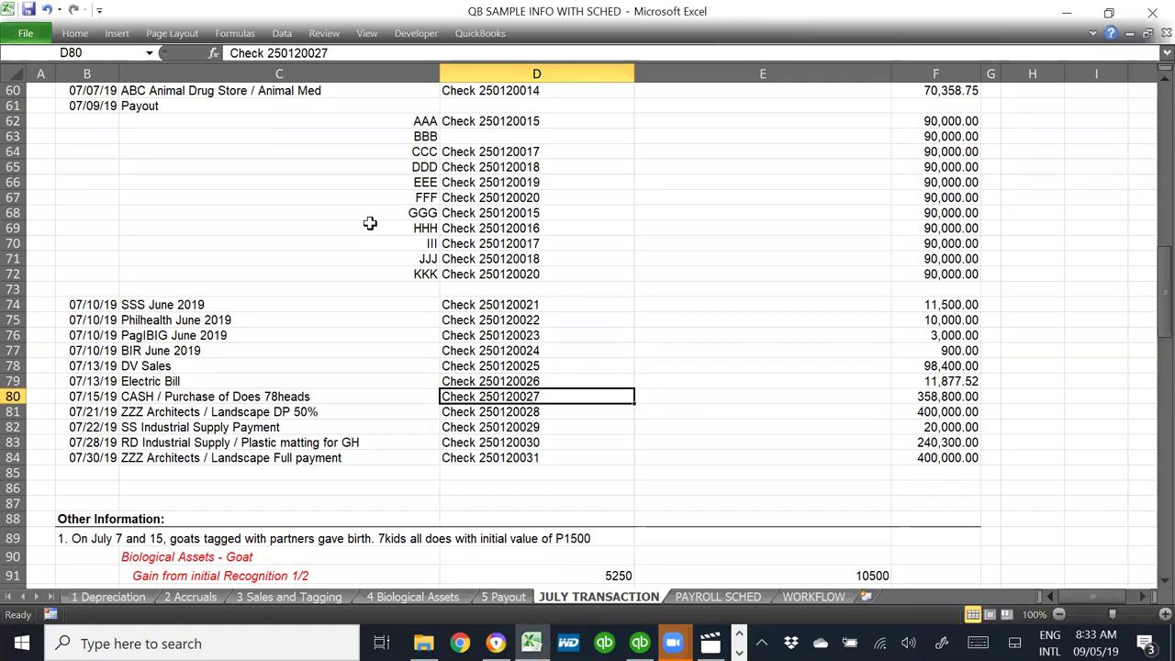
{"action": "key", "text": "alt+Tab"}
{"action": "type", "text": "3588"}
{"action": "key", "text": "Tab"}
- Copy check number 250120027 from Excel cell D80 into the QuickBooks check's memo
{"action": "left_click", "coordinate": [312, 370]}
{"action": "key", "text": "alt+Tab"}
{"action": "left_click_drag", "start_coordinate": [268, 52], "coordinate": [369, 53]}
{"action": "key", "text": "ctrl+c"}
{"action": "key", "text": "alt+Tab"}
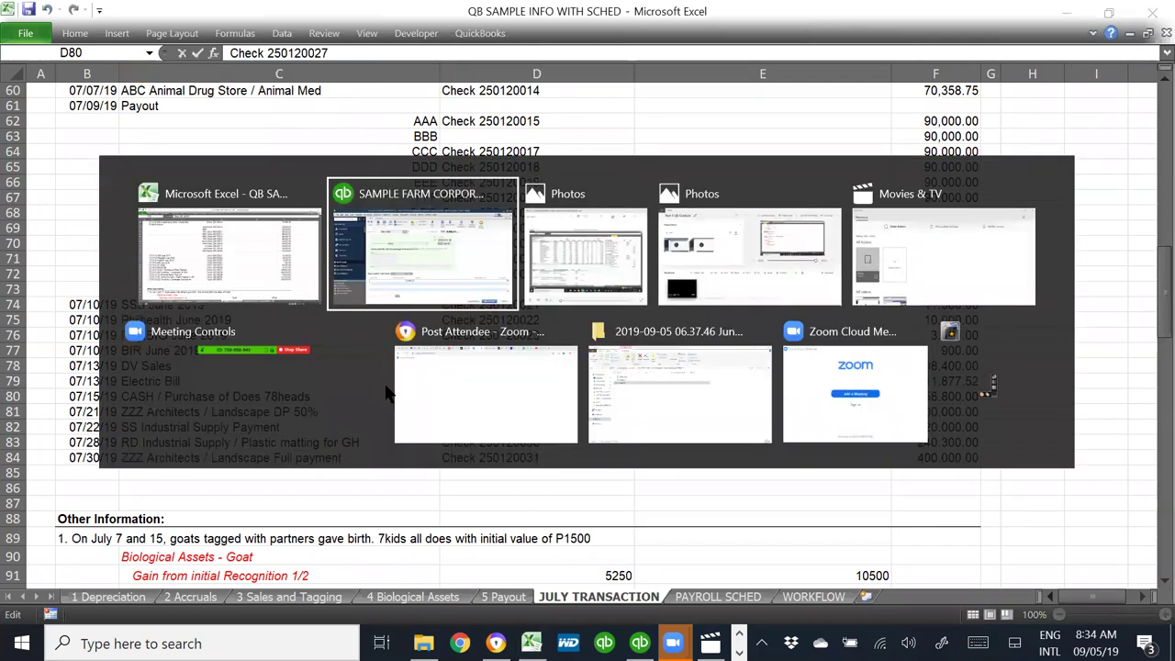
{"action": "key", "text": "ctrl+v"}
- Assign the check's first expense line to the Biological Assets-Goats account
{"action": "left_click", "coordinate": [343, 466]}
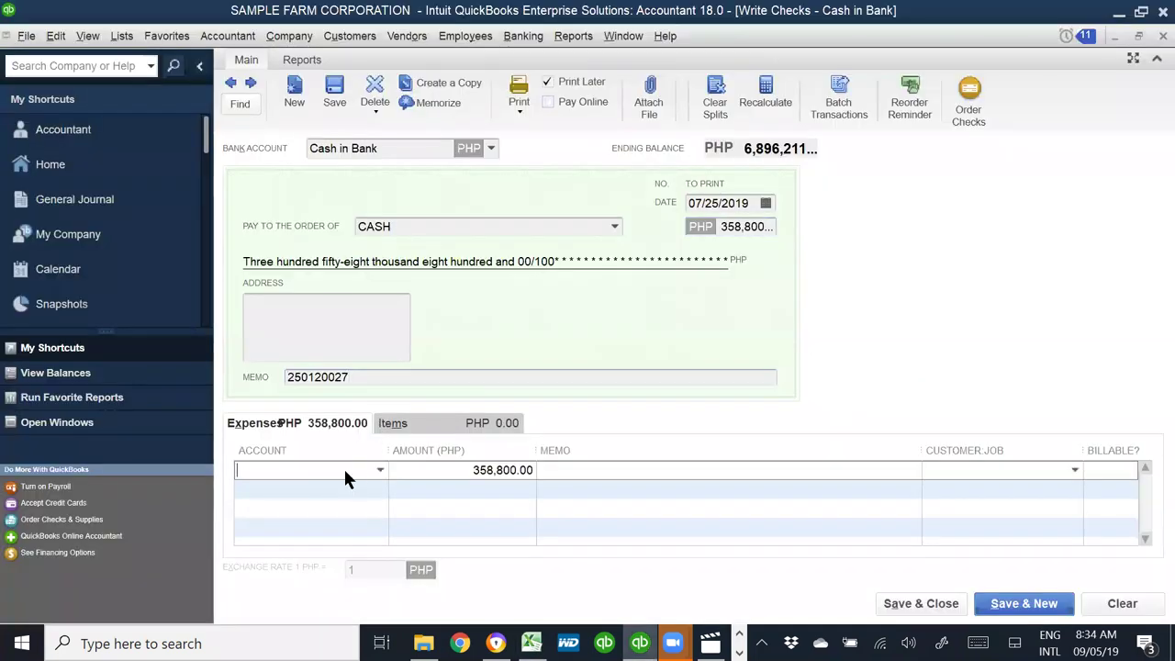
{"action": "type", "text": "BII"}
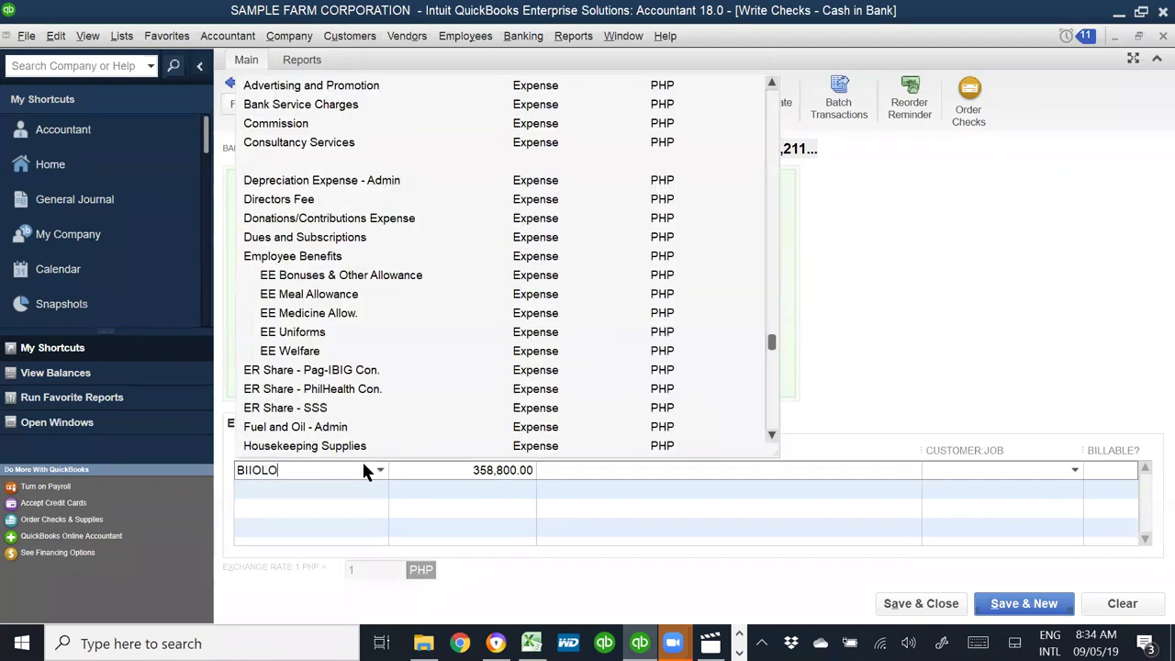
{"action": "key", "text": "BackSpace"}
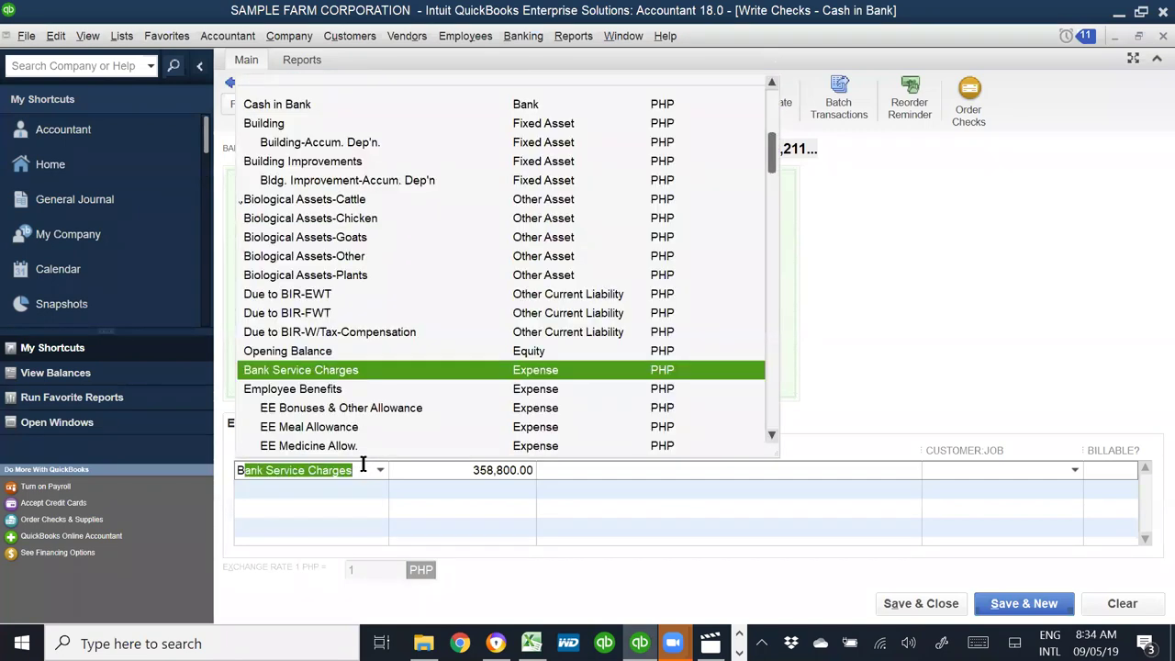
{"action": "type", "text": "iological Assets-Goats"}
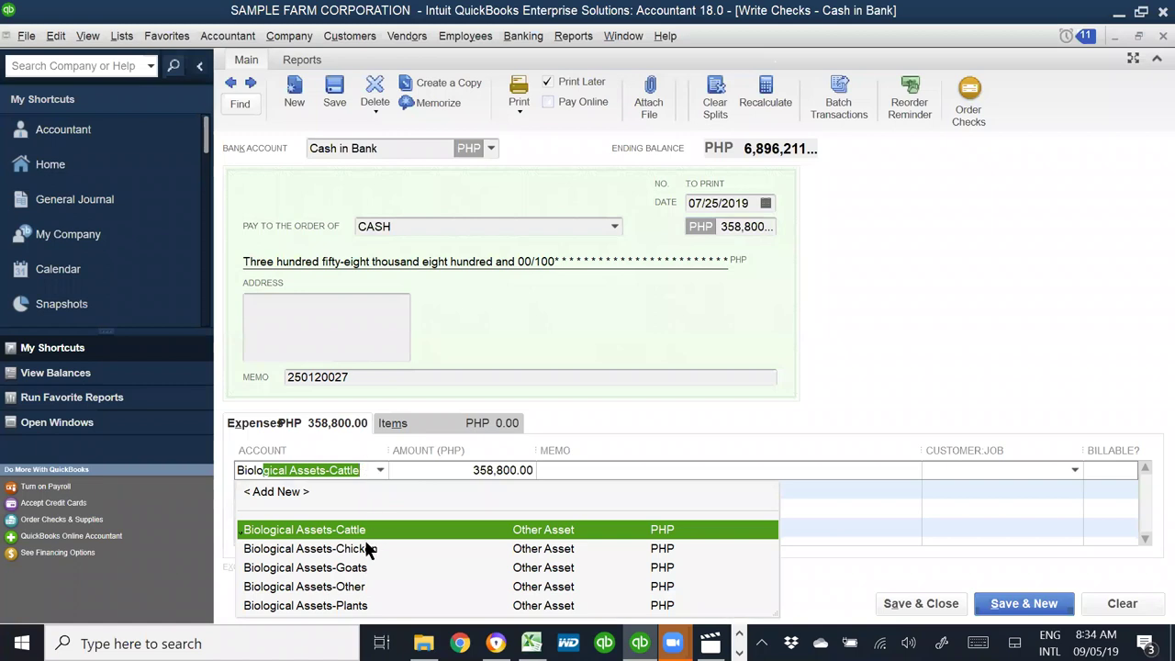
{"action": "left_click", "coordinate": [358, 571]}
- Enter "78 HEADS OF GOATS" as the expense line's memo, then save and close the check
{"action": "left_click", "coordinate": [563, 470]}
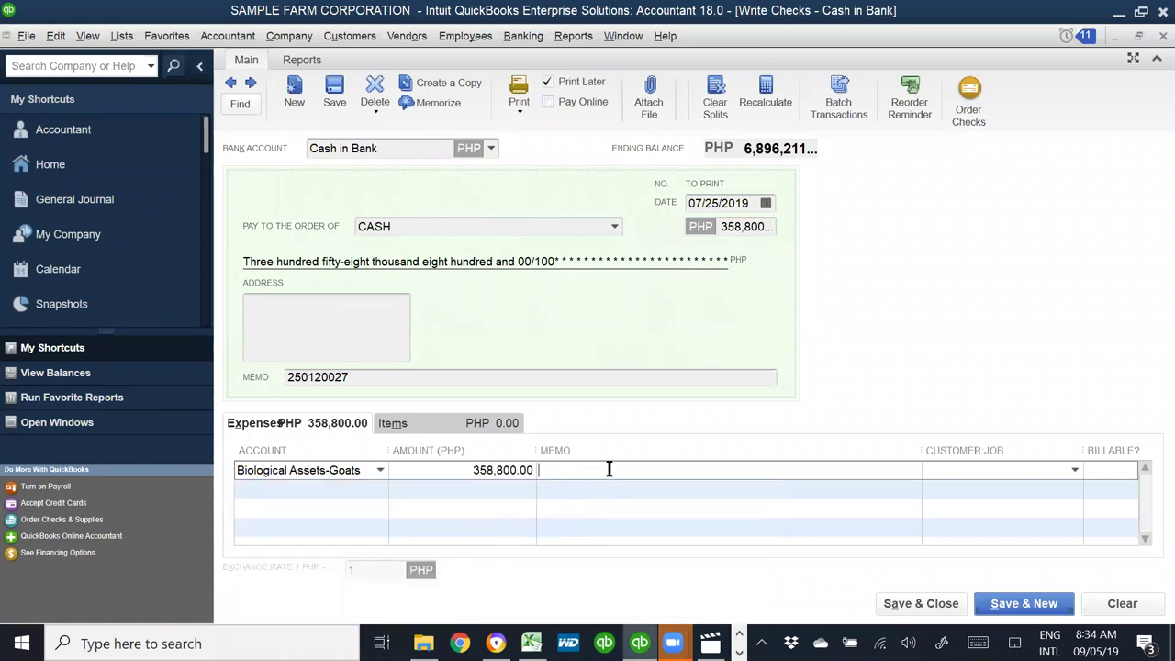
{"action": "key", "text": "alt+Tab"}
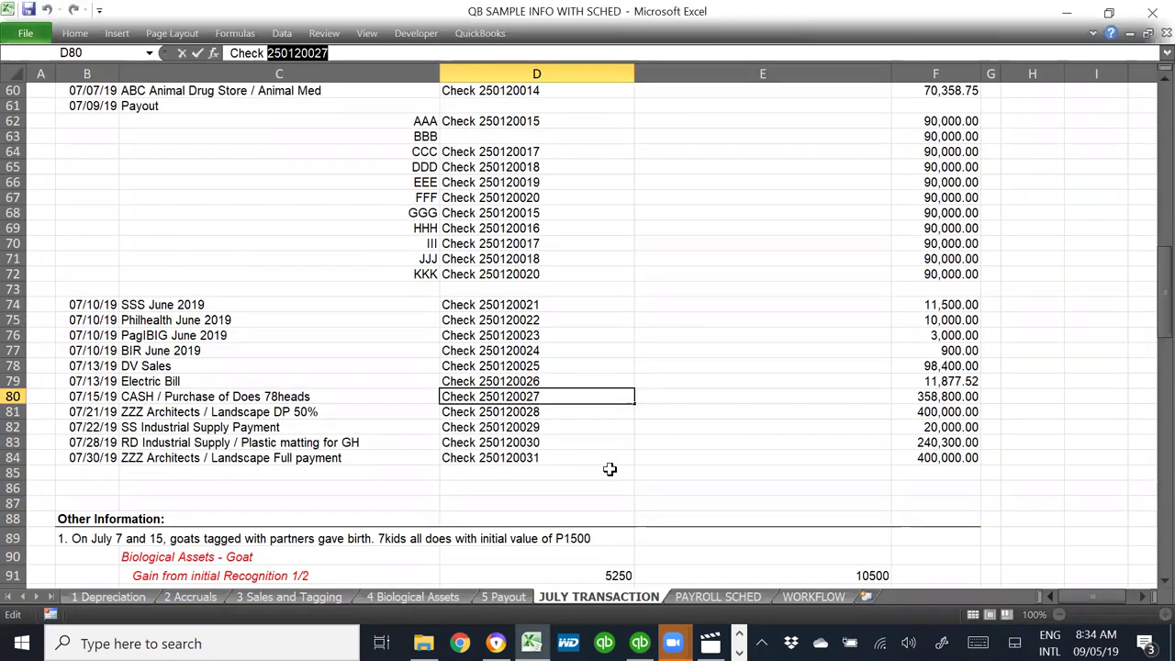
{"action": "key", "text": "alt+Tab"}
{"action": "type", "text": "78 "}
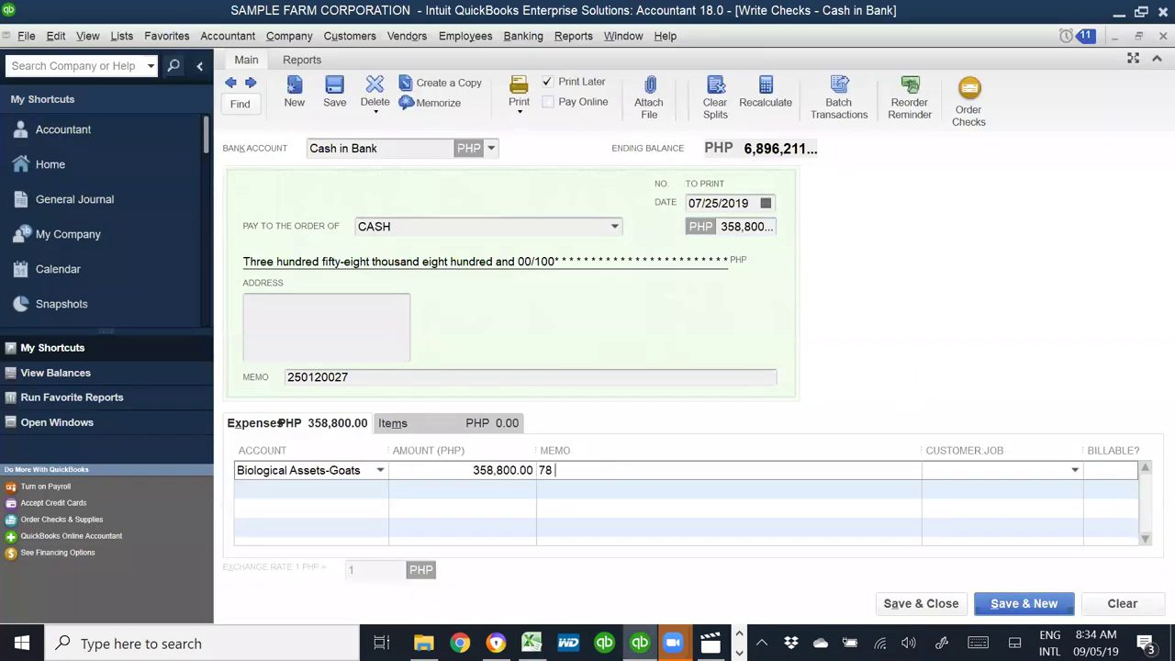
{"action": "type", "text": "HEADS OF GOATS"}
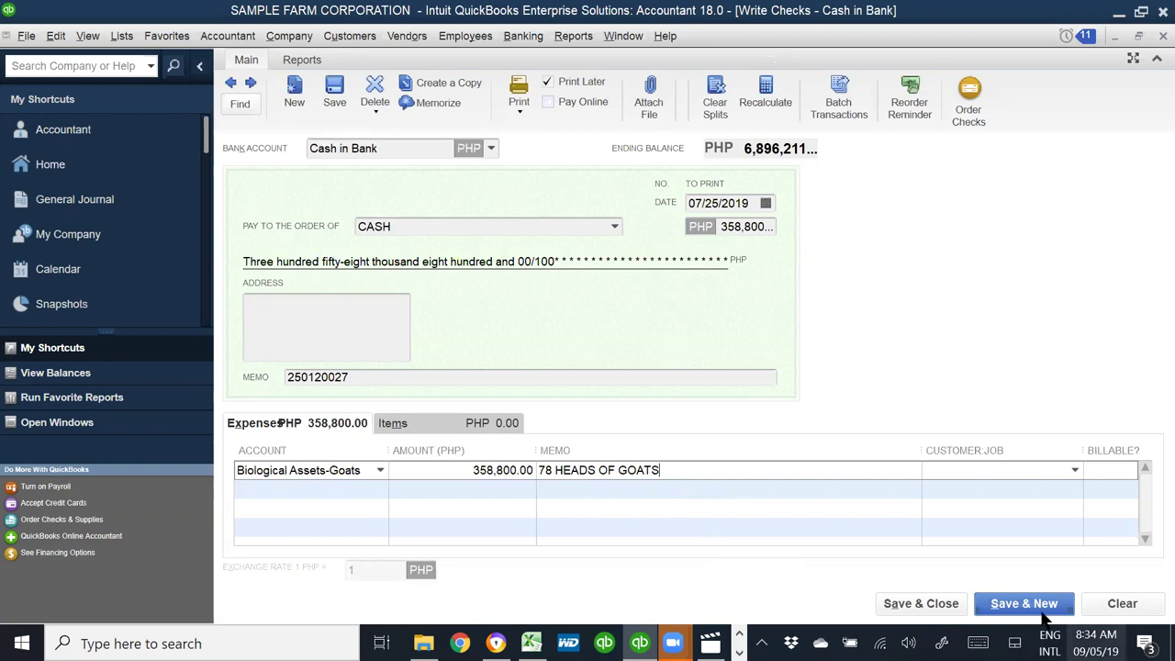
{"action": "left_click", "coordinate": [927, 610]}
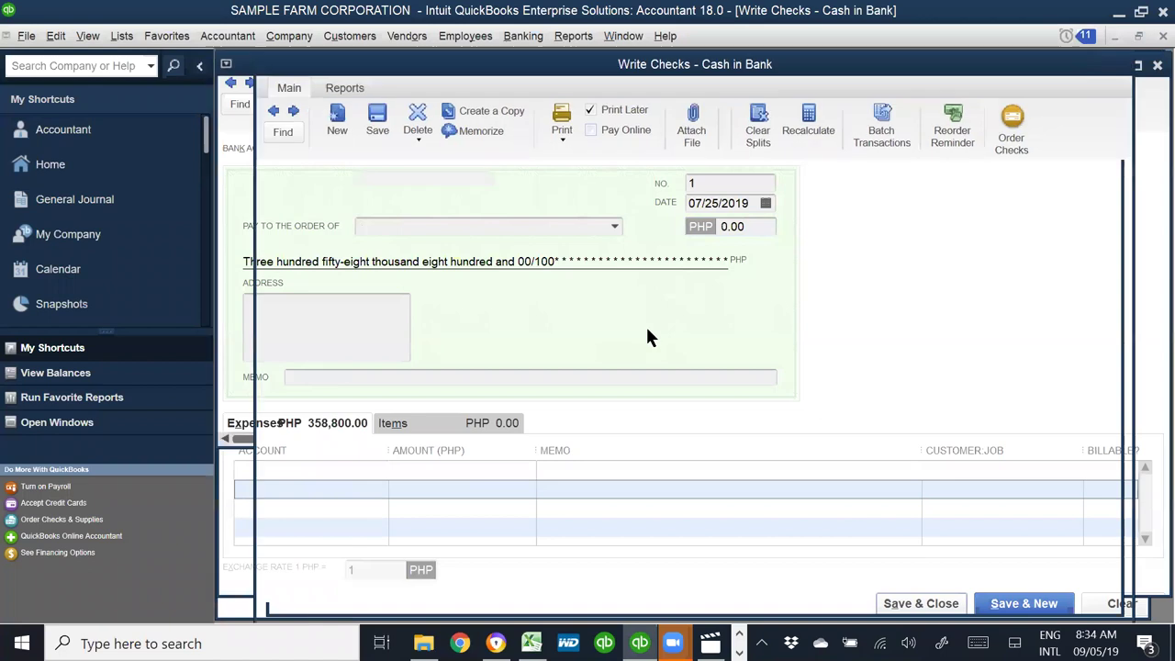
- Switch to Excel and calculate the cost per doe in H80 by dividing the F80 purchase amount by 78
{"action": "key", "text": "alt+Tab"}
{"action": "key", "text": "Tab"}
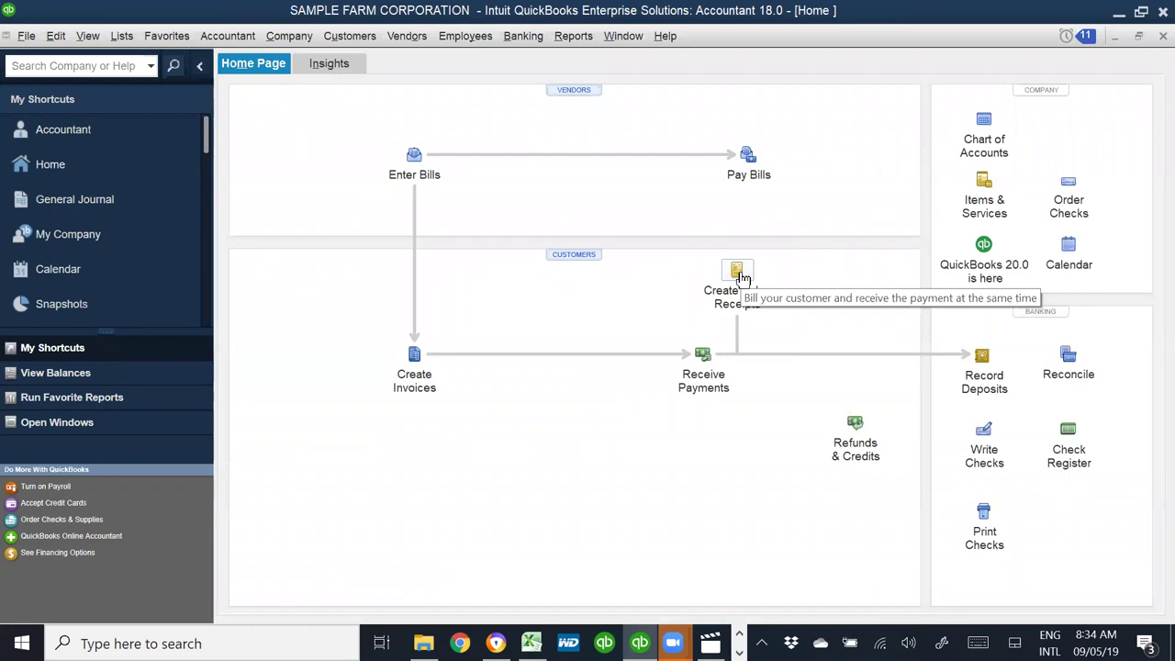
{"action": "key", "text": "alt+Tab"}
{"action": "key", "text": "Tab"}
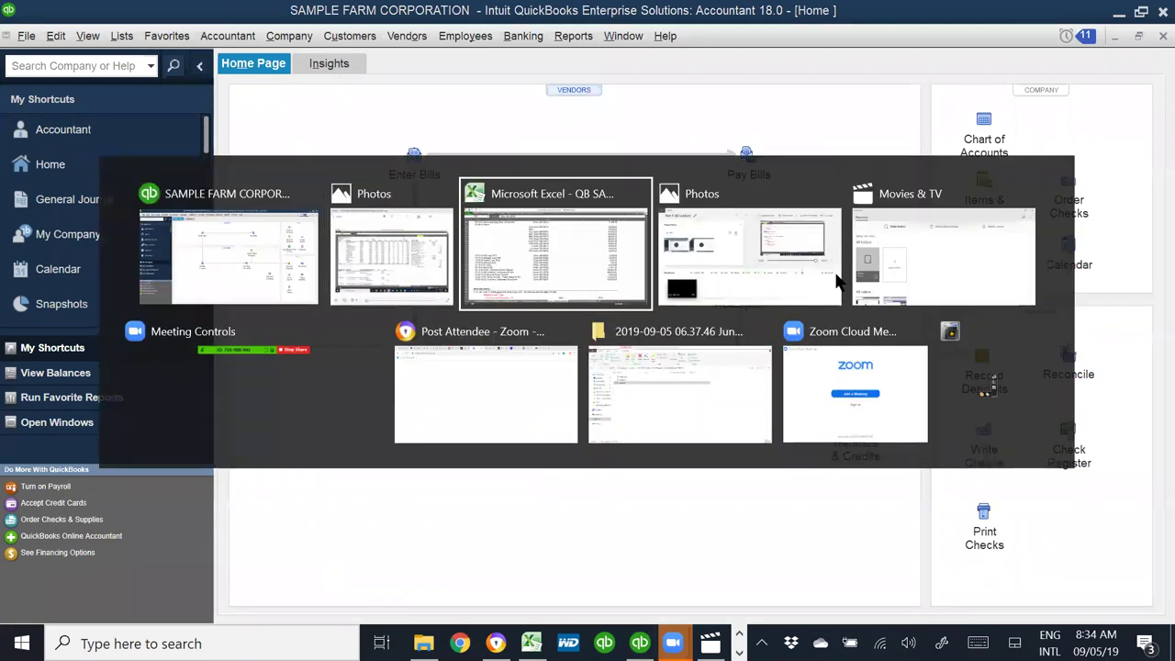
{"action": "left_click", "coordinate": [1032, 396]}
{"action": "type", "text": "="}
{"action": "key", "text": "Left"}
{"action": "key", "text": "Left"}
{"action": "type", "text": "/78"}
{"action": "key", "text": "Return"}
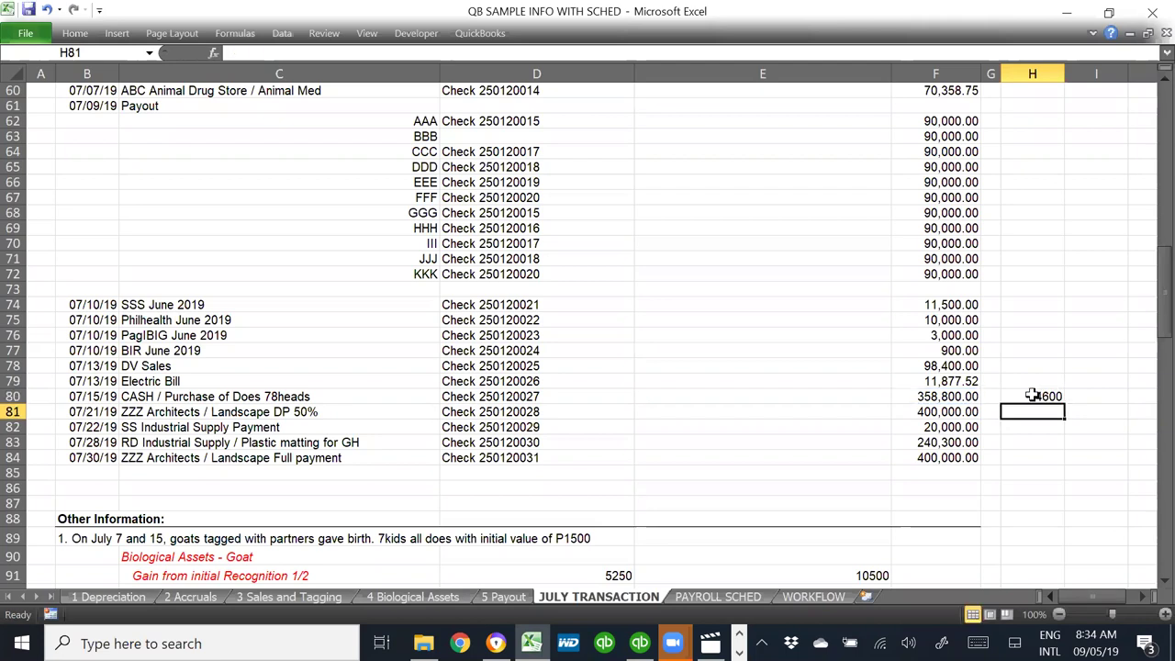
- Enter "p4600" in E116 beside item 5's note on actual cost or FMV for the 78 tagged does
{"action": "scroll", "coordinate": [1037, 432], "scroll_direction": "down", "scroll_amount": 13}
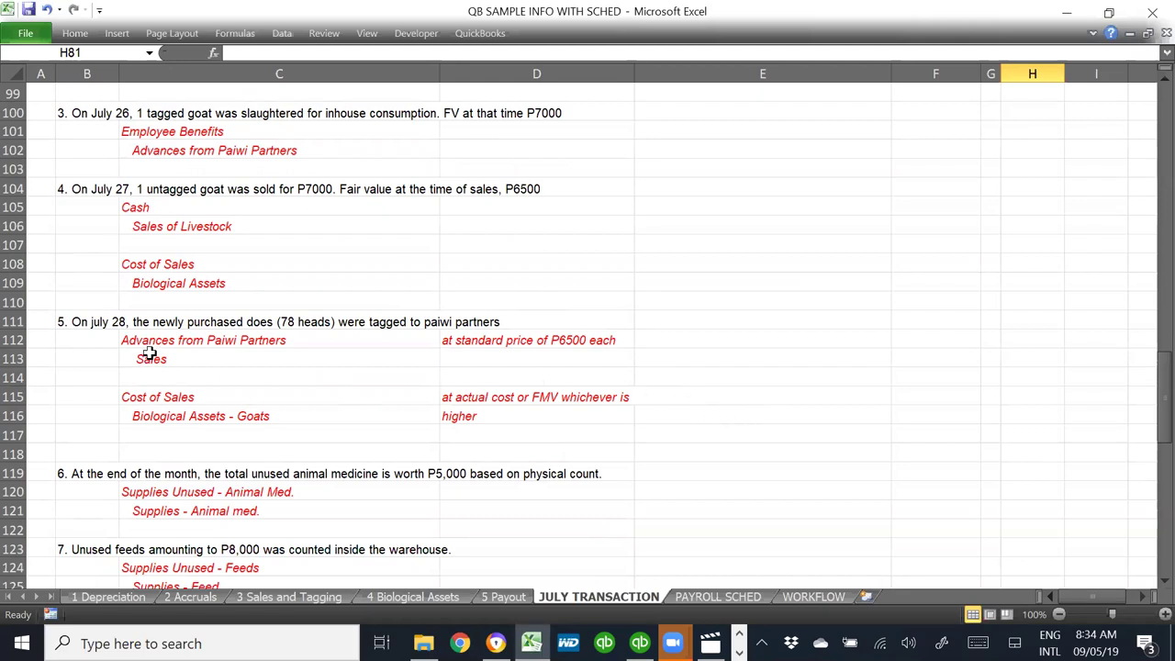
{"action": "left_click", "coordinate": [158, 327]}
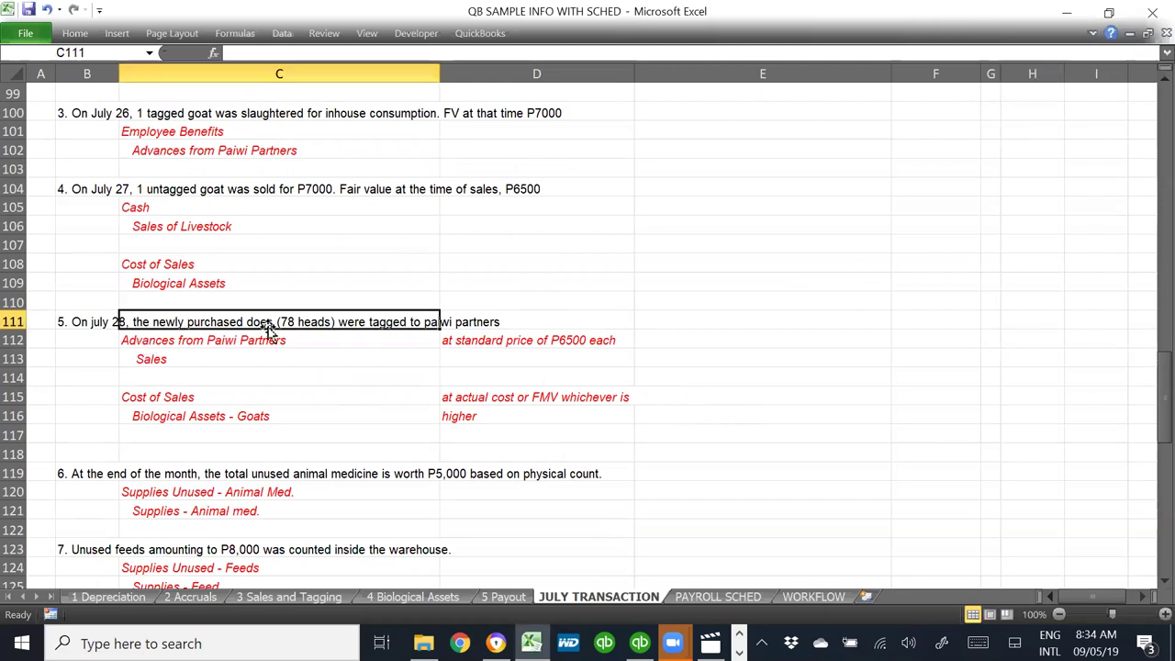
{"action": "left_click", "coordinate": [287, 393]}
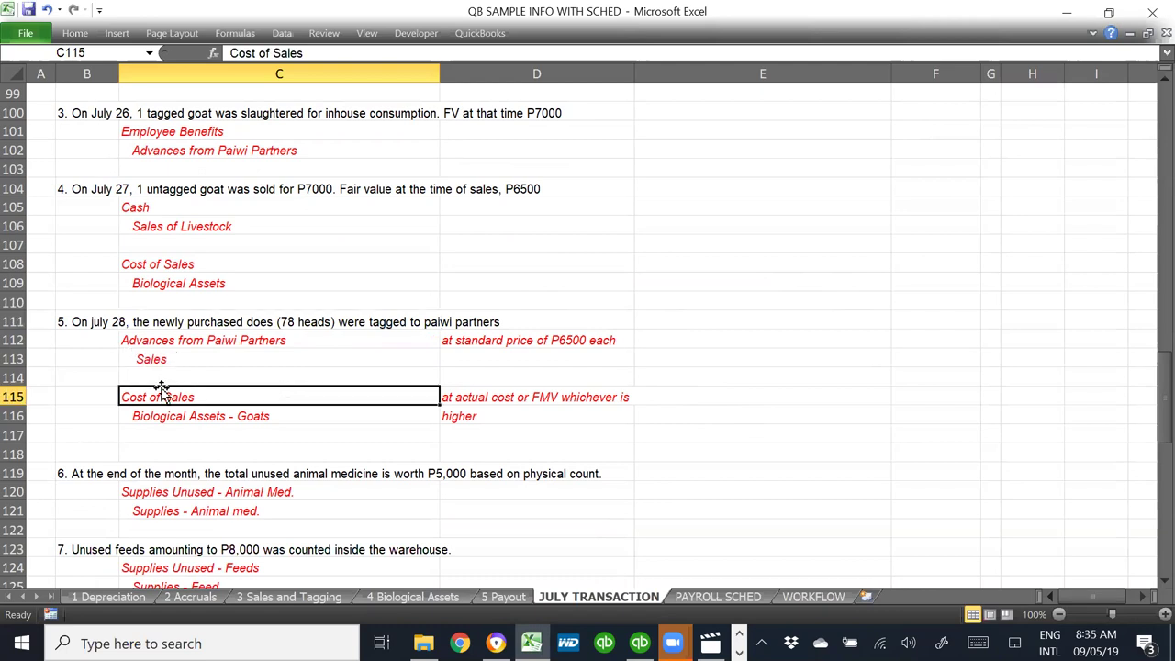
{"action": "left_click", "coordinate": [172, 362]}
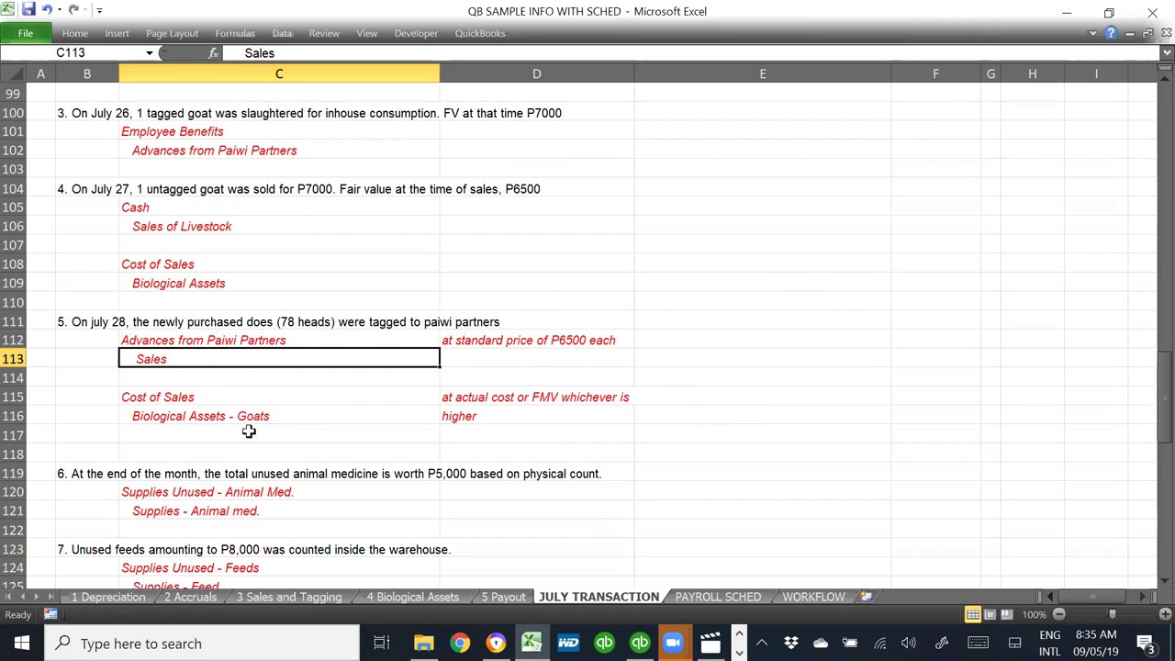
{"action": "left_click", "coordinate": [147, 397]}
{"action": "left_click", "coordinate": [665, 409]}
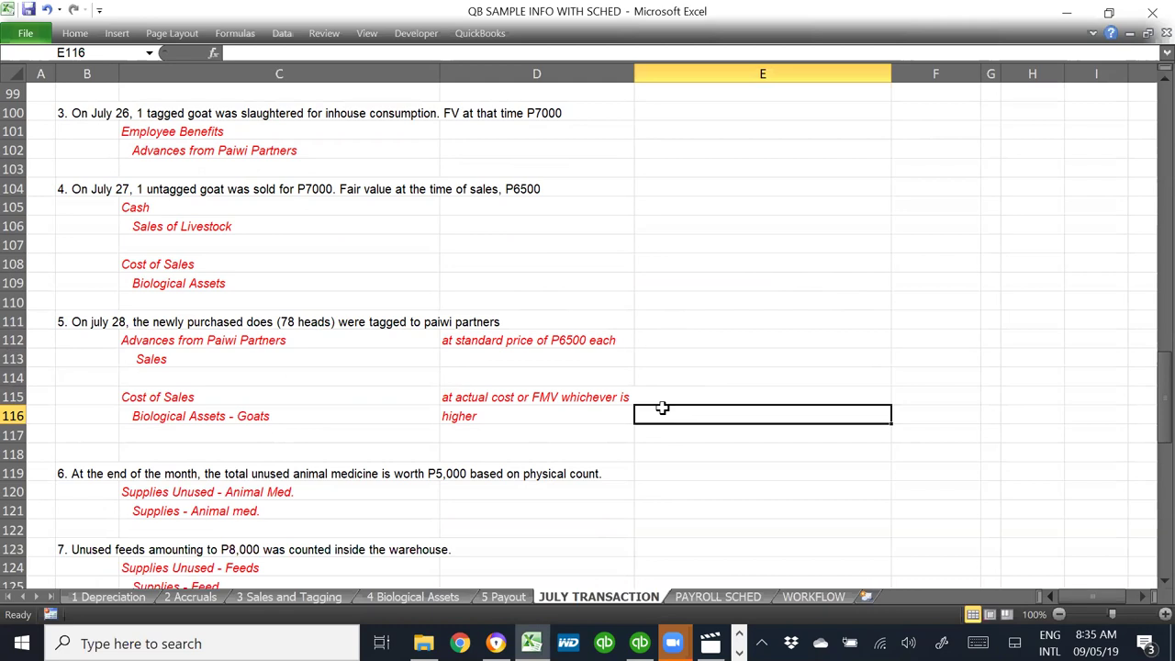
{"action": "type", "text": "p4600"}
{"action": "key", "text": "Return"}
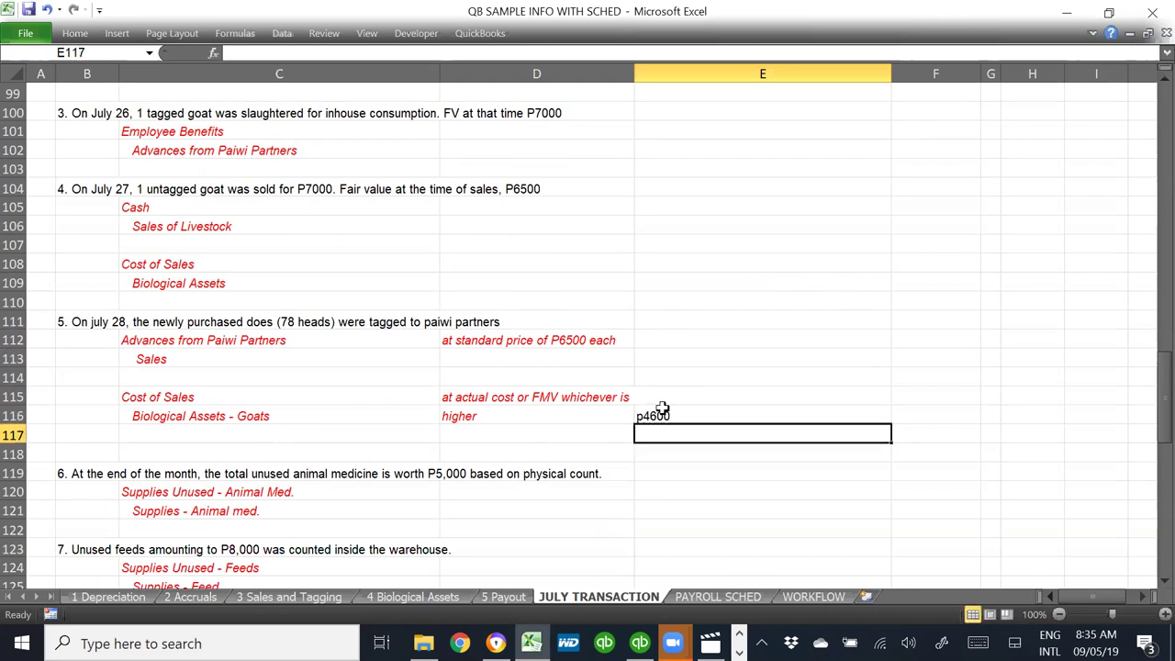
- Switch to QuickBooks and start a general journal entry with Advances from Paiwi Partners as the first line's account
{"action": "left_click", "coordinate": [219, 395]}
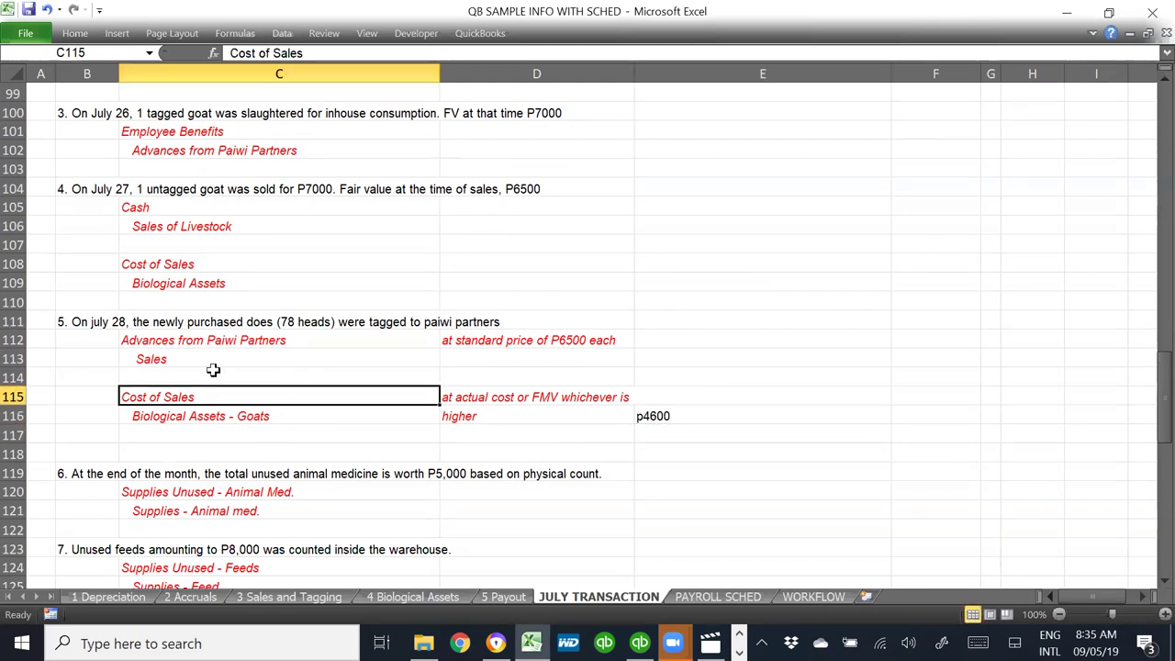
{"action": "left_click", "coordinate": [153, 340]}
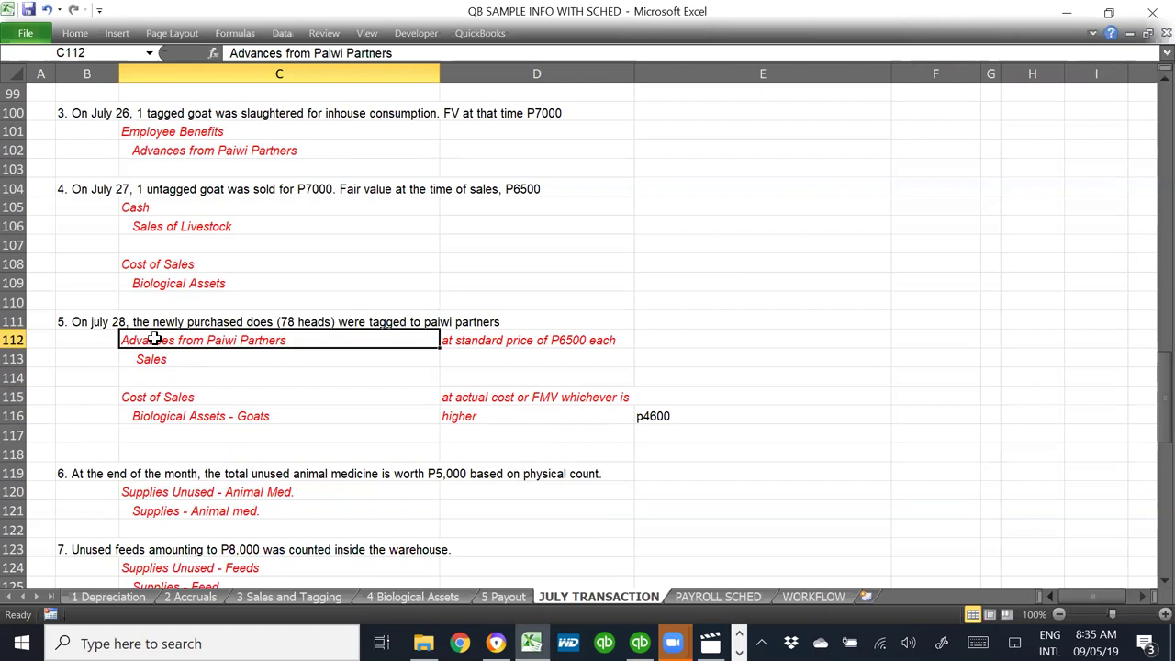
{"action": "left_click", "coordinate": [161, 361]}
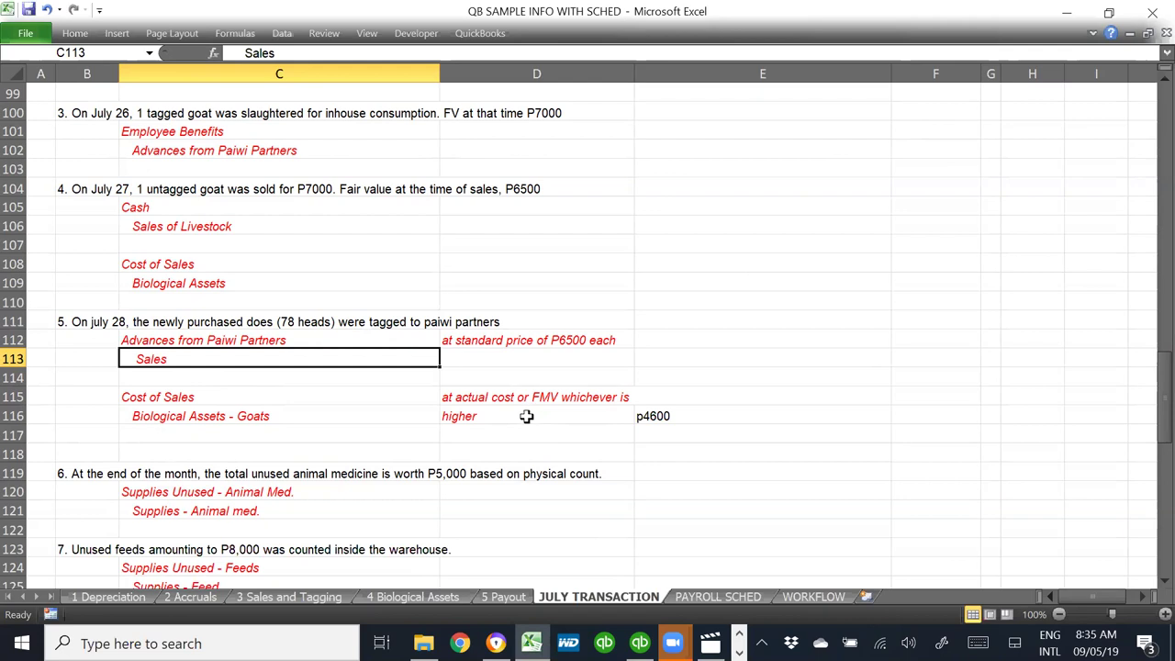
{"action": "key", "text": "alt+Tab"}
{"action": "key", "text": "alt+Tab"}
{"action": "key", "text": "alt+Tab"}
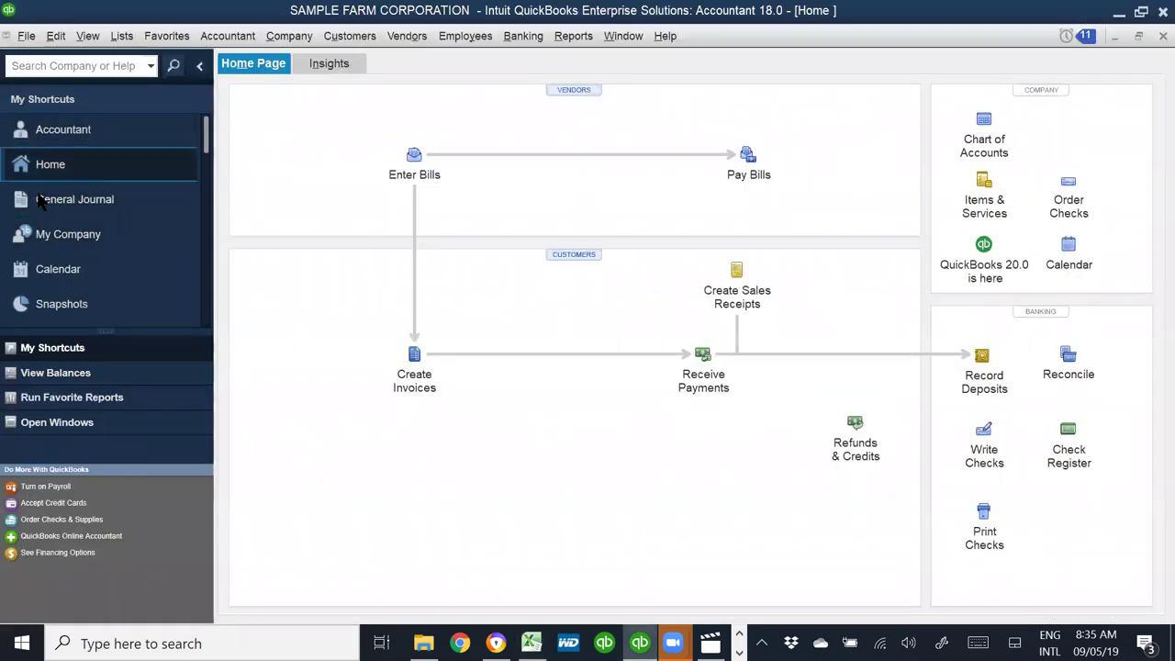
{"action": "left_click", "coordinate": [51, 207]}
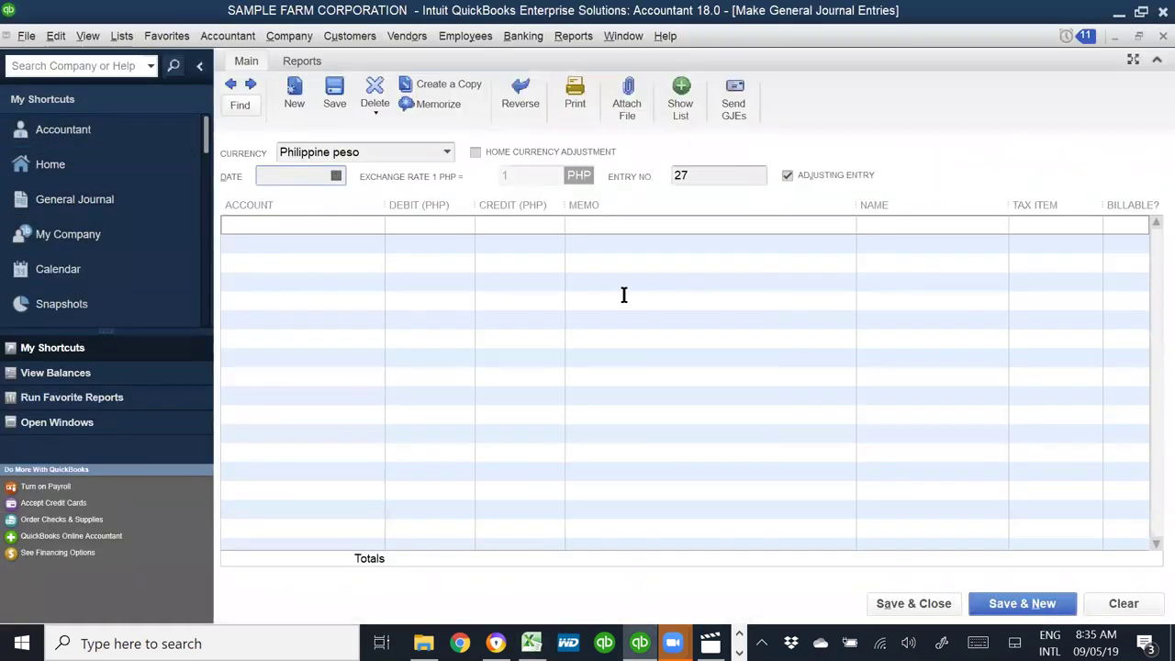
{"action": "left_click", "coordinate": [358, 228]}
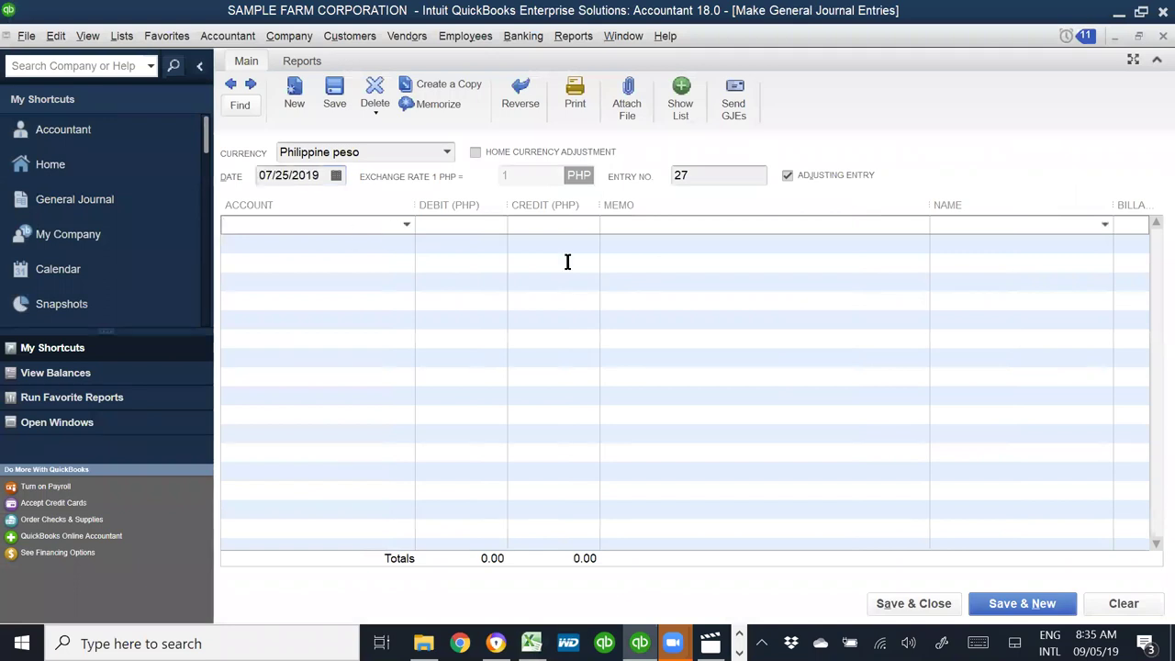
{"action": "type", "text": "advance"}
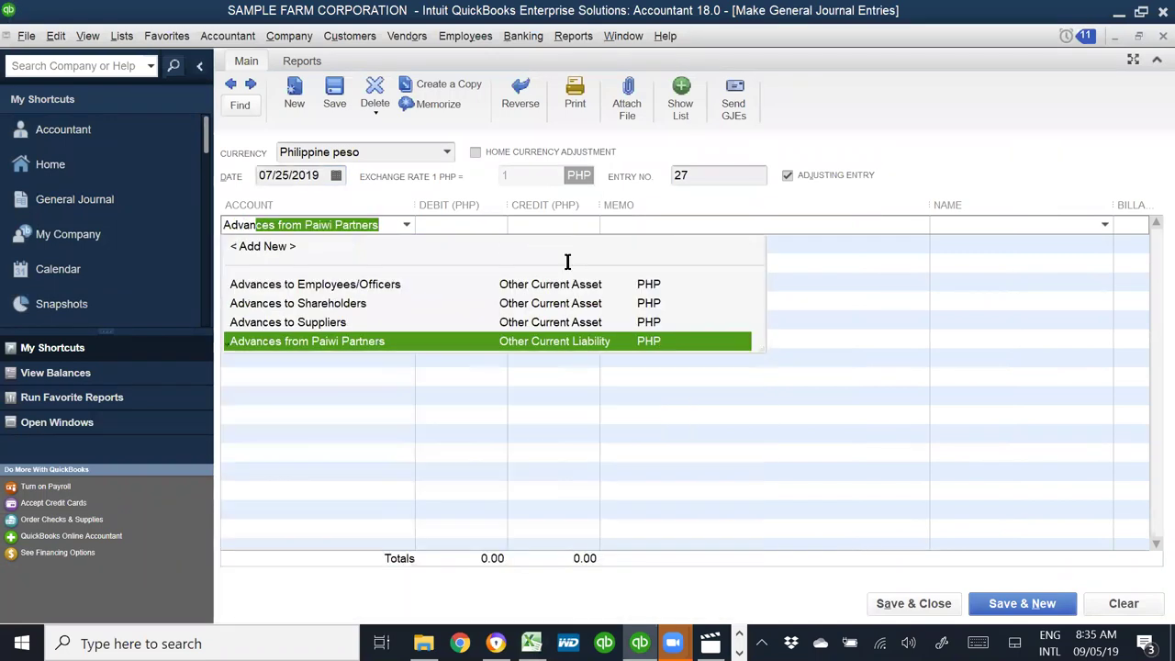
{"action": "key", "text": "Tab"}
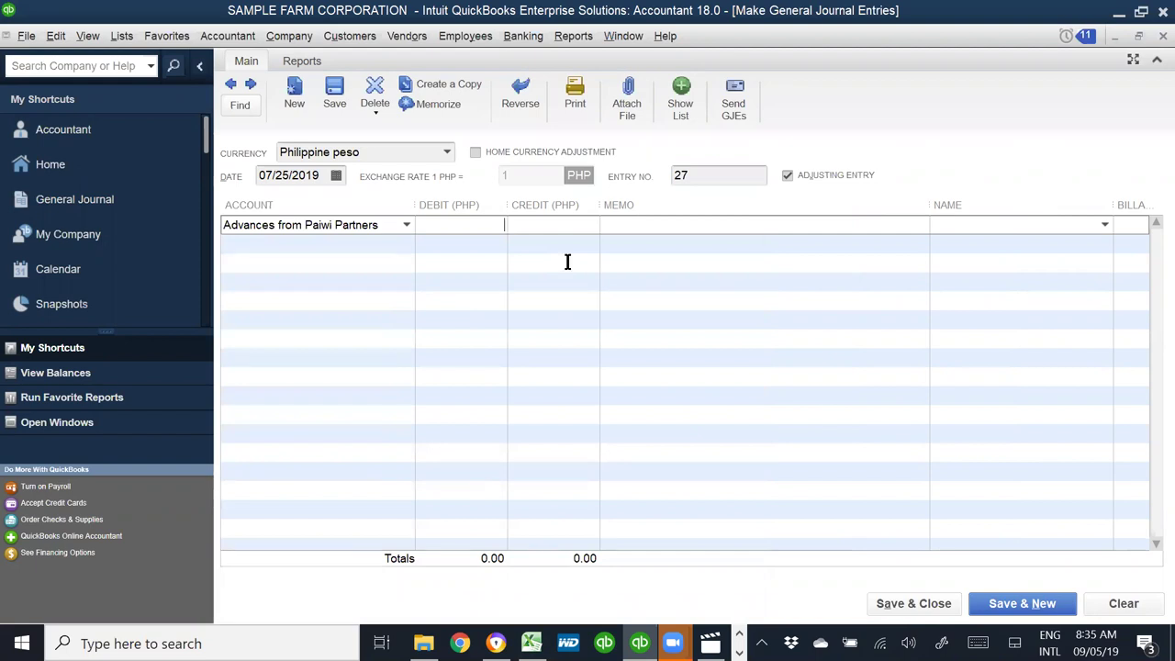
{"action": "left_click", "coordinate": [490, 225]}
{"action": "type", "text": "0"}
{"action": "key", "text": "equal"}
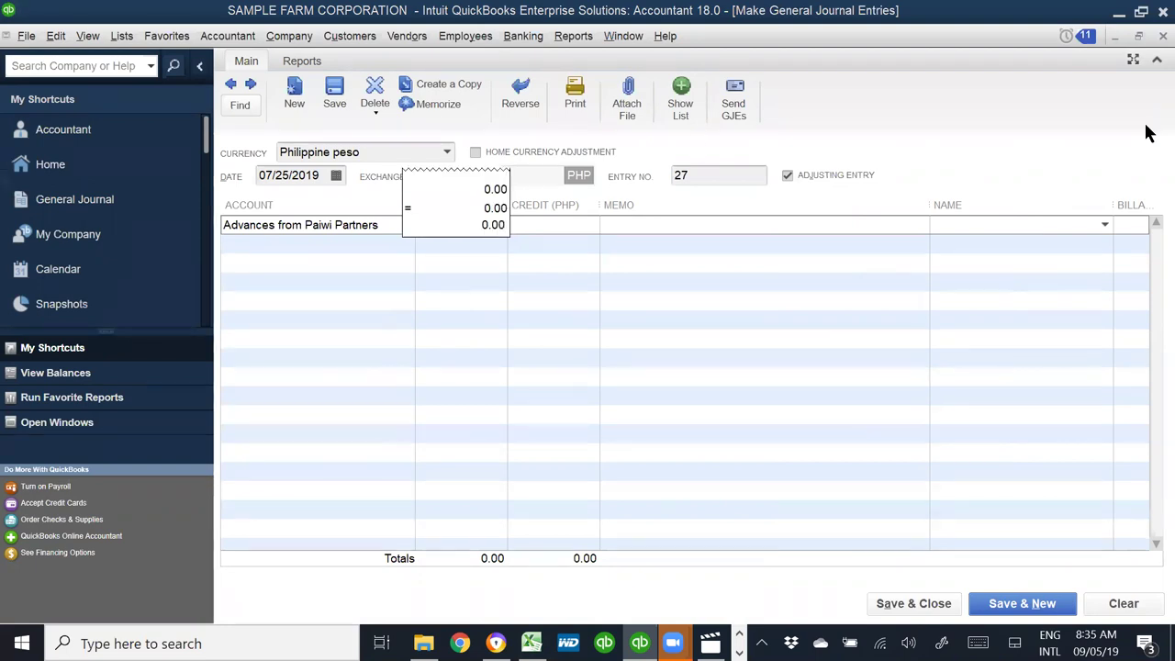
- Switch to Excel and calculate the tagged does' total standard price in E113 as 6500 times 78
{"action": "key", "text": "alt+Tab"}
{"action": "left_click", "coordinate": [803, 358]}
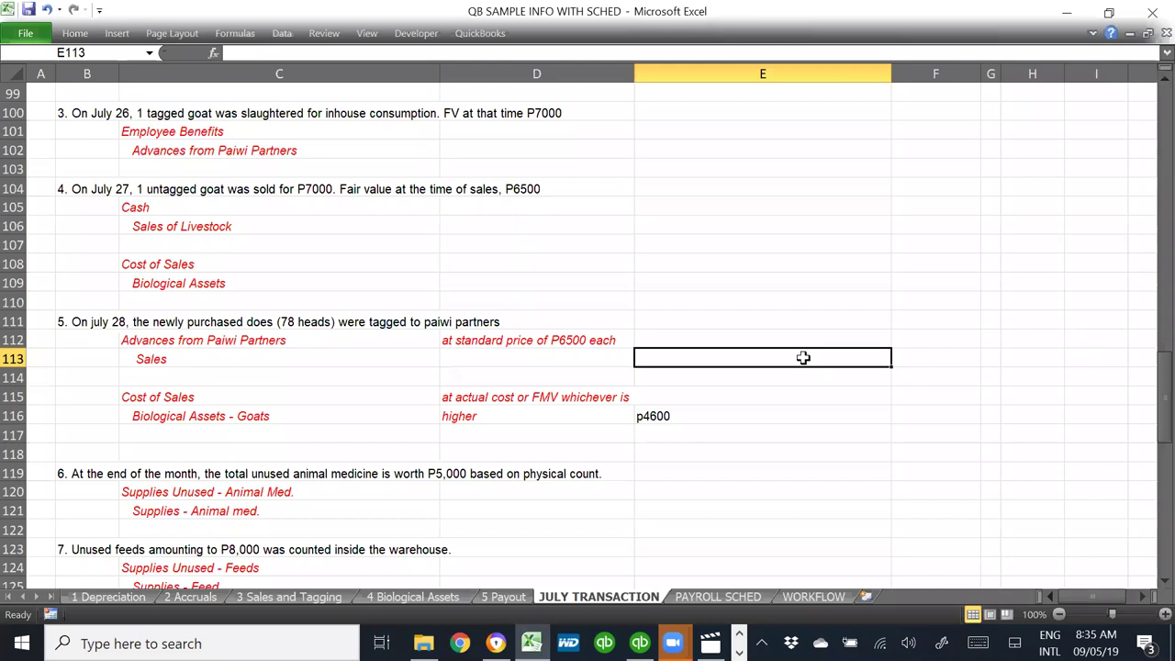
{"action": "type", "text": "=6500"}
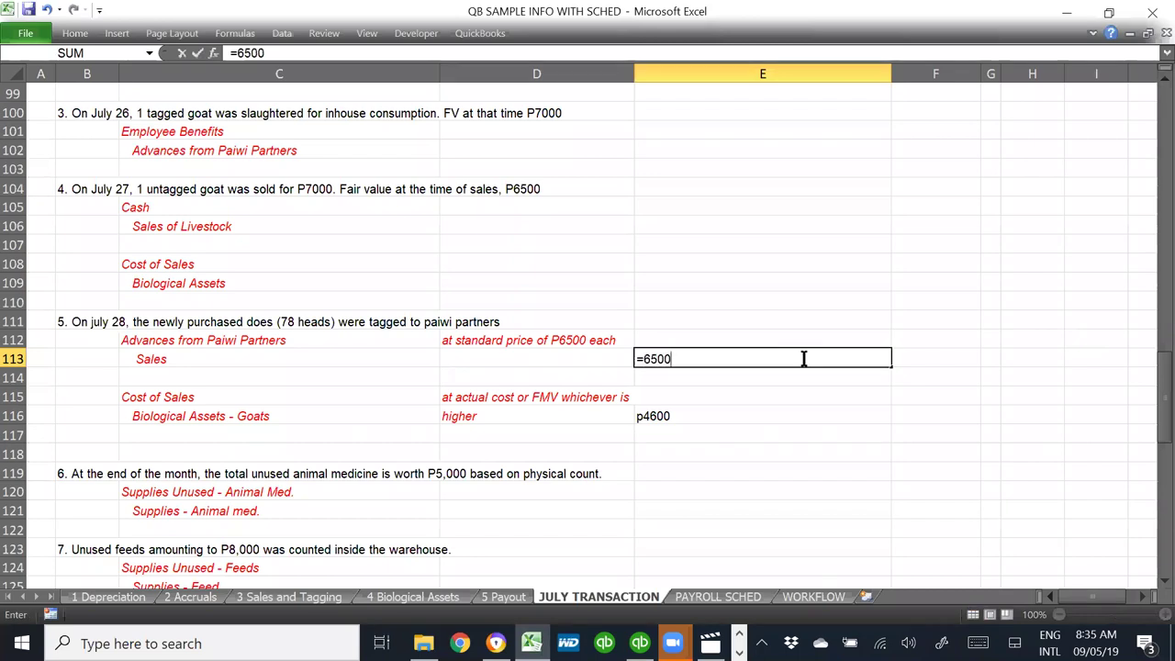
{"action": "type", "text": "*78"}
{"action": "key", "text": "Return"}
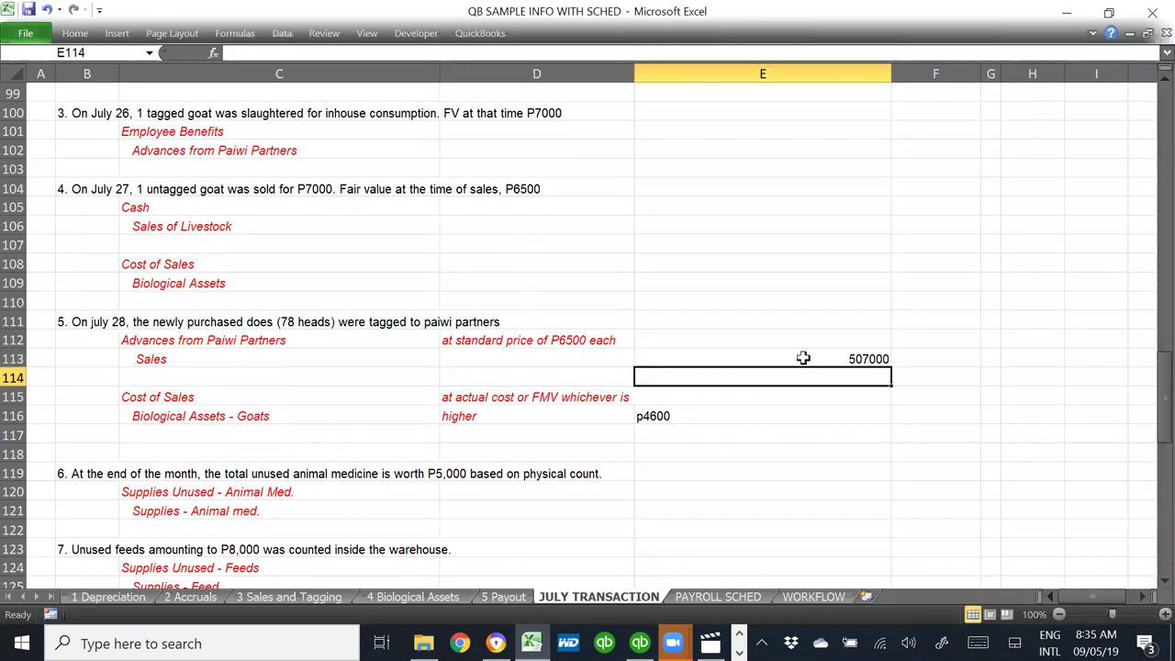
- Switch back to QuickBooks and debit 507,000 on the Advances from Paiwi Partners line
{"action": "key", "text": "alt+Tab"}
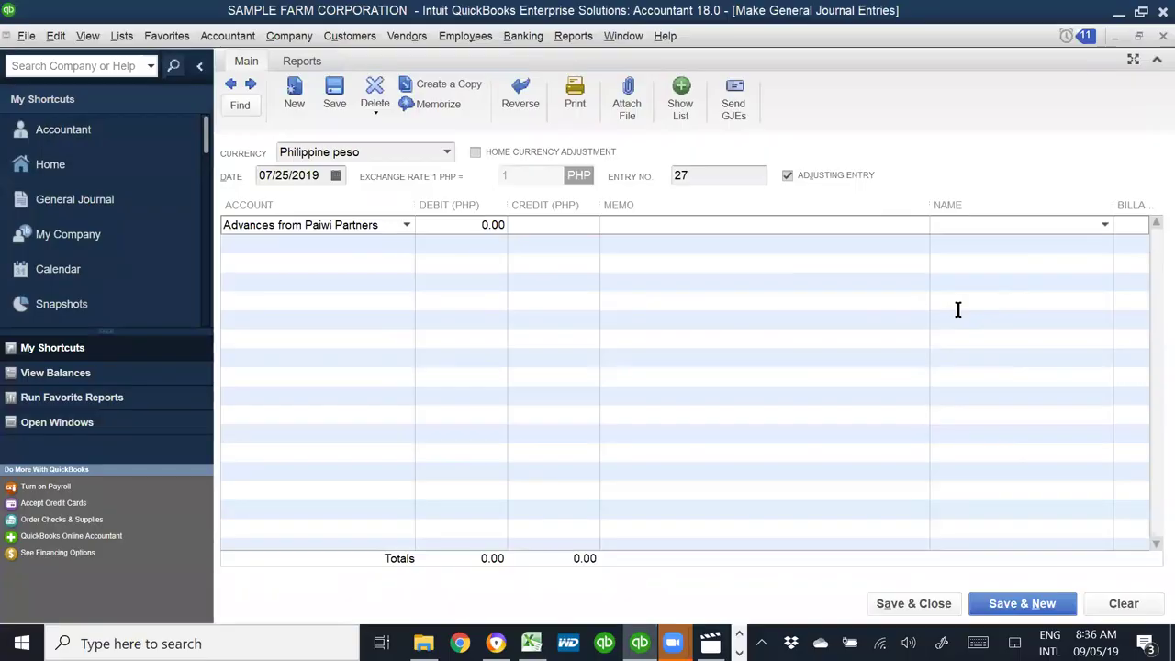
{"action": "left_click", "coordinate": [468, 224]}
{"action": "type", "text": "507,"}
{"action": "type", "text": "000"}
{"action": "key", "text": "Tab"}
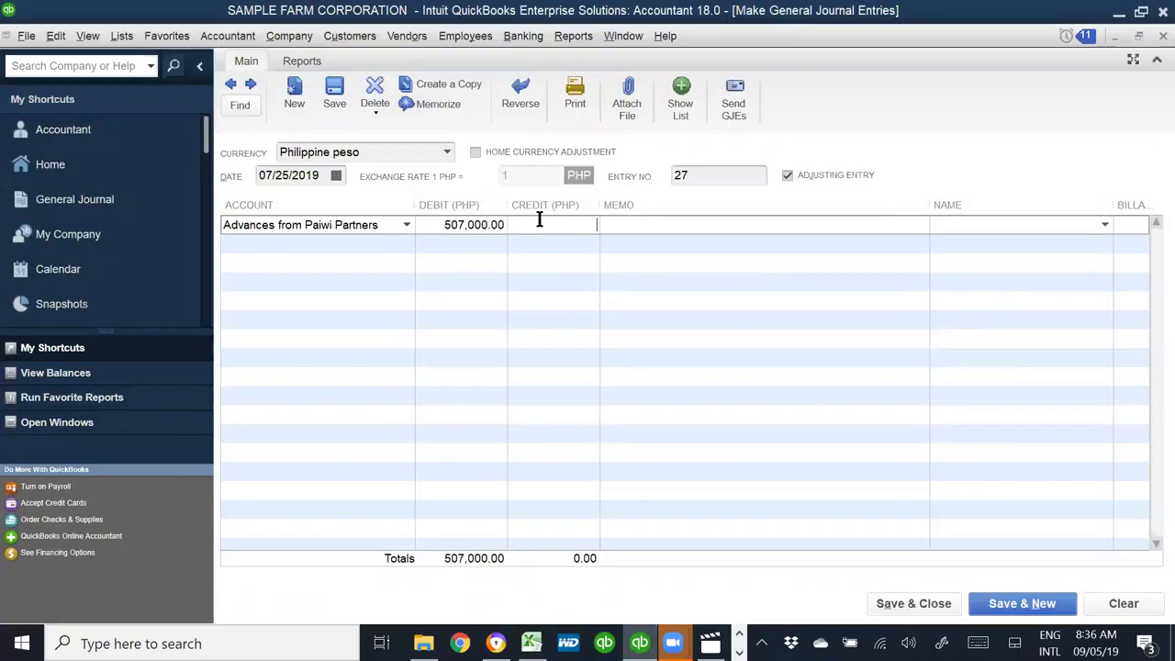
- Enter "78heads tagged to paiwi partner @ P6500" as the first journal line's memo
{"action": "key", "text": "Tab"}
{"action": "type", "text": "78HEADS"}
{"action": "key", "text": "BackSpace"}
{"action": "key", "text": "BackSpace"}
{"action": "key", "text": "BackSpace"}
{"action": "type", "text": "ads tagged to paiwi part"}
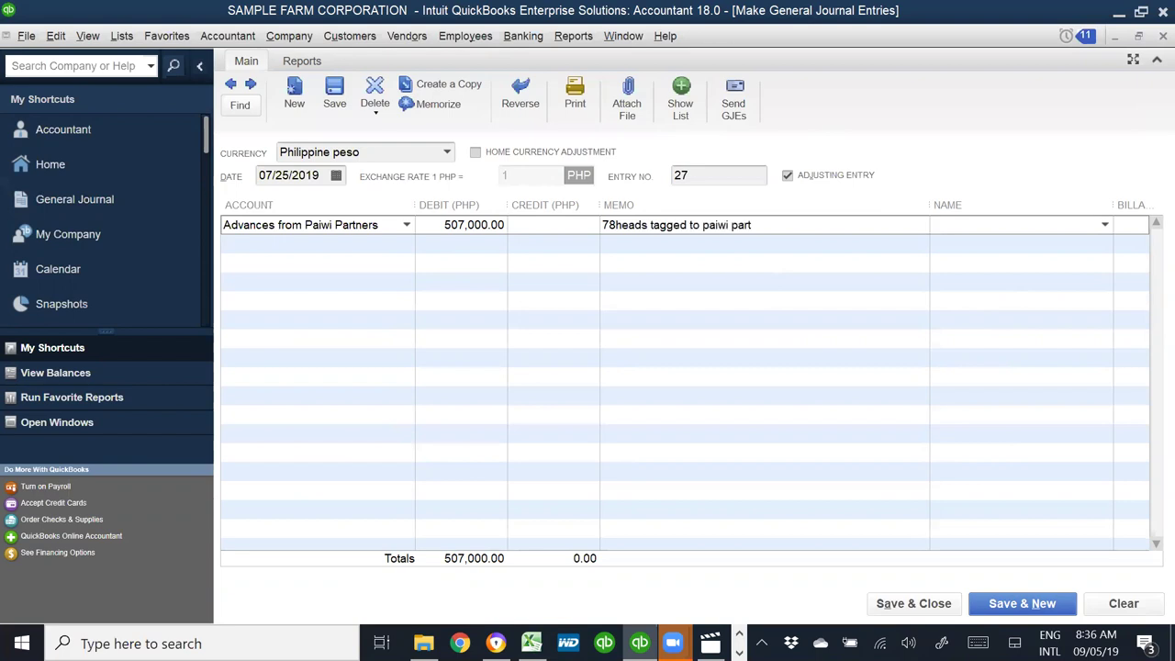
{"action": "type", "text": "ner @ P6500"}
{"action": "key", "text": "Tab"}
{"action": "key", "text": "Tab"}
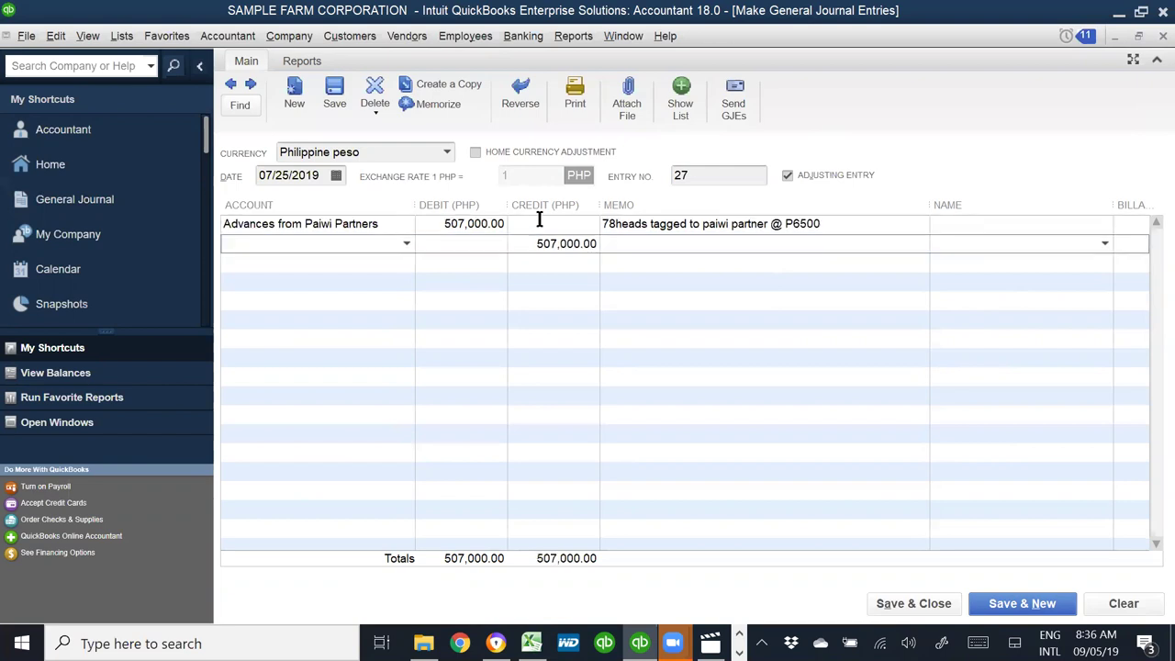
- Assign the 507,000 credit line to Sales - Livestock and the third line to Cost of Sales:Cost of Livestock
{"action": "type", "text": "sale"}
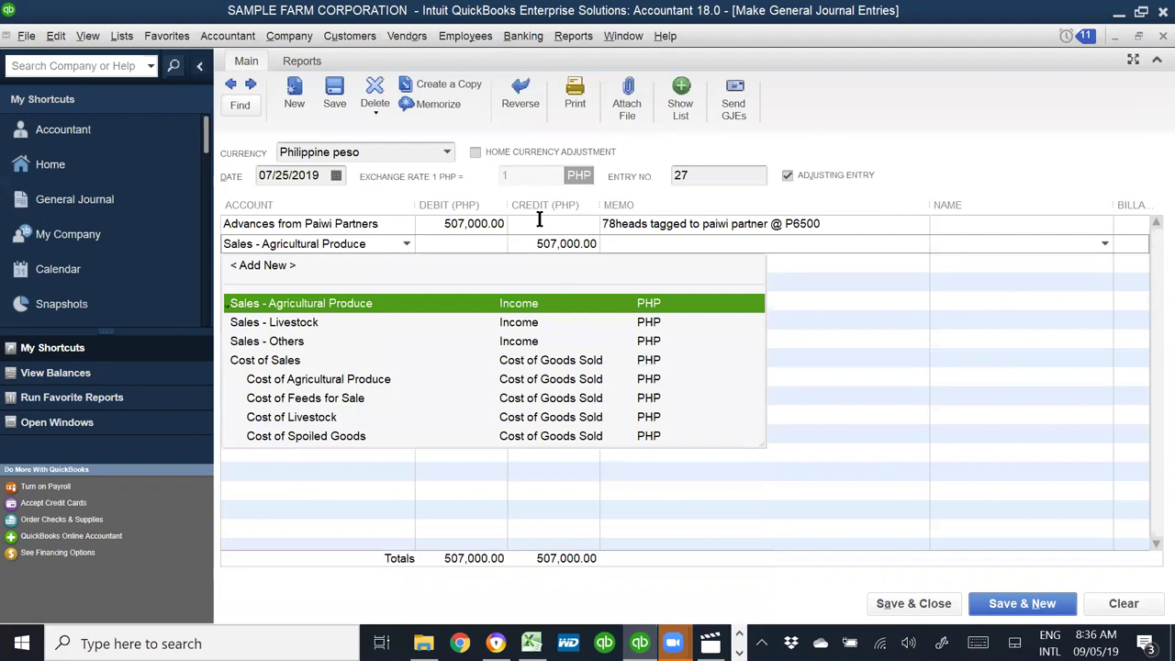
{"action": "left_click", "coordinate": [281, 325]}
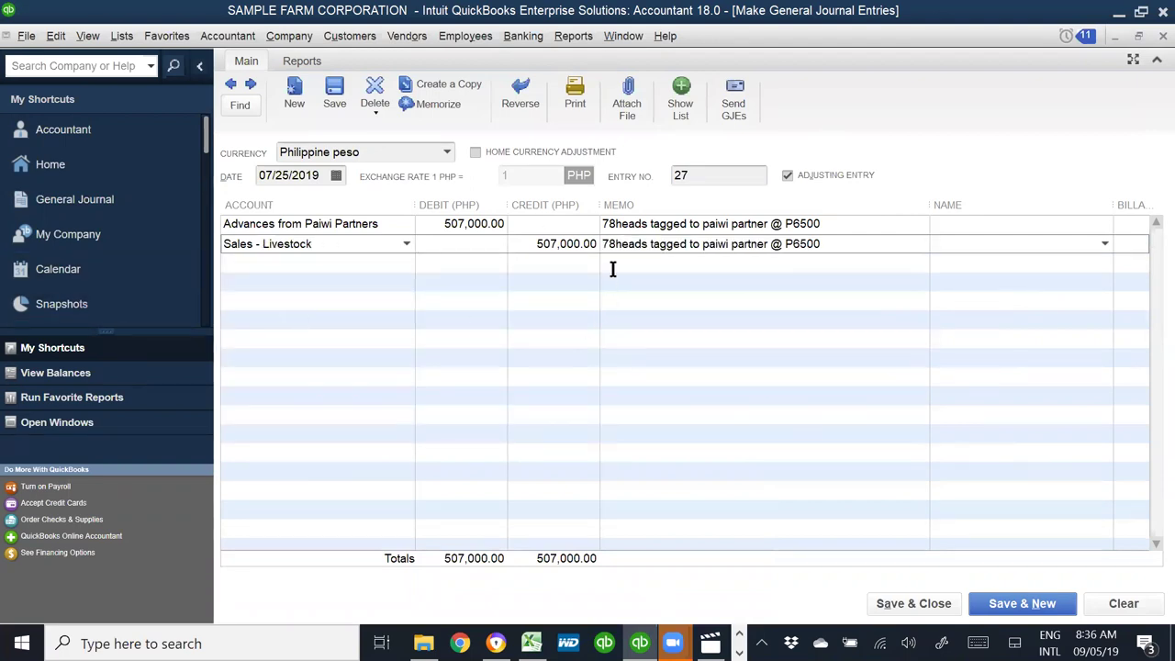
{"action": "left_click", "coordinate": [369, 264]}
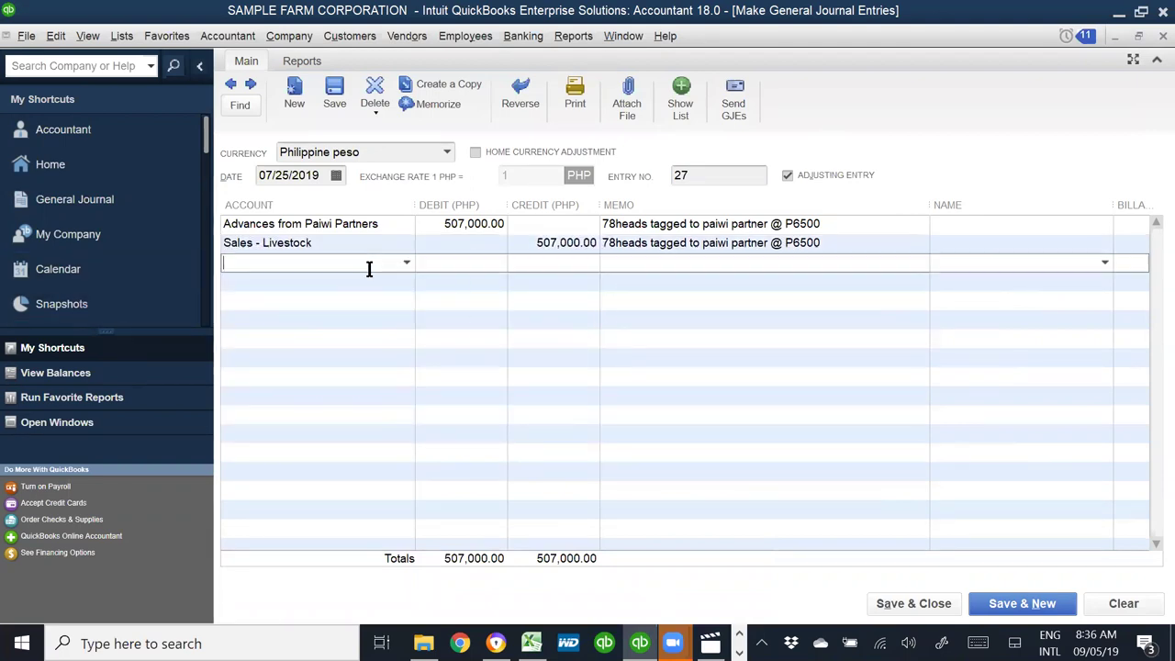
{"action": "type", "text": "Cost of Sales"}
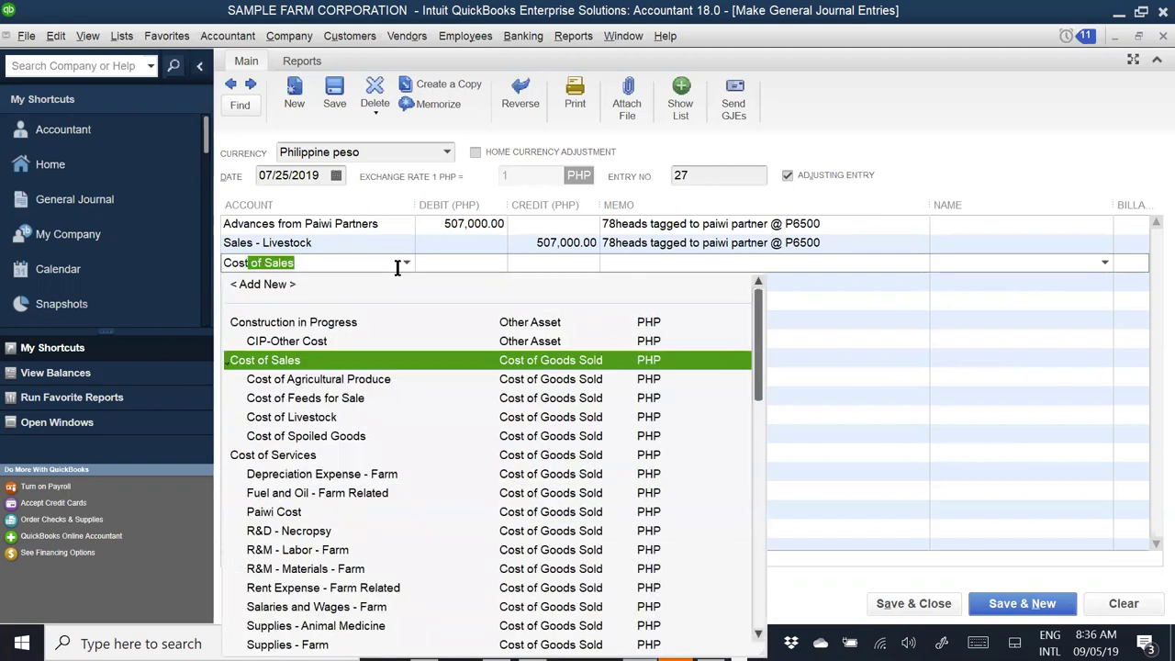
{"action": "left_click", "coordinate": [329, 418]}
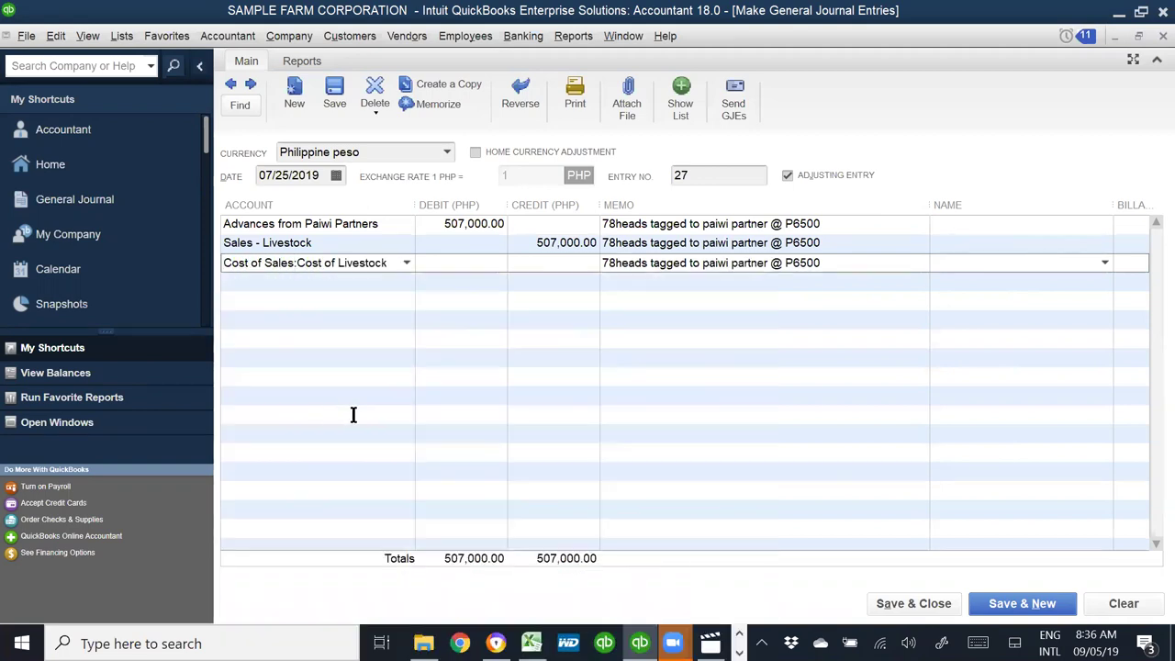
- Switch to Excel and calculate the tagged does' total cost in F116 as 4600 times 78
{"action": "key", "text": "alt+Tab"}
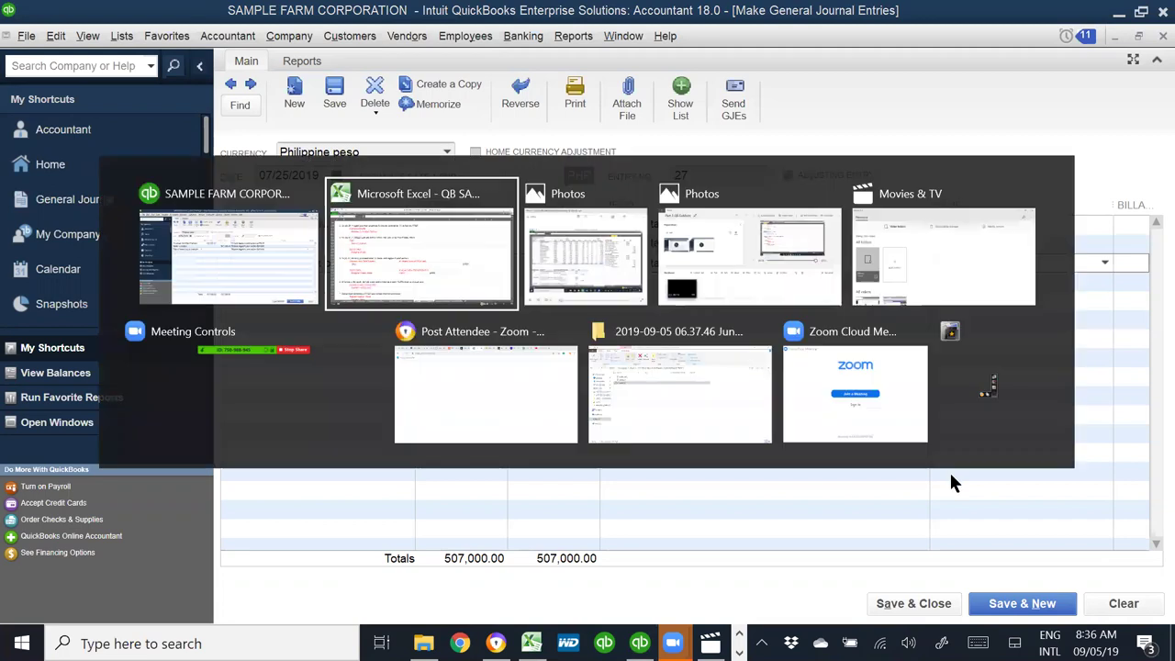
{"action": "left_click", "coordinate": [653, 417]}
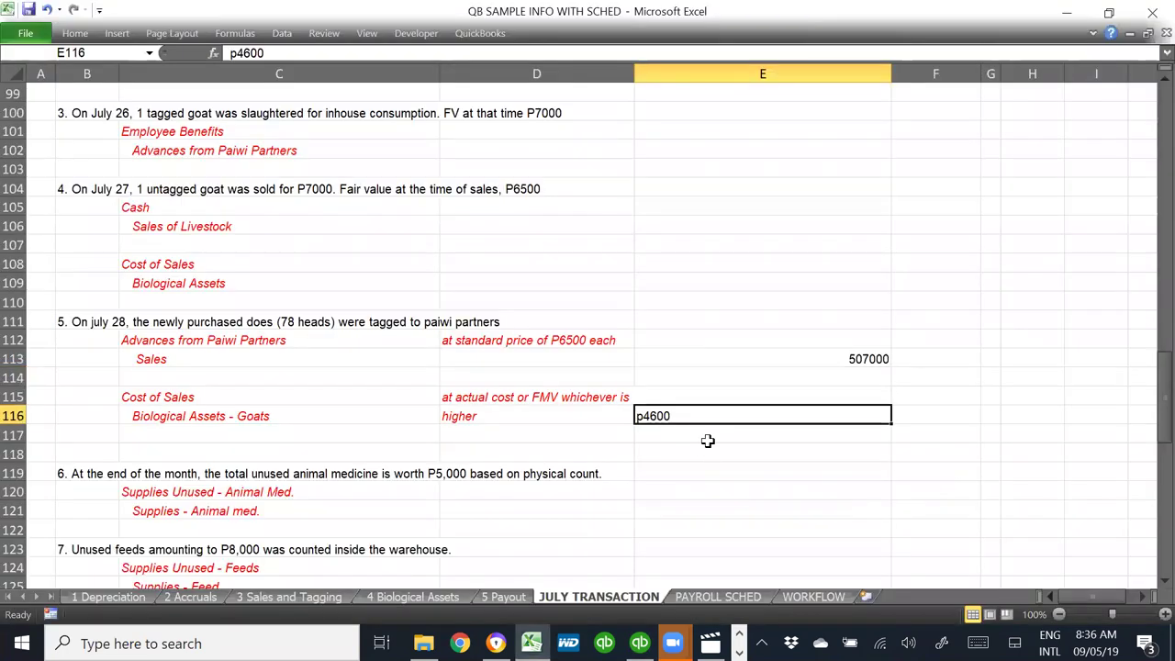
{"action": "scroll", "coordinate": [800, 378], "scroll_direction": "up", "scroll_amount": 10}
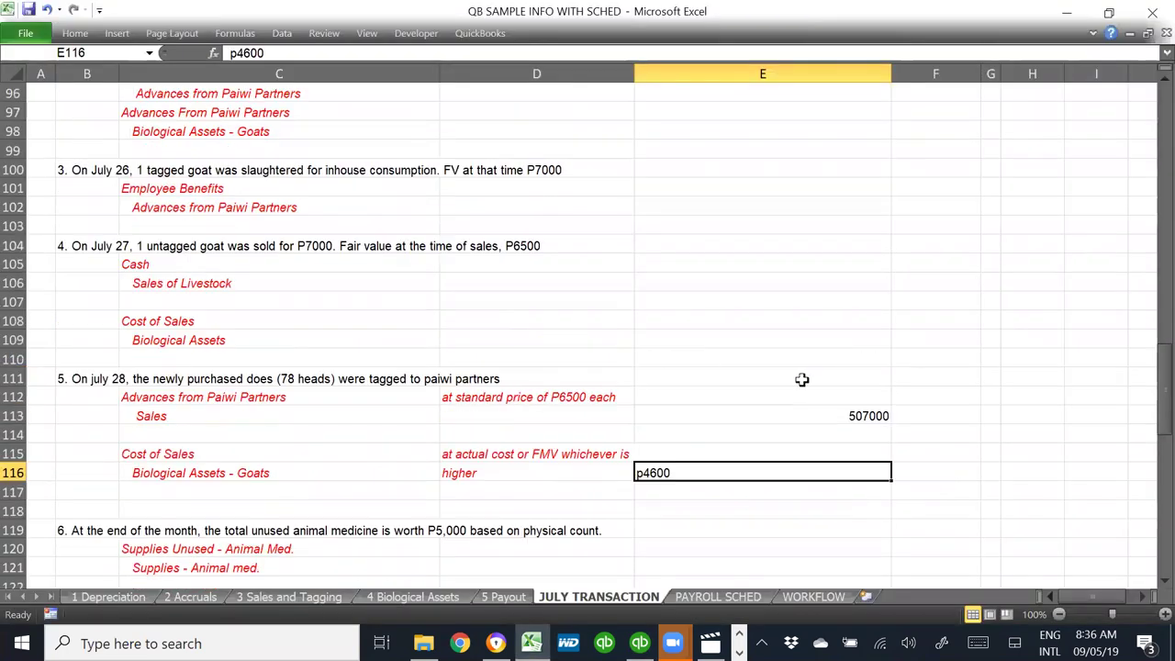
{"action": "scroll", "coordinate": [888, 320], "scroll_direction": "up", "scroll_amount": 7}
{"action": "scroll", "coordinate": [1036, 533], "scroll_direction": "down", "scroll_amount": 18}
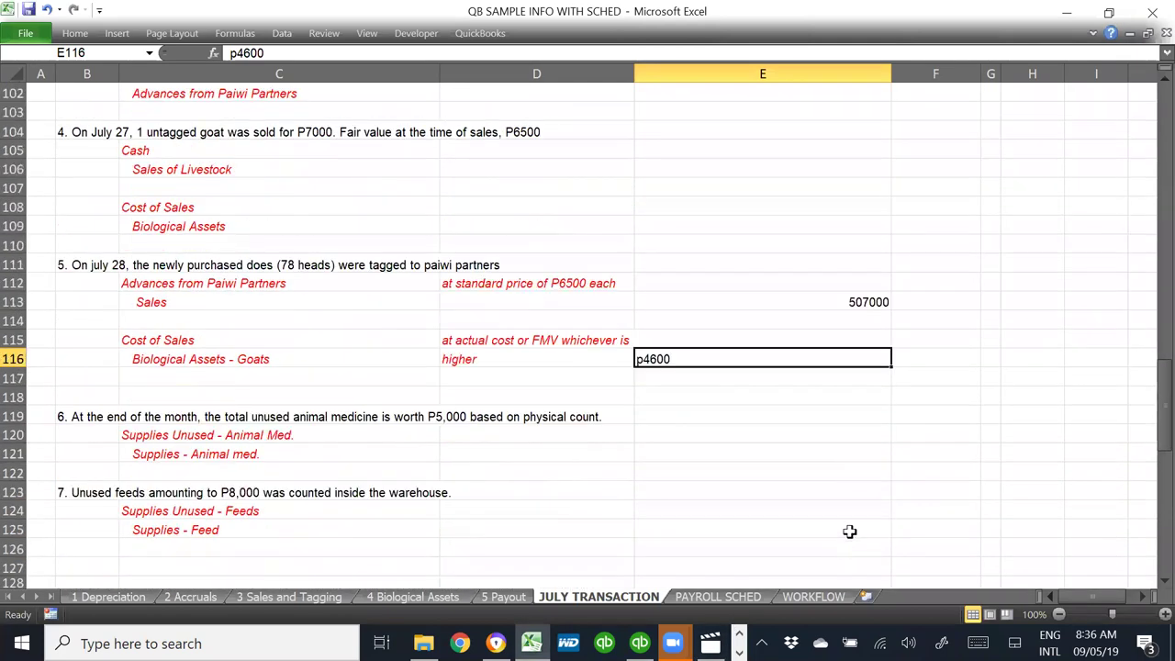
{"action": "left_click", "coordinate": [919, 364]}
{"action": "type", "text": "=46"}
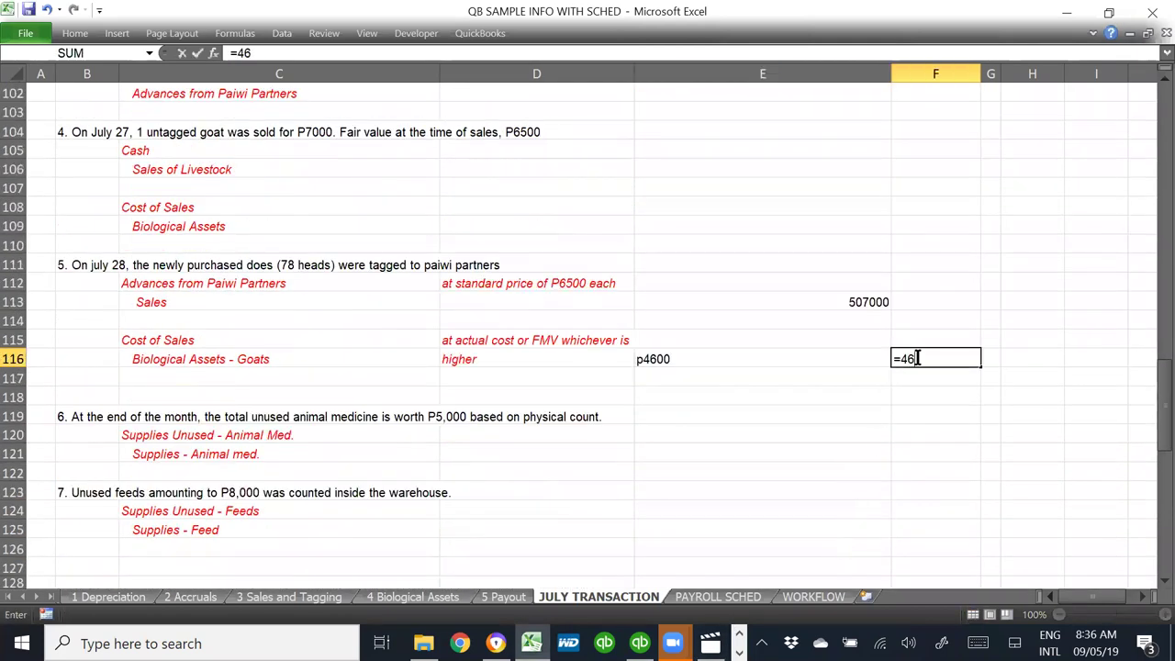
{"action": "type", "text": "00*78"}
{"action": "key", "text": "Return"}
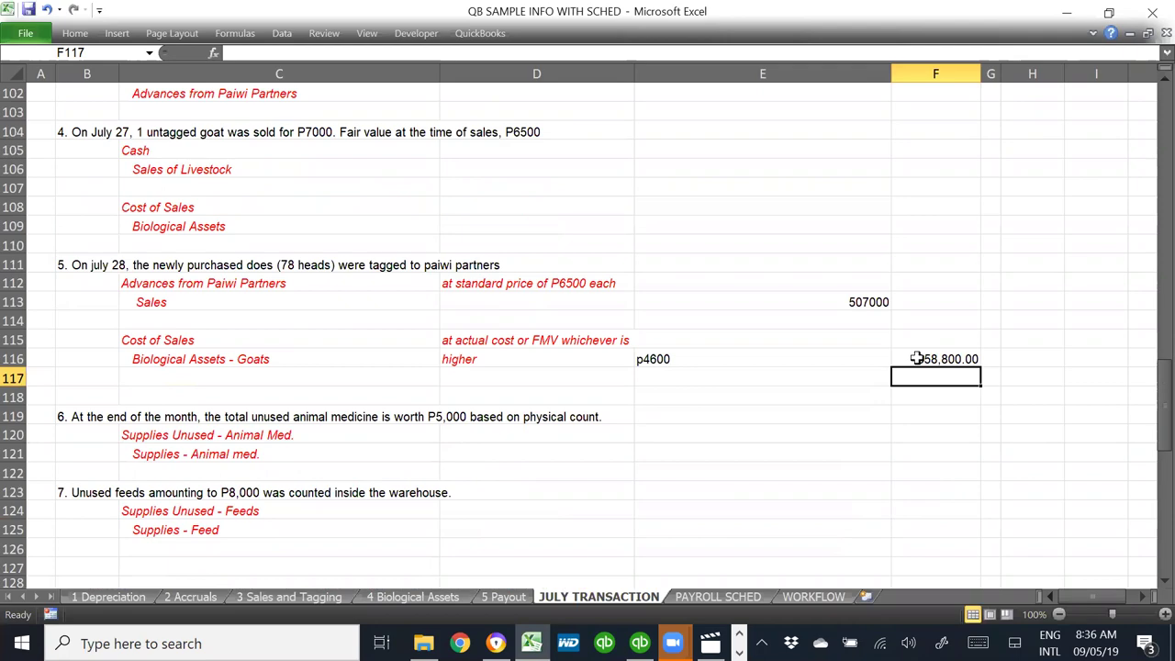
- Switch back to QuickBooks and debit 358,800 on the Cost of Livestock line
{"action": "key", "text": "alt+Tab"}
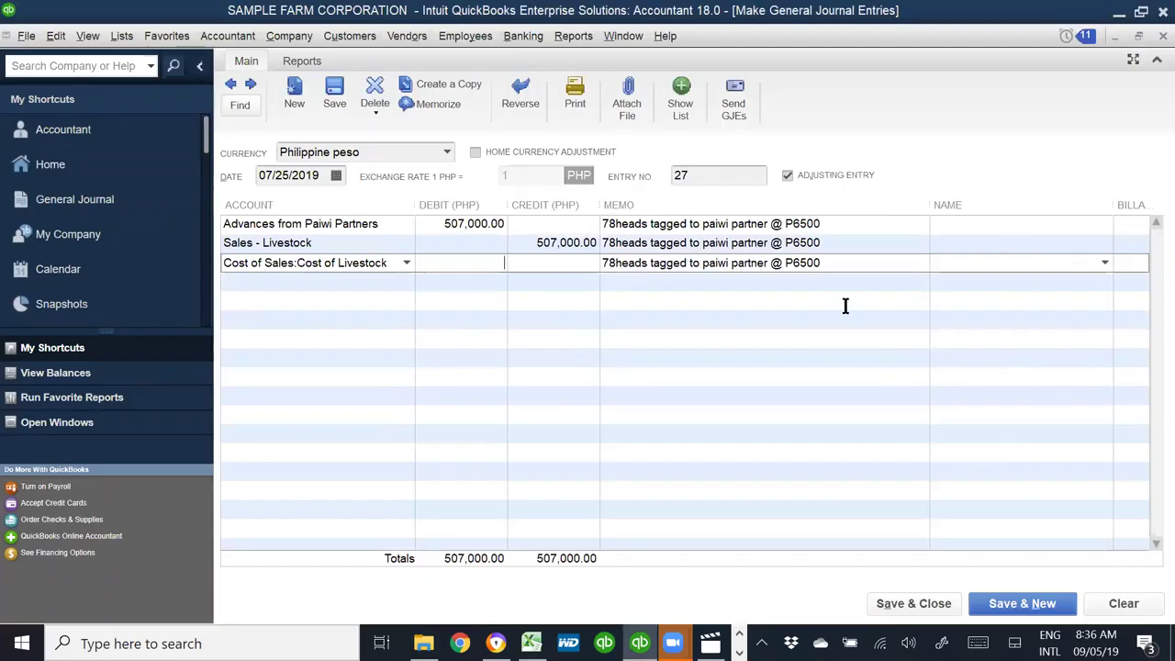
{"action": "type", "text": "358800"}
{"action": "key", "text": "Tab"}
{"action": "key", "text": "Tab"}
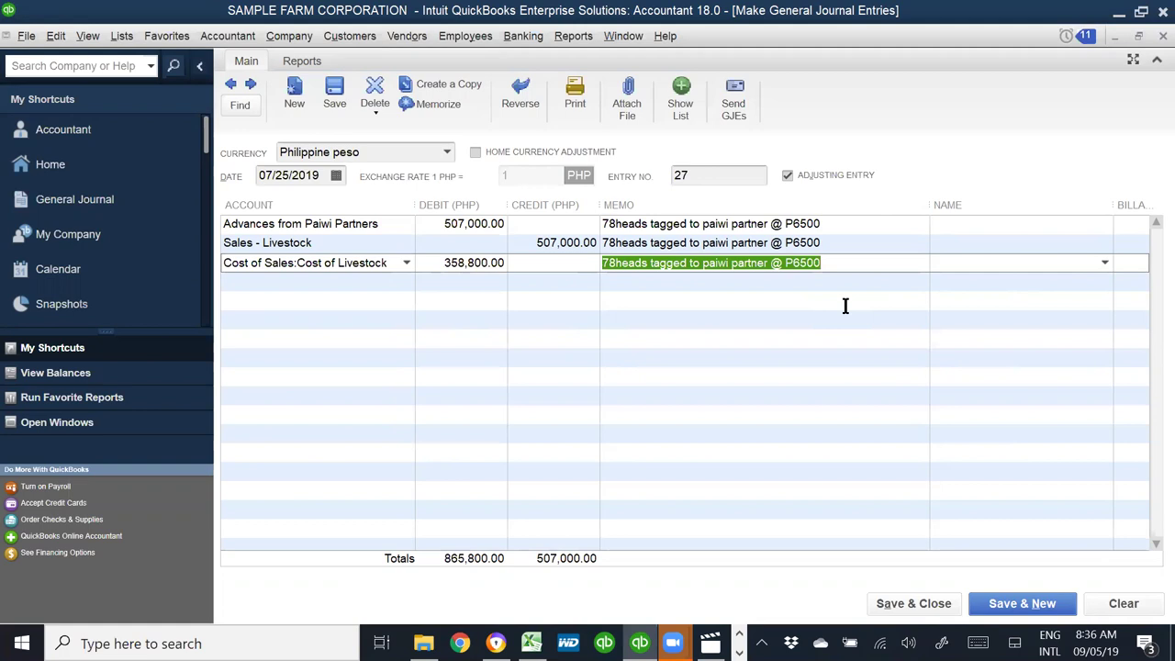
- Change the Cost of Livestock line's memo to "78heads tagged to paiwi partner @ P4600 cost"
{"action": "key", "text": "End"}
{"action": "key", "text": "BackSpace"}
{"action": "key", "text": "BackSpace"}
{"action": "type", "text": "4600 cxo"}
{"action": "key", "text": "BackSpace"}
{"action": "key", "text": "BackSpace"}
{"action": "key", "text": "BackSpace"}
{"action": "type", "text": "cost"}
{"action": "key", "text": "Tab"}
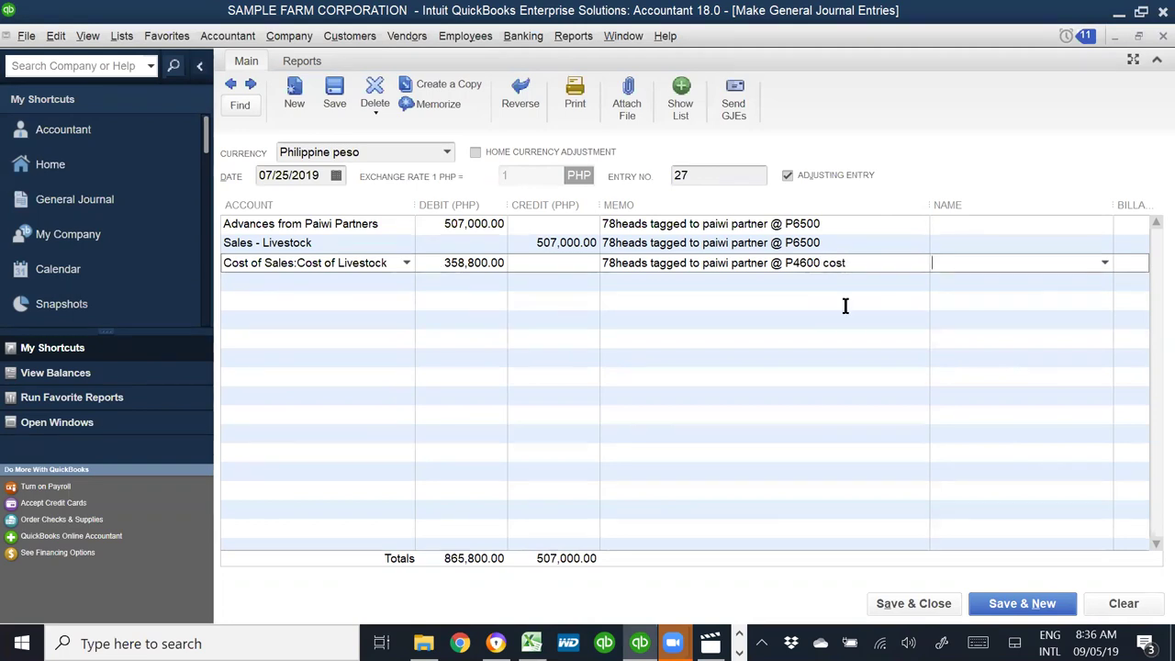
- Credit the 358,800 to Biological Assets-Goats on the fourth line, then save and close the journal entry
{"action": "key", "text": "Tab"}
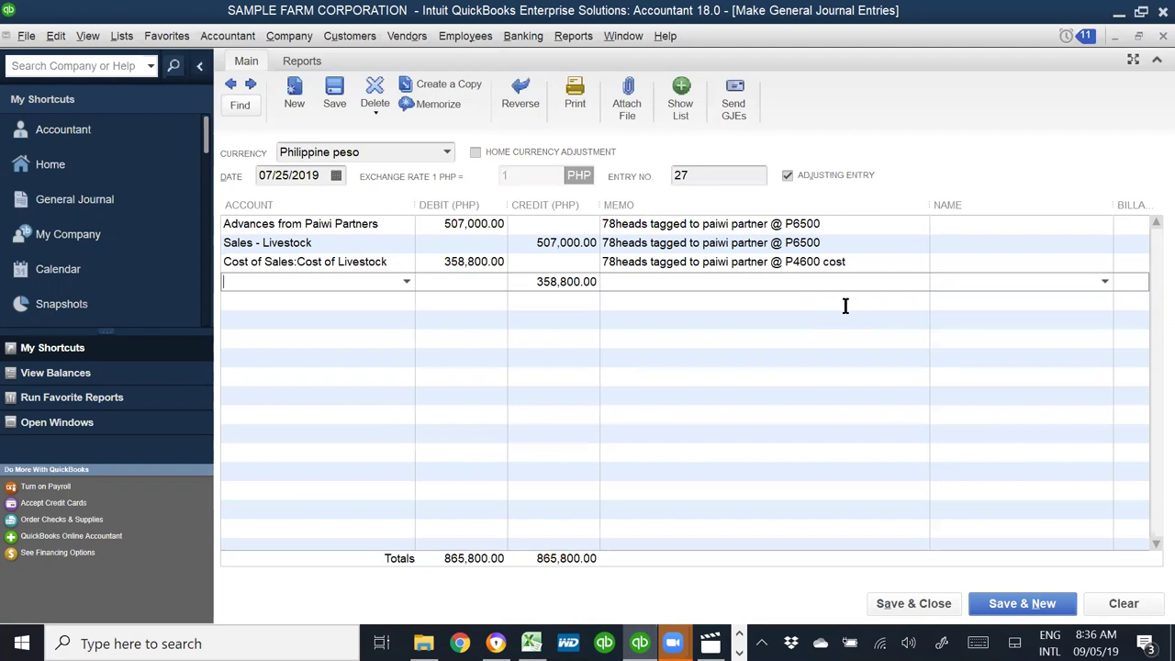
{"action": "type", "text": "bioloi"}
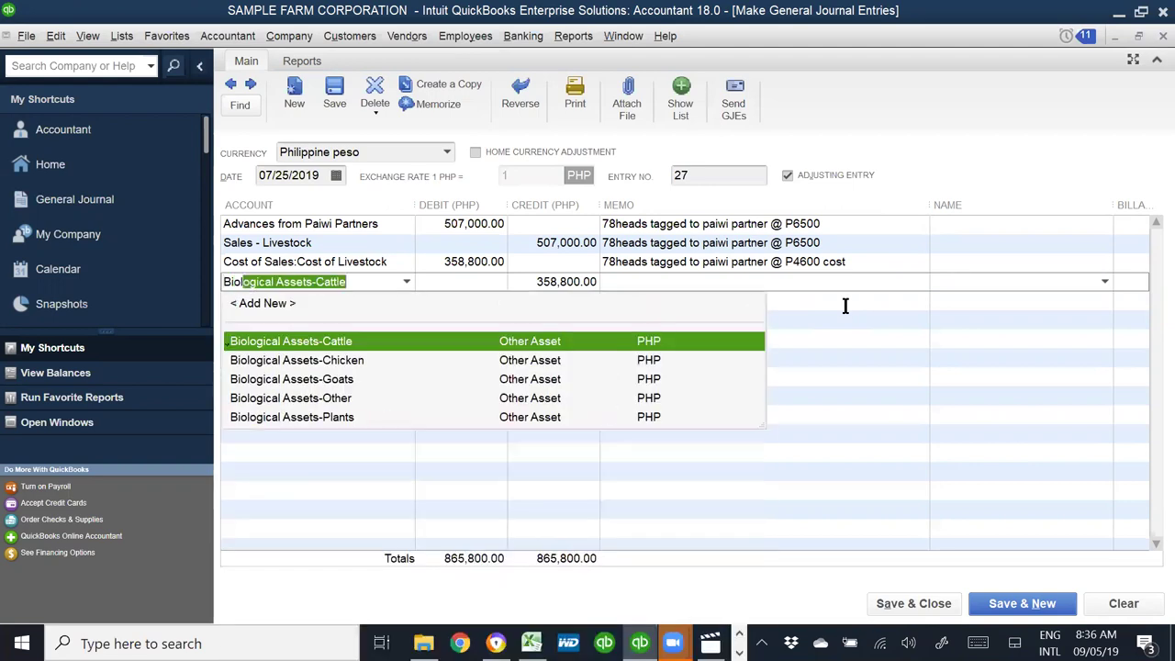
{"action": "key", "text": "BackSpace"}
{"action": "left_click", "coordinate": [346, 379]}
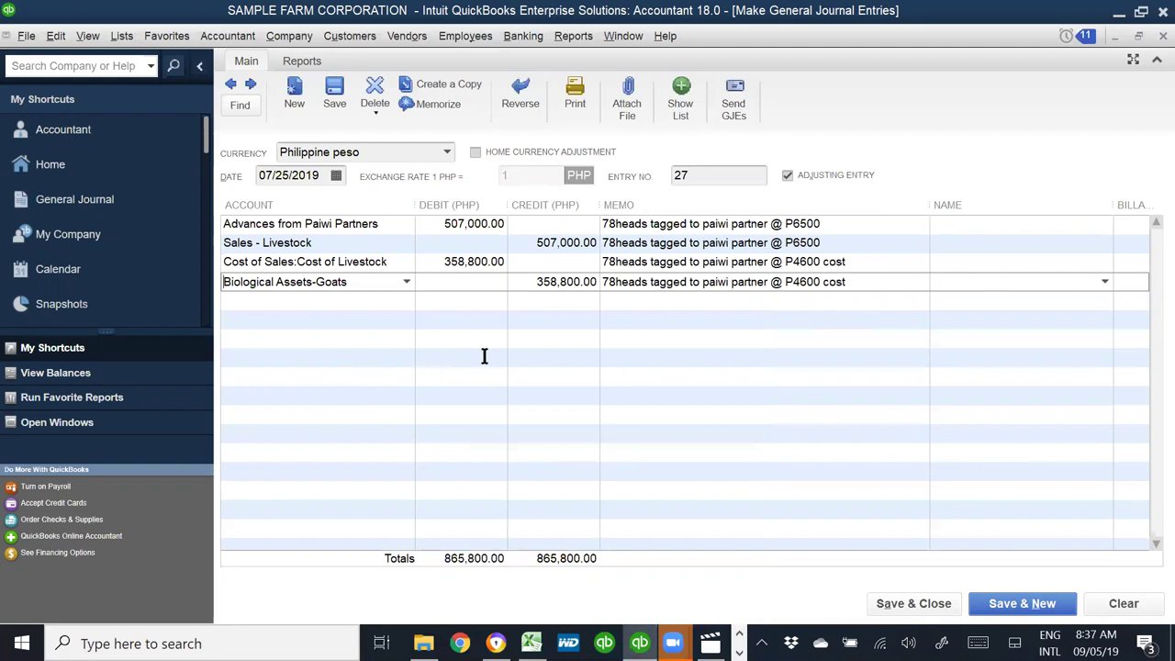
{"action": "left_click", "coordinate": [927, 608]}
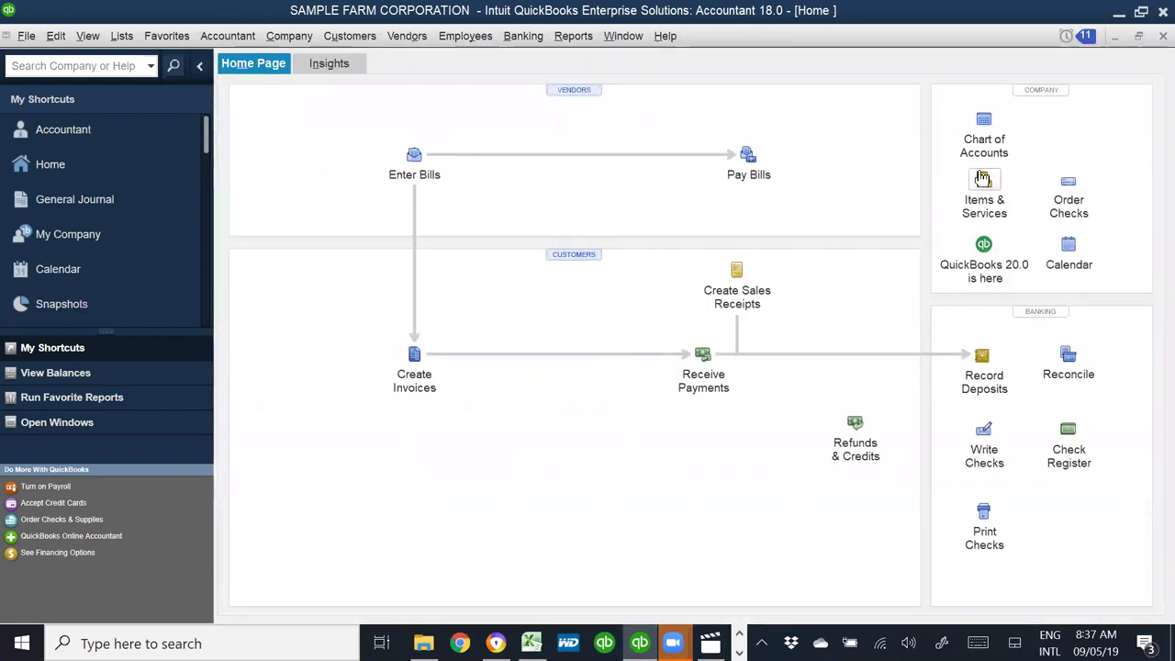
- Open the Biological Assets-Goats account register from the chart of accounts
{"action": "left_click", "coordinate": [986, 136]}
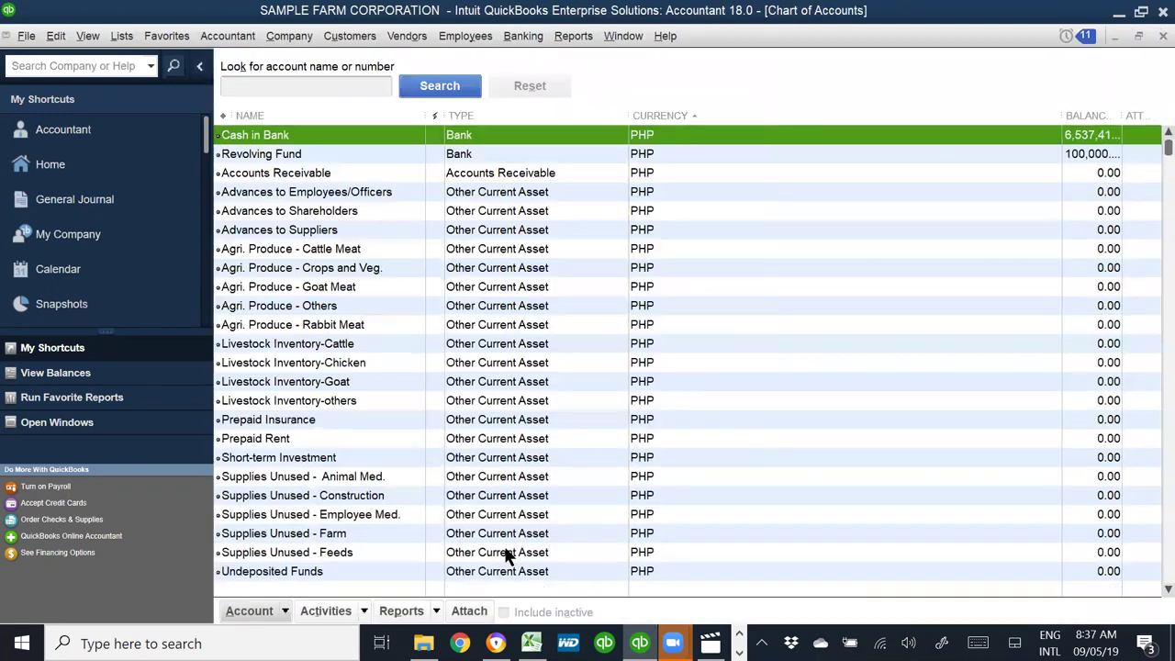
{"action": "left_click", "coordinate": [390, 289]}
{"action": "scroll", "coordinate": [390, 292], "scroll_direction": "down", "scroll_amount": 10}
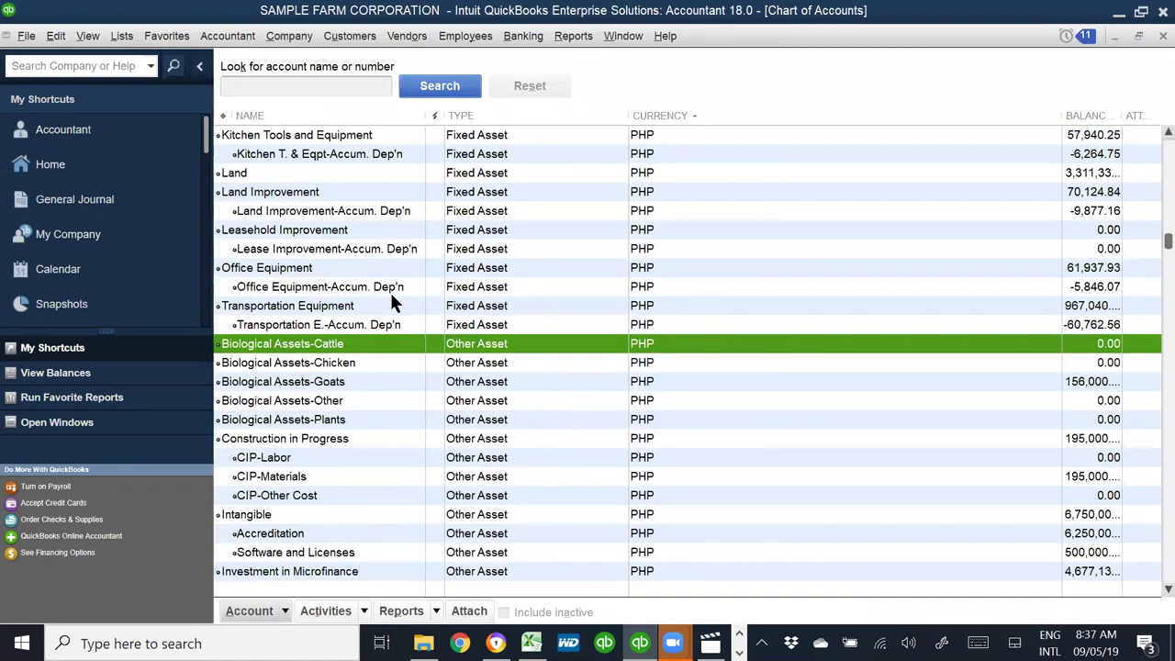
{"action": "left_click", "coordinate": [355, 388]}
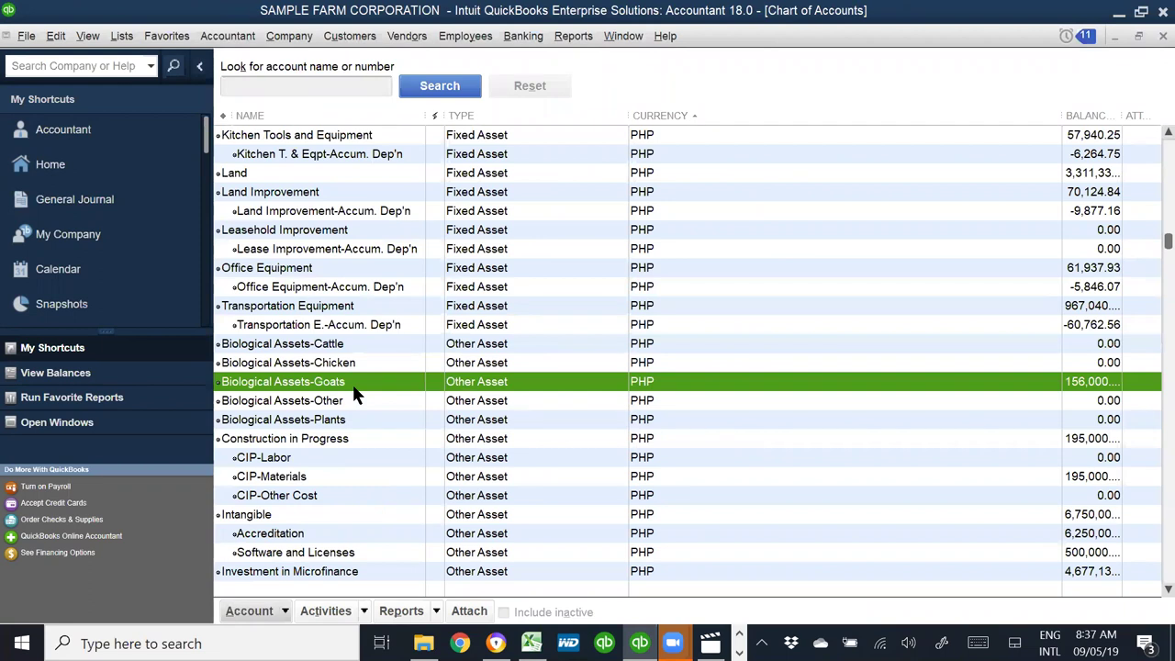
{"action": "double_click", "coordinate": [356, 387]}
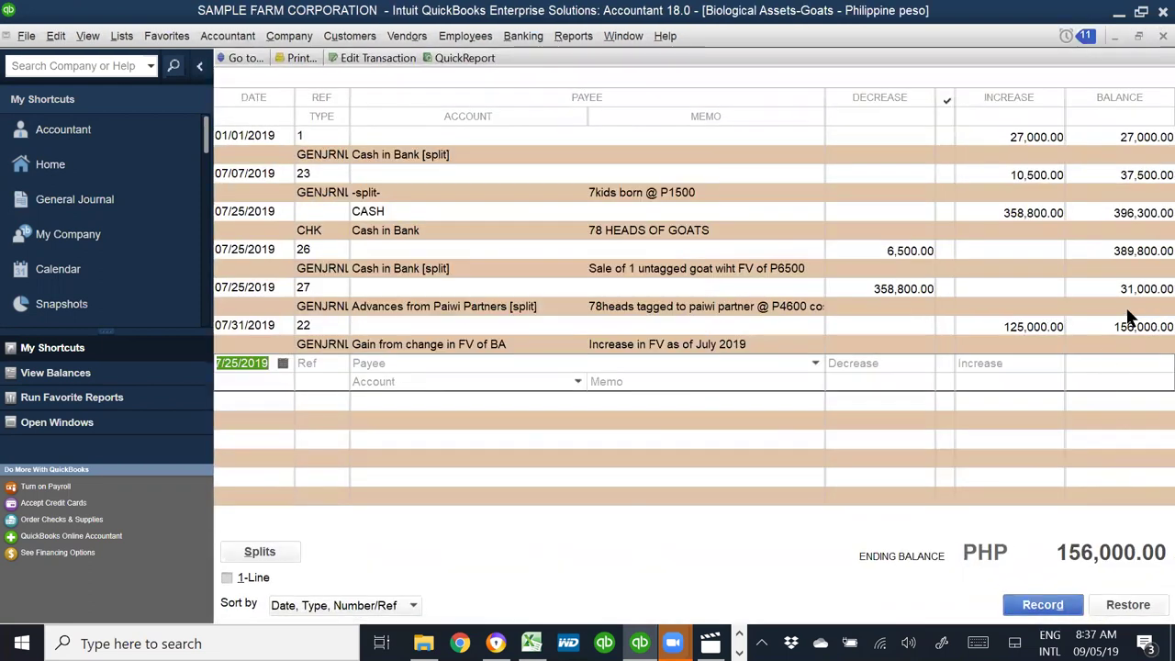
- Review each increase and decrease in the Biological Assets-Goats register from 01/01/2019 to 07/31/2019, and return to the home page
{"action": "left_click", "coordinate": [1020, 132]}
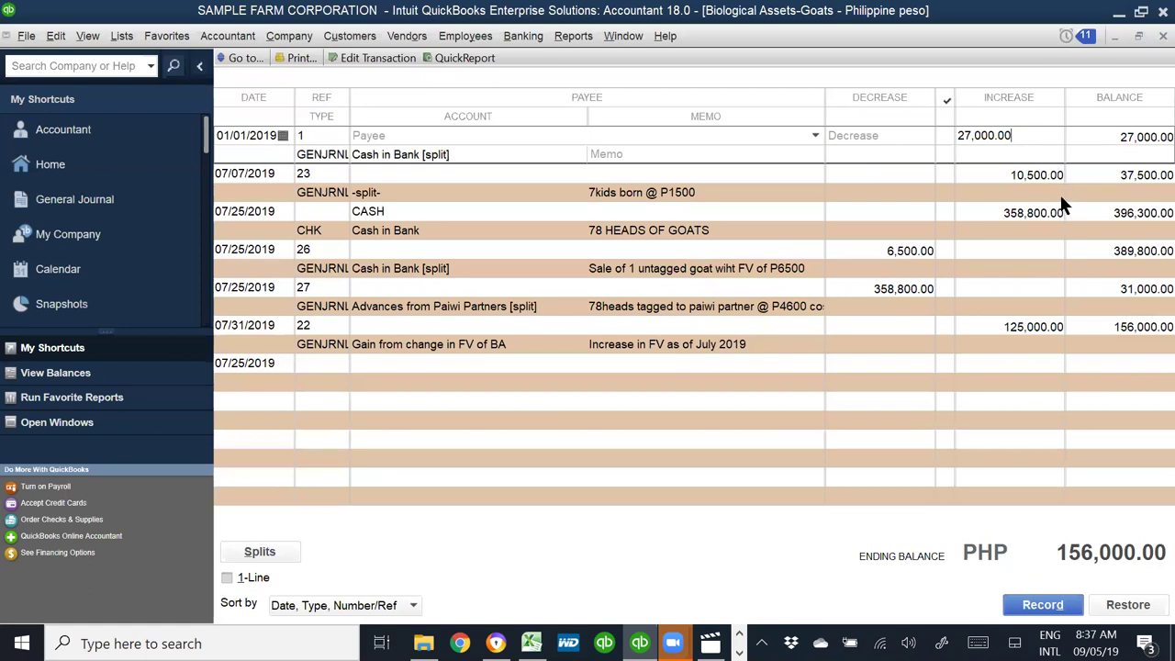
{"action": "left_click", "coordinate": [1006, 175]}
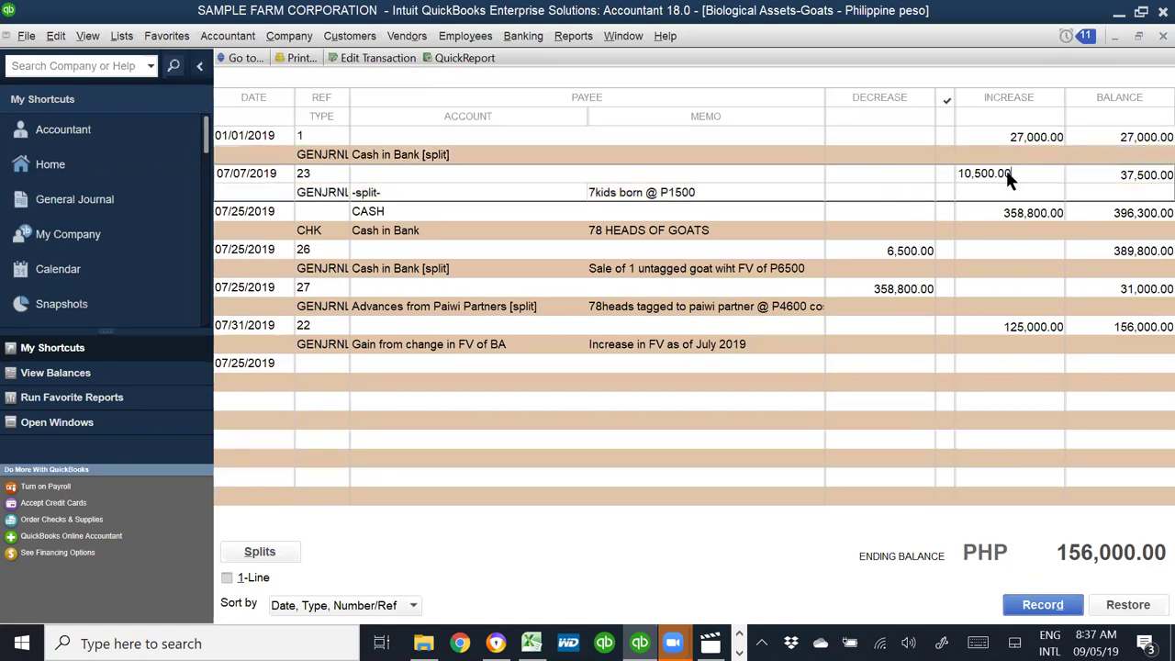
{"action": "left_click", "coordinate": [980, 211]}
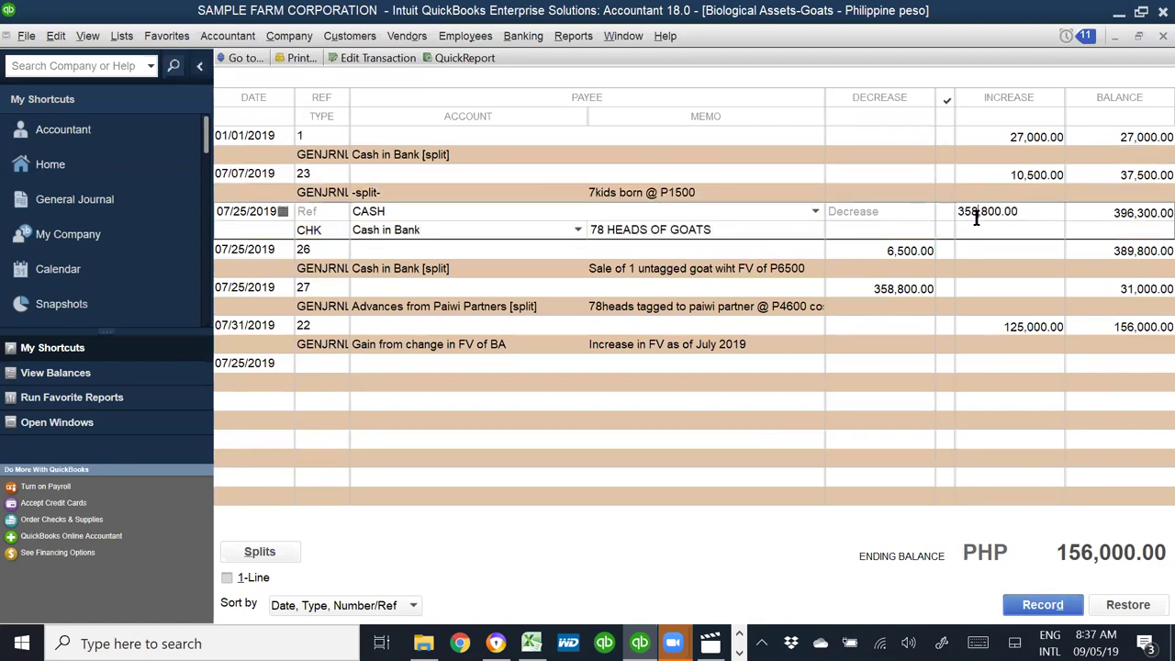
{"action": "left_click", "coordinate": [841, 258]}
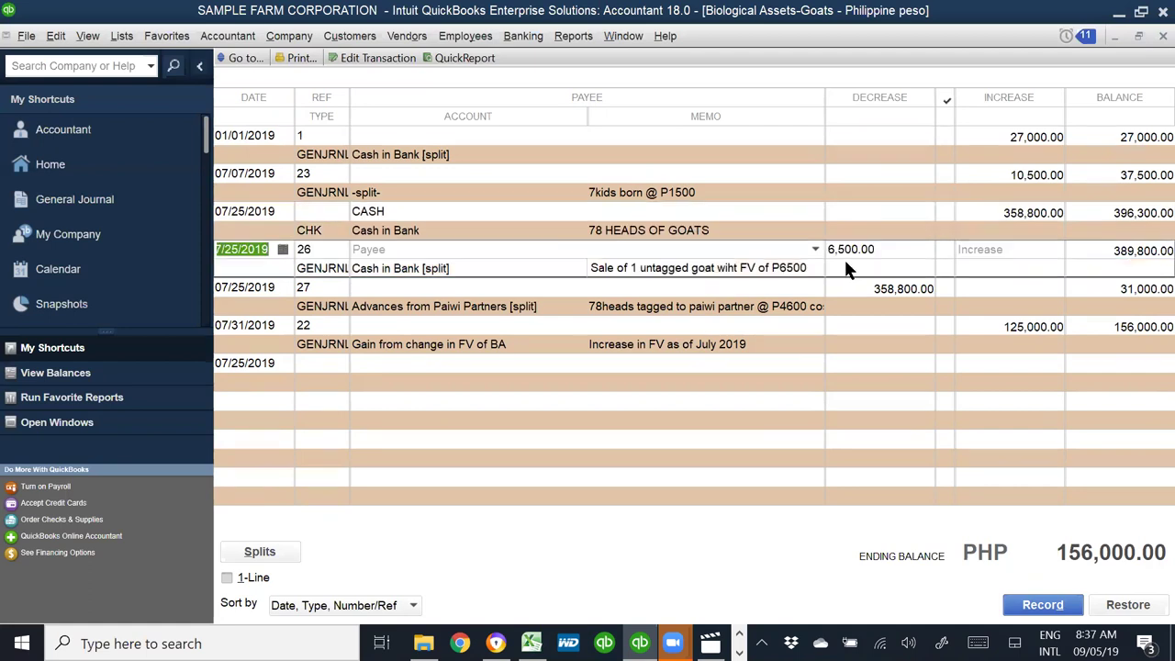
{"action": "left_click", "coordinate": [893, 299]}
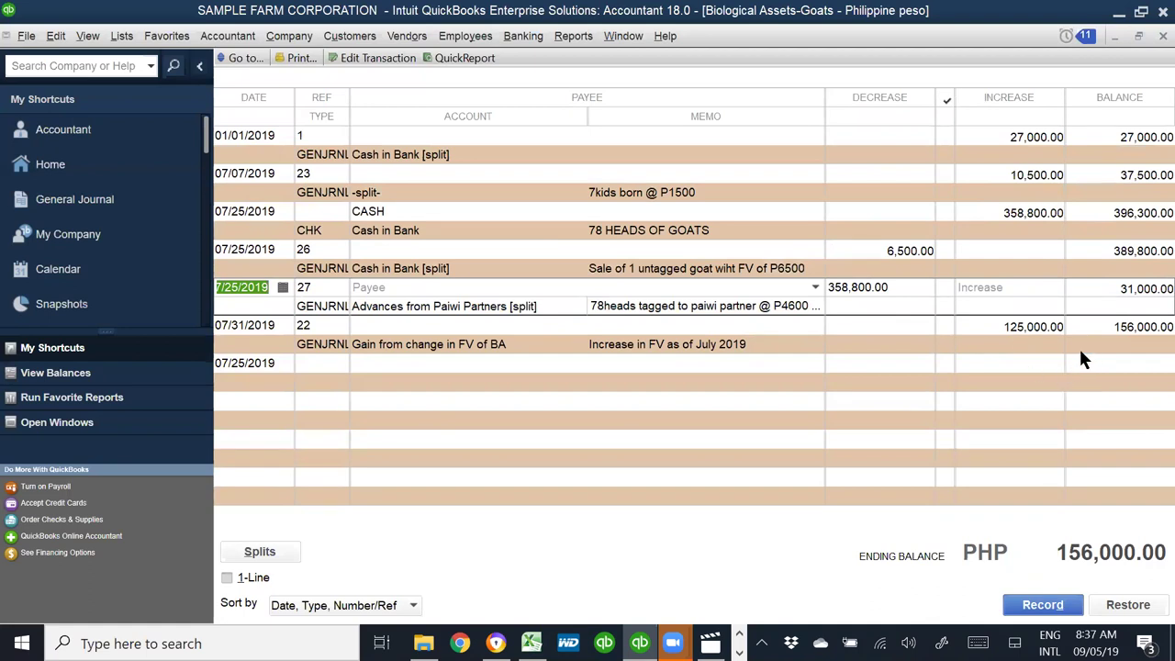
{"action": "left_click", "coordinate": [977, 329]}
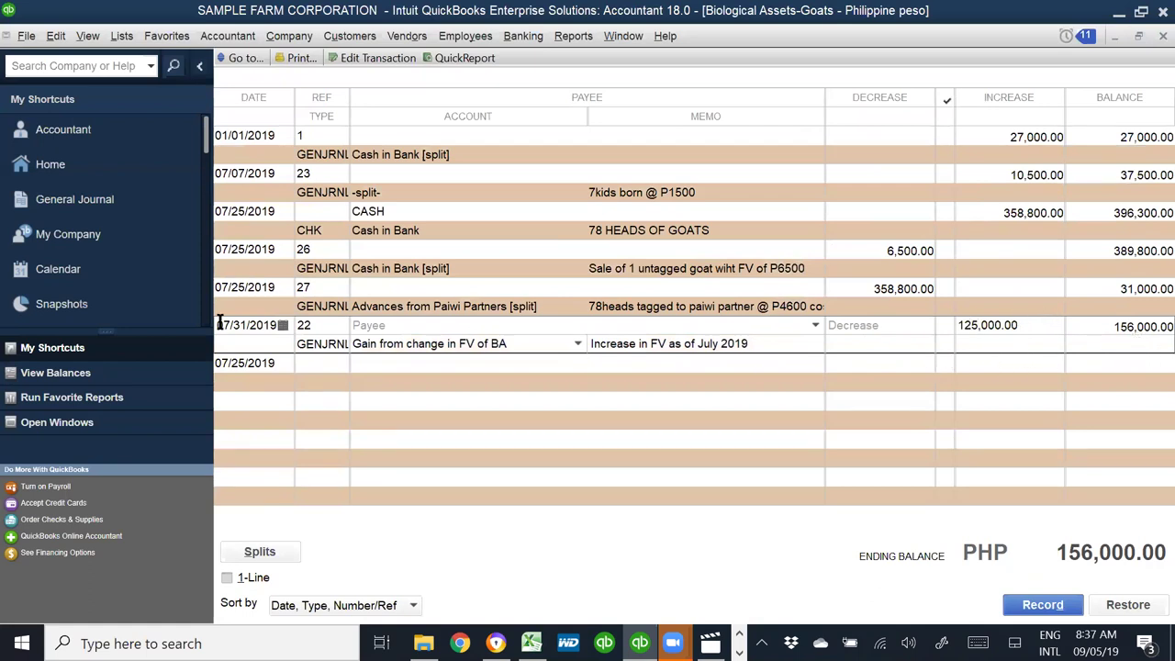
{"action": "left_click", "coordinate": [53, 164]}
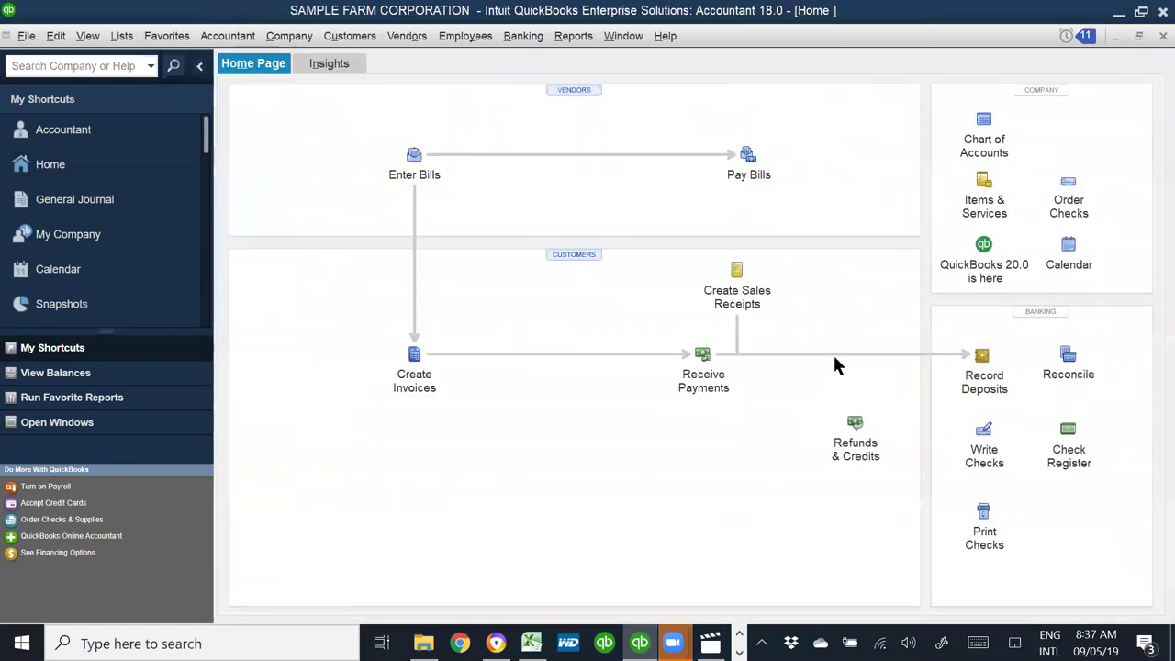
- Switch to the QB SAMPLE INFO WITH SCHED workbook in Excel and examine the Biological Assets, Sales and Tagging, and Depreciation schedules
{"action": "key", "text": "alt+Tab"}
{"action": "key", "text": "Tab"}
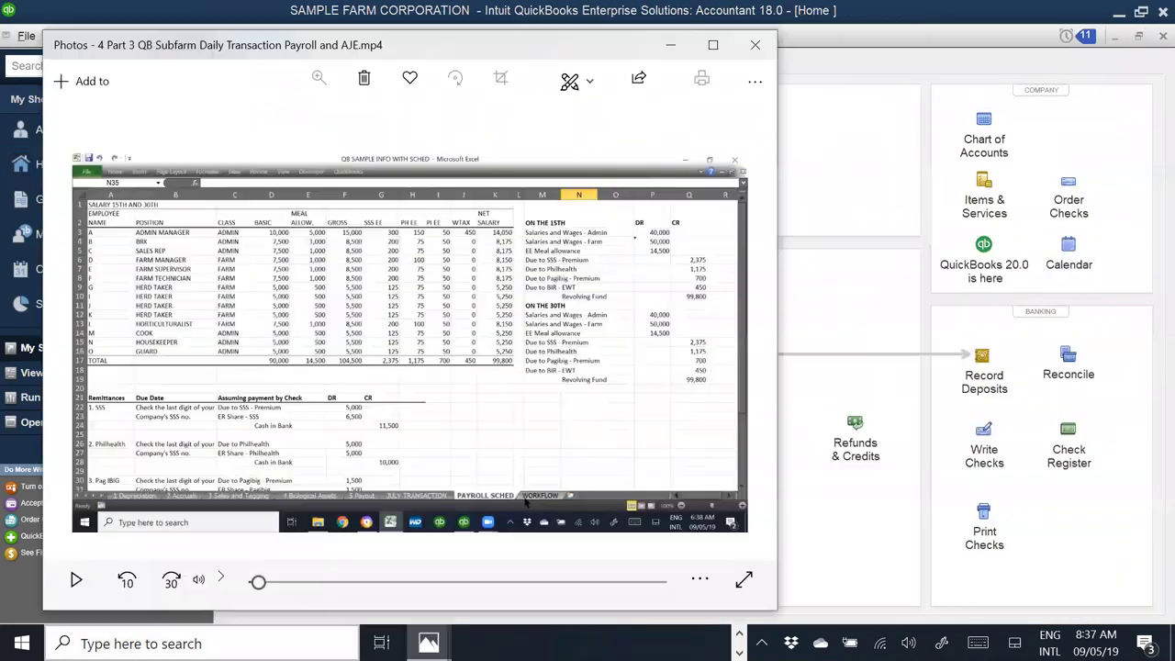
{"action": "key", "text": "alt+Tab"}
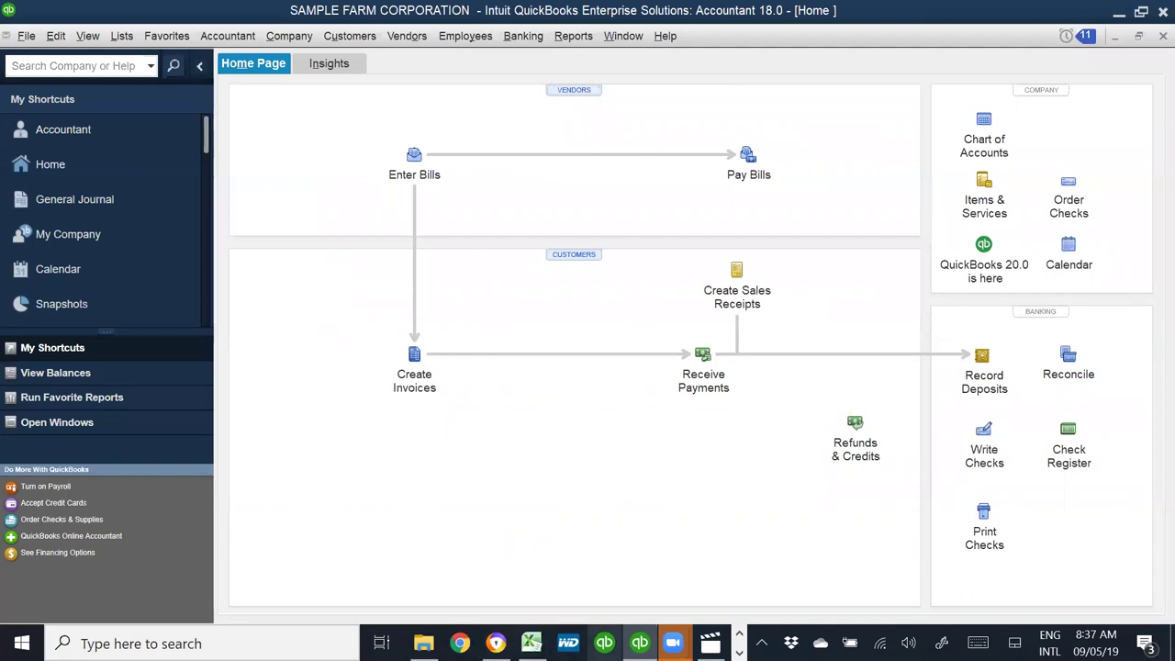
{"action": "left_click", "coordinate": [531, 644]}
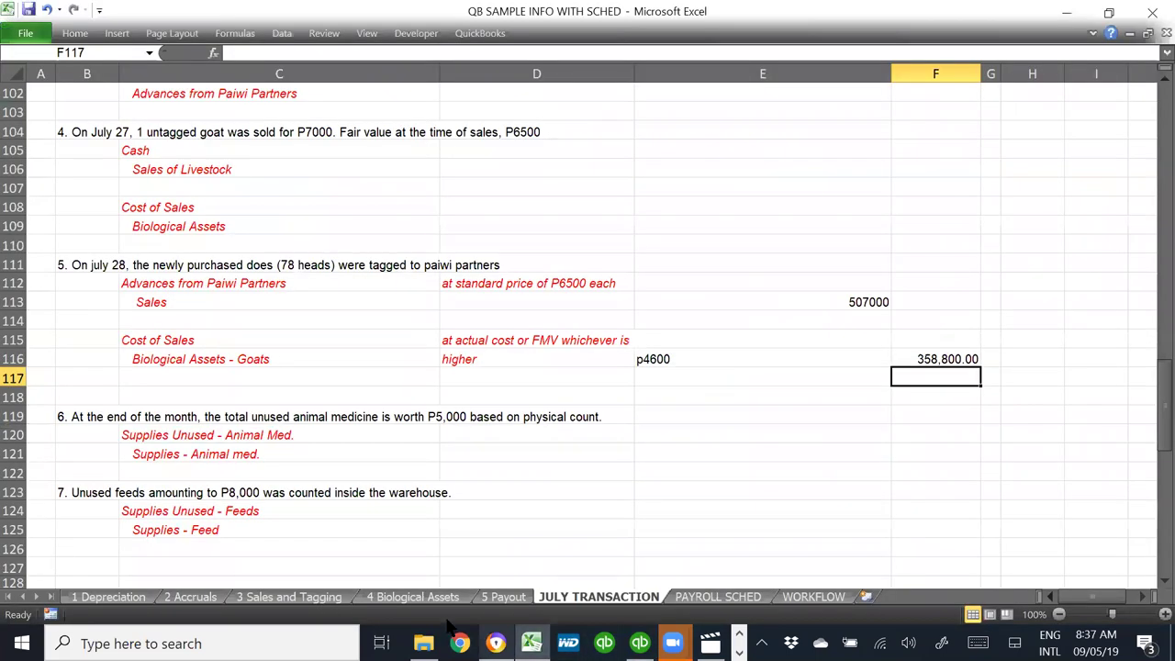
{"action": "left_click", "coordinate": [414, 597]}
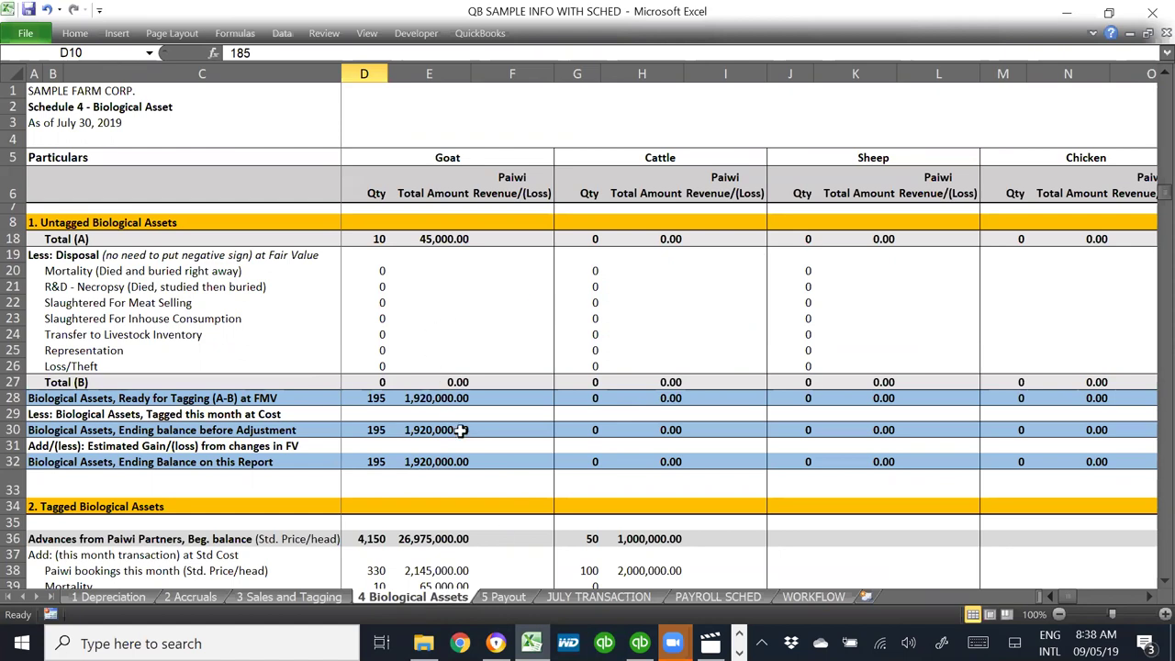
{"action": "scroll", "coordinate": [570, 442], "scroll_direction": "down", "scroll_amount": 1}
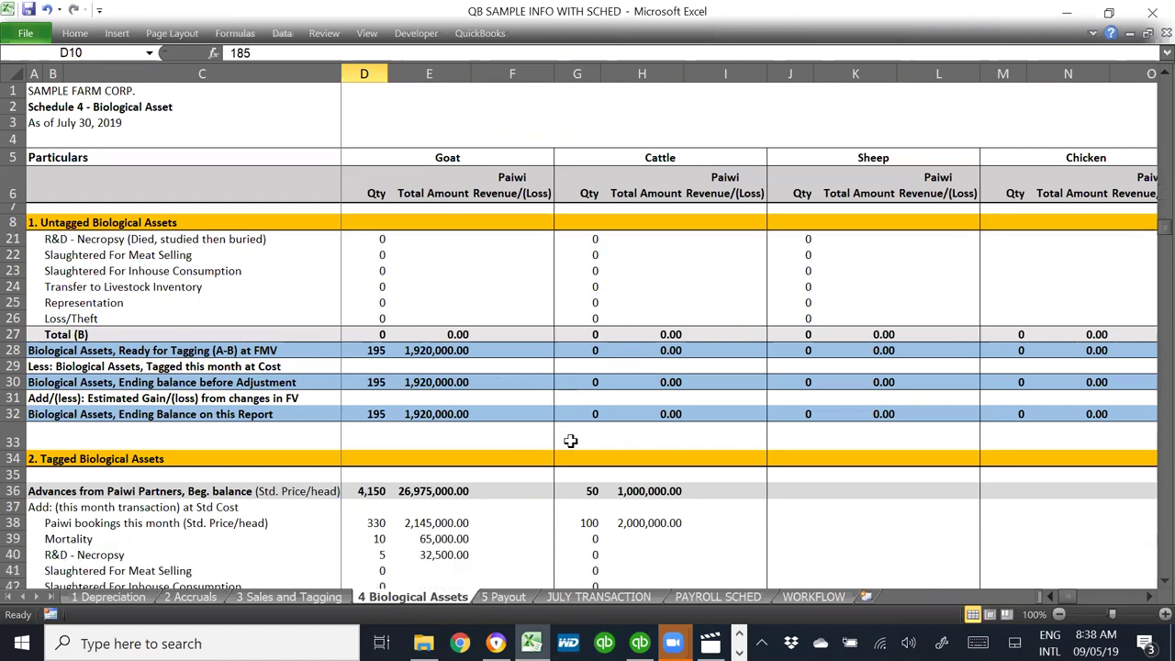
{"action": "scroll", "coordinate": [570, 441], "scroll_direction": "up", "scroll_amount": 2}
{"action": "left_click", "coordinate": [309, 602]}
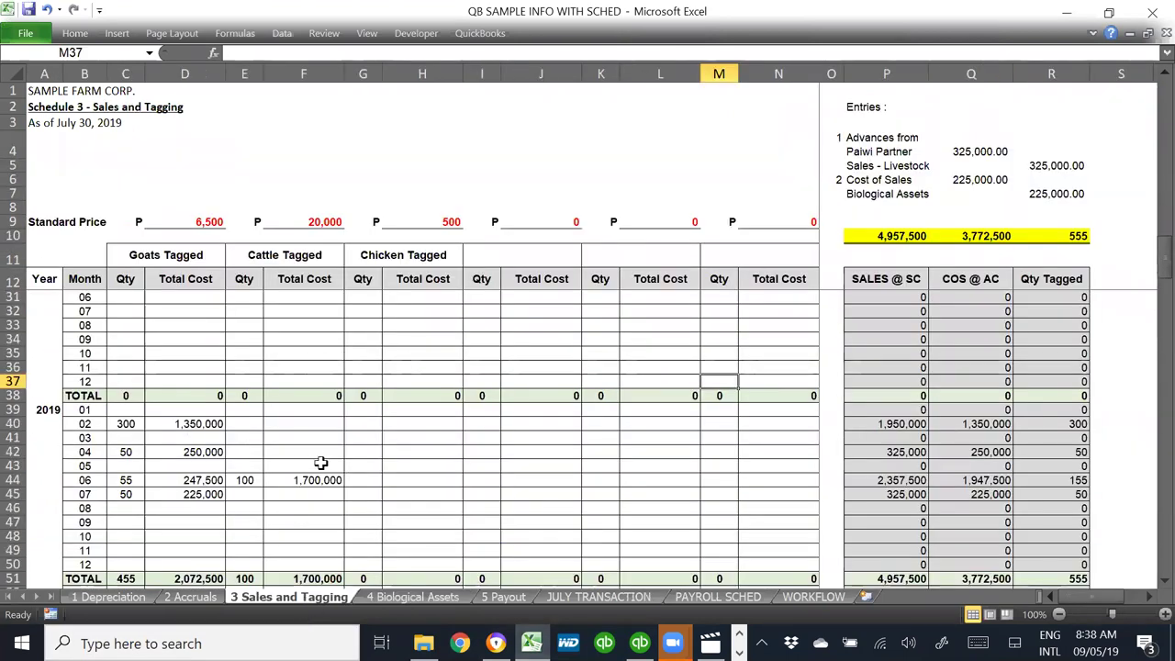
{"action": "left_click", "coordinate": [106, 598]}
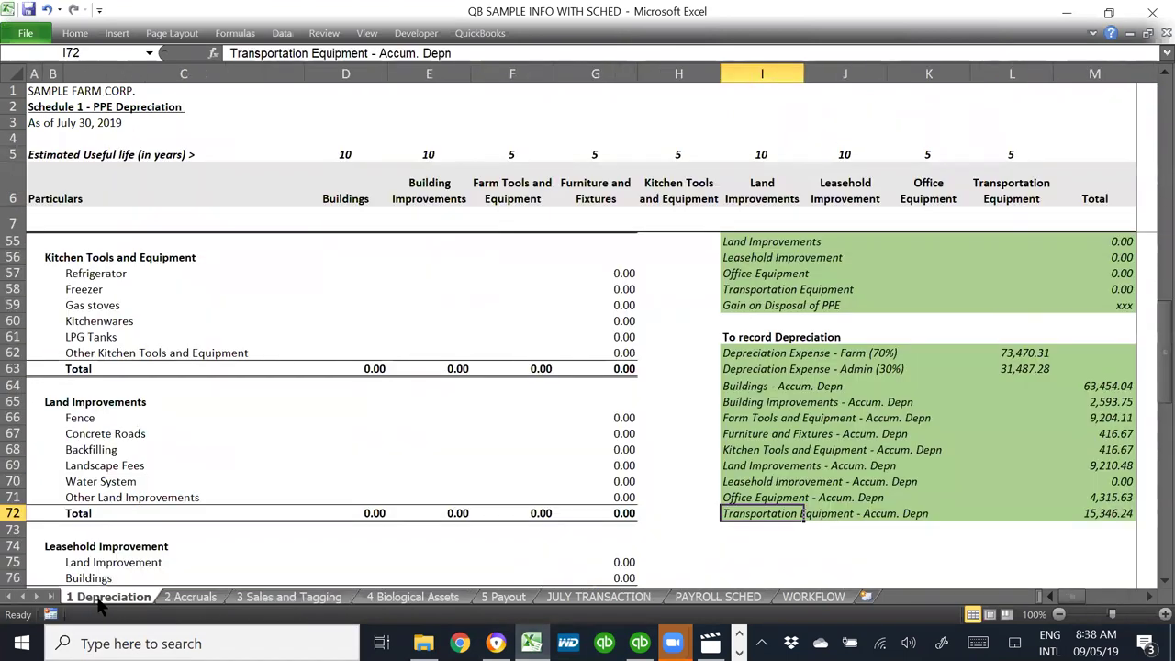
- Look through the 2 Accruals, 5 Payout, 3 Sales and Tagging, and 4 Biological Assets schedules in the workbook
{"action": "left_click", "coordinate": [200, 598]}
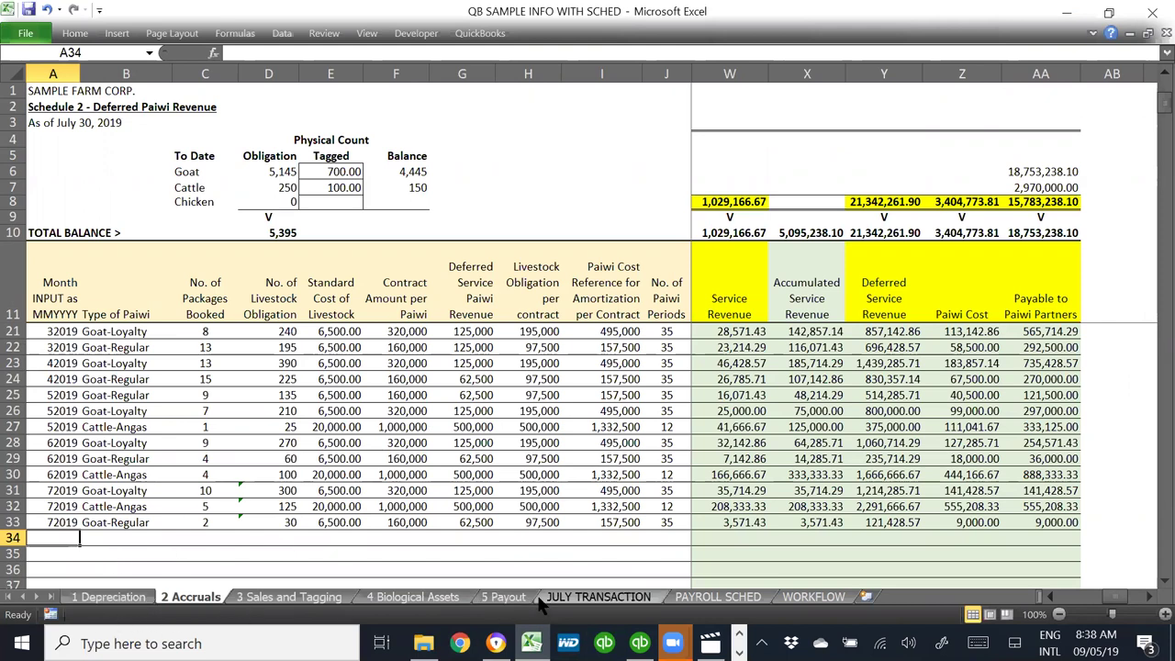
{"action": "left_click", "coordinate": [502, 599]}
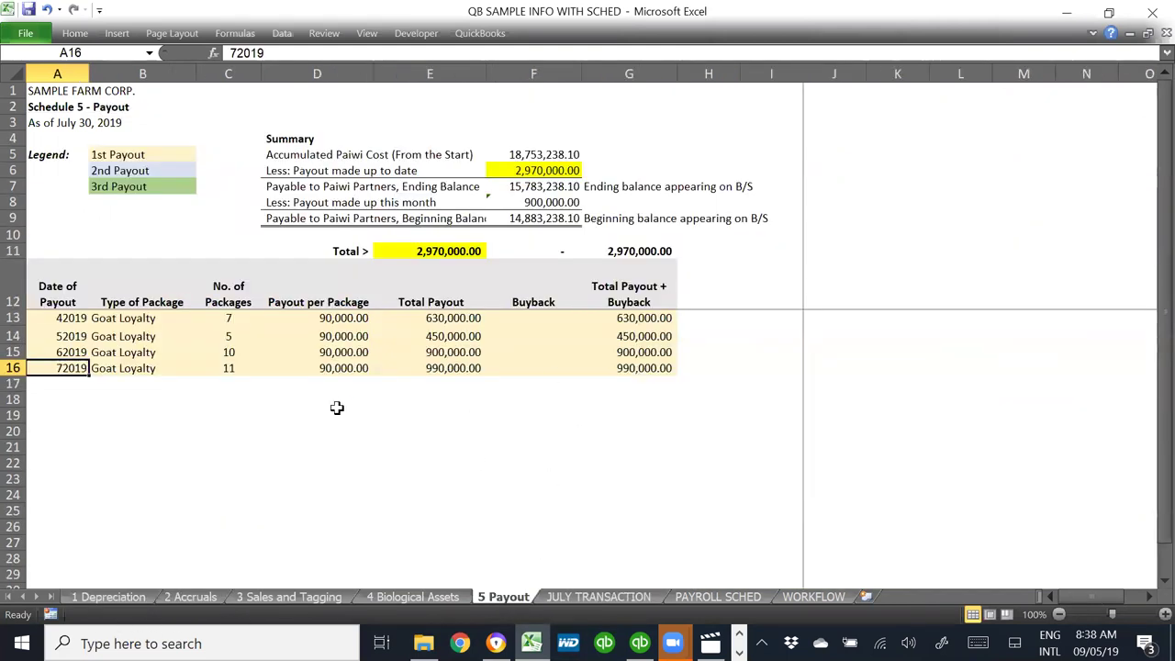
{"action": "left_click", "coordinate": [302, 598]}
{"action": "scroll", "coordinate": [245, 477], "scroll_direction": "down", "scroll_amount": 2}
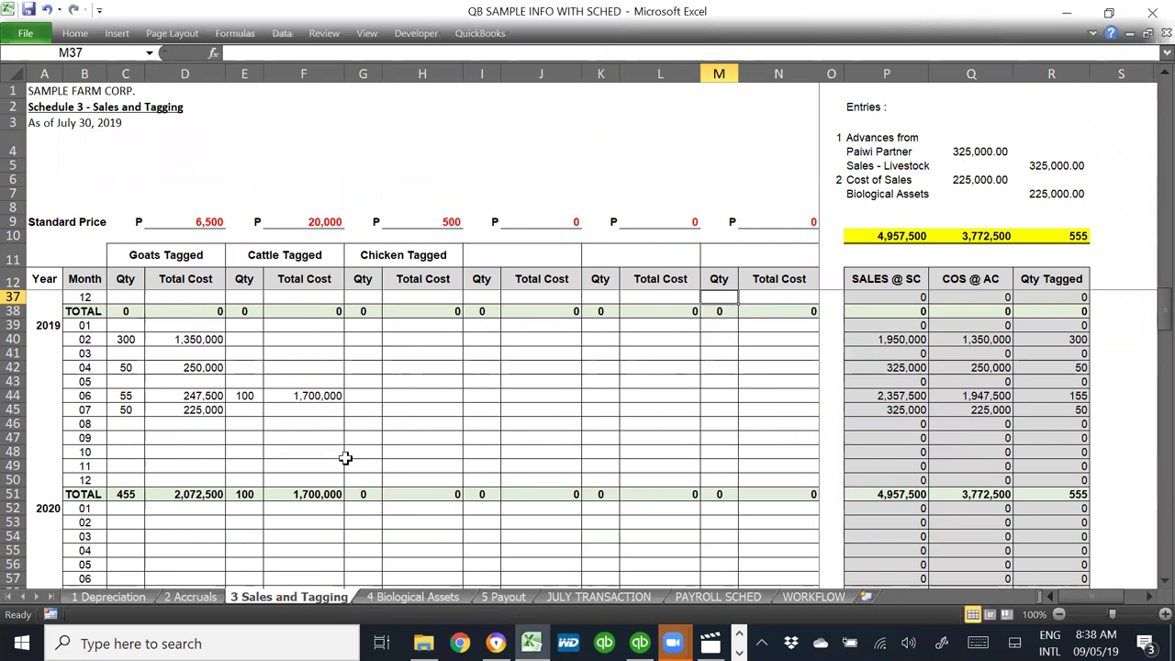
{"action": "left_click", "coordinate": [415, 599]}
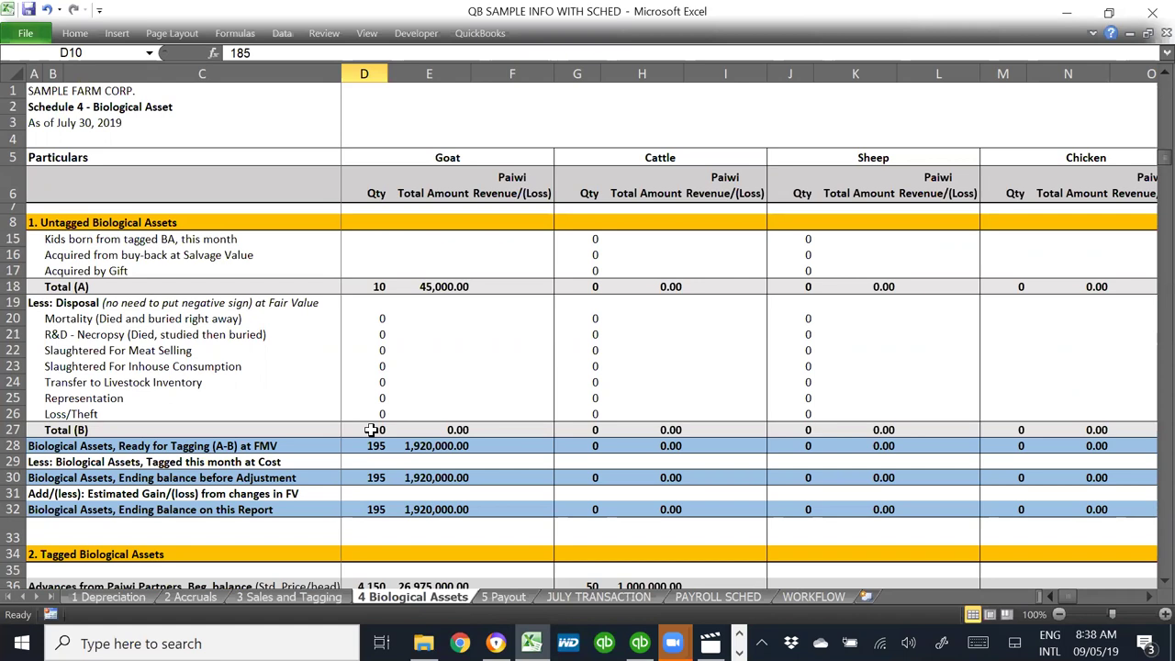
- Switch to QuickBooks and open a new general journal entry
{"action": "key", "text": "alt+Tab"}
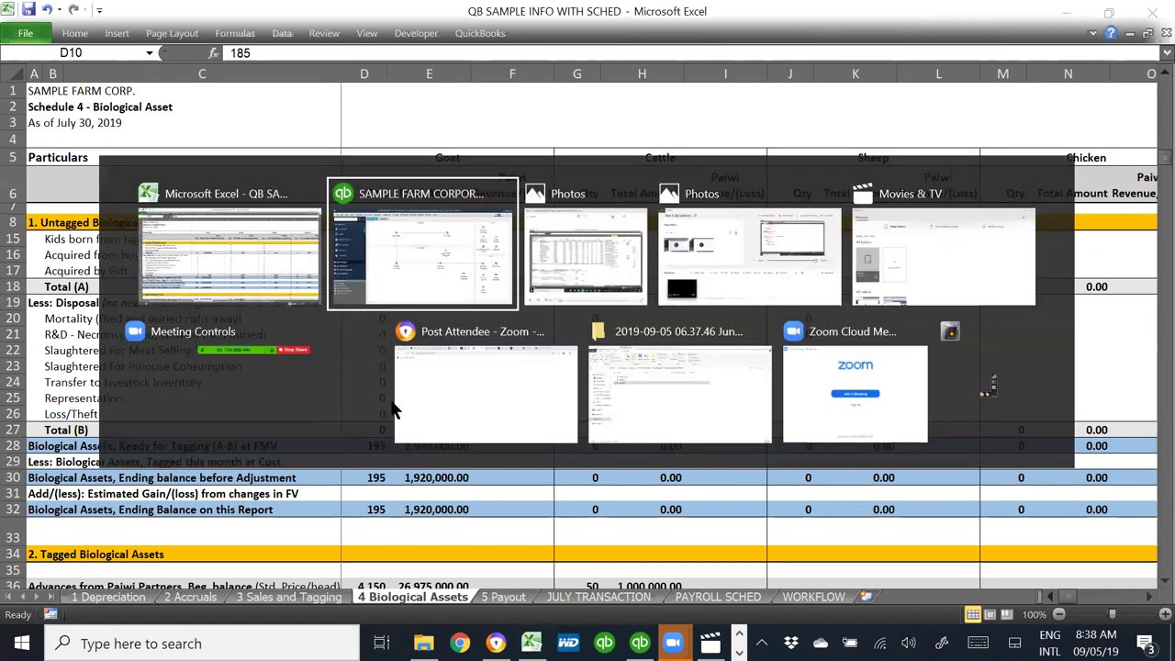
{"action": "key", "text": "alt+Tab"}
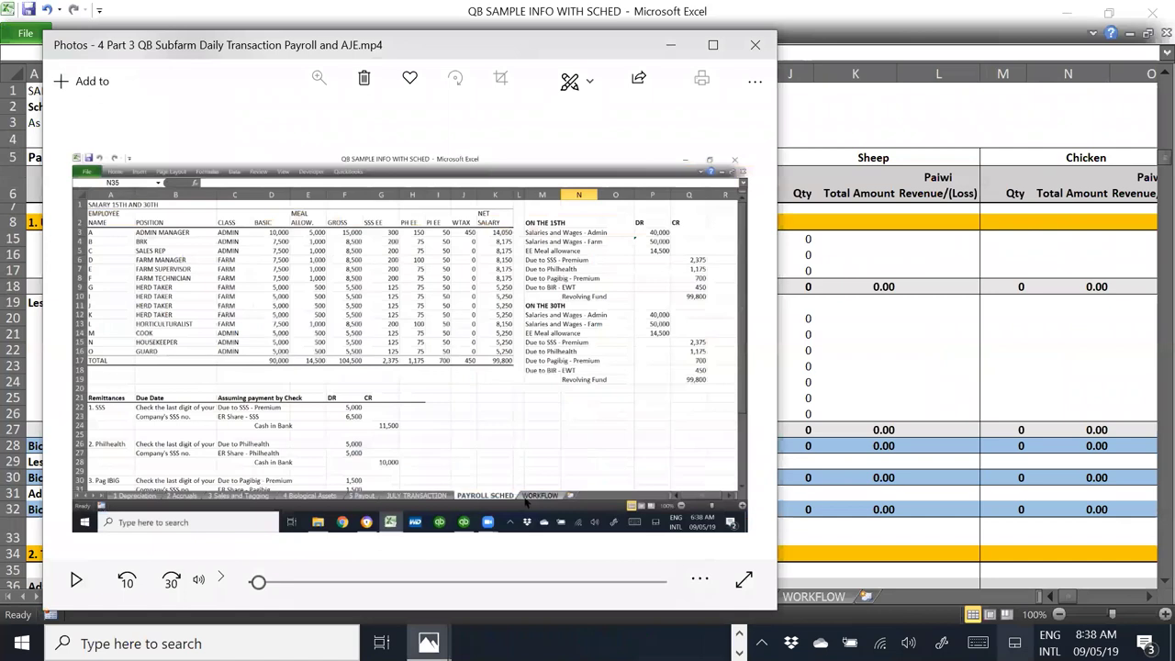
{"action": "key", "text": "alt+Tab"}
{"action": "key", "text": "alt+Tab"}
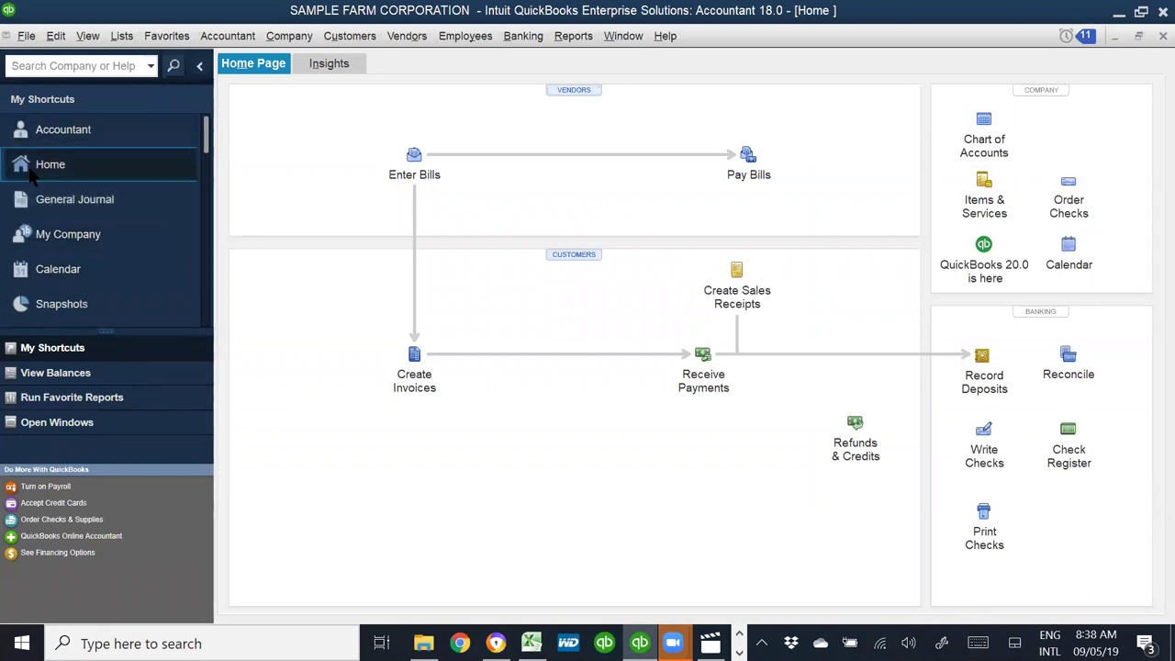
{"action": "left_click", "coordinate": [73, 196]}
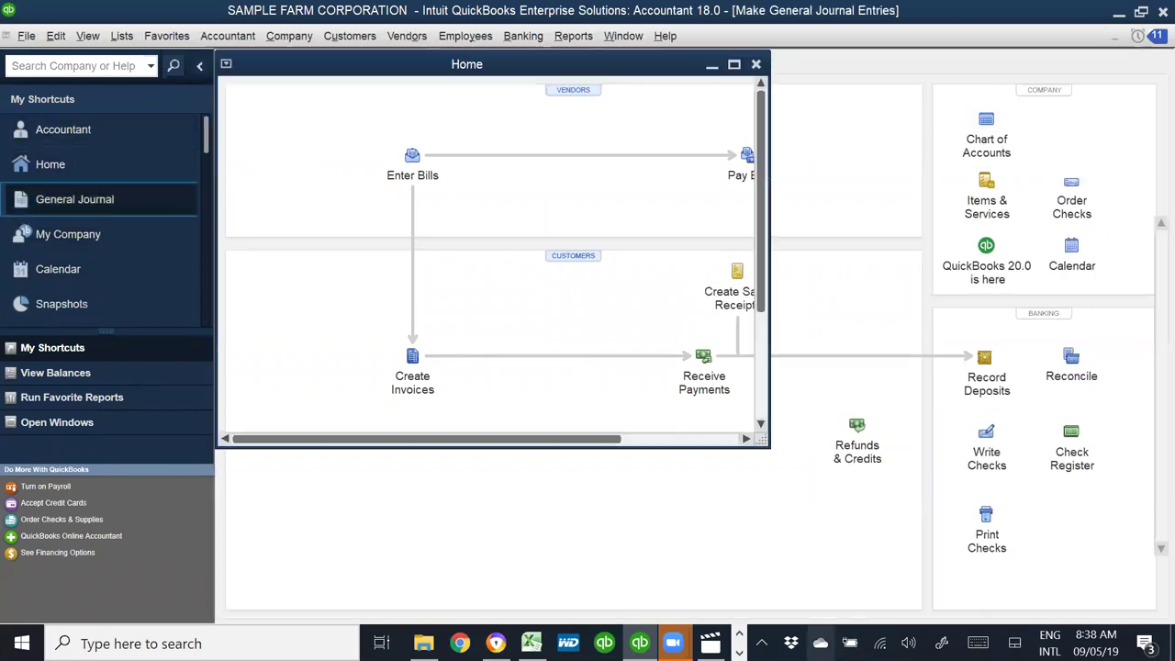
- Switch to the Excel workbook and review the Other Information items and their proposed entries on the JULY TRANSACTION sheet
{"action": "key", "text": "alt+Tab"}
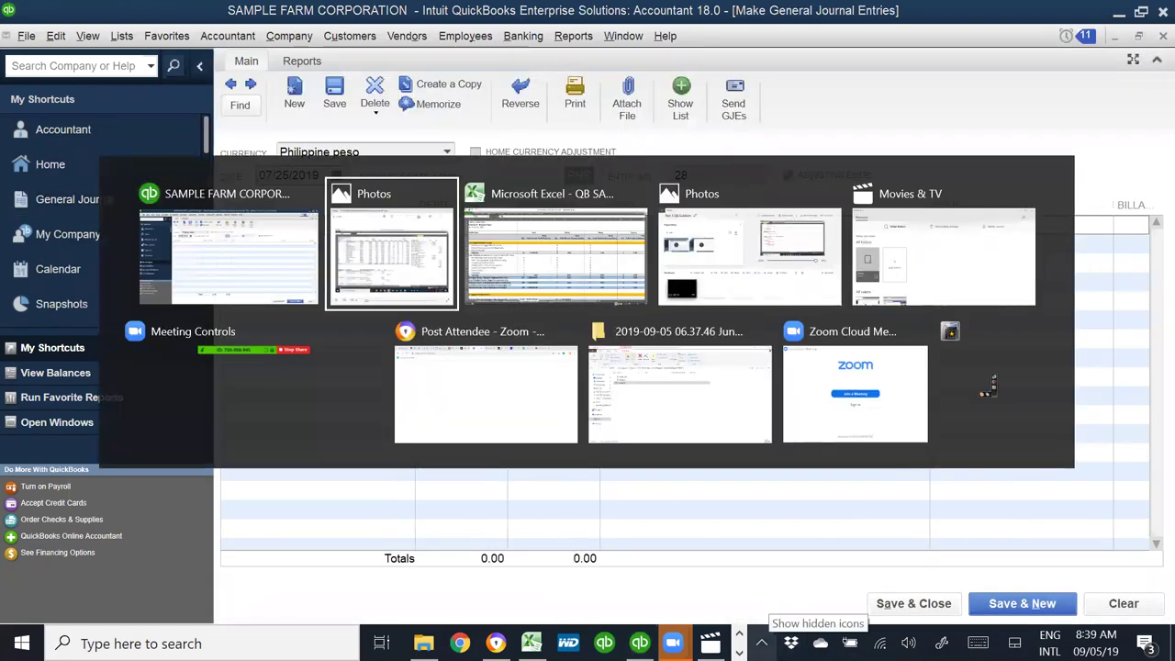
{"action": "key", "text": "alt+Tab"}
{"action": "left_click", "coordinate": [598, 596]}
{"action": "scroll", "coordinate": [295, 449], "scroll_direction": "up", "scroll_amount": 9}
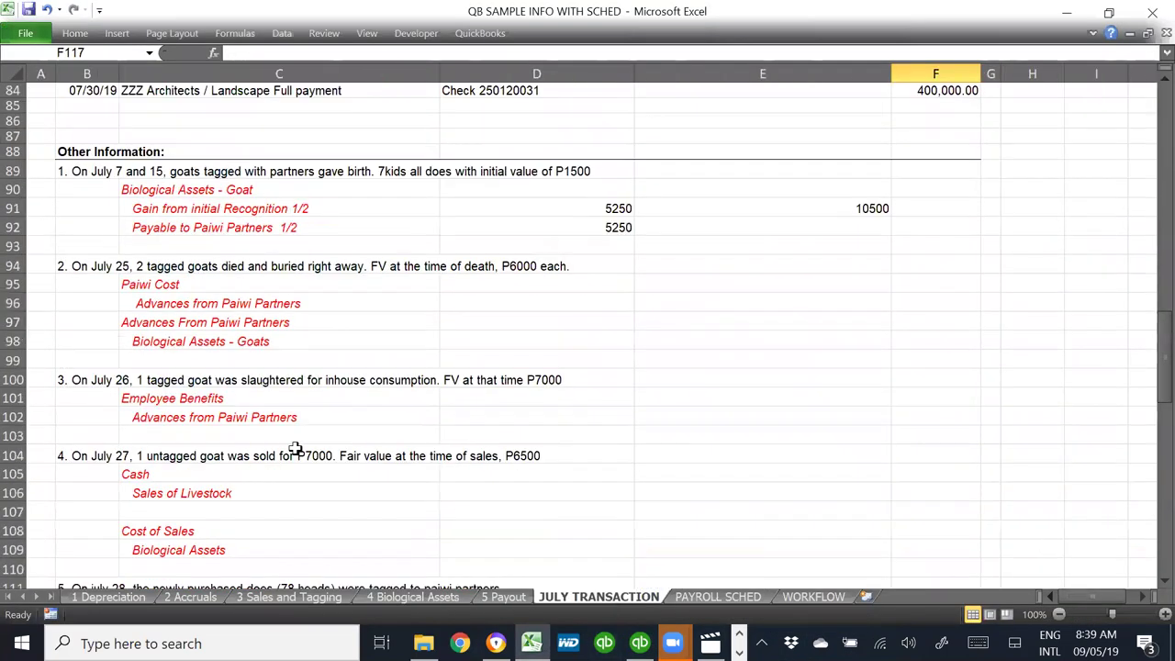
{"action": "scroll", "coordinate": [296, 449], "scroll_direction": "up", "scroll_amount": 19}
{"action": "scroll", "coordinate": [307, 475], "scroll_direction": "down", "scroll_amount": 14}
{"action": "scroll", "coordinate": [414, 568], "scroll_direction": "down", "scroll_amount": 10}
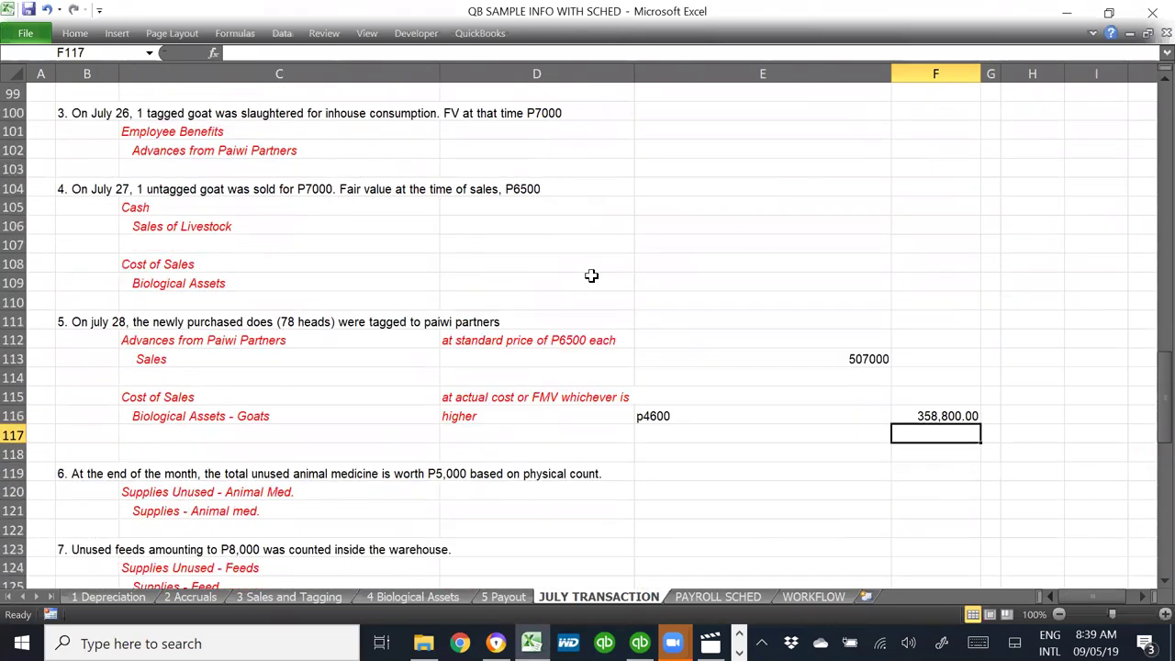
{"action": "left_click", "coordinate": [591, 276]}
{"action": "scroll", "coordinate": [706, 252], "scroll_direction": "up", "scroll_amount": 4}
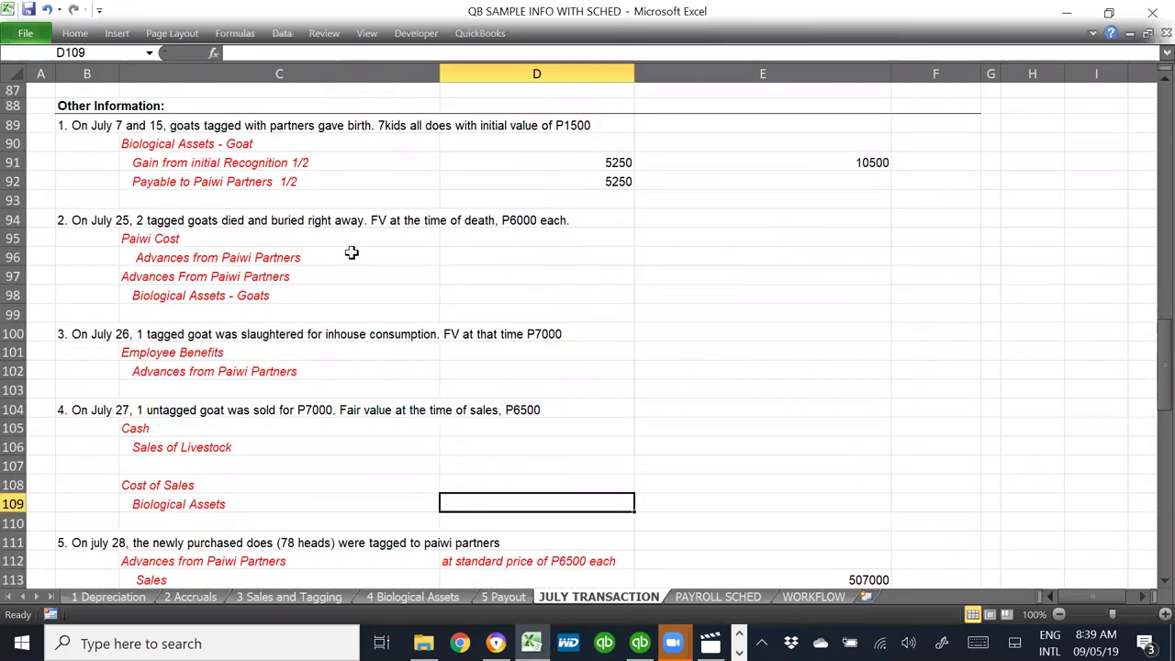
{"action": "left_click", "coordinate": [732, 295]}
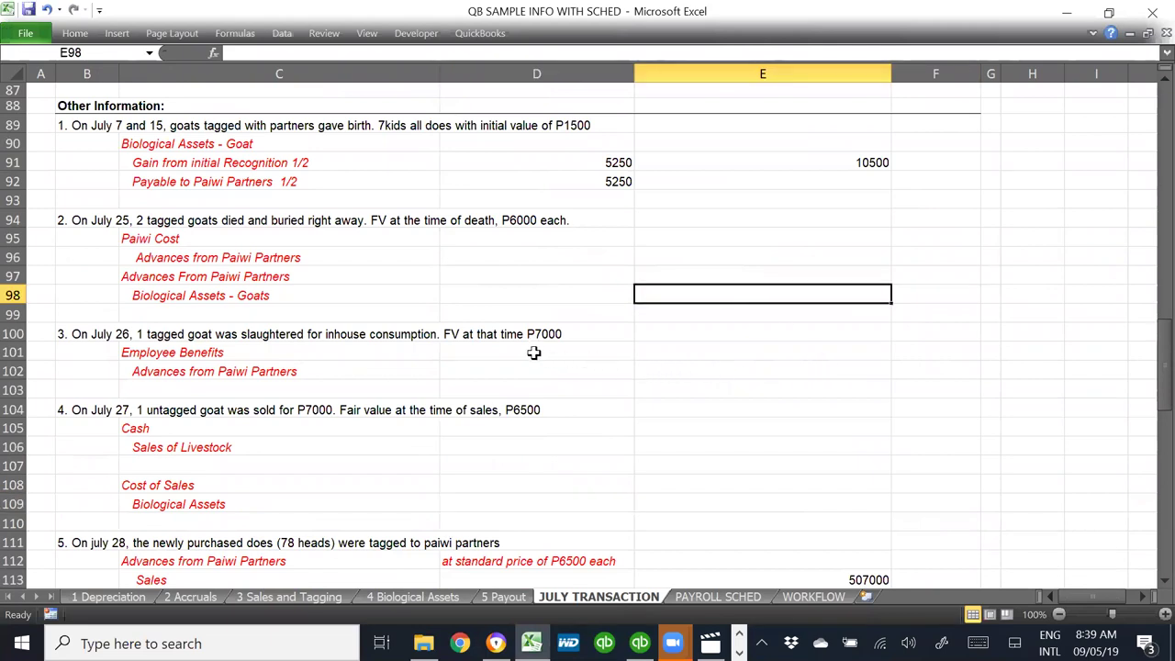
{"action": "left_click", "coordinate": [115, 237]}
{"action": "left_click", "coordinate": [347, 288]}
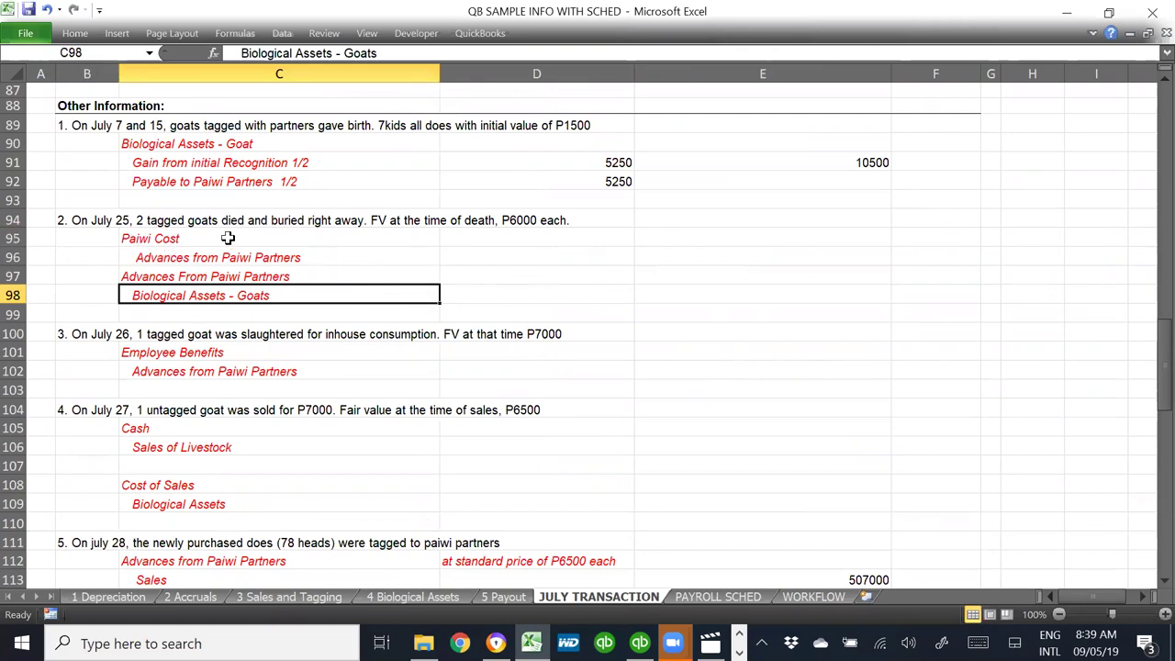
- Enter "on July 26, 1 untagged goat died and buried right away?" in cell E94, beside item 2
{"action": "left_click", "coordinate": [668, 224]}
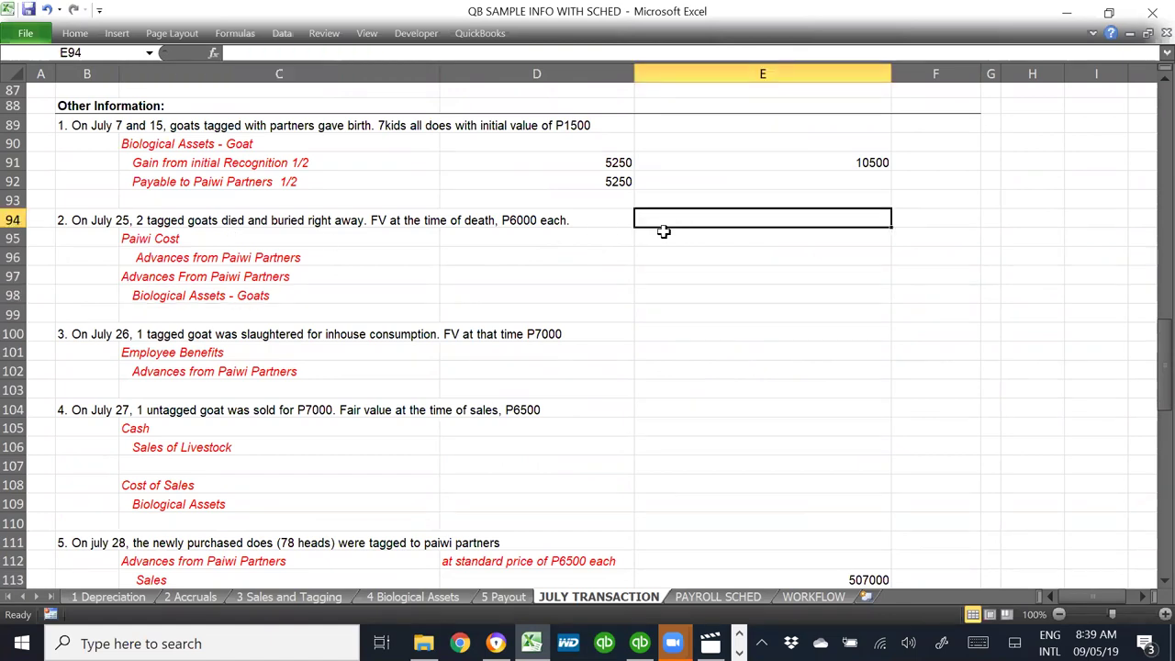
{"action": "type", "text": "on July 26"}
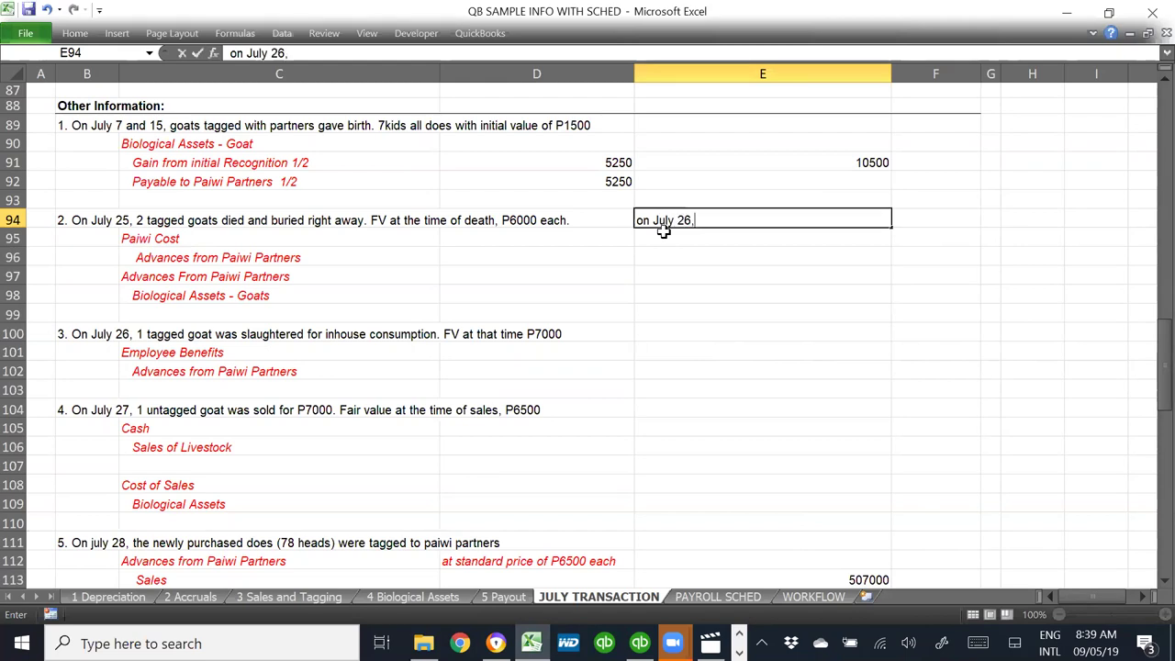
{"action": "type", "text": ", 1 untagged"}
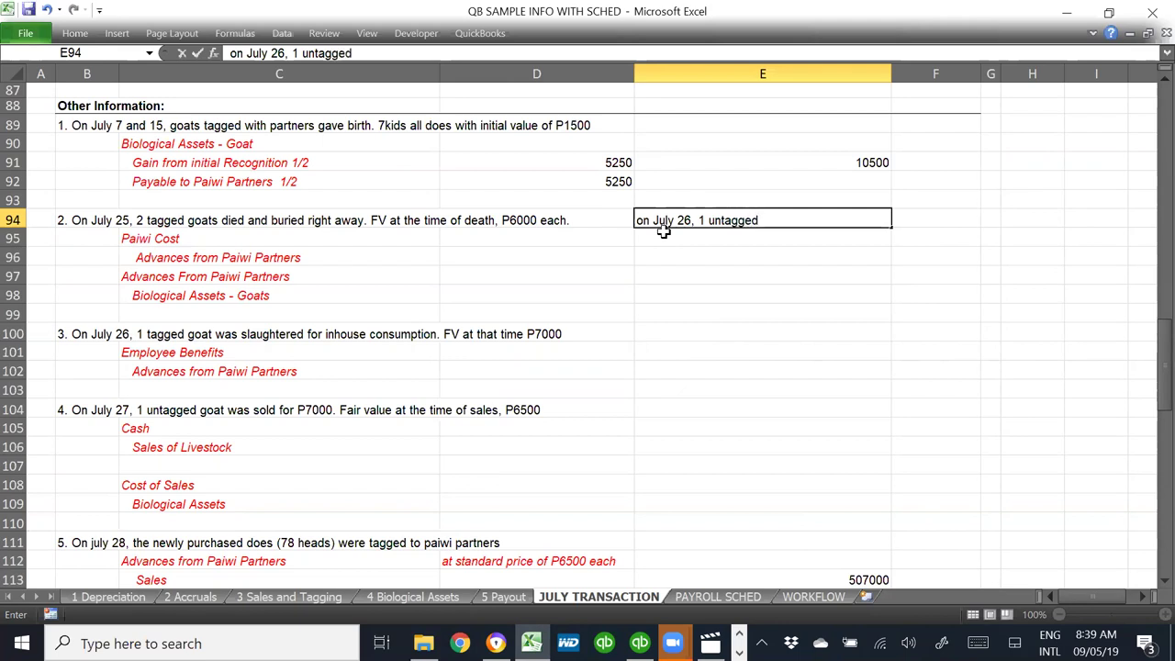
{"action": "type", "text": " goat died an"}
{"action": "type", "text": "d bure"}
{"action": "type", "text": "i"}
{"action": "key", "text": "BackSpace"}
{"action": "key", "text": "BackSpace"}
{"action": "type", "text": "o"}
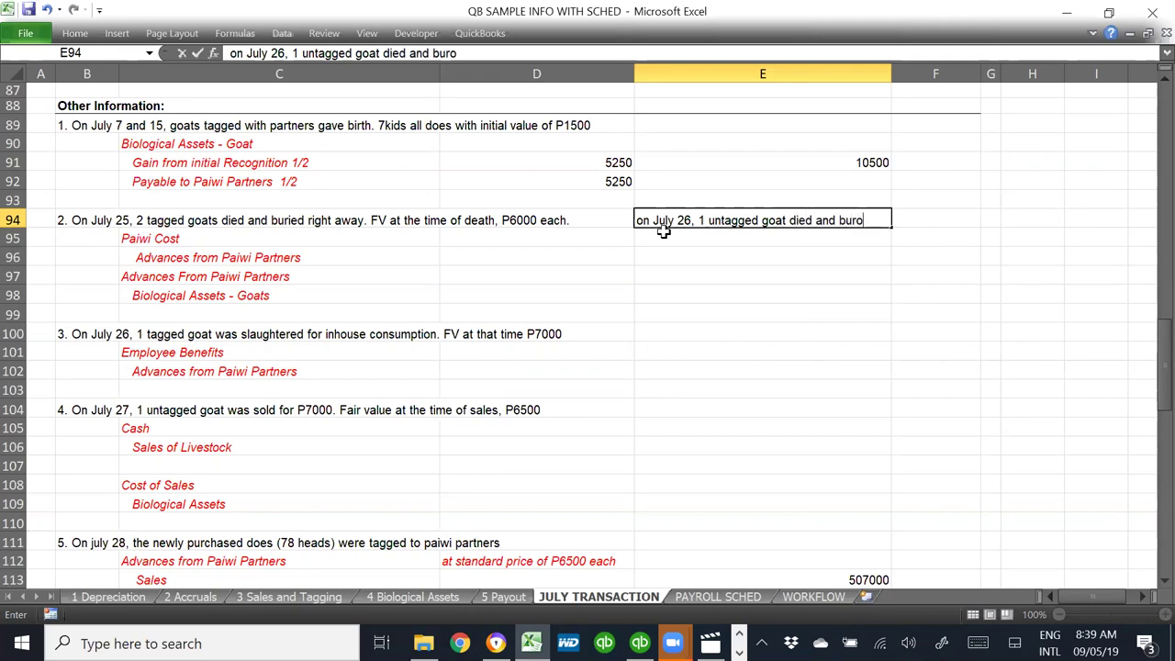
{"action": "type", "text": "iied right aay"}
{"action": "key", "text": "BackSpace"}
{"action": "key", "text": "BackSpace"}
{"action": "type", "text": "way"}
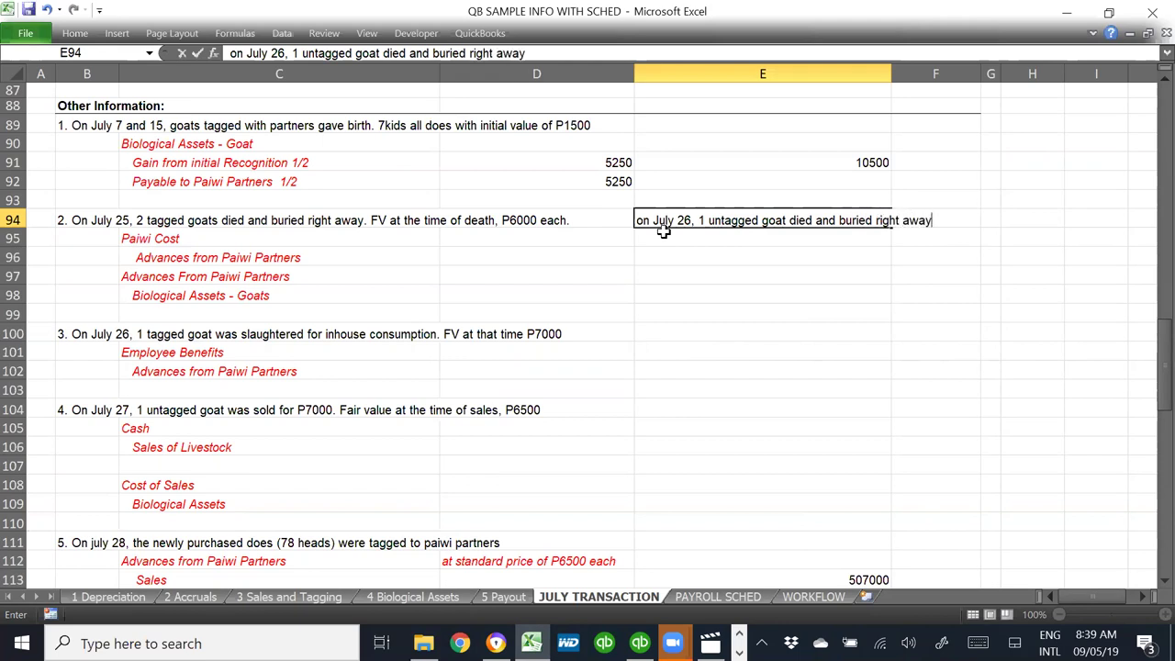
{"action": "type", "text": "?"}
{"action": "key", "text": "Return"}
- Enter "Derecognition og BA" in E95 and an indented "Biological Assets" in E96 as the entry for the untagged goat
{"action": "left_click", "coordinate": [283, 276]}
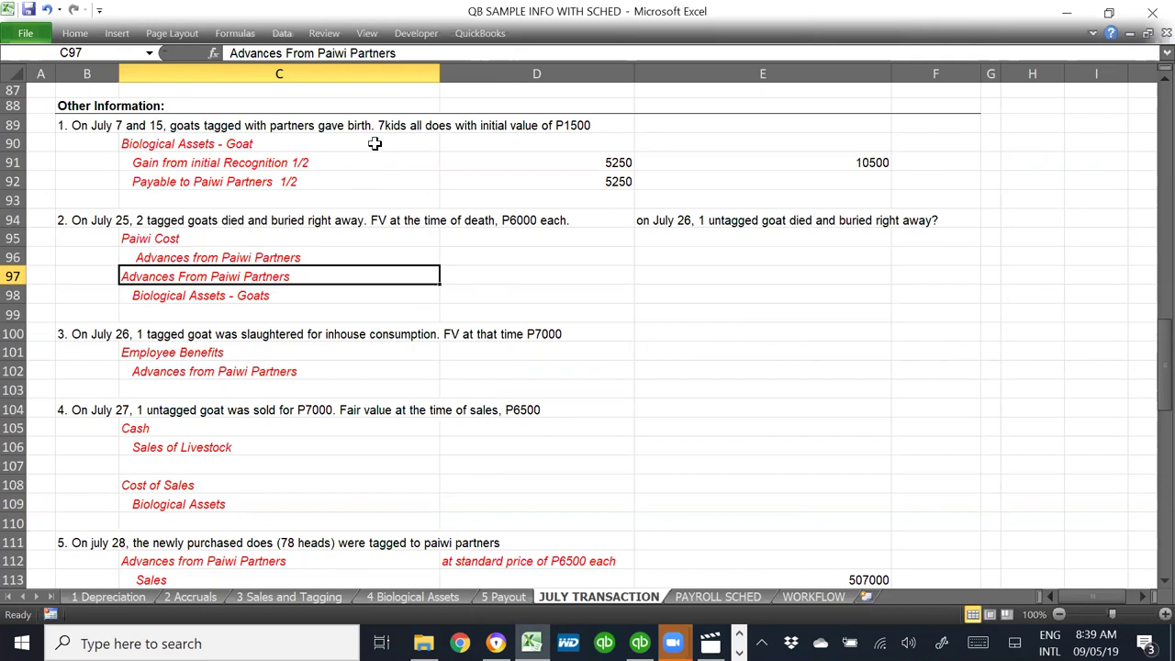
{"action": "left_click", "coordinate": [672, 242]}
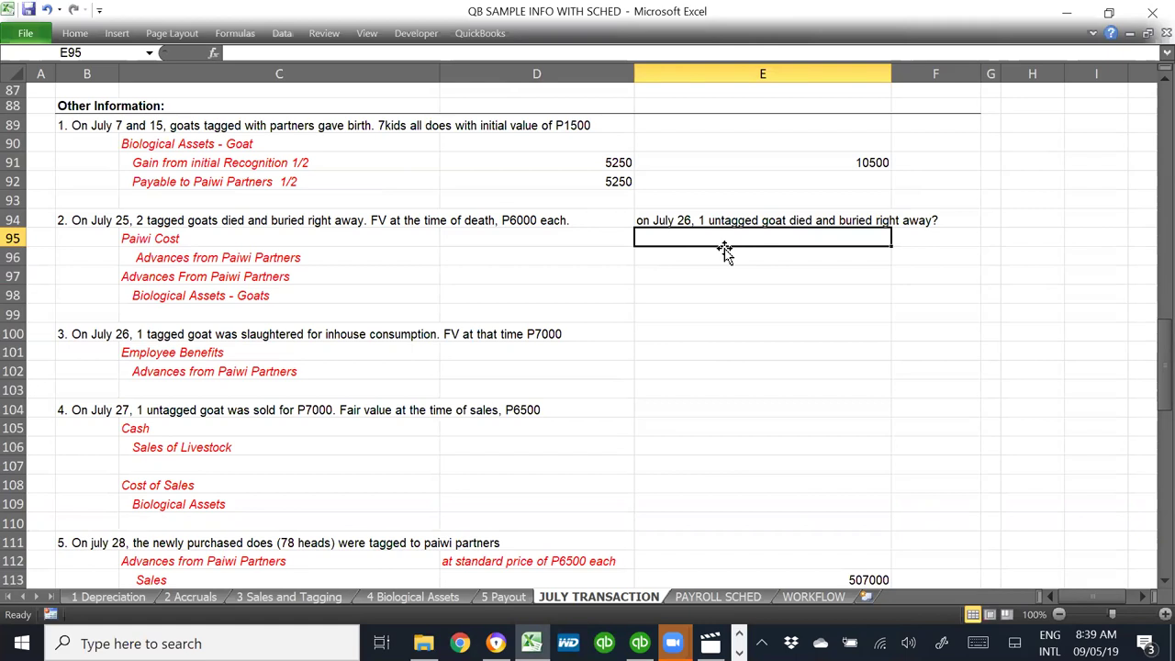
{"action": "type", "text": "Derecognition ogf"}
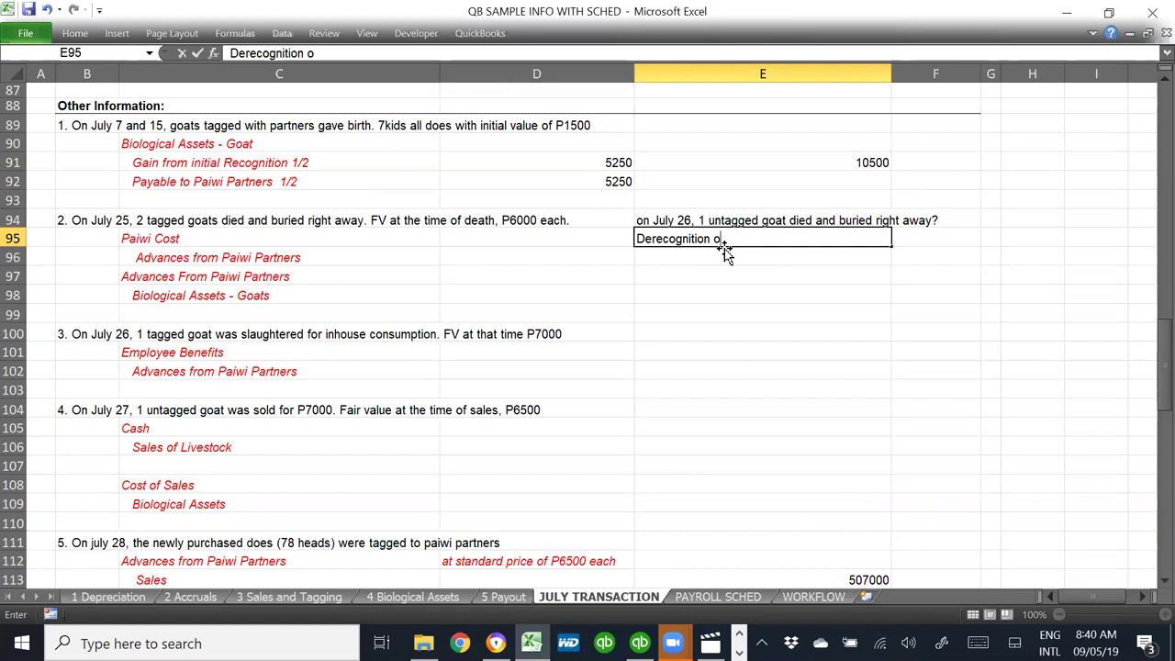
{"action": "key", "text": "BackSpace"}
{"action": "key", "text": "BackSpace"}
{"action": "type", "text": "g B"}
{"action": "key", "text": "Return"}
{"action": "type", "text": "Bioloigcal"}
{"action": "key", "text": "BackSpace"}
{"action": "key", "text": "BackSpace"}
{"action": "key", "text": "BackSpace"}
{"action": "key", "text": "BackSpace"}
{"action": "key", "text": "BackSpace"}
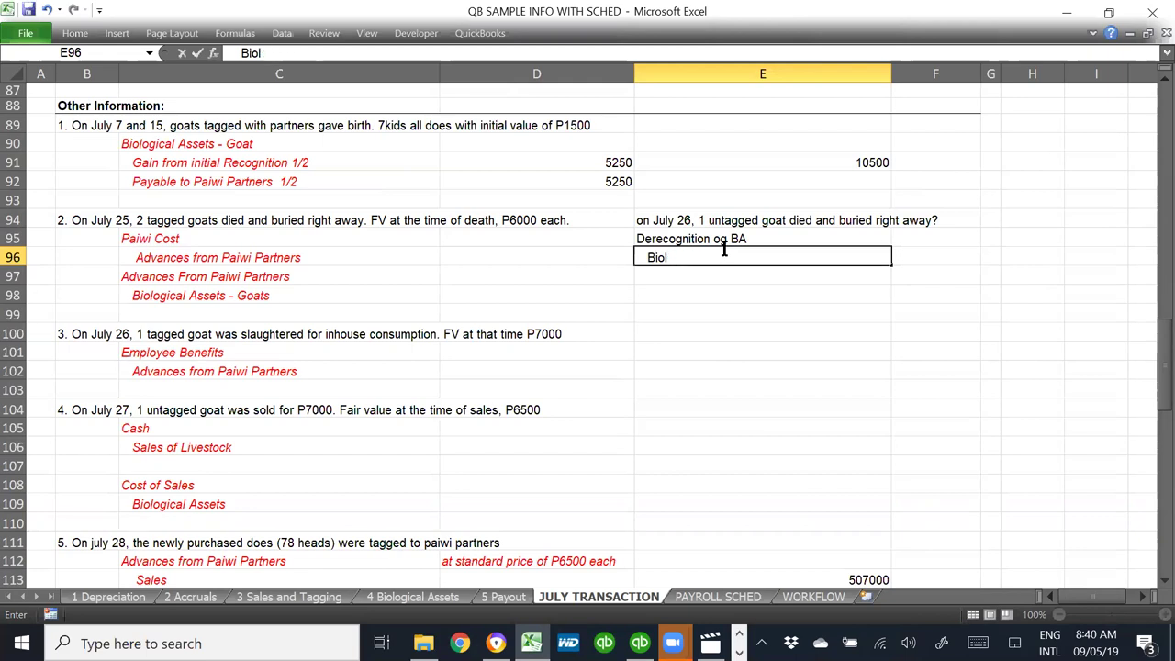
{"action": "type", "text": "gical Assets"}
{"action": "key", "text": "Return"}
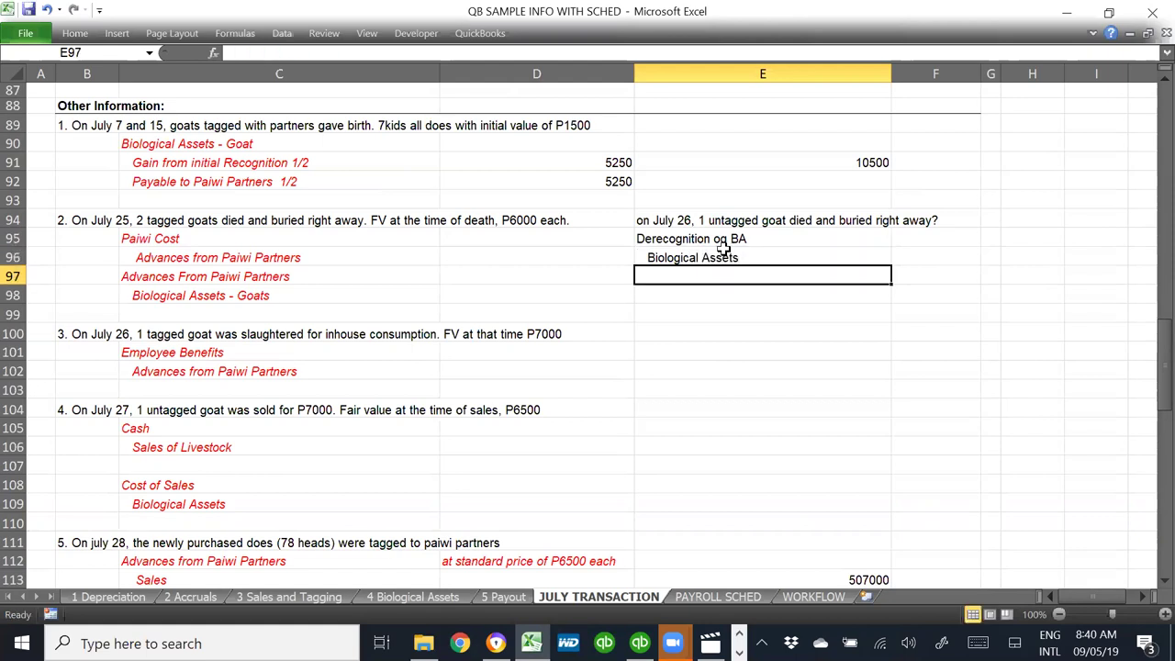
- Add the amount P6000 to the end of the untagged goat note in cell E94
{"action": "left_click", "coordinate": [740, 223]}
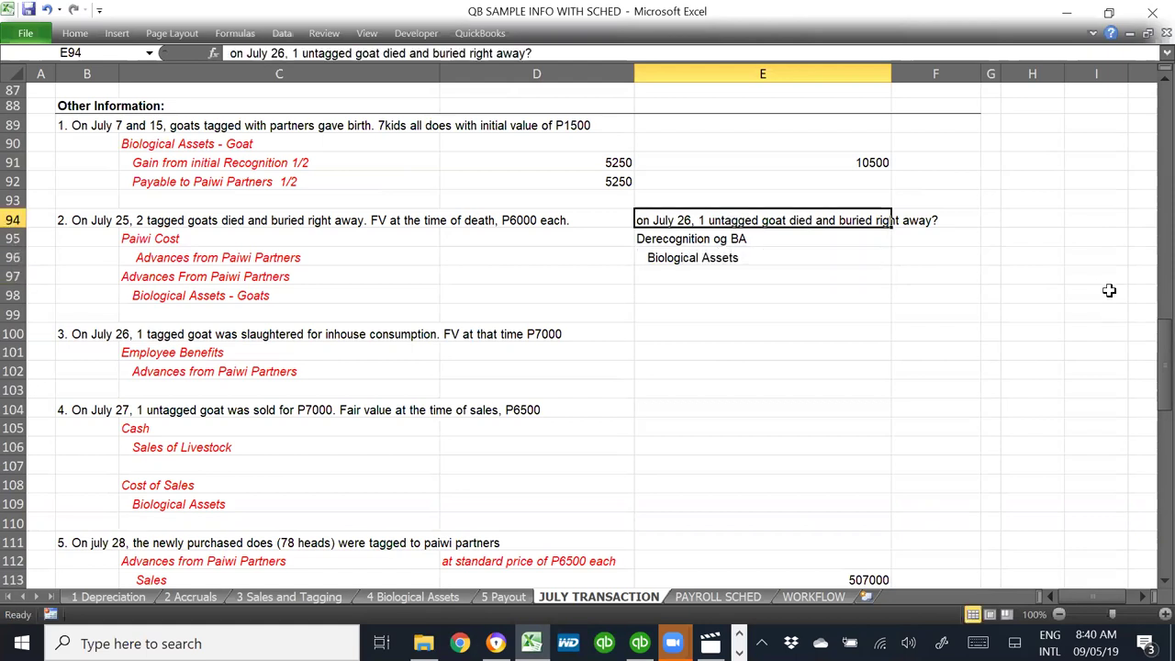
{"action": "key", "text": "F2"}
{"action": "type", "text": "P"}
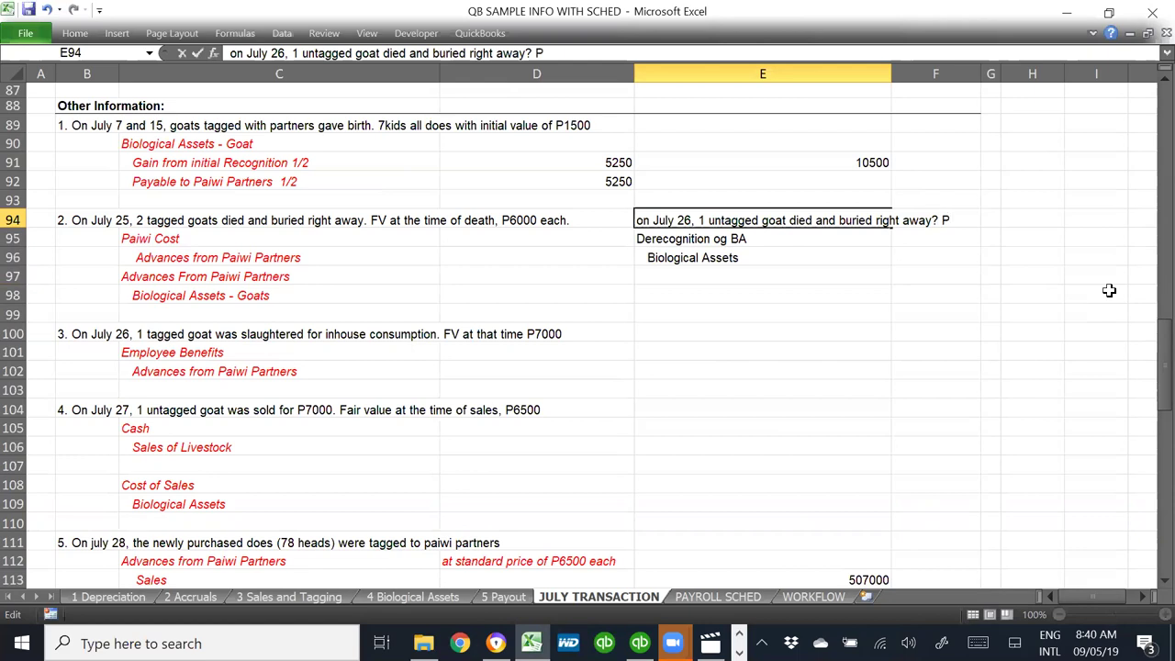
{"action": "type", "text": "6500"}
{"action": "key", "text": "Return"}
{"action": "key", "text": "Up"}
{"action": "key", "text": "F2"}
{"action": "key", "text": "BackSpace"}
{"action": "key", "text": "BackSpace"}
{"action": "key", "text": "BackSpace"}
{"action": "type", "text": "000"}
{"action": "key", "text": "Return"}
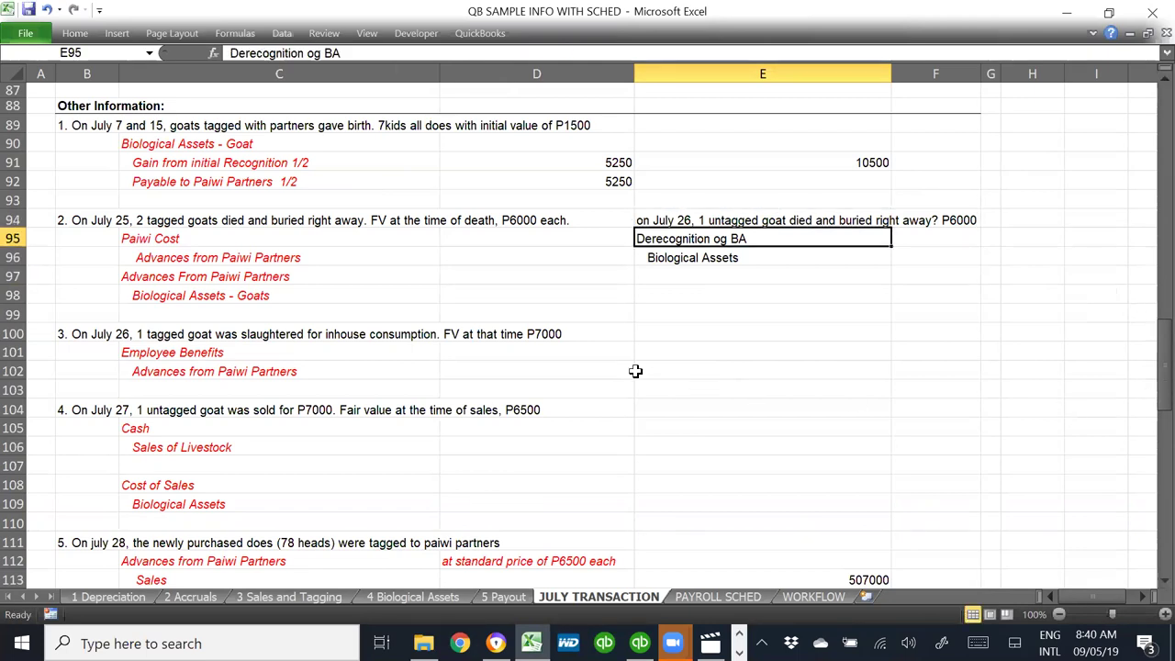
- Switch to QuickBooks and search for the account "dere" on the journal entry's first line
{"action": "key", "text": "alt+Tab"}
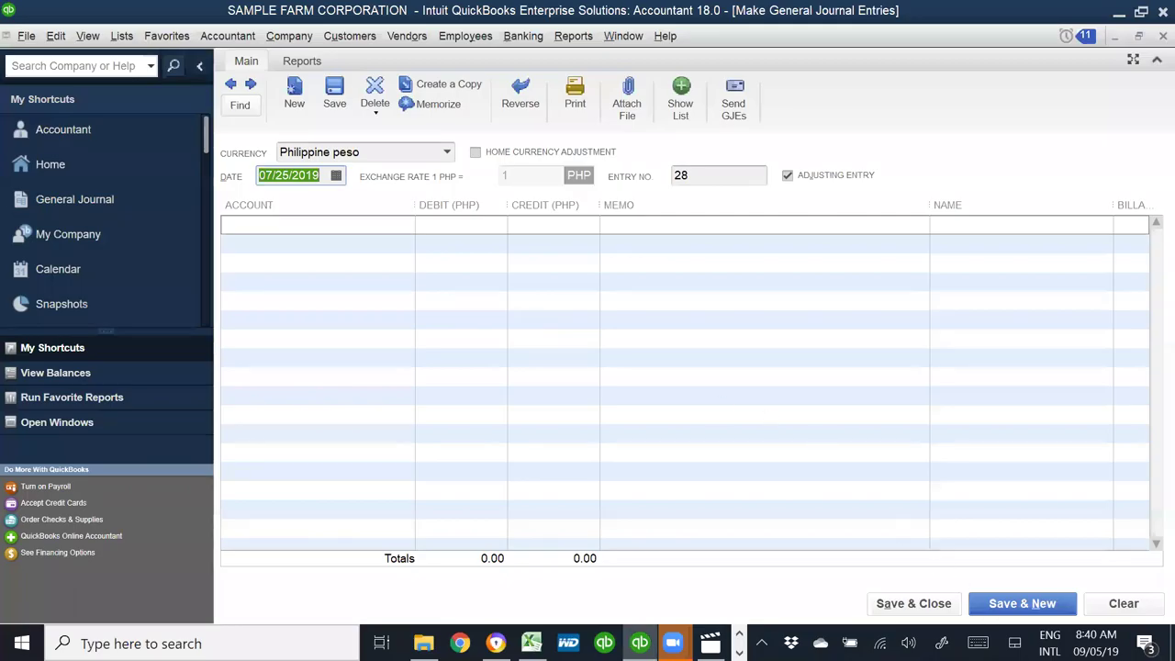
{"action": "left_click", "coordinate": [1039, 612]}
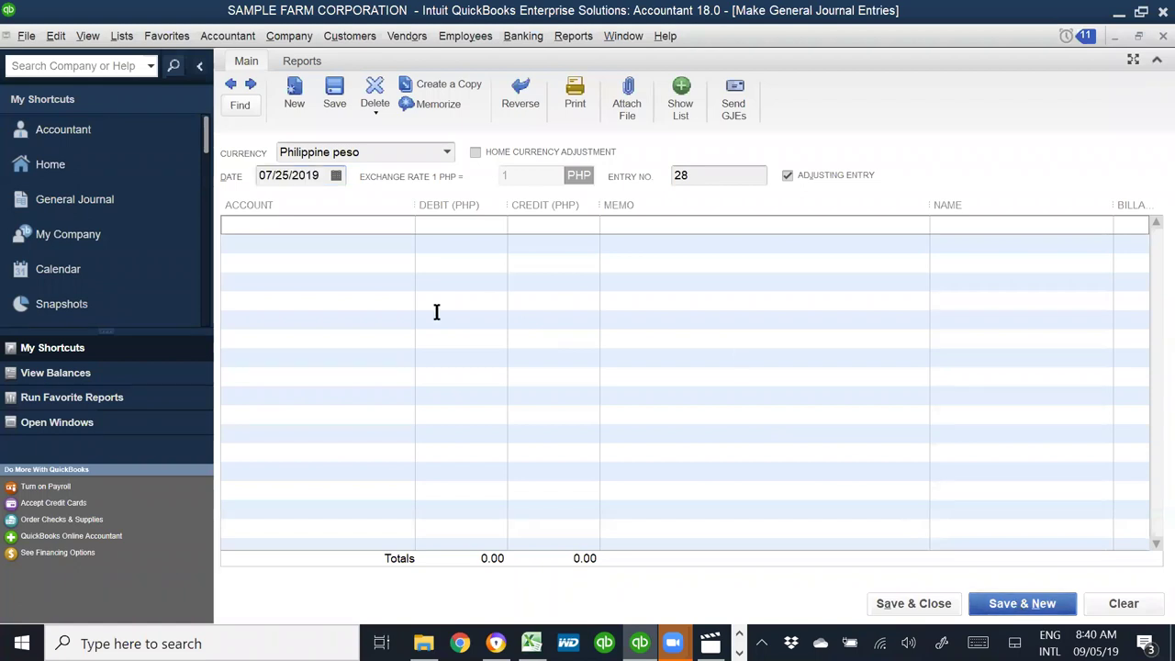
{"action": "left_click", "coordinate": [309, 226]}
{"action": "type", "text": "dere"}
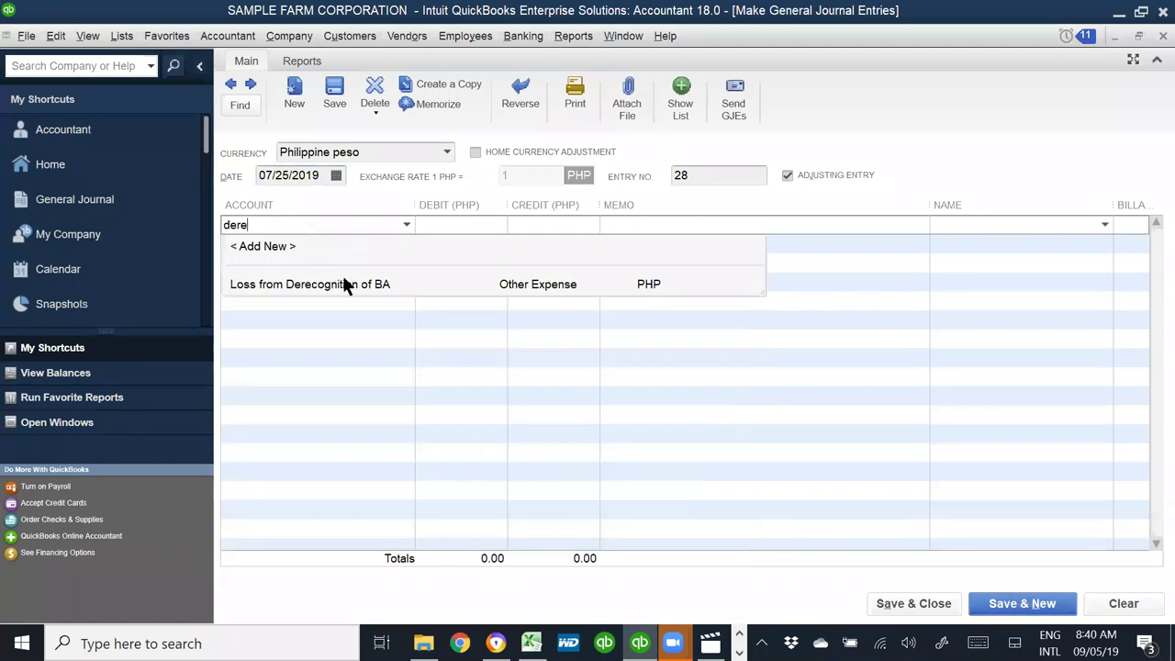
- Switch to the Excel workbook and add "Loss form" before the derecognition account name in cell E95
{"action": "key", "text": "alt+Tab"}
{"action": "key", "text": "F2"}
{"action": "key", "text": "Left"}
{"action": "key", "text": "Home"}
{"action": "type", "text": "Loss form"}
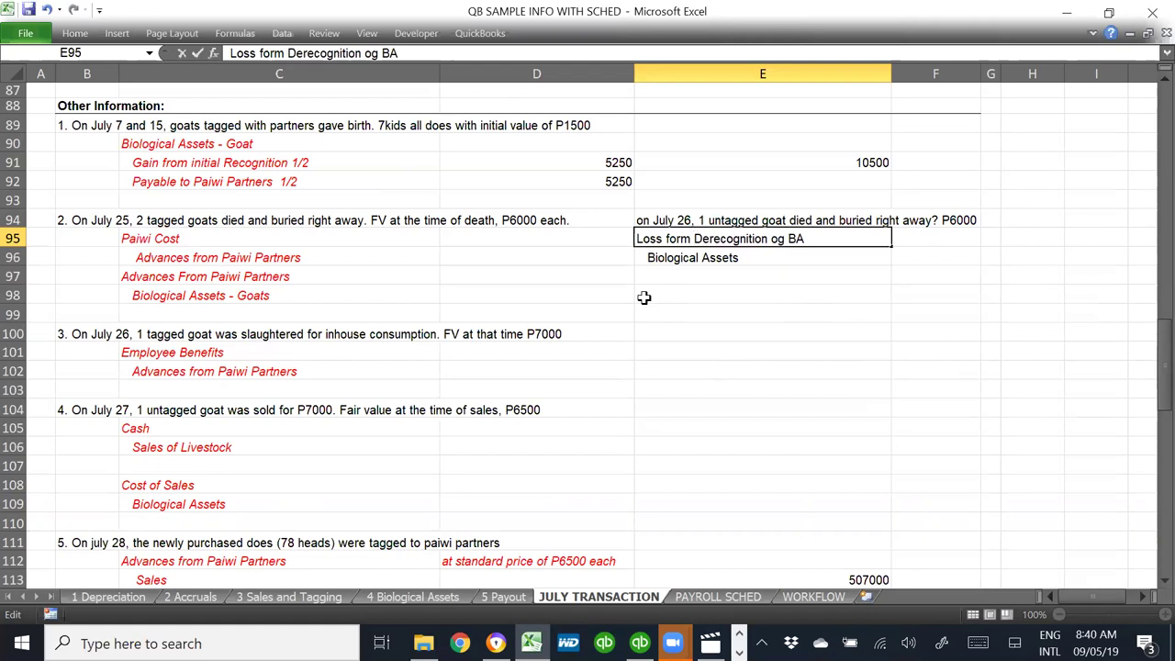
{"action": "key", "text": "Return"}
- Correct "form" to "from" in the loss account name in cell E95
{"action": "key", "text": "alt+Tab"}
{"action": "key", "text": "alt+Tab"}
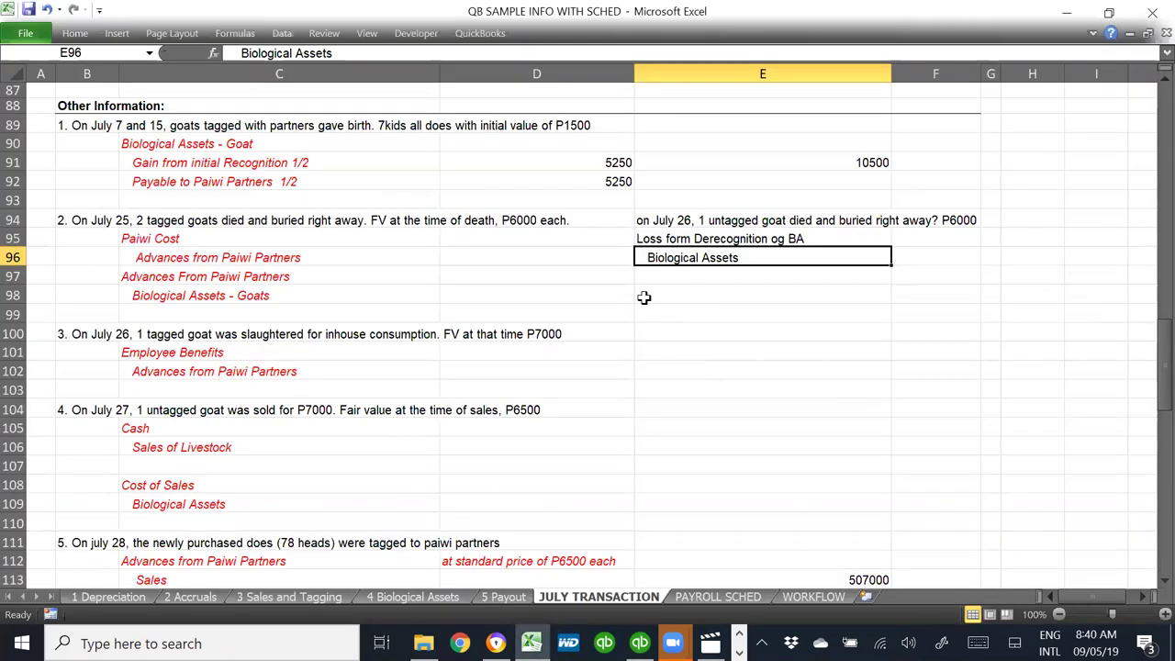
{"action": "key", "text": "Up"}
{"action": "key", "text": "F2"}
{"action": "key", "text": "Left"}
{"action": "key", "text": "Home"}
{"action": "key", "text": "Right"}
{"action": "key", "text": "Right"}
{"action": "key", "text": "Right"}
{"action": "key", "text": "Right"}
{"action": "key", "text": "Right"}
{"action": "key", "text": "Right"}
{"action": "key", "text": "Delete"}
{"action": "key", "text": "Right"}
{"action": "type", "text": "o"}
{"action": "key", "text": "Return"}
- In QuickBooks, debit Loss from Derecognition of BA for 6,000.00 with the memo "1 untagged goat died and buried rightaway"
{"action": "key", "text": "alt+Tab"}
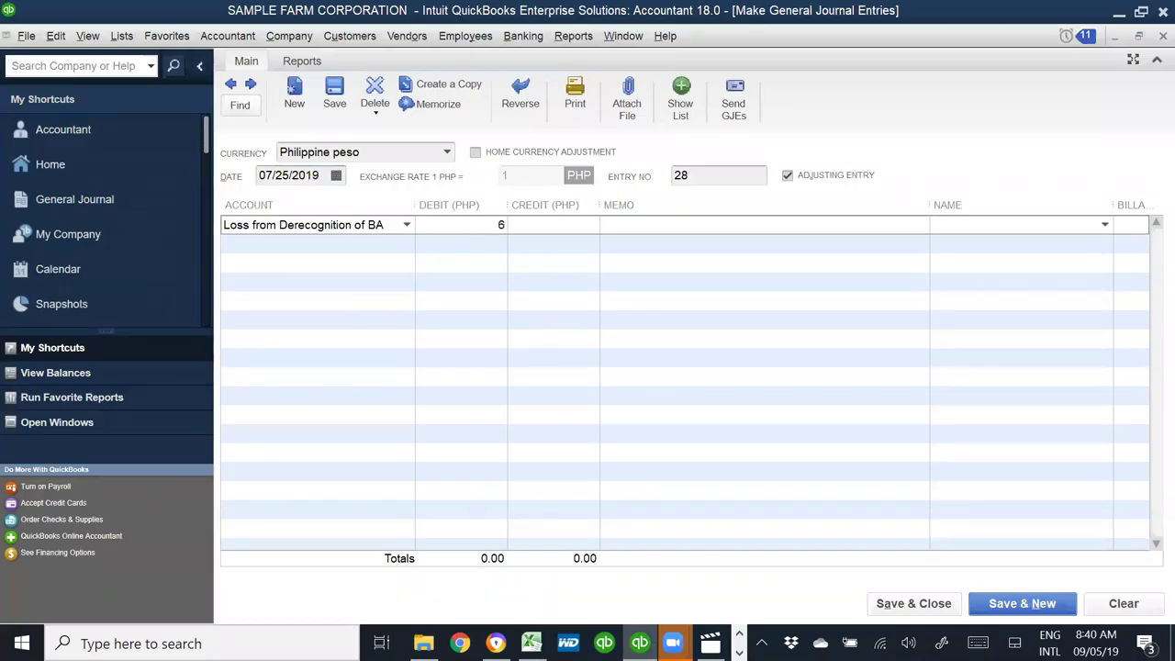
{"action": "key", "text": "Tab"}
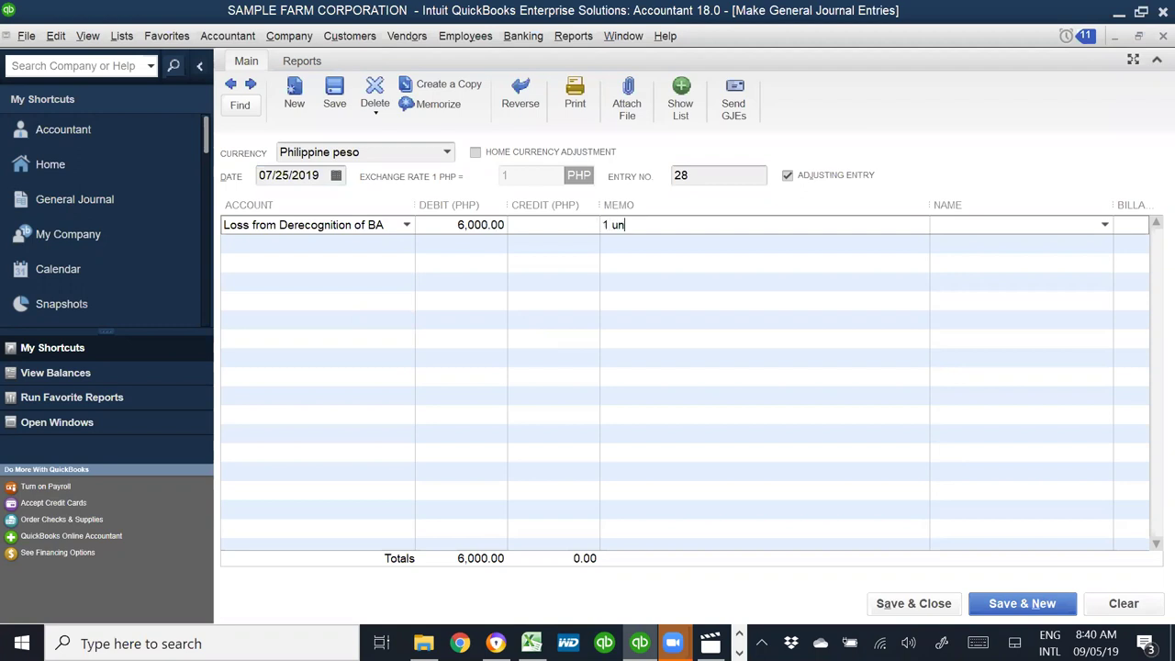
{"action": "type", "text": "1 untagged goat died and buried rightaway"}
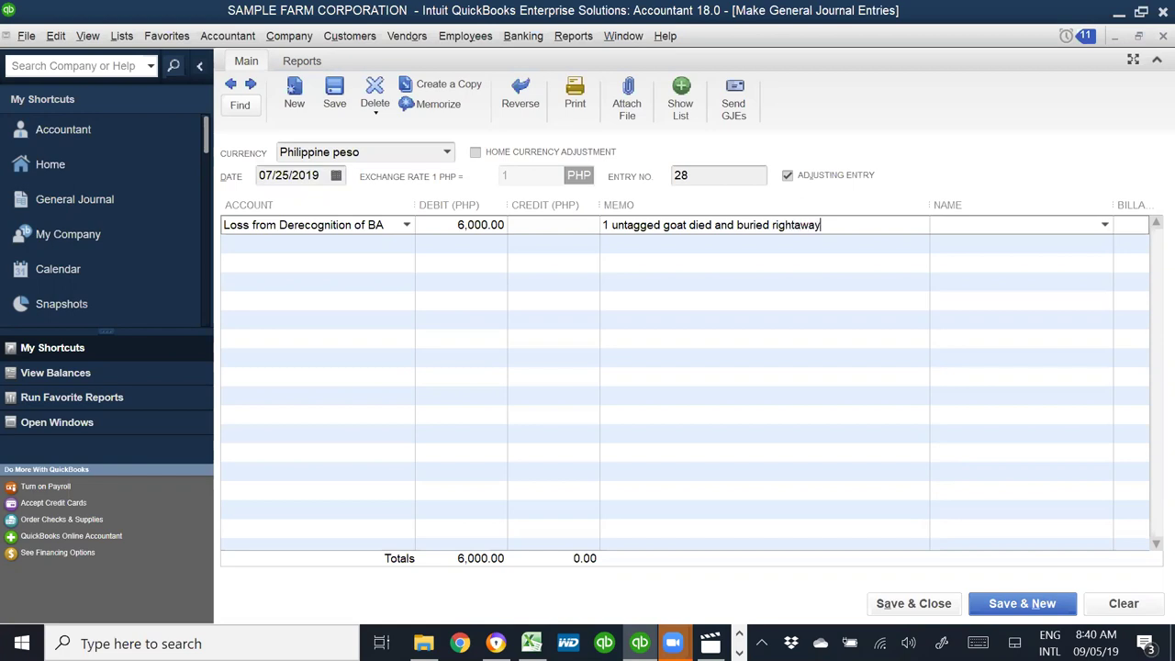
- Credit Biological Assets-Goats for 6,000.00 on the journal entry's second line, keeping the goat death memo
{"action": "key", "text": "Tab"}
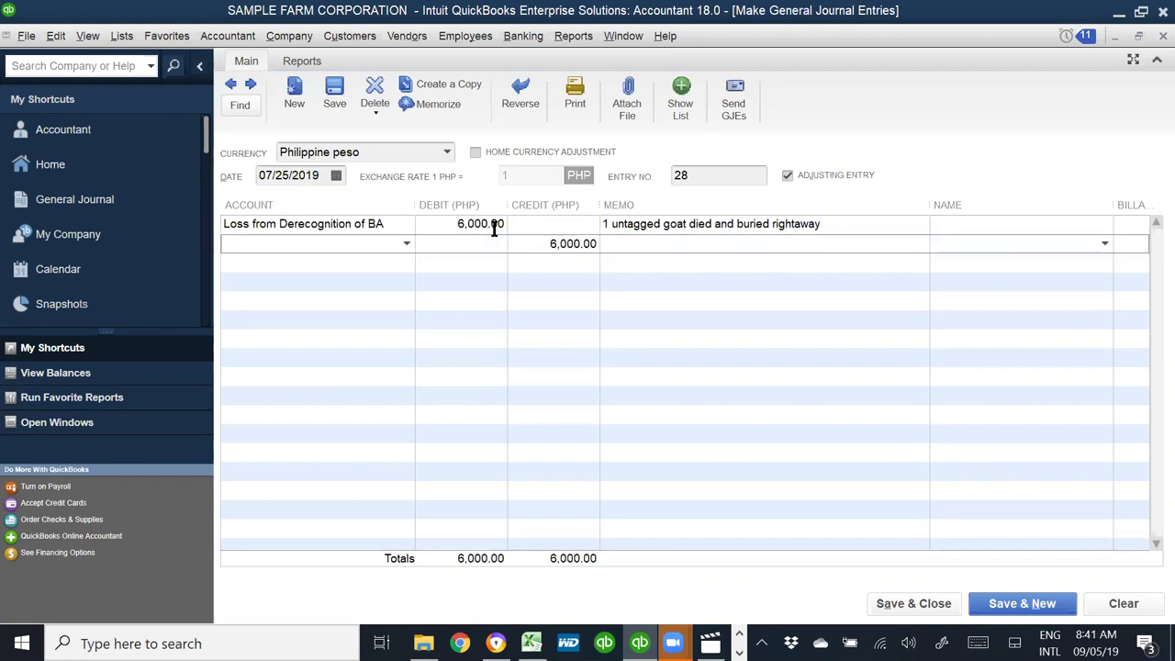
{"action": "type", "text": "Biological Assets-Cattle"}
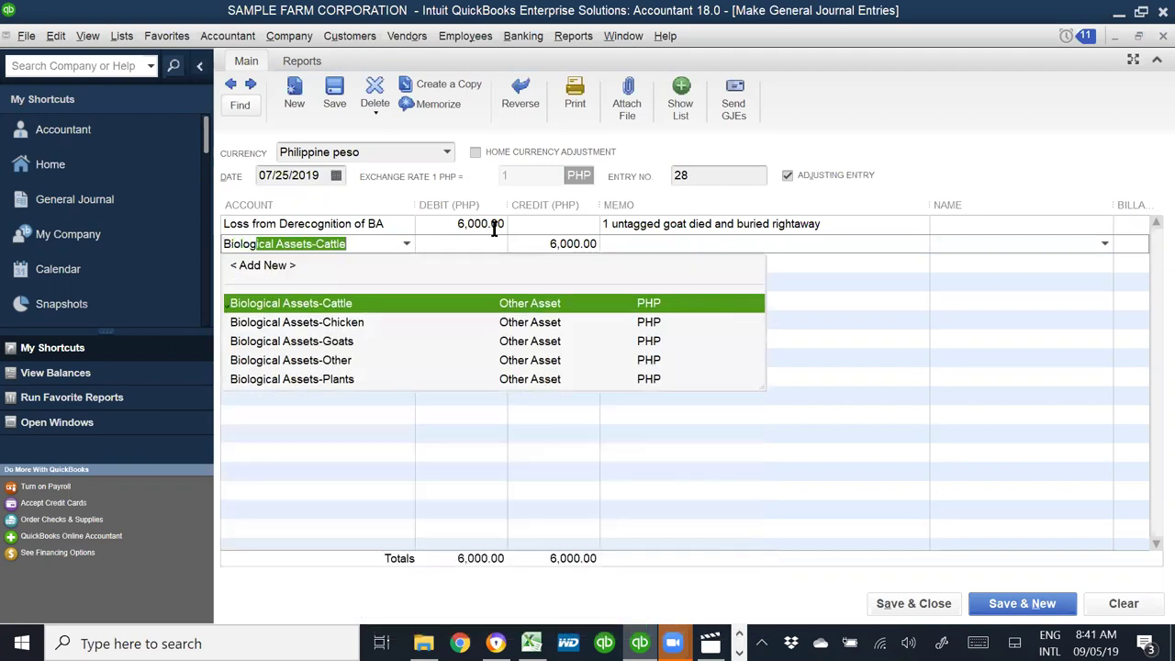
{"action": "key", "text": "Tab"}
{"action": "left_click", "coordinate": [410, 242]}
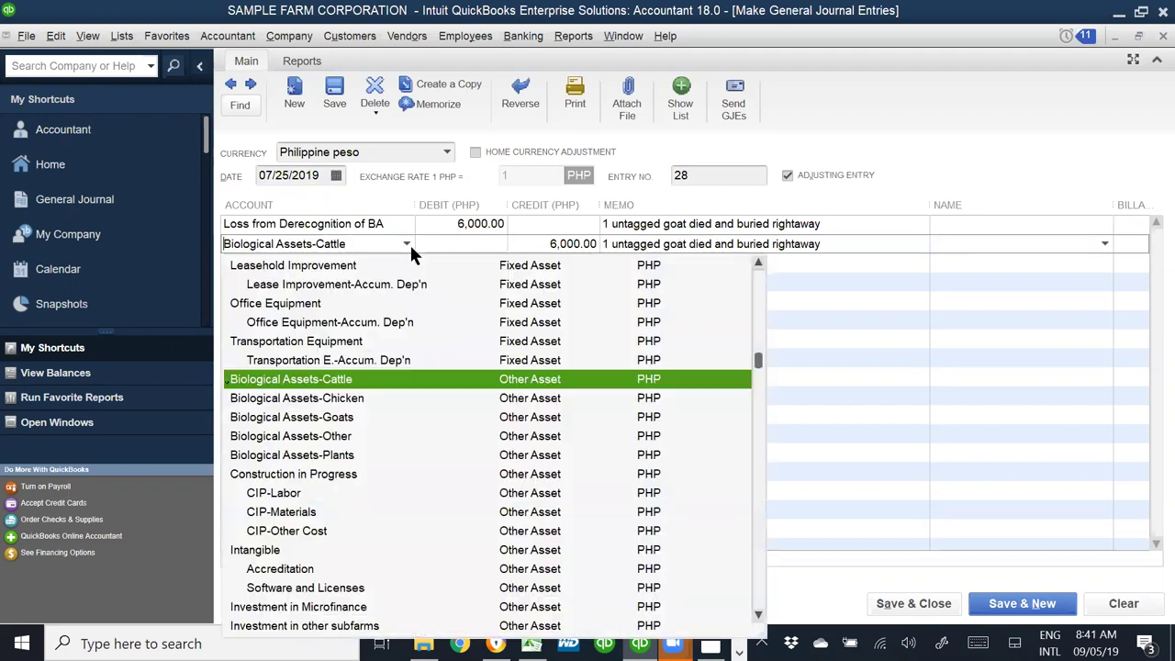
{"action": "left_click", "coordinate": [346, 418]}
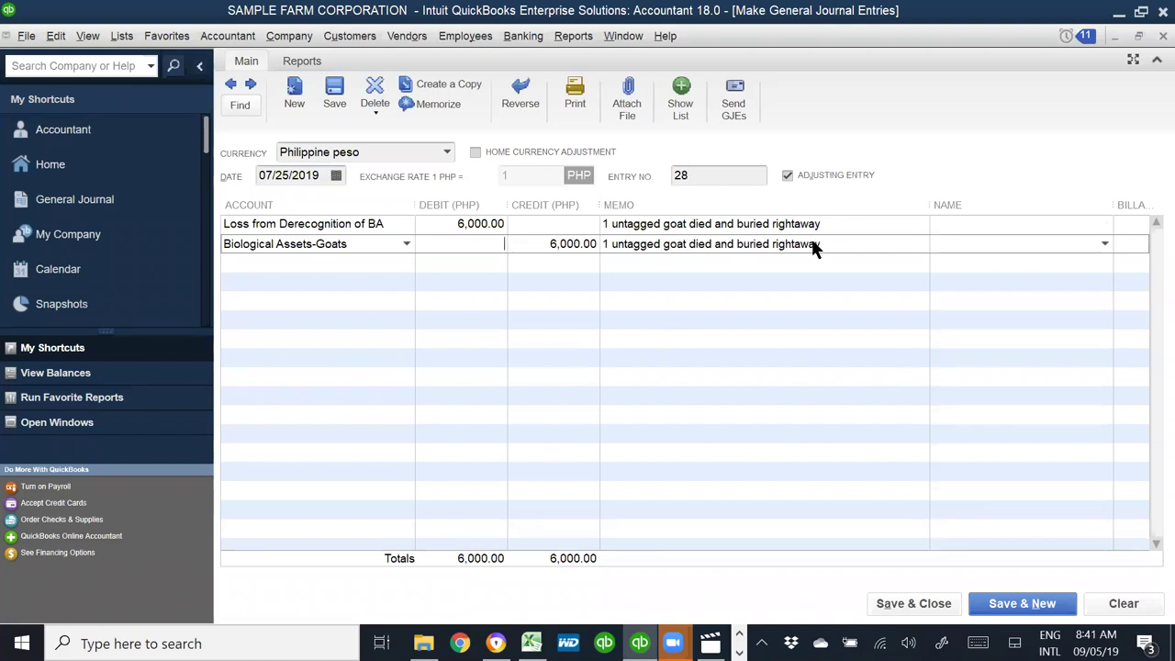
- Try R&D - Necropsy under Cost of Services as the debit account on the journal entry's first line
{"action": "left_click", "coordinate": [407, 225]}
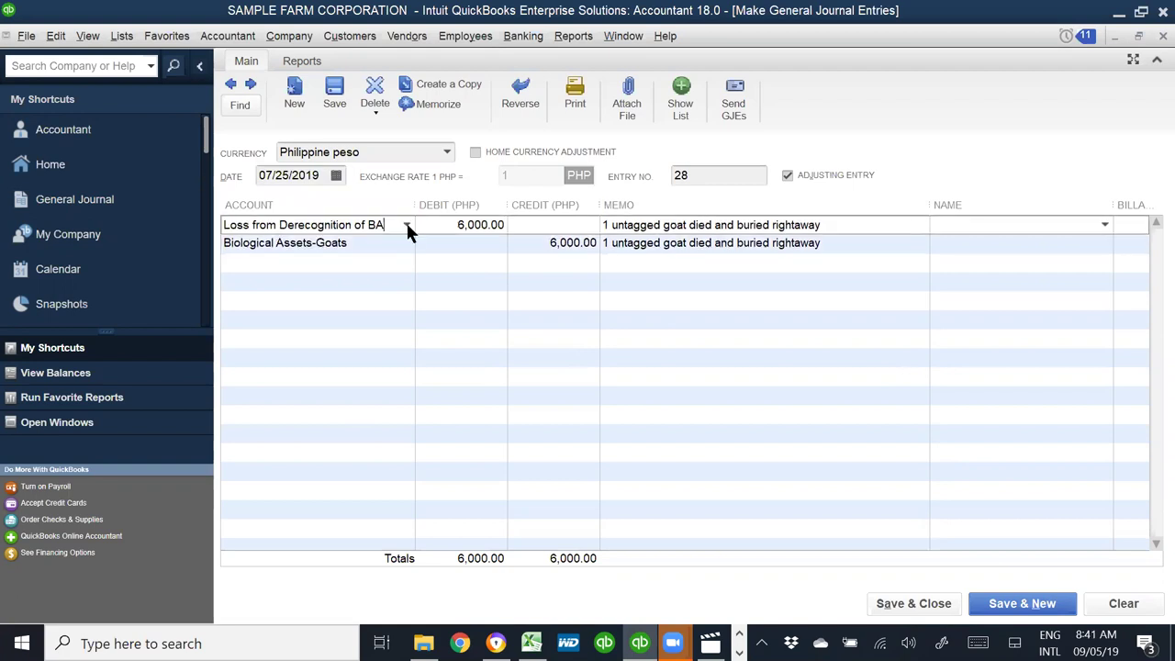
{"action": "left_click", "coordinate": [405, 225]}
{"action": "left_click", "coordinate": [404, 225]}
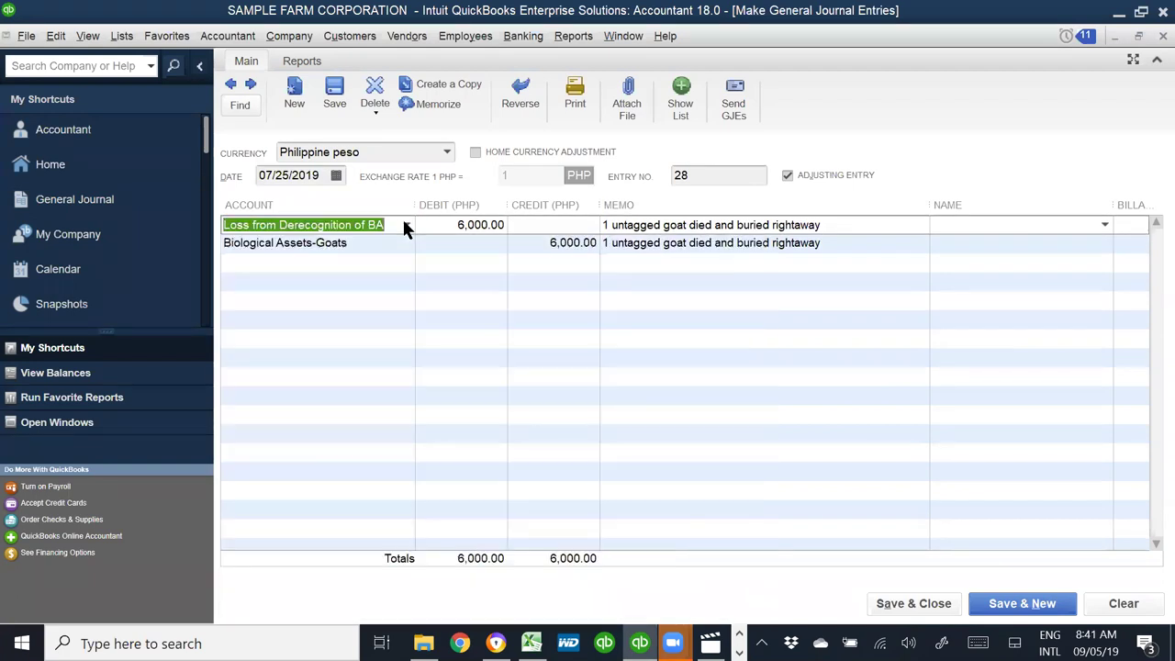
{"action": "type", "text": "R"}
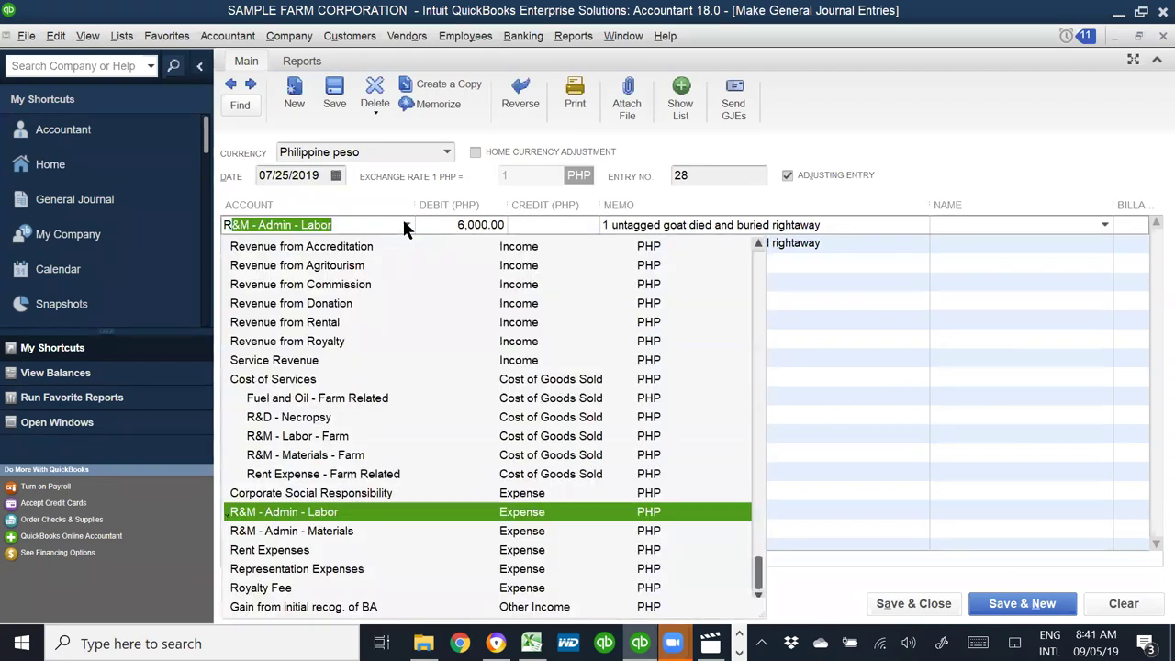
{"action": "type", "text": "&D - Necropsy"}
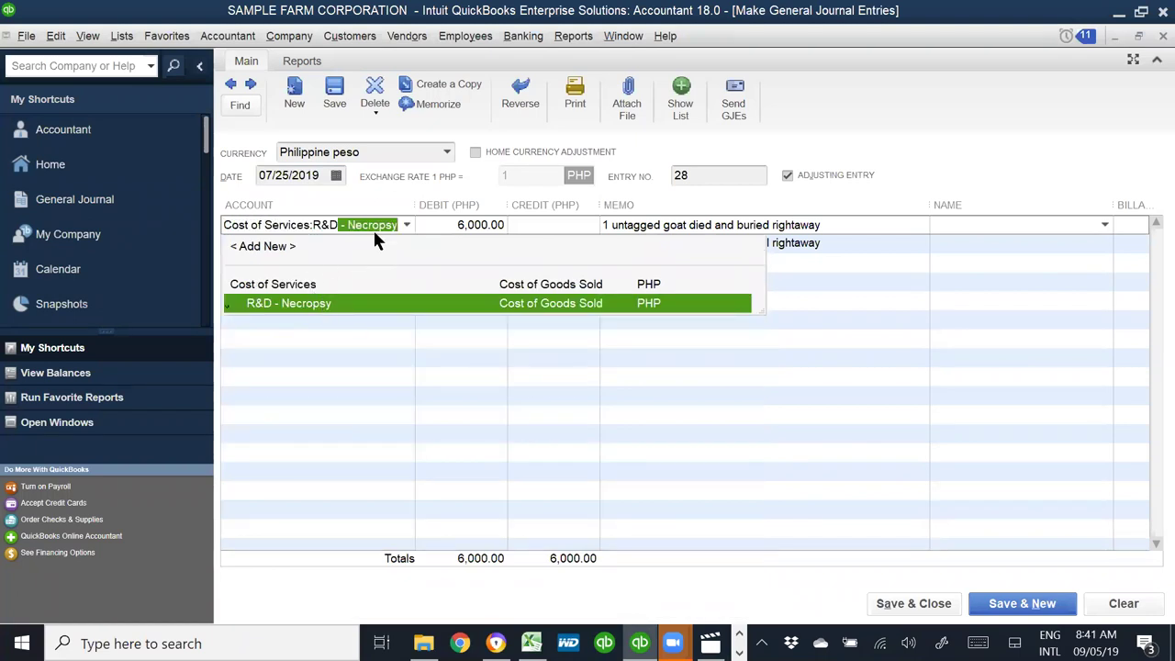
- Set the first line's account back to Loss from Derecognition of BA, and save and close the journal entry
{"action": "left_click", "coordinate": [408, 228]}
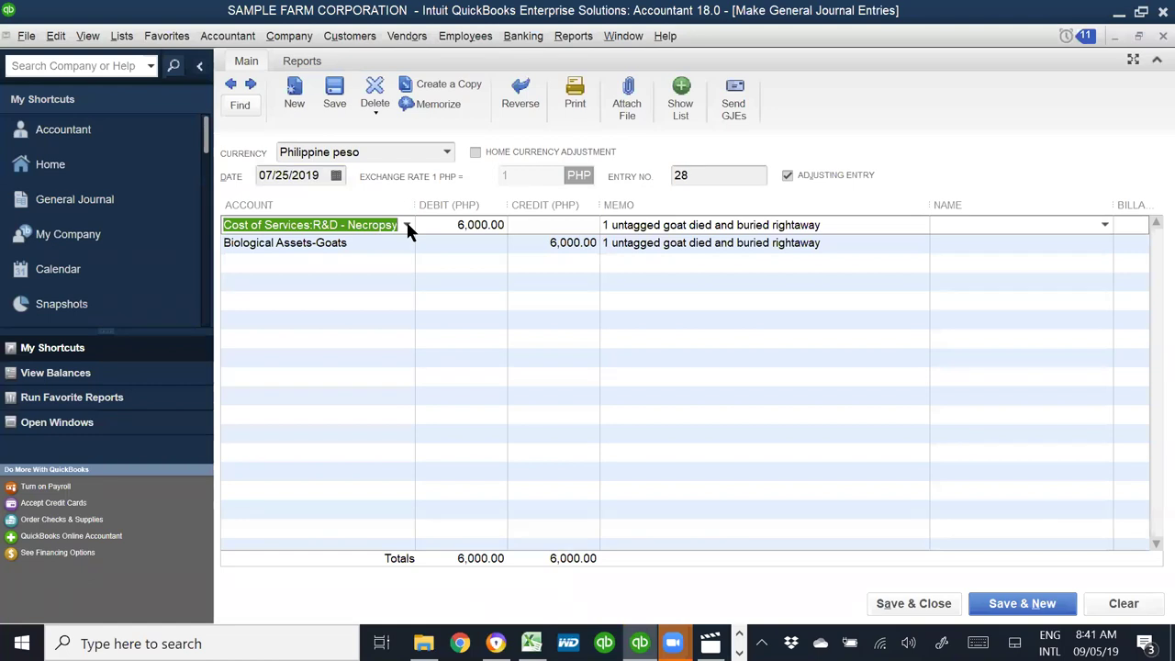
{"action": "type", "text": "loss for"}
{"action": "key", "text": "BackSpace"}
{"action": "key", "text": "BackSpace"}
{"action": "key", "text": "BackSpace"}
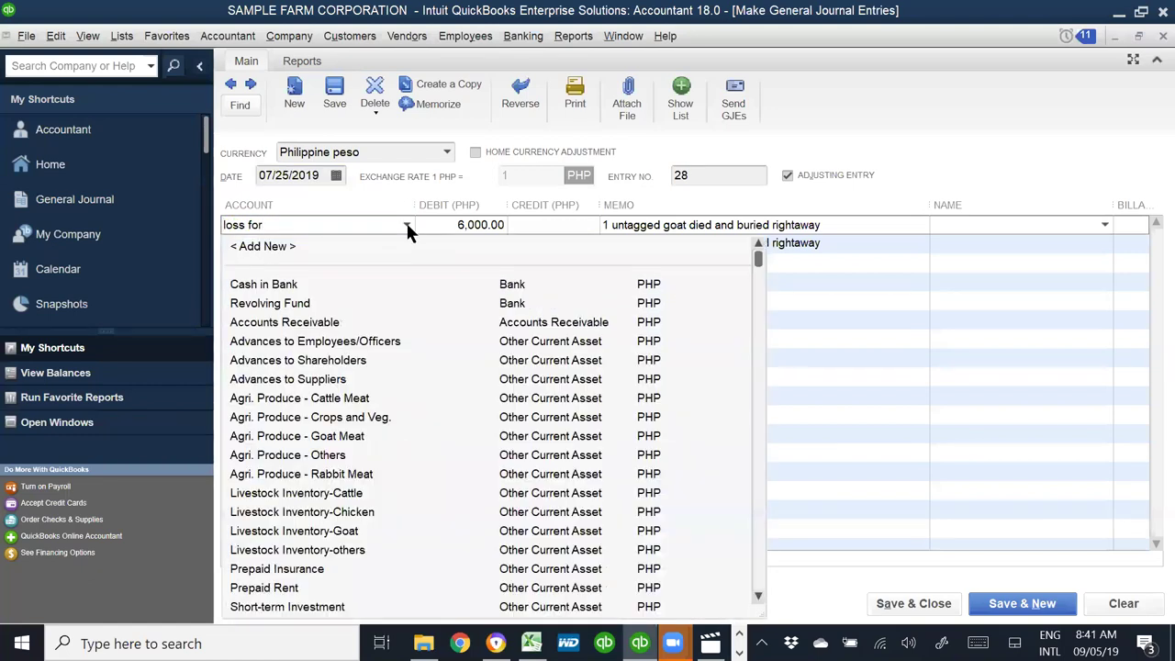
{"action": "type", "text": "rom Derecognition of BA"}
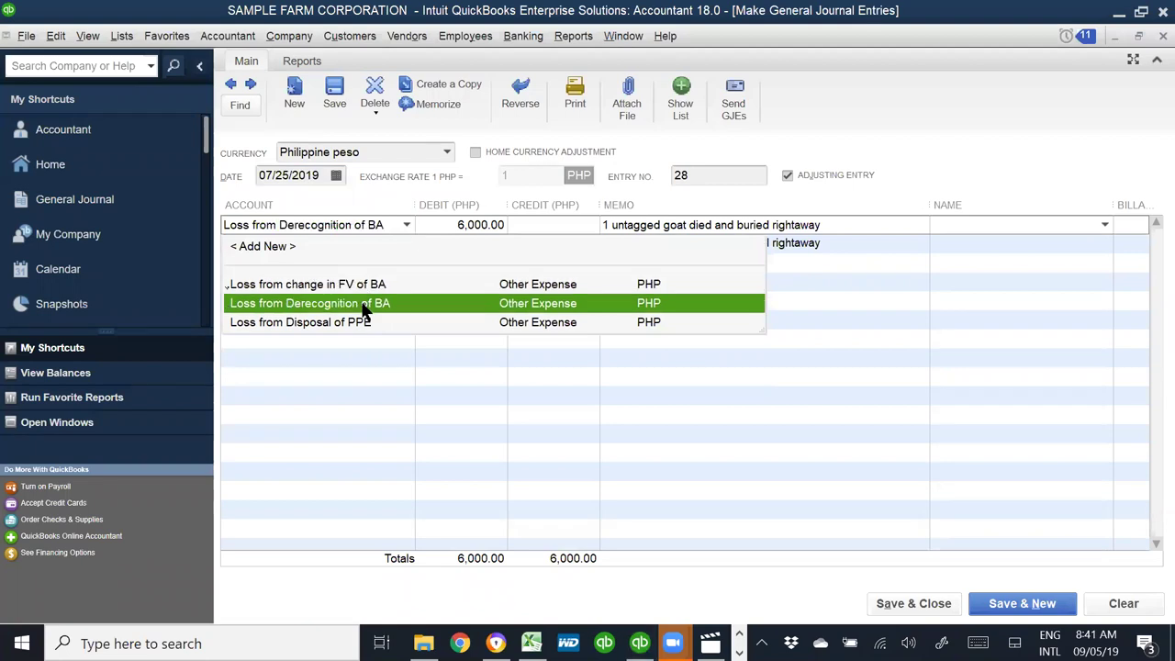
{"action": "left_click", "coordinate": [393, 303]}
{"action": "left_click", "coordinate": [913, 604]}
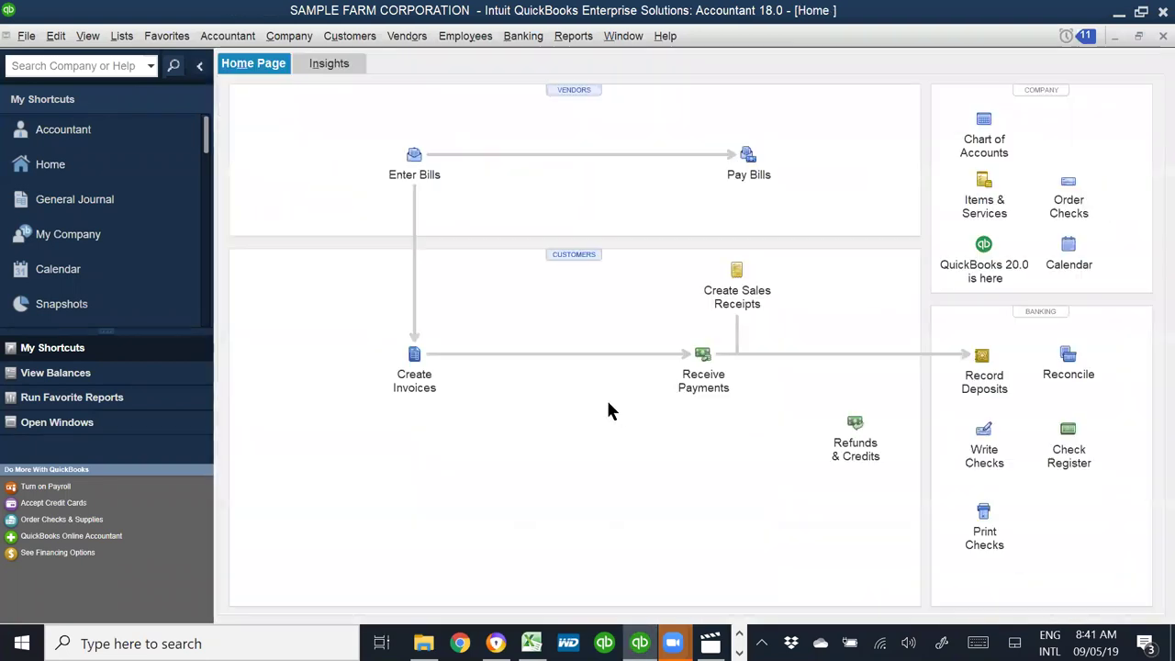
- Switch to the Excel workbook and review transaction 6 on unused animal medicine in the July transaction sheet
{"action": "key", "text": "alt+Tab"}
{"action": "scroll", "coordinate": [459, 416], "scroll_direction": "down", "scroll_amount": 5}
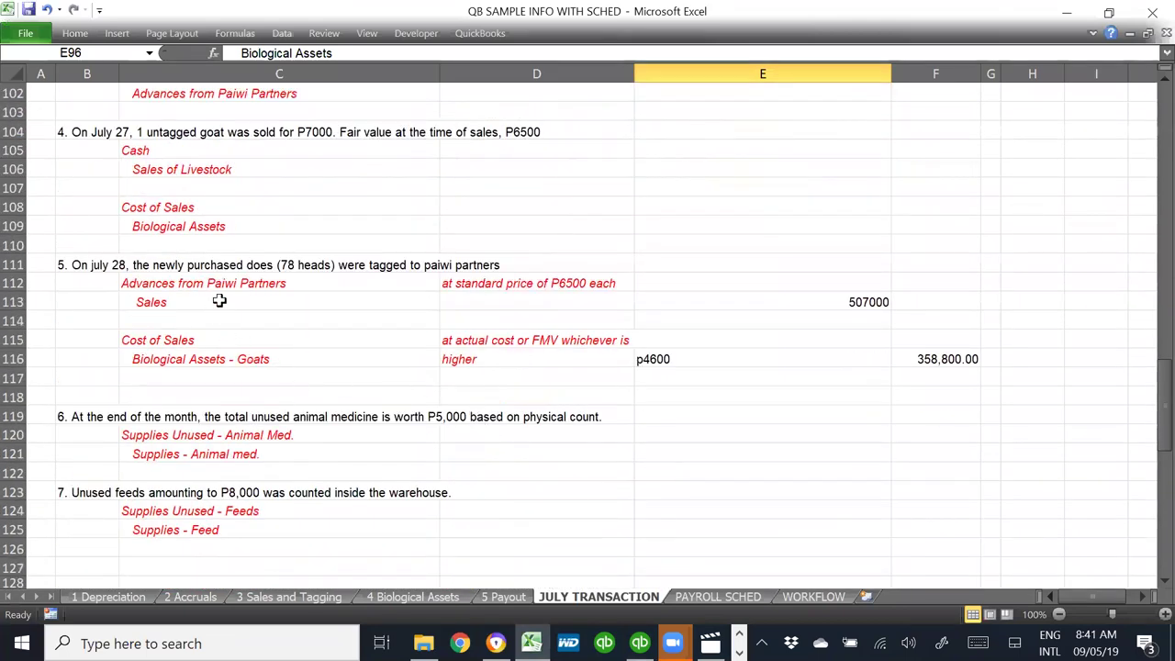
{"action": "scroll", "coordinate": [477, 370], "scroll_direction": "down", "scroll_amount": 2}
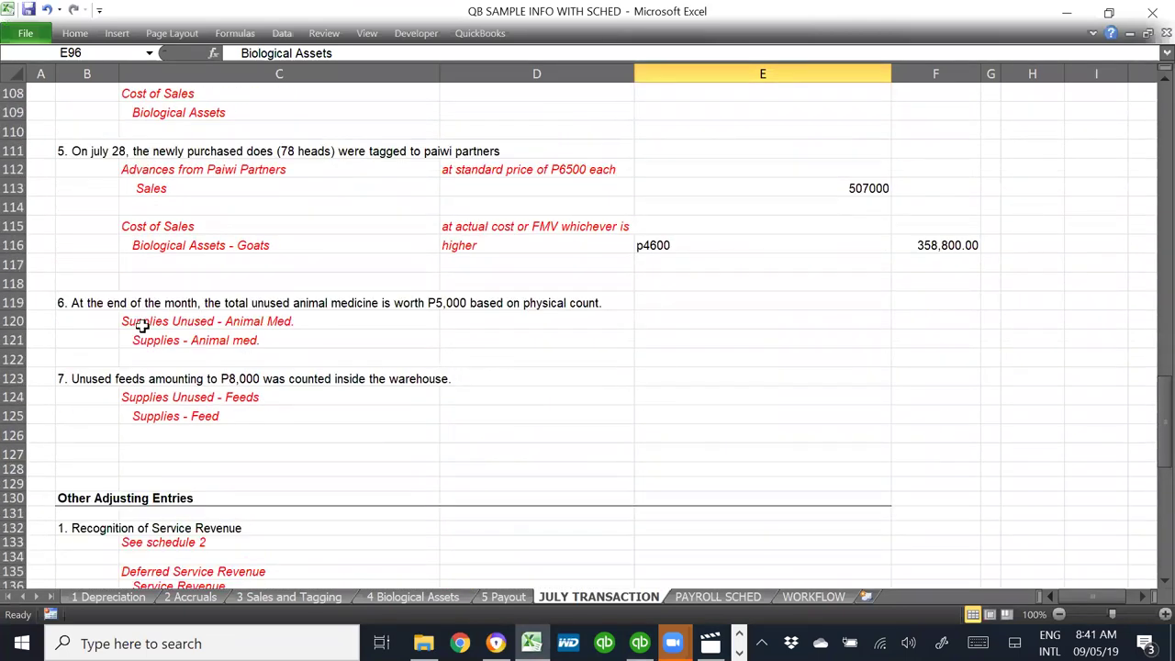
{"action": "left_click", "coordinate": [188, 320]}
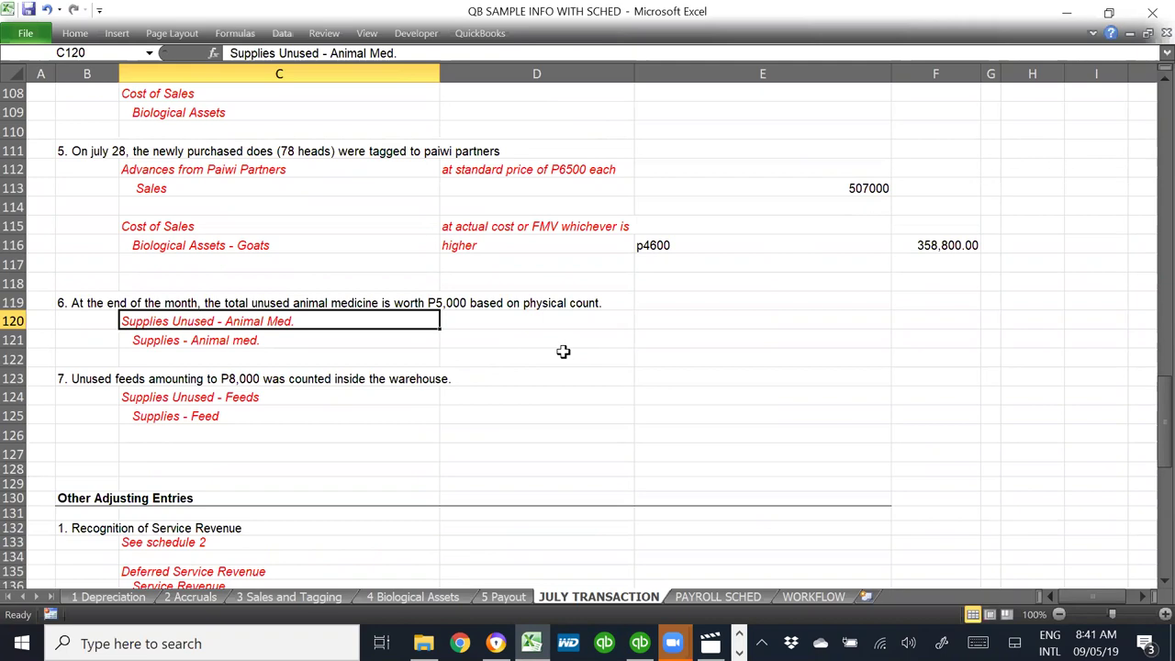
{"action": "left_click", "coordinate": [691, 301]}
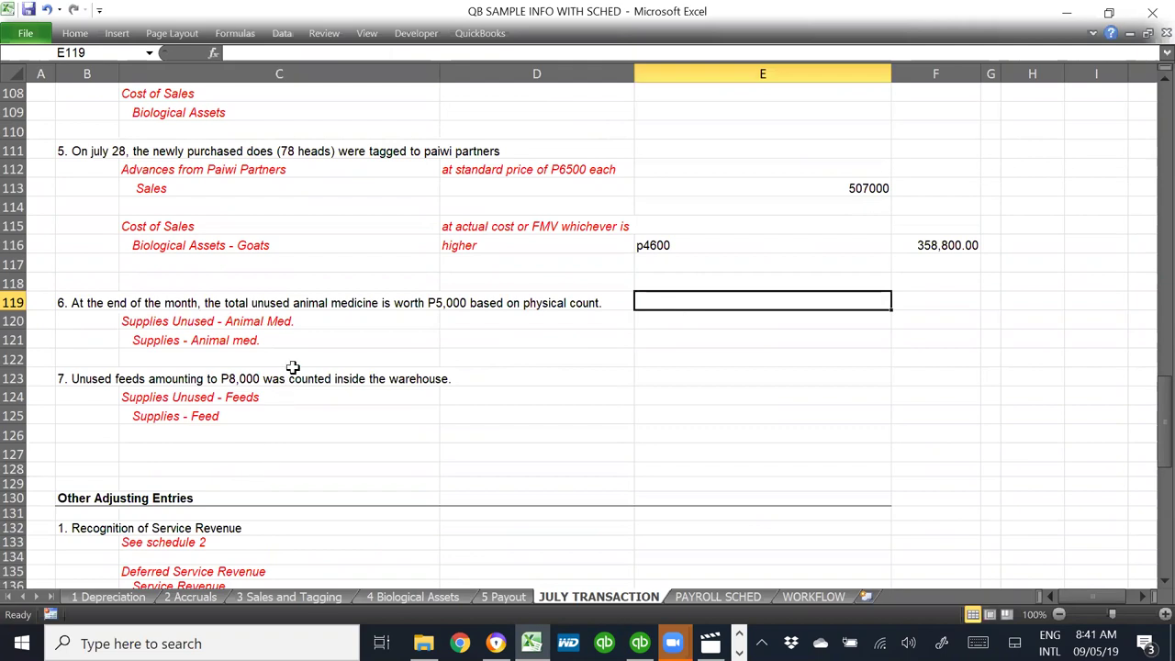
- Switch to QuickBooks, open the Supplies - Animal Medicine QuickReport from the chart of accounts, and widen its Memo column
{"action": "key", "text": "alt+Tab"}
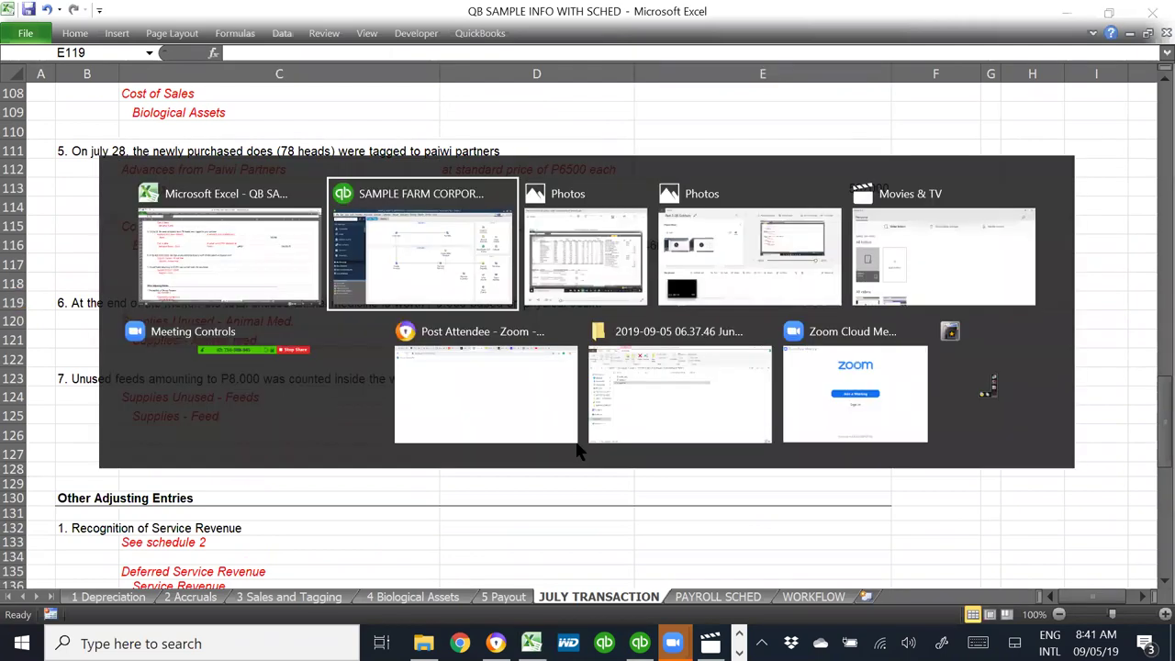
{"action": "left_click", "coordinate": [983, 126]}
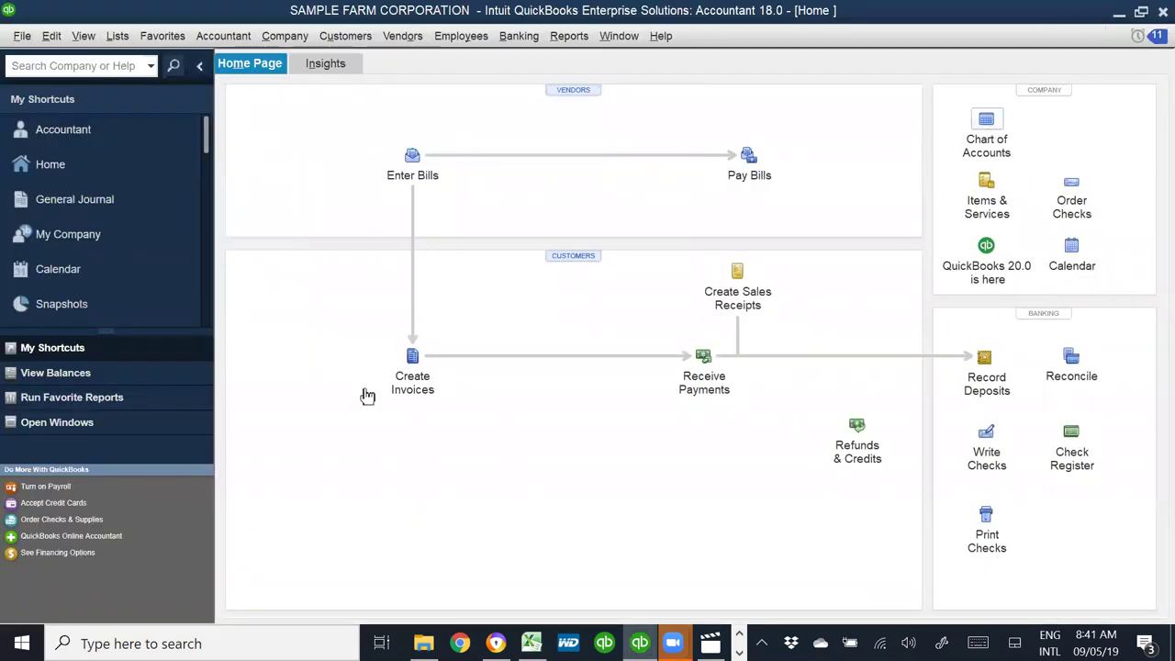
{"action": "key", "text": "alt+Tab"}
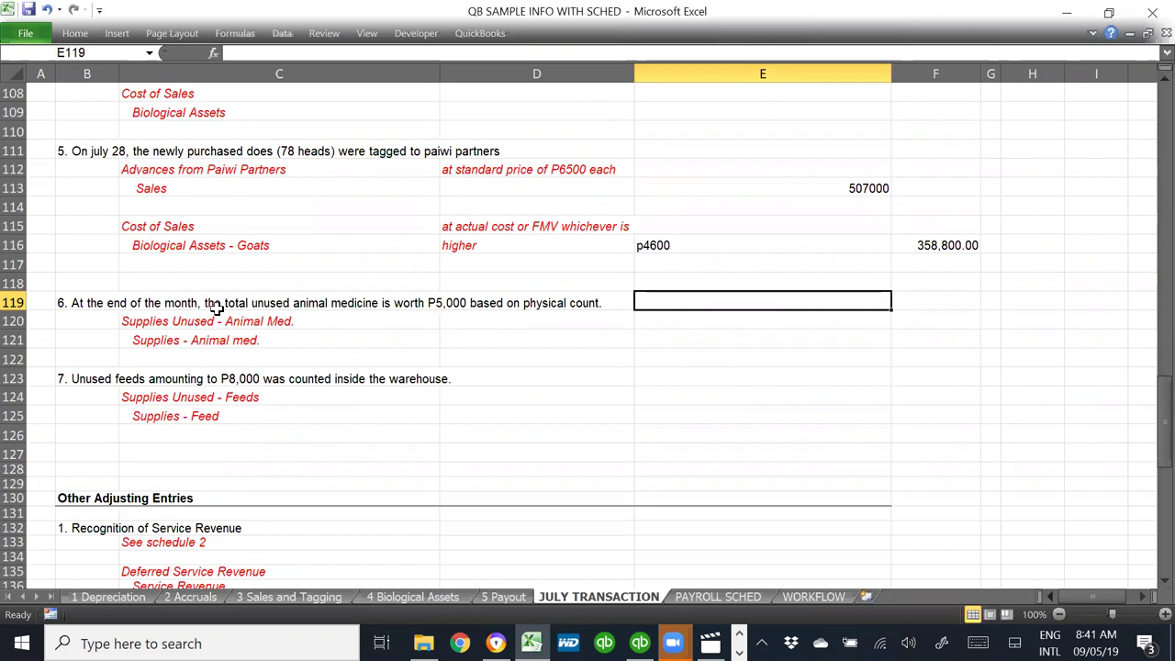
{"action": "key", "text": "alt+Tab"}
{"action": "scroll", "coordinate": [404, 483], "scroll_direction": "down", "scroll_amount": 10}
{"action": "scroll", "coordinate": [399, 485], "scroll_direction": "down", "scroll_amount": 4}
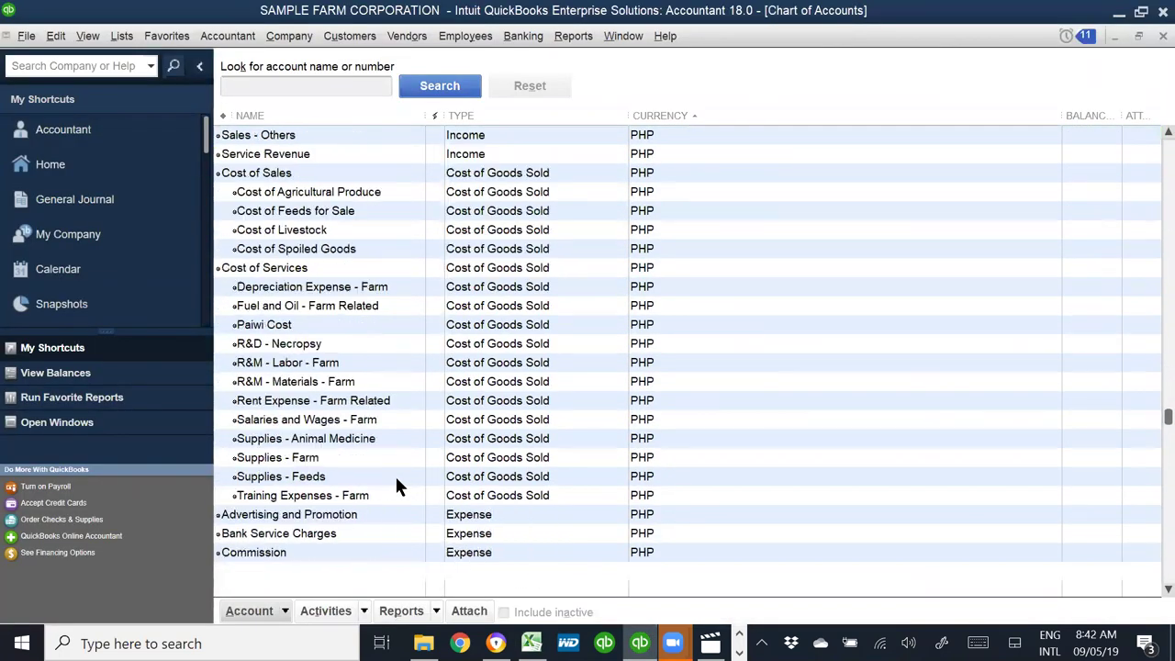
{"action": "left_click", "coordinate": [358, 439]}
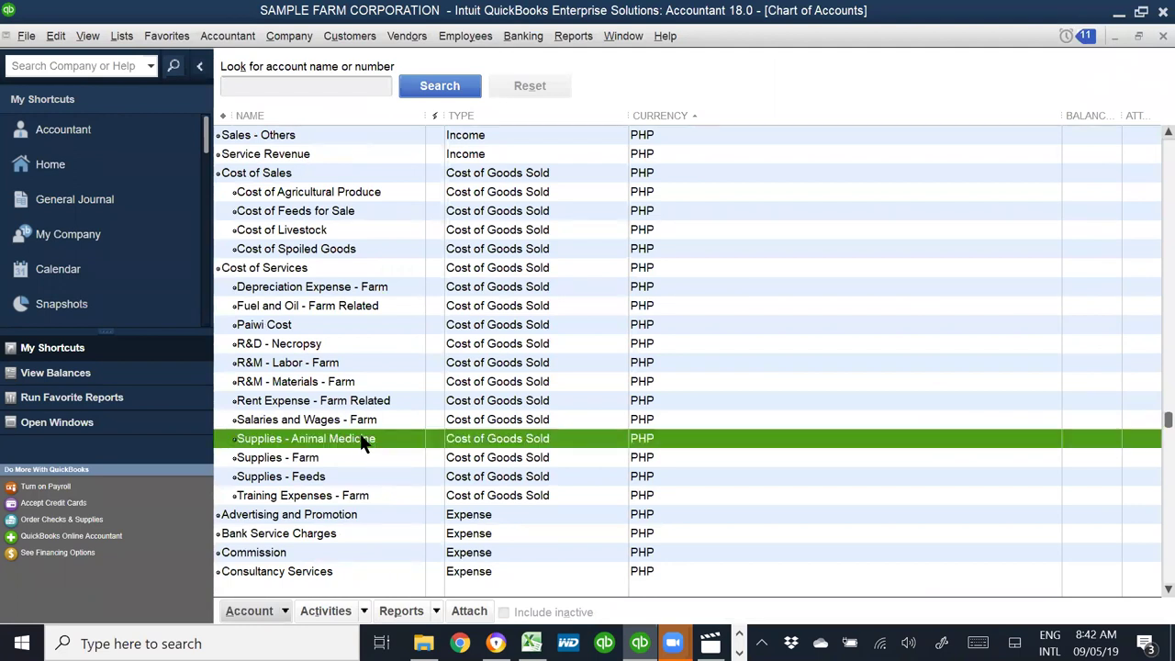
{"action": "double_click", "coordinate": [361, 440]}
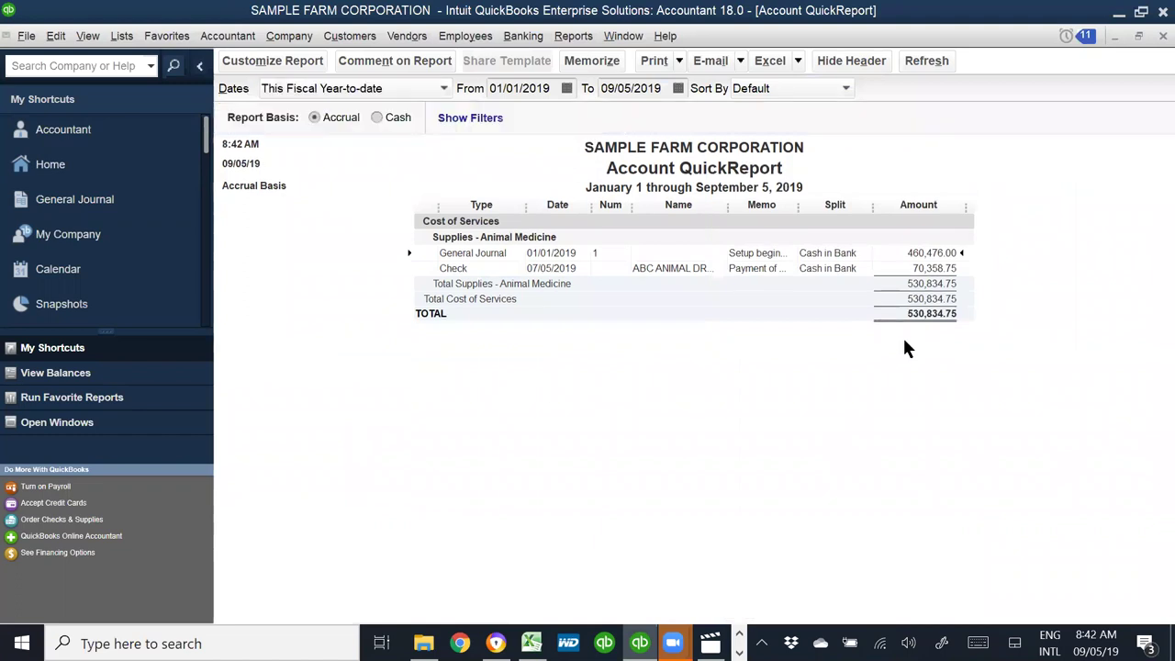
{"action": "left_click_drag", "start_coordinate": [799, 206], "coordinate": [971, 216]}
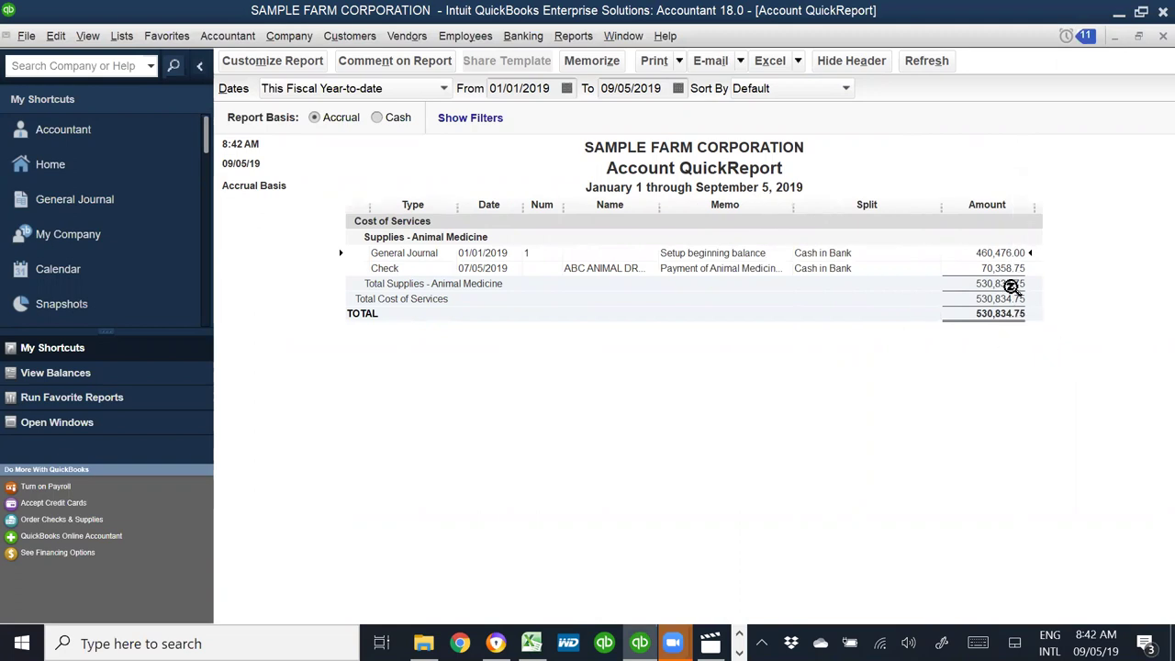
{"action": "left_click_drag", "start_coordinate": [790, 204], "coordinate": [829, 205]}
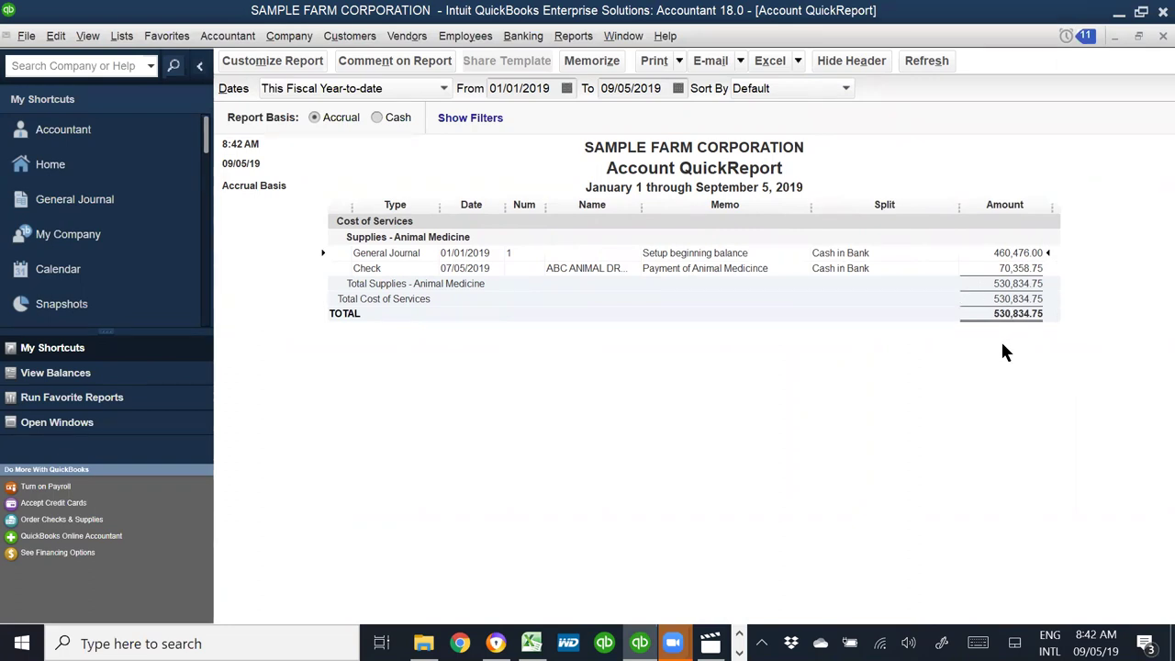
- Switch to the Excel workbook and enter the animal medicine total 530834.75 from the QuickBooks report in cell E119
{"action": "key", "text": "alt+Tab"}
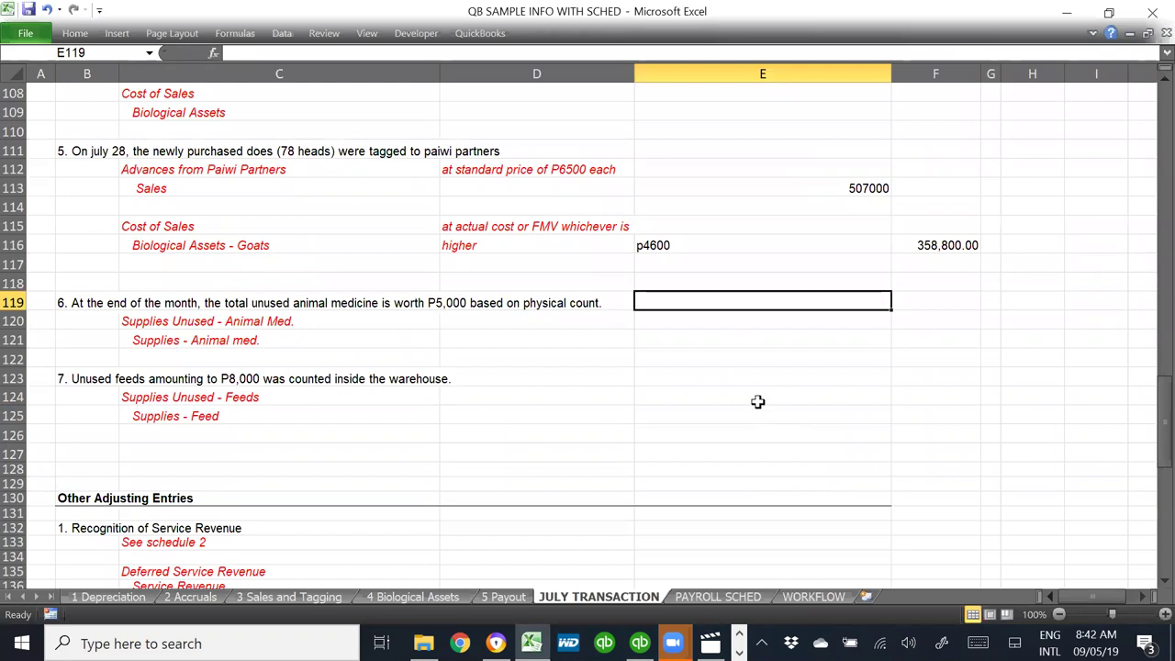
{"action": "type", "text": "530"}
{"action": "key", "text": "alt+Tab"}
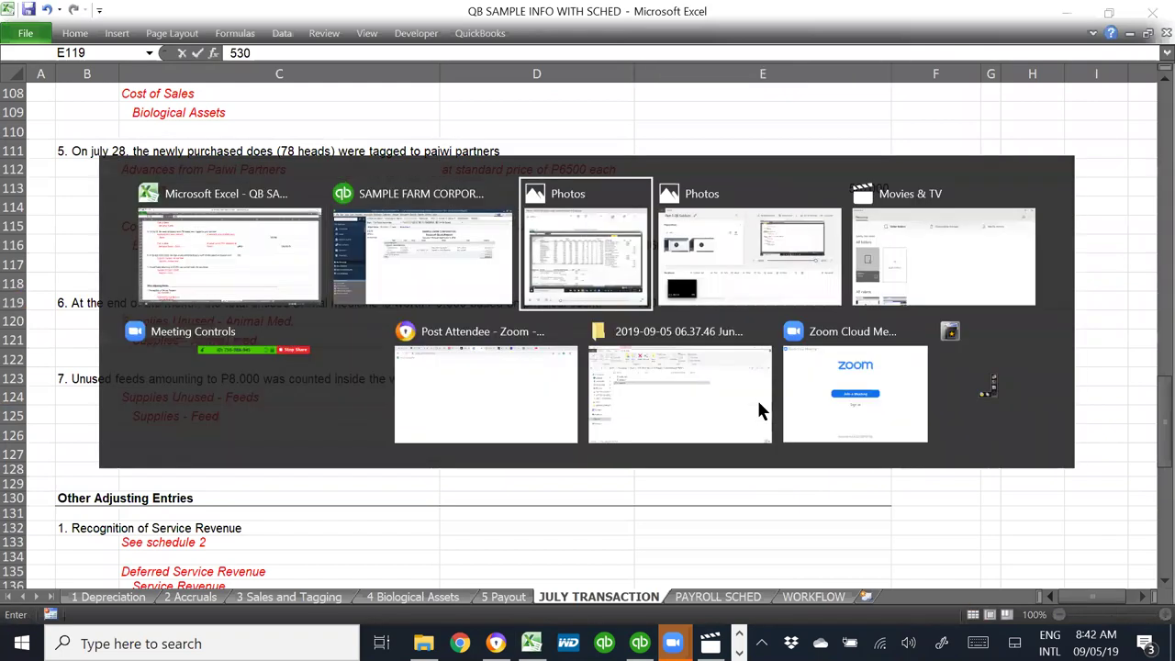
{"action": "key", "text": "alt+Tab"}
{"action": "key", "text": "alt+Tab"}
{"action": "key", "text": "Tab"}
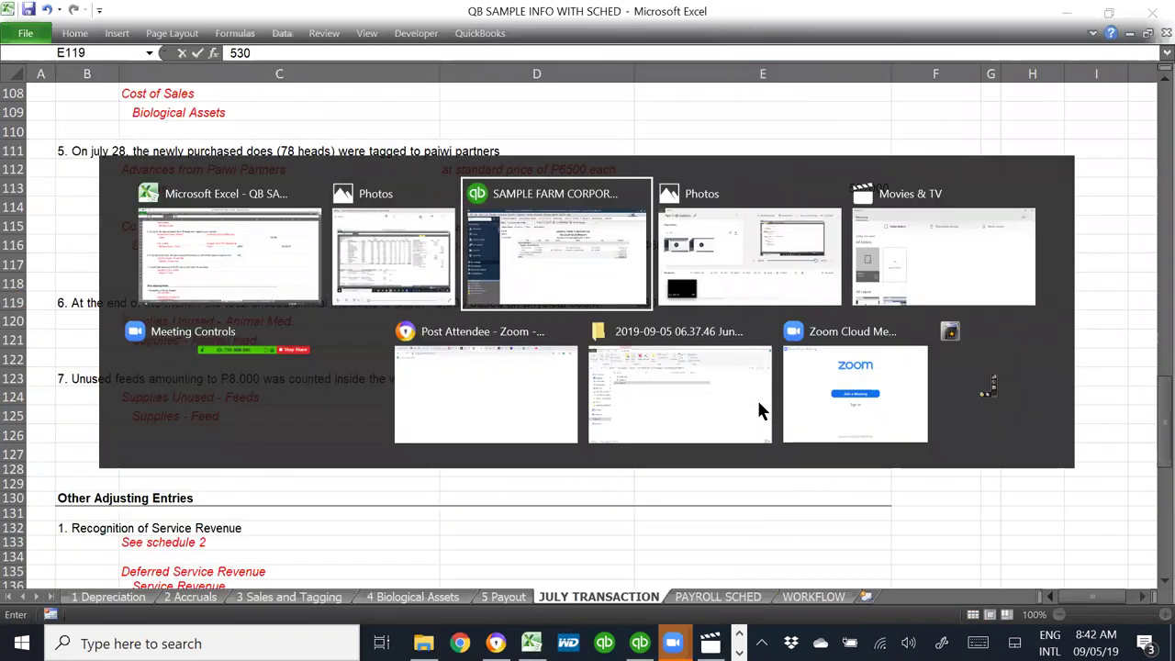
{"action": "key", "text": "alt+Tab"}
{"action": "key", "text": "Tab"}
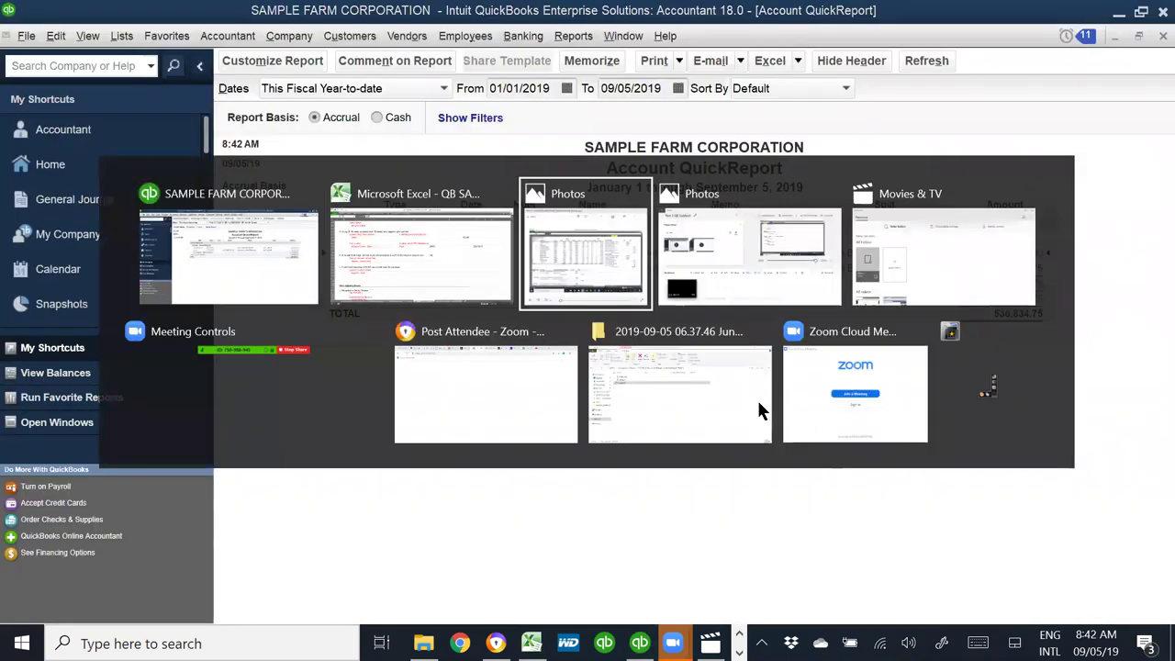
{"action": "key", "text": "alt+Tab"}
{"action": "key", "text": "Tab"}
{"action": "type", "text": "834.75"}
{"action": "key", "text": "Return"}
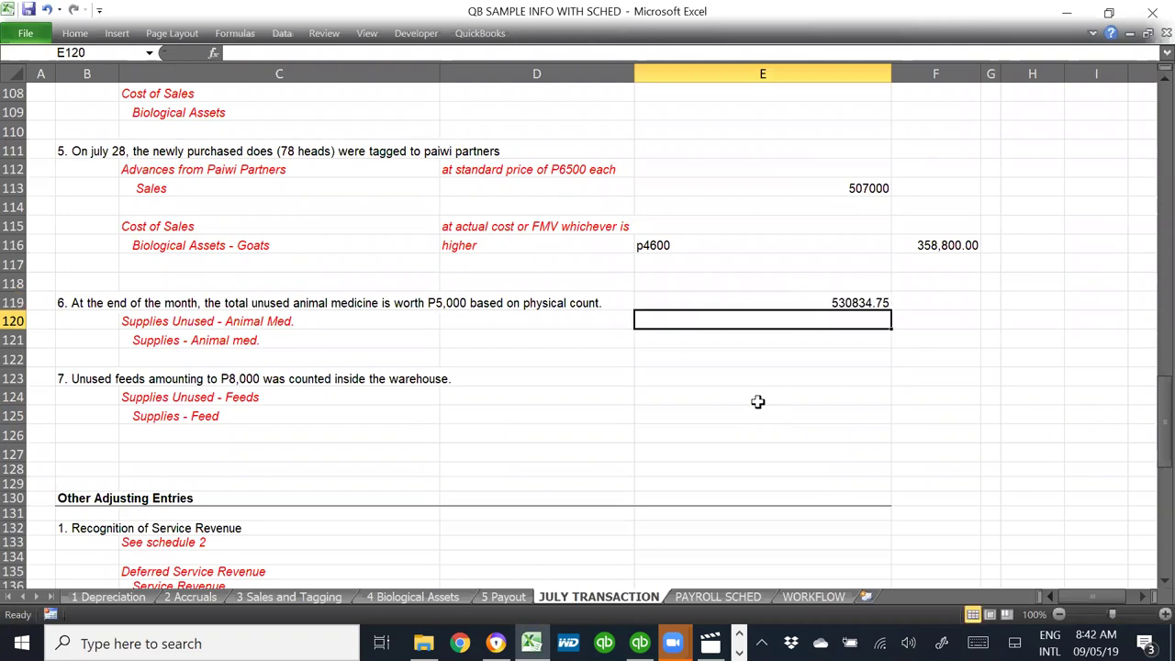
- Enter the unused animal medicine amount 5000 in cell E120 of the Excel sheet
{"action": "key", "text": "alt+Tab"}
{"action": "key", "text": "Tab"}
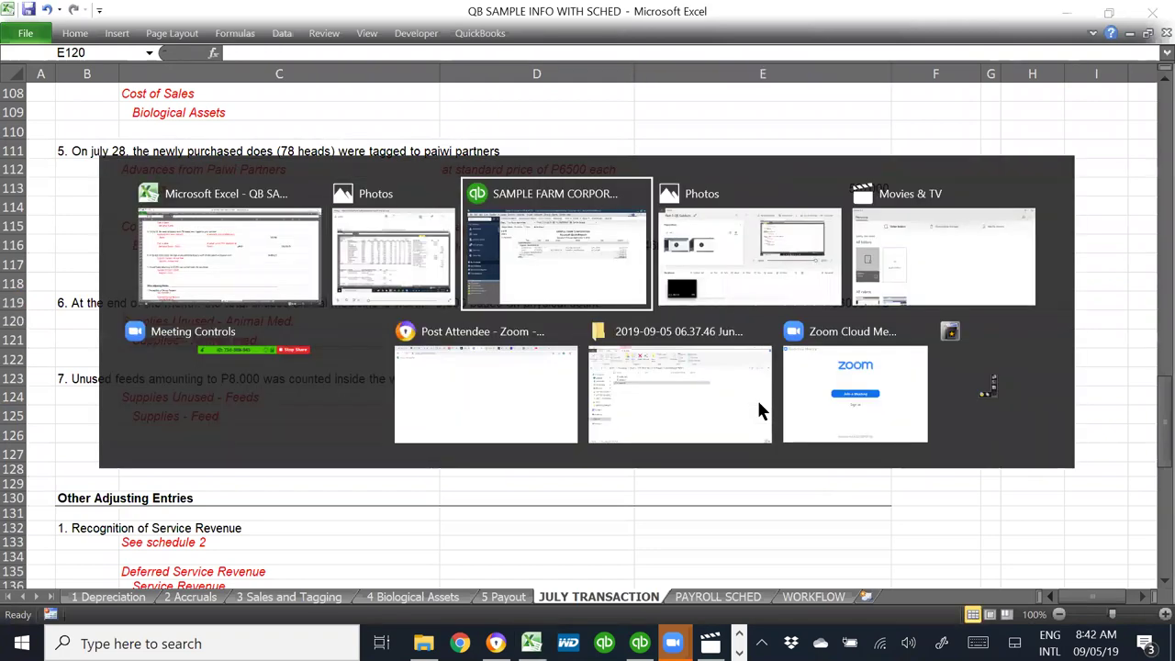
{"action": "key", "text": "alt+Tab"}
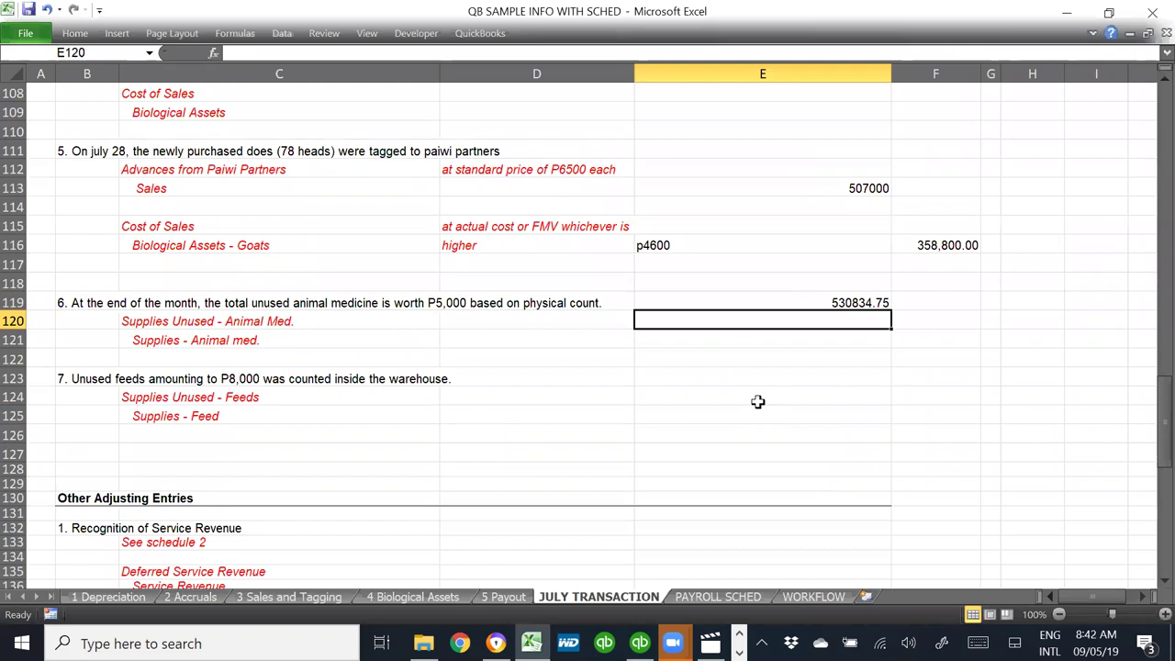
{"action": "type", "text": "50000"}
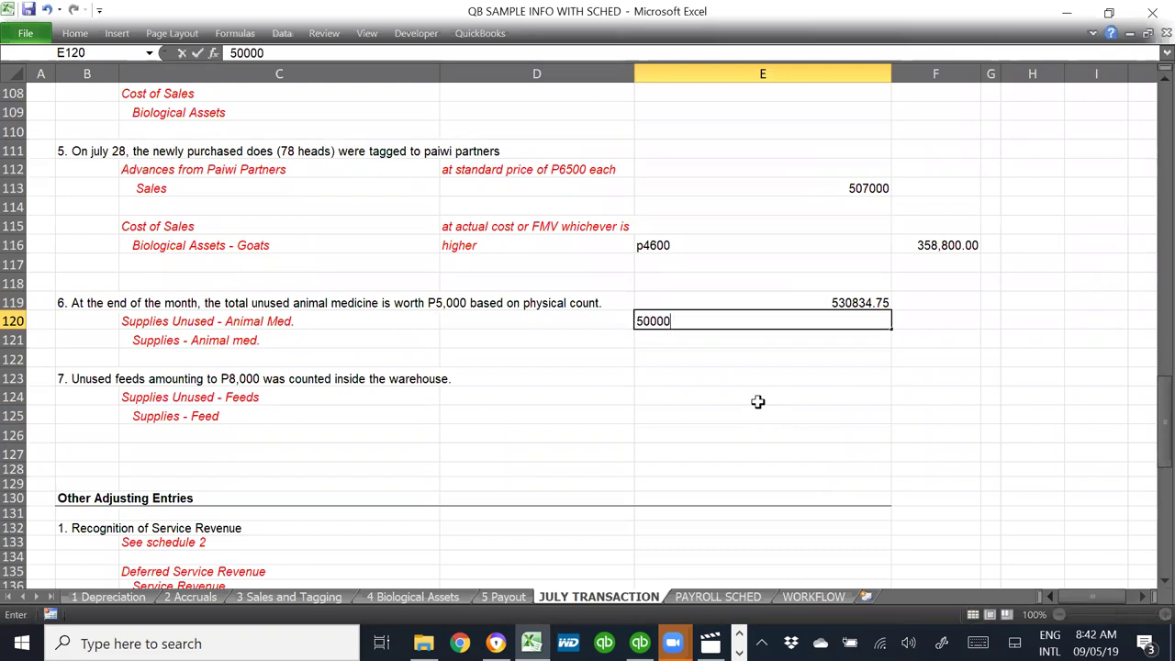
{"action": "key", "text": "BackSpace"}
{"action": "key", "text": "Return"}
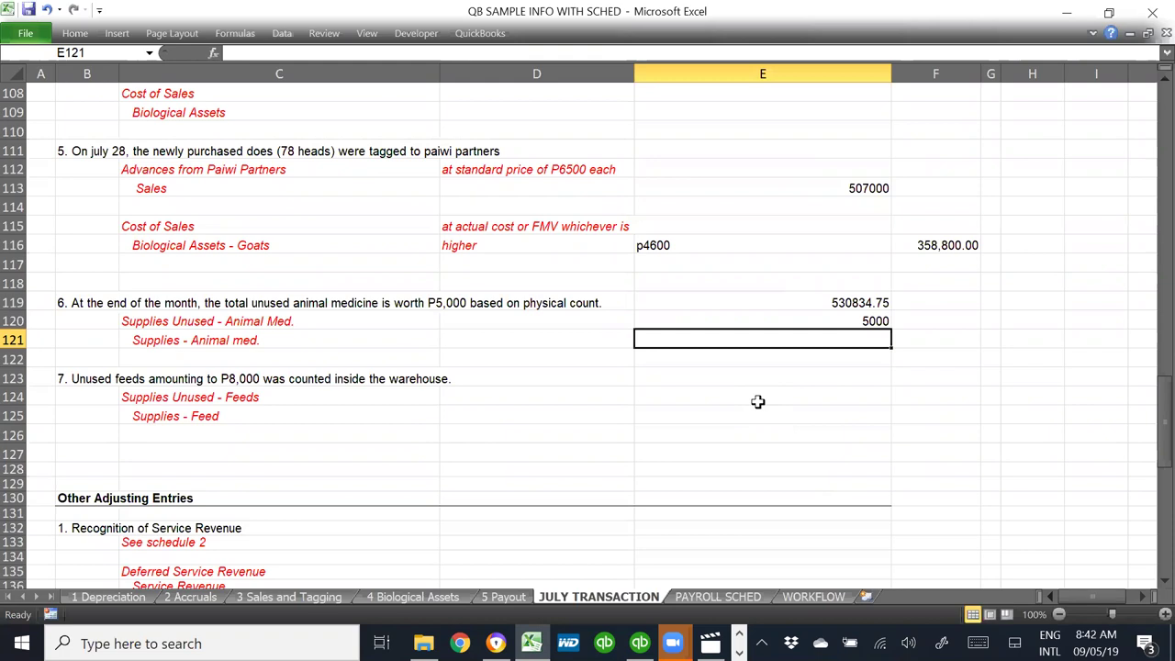
{"action": "key", "text": "Left"}
{"action": "key", "text": "Left"}
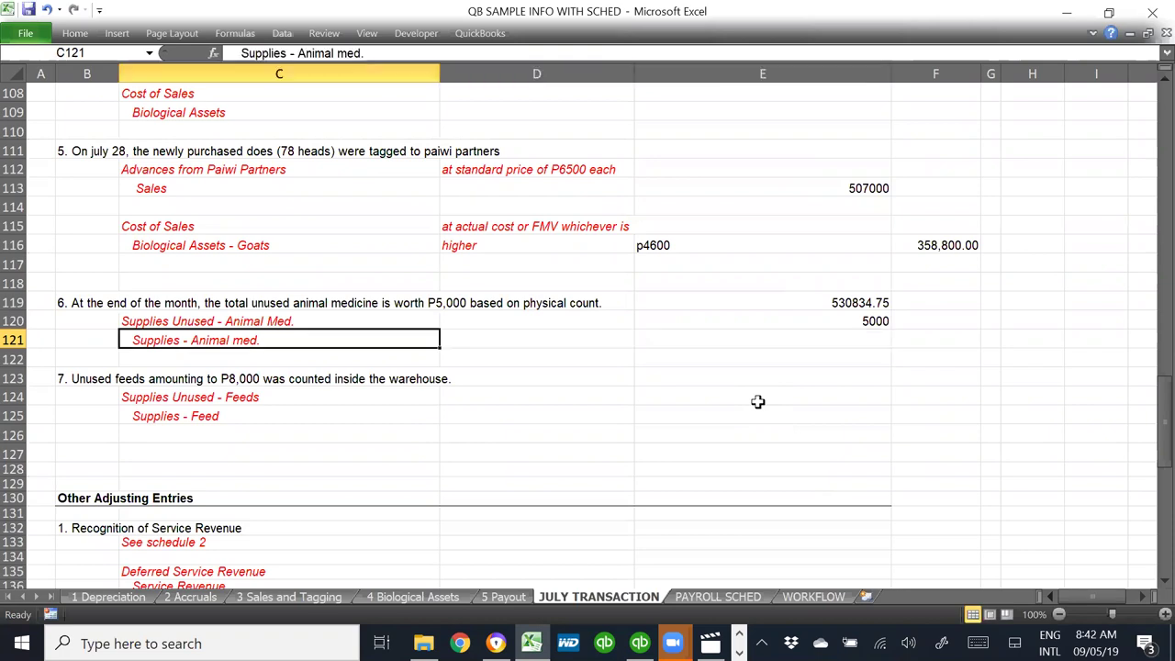
{"action": "key", "text": "Right"}
{"action": "key", "text": "Right"}
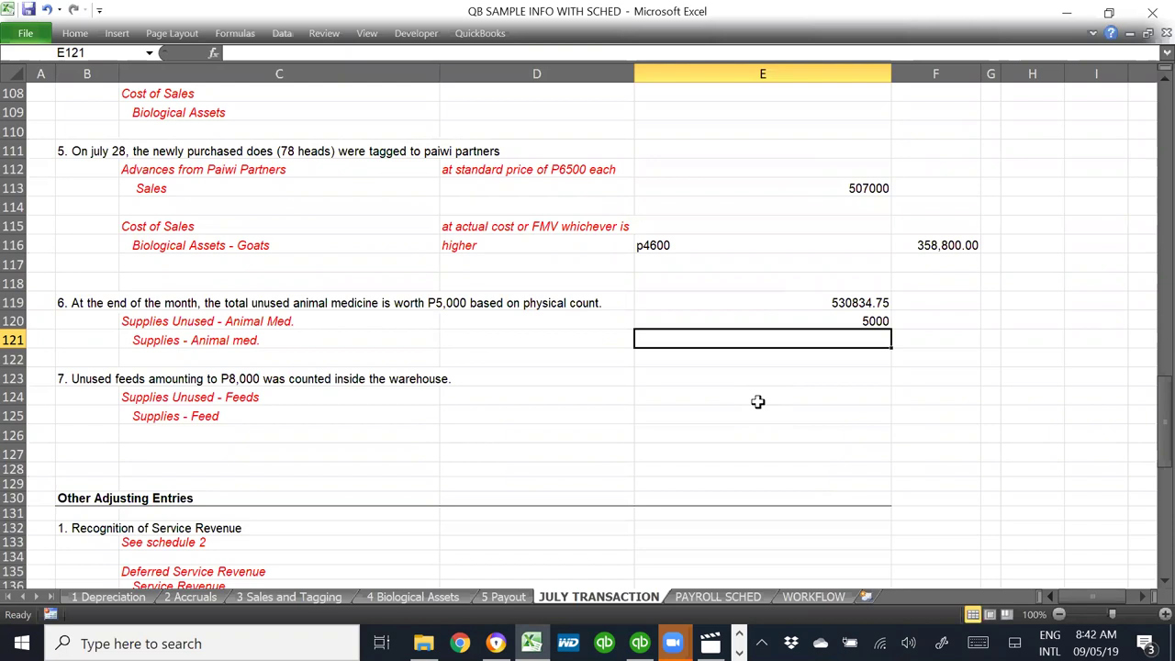
- Append the amount 5000 to the Supplies Unused - Animal Med. line in C120 and the Supplies - Animal med. line in C121
{"action": "key", "text": "Up"}
{"action": "key", "text": "Left"}
{"action": "key", "text": "Left"}
{"action": "key", "text": "Left"}
{"action": "key", "text": "Right"}
{"action": "key", "text": "Right"}
{"action": "key", "text": "Left"}
{"action": "key", "text": "F2"}
{"action": "type", "text": "5000"}
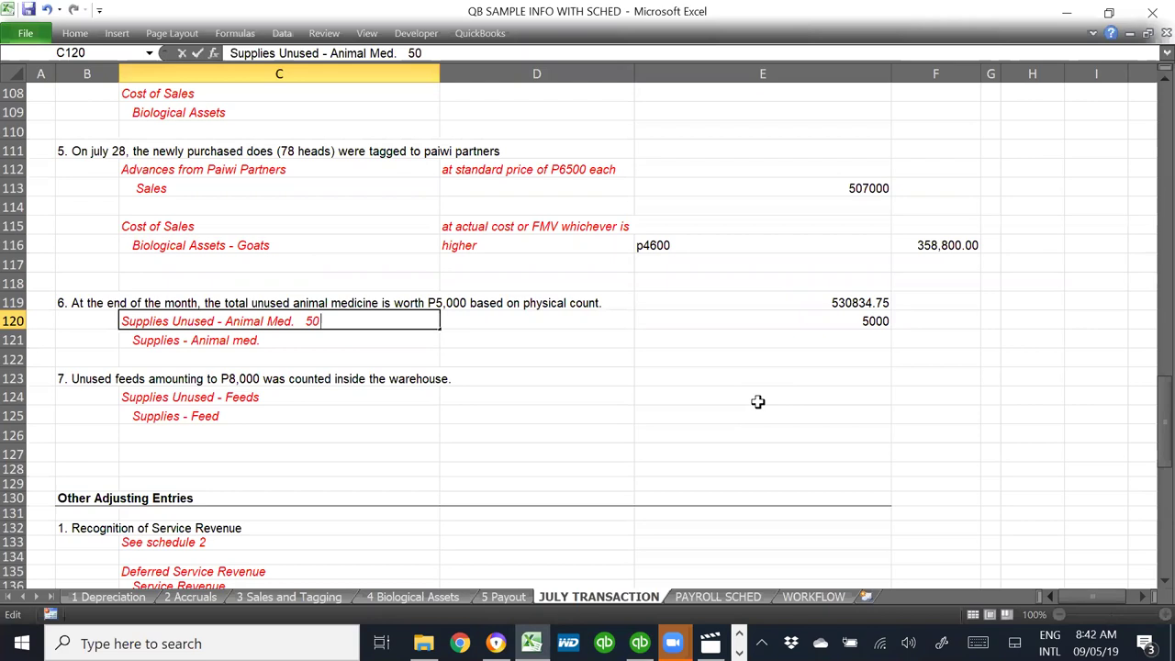
{"action": "key", "text": "Return"}
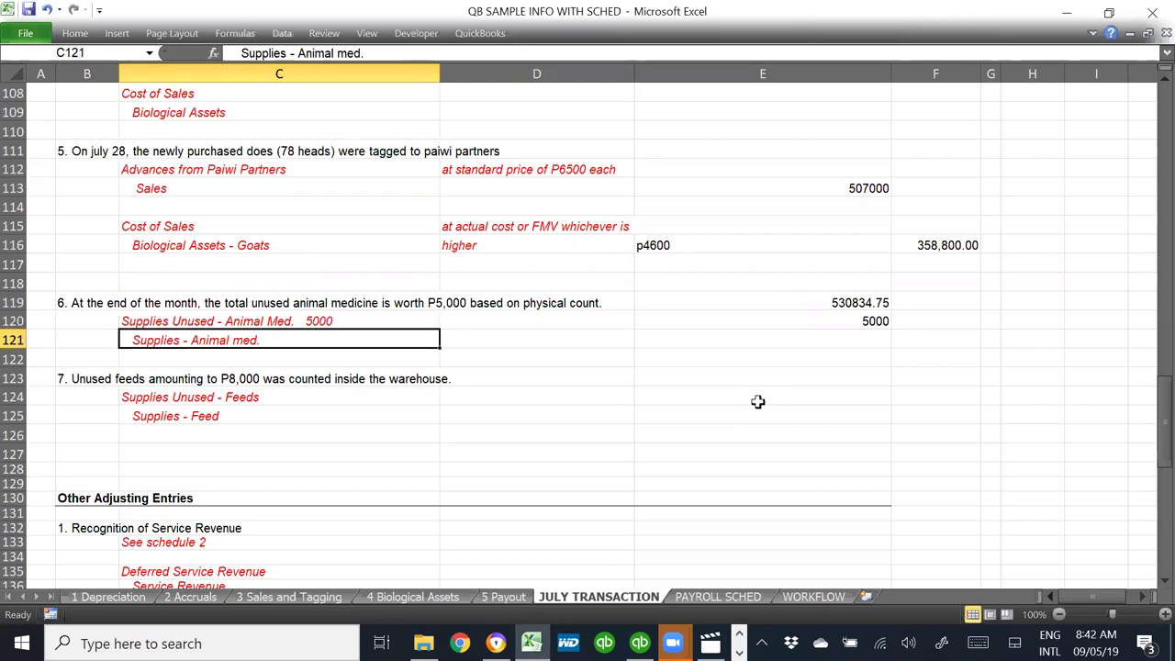
{"action": "key", "text": "F2"}
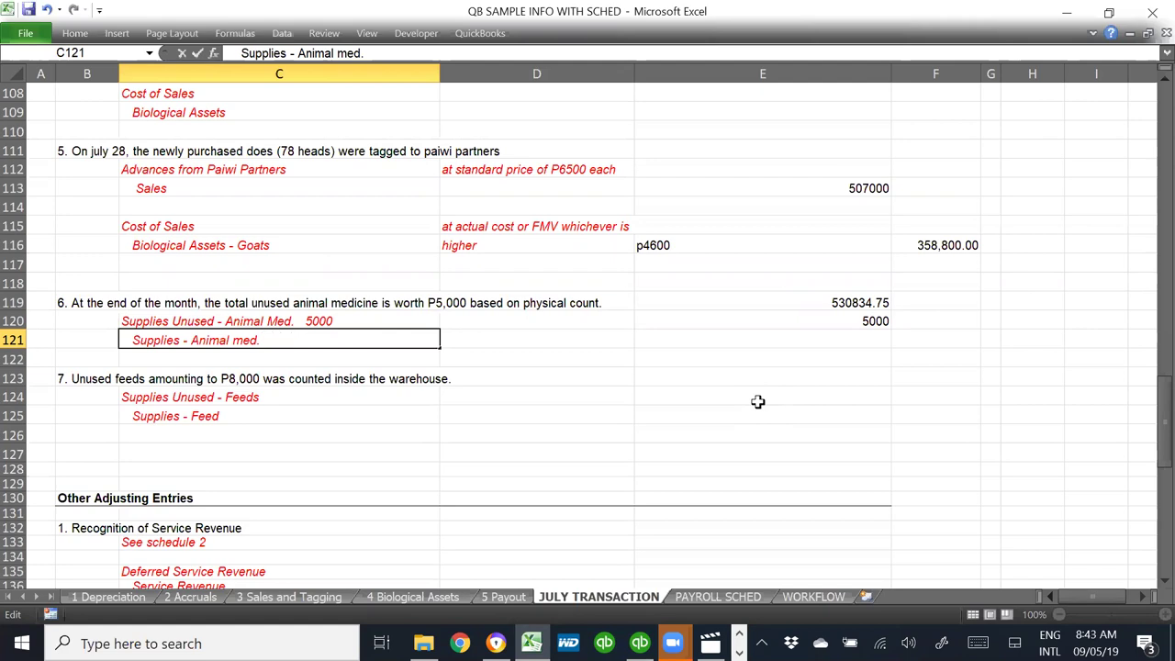
{"action": "type", "text": "5000"}
{"action": "key", "text": "Return"}
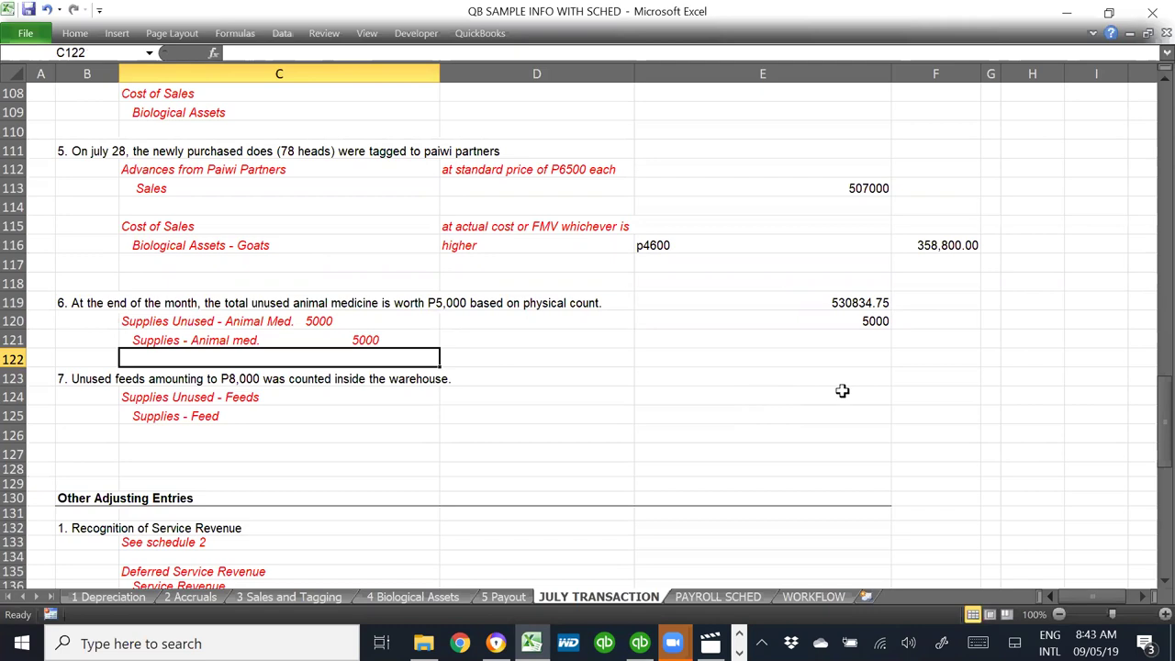
- Calculate the used animal medicine in cell F121 with the formula =E119-E120
{"action": "left_click", "coordinate": [939, 338]}
{"action": "type", "text": "="}
{"action": "key", "text": "Right"}
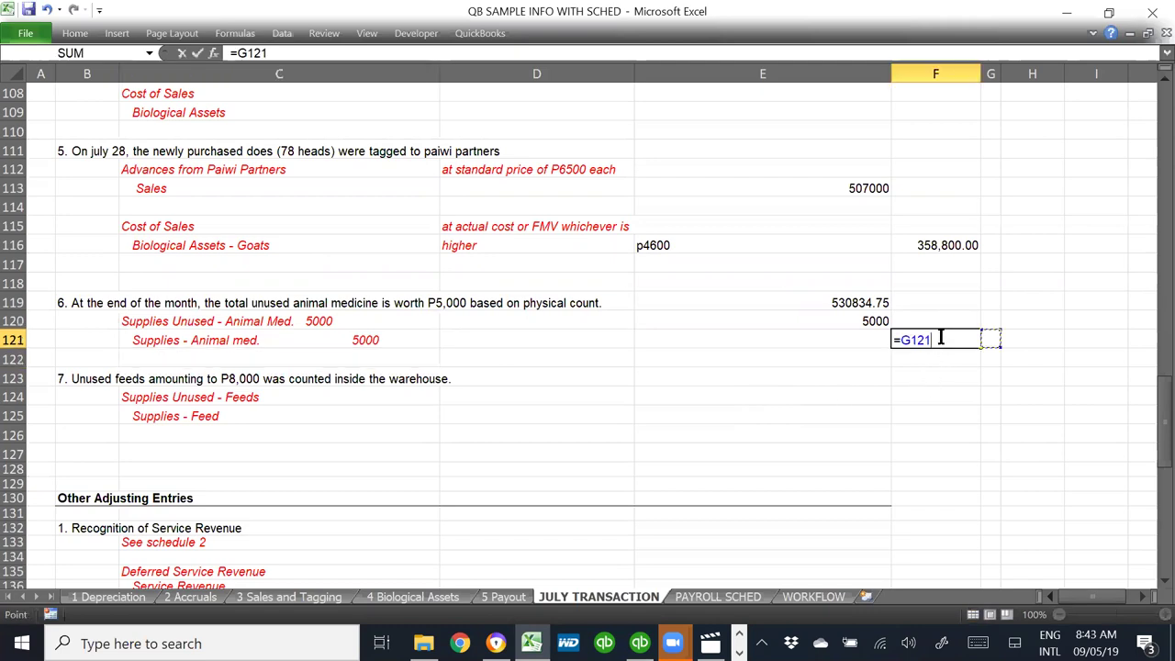
{"action": "key", "text": "Up"}
{"action": "key", "text": "Up"}
{"action": "key", "text": "Left"}
{"action": "key", "text": "Left"}
{"action": "type", "text": "-"}
{"action": "key", "text": "Up"}
{"action": "key", "text": "Left"}
{"action": "key", "text": "Return"}
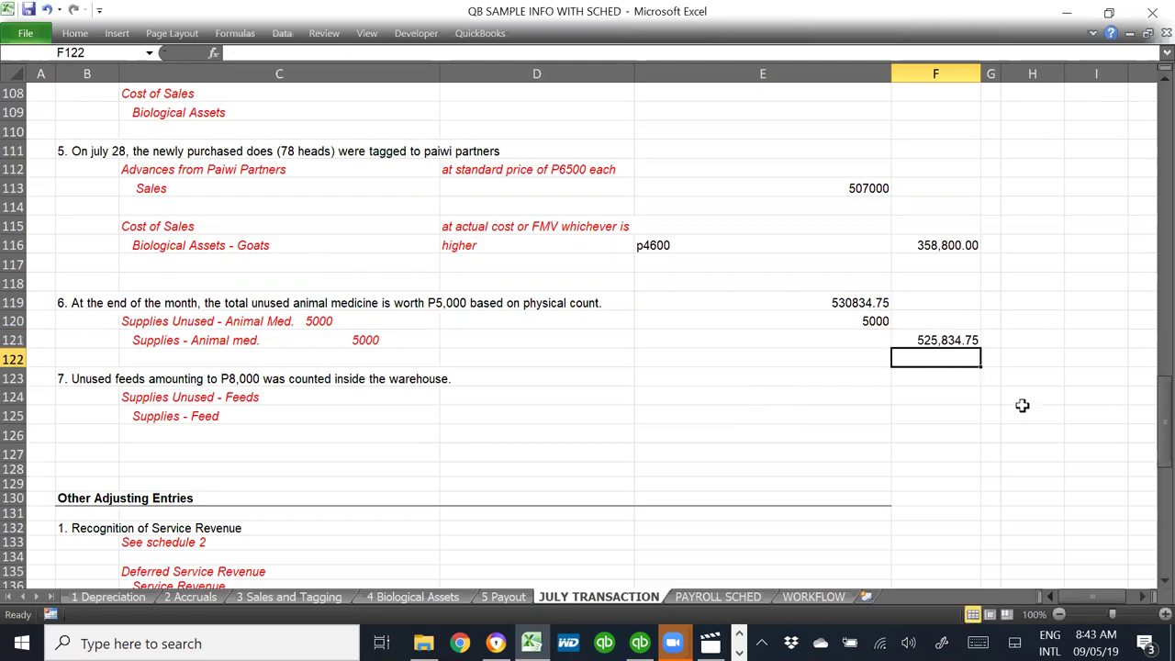
{"action": "left_click", "coordinate": [955, 341]}
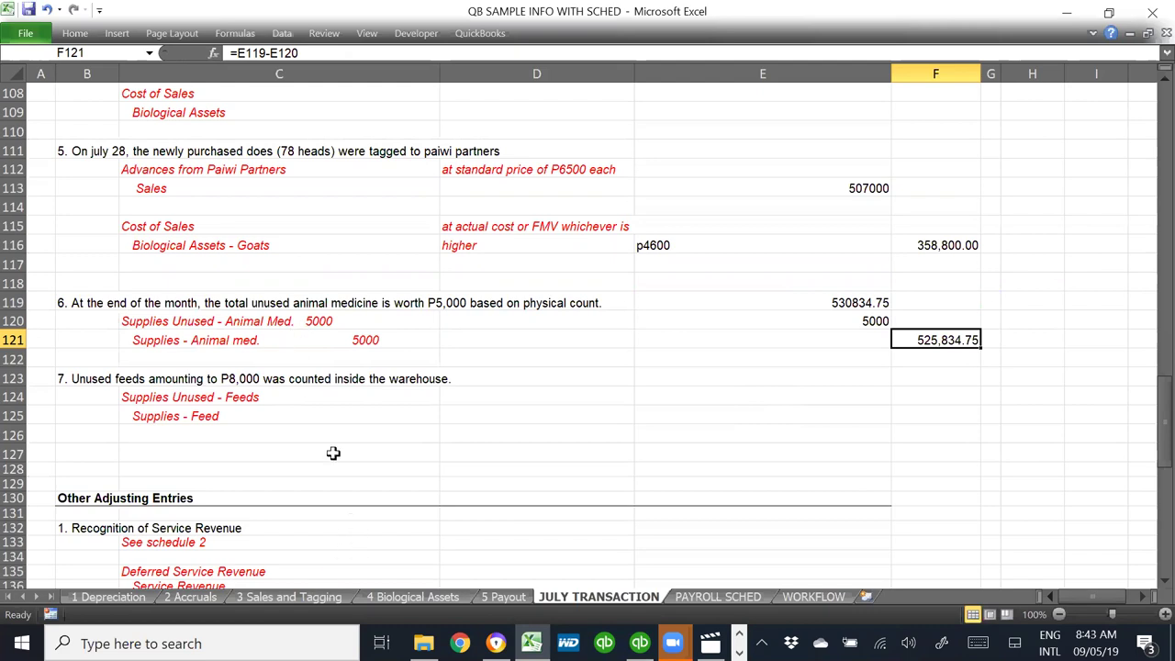
- Switch to QuickBooks and locate the Supplies Unused - Animal Med. account in the chart of accounts
{"action": "key", "text": "alt+Tab"}
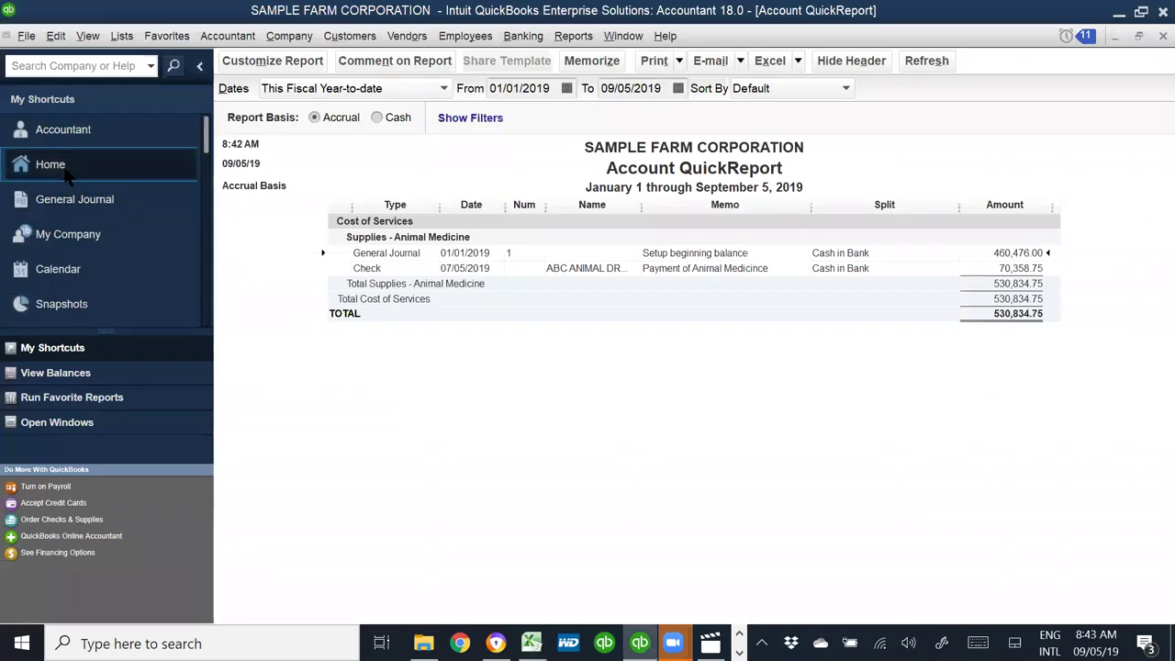
{"action": "left_click", "coordinate": [50, 164]}
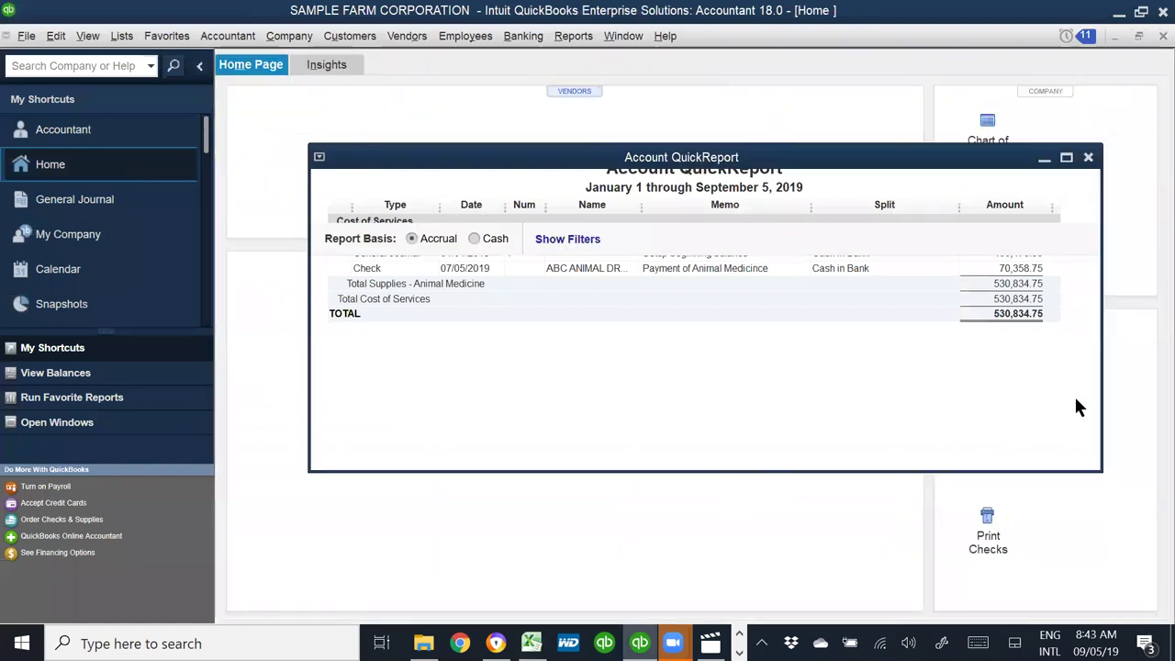
{"action": "left_click", "coordinate": [978, 158]}
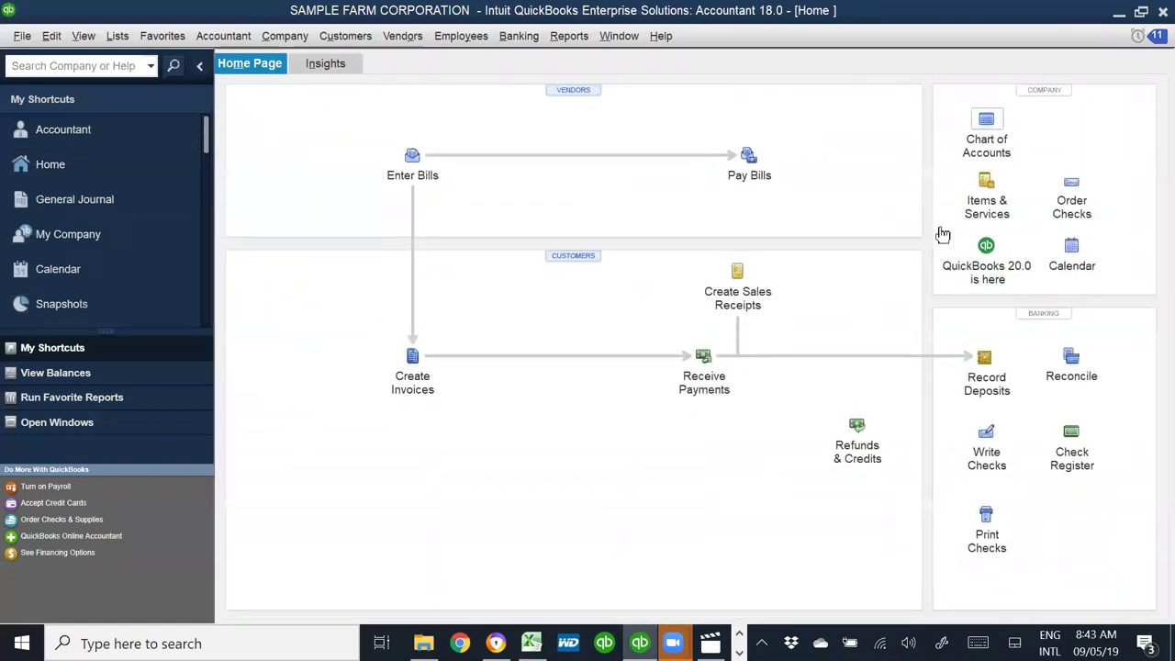
{"action": "scroll", "coordinate": [682, 299], "scroll_direction": "up", "scroll_amount": 10}
{"action": "scroll", "coordinate": [349, 312], "scroll_direction": "up", "scroll_amount": 20}
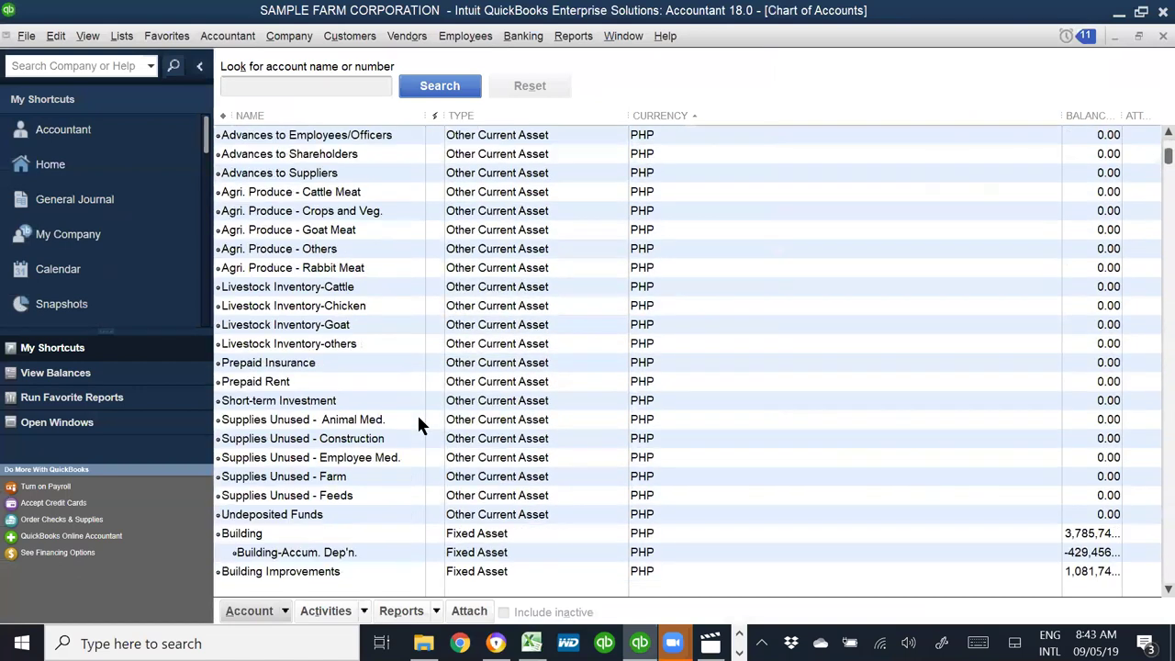
{"action": "left_click", "coordinate": [275, 441]}
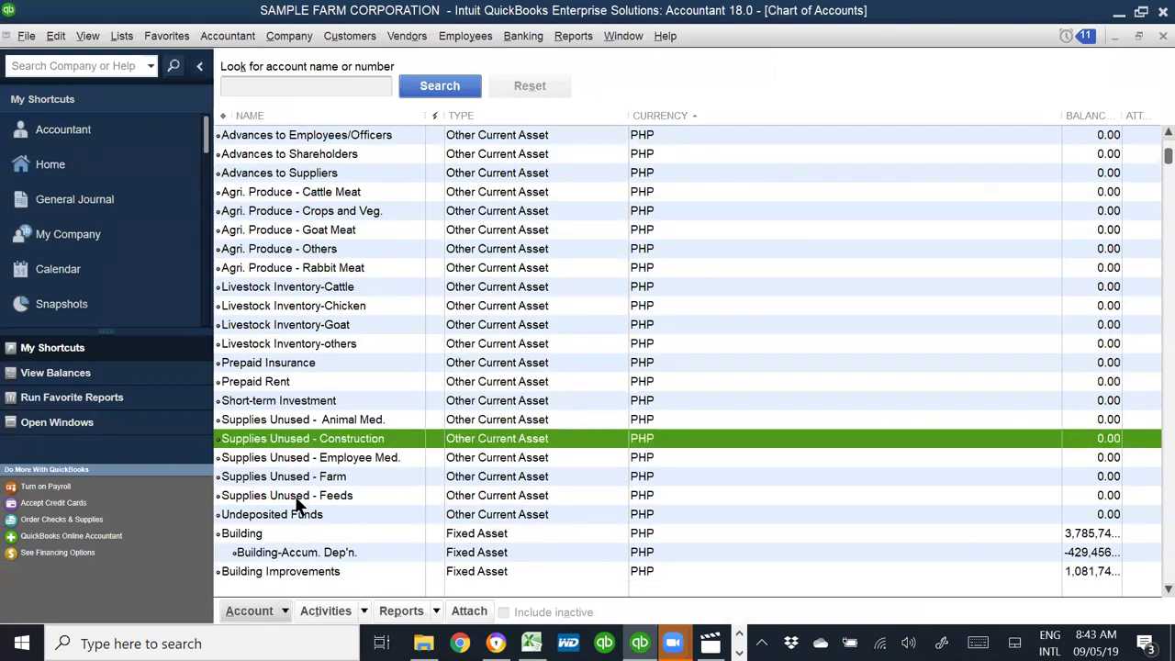
{"action": "left_click", "coordinate": [299, 503]}
{"action": "left_click", "coordinate": [353, 423]}
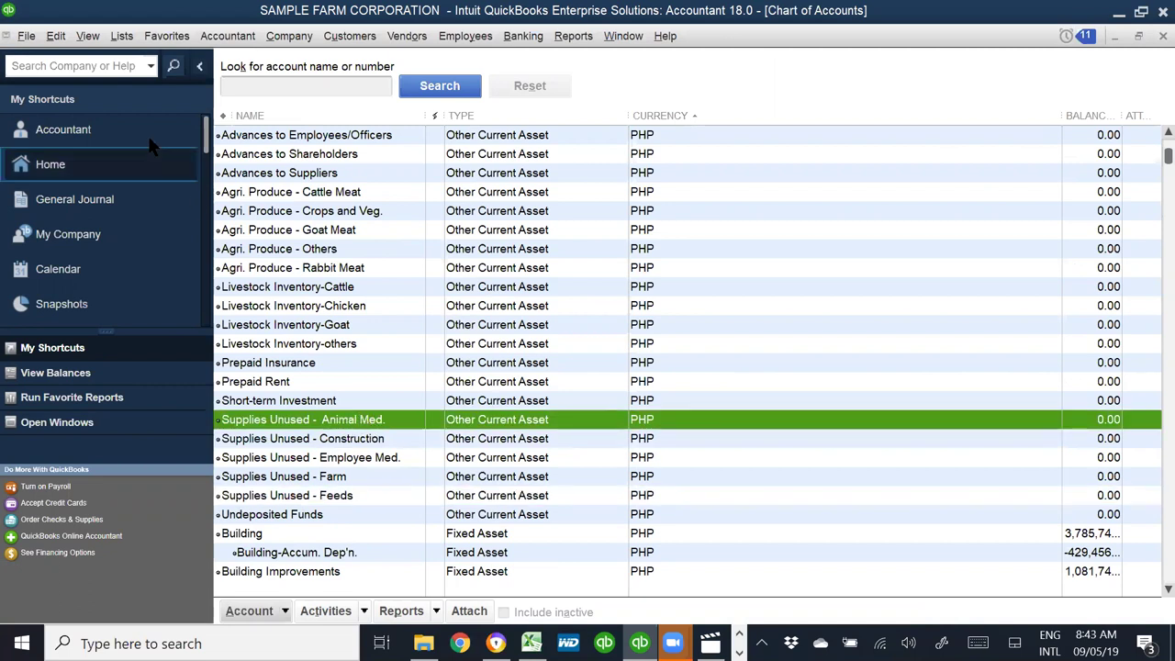
- Open a new general journal entry and date it 07/31/2019
{"action": "left_click", "coordinate": [59, 196]}
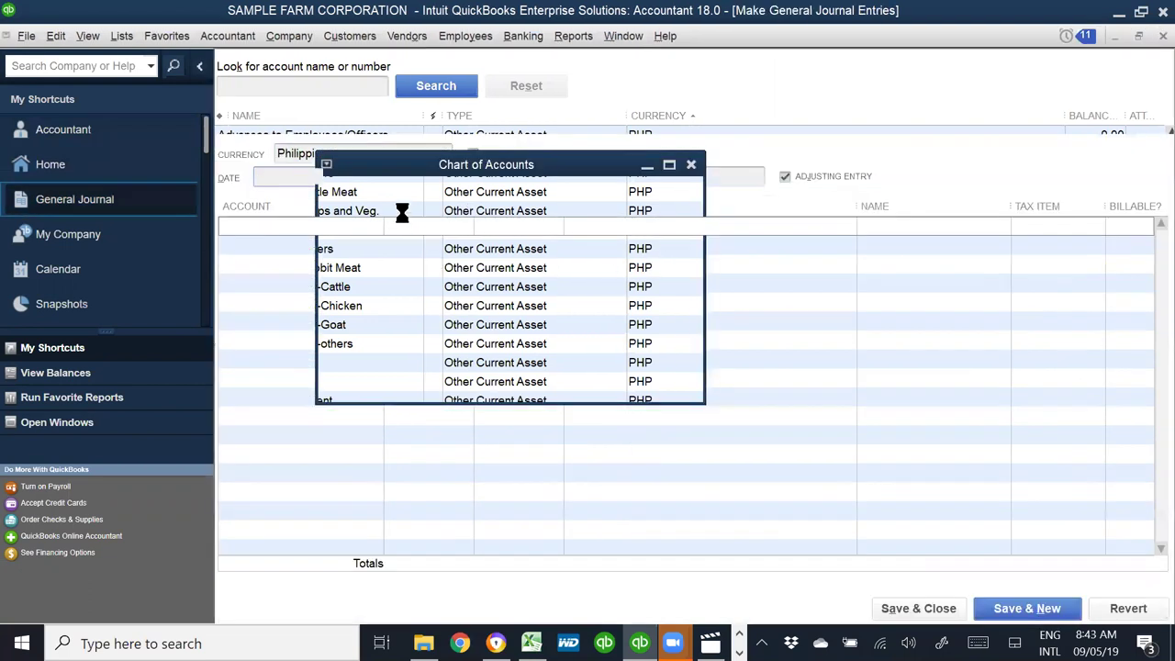
{"action": "left_click", "coordinate": [364, 223]}
{"action": "left_click", "coordinate": [322, 177]}
{"action": "type", "text": "07/31/20"}
{"action": "type", "text": "19"}
{"action": "key", "text": "Tab"}
- Debit Supplies Unused - Animal Med. for 5000 with the memo "Unused animal med" on the first journal line
{"action": "left_click", "coordinate": [326, 226]}
{"action": "type", "text": "Supplies Unused - Animal Med."}
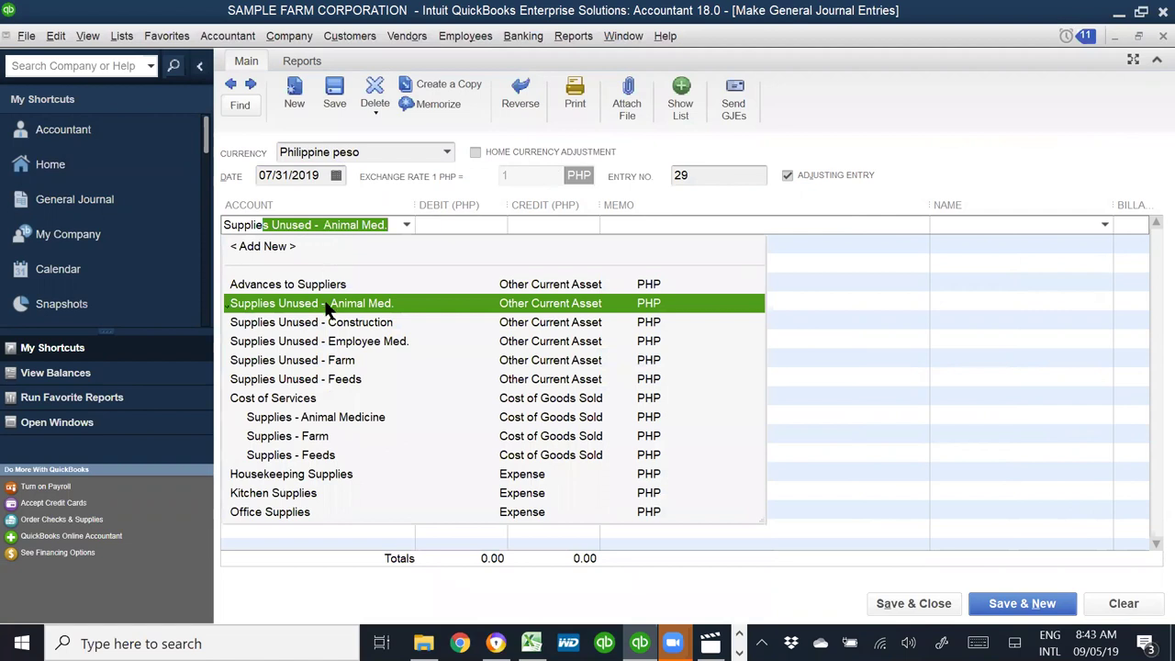
{"action": "left_click", "coordinate": [326, 303]}
{"action": "left_click", "coordinate": [464, 224]}
{"action": "type", "text": "5000"}
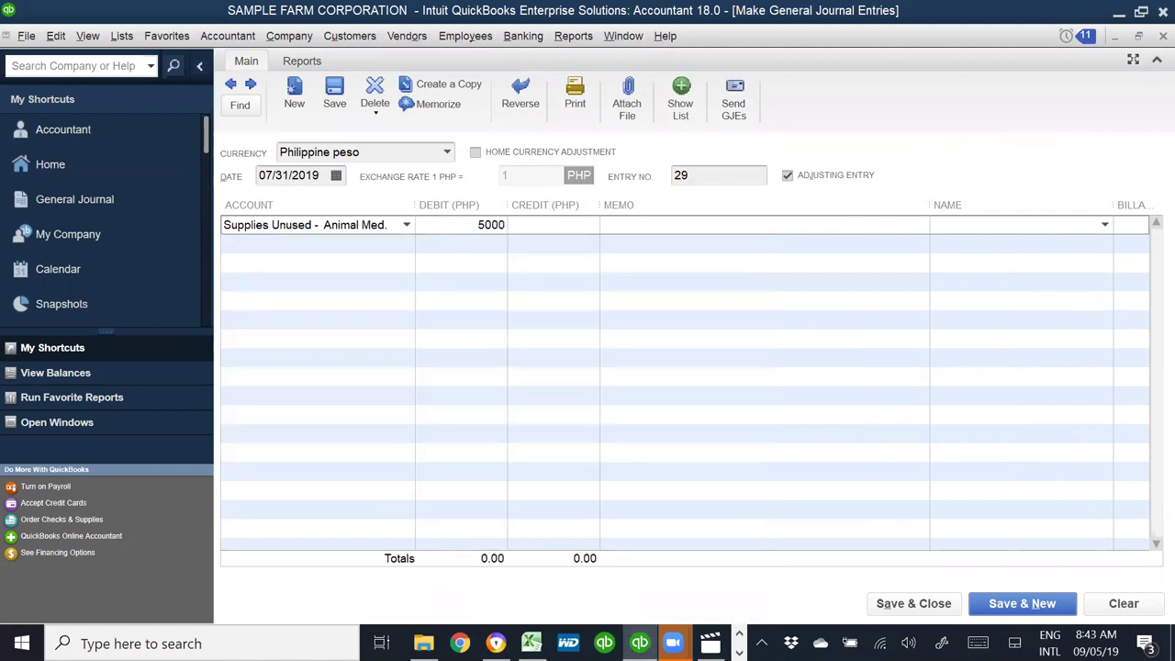
{"action": "key", "text": "Tab"}
{"action": "key", "text": "Tab"}
{"action": "type", "text": "Unu"}
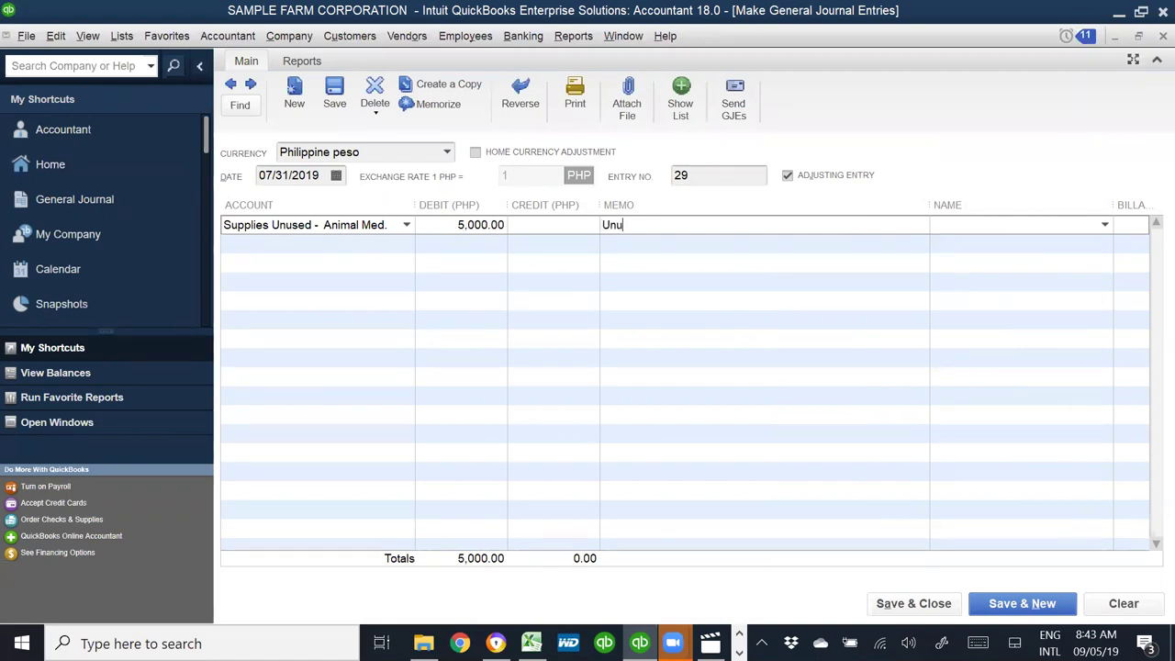
{"action": "type", "text": "sed sup"}
{"action": "key", "text": "BackSpace"}
{"action": "key", "text": "BackSpace"}
{"action": "type", "text": "animal med"}
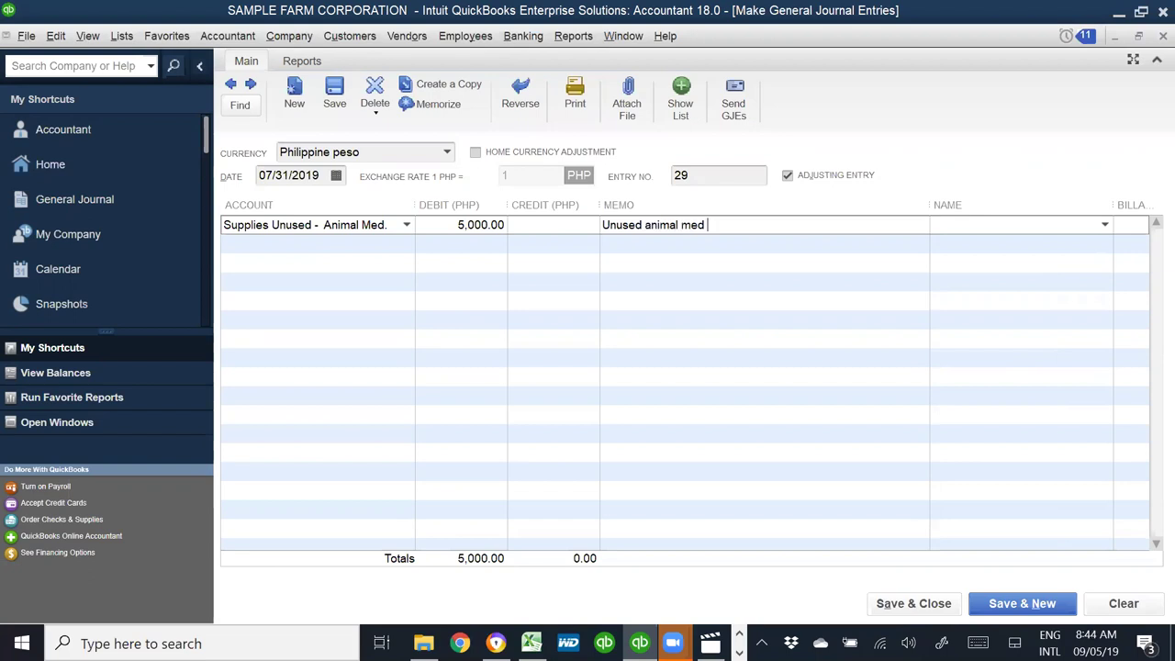
{"action": "key", "text": "Tab"}
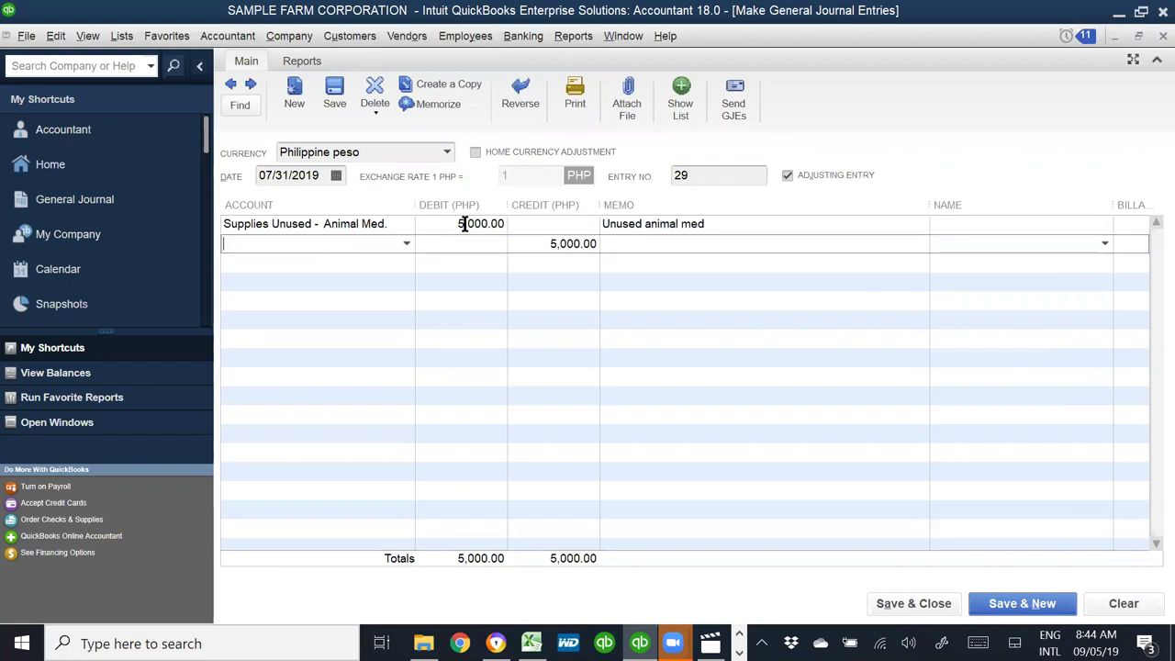
- Credit Supplies - Animal Medicine under Cost of Services for 5,000, and save and close the journal entry
{"action": "type", "text": "supl"}
{"action": "key", "text": "BackSpace"}
{"action": "type", "text": "pplies Unused - Animal Med."}
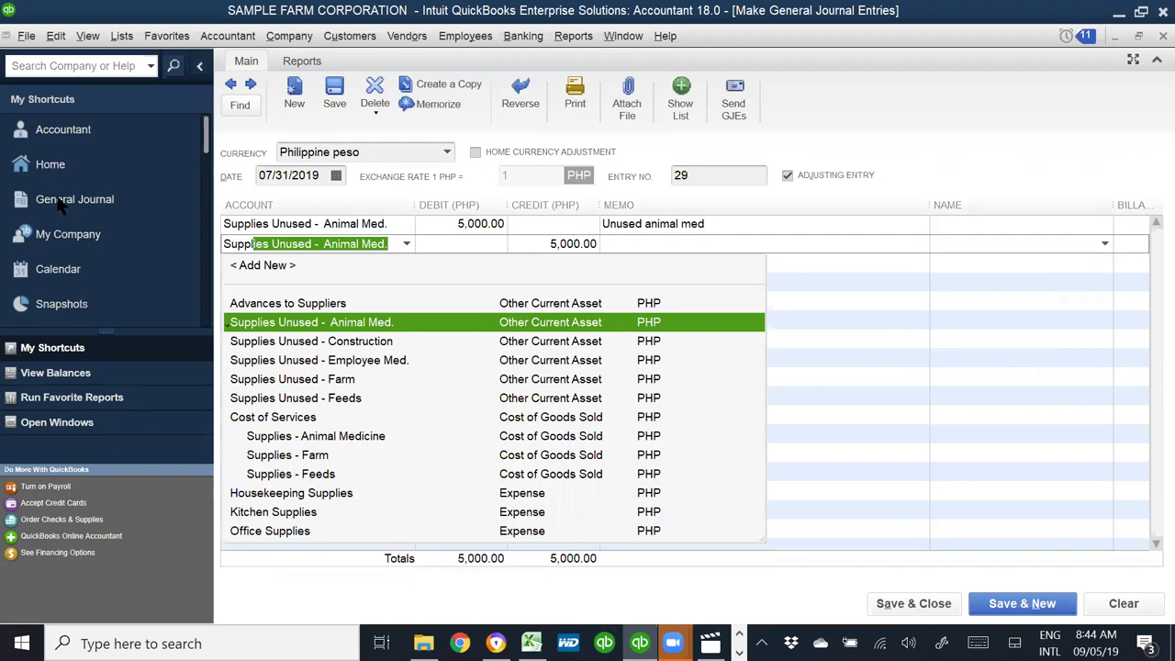
{"action": "left_click", "coordinate": [288, 437]}
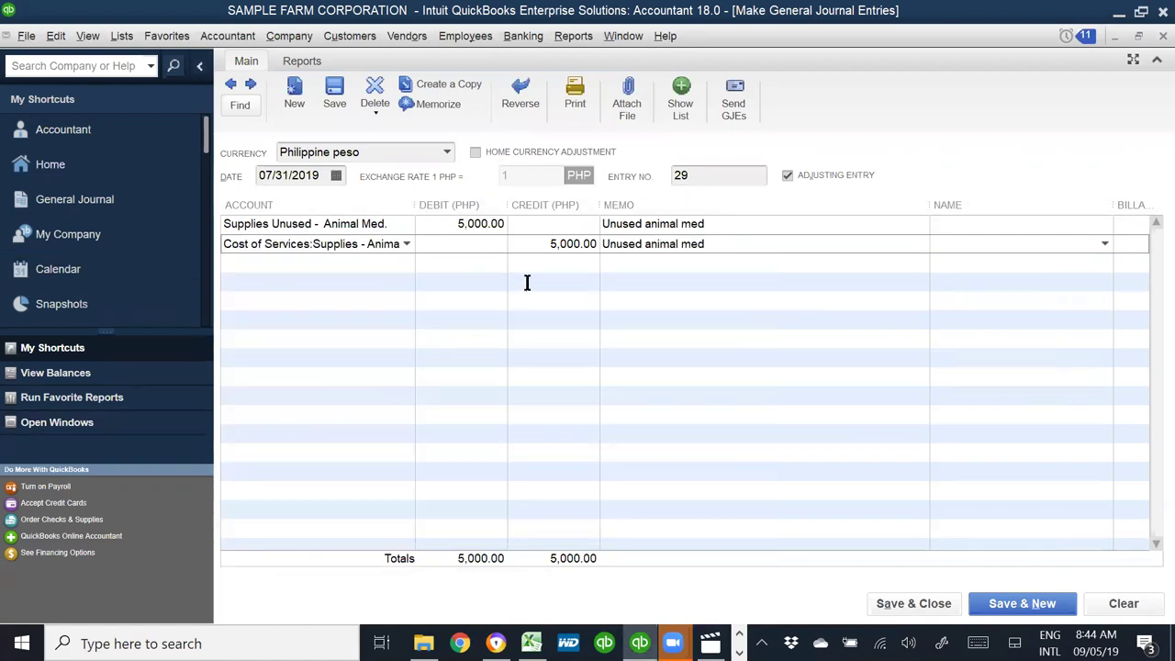
{"action": "key", "text": "Tab"}
{"action": "key", "text": "Tab"}
{"action": "left_click", "coordinate": [934, 611]}
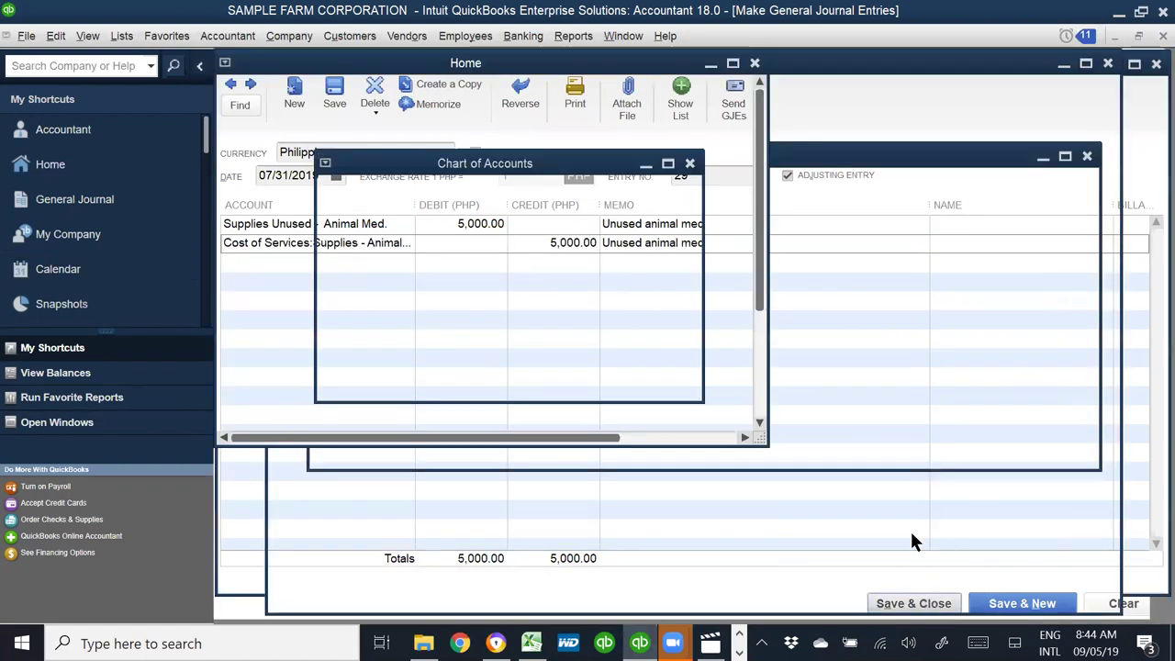
{"action": "scroll", "coordinate": [643, 210], "scroll_direction": "up", "scroll_amount": 1}
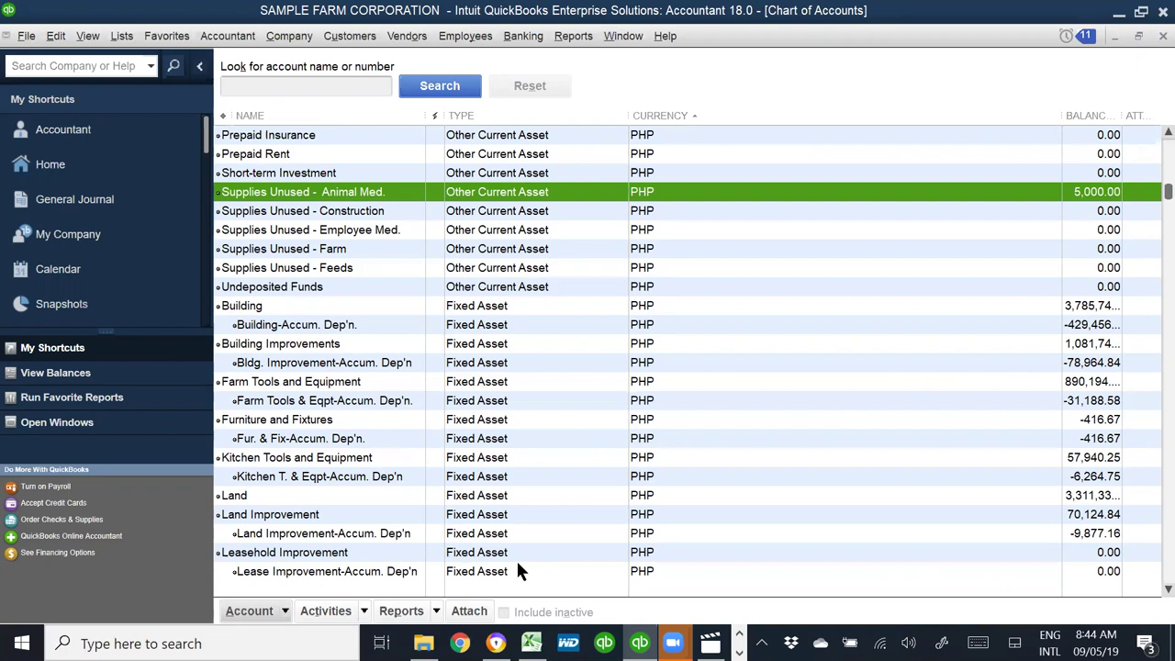
- Switch to the Excel workbook and review transaction 7 on unused feeds in the July transaction sheet
{"action": "key", "text": "alt+Tab"}
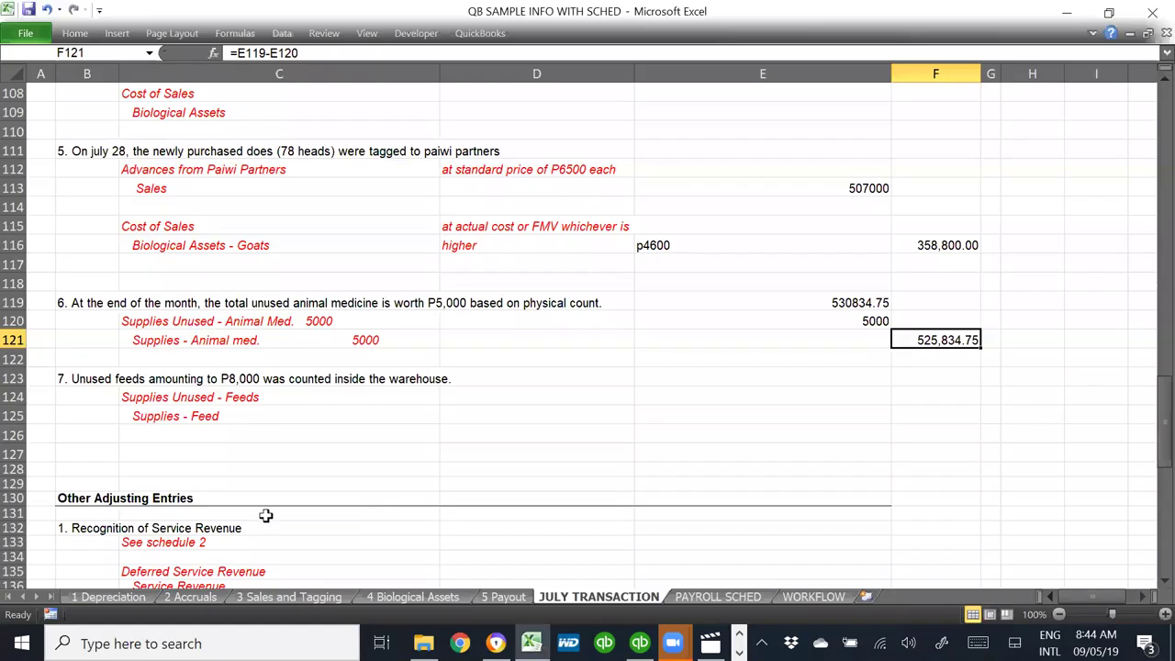
{"action": "left_click", "coordinate": [176, 415]}
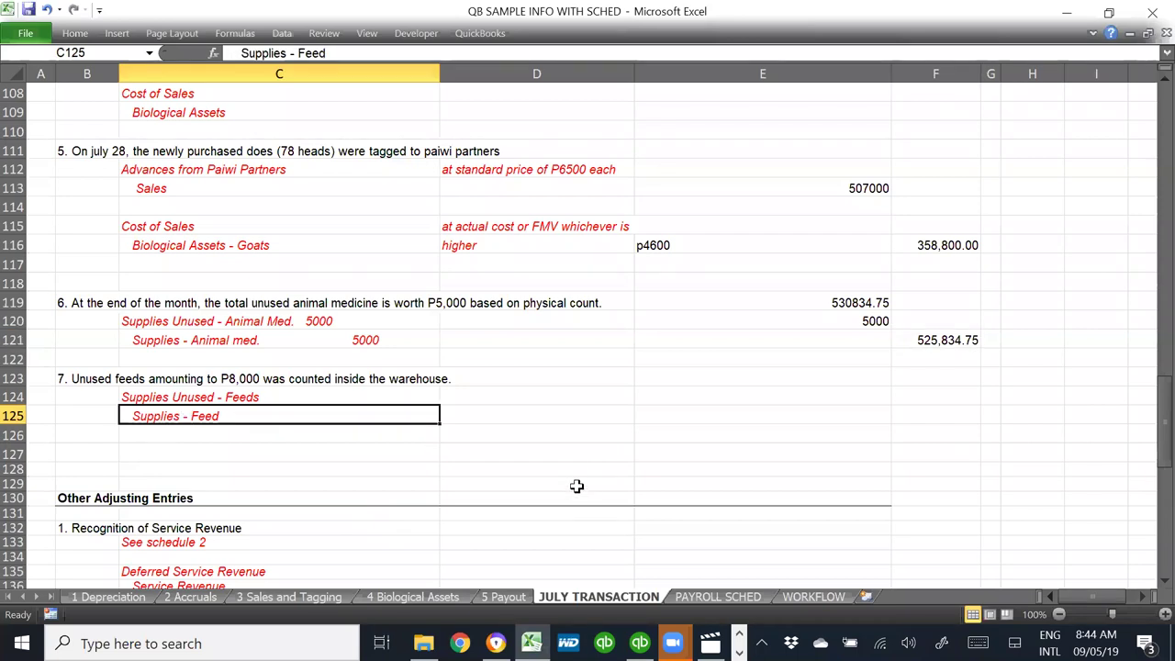
{"action": "left_click", "coordinate": [749, 375]}
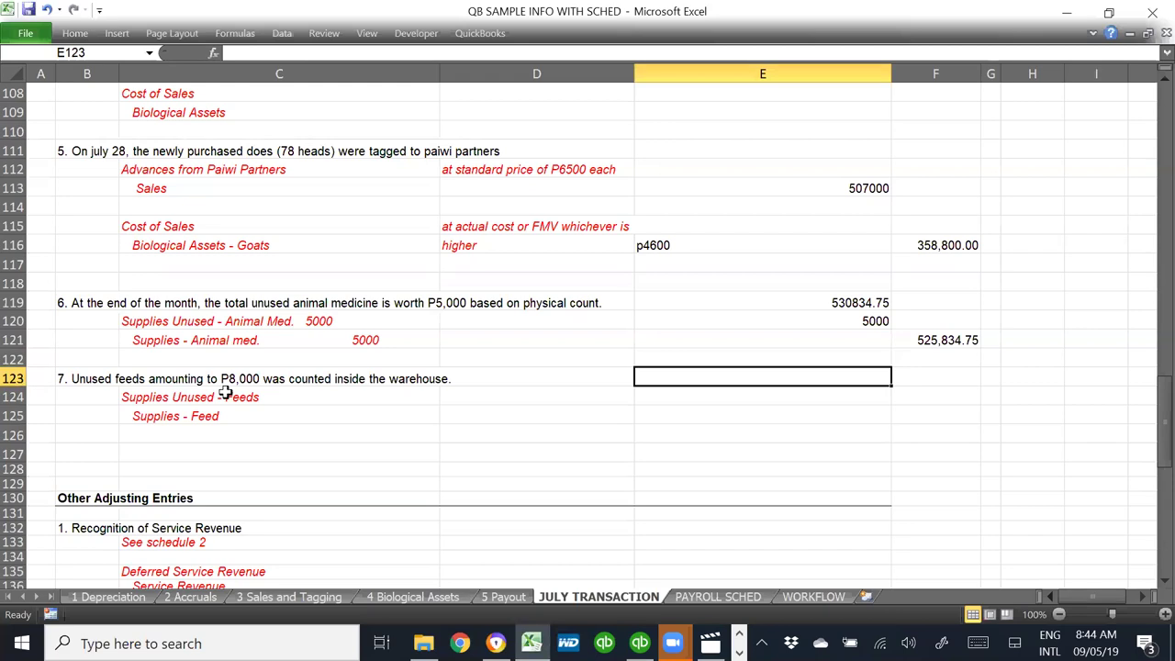
- Switch to QuickBooks and open the QuickReport of the Supplies - Feeds account from the chart of accounts
{"action": "key", "text": "alt+Tab"}
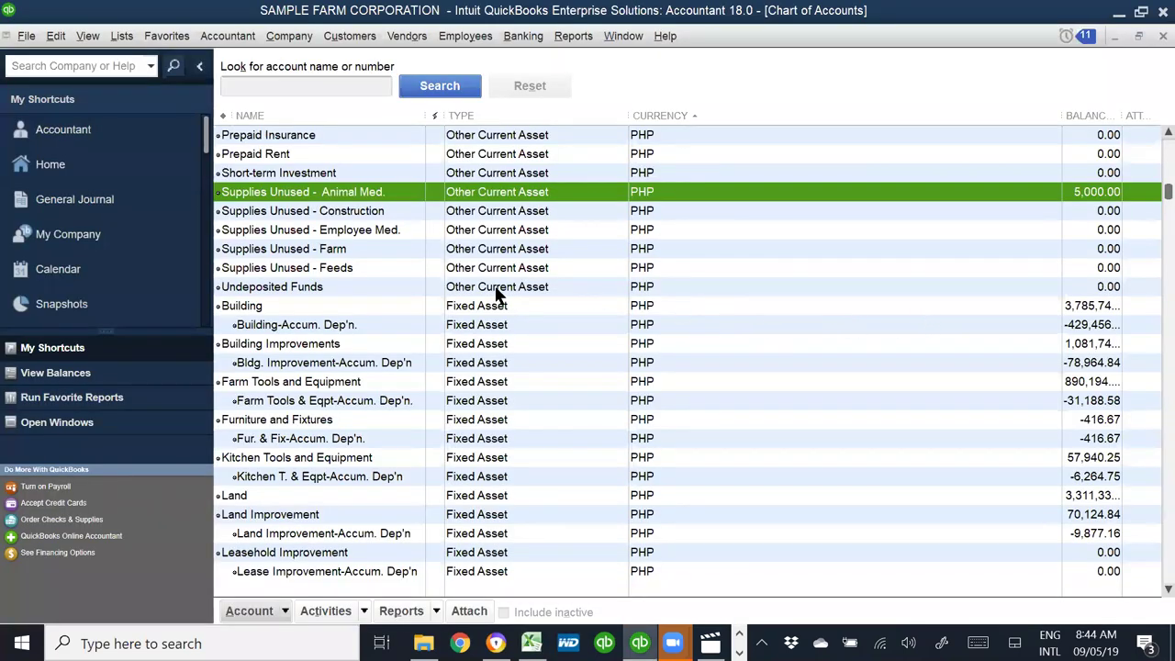
{"action": "left_click", "coordinate": [339, 271]}
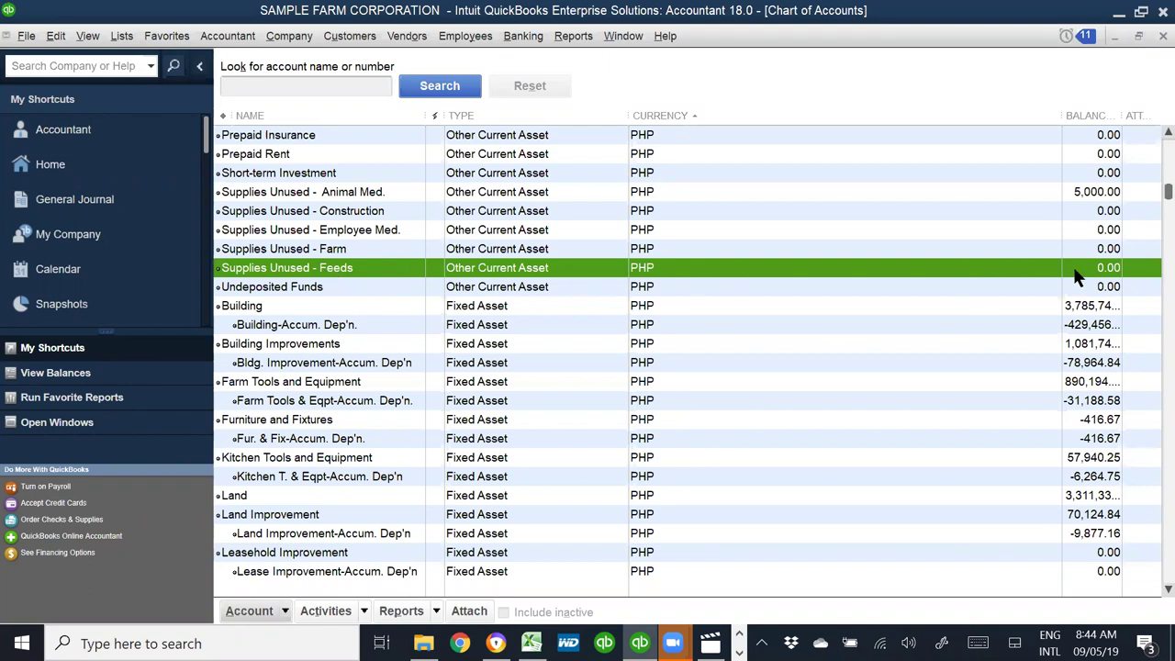
{"action": "left_click_drag", "start_coordinate": [1146, 200], "coordinate": [1146, 484]}
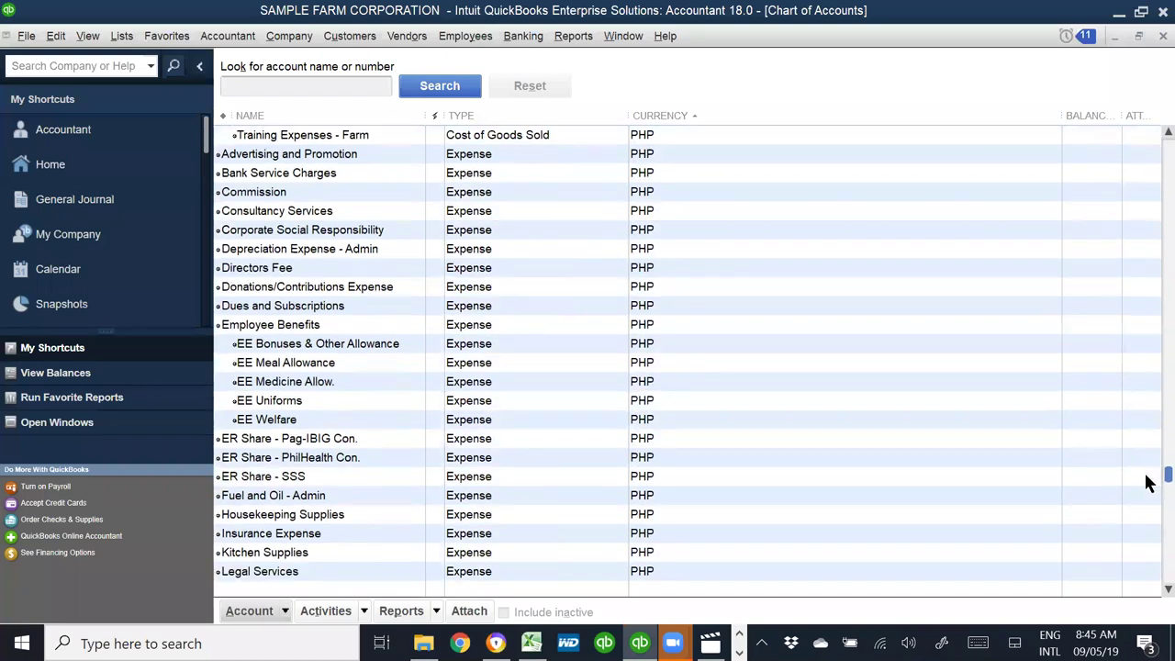
{"action": "scroll", "coordinate": [418, 484], "scroll_direction": "up", "scroll_amount": 4}
{"action": "left_click", "coordinate": [386, 439]}
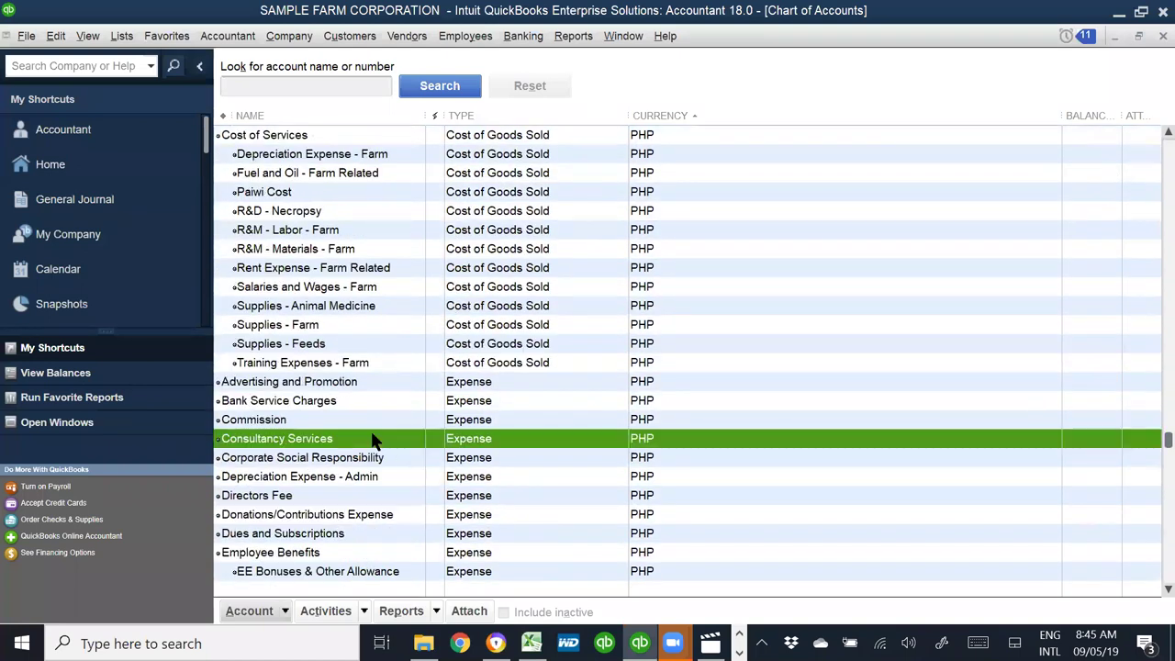
{"action": "left_click", "coordinate": [312, 344]}
{"action": "double_click", "coordinate": [313, 343]}
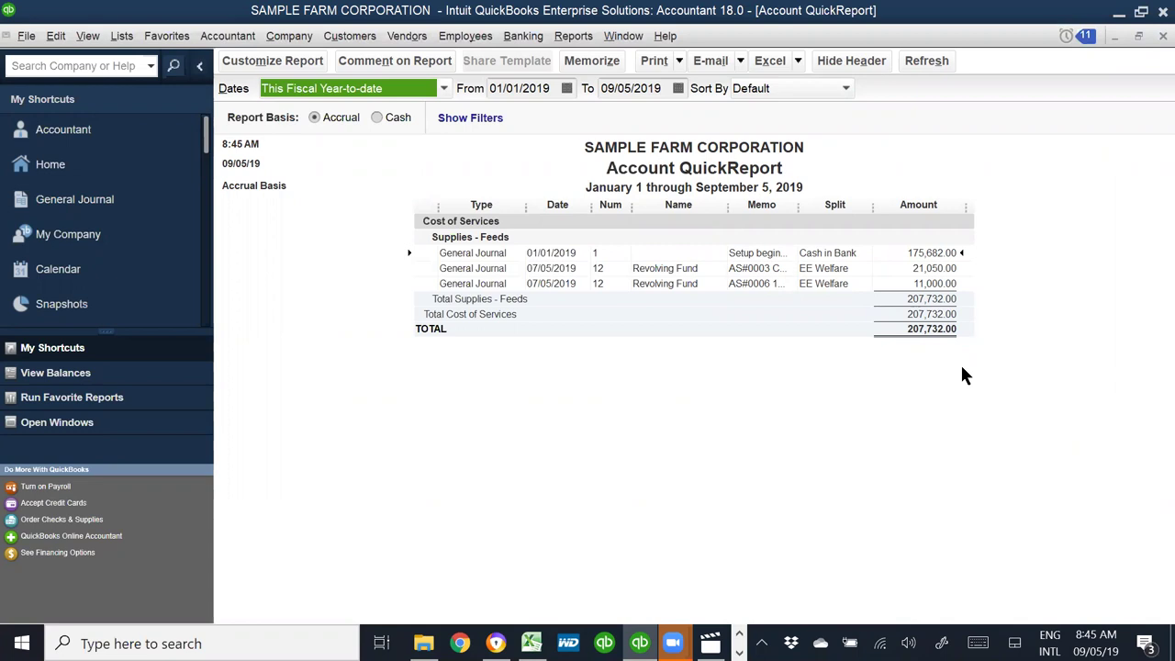
- Switch to the Excel workbook and append the amount 8000 to the Supplies Unused - Feeds line in cell C124
{"action": "key", "text": "alt+Tab"}
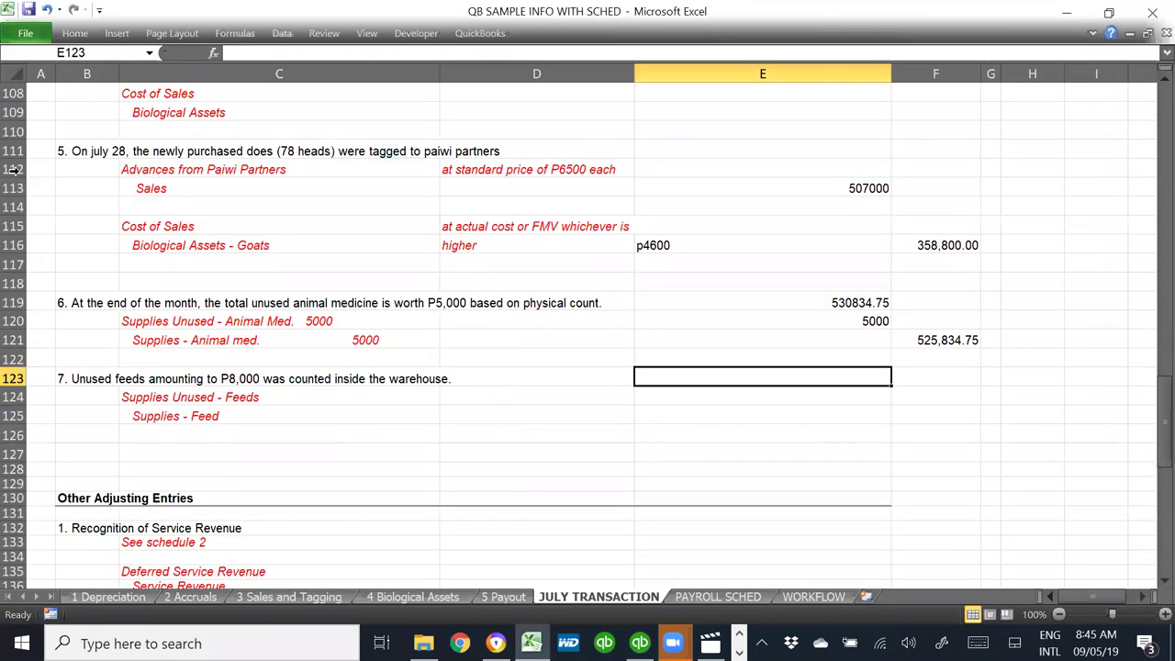
{"action": "left_click", "coordinate": [183, 396]}
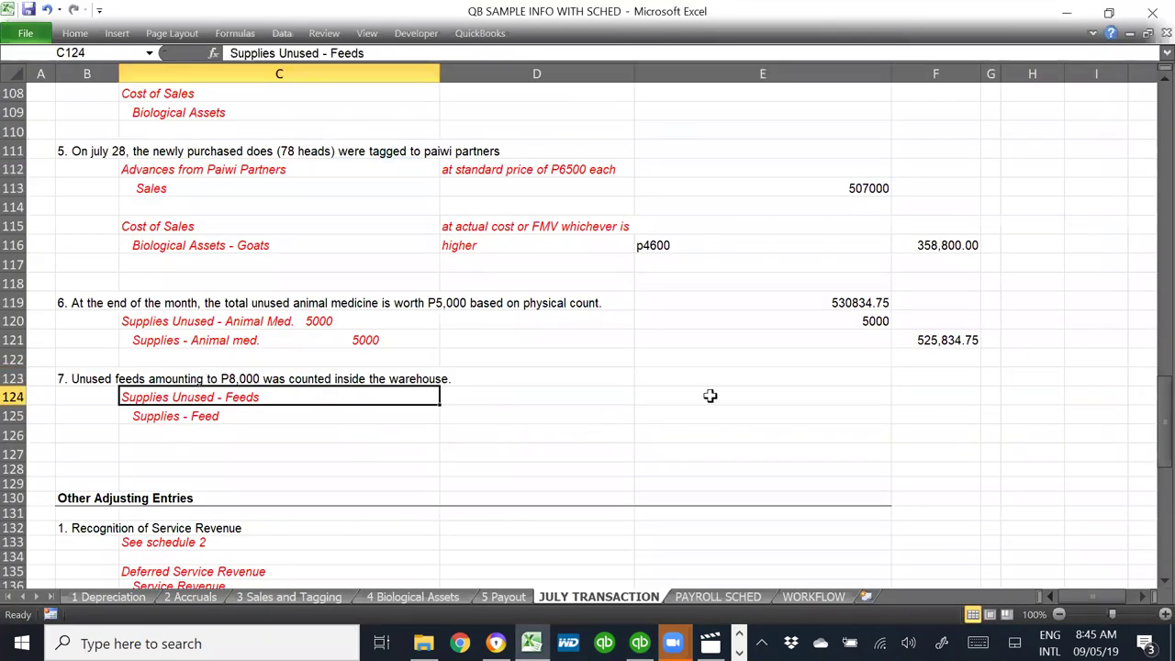
{"action": "key", "text": "F2"}
{"action": "type", "text": "8000"}
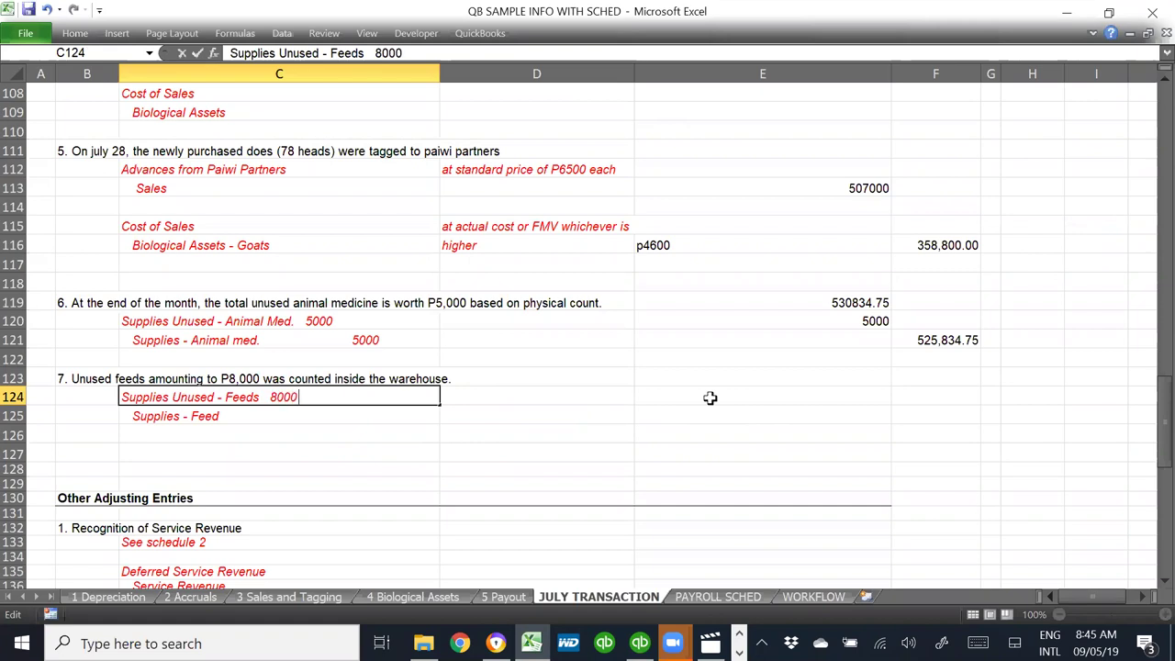
{"action": "key", "text": "Return"}
- Append the amount 8000 to the Supplies - Feed line in cell C125
{"action": "type", "text": "2"}
{"action": "key", "text": "Escape"}
{"action": "key", "text": "F2"}
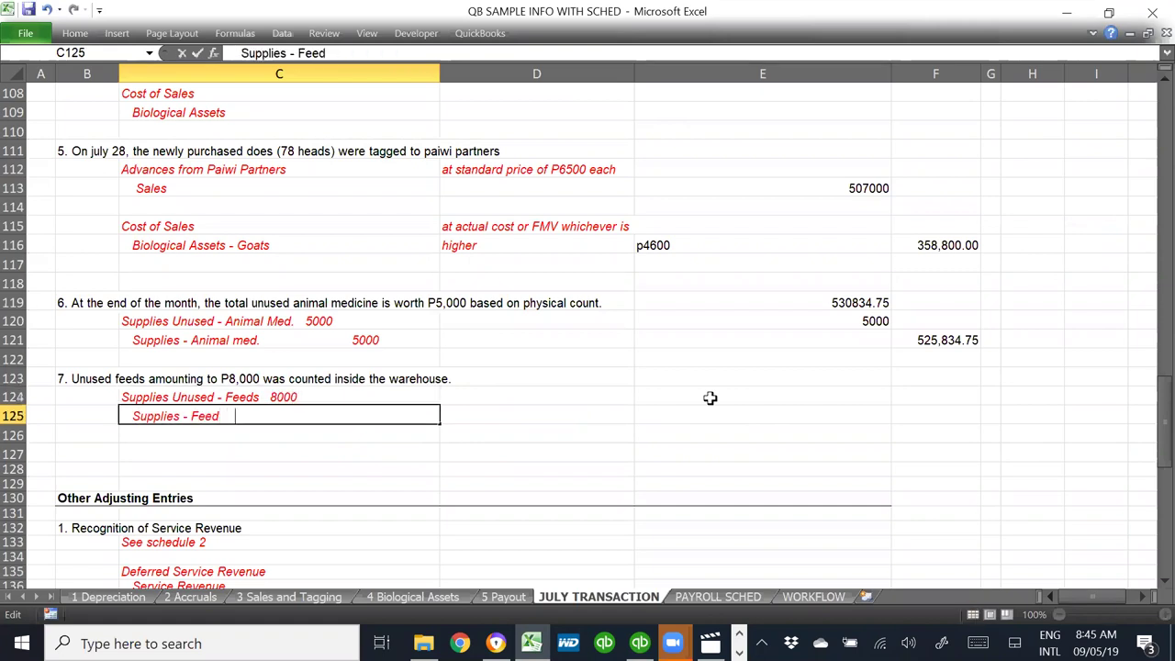
{"action": "type", "text": "800"}
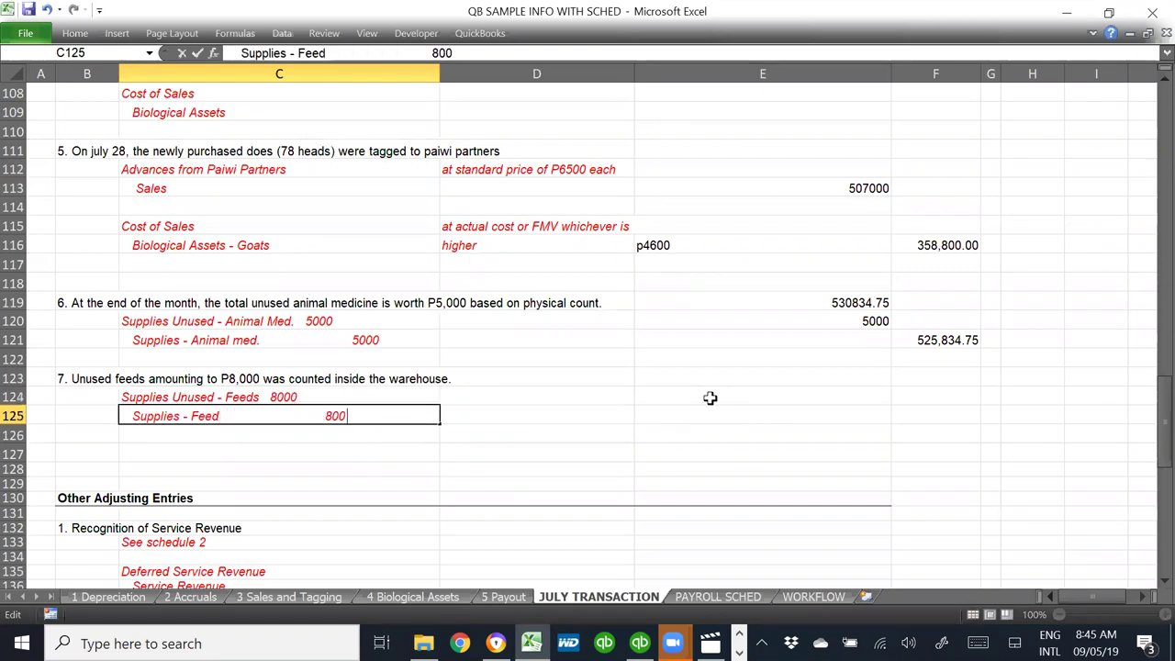
{"action": "type", "text": "0"}
{"action": "key", "text": "Return"}
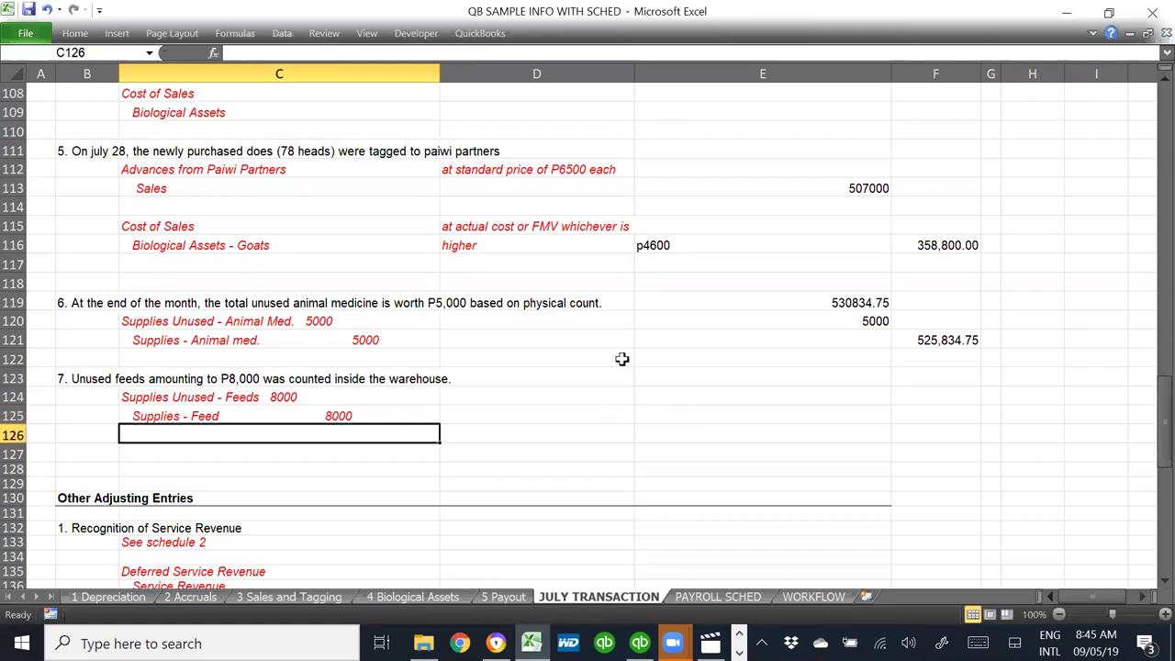
- Switch to QuickBooks, close the QuickReport, and start a general journal entry debiting Supplies Unused - Feeds for 8,000 with memo "Unusued Feeds"
{"action": "key", "text": "alt+Tab"}
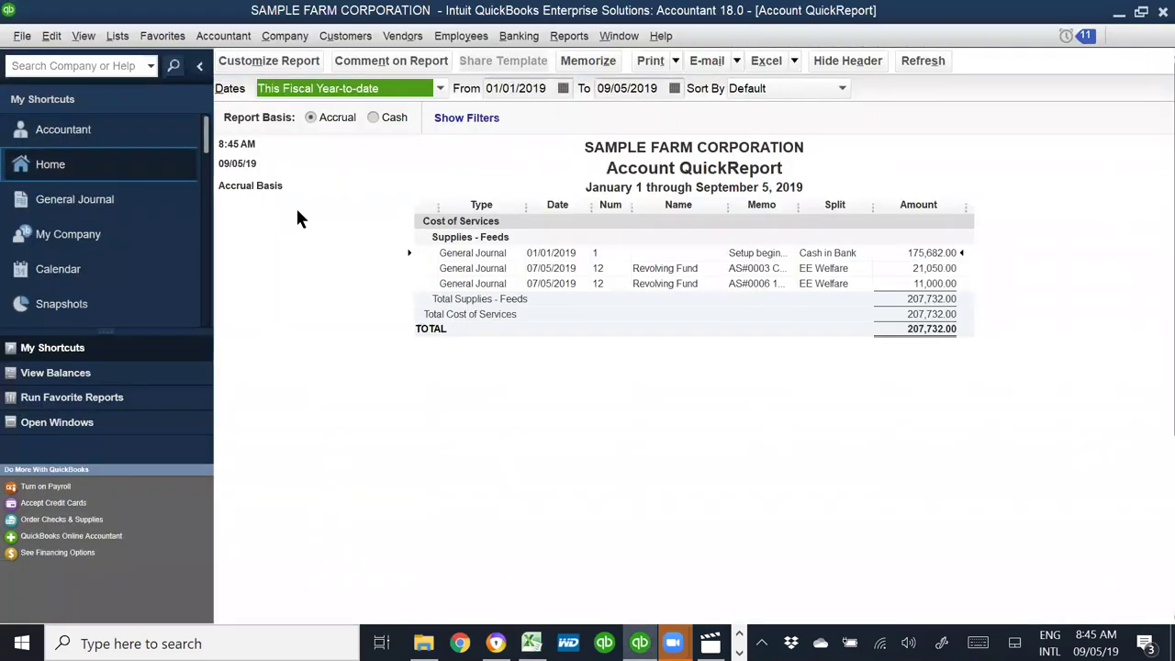
{"action": "key", "text": "Escape"}
{"action": "left_click", "coordinate": [138, 199]}
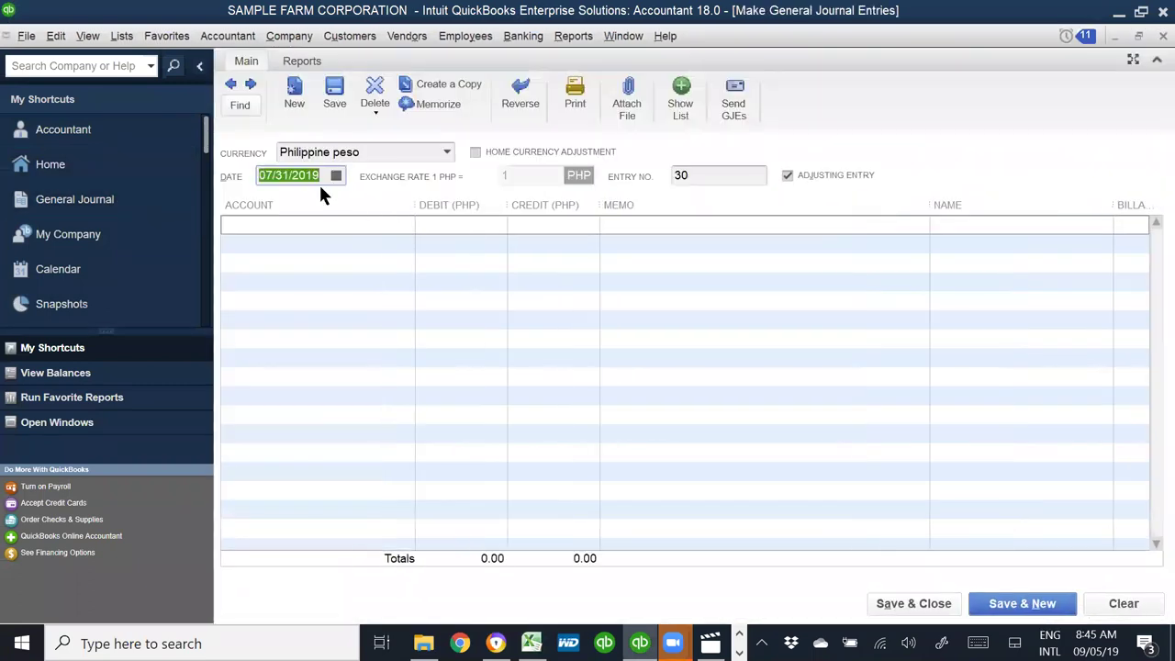
{"action": "left_click", "coordinate": [313, 223]}
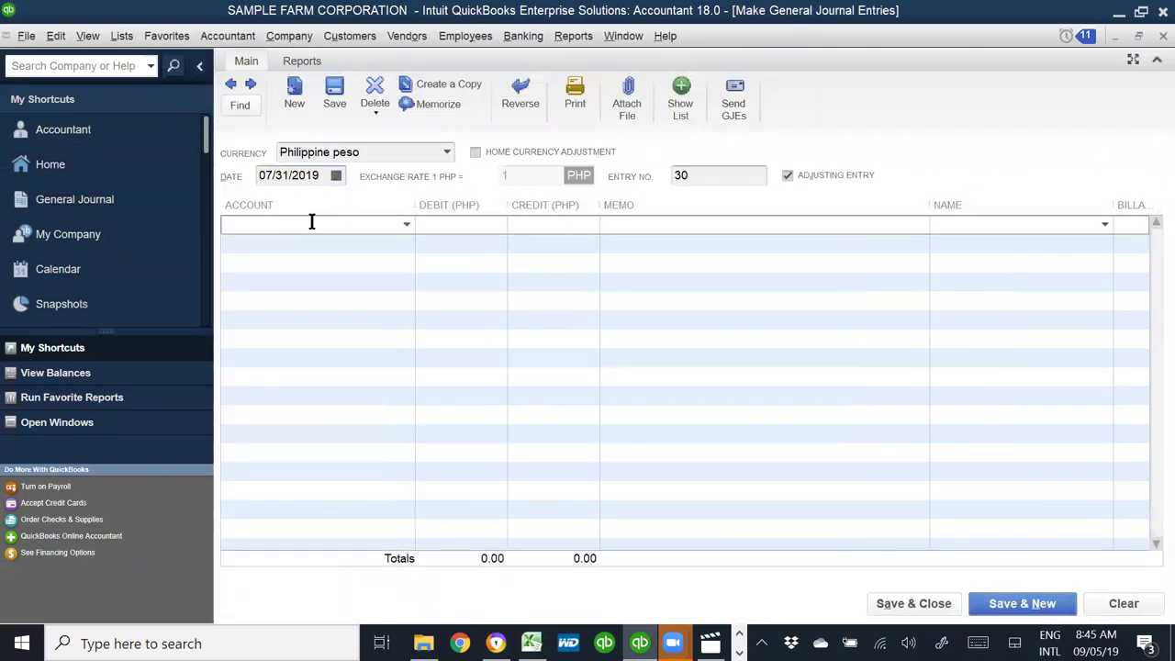
{"action": "type", "text": "supplio"}
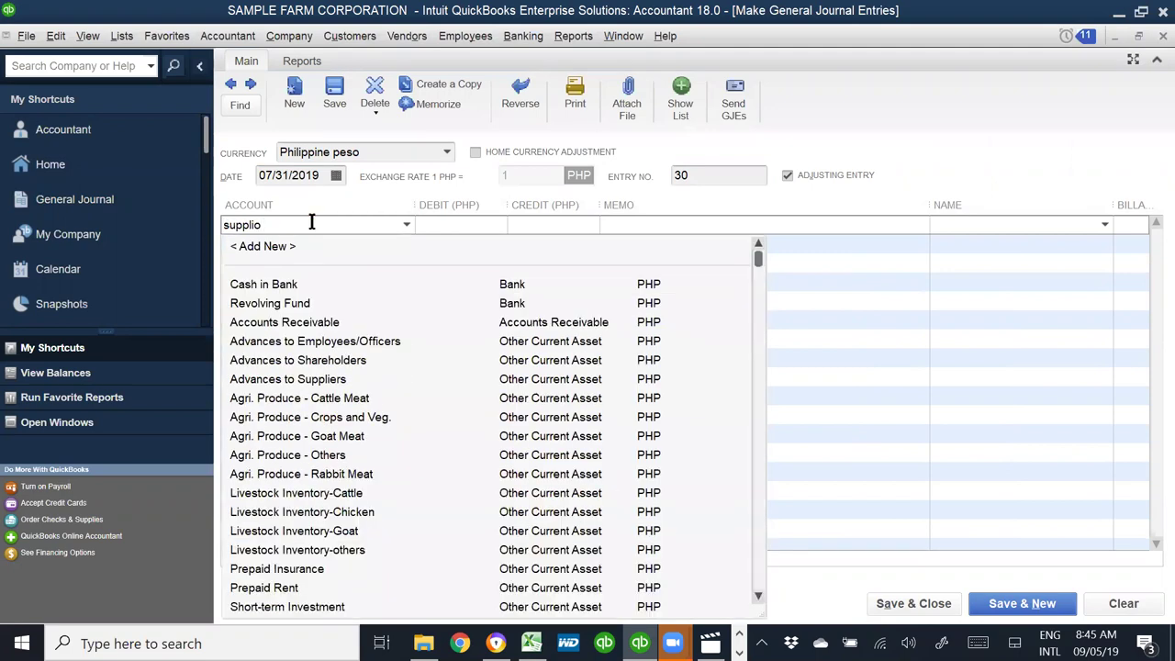
{"action": "key", "text": "BackSpace"}
{"action": "left_click", "coordinate": [354, 379]}
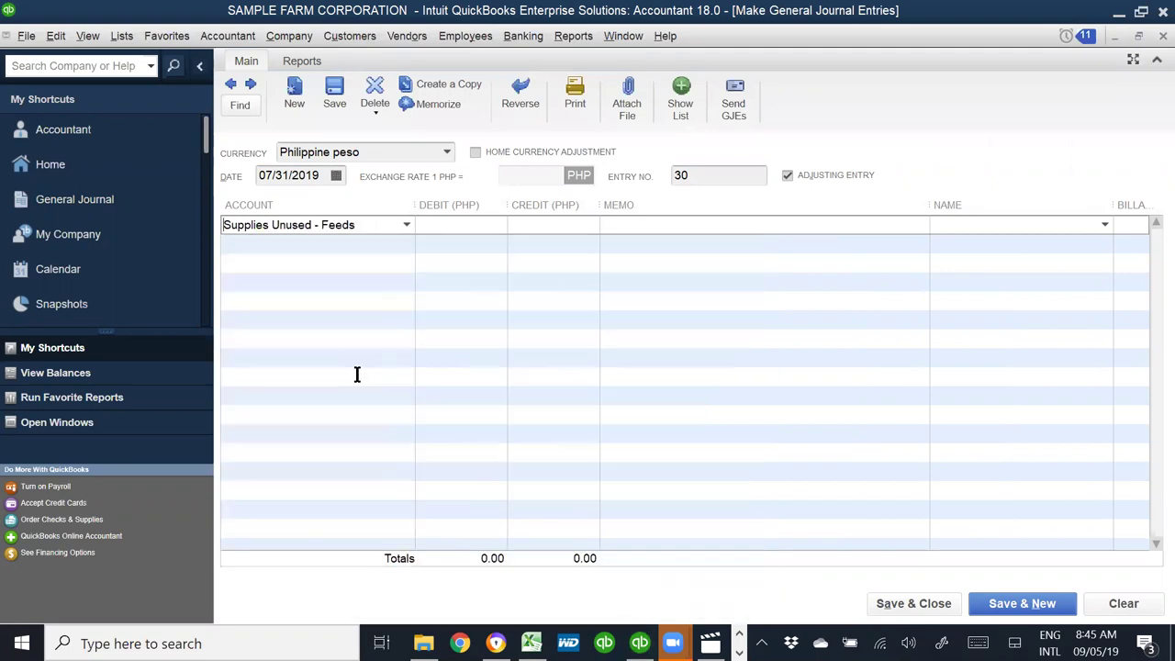
{"action": "type", "text": "8,000"}
{"action": "key", "text": "Tab"}
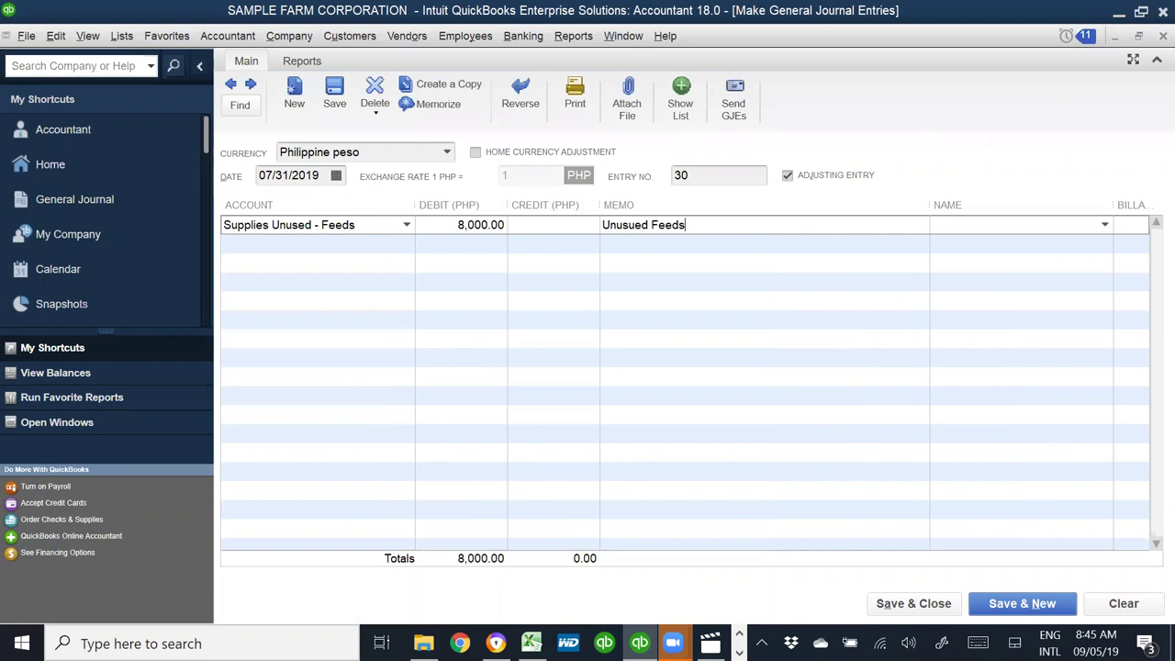
- Credit Supplies - Feeds under Cost of Services for 8,000, and save and close the journal entry
{"action": "key", "text": "Tab"}
{"action": "type", "text": "Supp"}
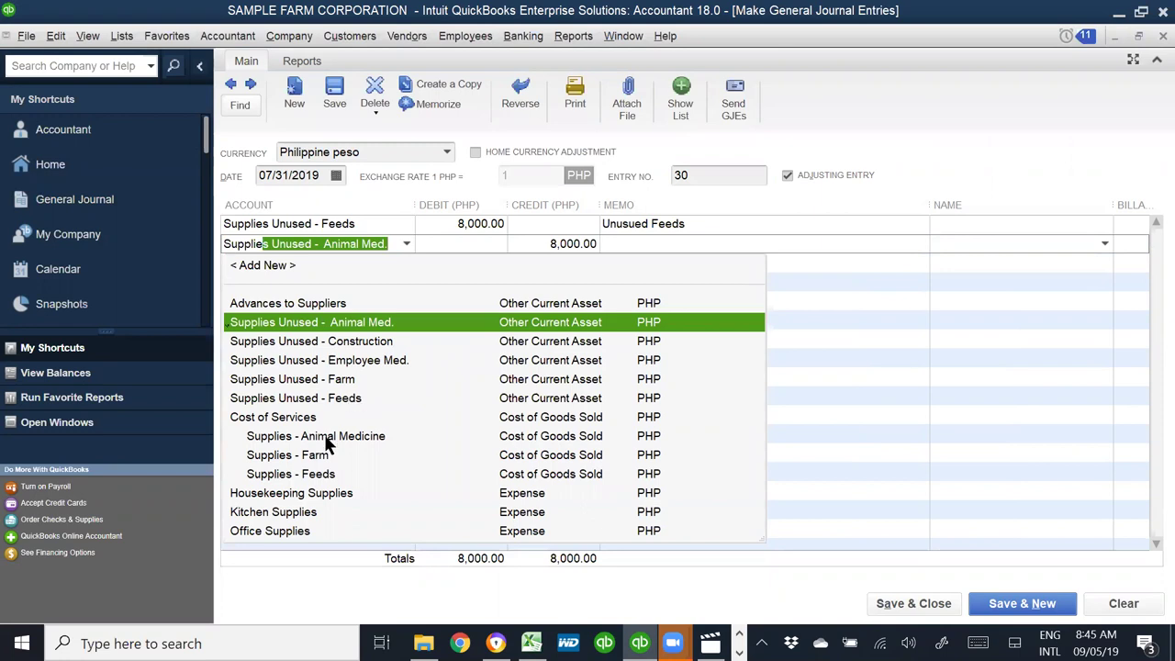
{"action": "left_click", "coordinate": [317, 476]}
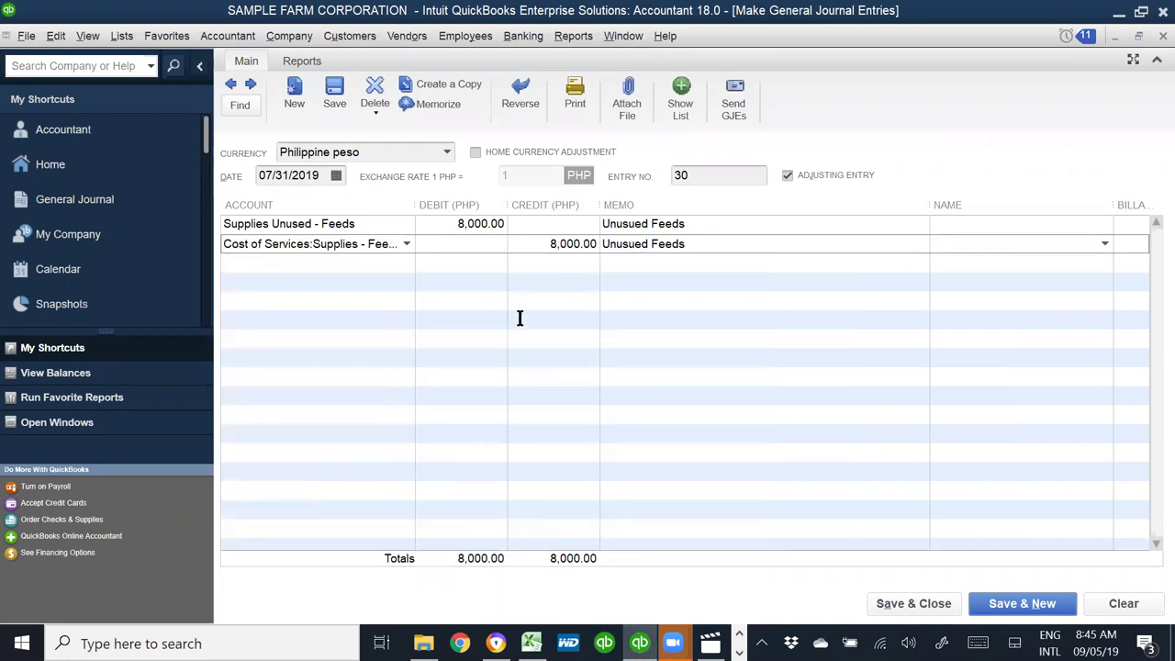
{"action": "left_click", "coordinate": [894, 599]}
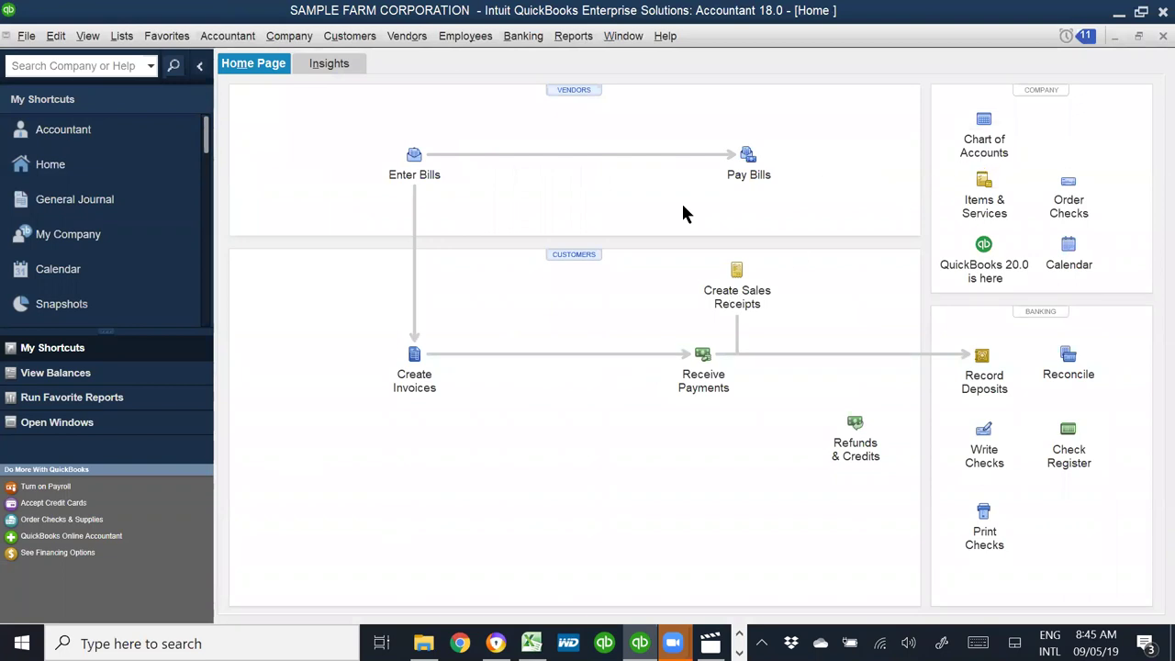
- Switch to the Excel workbook and review the Signed Paiwi Partners collections and the Case 1 and Case 2 entries in the July transaction sheet
{"action": "key", "text": "alt+Tab"}
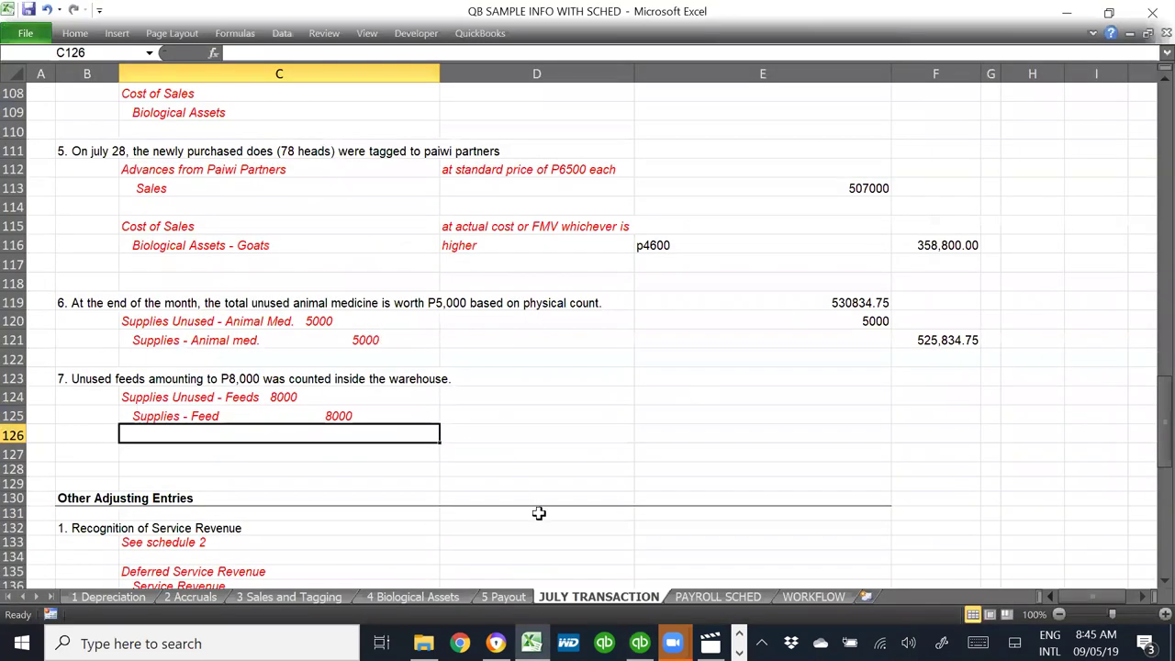
{"action": "scroll", "coordinate": [537, 511], "scroll_direction": "down", "scroll_amount": 4}
{"action": "scroll", "coordinate": [537, 511], "scroll_direction": "up", "scroll_amount": 2}
{"action": "scroll", "coordinate": [537, 510], "scroll_direction": "up", "scroll_amount": 4}
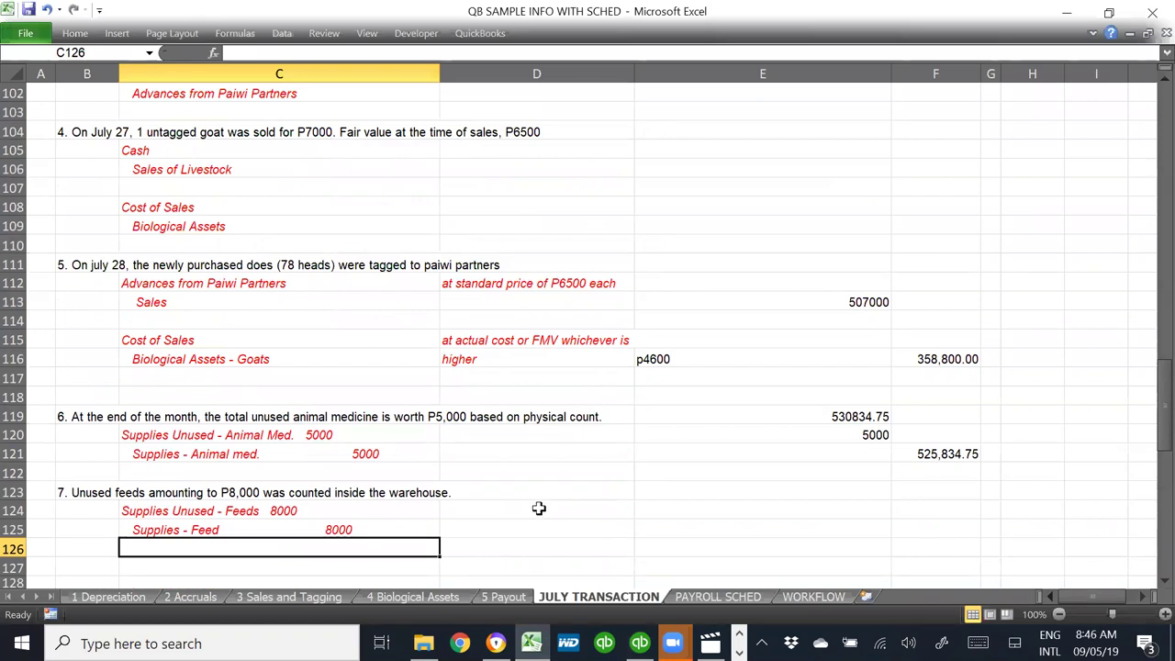
{"action": "scroll", "coordinate": [539, 508], "scroll_direction": "up", "scroll_amount": 18}
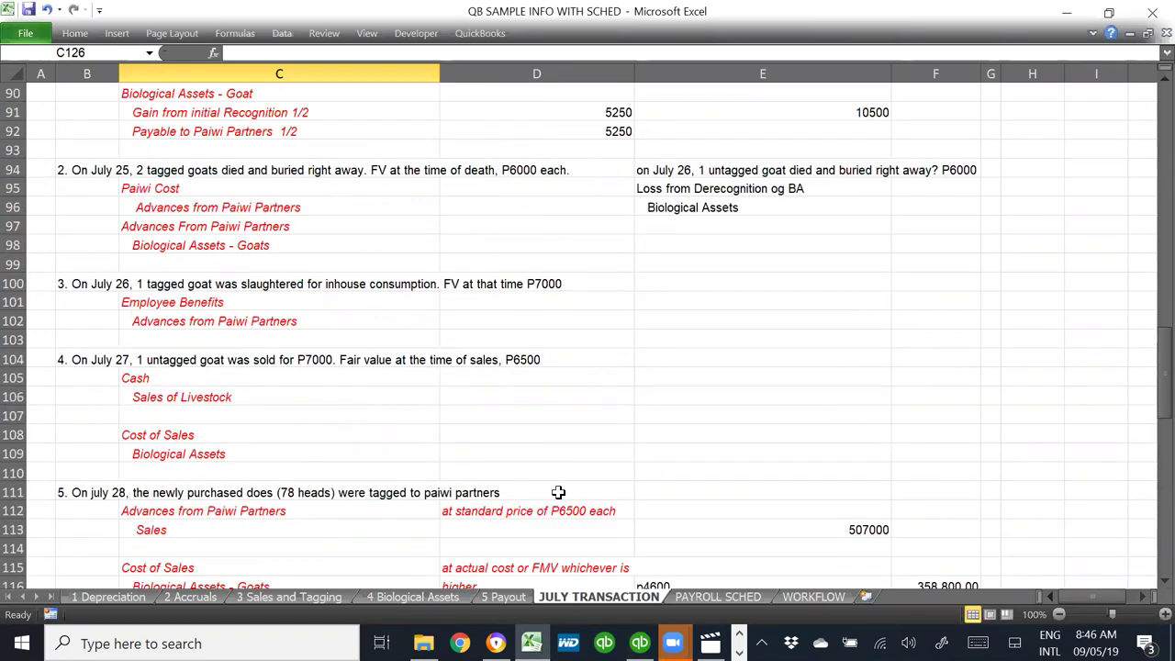
{"action": "scroll", "coordinate": [591, 508], "scroll_direction": "up", "scroll_amount": 16}
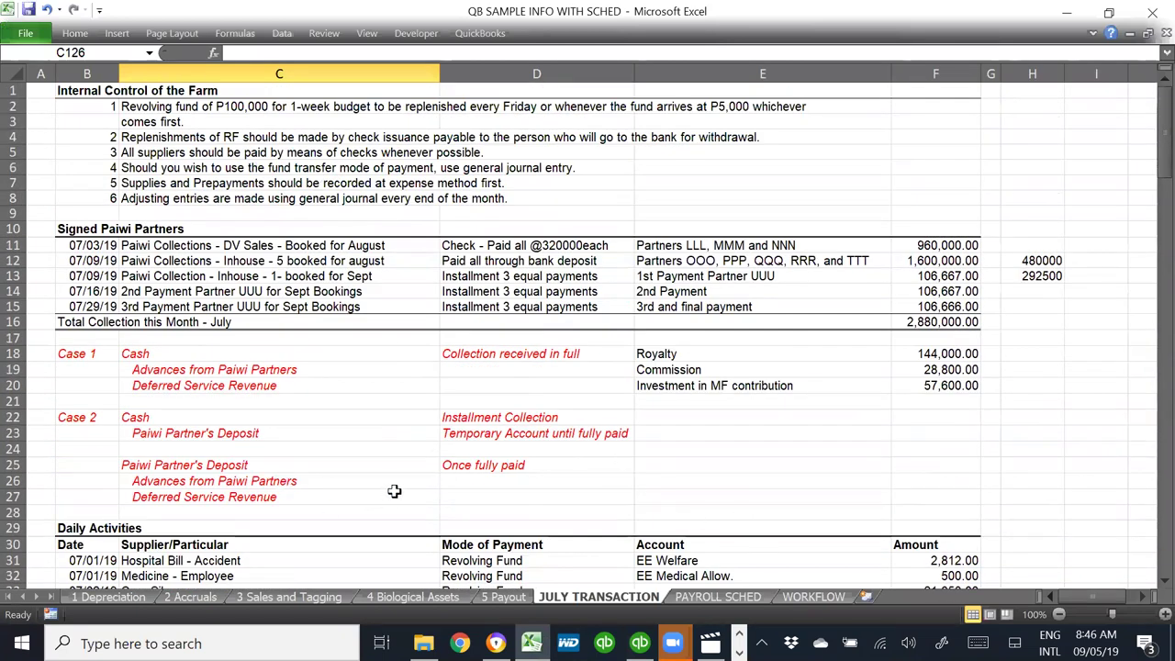
{"action": "scroll", "coordinate": [395, 491], "scroll_direction": "down", "scroll_amount": 2}
{"action": "left_click", "coordinate": [163, 168]}
{"action": "left_click_drag", "start_coordinate": [162, 168], "coordinate": [773, 217]}
{"action": "left_click", "coordinate": [445, 260]}
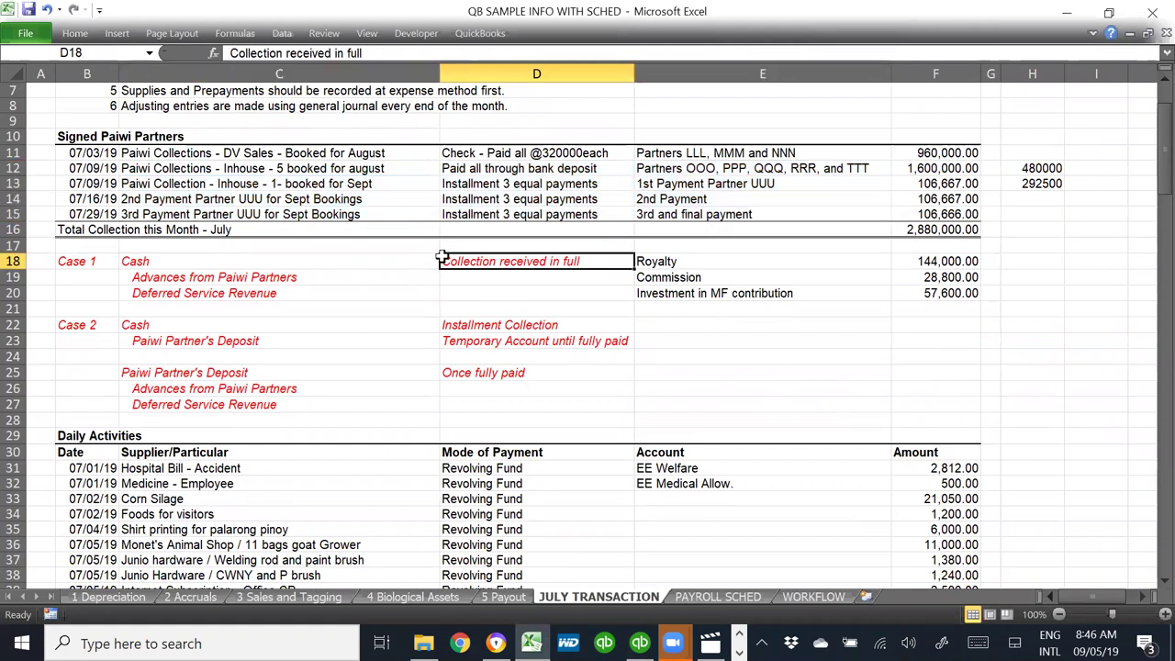
{"action": "left_click", "coordinate": [472, 331]}
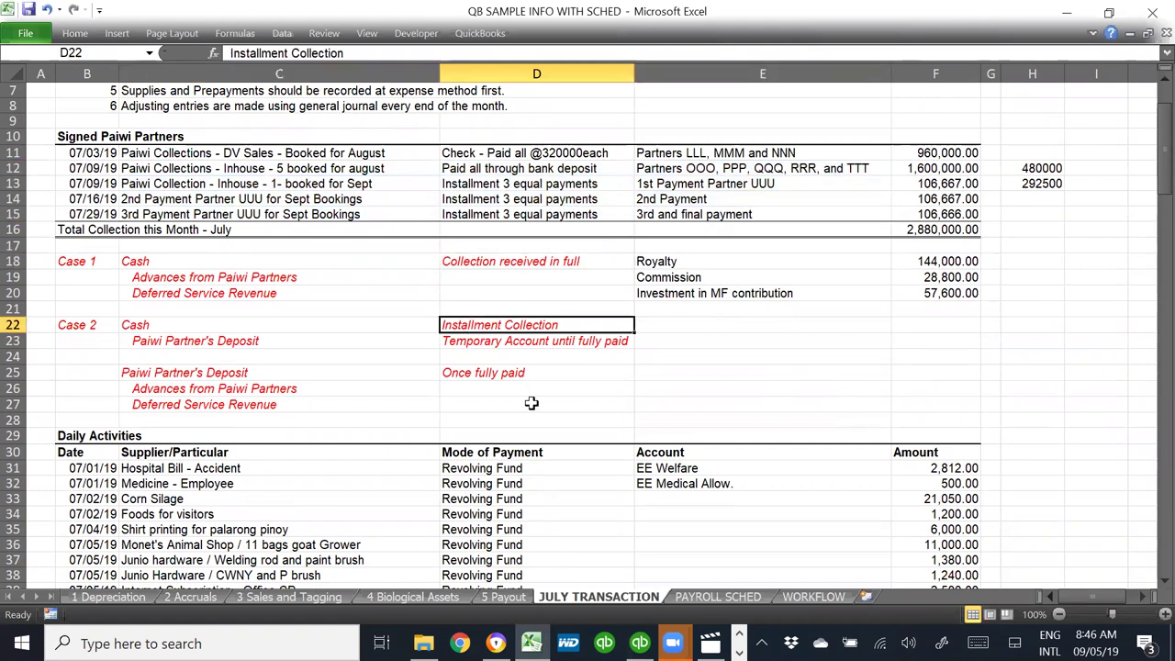
- Review the Daily Activities table and the Other Disbursement entries in the July transaction sheet
{"action": "scroll", "coordinate": [531, 403], "scroll_direction": "down", "scroll_amount": 4}
{"action": "scroll", "coordinate": [531, 404], "scroll_direction": "down", "scroll_amount": 1}
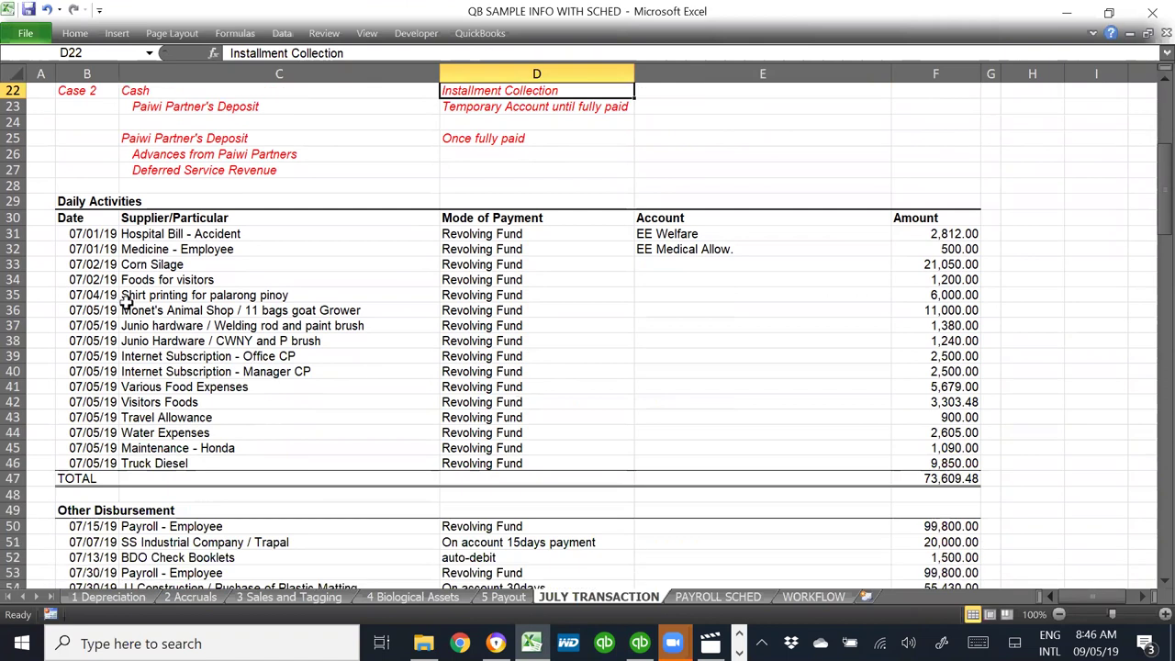
{"action": "left_click", "coordinate": [74, 200]}
{"action": "left_click_drag", "start_coordinate": [74, 200], "coordinate": [901, 478]}
{"action": "scroll", "coordinate": [895, 473], "scroll_direction": "down", "scroll_amount": 3}
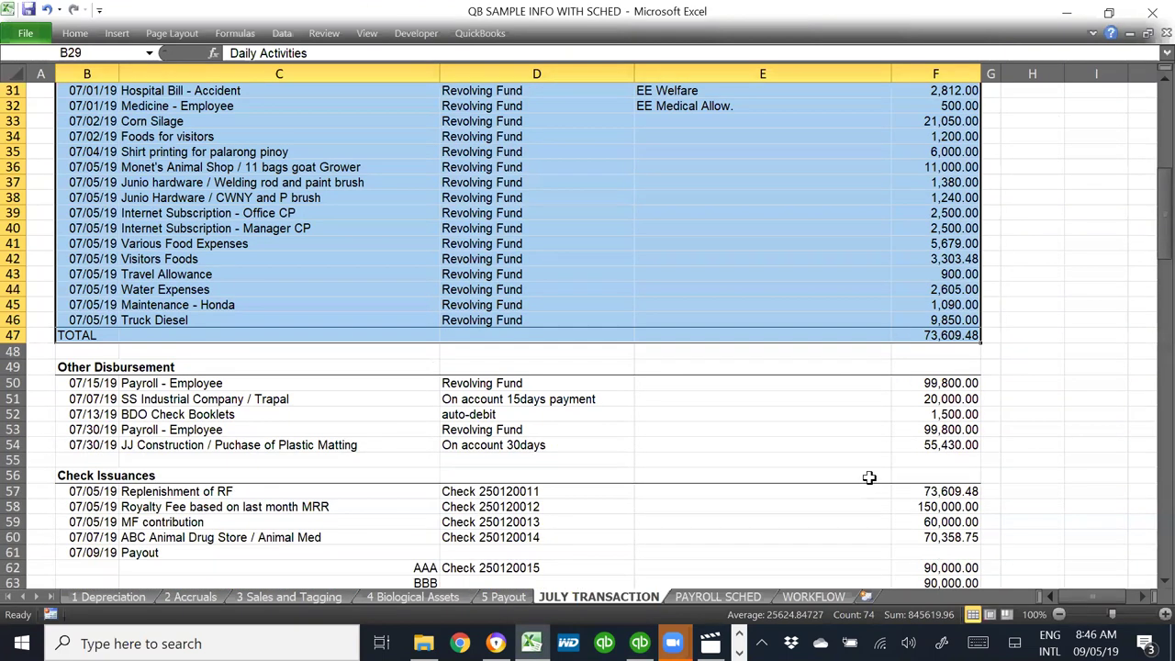
{"action": "scroll", "coordinate": [804, 473], "scroll_direction": "down", "scroll_amount": 2}
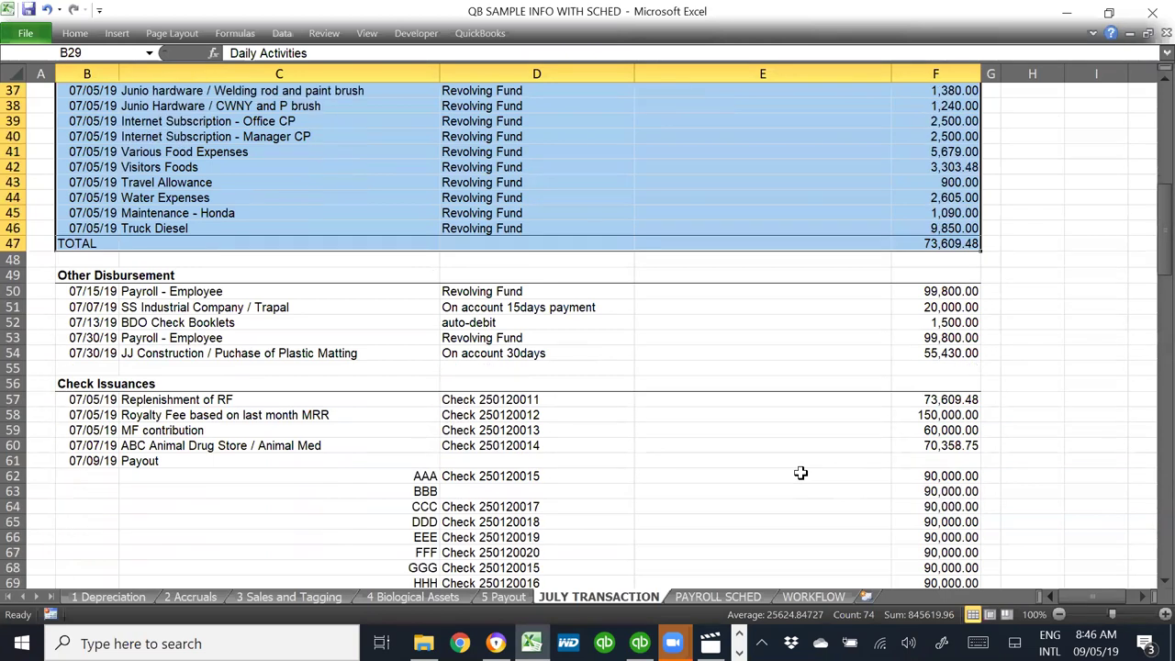
{"action": "left_click_drag", "start_coordinate": [69, 307], "coordinate": [860, 375]}
{"action": "left_click", "coordinate": [156, 289]}
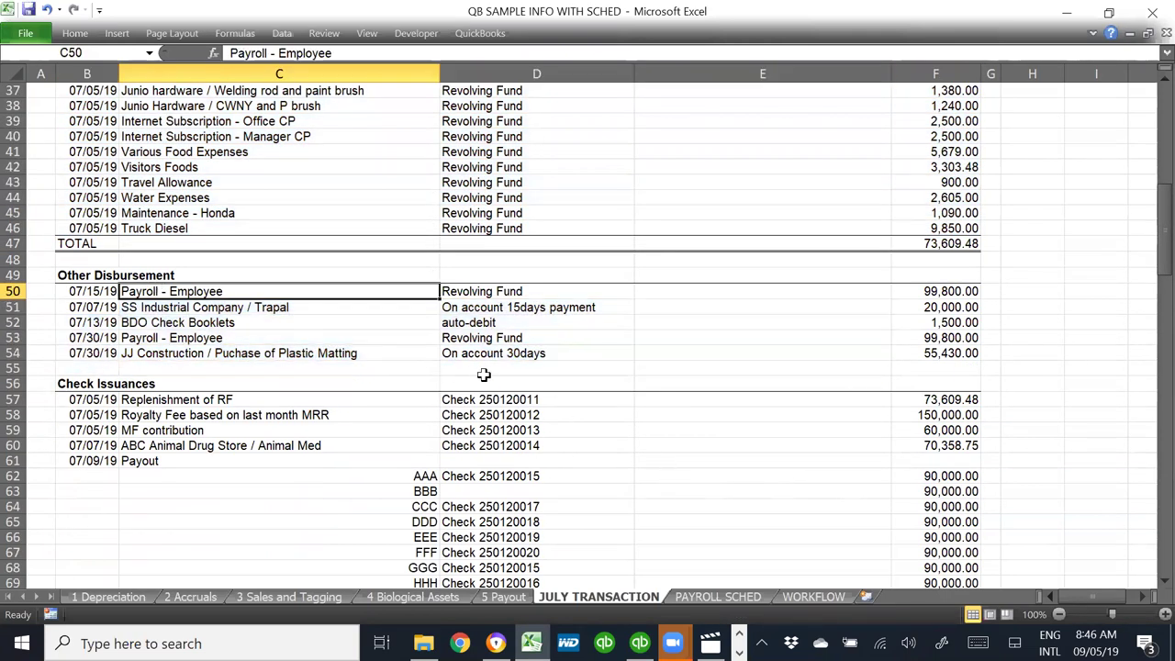
{"action": "left_click", "coordinate": [629, 496]}
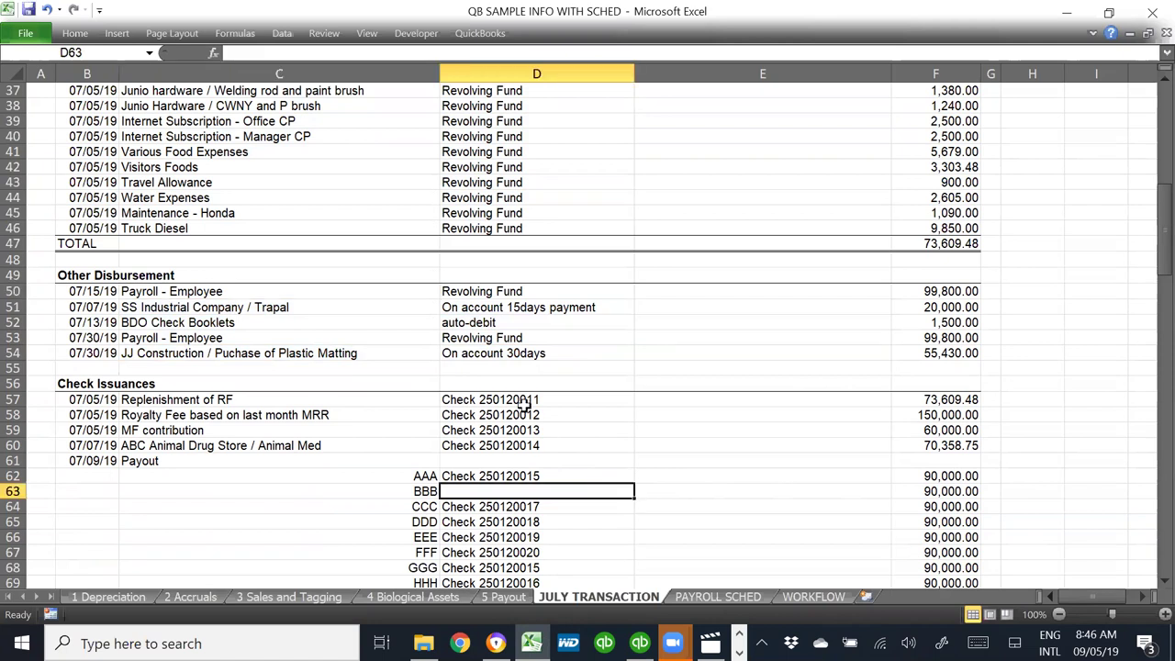
{"action": "left_click", "coordinate": [481, 358]}
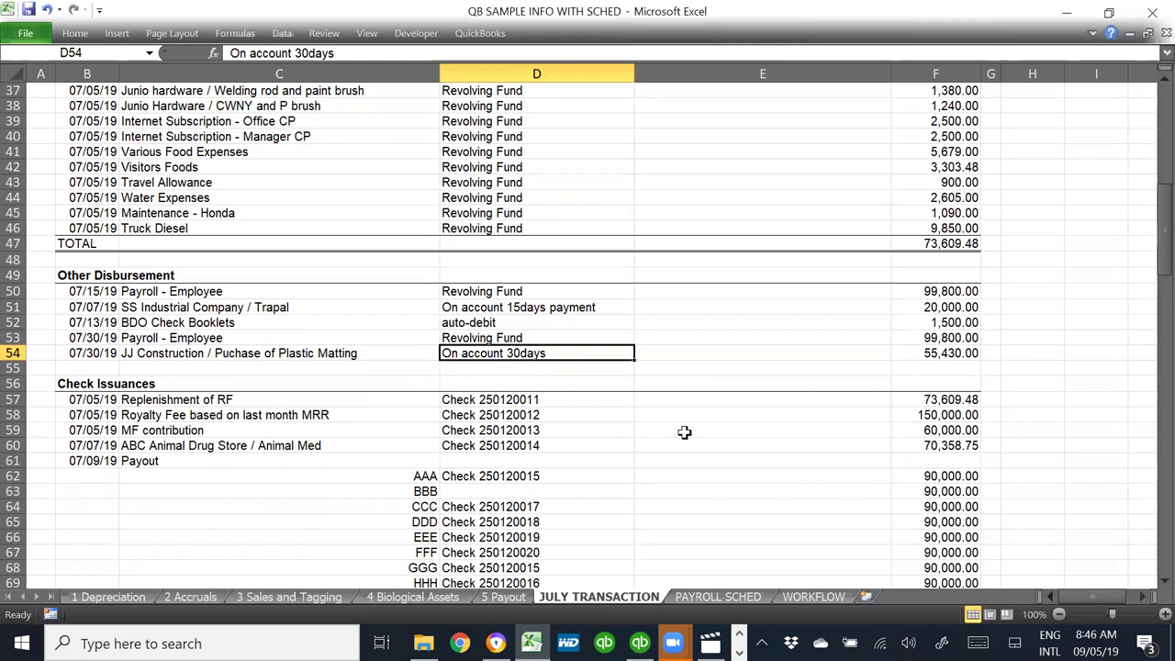
- Look through the Check Issuances list and examine the Other Adjusting Entries items from Recognition of Service Revenue onward
{"action": "scroll", "coordinate": [602, 489], "scroll_direction": "down", "scroll_amount": 6}
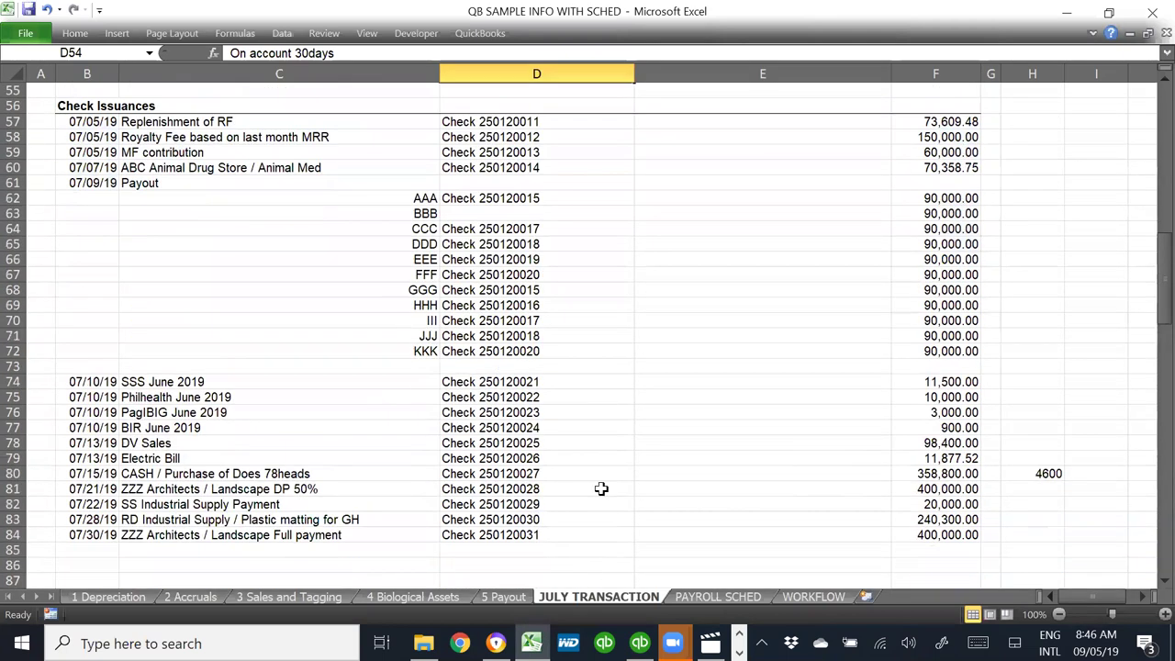
{"action": "scroll", "coordinate": [601, 487], "scroll_direction": "down", "scroll_amount": 6}
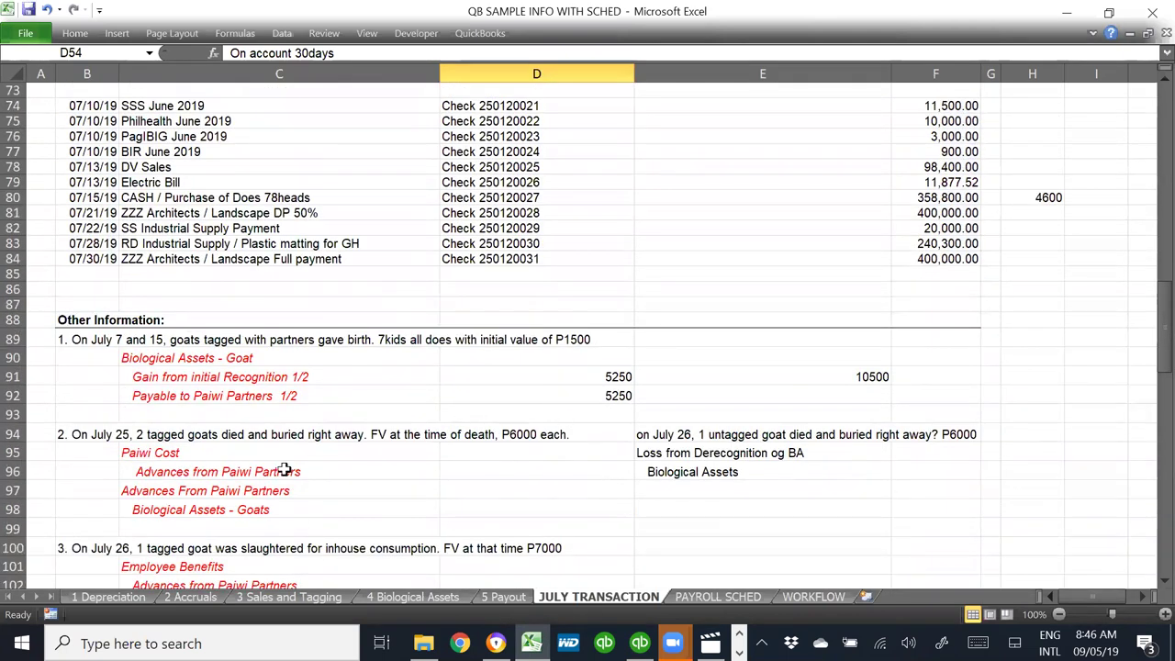
{"action": "scroll", "coordinate": [374, 447], "scroll_direction": "down", "scroll_amount": 4}
{"action": "scroll", "coordinate": [374, 447], "scroll_direction": "down", "scroll_amount": 14}
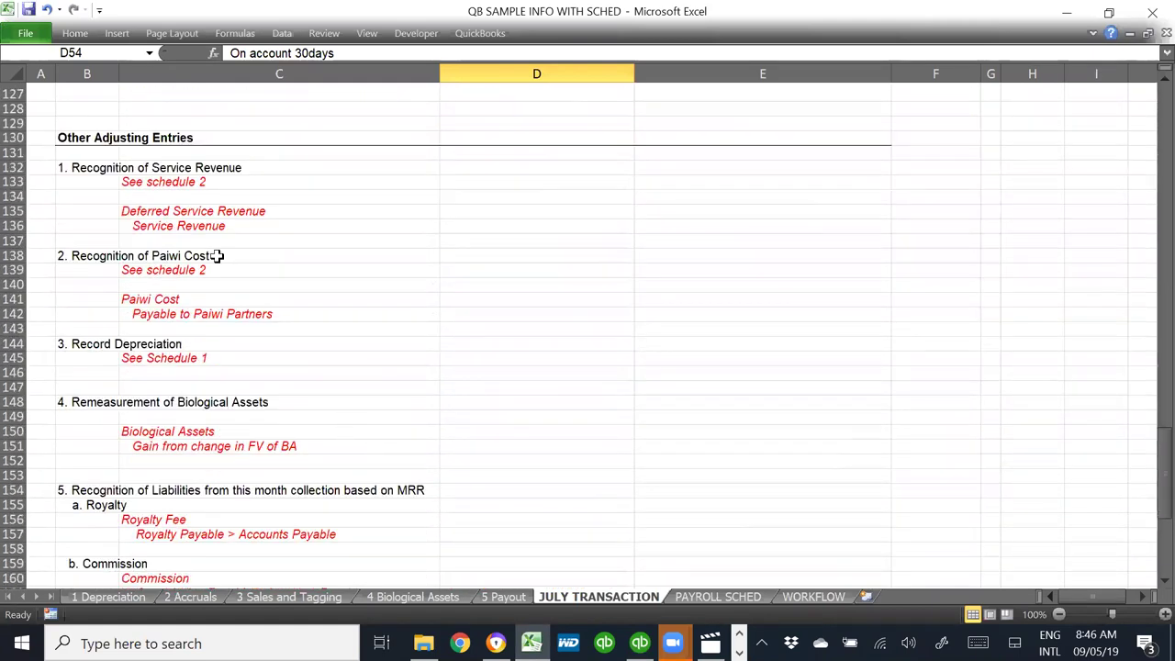
{"action": "left_click_drag", "start_coordinate": [64, 168], "coordinate": [265, 491]}
- Review the numbered transactions and their journal entries under Other Information, from the goat births through the unused feeds
{"action": "scroll", "coordinate": [569, 494], "scroll_direction": "up", "scroll_amount": 16}
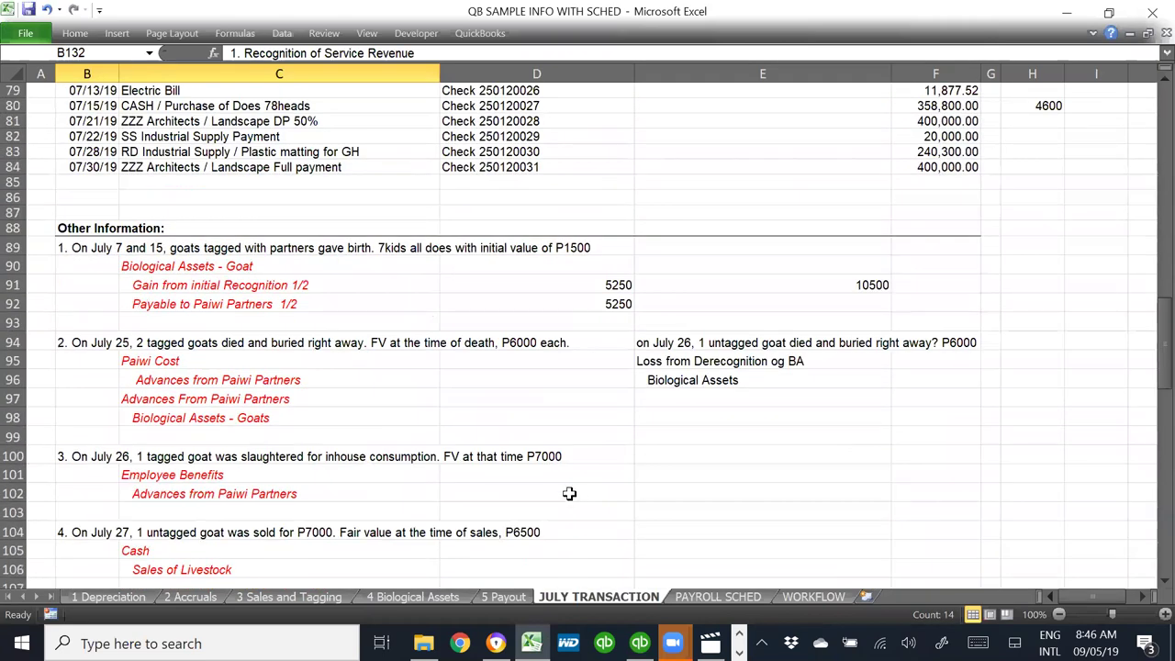
{"action": "left_click", "coordinate": [235, 340]}
{"action": "scroll", "coordinate": [839, 575], "scroll_direction": "down", "scroll_amount": 1}
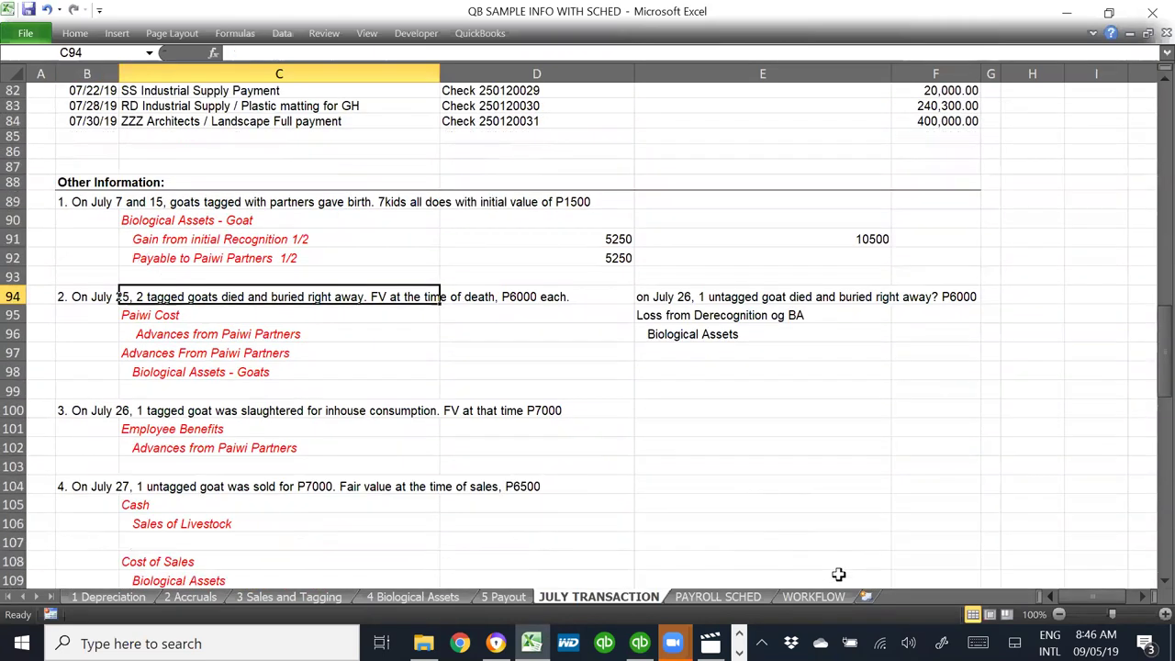
{"action": "scroll", "coordinate": [838, 575], "scroll_direction": "down", "scroll_amount": 1}
{"action": "left_click", "coordinate": [390, 342]}
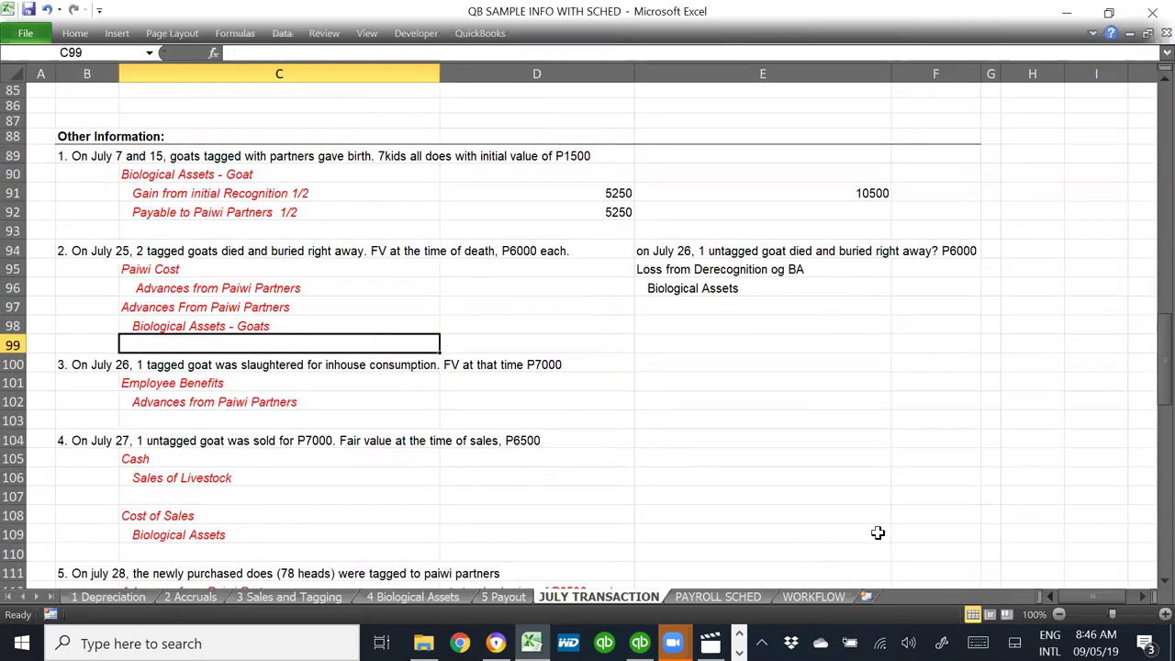
{"action": "scroll", "coordinate": [548, 493], "scroll_direction": "down", "scroll_amount": 2}
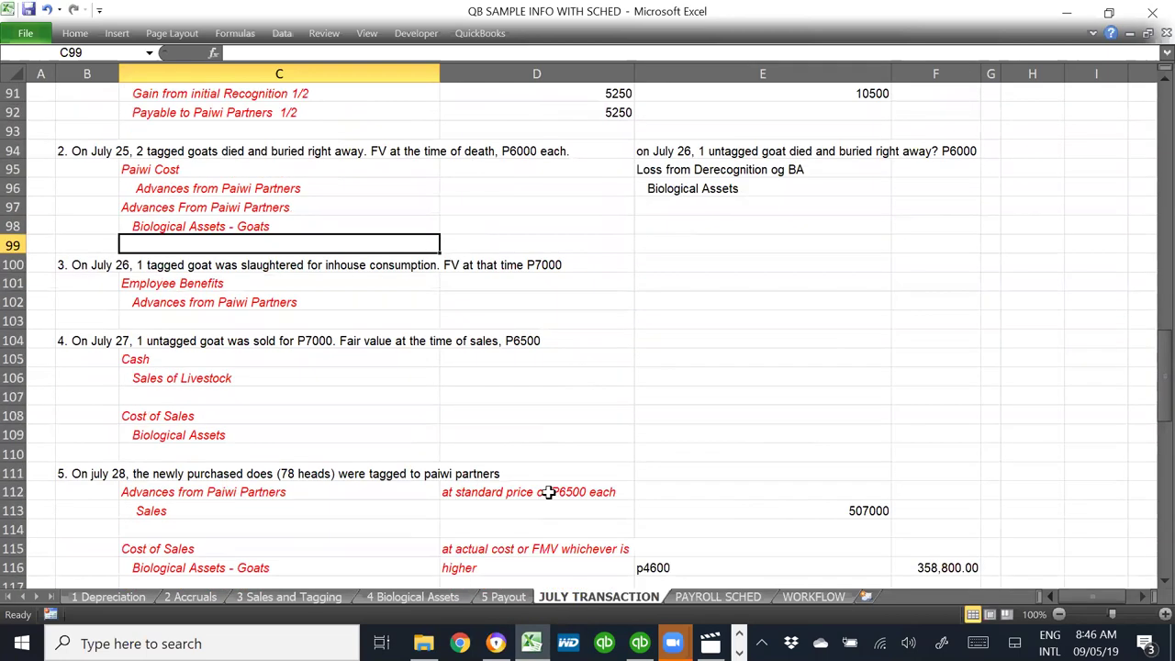
{"action": "left_click", "coordinate": [273, 393]}
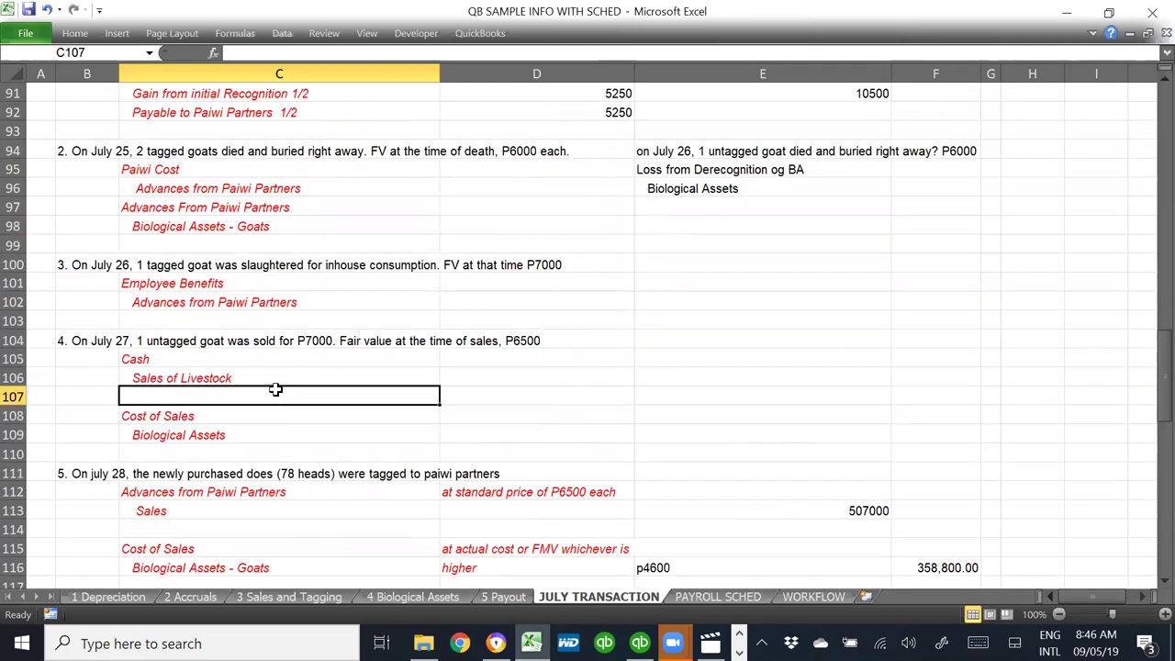
{"action": "scroll", "coordinate": [640, 413], "scroll_direction": "down", "scroll_amount": 1}
{"action": "scroll", "coordinate": [640, 412], "scroll_direction": "down", "scroll_amount": 2}
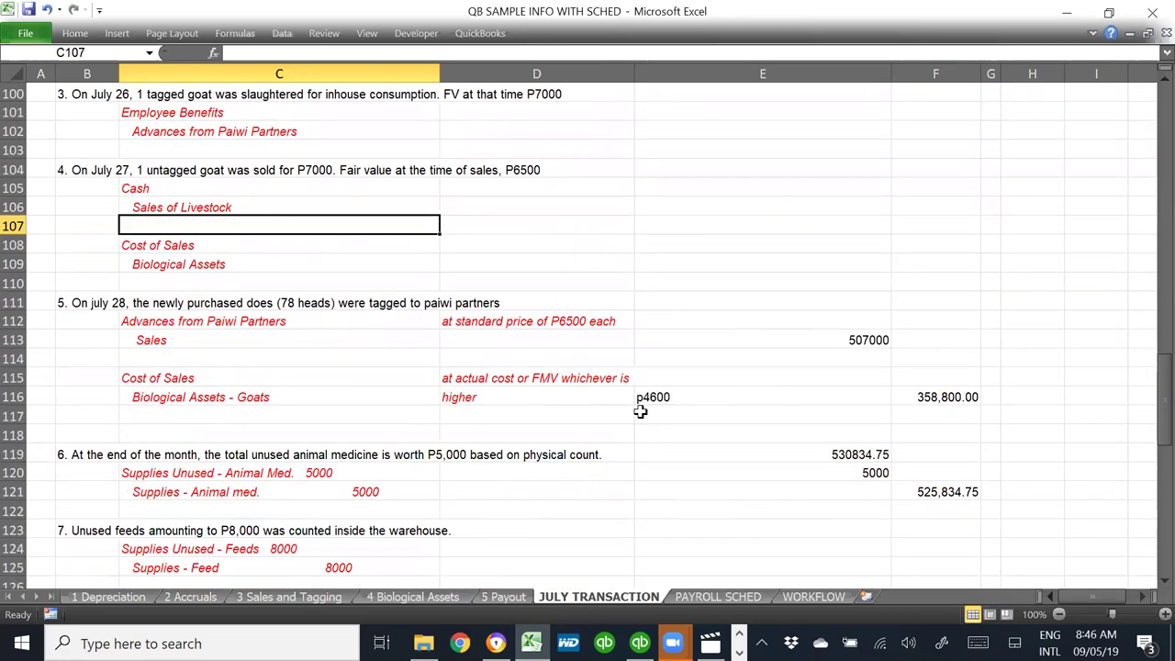
{"action": "left_click", "coordinate": [305, 365]}
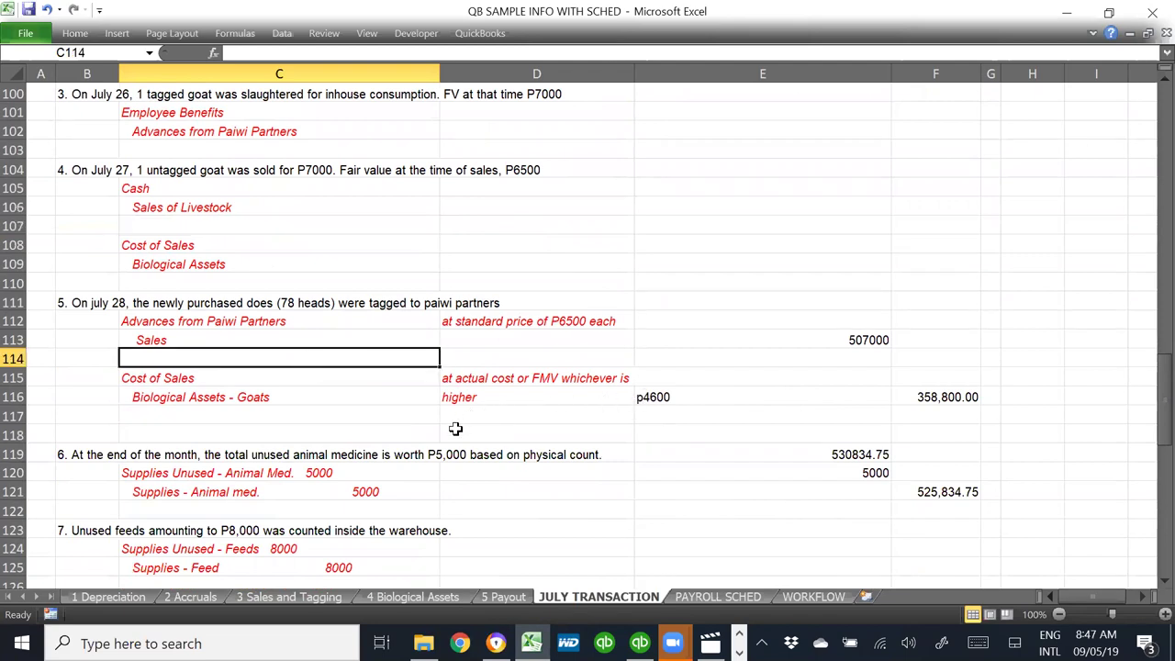
{"action": "scroll", "coordinate": [454, 427], "scroll_direction": "down", "scroll_amount": 3}
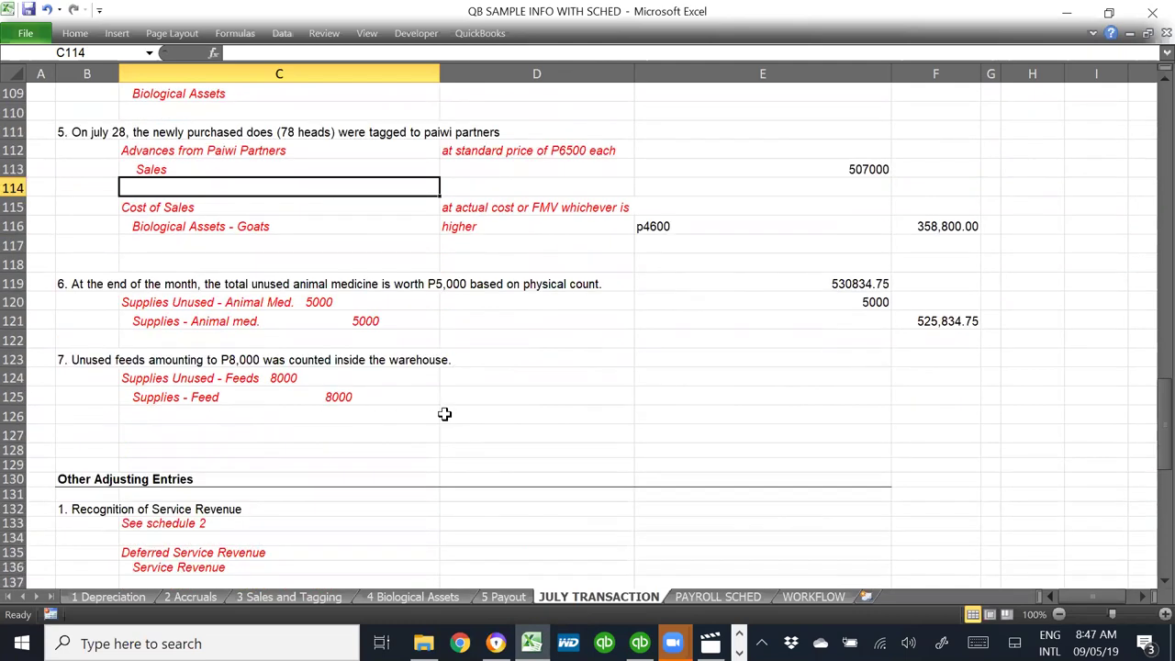
- Switch to QuickBooks and open the Profit & Loss Standard report
{"action": "left_click", "coordinate": [484, 322]}
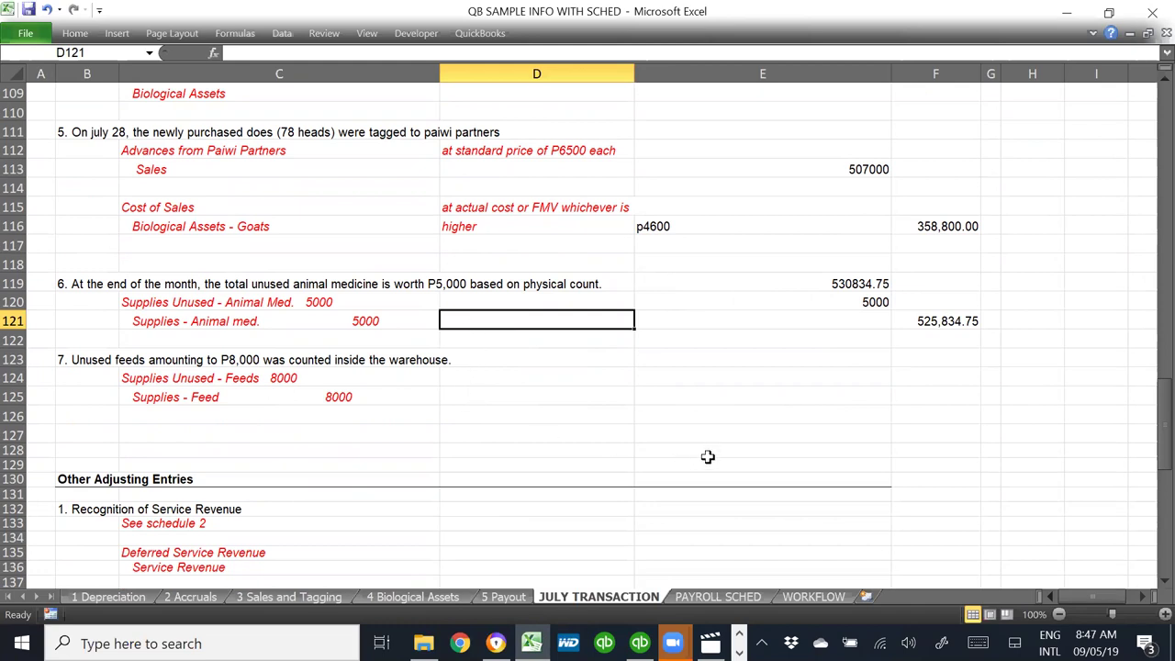
{"action": "key", "text": "alt+Tab"}
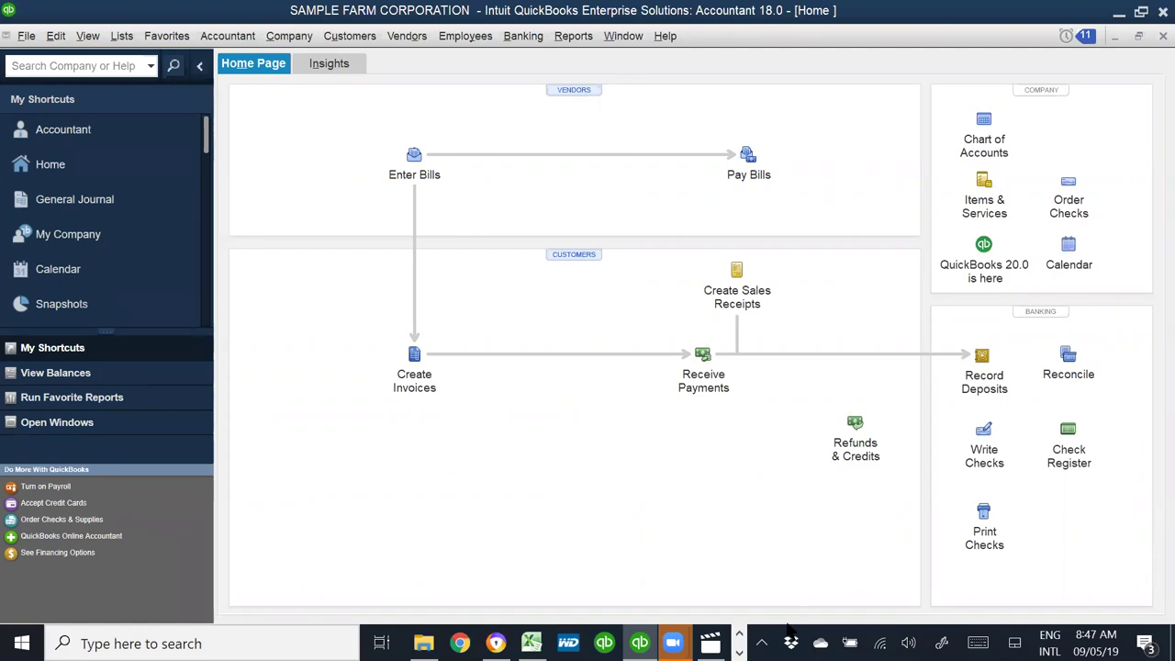
{"action": "left_click", "coordinate": [579, 36]}
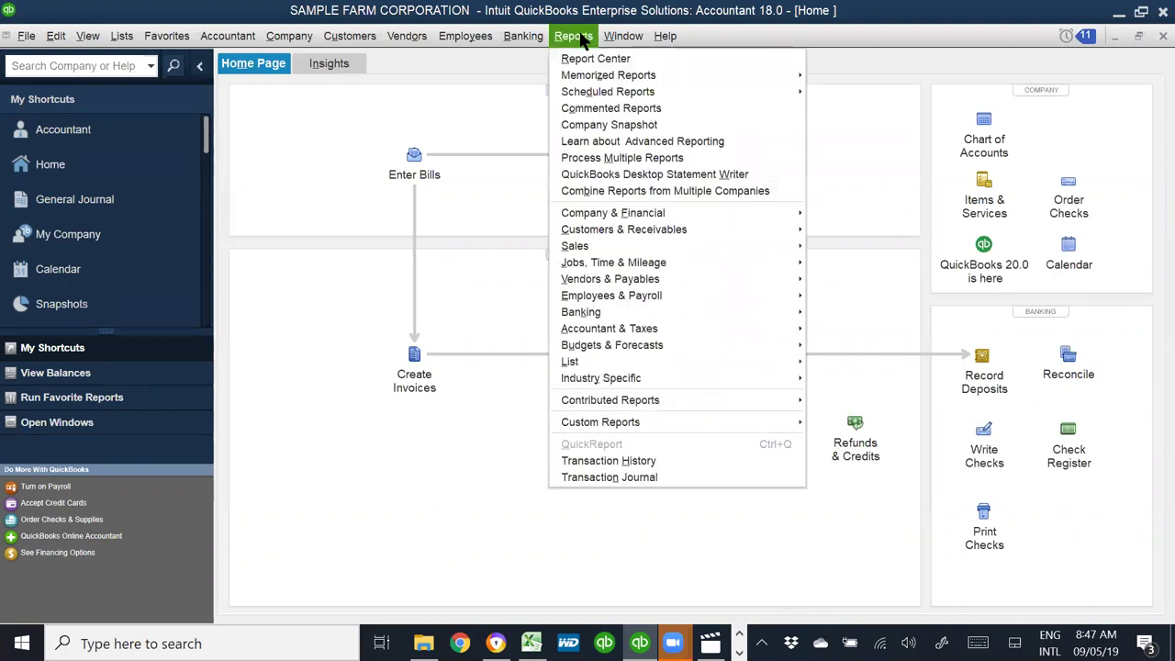
{"action": "mouse_move", "coordinate": [753, 380]}
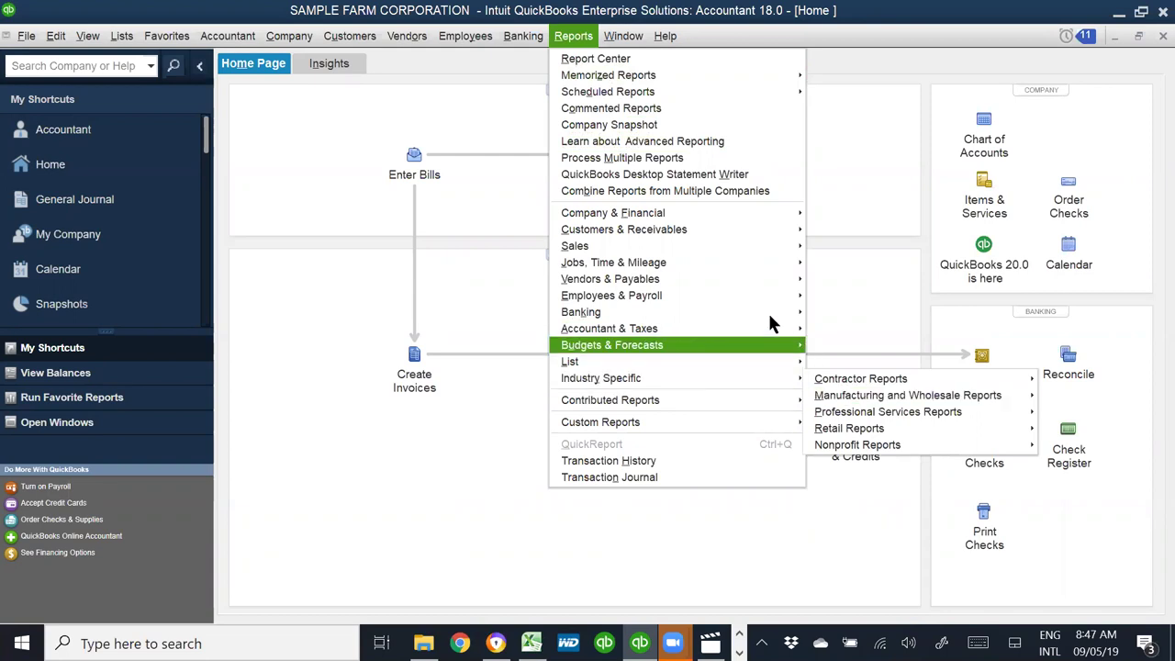
{"action": "mouse_move", "coordinate": [771, 214]}
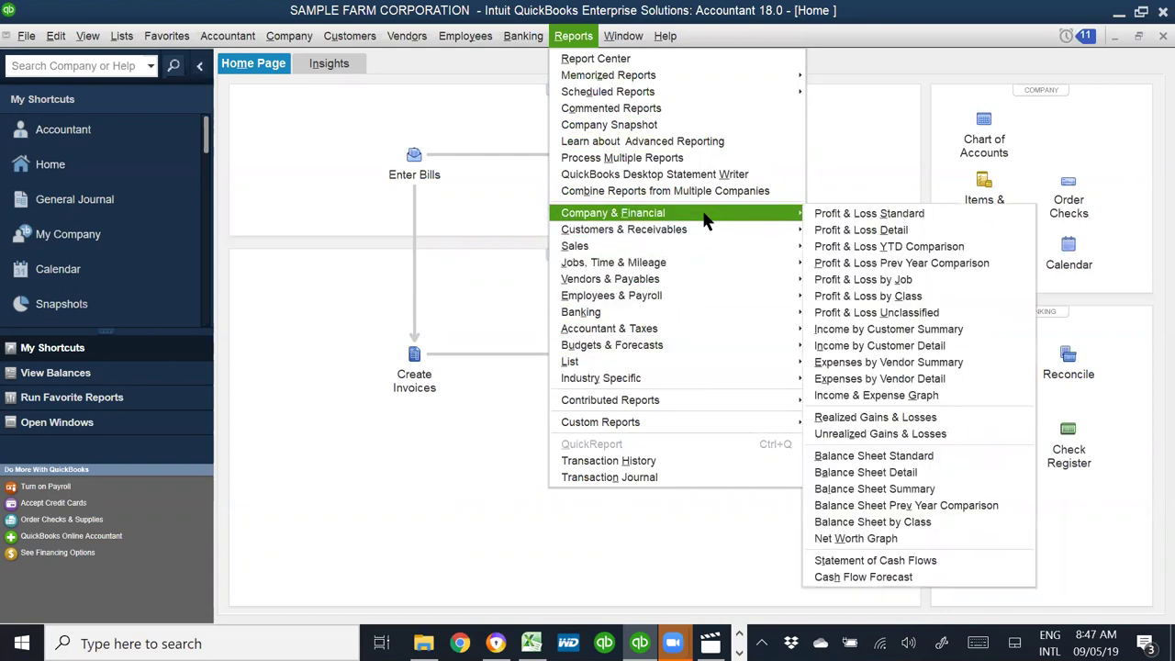
{"action": "left_click", "coordinate": [864, 220]}
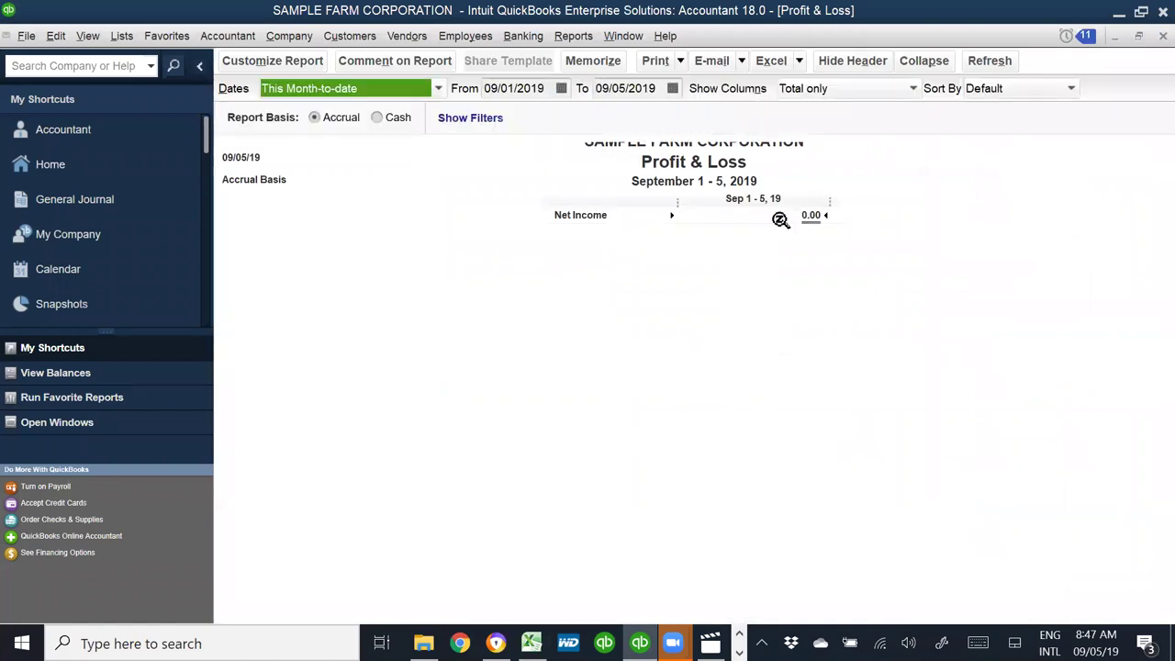
- Set the Profit & Loss report's date range from 07/01/2019 to 07/31/2019
{"action": "left_click", "coordinate": [541, 89]}
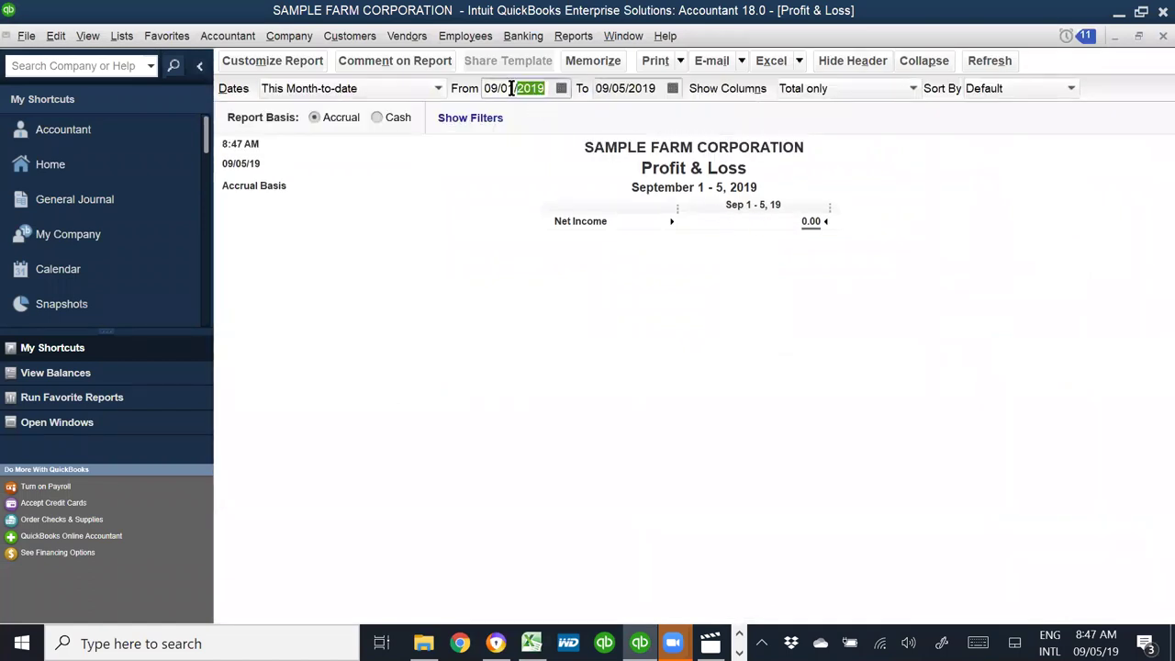
{"action": "type", "text": "07/"}
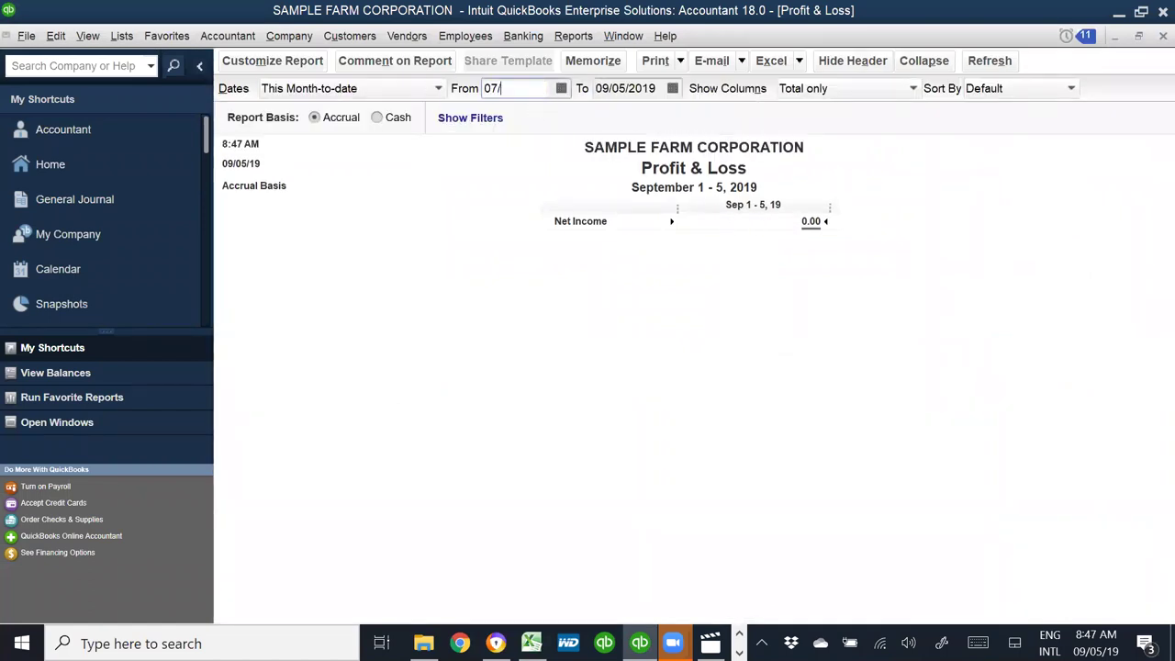
{"action": "type", "text": "01/2019"}
{"action": "key", "text": "Tab"}
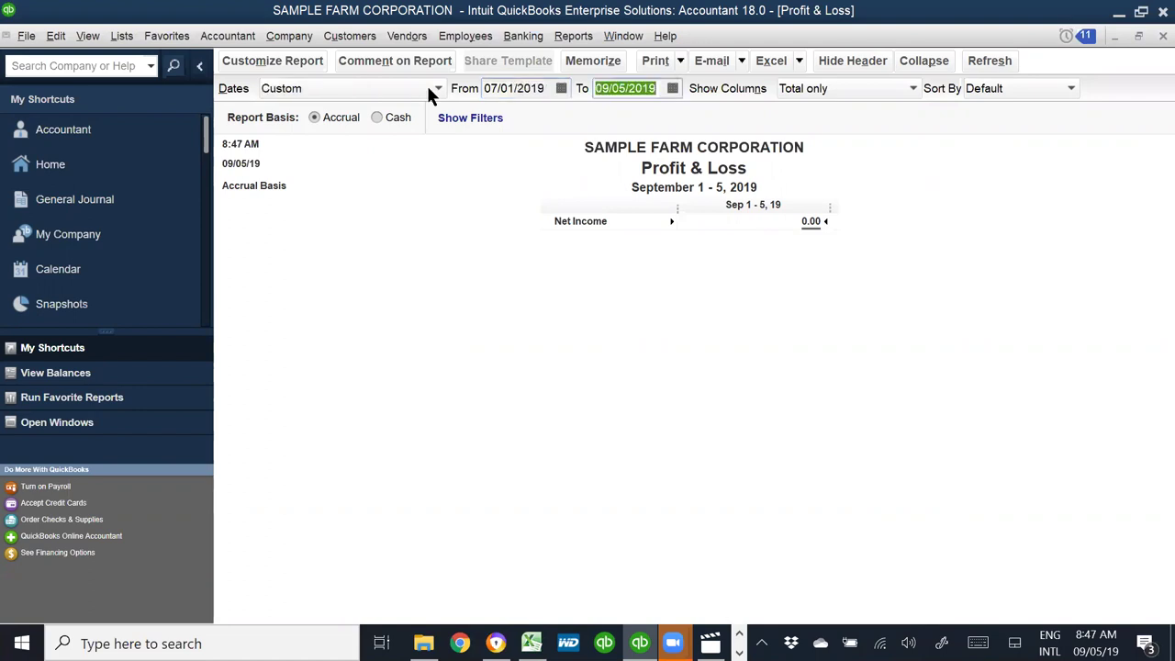
{"action": "type", "text": "07/31"}
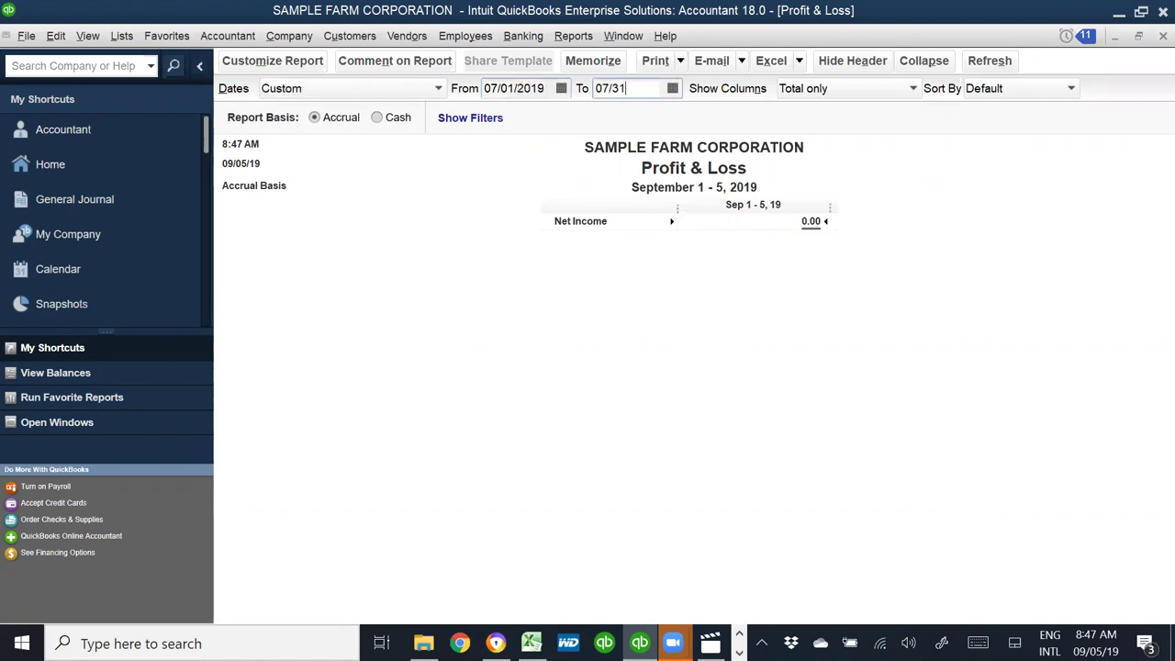
{"action": "type", "text": "/2019"}
{"action": "key", "text": "Tab"}
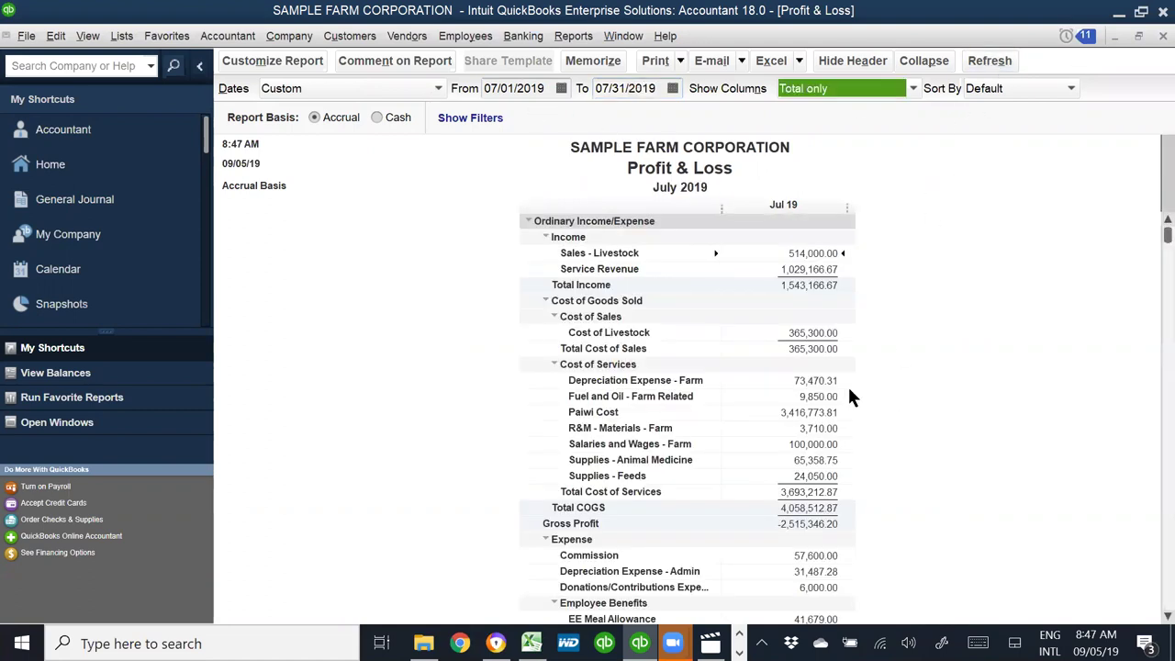
- Review the July Profit & Loss from income and cost of services through expenses, other income and net income
{"action": "scroll", "coordinate": [847, 390], "scroll_direction": "down", "scroll_amount": 8}
{"action": "scroll", "coordinate": [843, 390], "scroll_direction": "up", "scroll_amount": 8}
{"action": "scroll", "coordinate": [908, 332], "scroll_direction": "down", "scroll_amount": 1}
{"action": "scroll", "coordinate": [909, 333], "scroll_direction": "up", "scroll_amount": 1}
{"action": "scroll", "coordinate": [854, 478], "scroll_direction": "down", "scroll_amount": 2}
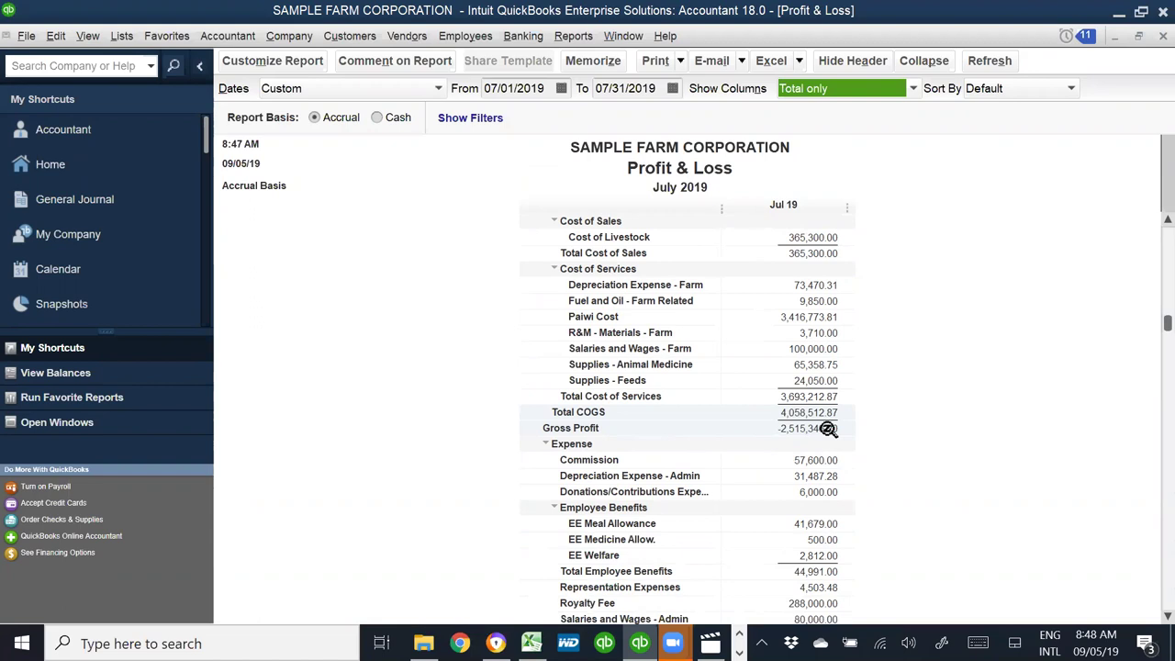
{"action": "scroll", "coordinate": [807, 436], "scroll_direction": "down", "scroll_amount": 6}
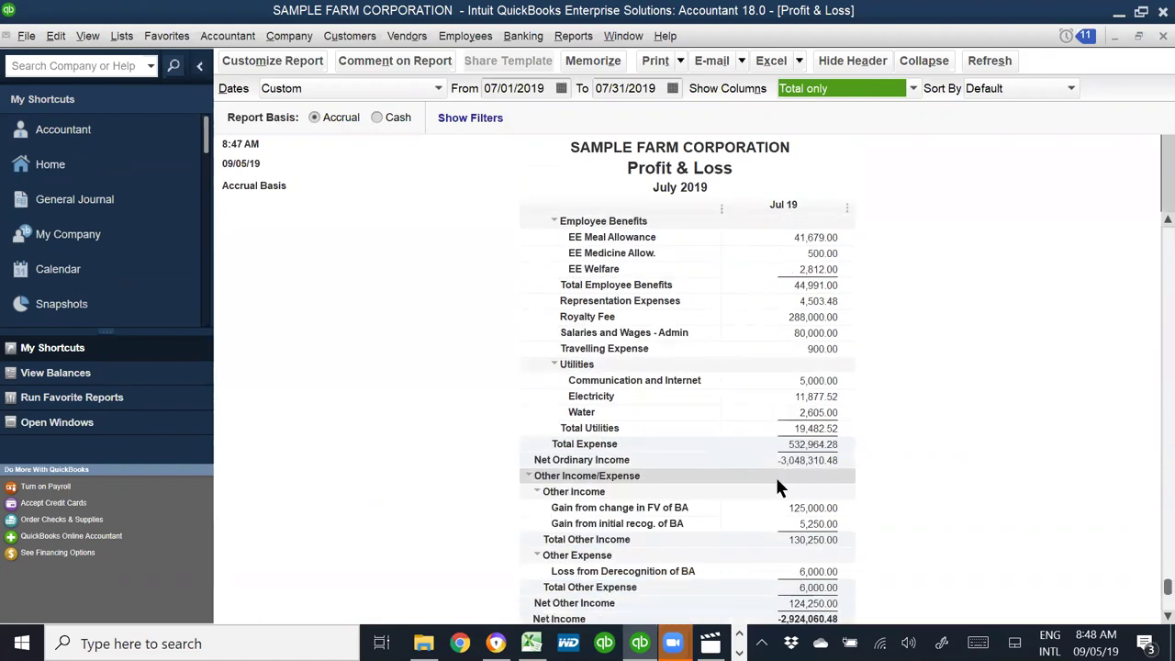
{"action": "scroll", "coordinate": [804, 542], "scroll_direction": "down", "scroll_amount": 1}
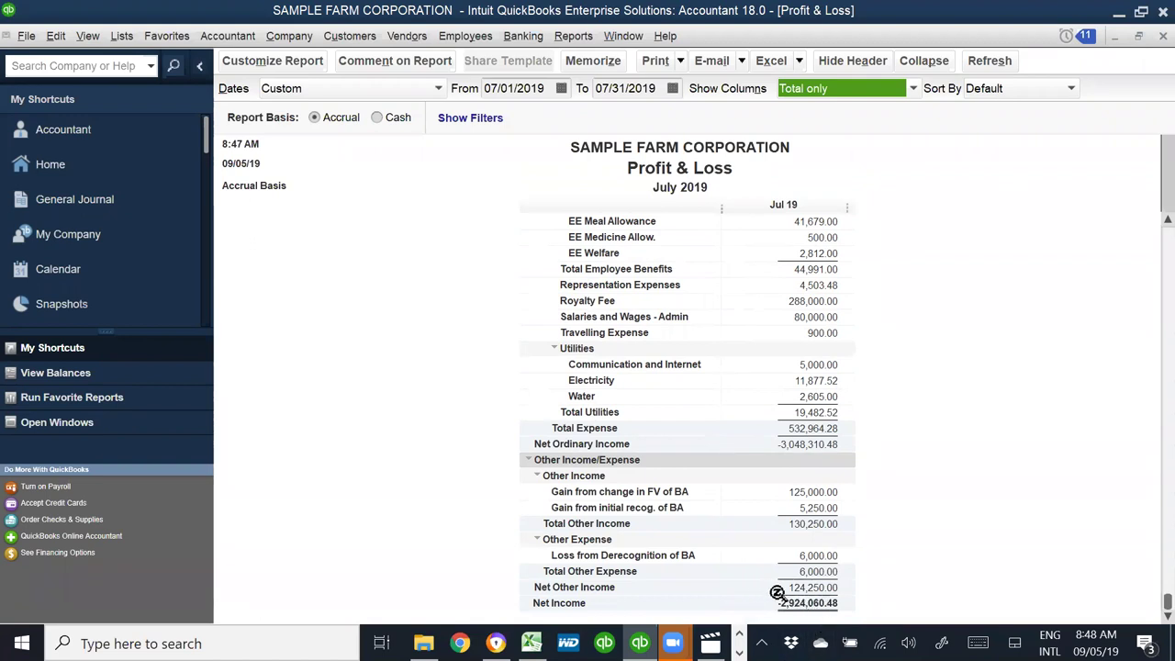
{"action": "scroll", "coordinate": [849, 588], "scroll_direction": "up", "scroll_amount": 10}
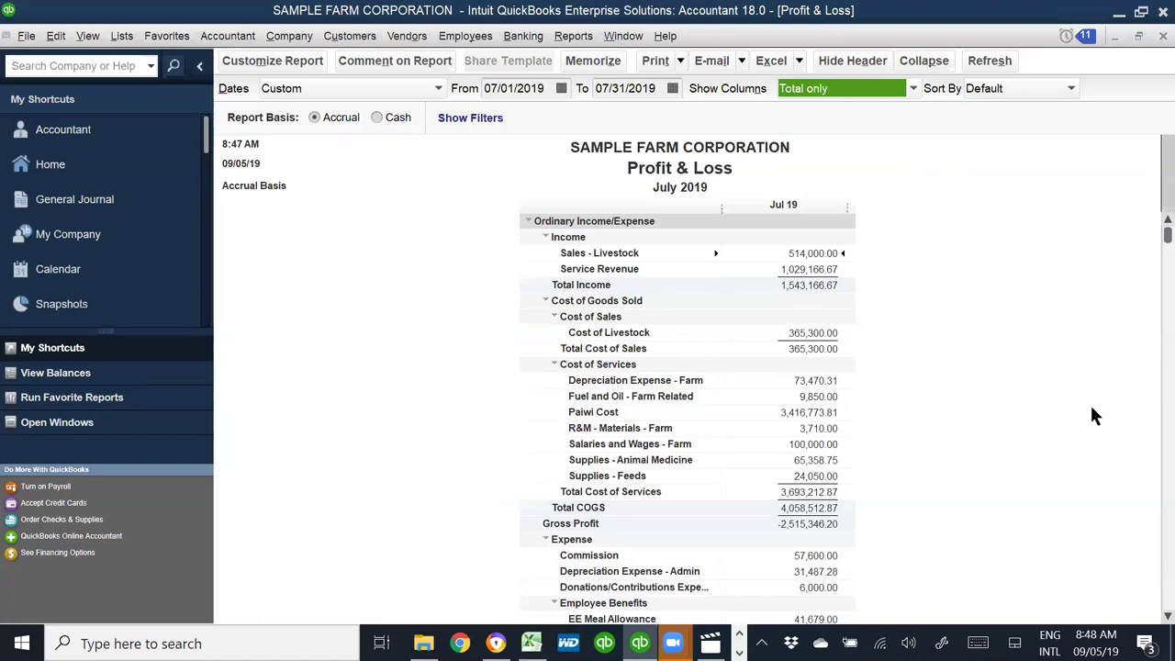
{"action": "scroll", "coordinate": [981, 450], "scroll_direction": "down", "scroll_amount": 2}
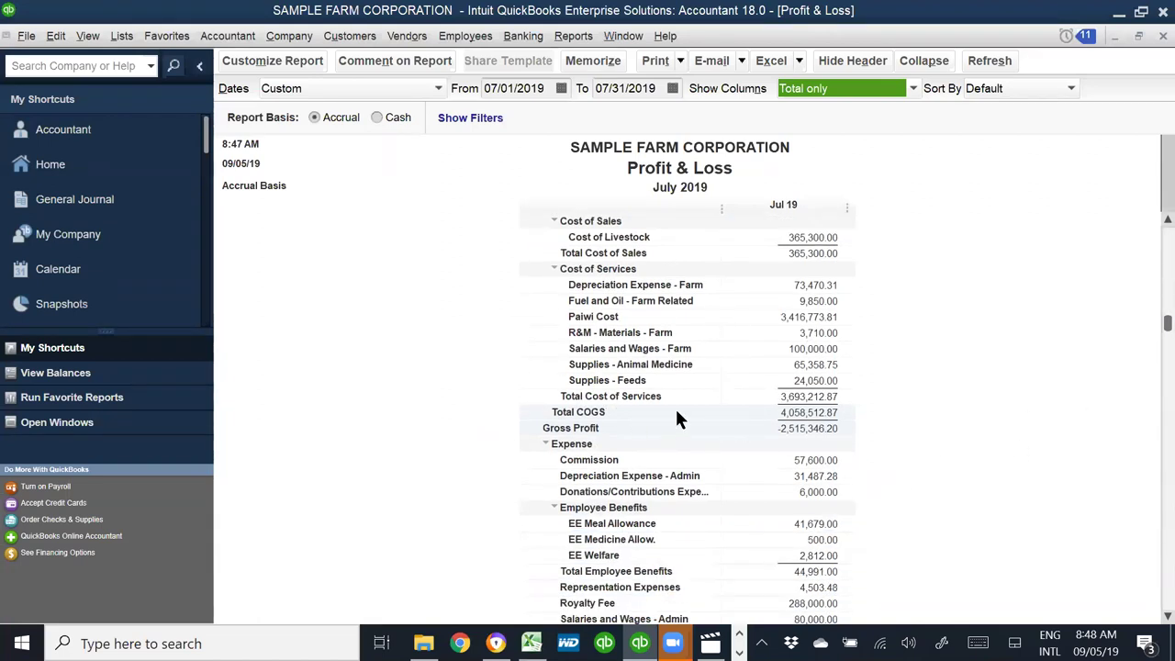
{"action": "scroll", "coordinate": [932, 391], "scroll_direction": "up", "scroll_amount": 2}
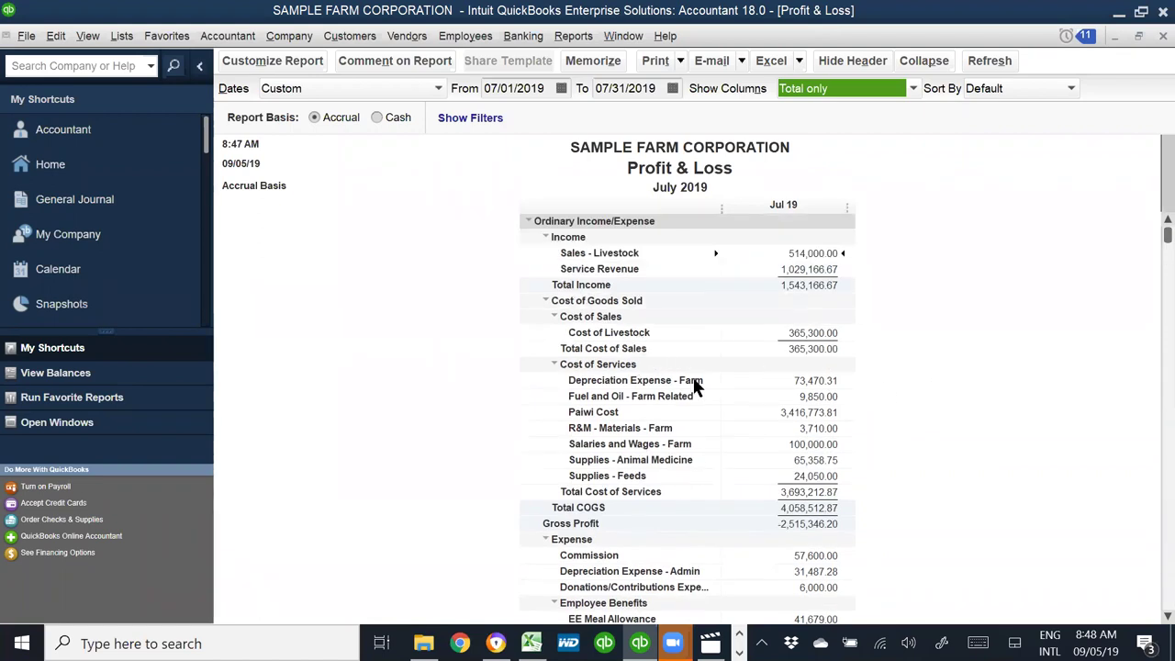
{"action": "scroll", "coordinate": [845, 517], "scroll_direction": "down", "scroll_amount": 7}
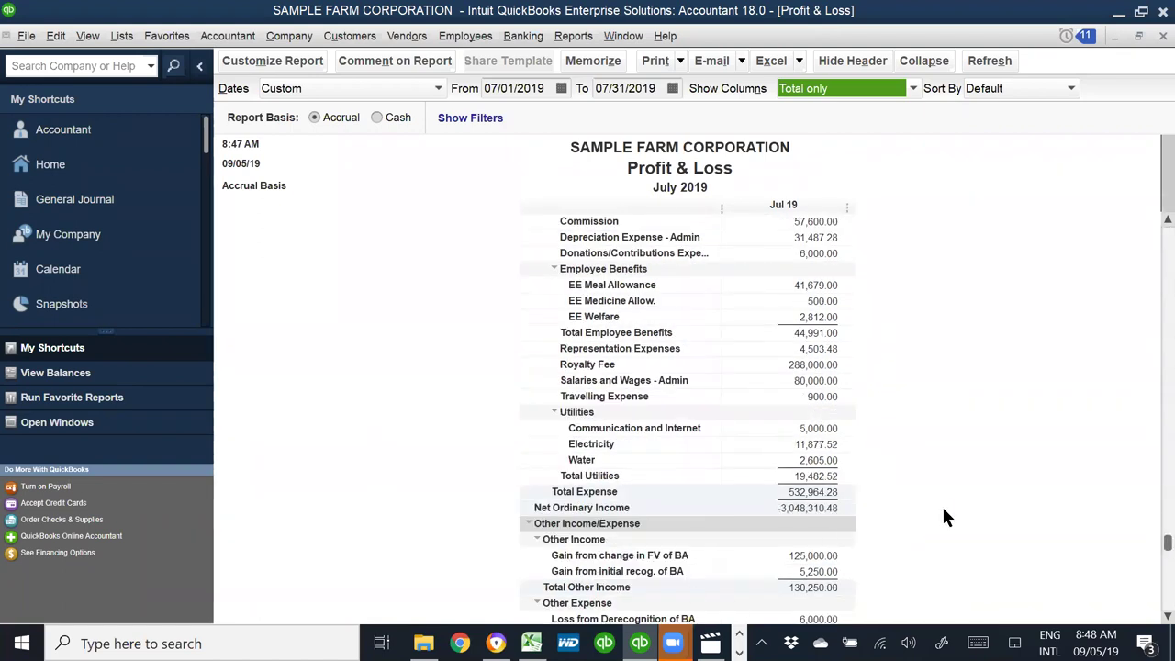
{"action": "scroll", "coordinate": [807, 424], "scroll_direction": "down", "scroll_amount": 2}
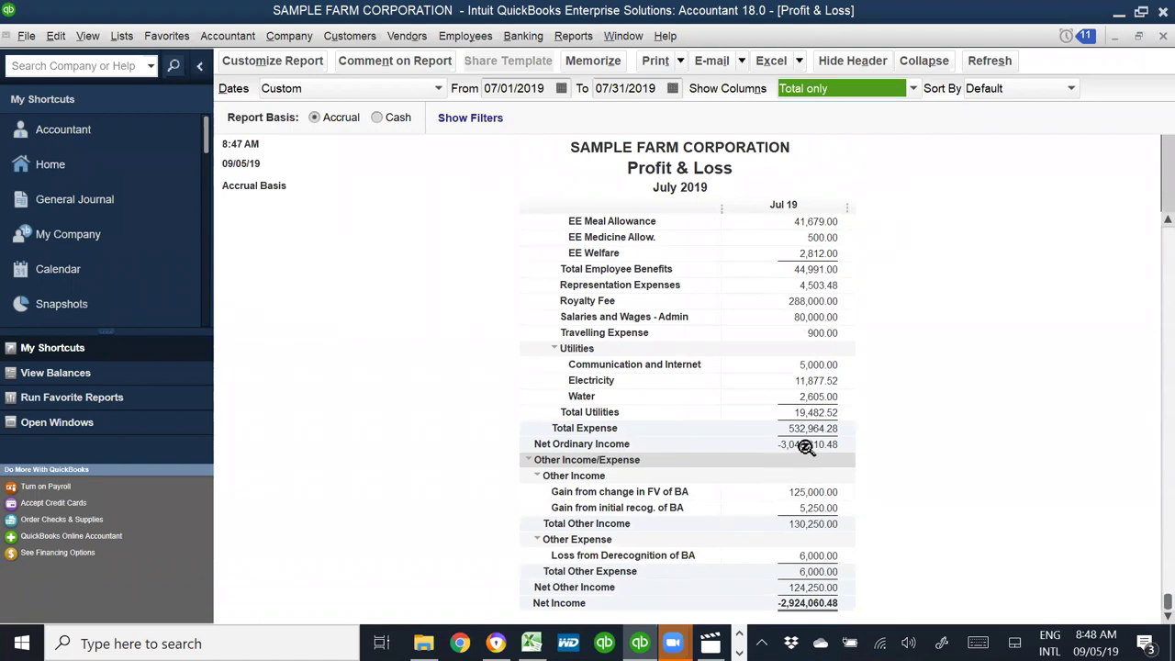
{"action": "scroll", "coordinate": [808, 446], "scroll_direction": "up", "scroll_amount": 8}
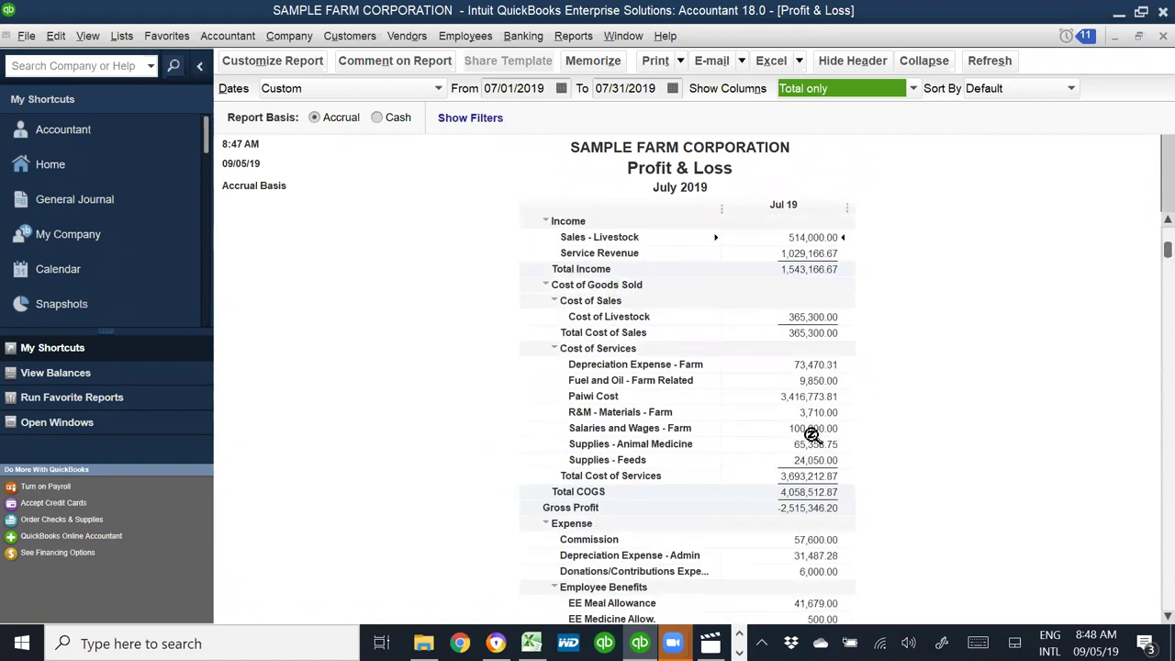
- Export the July Profit & Loss report to a new worksheet in a new Excel workbook and look through the exported statement
{"action": "left_click", "coordinate": [777, 64]}
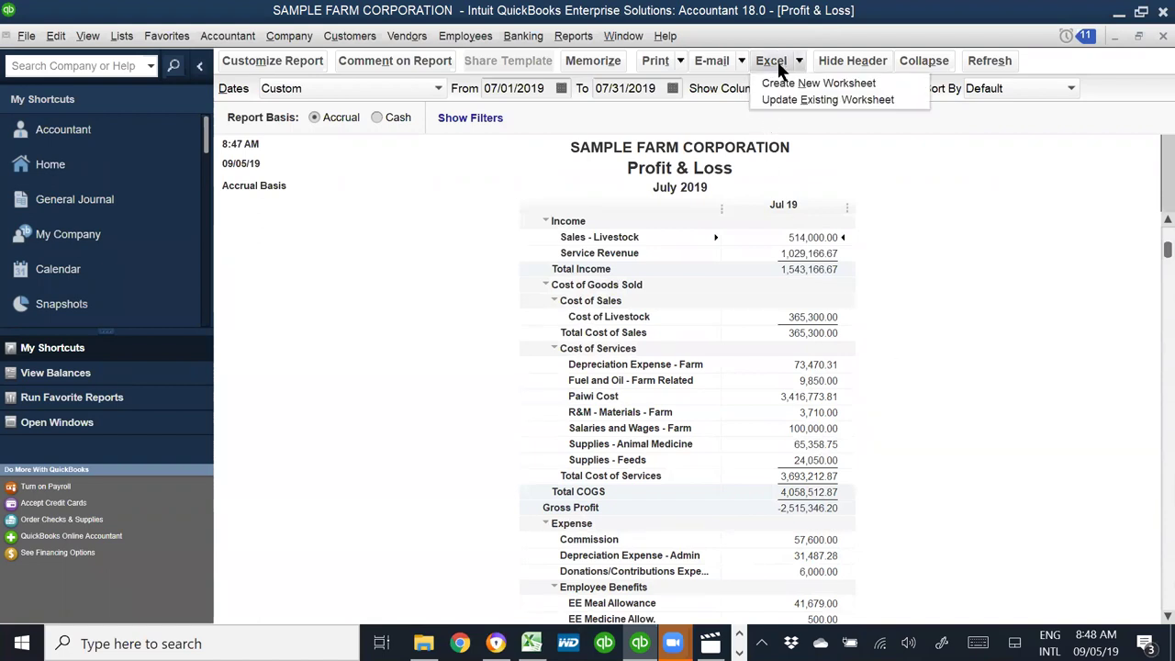
{"action": "left_click", "coordinate": [785, 84]}
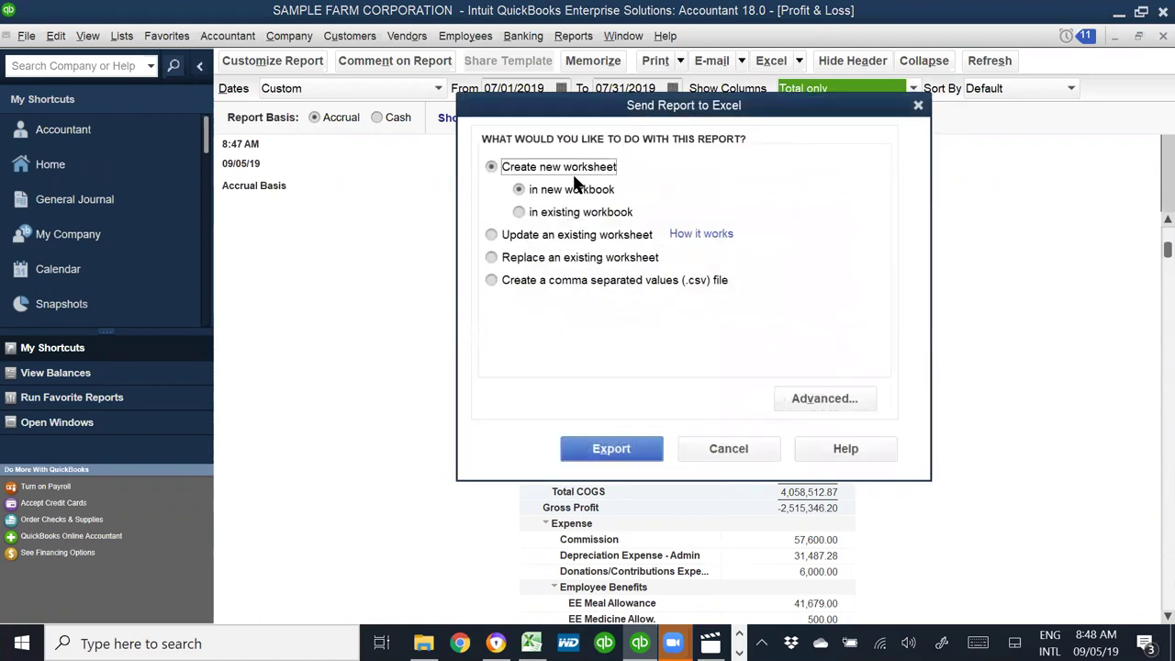
{"action": "left_click", "coordinate": [615, 457]}
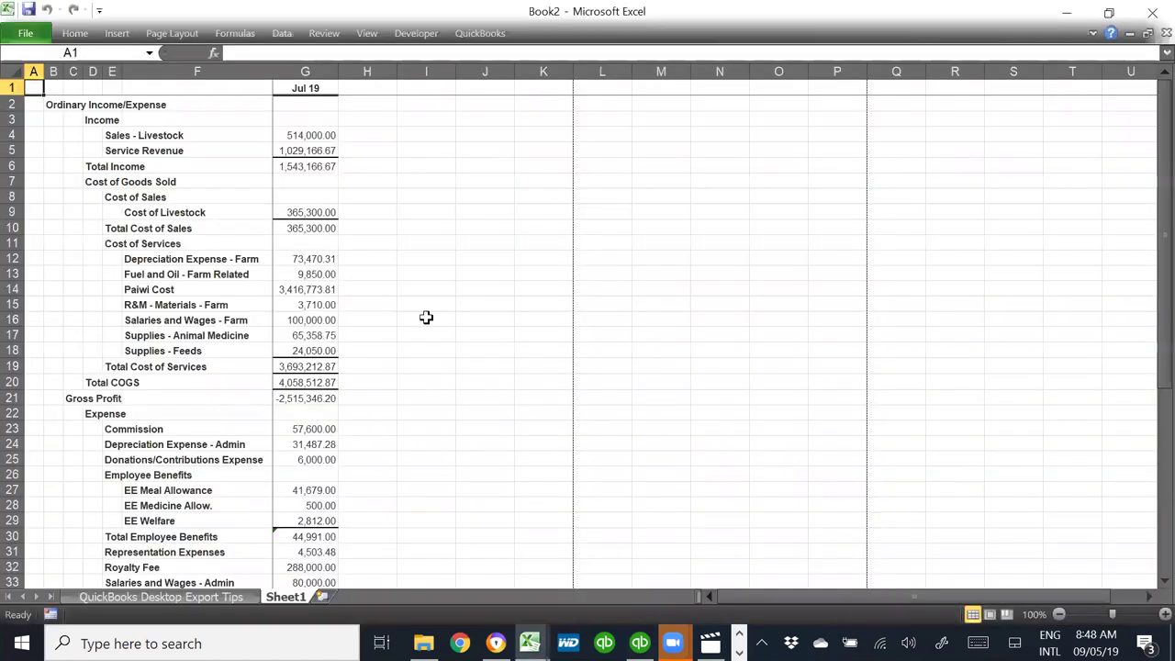
{"action": "left_click", "coordinate": [464, 301]}
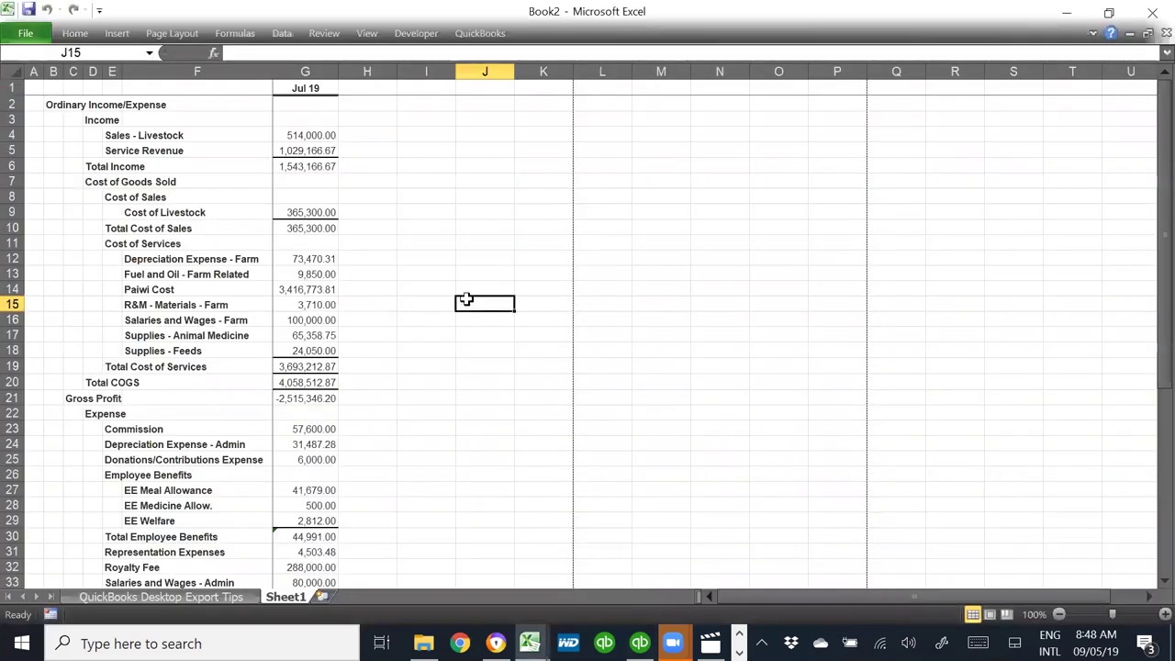
{"action": "scroll", "coordinate": [473, 480], "scroll_direction": "down", "scroll_amount": 6}
{"action": "scroll", "coordinate": [473, 480], "scroll_direction": "down", "scroll_amount": 6}
{"action": "scroll", "coordinate": [459, 483], "scroll_direction": "up", "scroll_amount": 13}
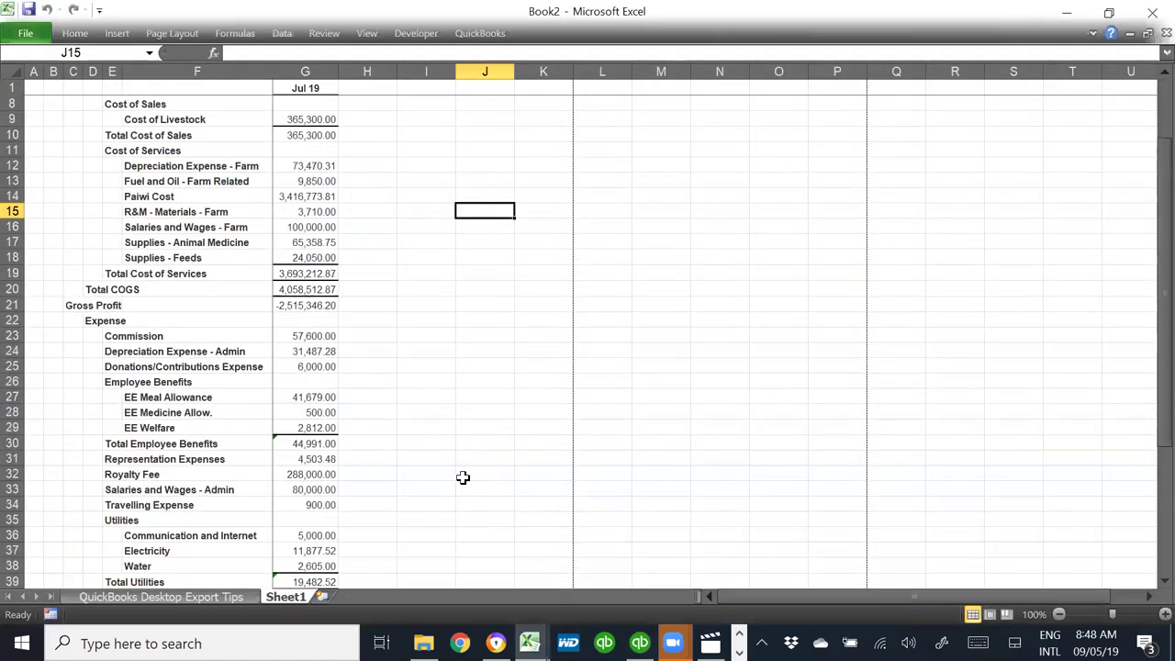
{"action": "scroll", "coordinate": [326, 359], "scroll_direction": "down", "scroll_amount": 10}
{"action": "scroll", "coordinate": [353, 343], "scroll_direction": "up", "scroll_amount": 9}
{"action": "scroll", "coordinate": [353, 344], "scroll_direction": "up", "scroll_amount": 1}
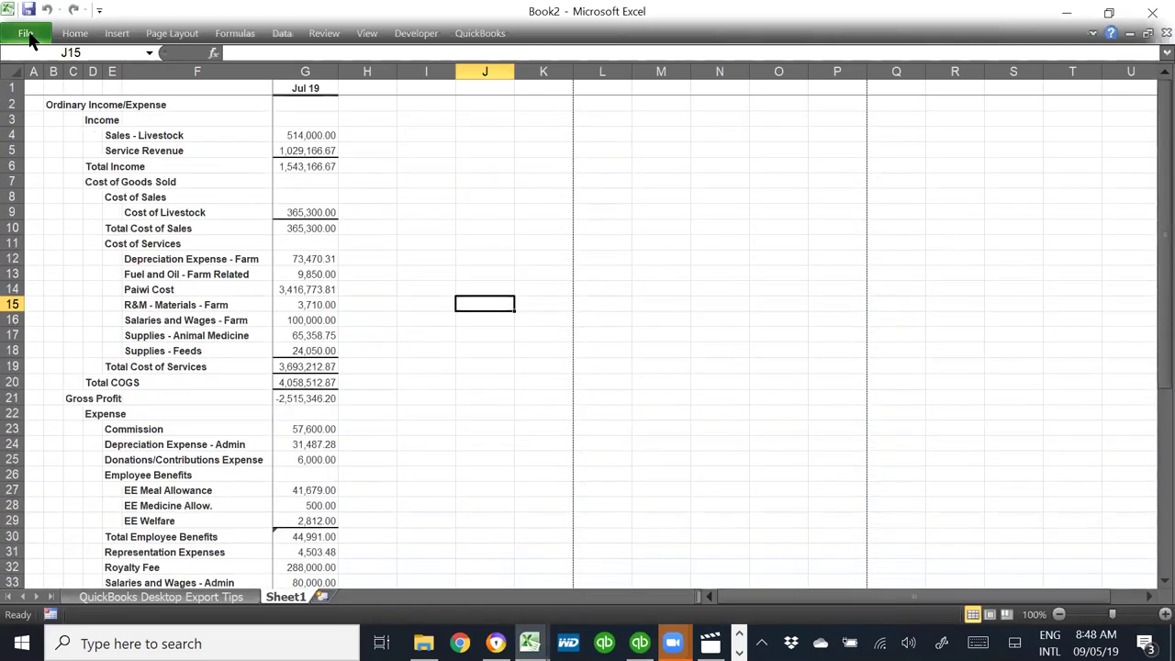
- Save the exported workbook in Documents as SAMPLE FARM - 072019 INCOME STATEMENT, accepting the macro-free Excel Workbook format
{"action": "left_click", "coordinate": [26, 33]}
{"action": "left_click", "coordinate": [48, 80]}
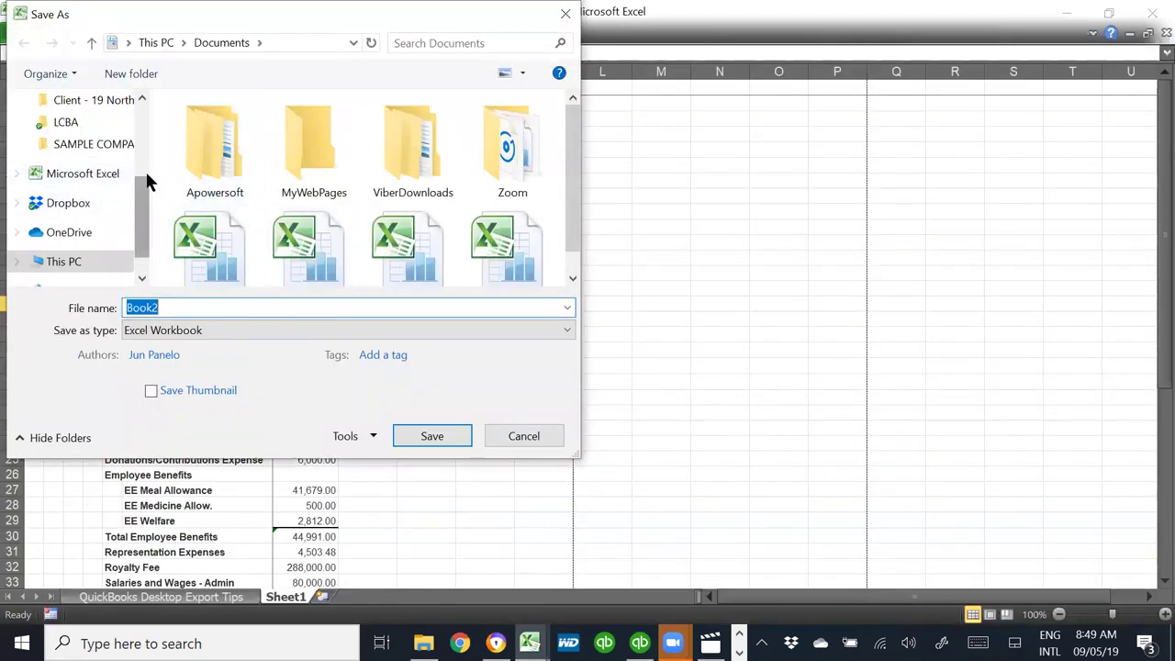
{"action": "scroll", "coordinate": [138, 202], "scroll_direction": "up", "scroll_amount": 1}
{"action": "left_click", "coordinate": [131, 307]}
{"action": "double_click", "coordinate": [131, 306]}
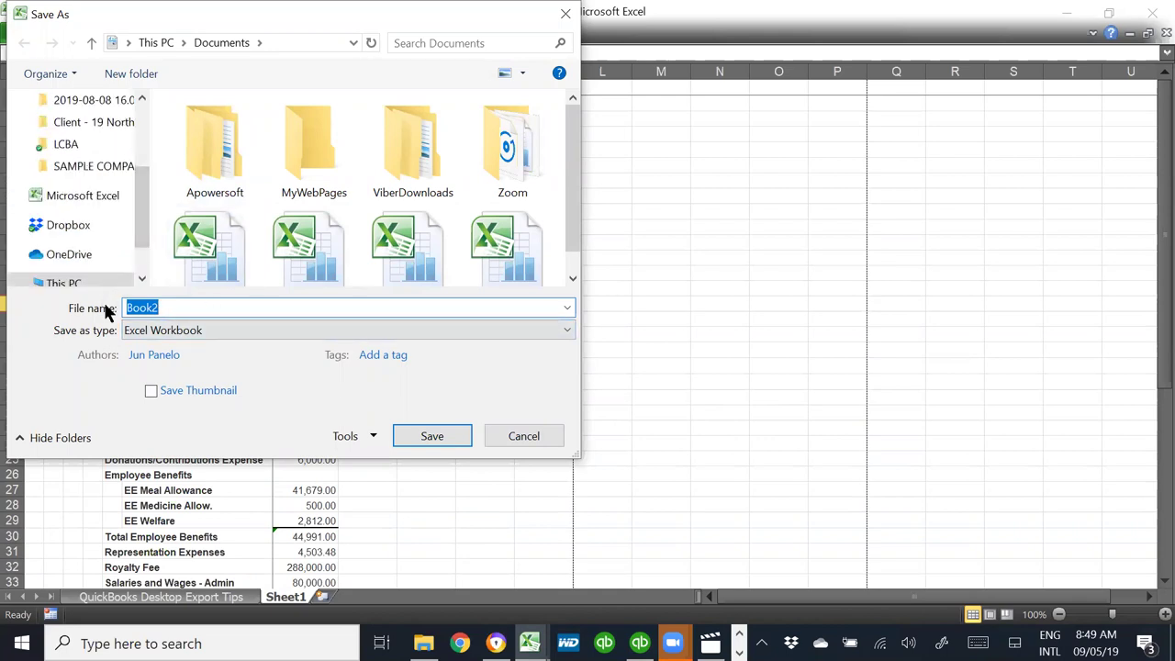
{"action": "type", "text": "SAMPLE FAR"}
{"action": "type", "text": "- 07219"}
{"action": "key", "text": "BackSpace"}
{"action": "key", "text": "BackSpace"}
{"action": "key", "text": "BackSpace"}
{"action": "type", "text": "019"}
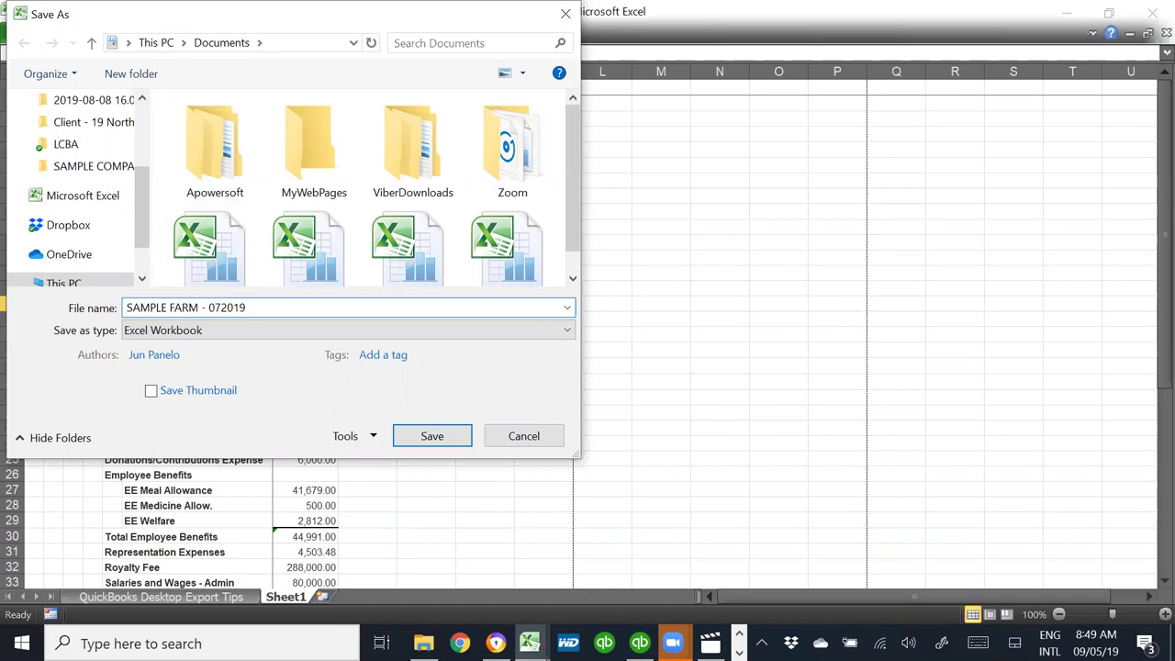
{"action": "type", "text": " INCOME STATEMENT"}
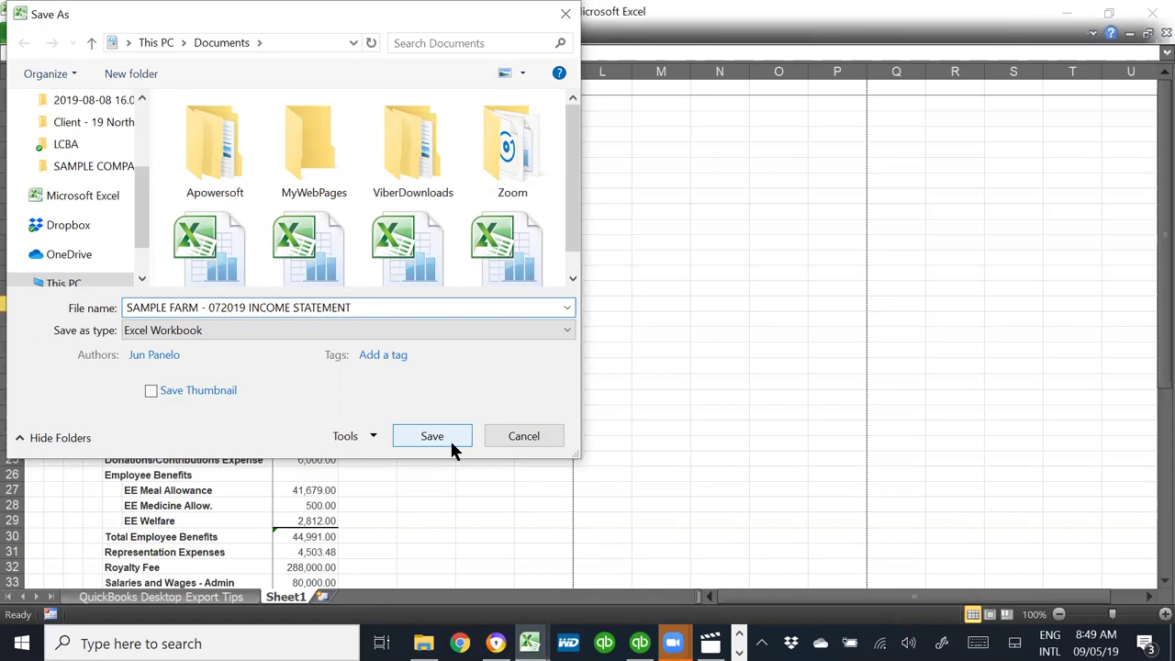
{"action": "left_click", "coordinate": [431, 428]}
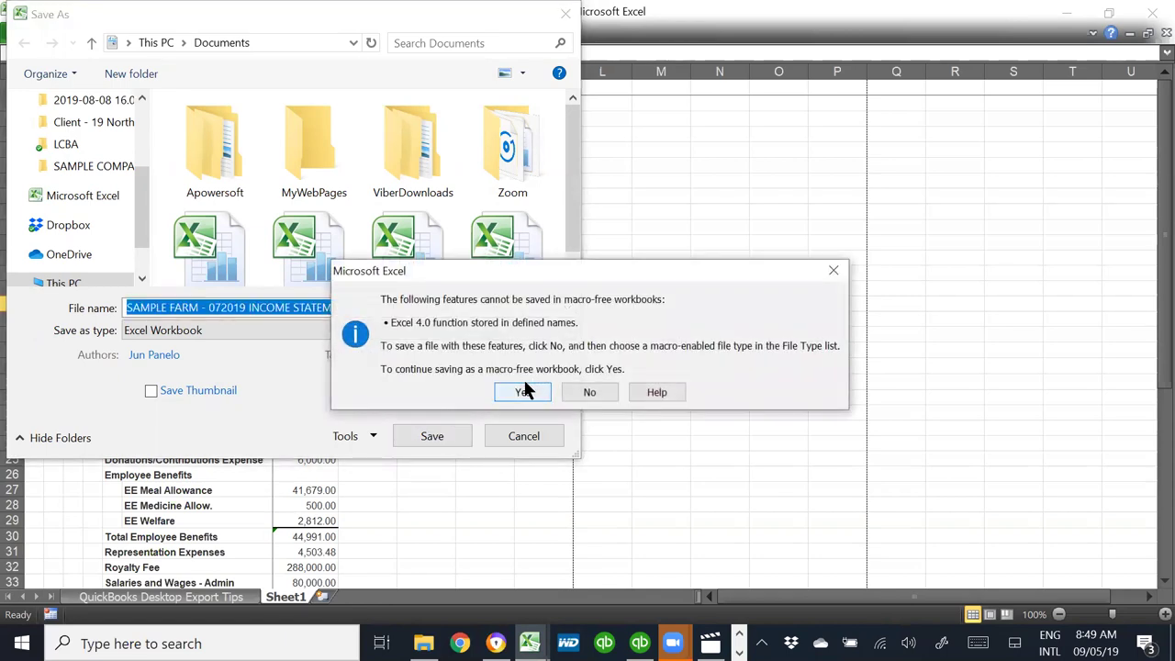
{"action": "left_click", "coordinate": [522, 392]}
{"action": "left_click", "coordinate": [547, 409]}
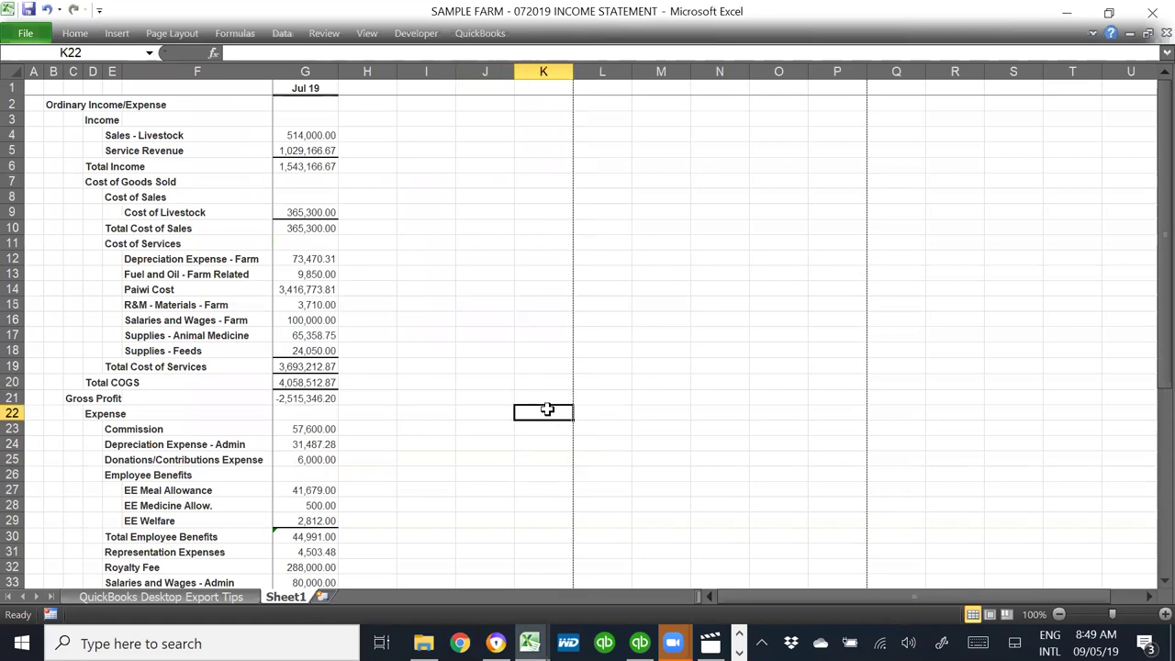
- Switch back to QuickBooks and close the Profit & Loss report without memorizing its settings
{"action": "key", "text": "alt+Tab"}
{"action": "key", "text": "alt+Tab"}
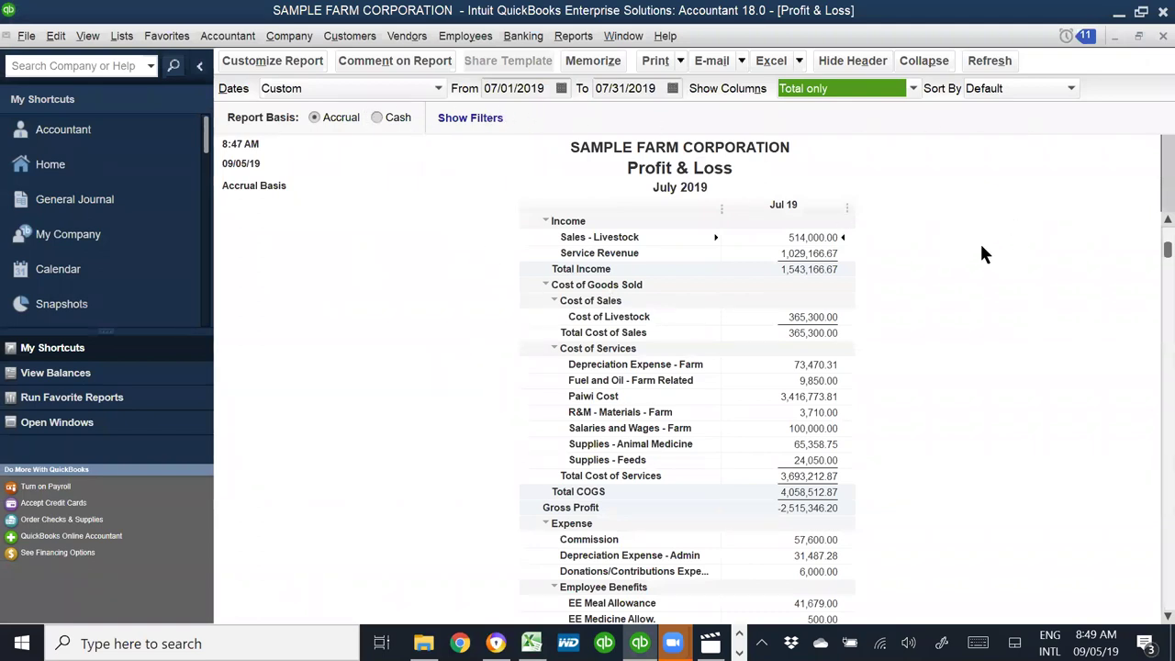
{"action": "key", "text": "Escape"}
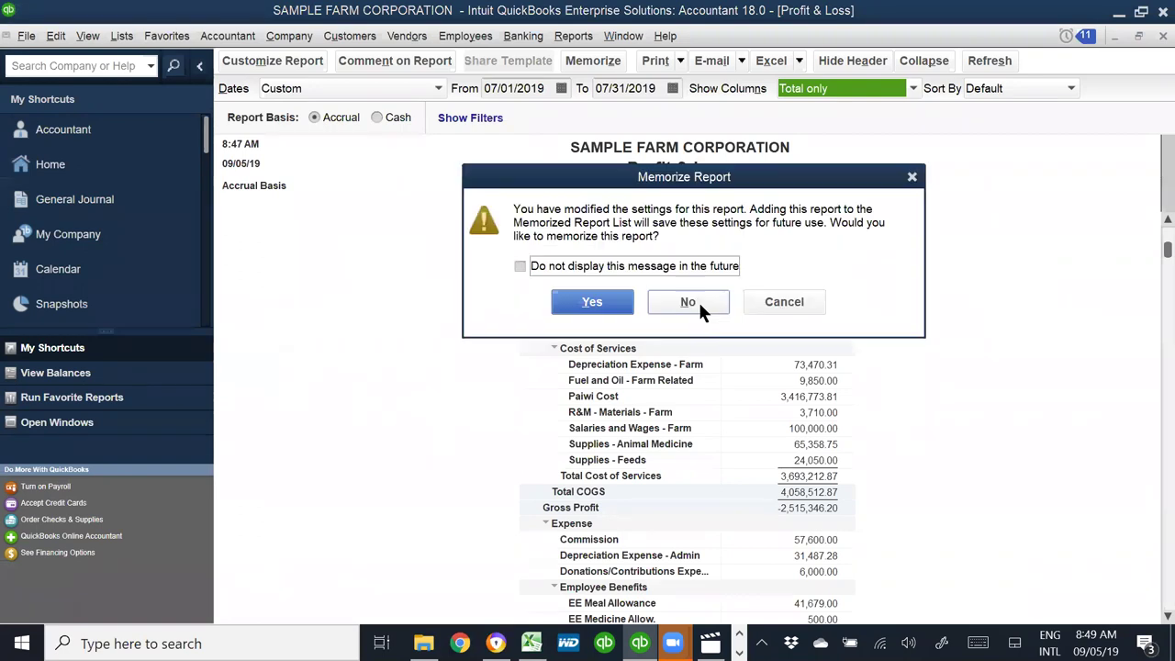
{"action": "left_click", "coordinate": [698, 299]}
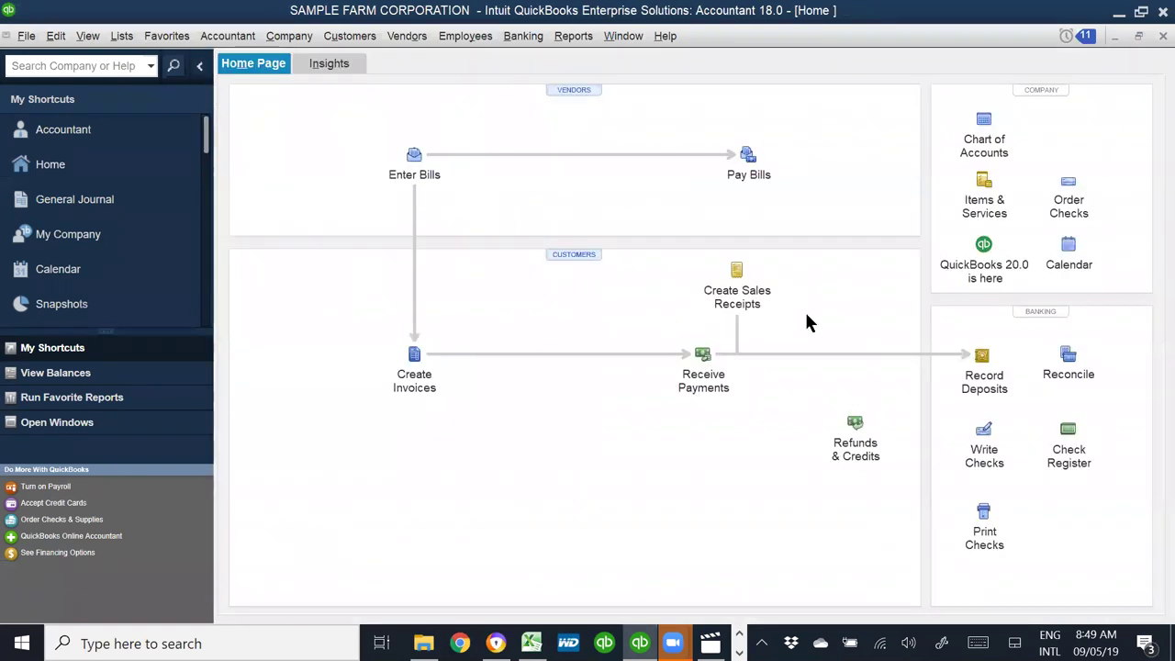
- Generate the standard Balance Sheet report as of 07/31/2019
{"action": "left_click", "coordinate": [579, 38]}
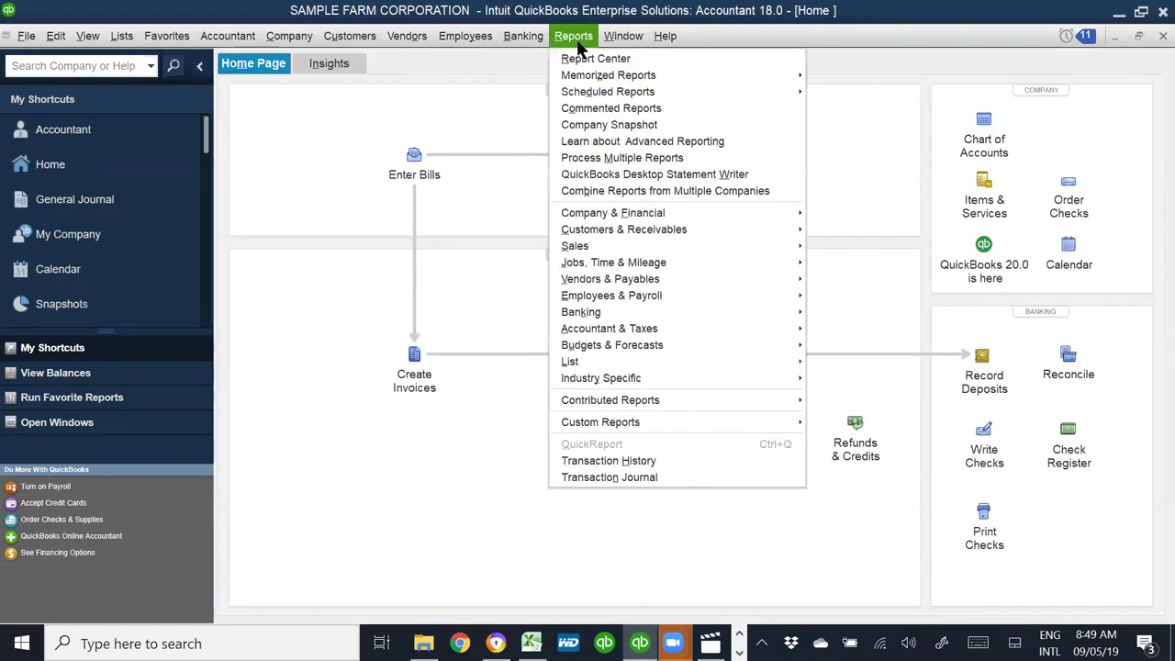
{"action": "mouse_move", "coordinate": [606, 223]}
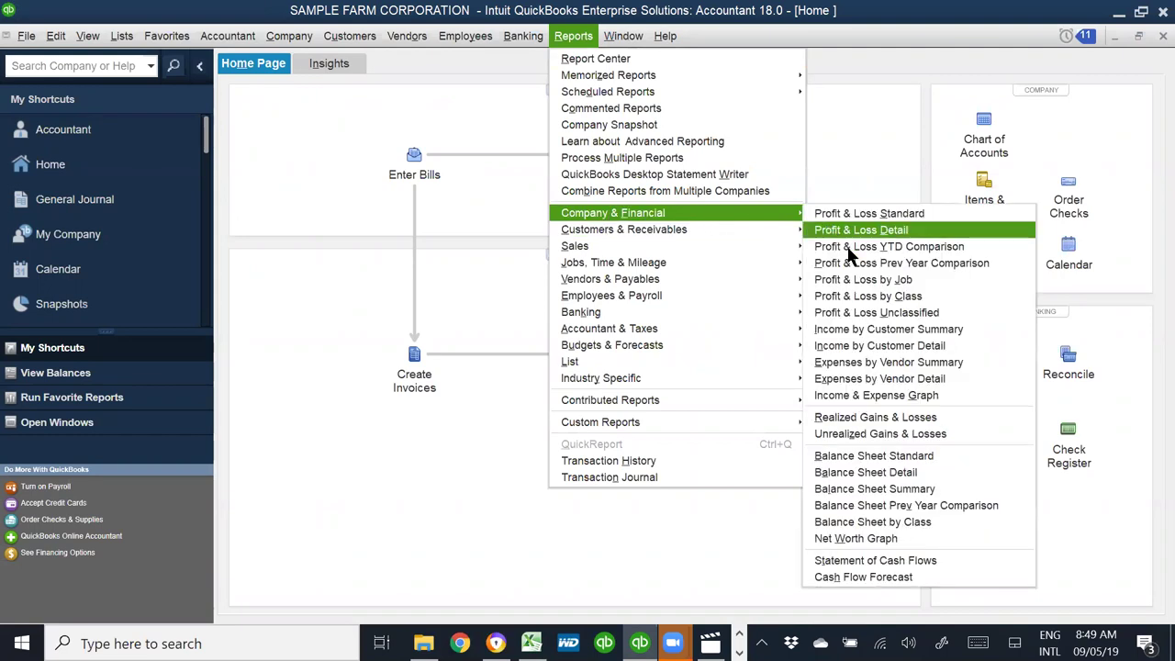
{"action": "left_click", "coordinate": [877, 457]}
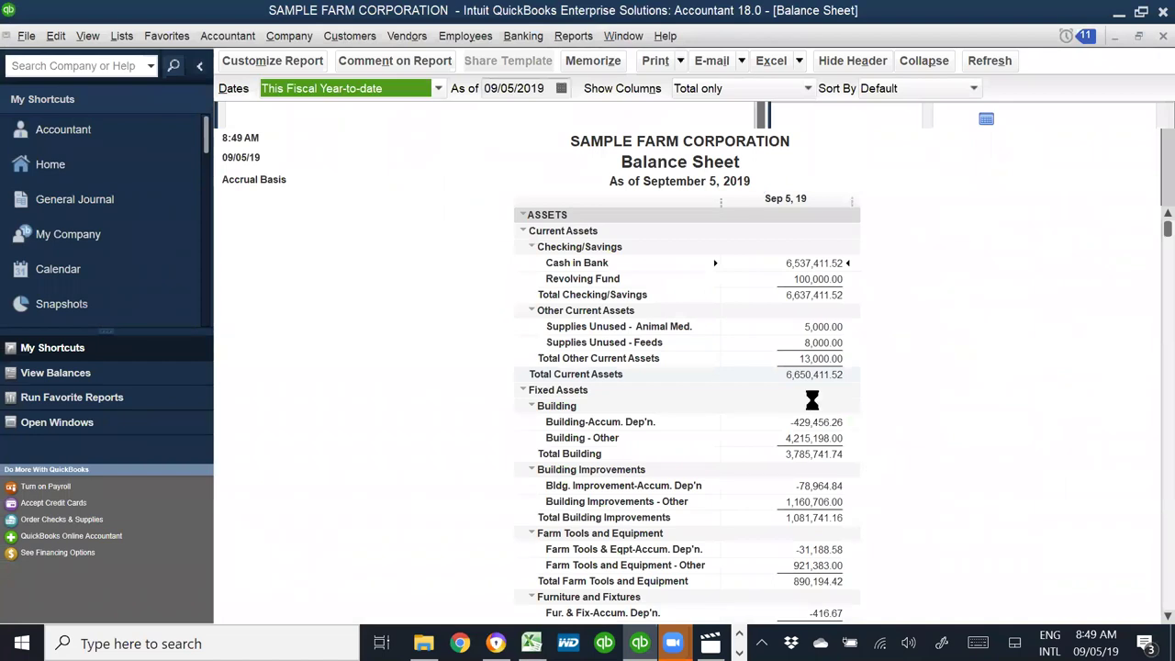
{"action": "left_click_drag", "start_coordinate": [551, 88], "coordinate": [467, 89]}
{"action": "type", "text": "07/31/"}
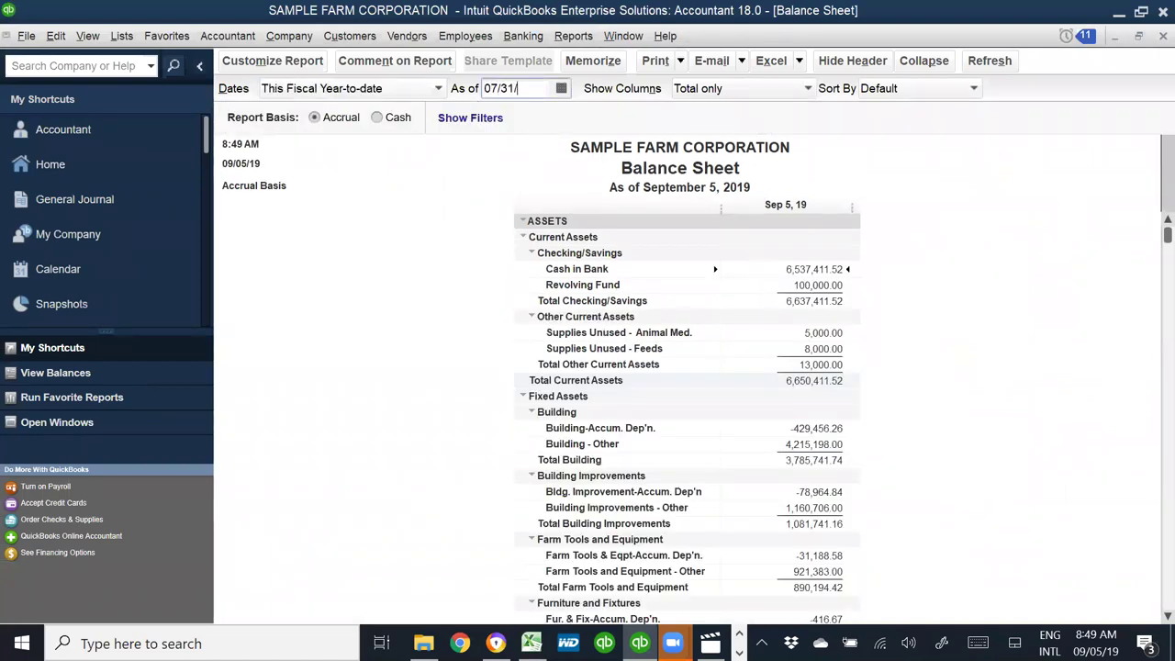
{"action": "key", "text": "Tab"}
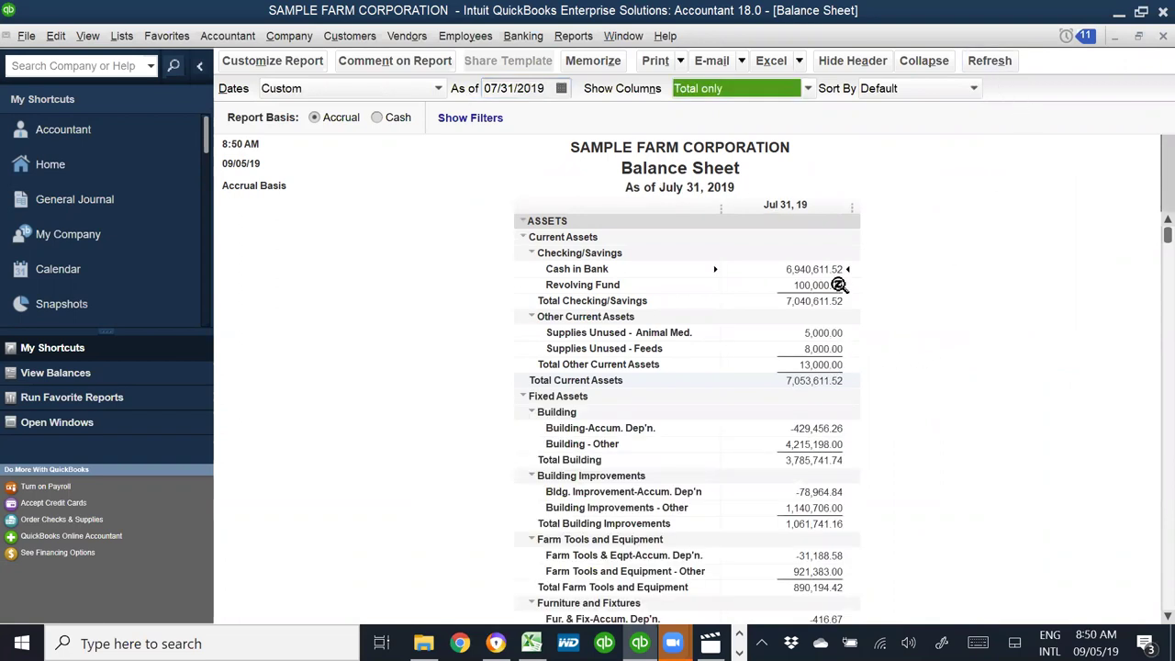
- Review the July Balance Sheet from assets through liabilities and equity, comparing total assets with total liabilities and equity
{"action": "scroll", "coordinate": [779, 296], "scroll_direction": "down", "scroll_amount": 2}
{"action": "scroll", "coordinate": [791, 297], "scroll_direction": "up", "scroll_amount": 2}
{"action": "scroll", "coordinate": [797, 303], "scroll_direction": "down", "scroll_amount": 2}
{"action": "scroll", "coordinate": [796, 303], "scroll_direction": "down", "scroll_amount": 6}
{"action": "scroll", "coordinate": [819, 459], "scroll_direction": "up", "scroll_amount": 8}
{"action": "scroll", "coordinate": [712, 505], "scroll_direction": "down", "scroll_amount": 18}
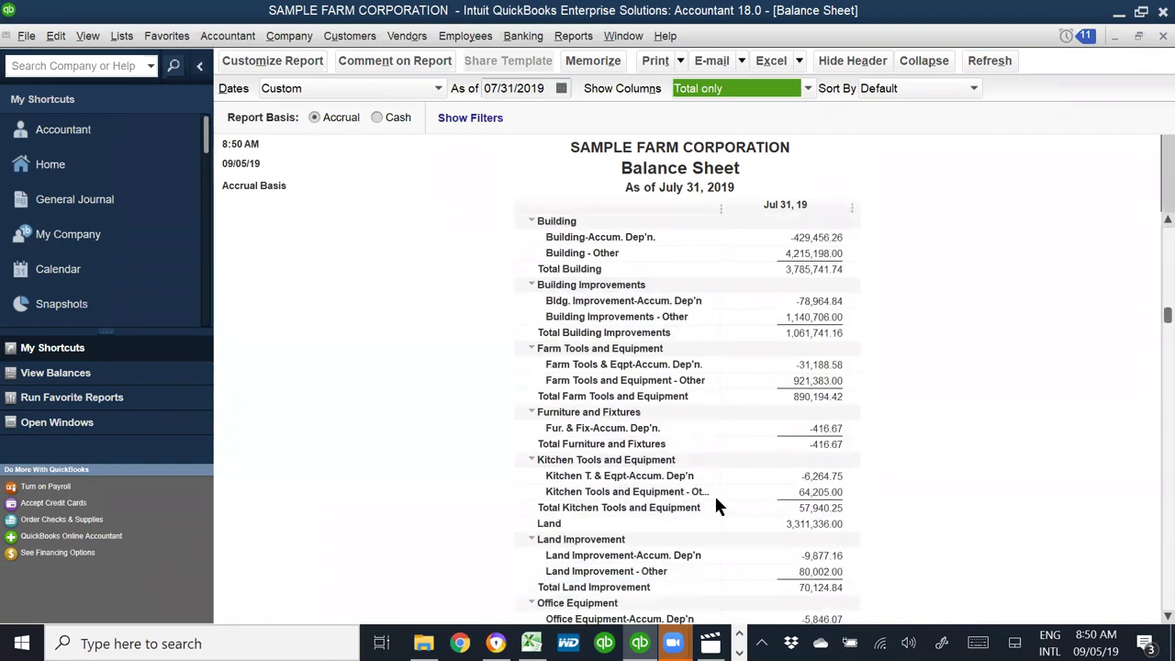
{"action": "scroll", "coordinate": [716, 524], "scroll_direction": "down", "scroll_amount": 1}
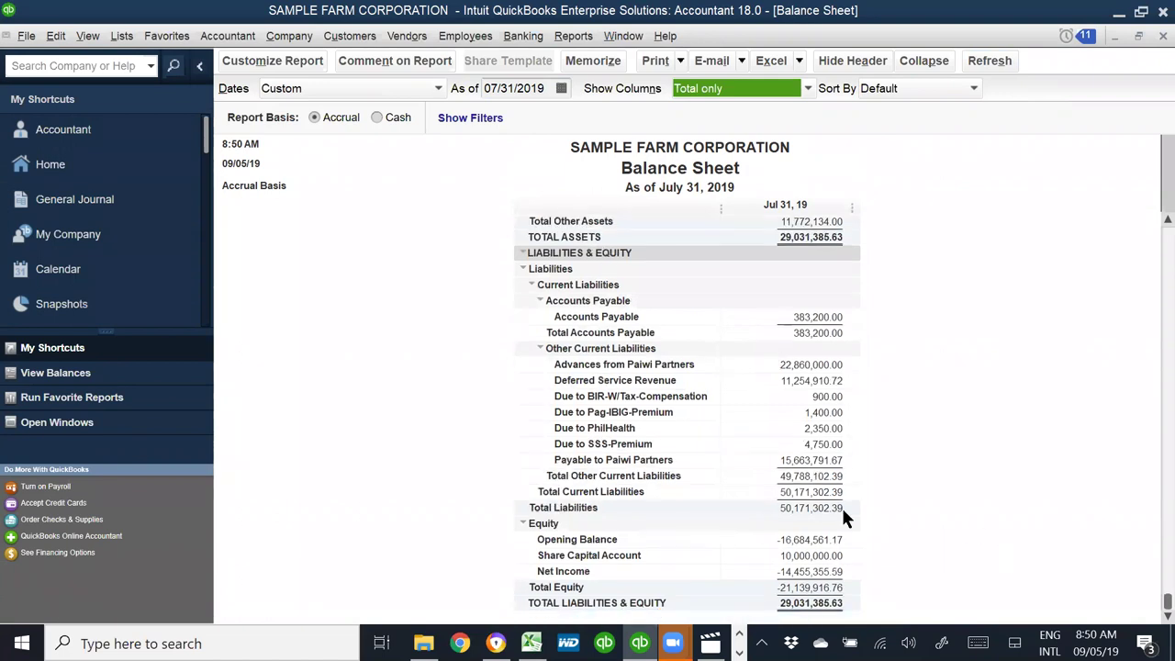
{"action": "left_click", "coordinate": [813, 237]}
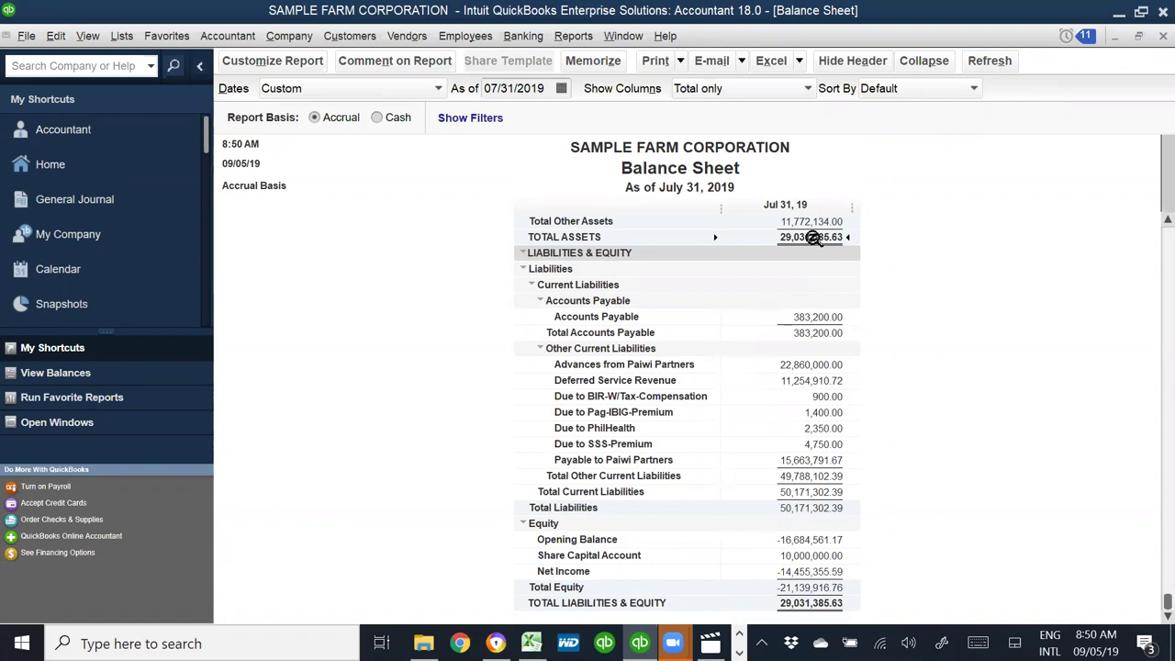
{"action": "left_click", "coordinate": [806, 605]}
{"action": "left_click", "coordinate": [804, 540]}
{"action": "scroll", "coordinate": [835, 476], "scroll_direction": "up", "scroll_amount": 10}
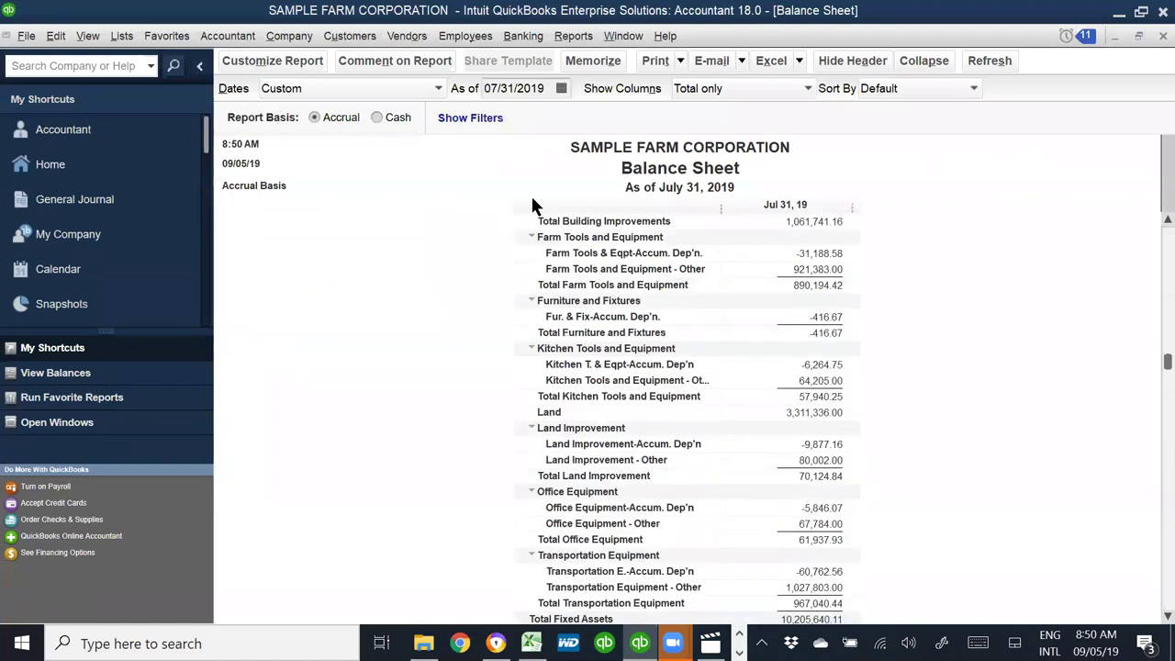
- Export the July Balance Sheet report to a new worksheet in a new Excel workbook
{"action": "left_click", "coordinate": [773, 61]}
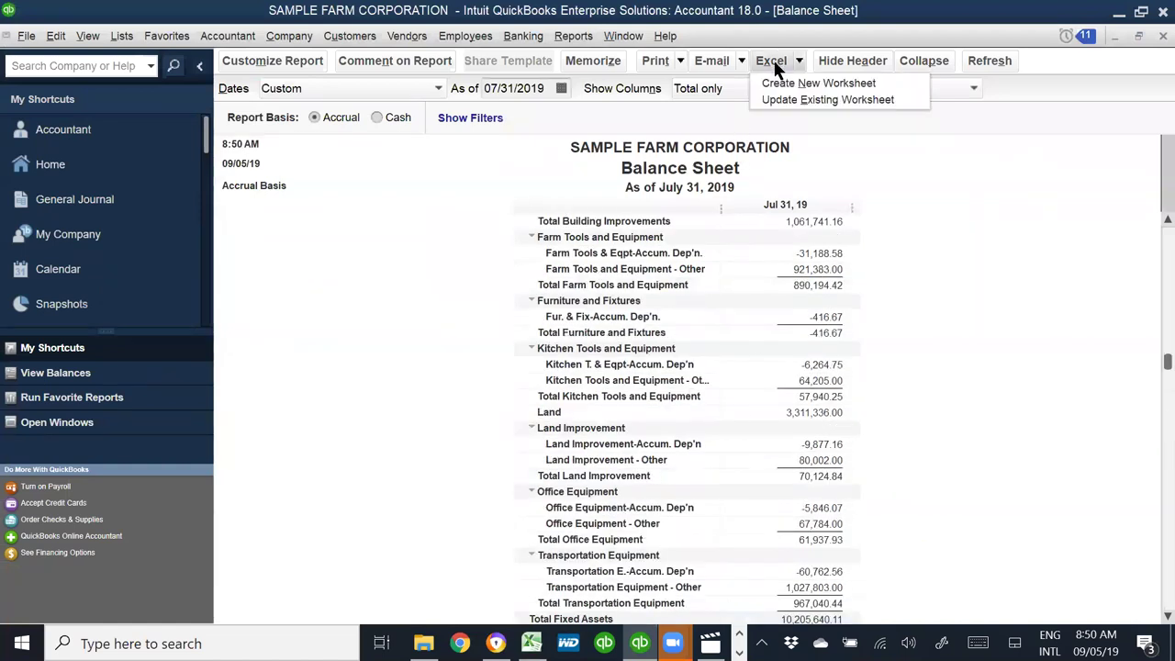
{"action": "left_click", "coordinate": [790, 80]}
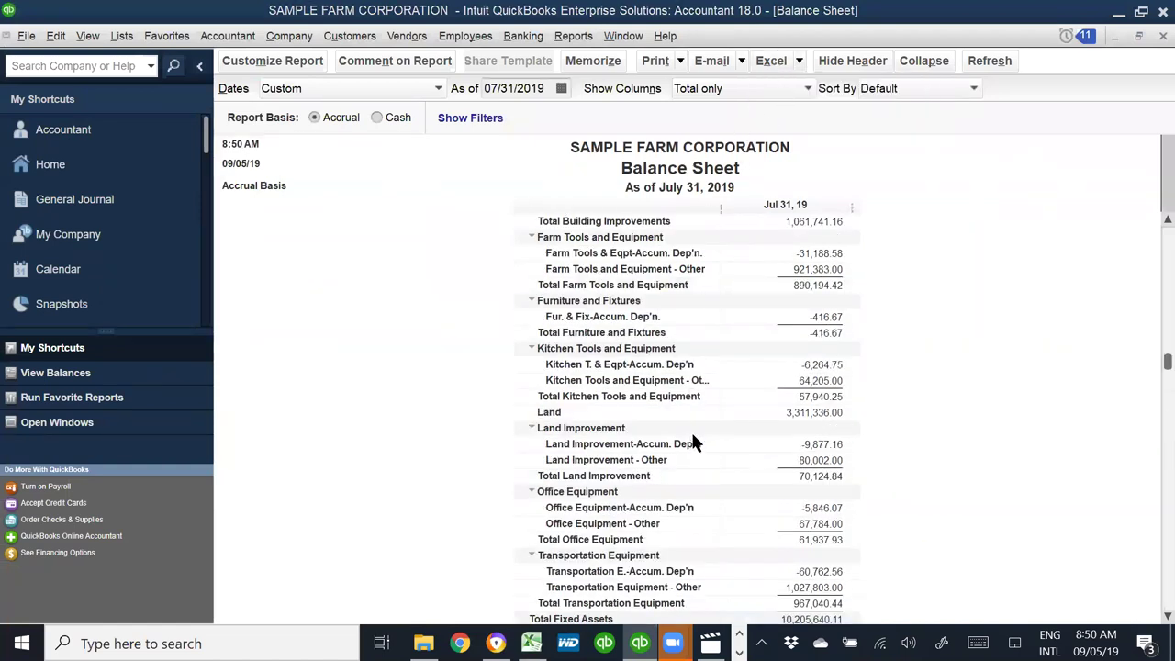
{"action": "left_click", "coordinate": [607, 462]}
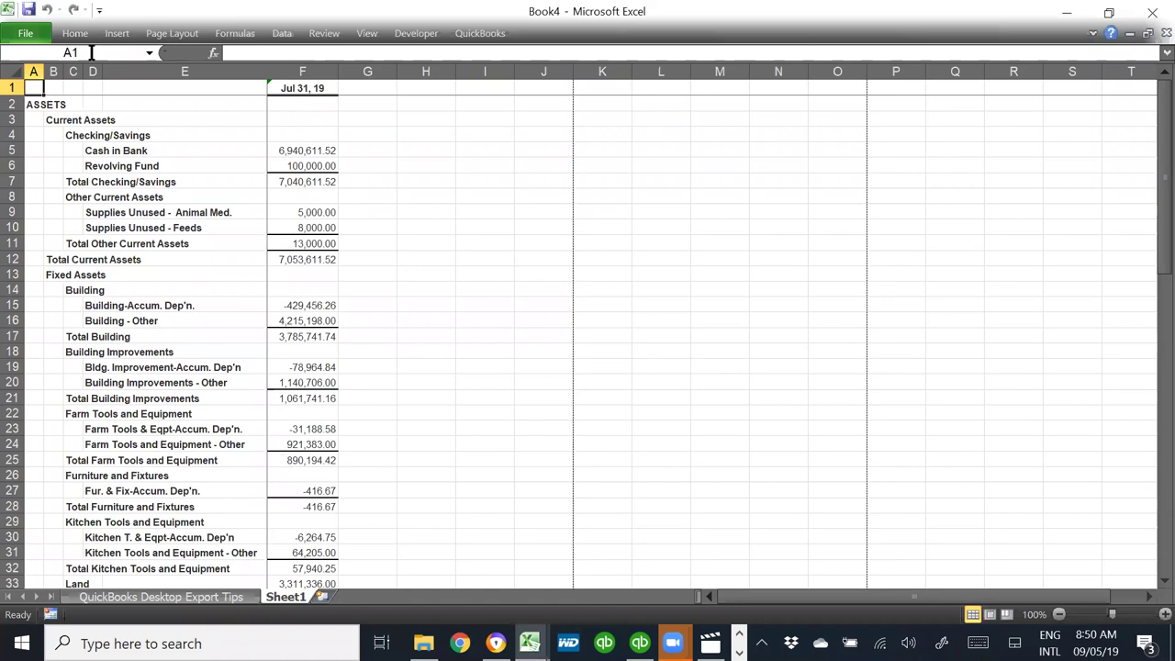
- Save the exported workbook in Documents as SAMPLE FARM - 072019 BALANCE SHEET, accepting the macro-free Excel Workbook format
{"action": "left_click", "coordinate": [27, 33]}
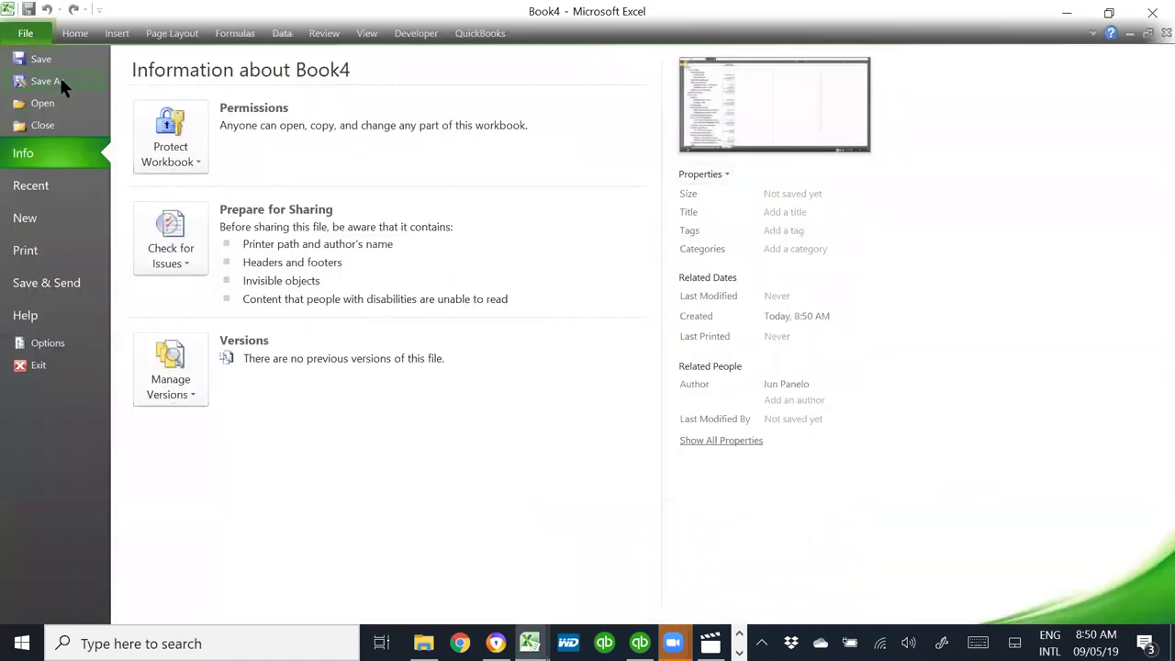
{"action": "key", "text": "Escape"}
{"action": "left_click", "coordinate": [607, 382]}
{"action": "key", "text": "F12"}
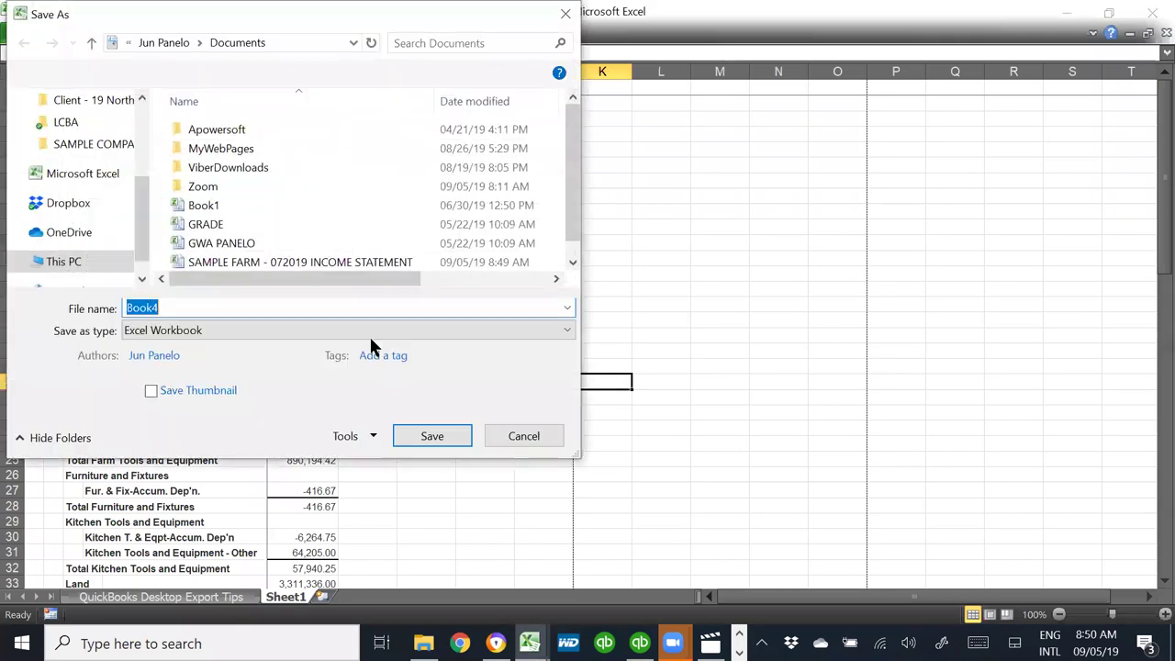
{"action": "type", "text": "SAM"}
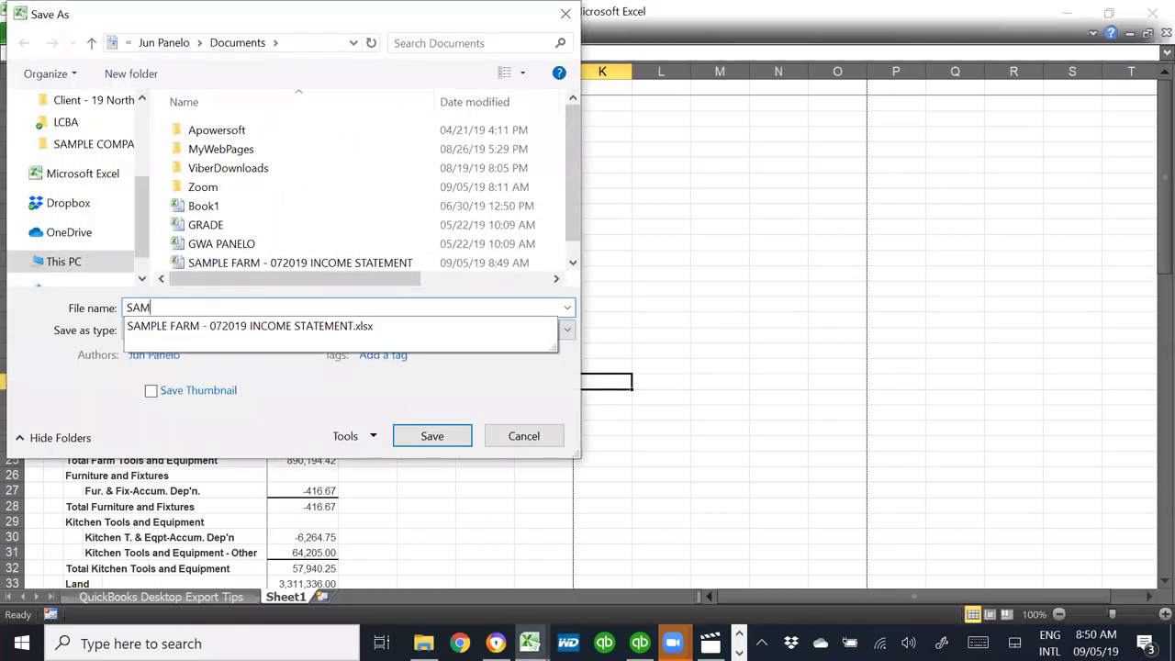
{"action": "type", "text": "PLE FARM - 072019 BALANCE"}
{"action": "key", "text": "BackSpace"}
{"action": "key", "text": "BackSpace"}
{"action": "type", "text": "CE SHEET"}
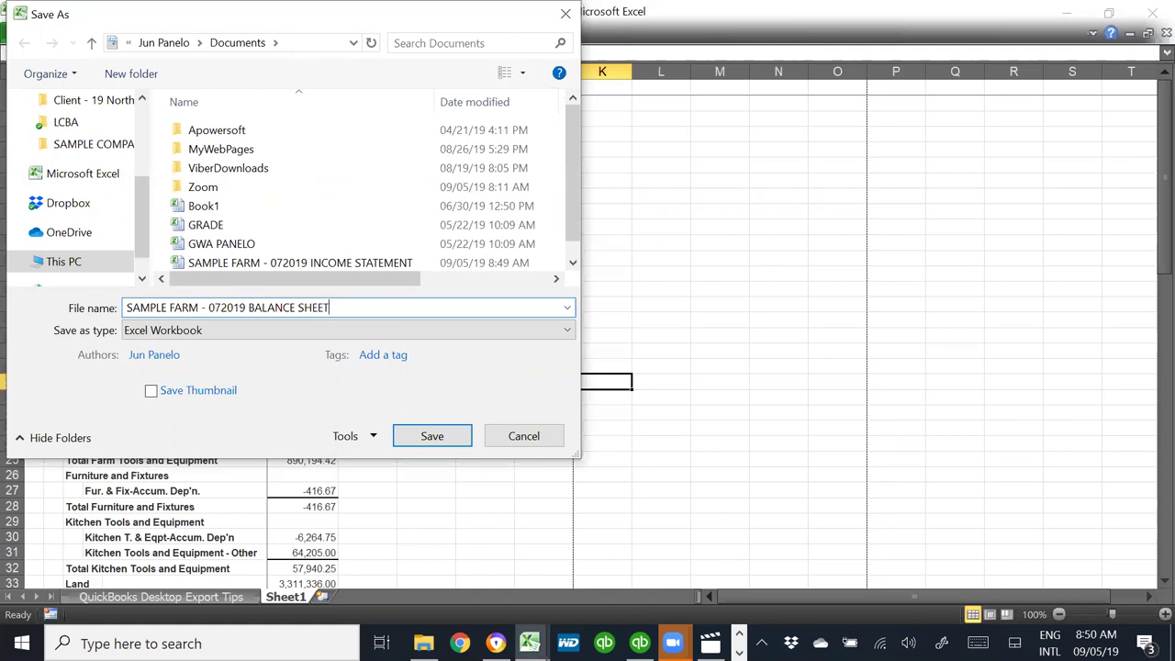
{"action": "key", "text": "Return"}
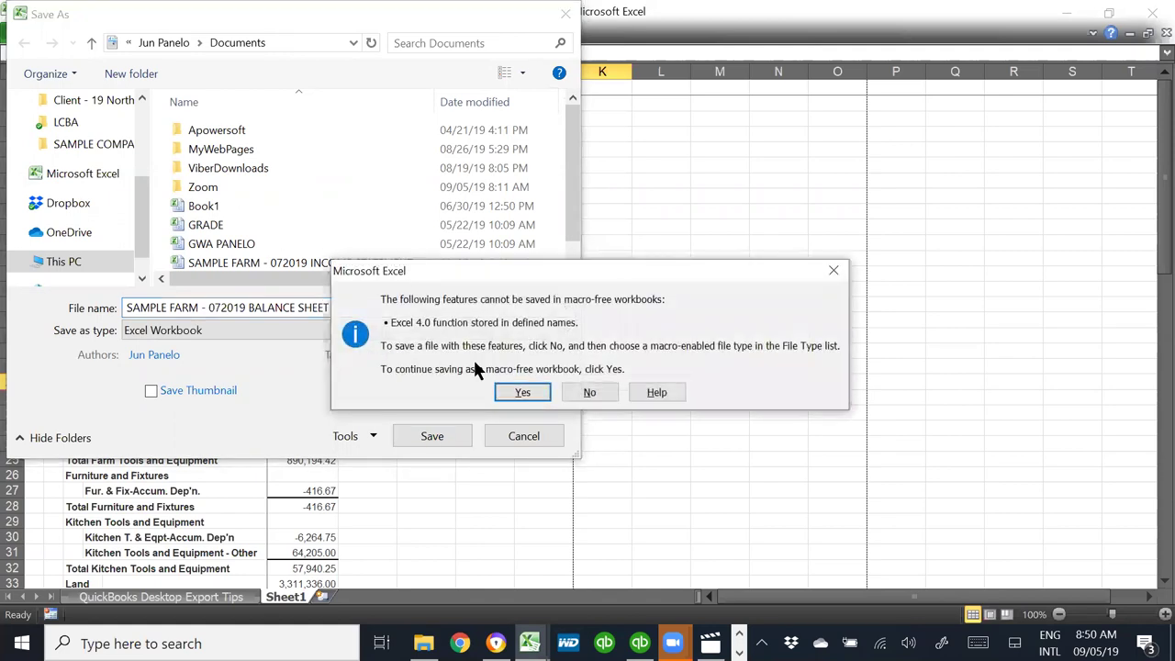
{"action": "left_click", "coordinate": [523, 392]}
{"action": "left_click", "coordinate": [739, 340]}
- Switch back to QuickBooks and close the Balance Sheet report without memorizing its settings
{"action": "key", "text": "alt+Tab"}
{"action": "key", "text": "alt+Tab"}
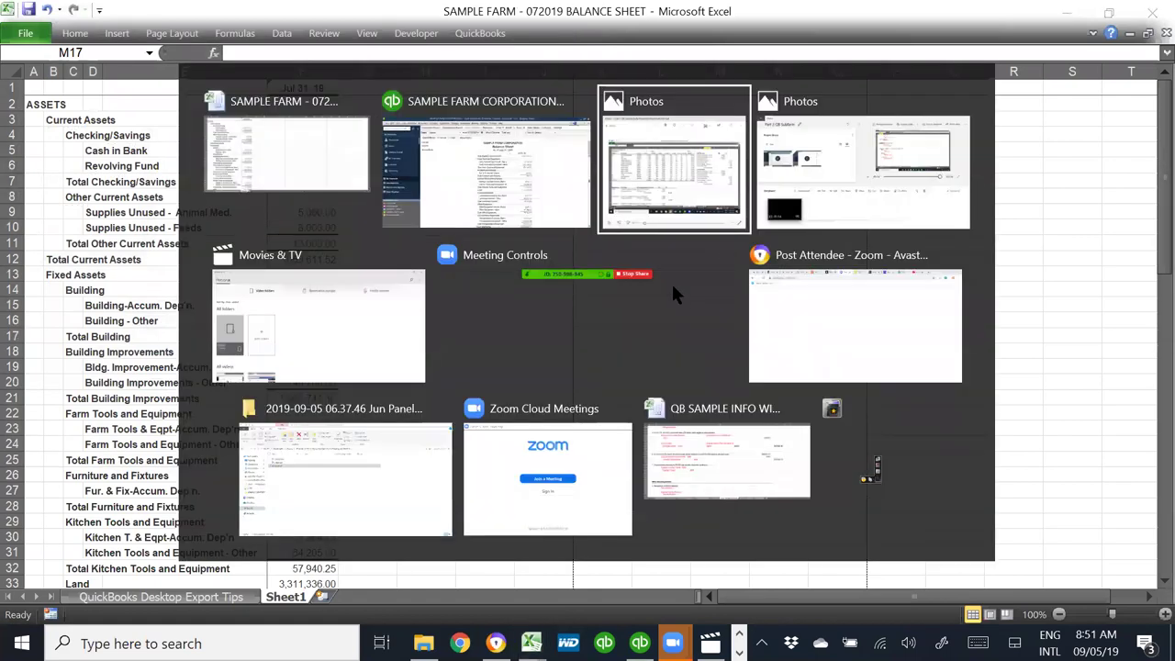
{"action": "key", "text": "alt+Tab"}
{"action": "key", "text": "alt+Tab"}
{"action": "key", "text": "alt+Tab"}
{"action": "key", "text": "alt+Tab"}
{"action": "key", "text": "alt+Tab"}
{"action": "key", "text": "alt+Tab"}
{"action": "key", "text": "alt+Tab"}
{"action": "key", "text": "alt+Tab"}
{"action": "key", "text": "alt+Tab"}
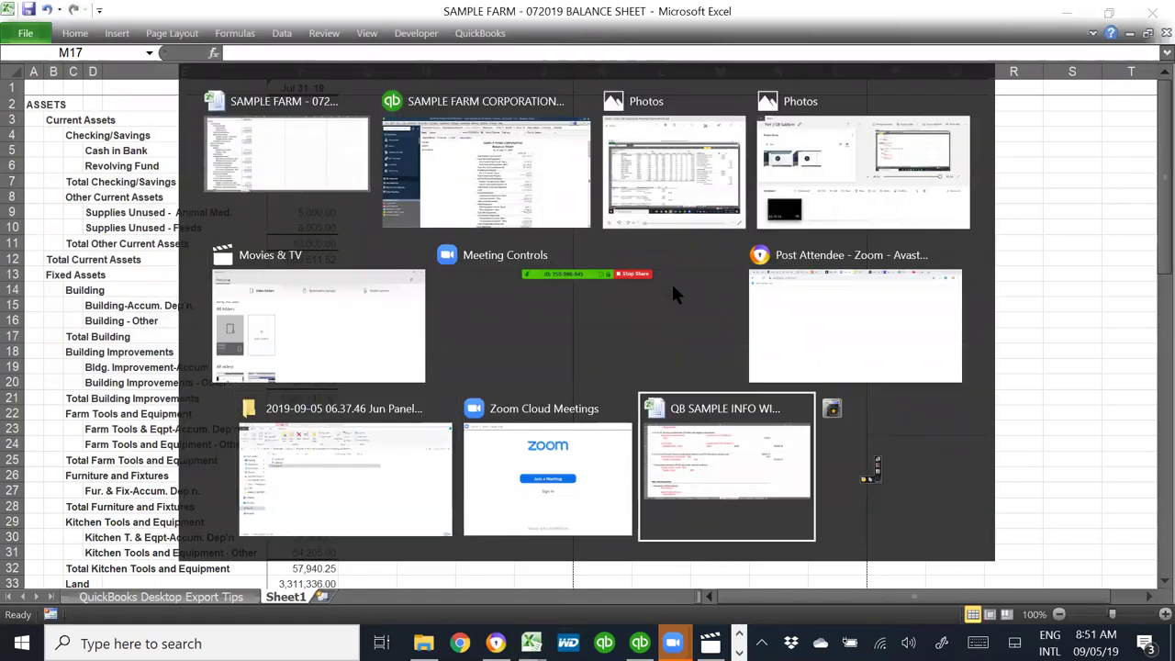
{"action": "key", "text": "alt+Tab"}
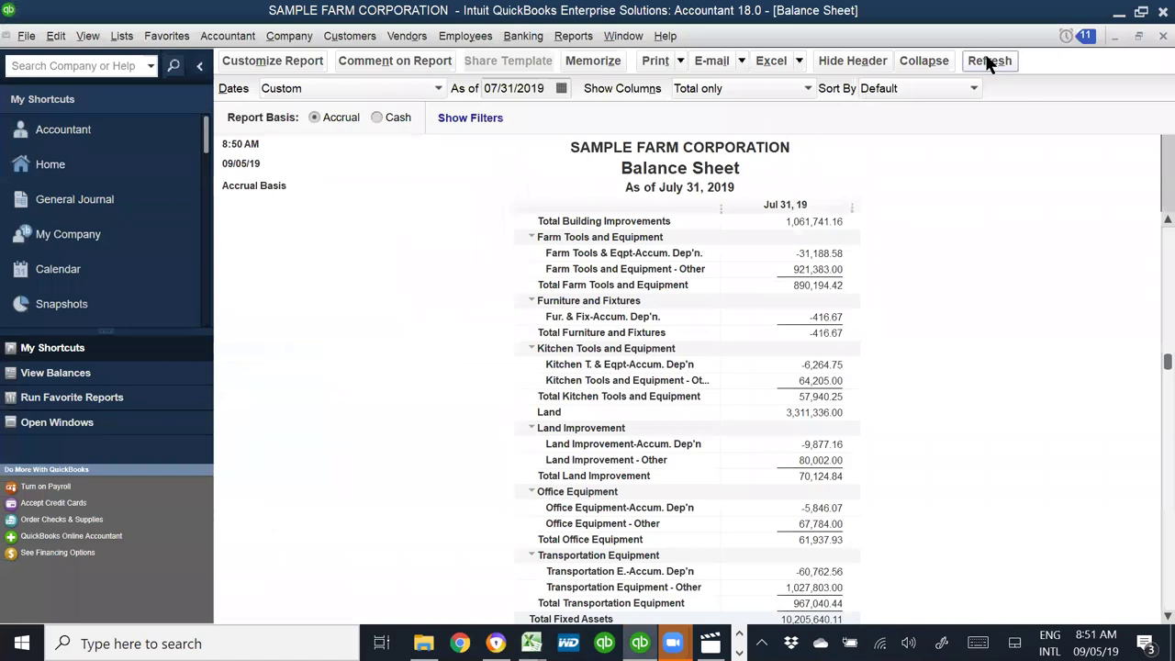
{"action": "key", "text": "Escape"}
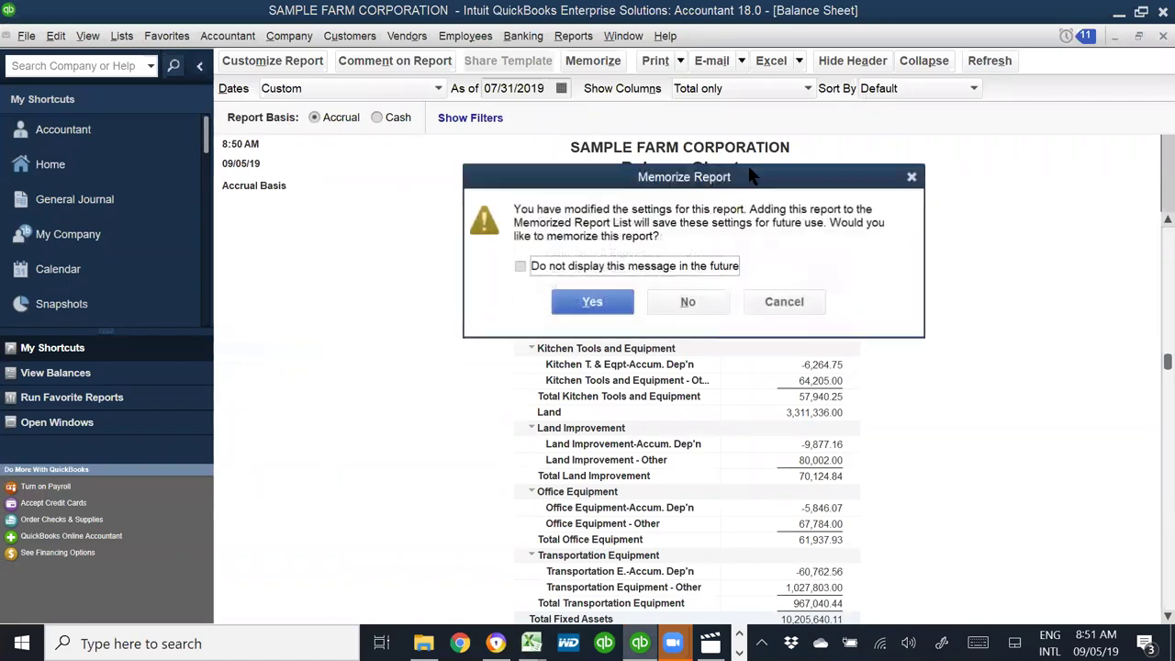
{"action": "left_click", "coordinate": [687, 305]}
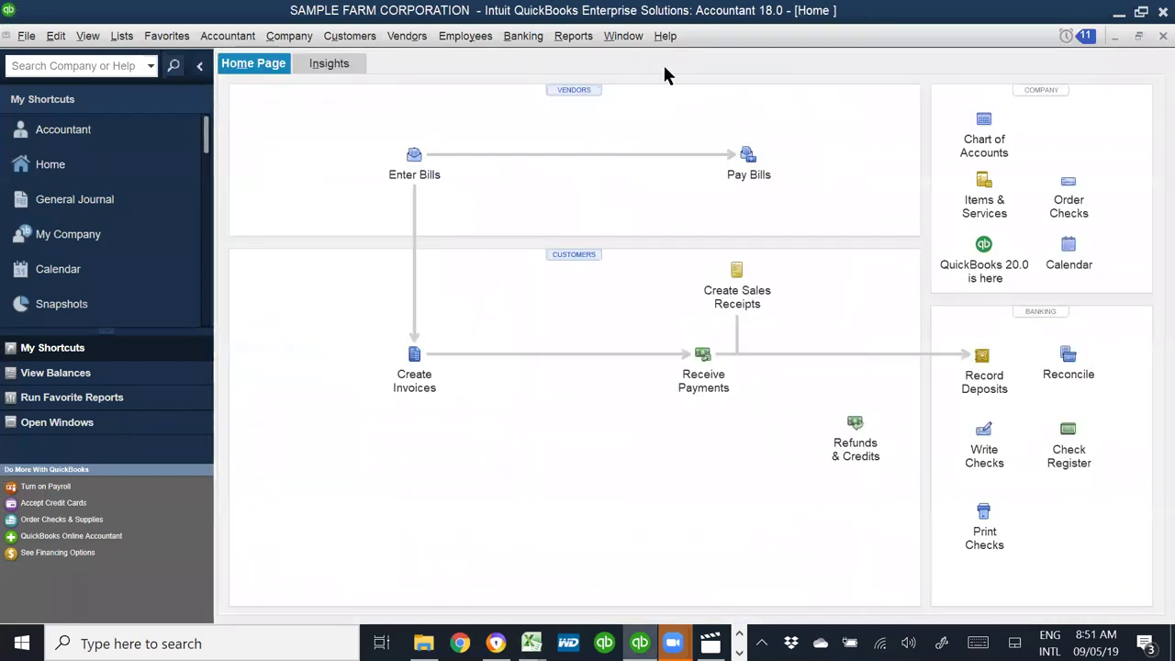
- Generate the Statement of Cash Flows for 07/01/2019 to 07/31/2019 and review it from operating activities to cash at end of period
{"action": "left_click", "coordinate": [573, 36]}
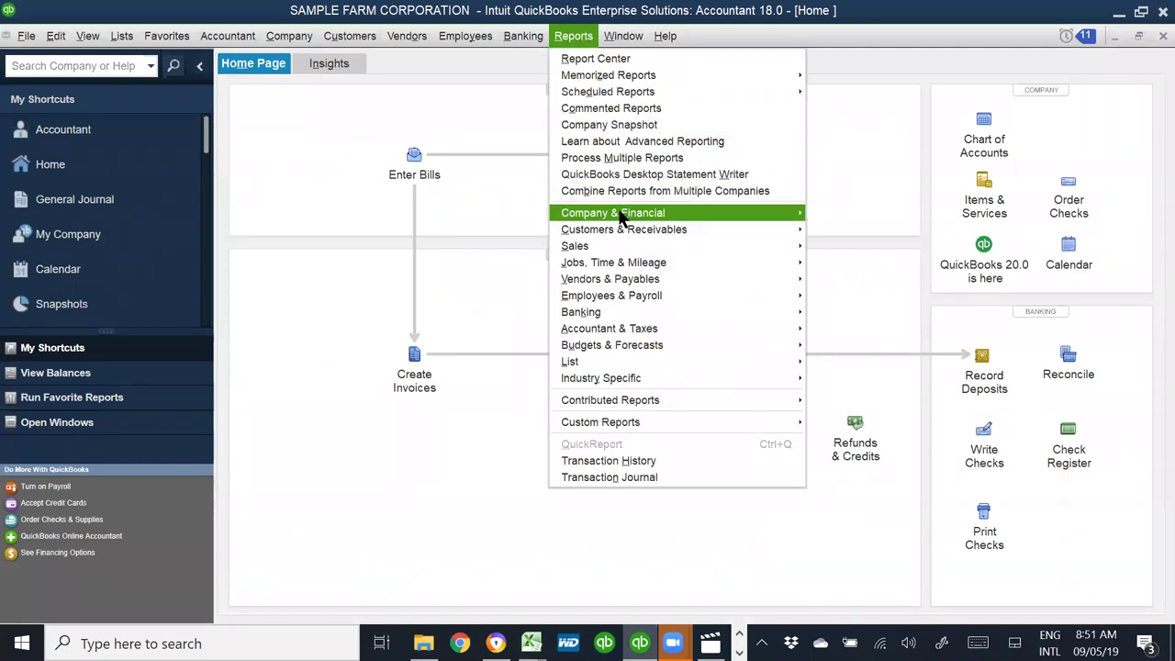
{"action": "mouse_move", "coordinate": [625, 218]}
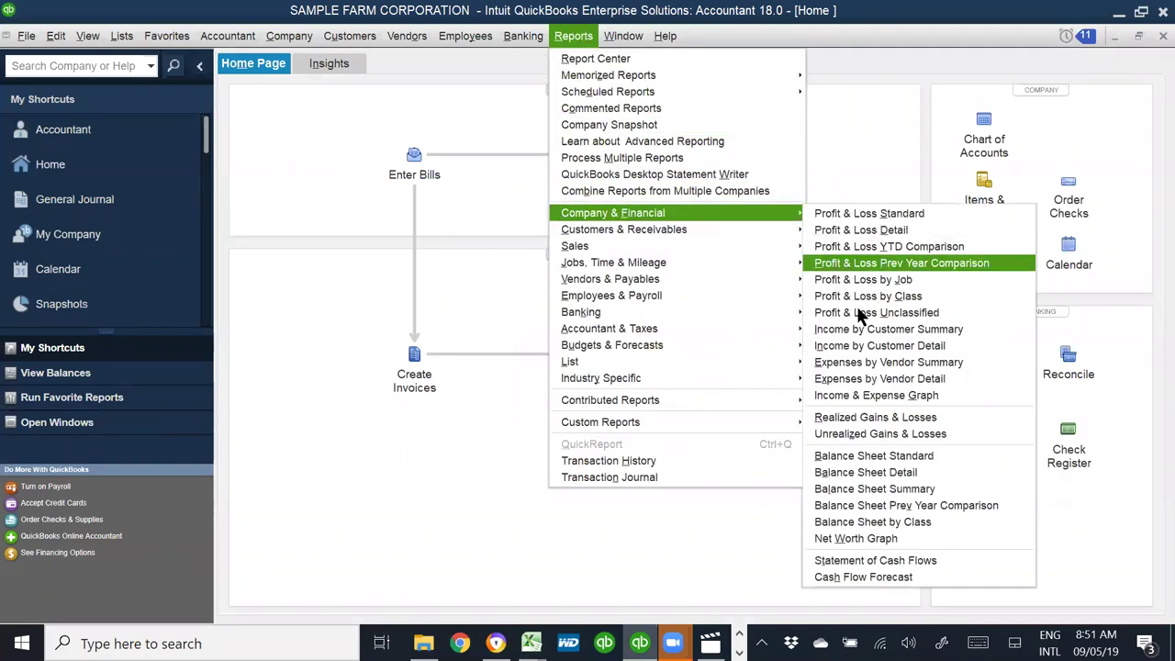
{"action": "left_click", "coordinate": [883, 564]}
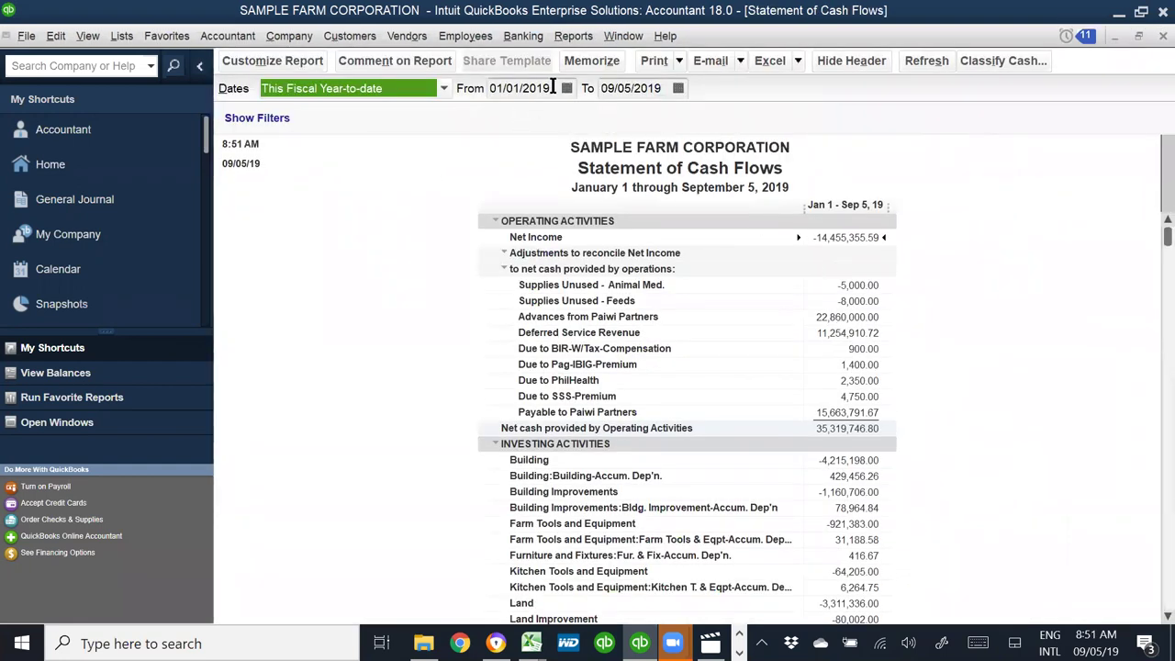
{"action": "type", "text": "07/"}
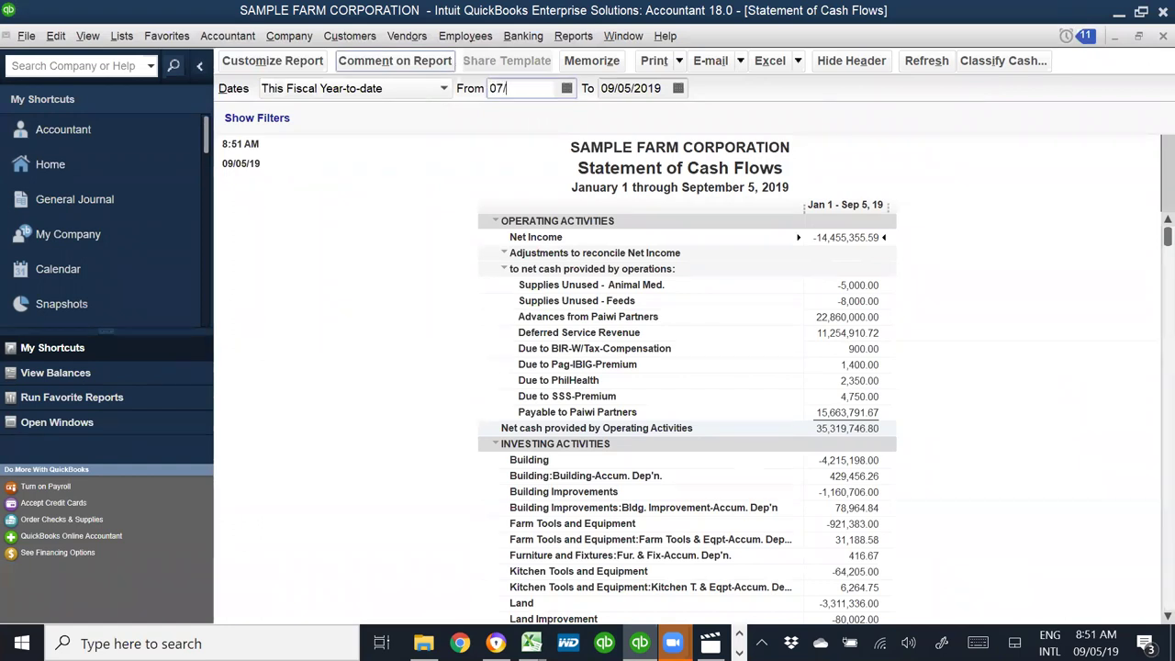
{"action": "type", "text": "01/19"}
{"action": "key", "text": "Tab"}
{"action": "type", "text": "07/"}
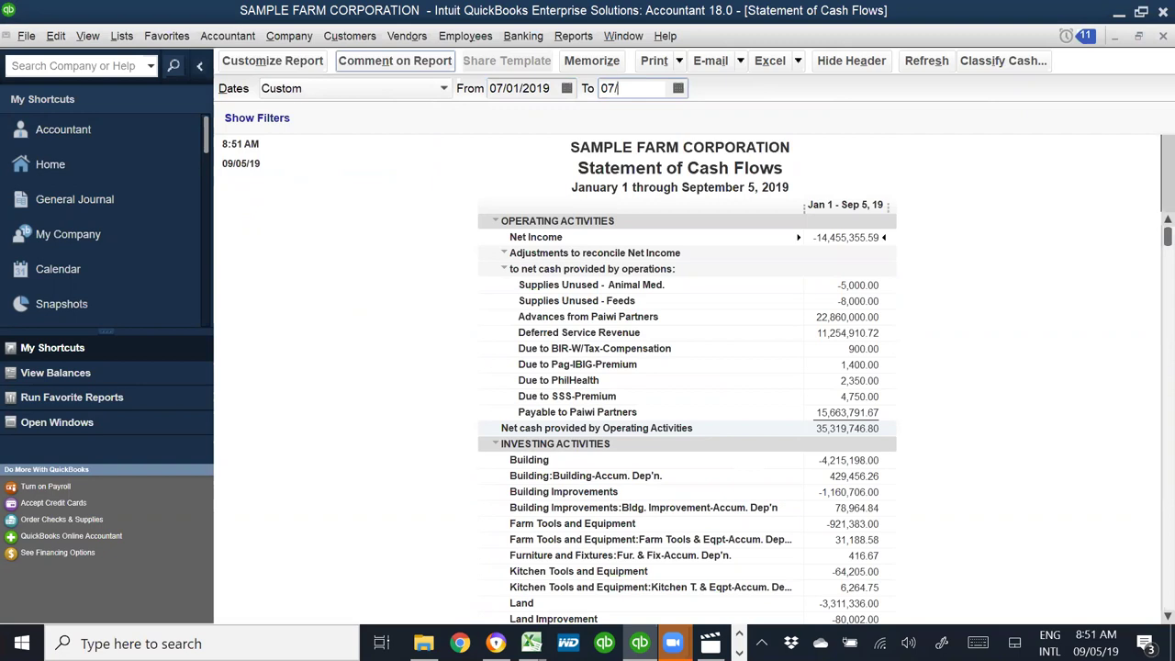
{"action": "type", "text": "31/2019"}
{"action": "key", "text": "Tab"}
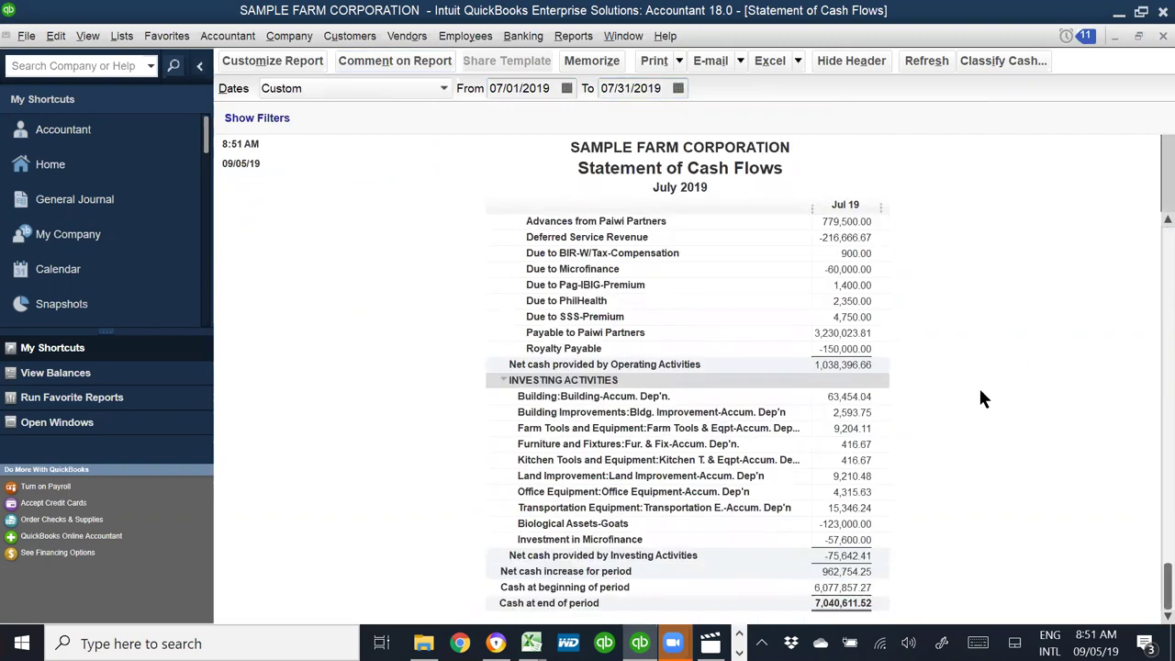
{"action": "scroll", "coordinate": [981, 398], "scroll_direction": "up", "scroll_amount": 2}
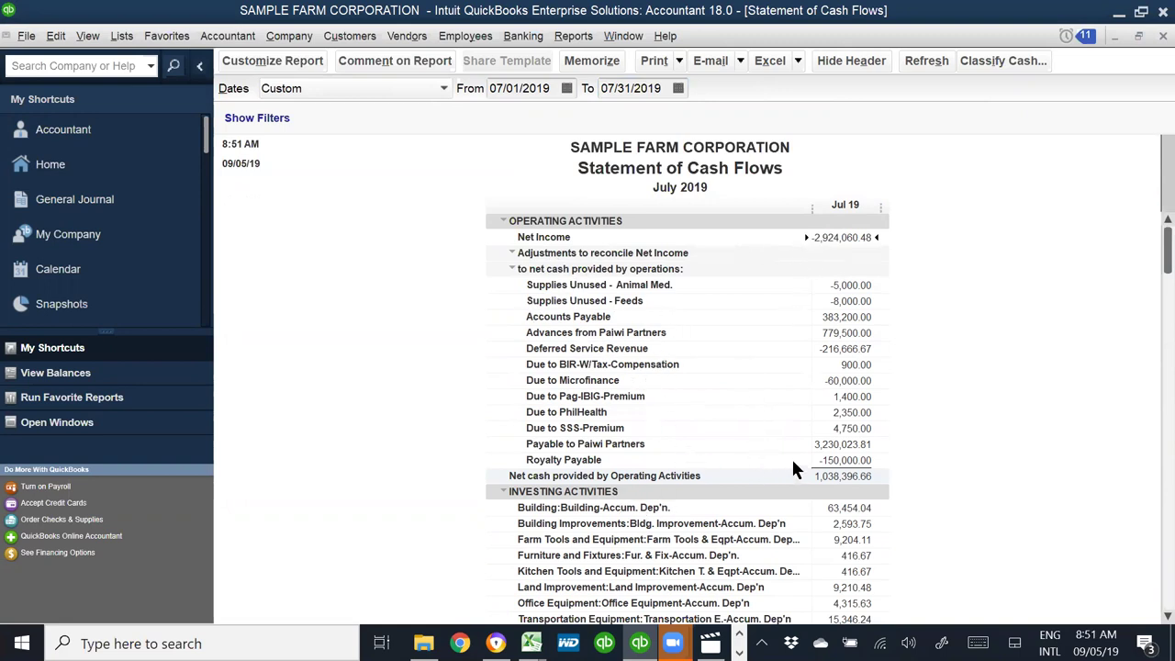
{"action": "scroll", "coordinate": [1003, 475], "scroll_direction": "down", "scroll_amount": 3}
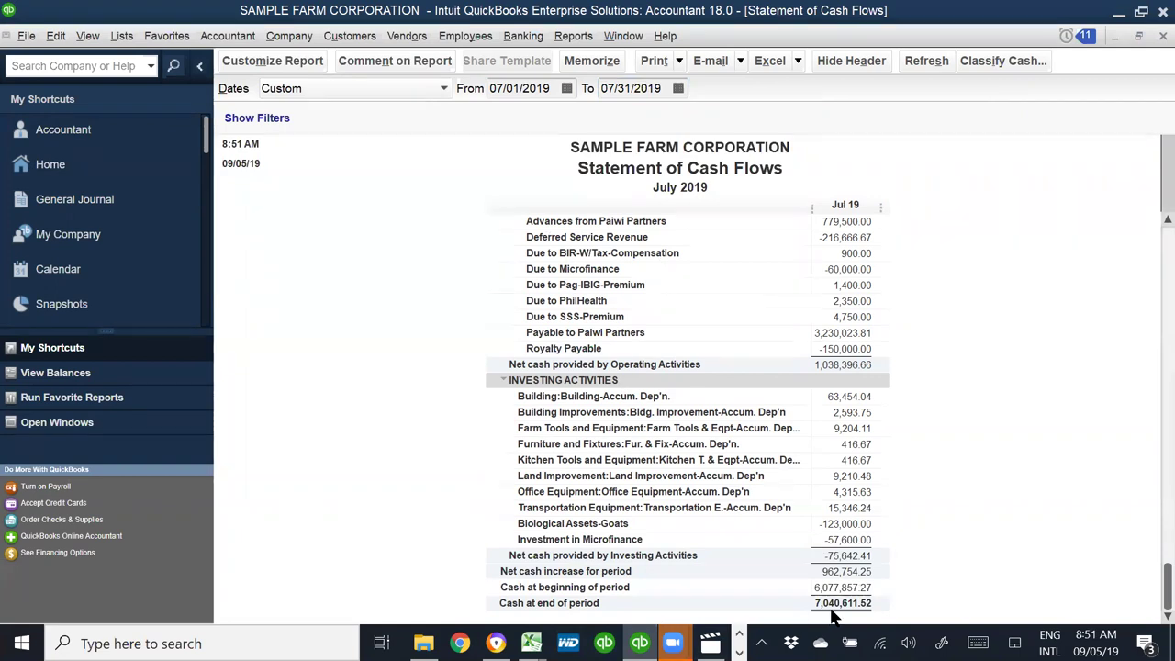
- Open the Cash in Bank register from the Chart of Accounts to check its July transactions and balances
{"action": "left_click", "coordinate": [89, 165]}
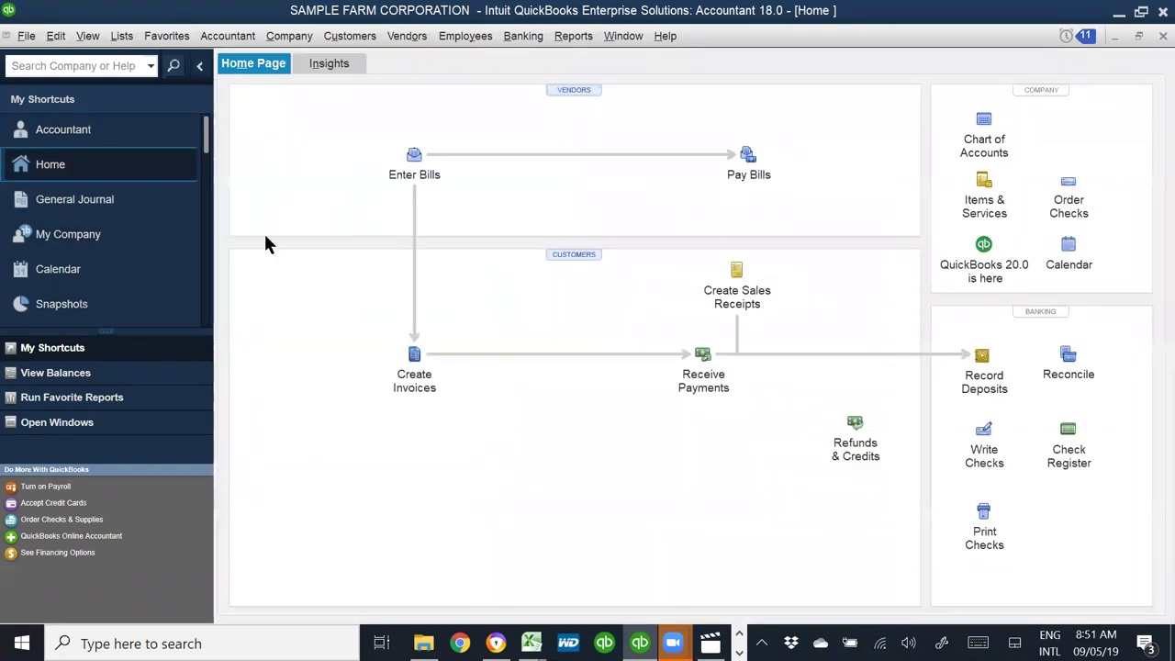
{"action": "left_click", "coordinate": [984, 122]}
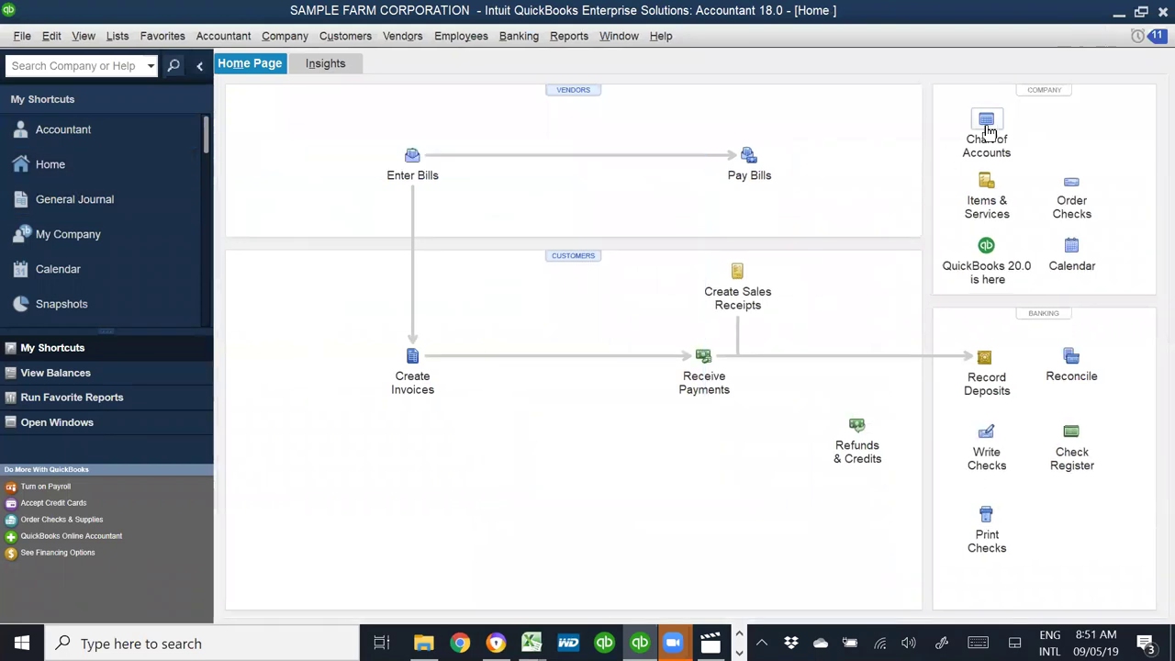
{"action": "scroll", "coordinate": [1030, 238], "scroll_direction": "up", "scroll_amount": 6}
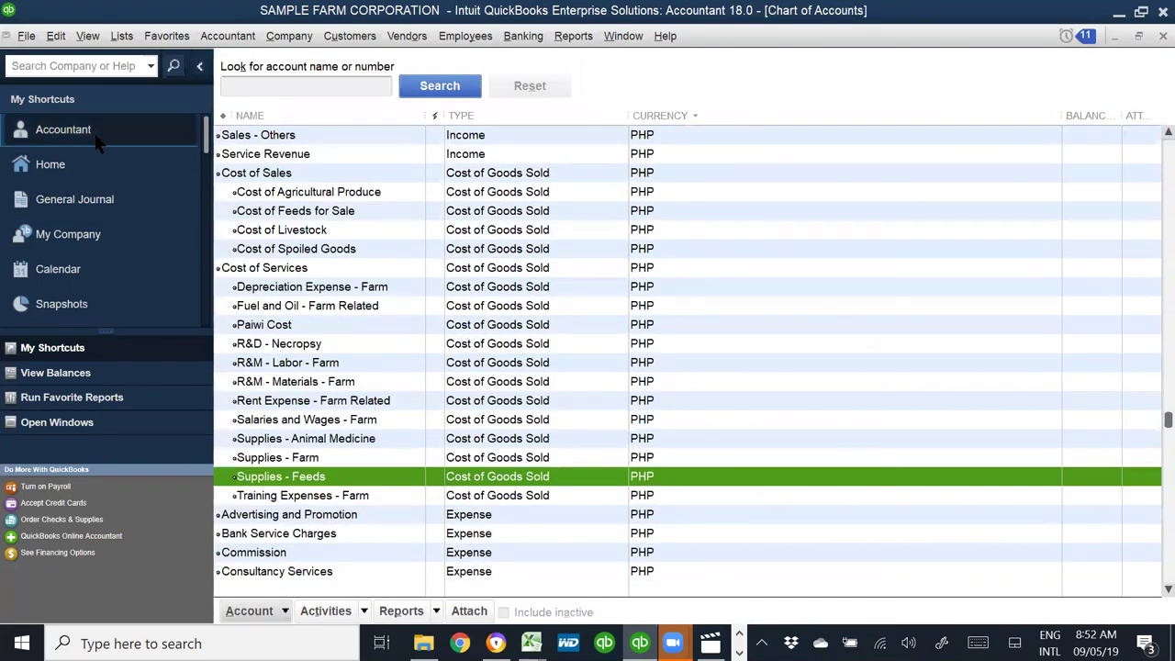
{"action": "left_click_drag", "start_coordinate": [1159, 420], "coordinate": [1147, 131]}
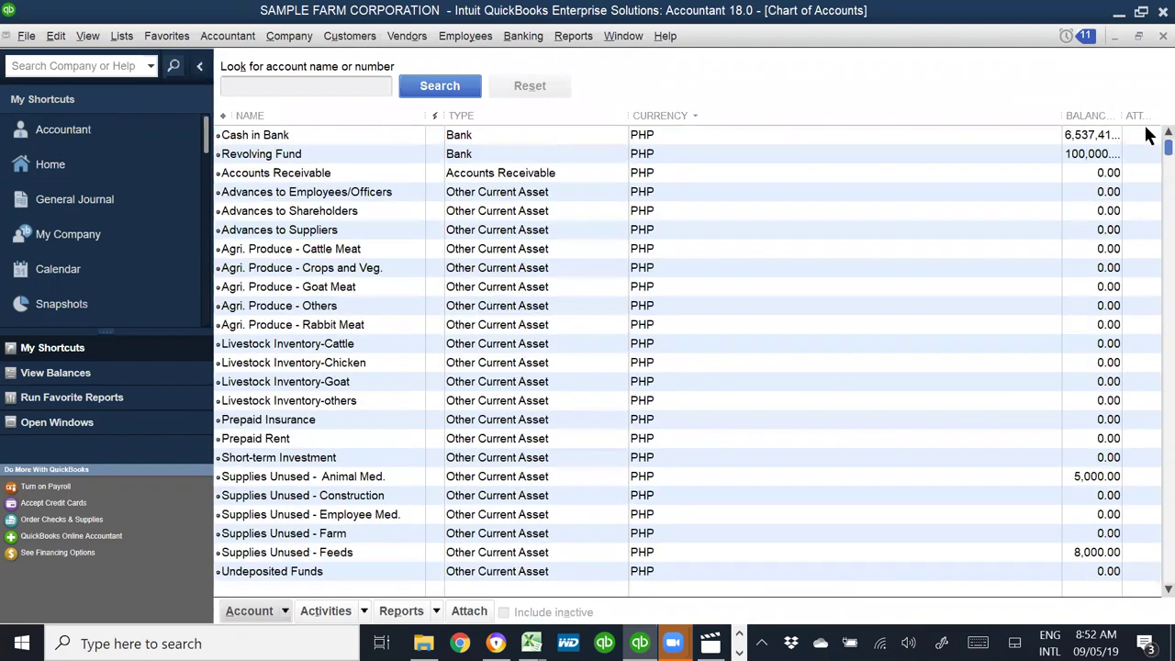
{"action": "double_click", "coordinate": [1055, 135]}
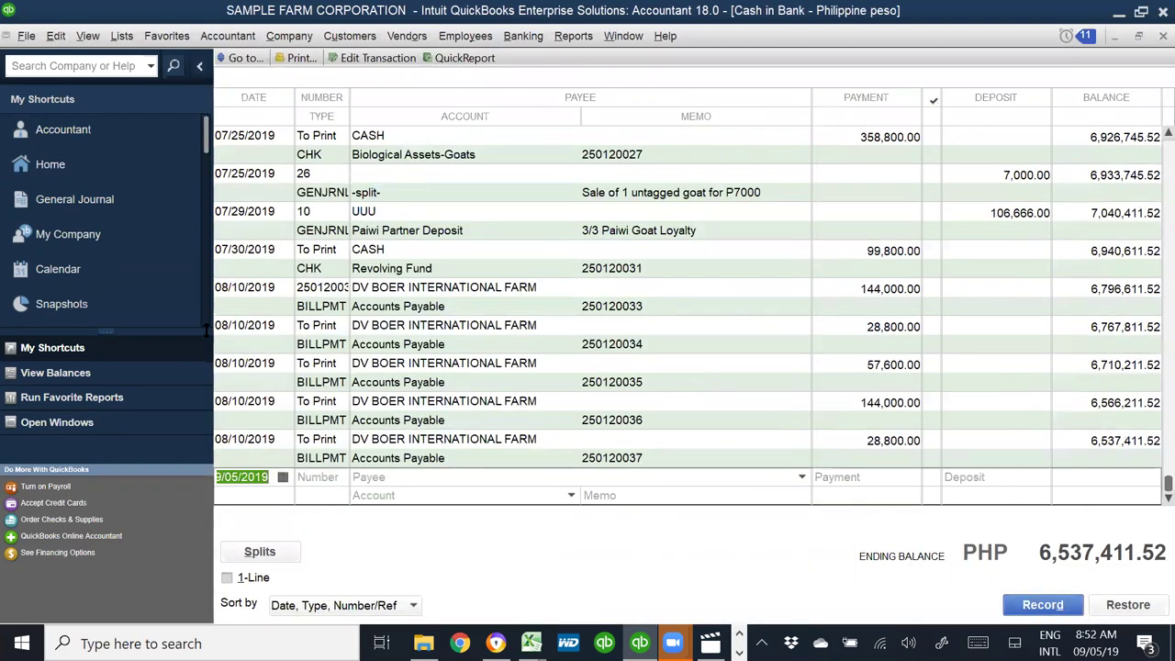
- Check the 07/29/2019 and 07/30/2019 entries and balances in the Cash in Bank register against the exported Balance Sheet workbook
{"action": "left_click", "coordinate": [313, 251]}
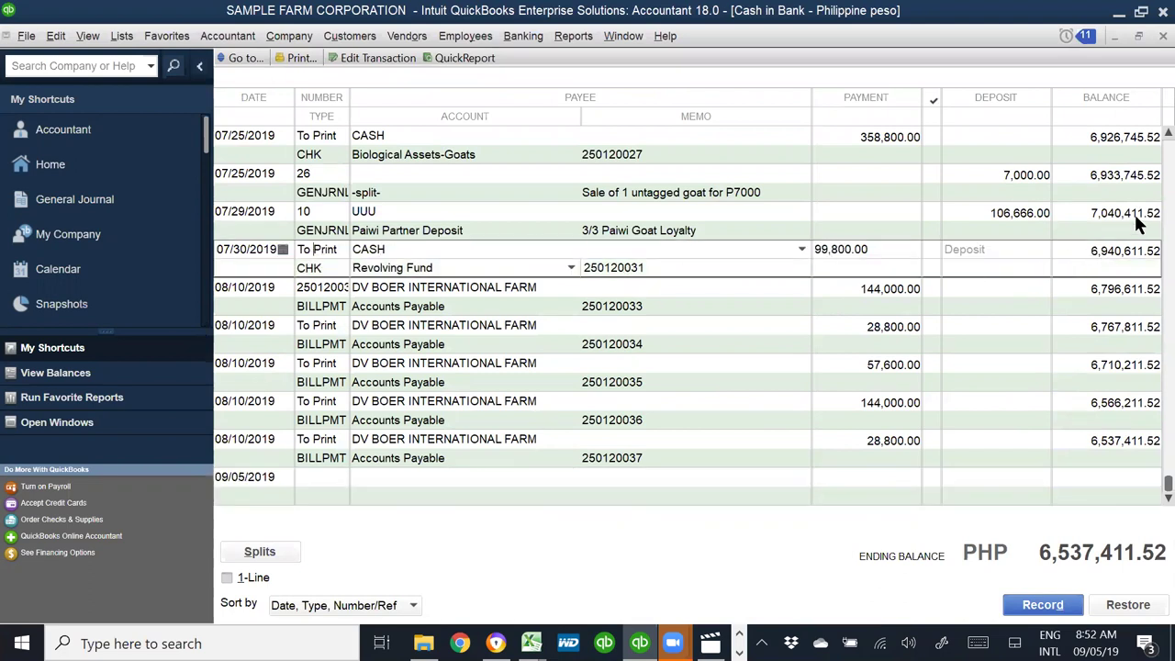
{"action": "left_click", "coordinate": [1108, 217]}
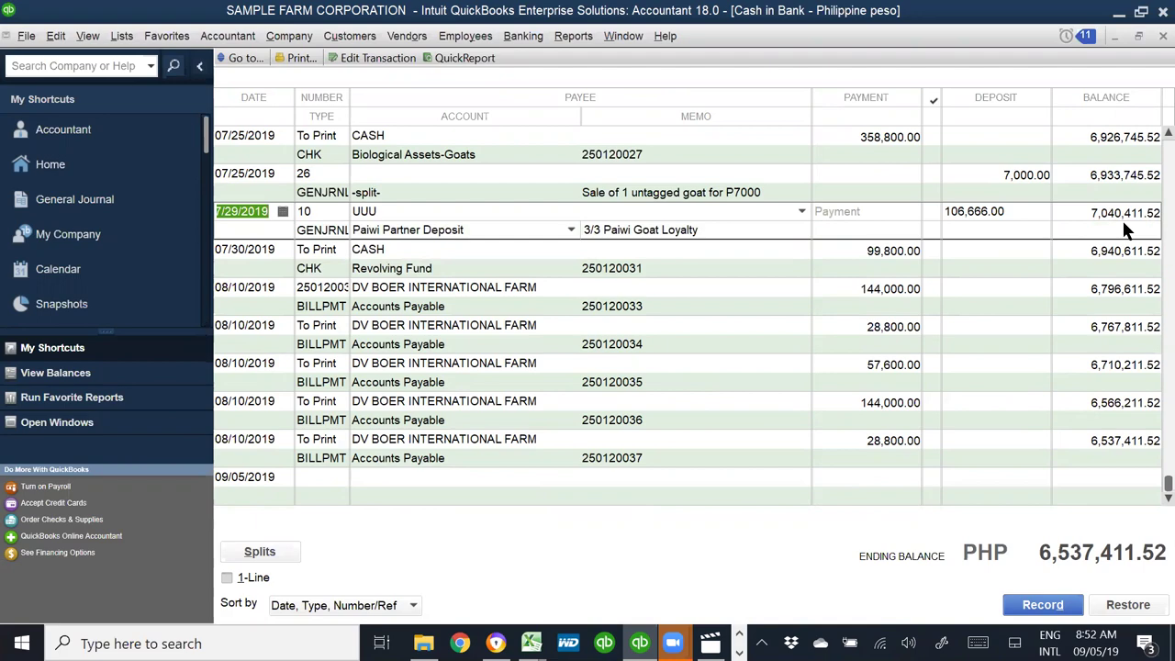
{"action": "key", "text": "alt+Tab"}
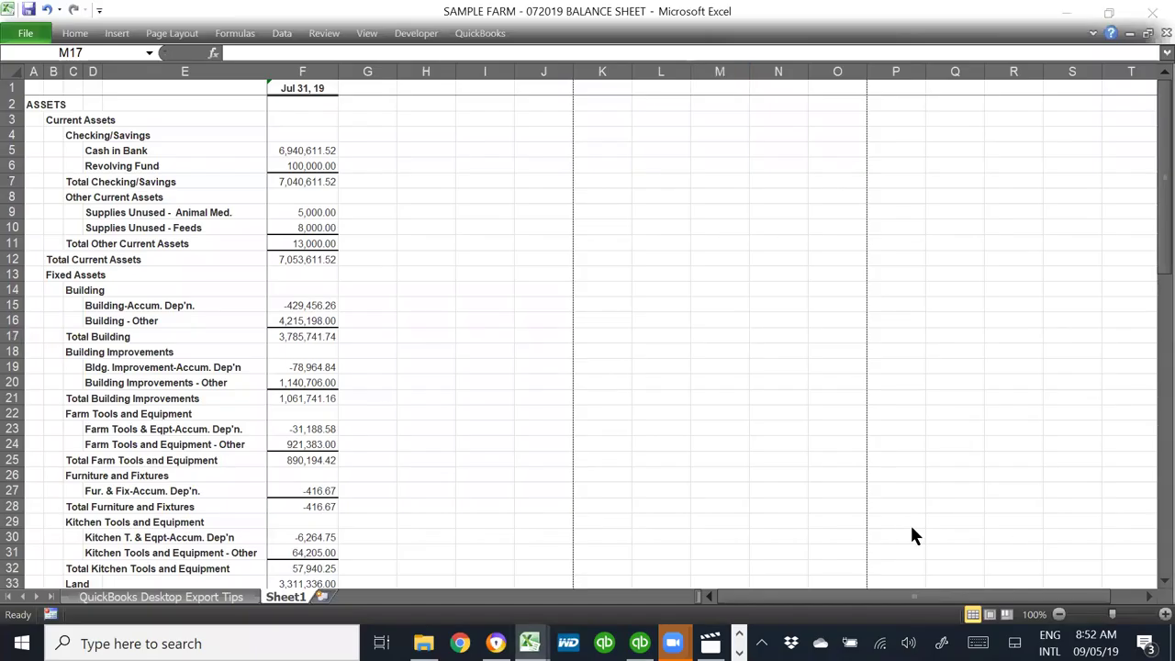
{"action": "key", "text": "alt+Tab"}
{"action": "key", "text": "alt+Tab"}
{"action": "key", "text": "alt+Tab"}
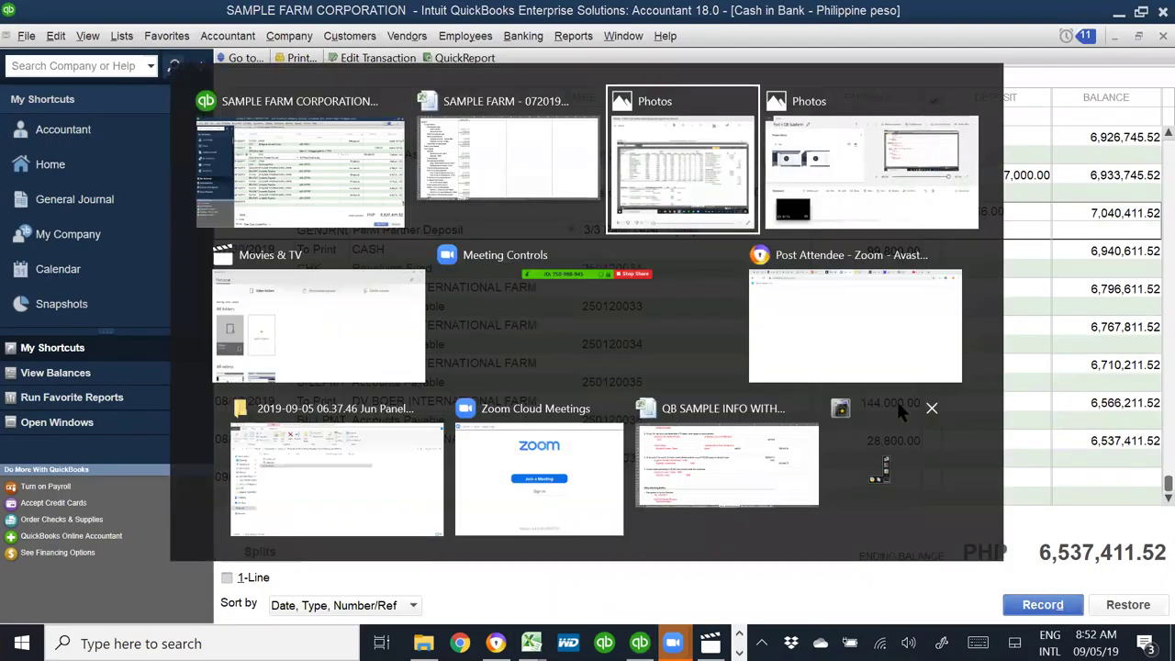
{"action": "key", "text": "alt+Tab"}
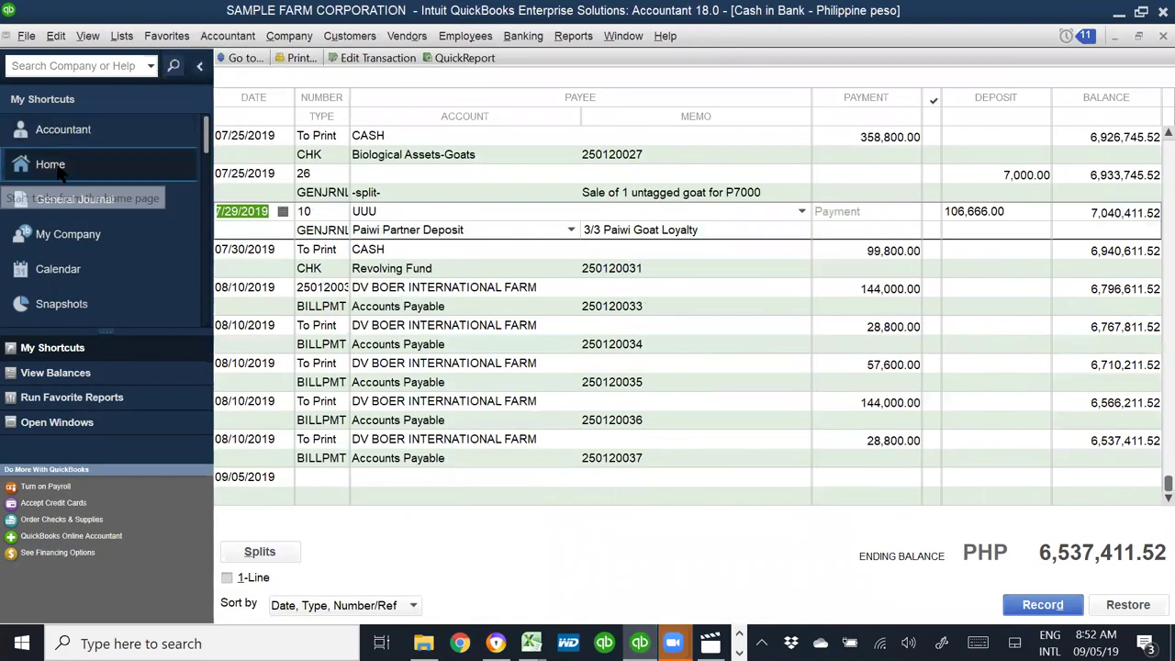
- Return to the home page and open the Statement of Cash Flows report
{"action": "left_click", "coordinate": [51, 166]}
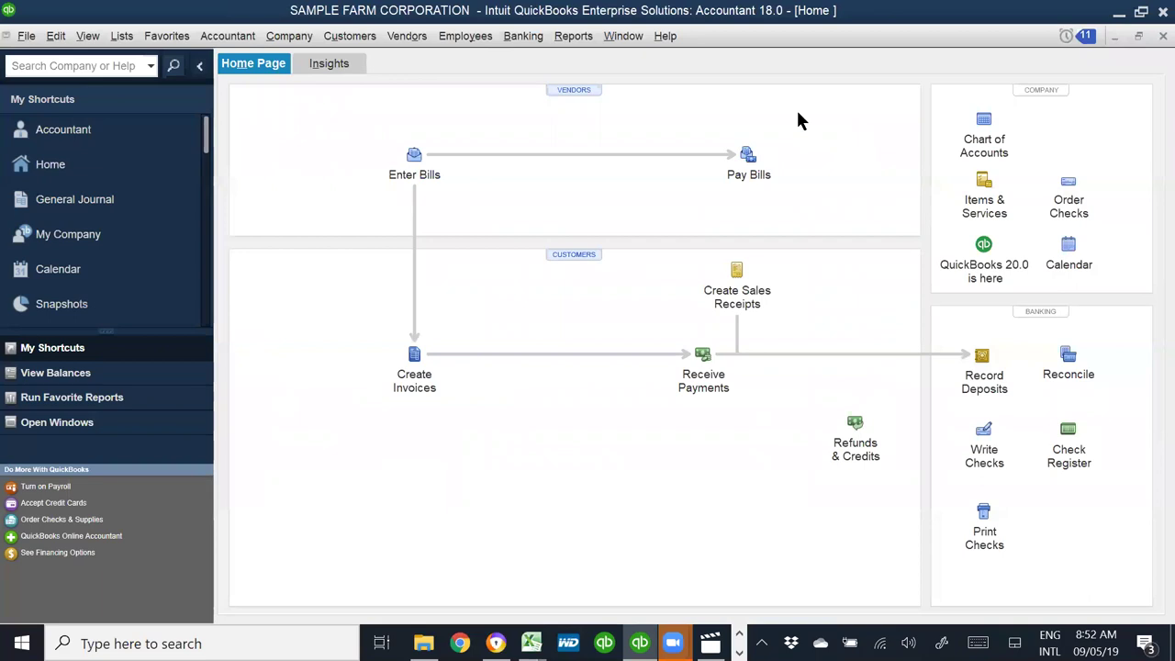
{"action": "left_click", "coordinate": [581, 38]}
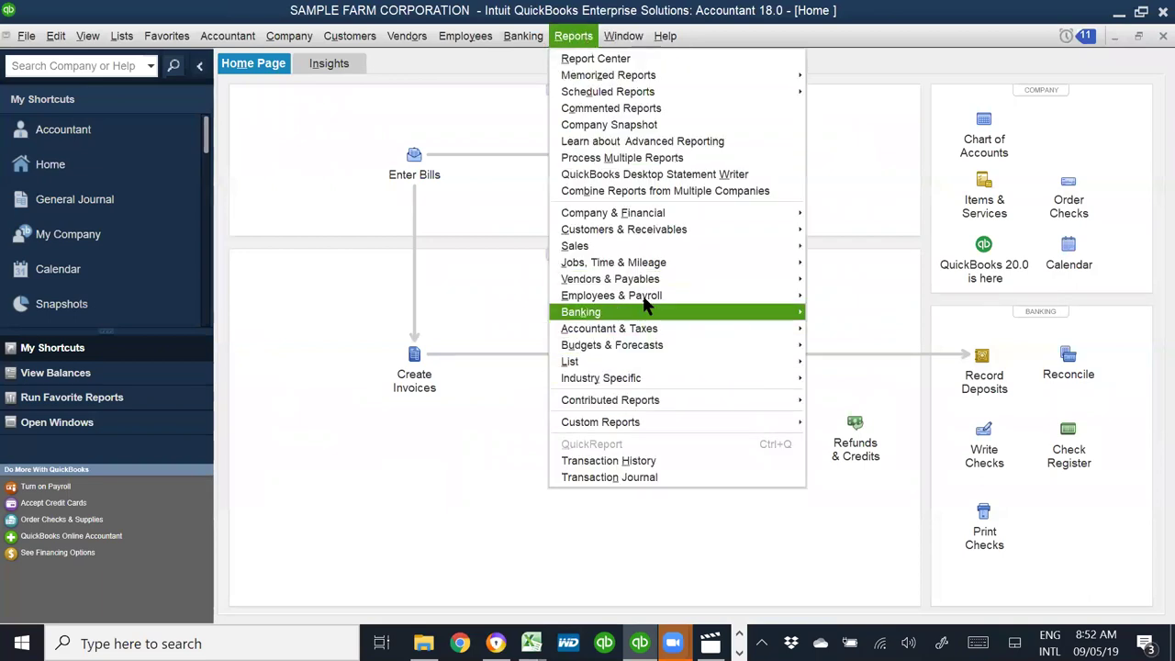
{"action": "mouse_move", "coordinate": [716, 214]}
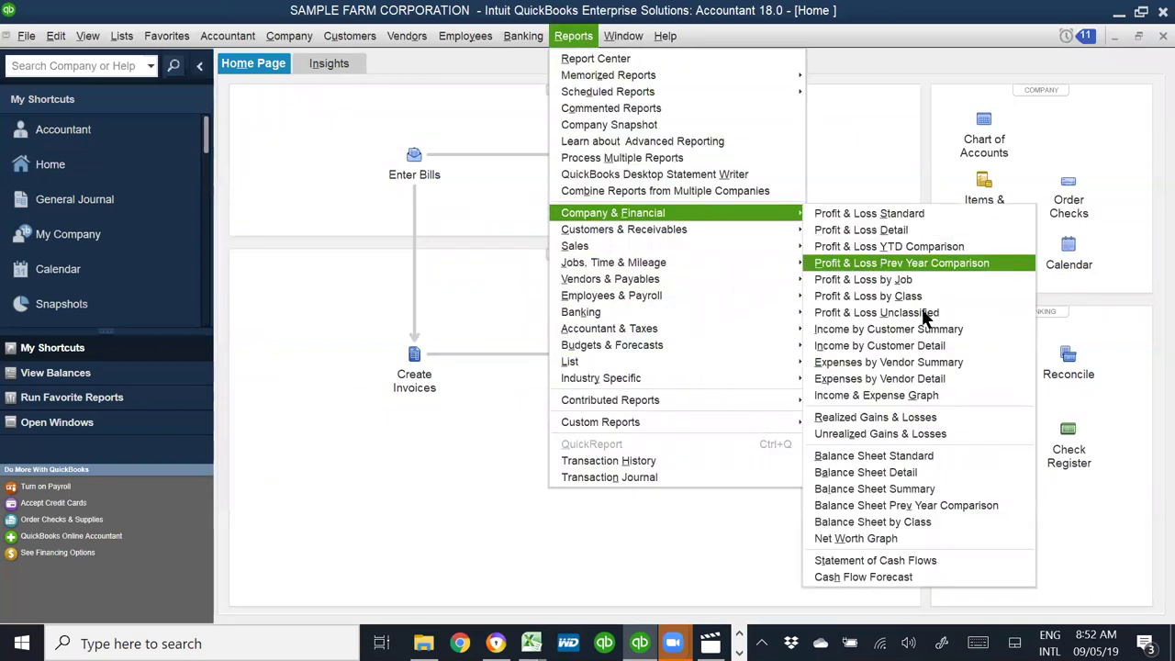
{"action": "left_click", "coordinate": [881, 561]}
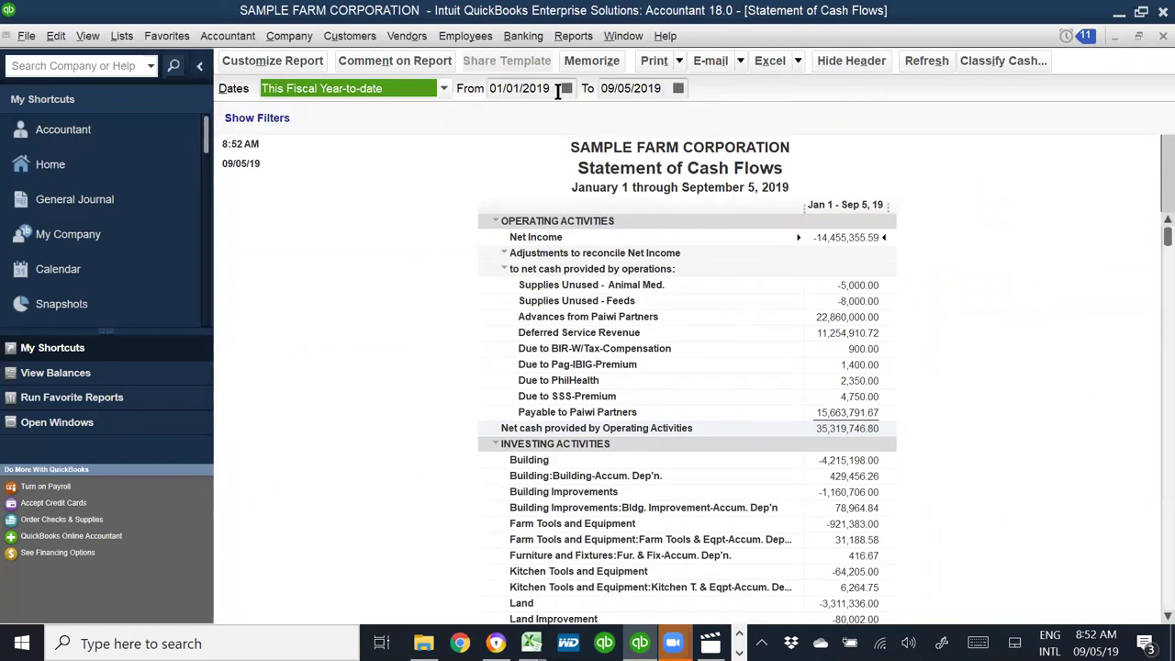
- Set the Statement of Cash Flows period to 07/01/2019 through 07/31/2019 and refresh the report
{"action": "left_click_drag", "start_coordinate": [556, 90], "coordinate": [464, 89]}
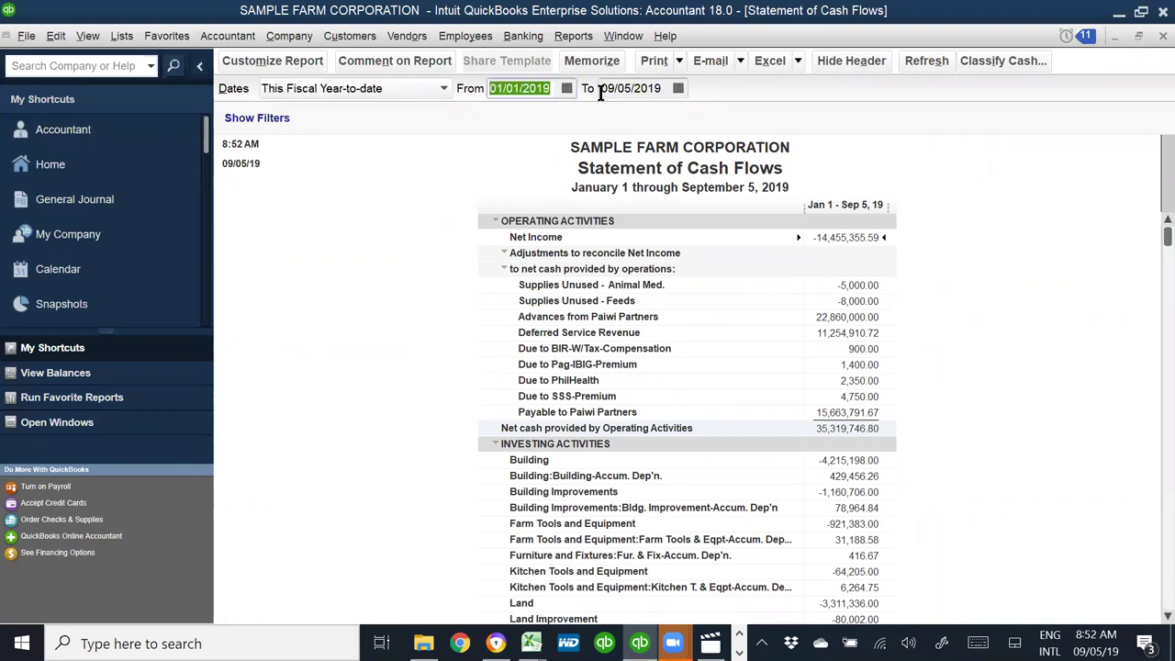
{"action": "left_click", "coordinate": [658, 92]}
{"action": "type", "text": "07"}
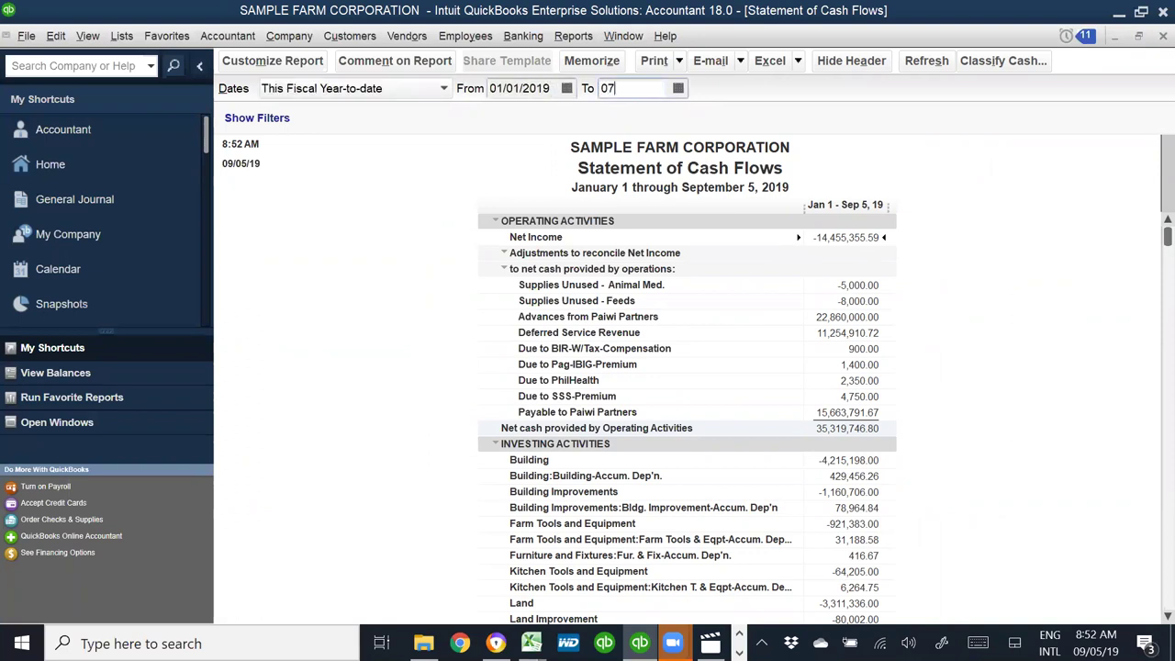
{"action": "type", "text": "/31/2019"}
{"action": "key", "text": "Tab"}
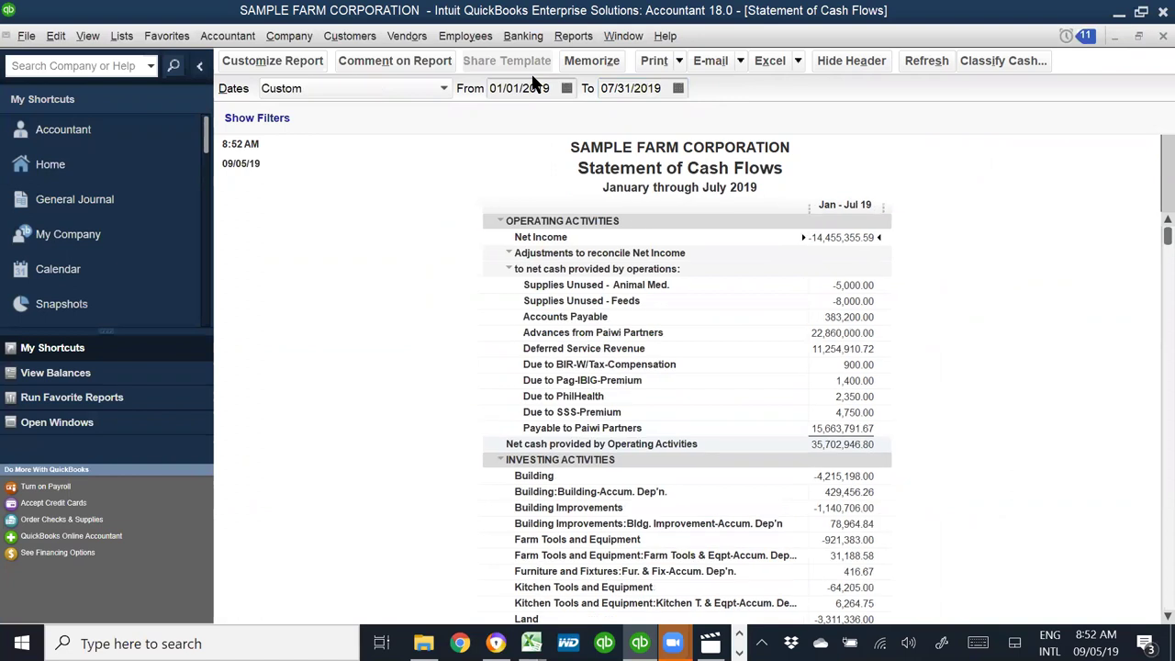
{"action": "left_click_drag", "start_coordinate": [553, 89], "coordinate": [451, 87]}
{"action": "type", "text": "07/0"}
{"action": "key", "text": "Tab"}
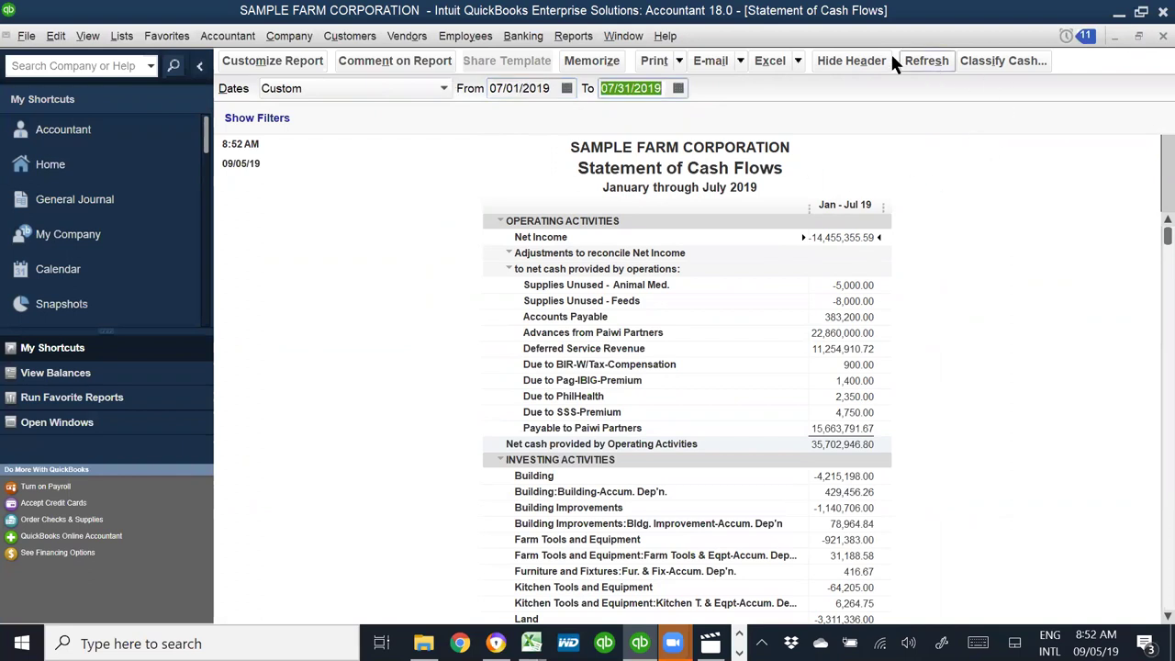
{"action": "left_click", "coordinate": [914, 59]}
{"action": "scroll", "coordinate": [1005, 331], "scroll_direction": "down", "scroll_amount": 3}
{"action": "scroll", "coordinate": [1002, 354], "scroll_direction": "up", "scroll_amount": 3}
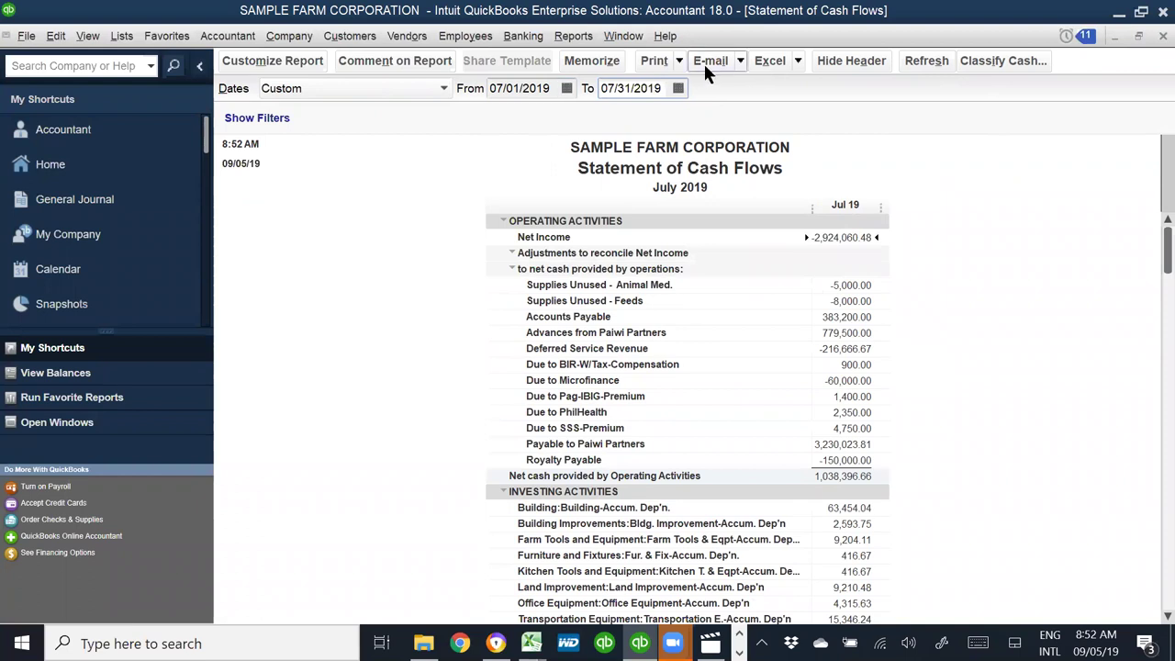
- Export the July 2019 Statement of Cash Flows to a new Excel worksheet
{"action": "left_click", "coordinate": [770, 61]}
{"action": "left_click", "coordinate": [806, 80]}
{"action": "left_click", "coordinate": [607, 450]}
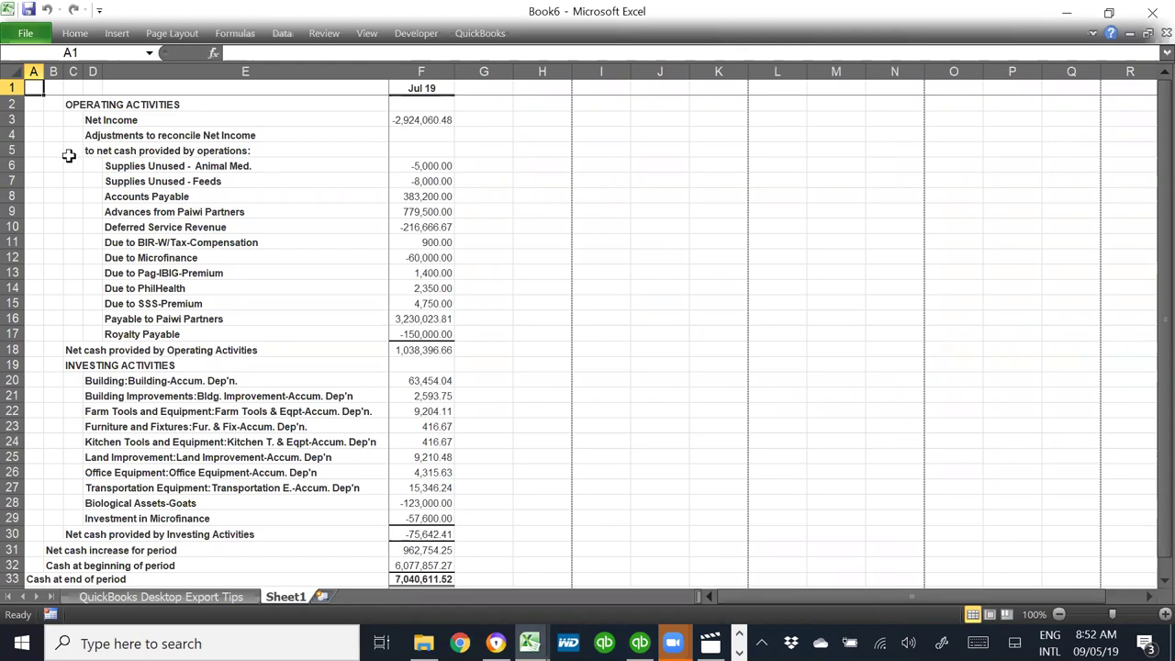
- Save the exported workbook in Documents as SAMPLE FARM - 072019 CASH FLOW, accepting the macro-free Excel Workbook format
{"action": "key", "text": "F12"}
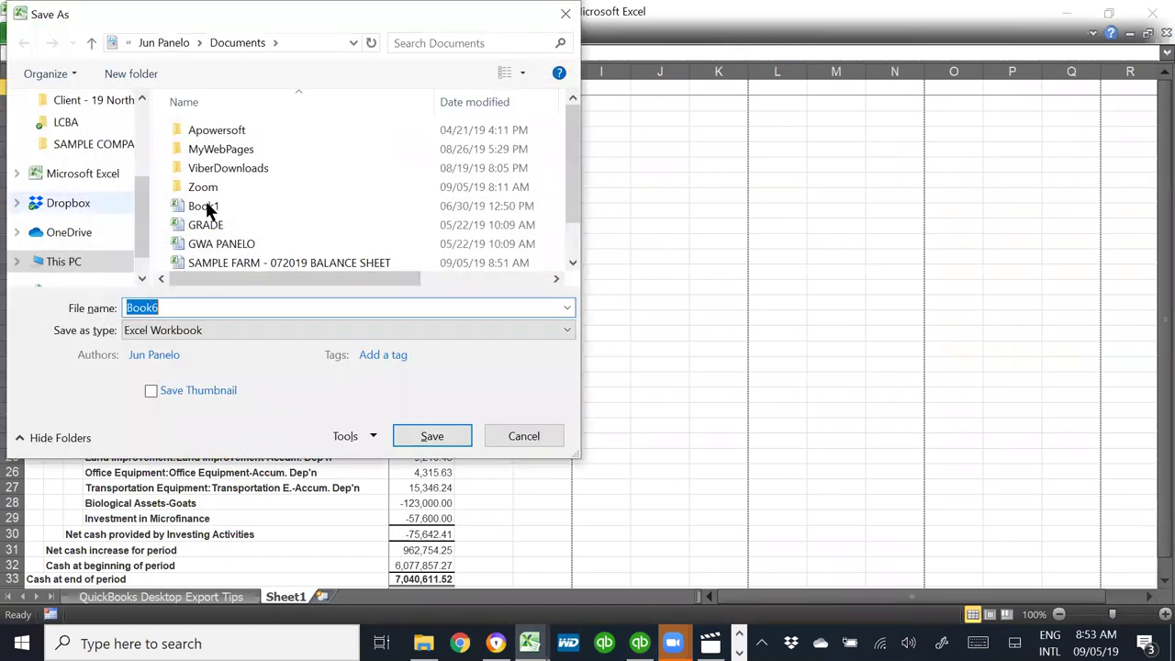
{"action": "type", "text": "SAMPLE"}
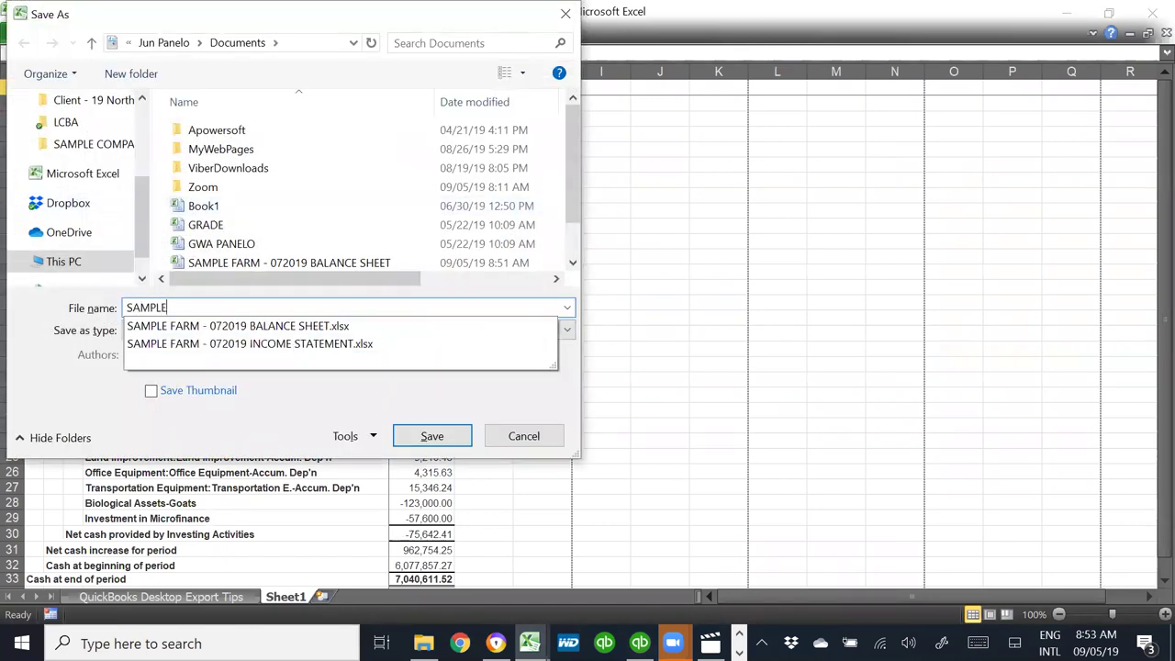
{"action": "type", "text": " FAR"}
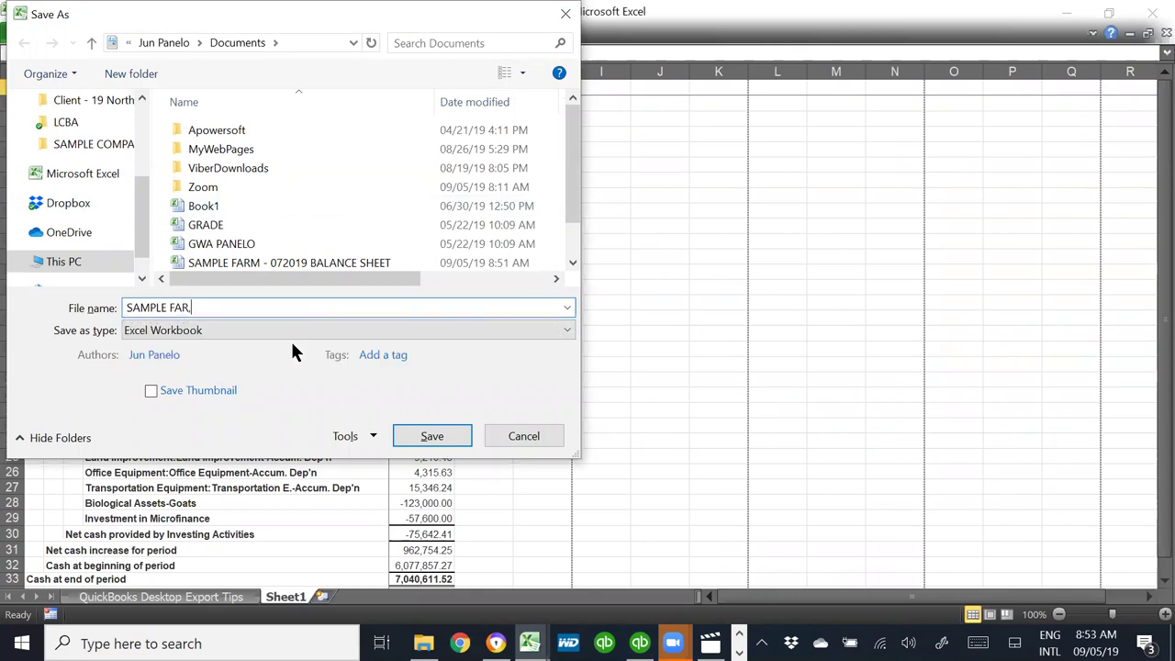
{"action": "type", "text": "M"}
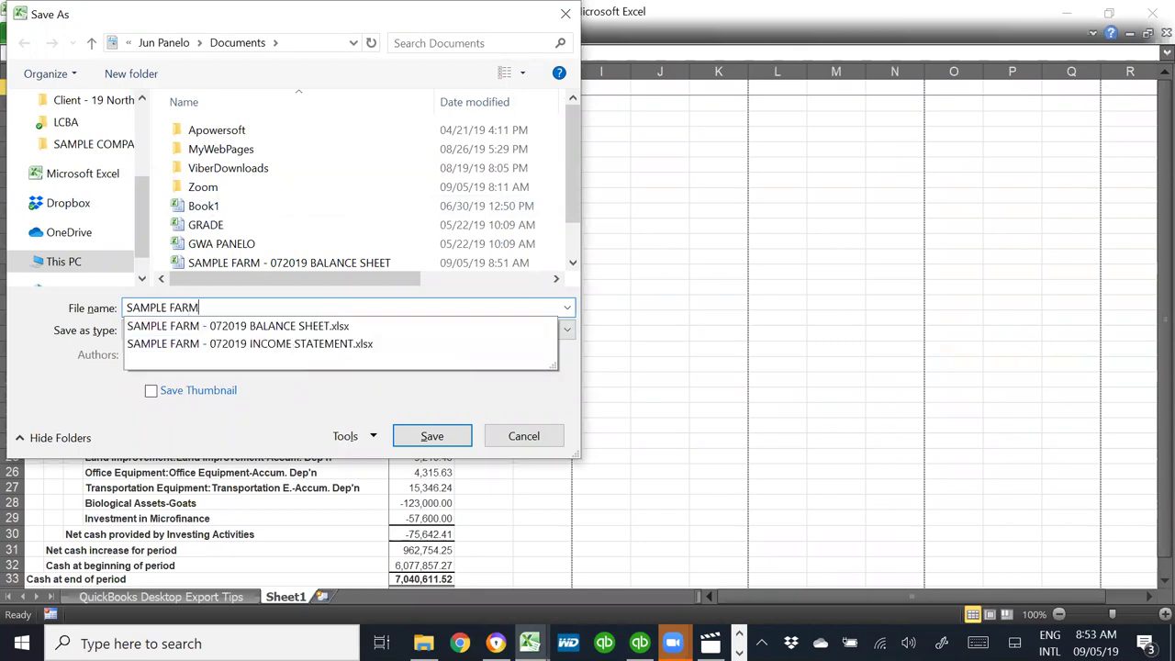
{"action": "type", "text": " - 072019 CASH FLOW"}
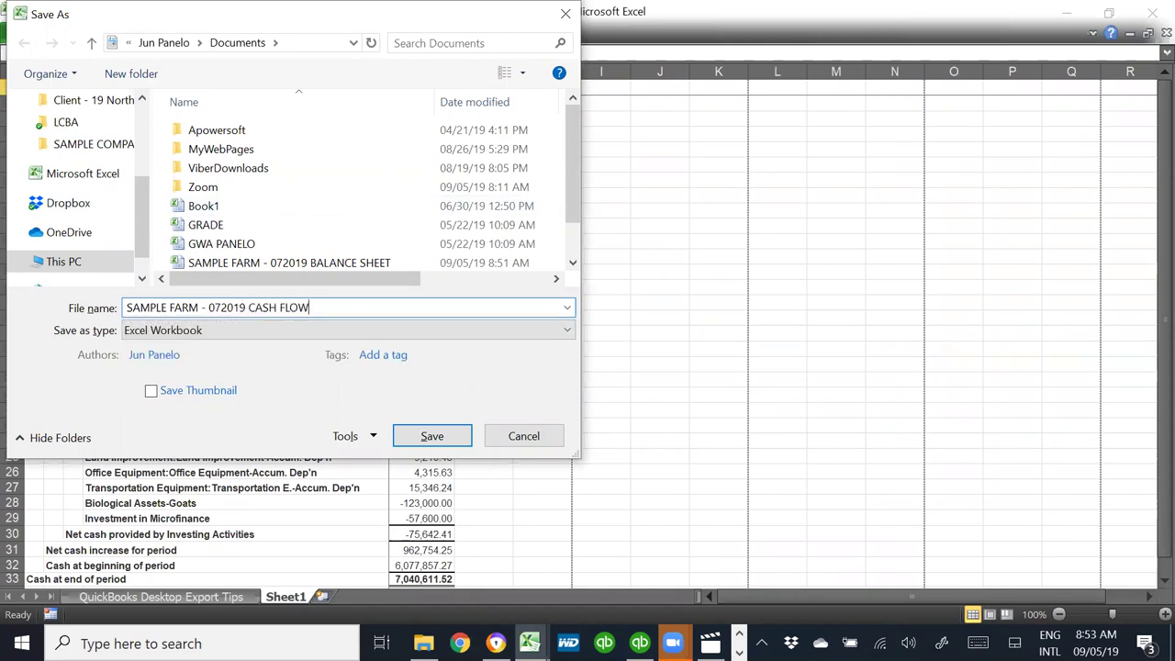
{"action": "left_click", "coordinate": [437, 432]}
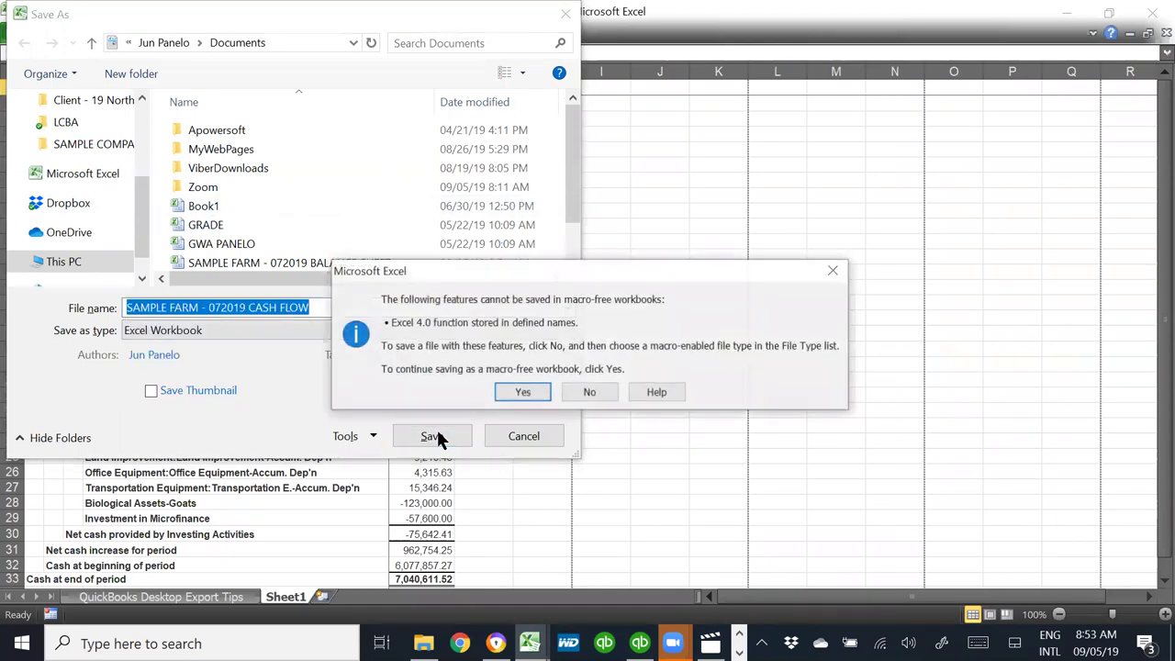
{"action": "left_click", "coordinate": [522, 392]}
- Switch back to QuickBooks and open the Profit & Loss Standard report
{"action": "key", "text": "alt+Tab"}
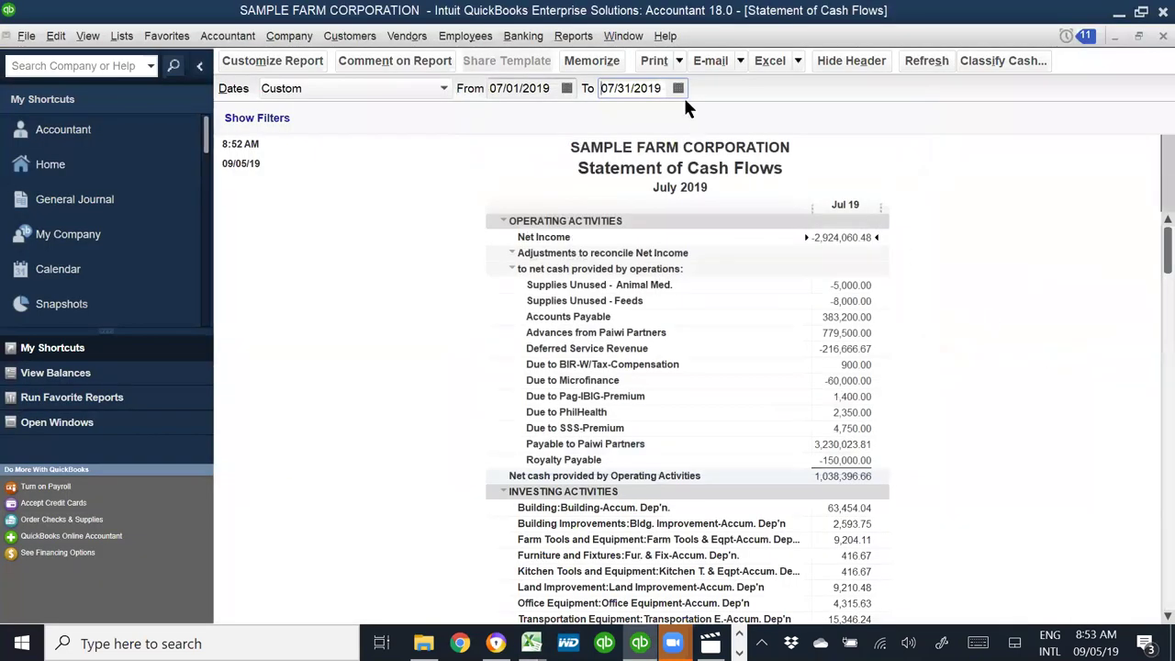
{"action": "left_click", "coordinate": [573, 37]}
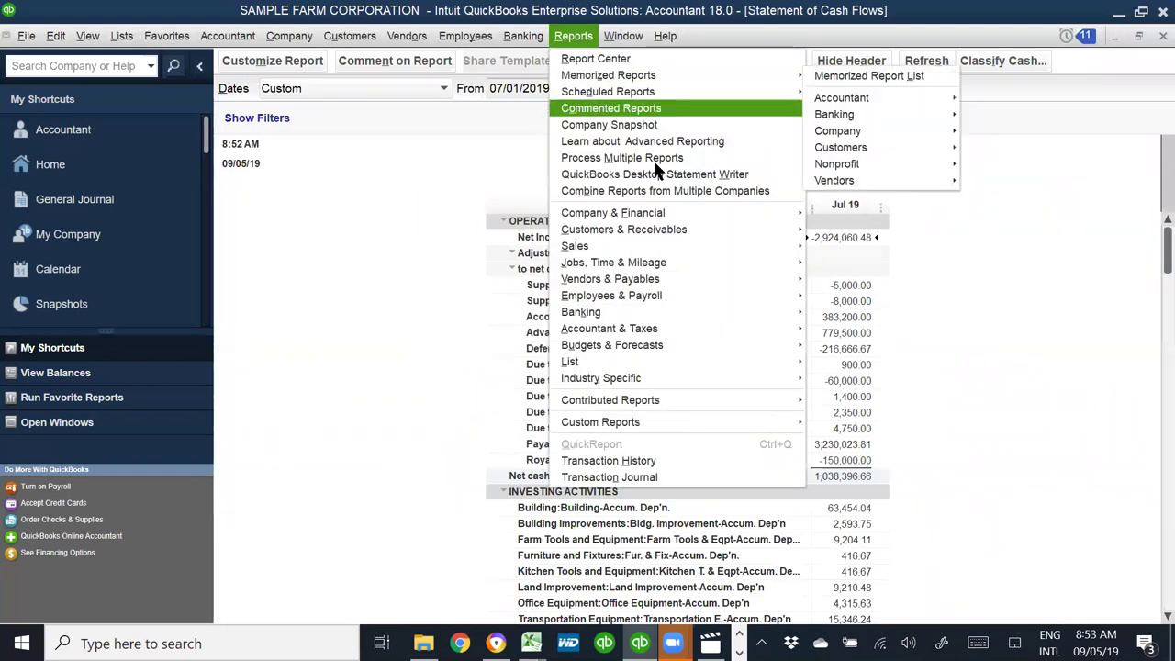
{"action": "mouse_move", "coordinate": [799, 354]}
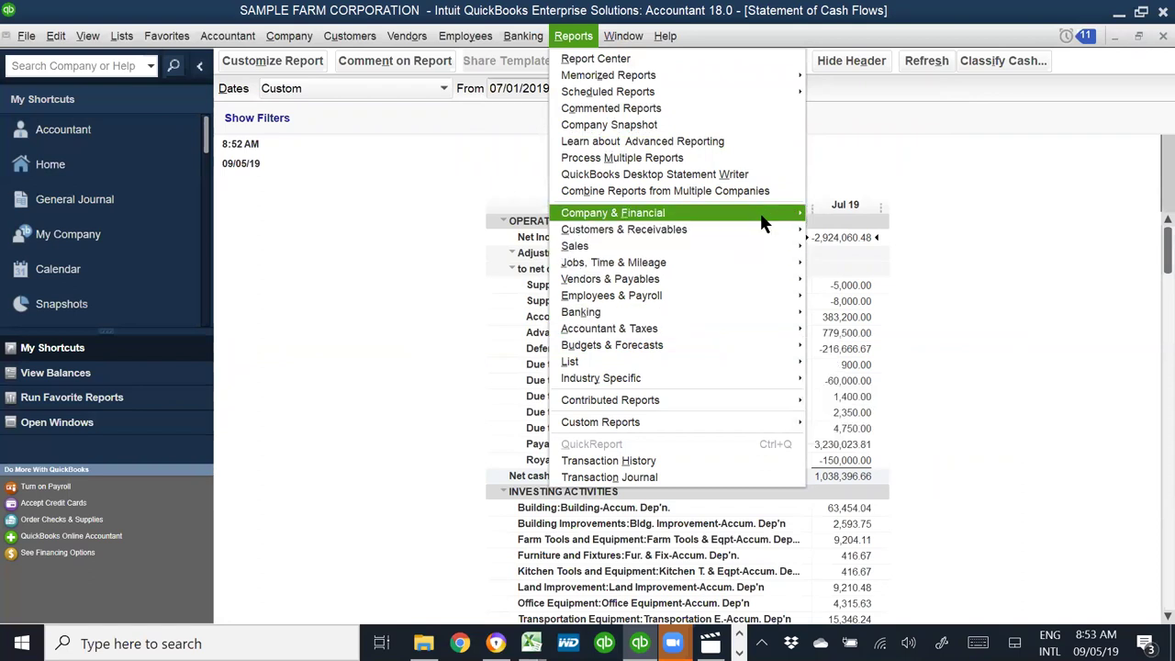
{"action": "mouse_move", "coordinate": [763, 223]}
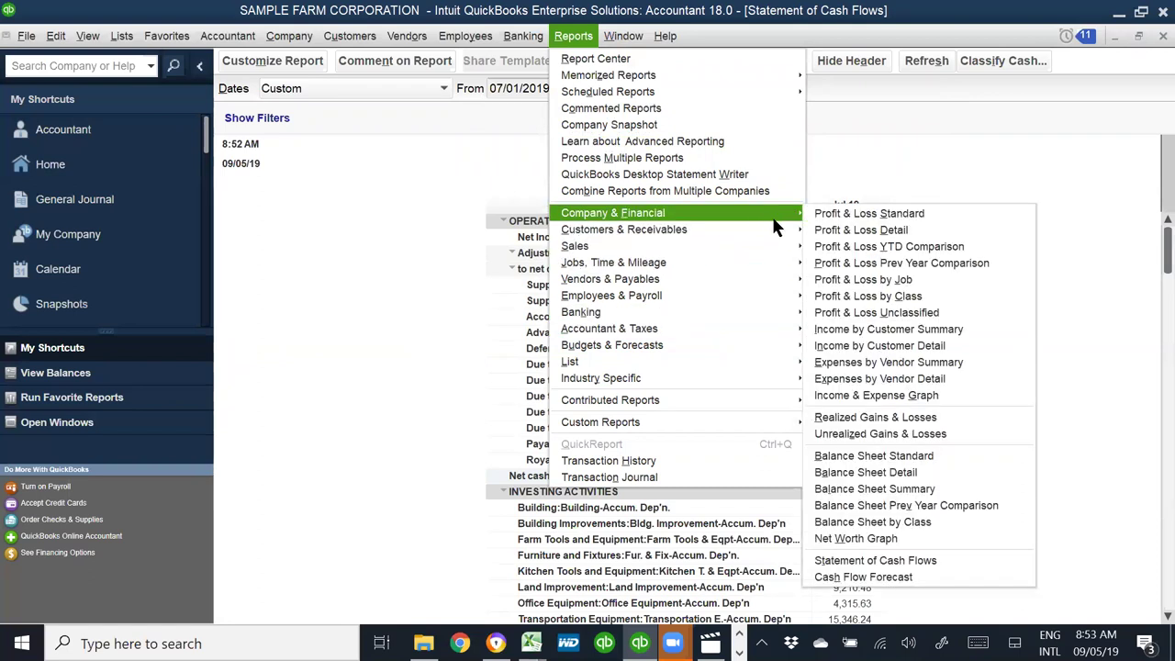
{"action": "left_click", "coordinate": [832, 216]}
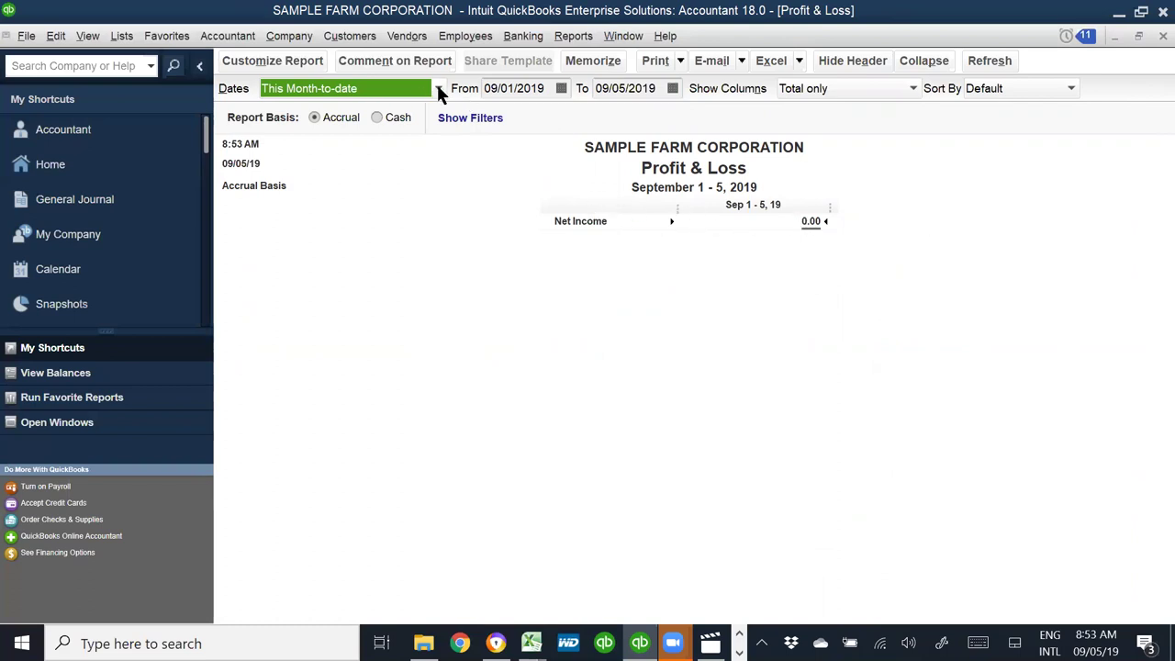
- Show the Profit & Loss columns by Month and set the report period to 06/01/2019 through 07/31/2019
{"action": "left_click", "coordinate": [877, 93]}
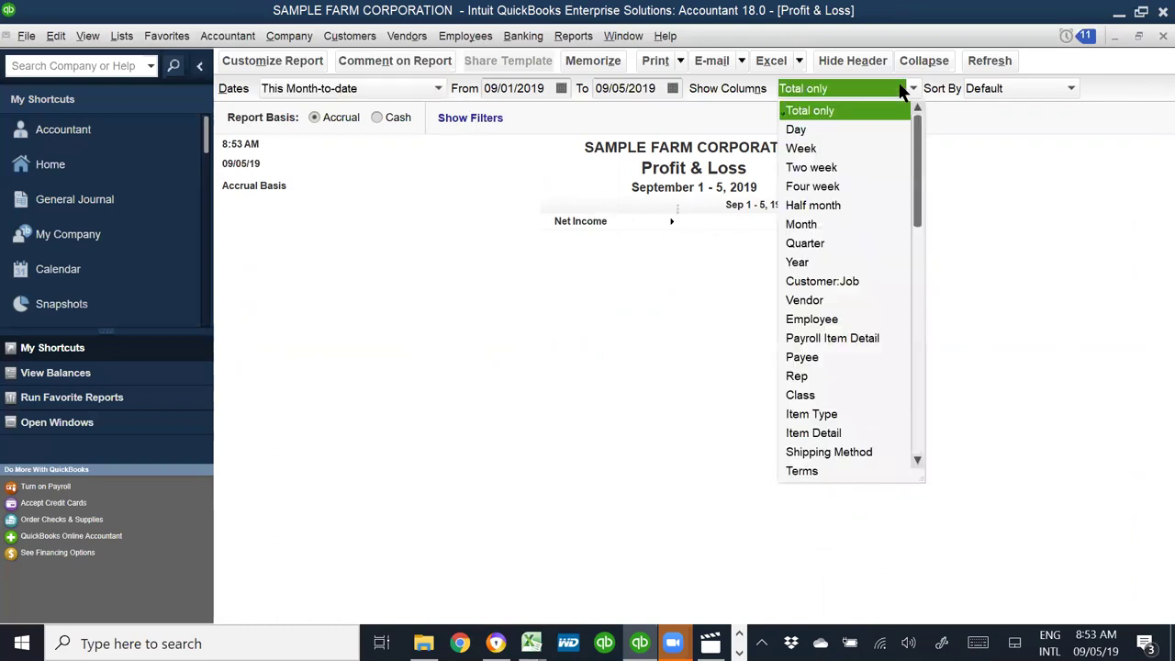
{"action": "left_click", "coordinate": [817, 225]}
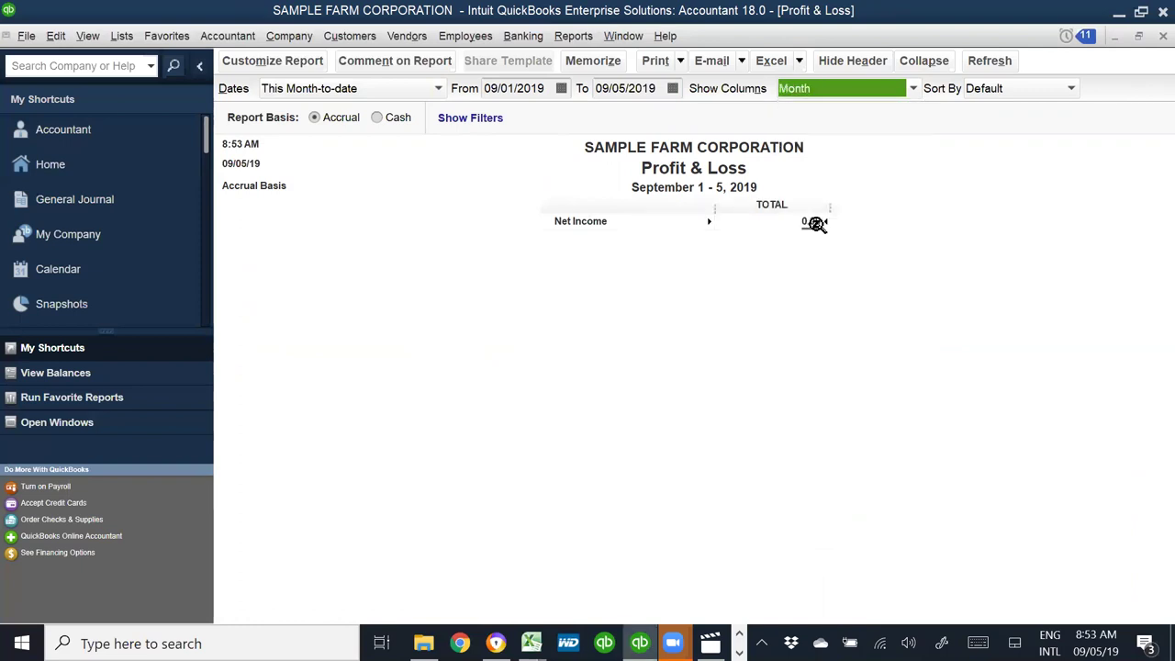
{"action": "left_click", "coordinate": [541, 87]}
{"action": "type", "text": "06"}
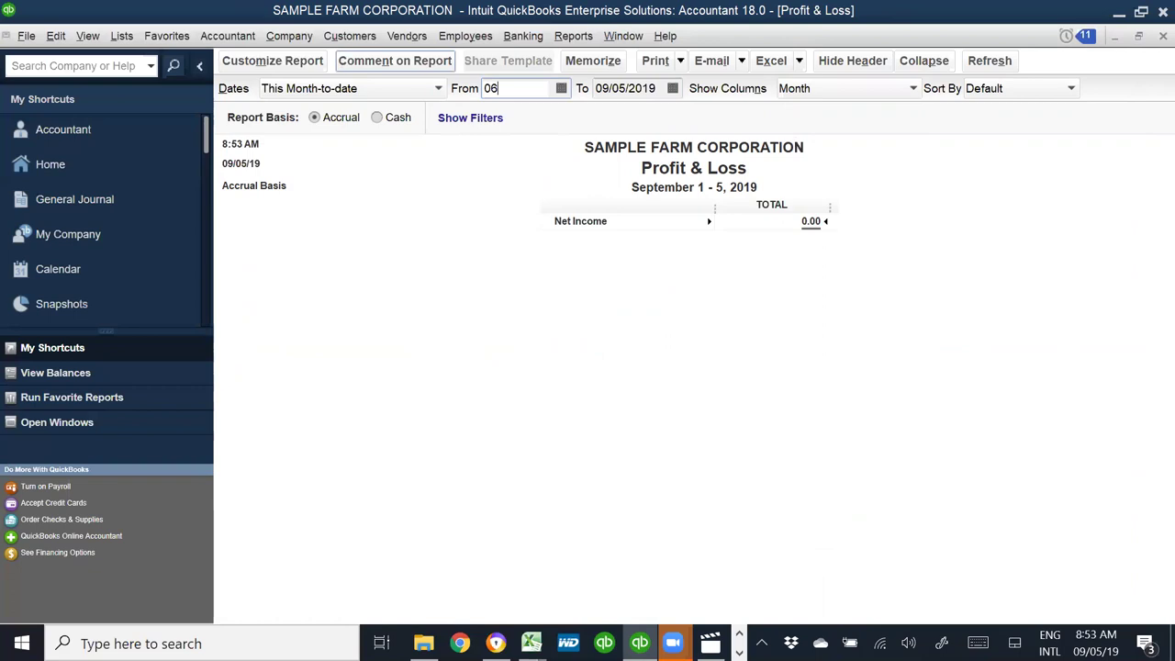
{"action": "type", "text": "/01/2019"}
{"action": "key", "text": "Tab"}
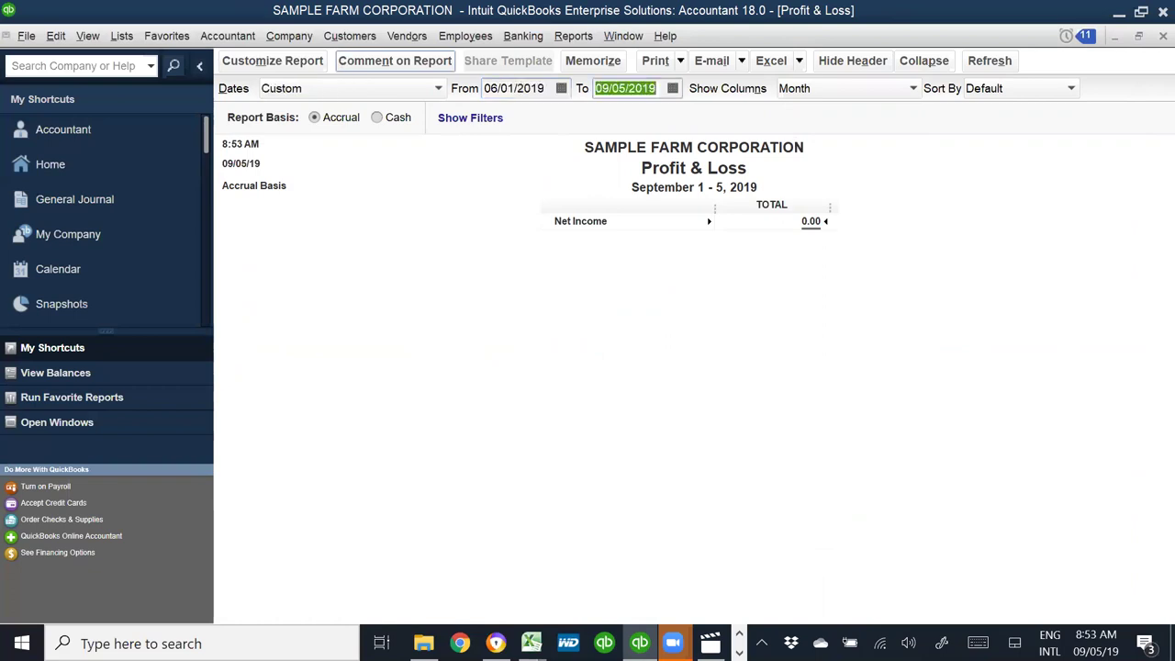
{"action": "type", "text": "07/31/2019"}
{"action": "key", "text": "Tab"}
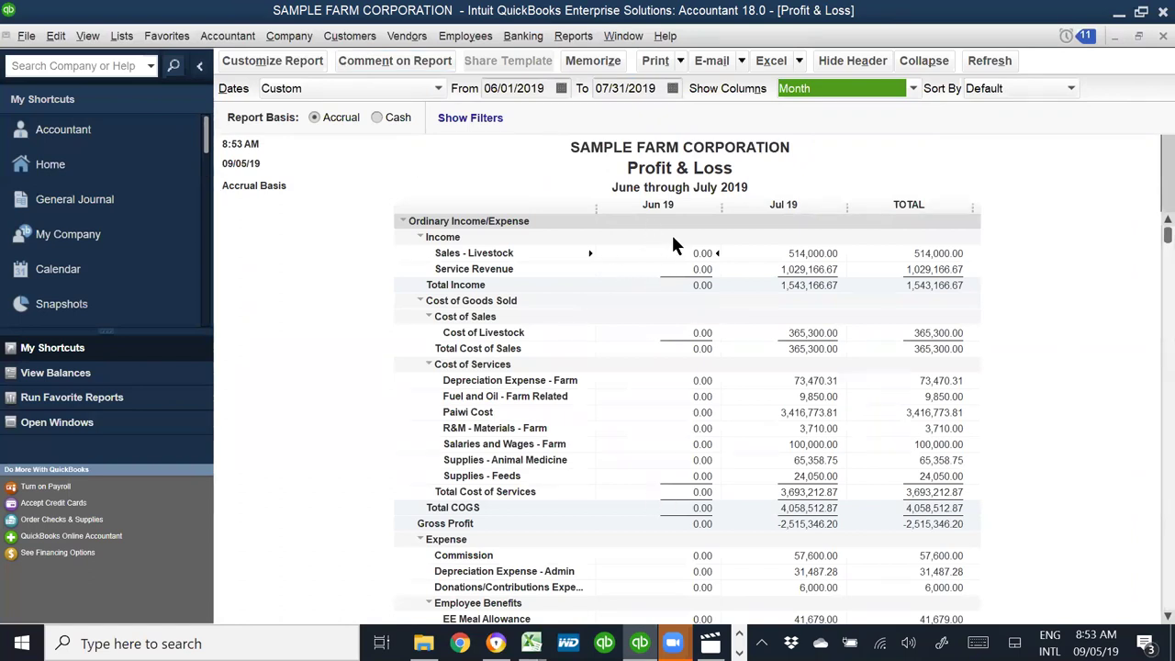
- Review the June and July columns of the Profit & Loss report from income down to net income
{"action": "scroll", "coordinate": [691, 380], "scroll_direction": "down", "scroll_amount": 4}
{"action": "scroll", "coordinate": [731, 564], "scroll_direction": "up", "scroll_amount": 4}
{"action": "scroll", "coordinate": [820, 459], "scroll_direction": "down", "scroll_amount": 3}
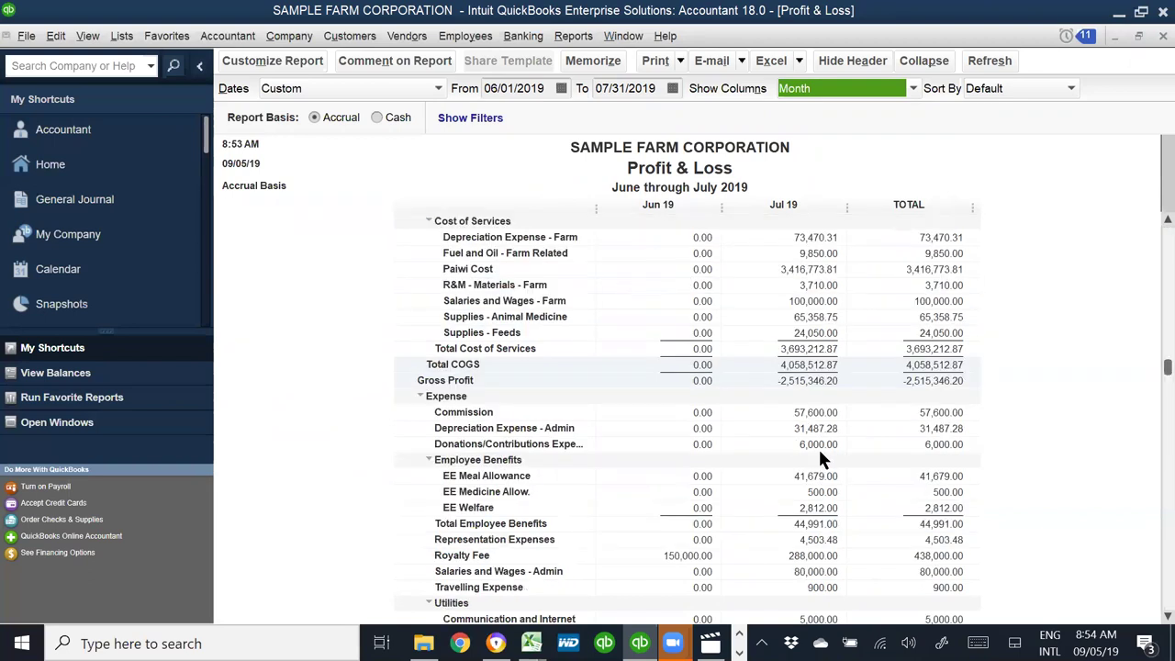
{"action": "scroll", "coordinate": [820, 459], "scroll_direction": "down", "scroll_amount": 5}
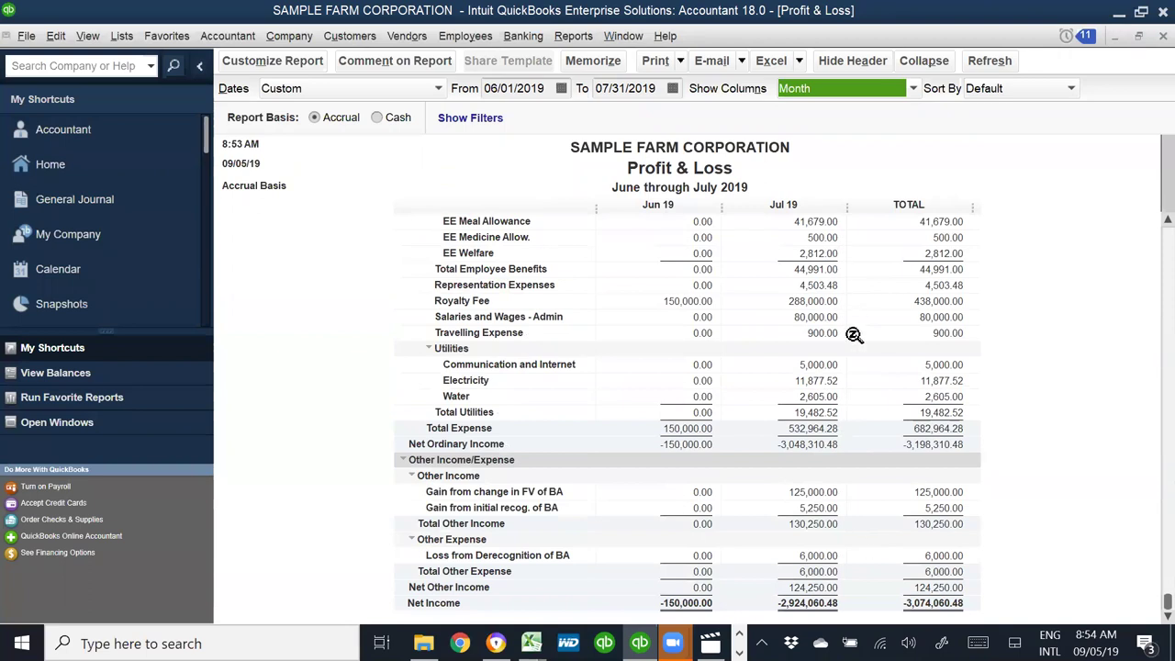
{"action": "scroll", "coordinate": [802, 241], "scroll_direction": "up", "scroll_amount": 6}
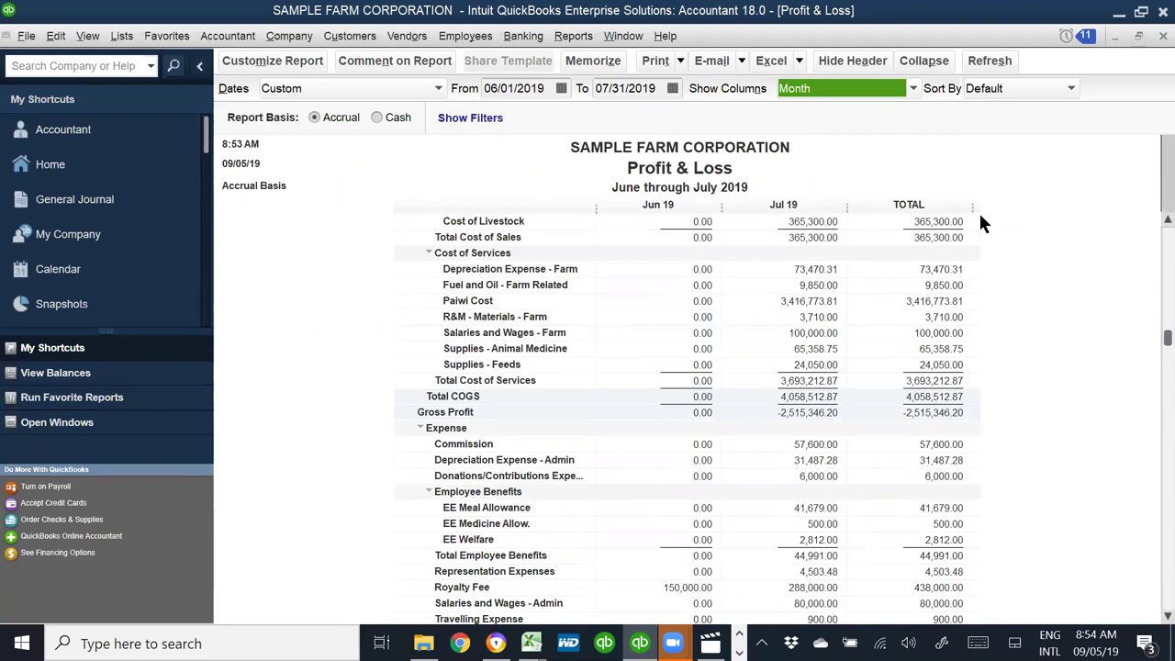
- Open the Journal report and set its period to 07/01/2019 through 07/31/2019
{"action": "left_click", "coordinate": [572, 37]}
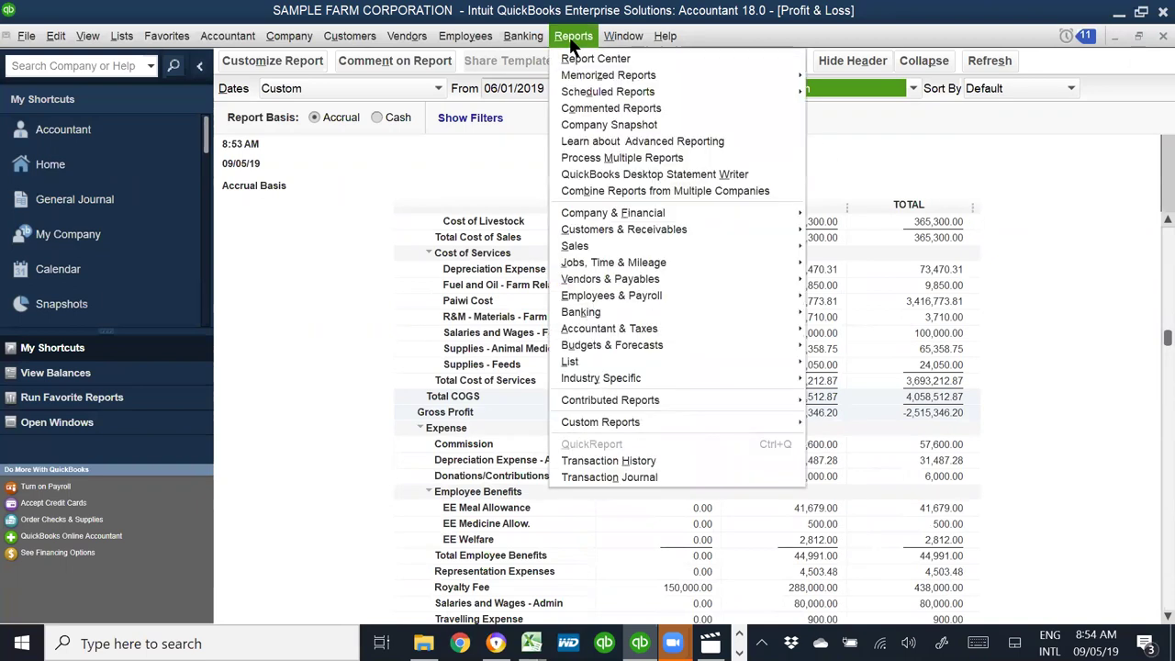
{"action": "mouse_move", "coordinate": [617, 265]}
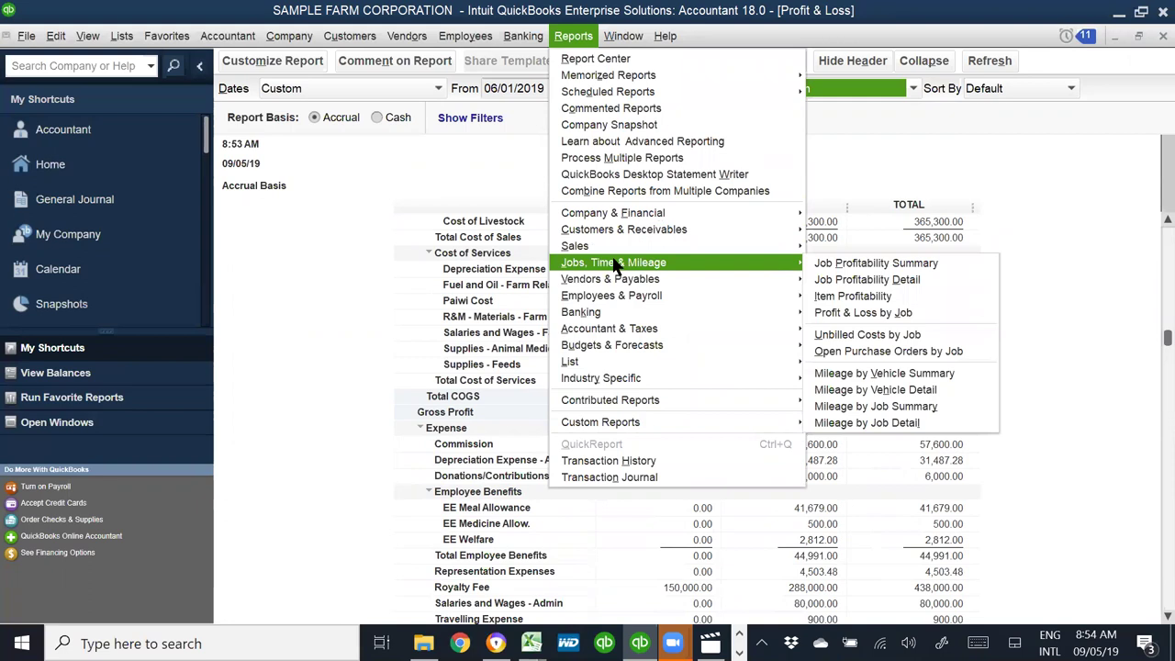
{"action": "mouse_move", "coordinate": [640, 216]}
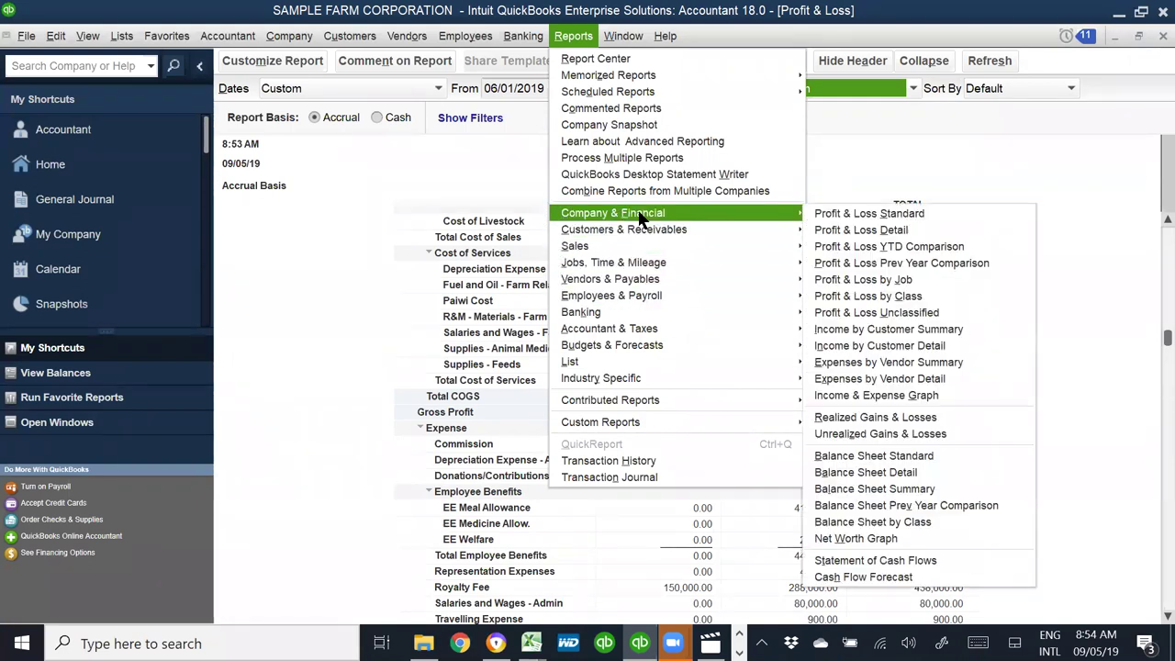
{"action": "mouse_move", "coordinate": [624, 333]}
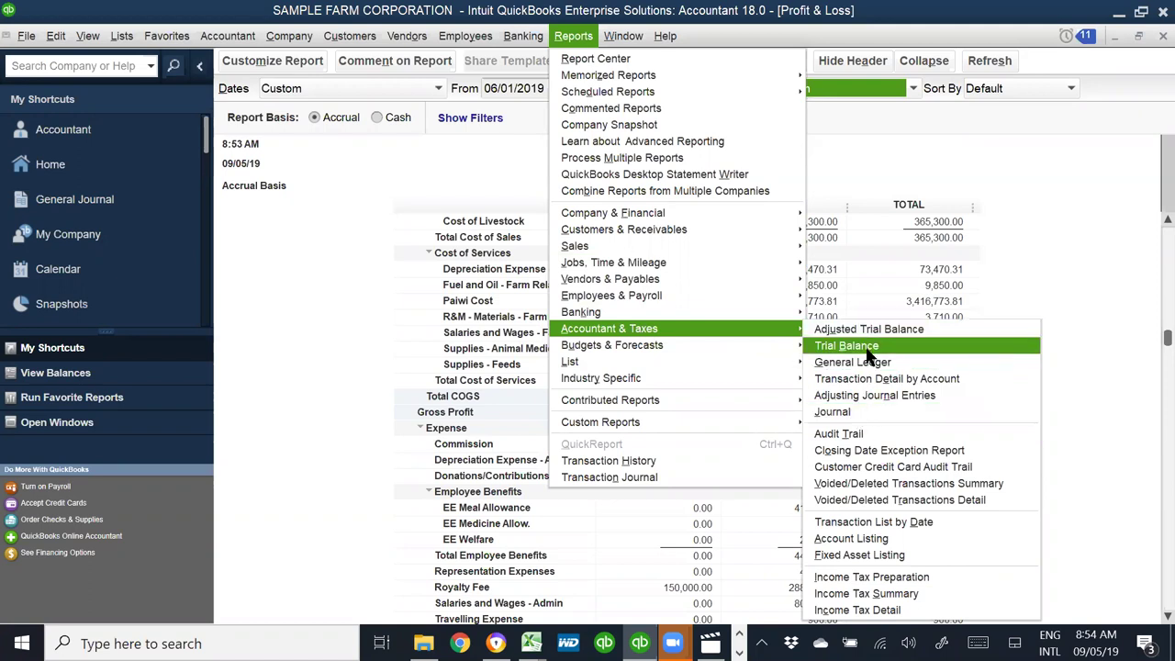
{"action": "left_click", "coordinate": [858, 415]}
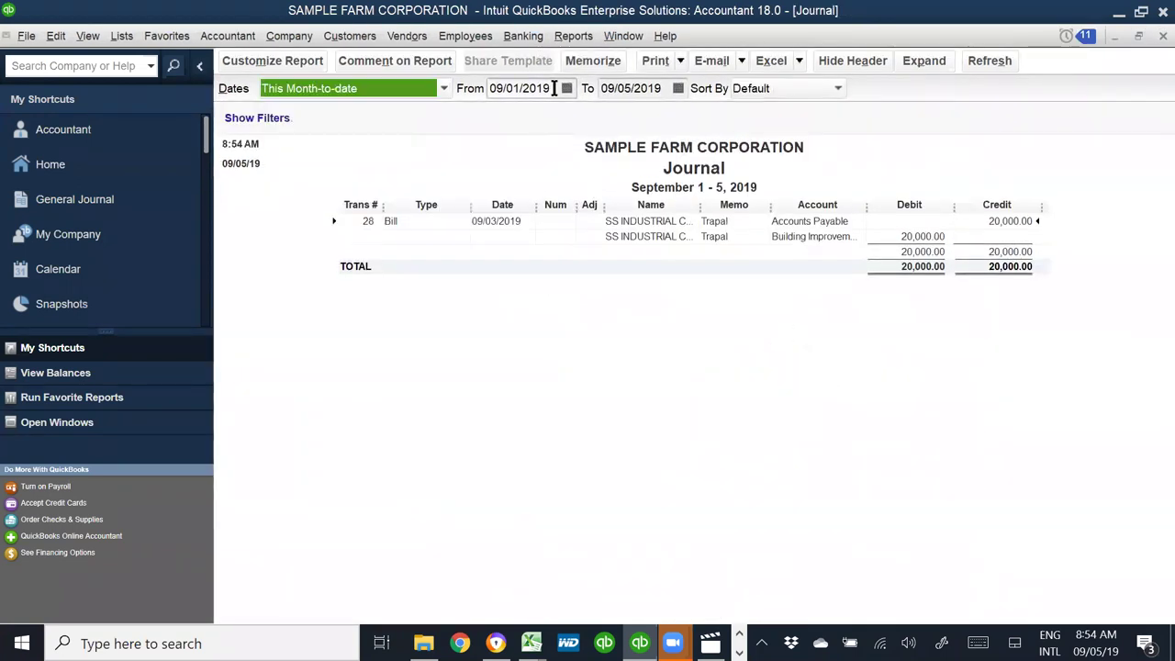
{"action": "key", "text": "Tab"}
{"action": "type", "text": "07/01/"}
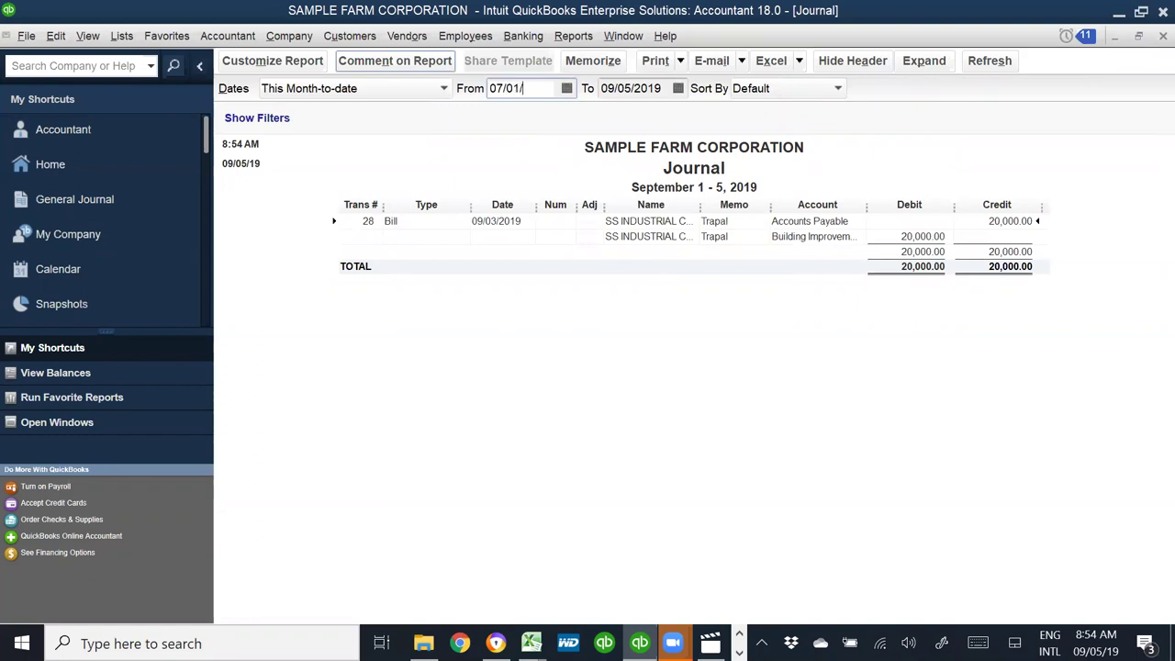
{"action": "key", "text": "Tab"}
{"action": "type", "text": "07/31/19"}
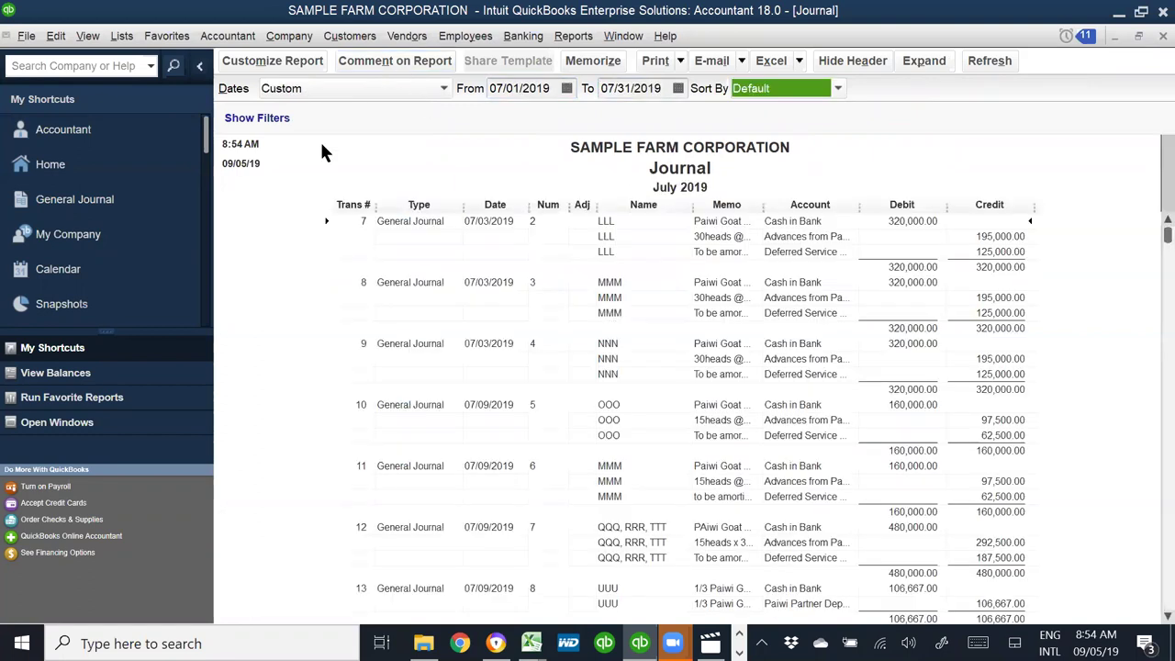
- Widen the Memo and Account columns of the Journal report so their text can be read
{"action": "scroll", "coordinate": [461, 250], "scroll_direction": "down", "scroll_amount": 12}
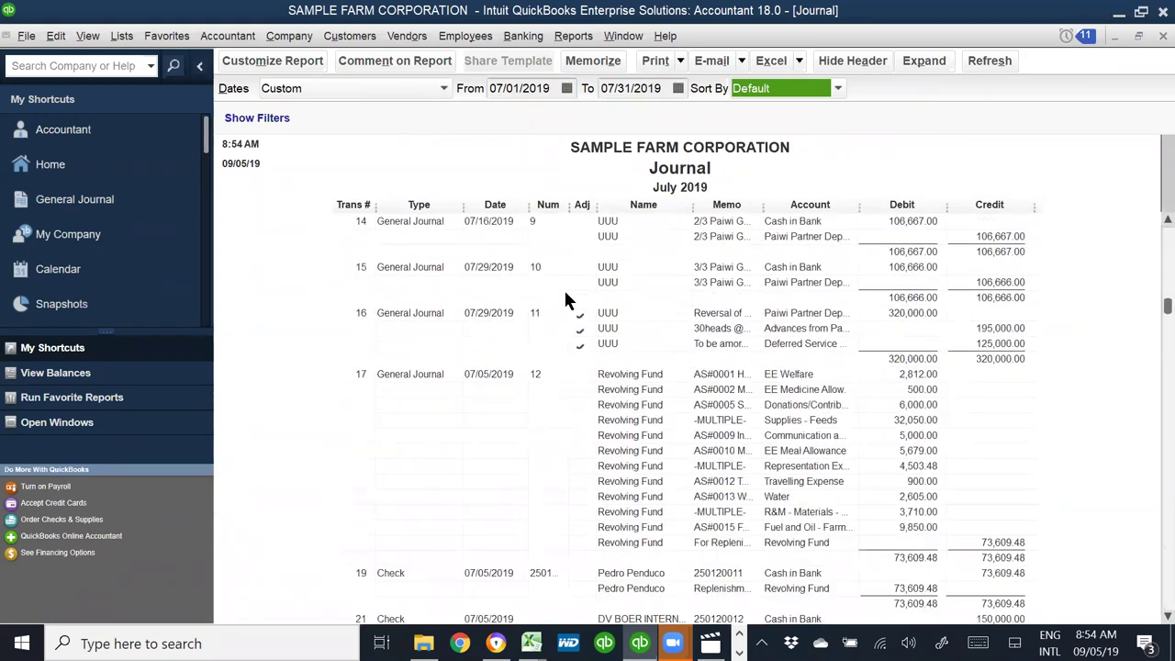
{"action": "scroll", "coordinate": [854, 395], "scroll_direction": "down", "scroll_amount": 4}
{"action": "scroll", "coordinate": [1023, 344], "scroll_direction": "up", "scroll_amount": 5}
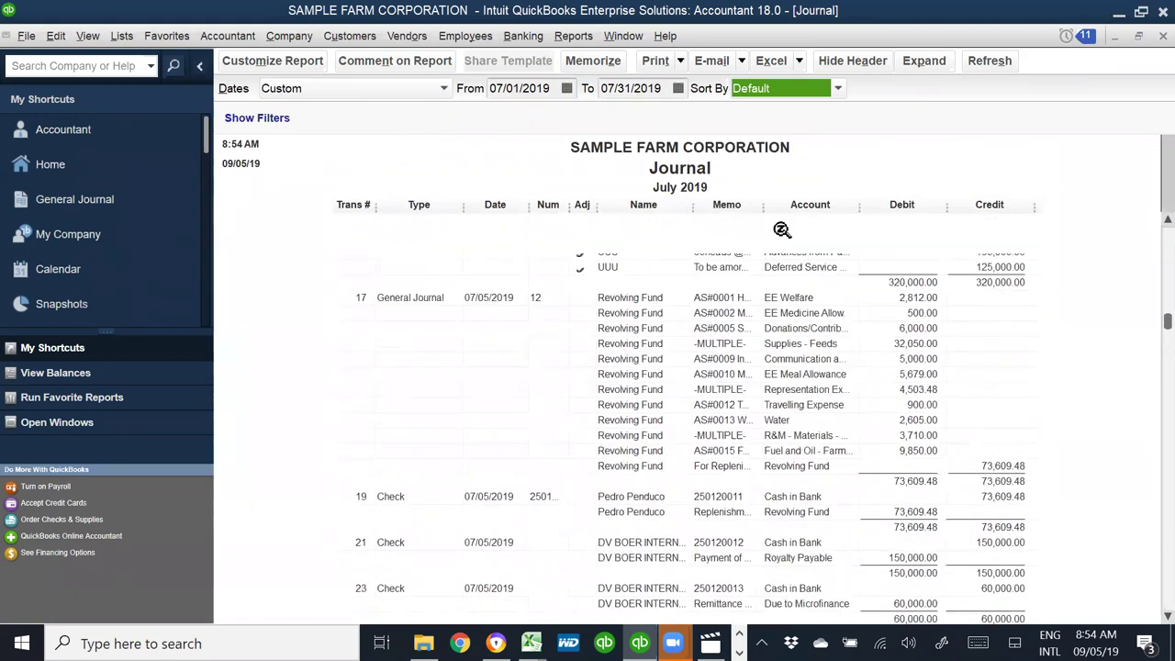
{"action": "left_click_drag", "start_coordinate": [765, 207], "coordinate": [887, 202]}
{"action": "scroll", "coordinate": [863, 399], "scroll_direction": "up", "scroll_amount": 10}
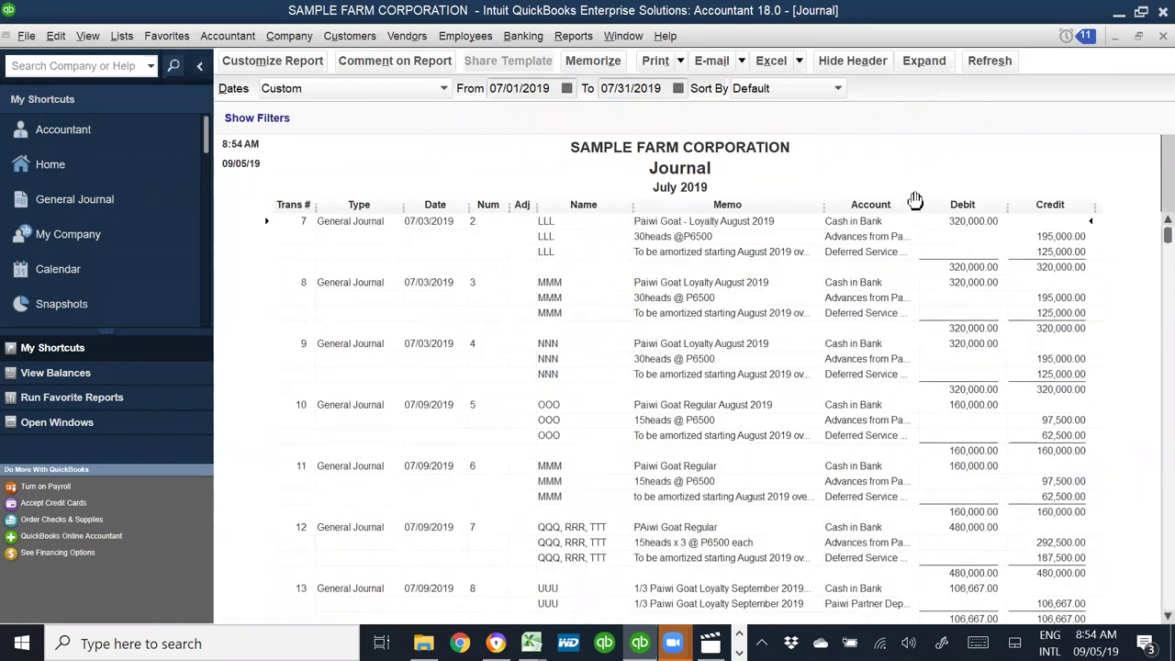
{"action": "left_click_drag", "start_coordinate": [919, 203], "coordinate": [999, 208]}
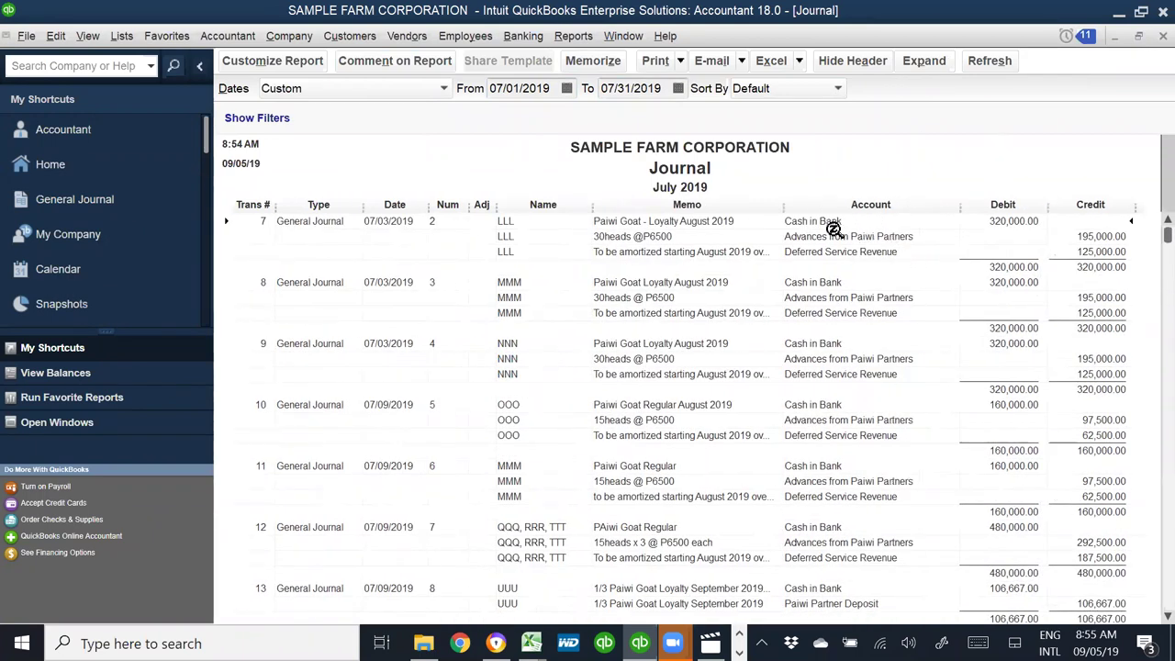
- Review the July journal entries down to the report total, widening the Account column slightly more
{"action": "scroll", "coordinate": [845, 318], "scroll_direction": "down", "scroll_amount": 9}
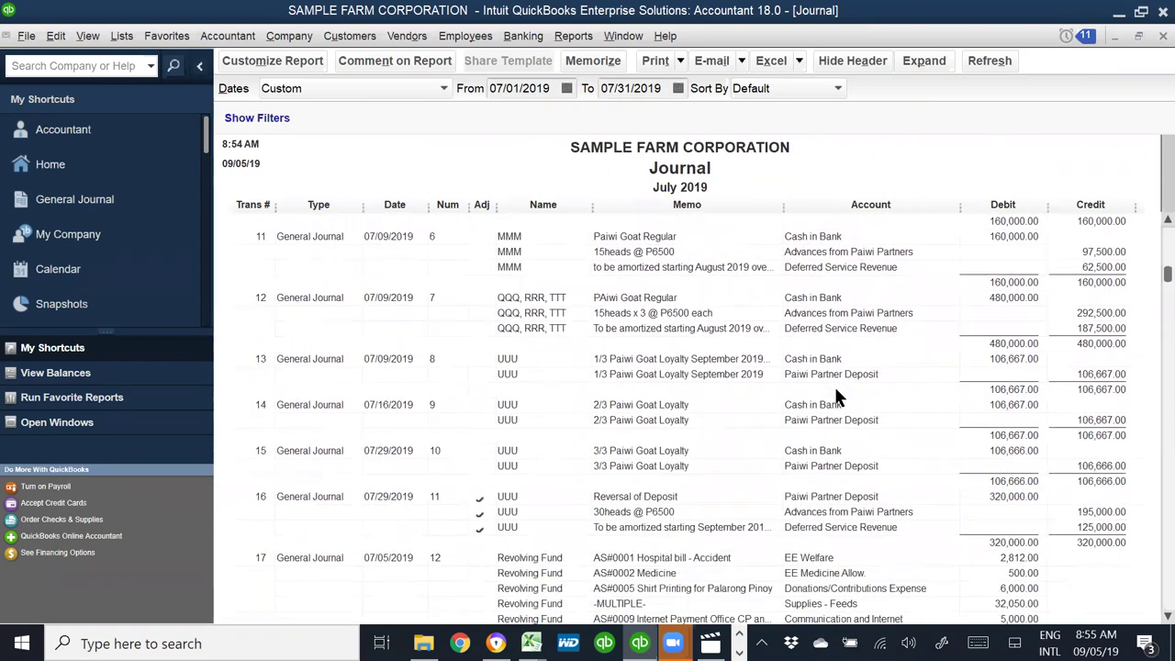
{"action": "scroll", "coordinate": [837, 404], "scroll_direction": "down", "scroll_amount": 15}
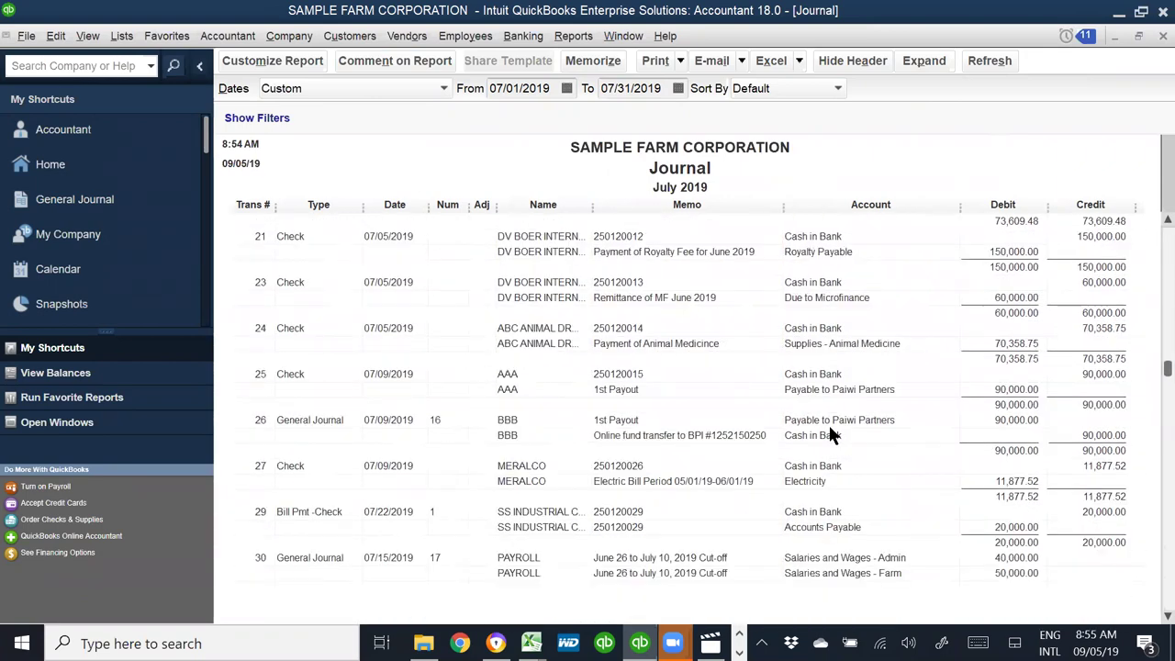
{"action": "scroll", "coordinate": [831, 450], "scroll_direction": "down", "scroll_amount": 8}
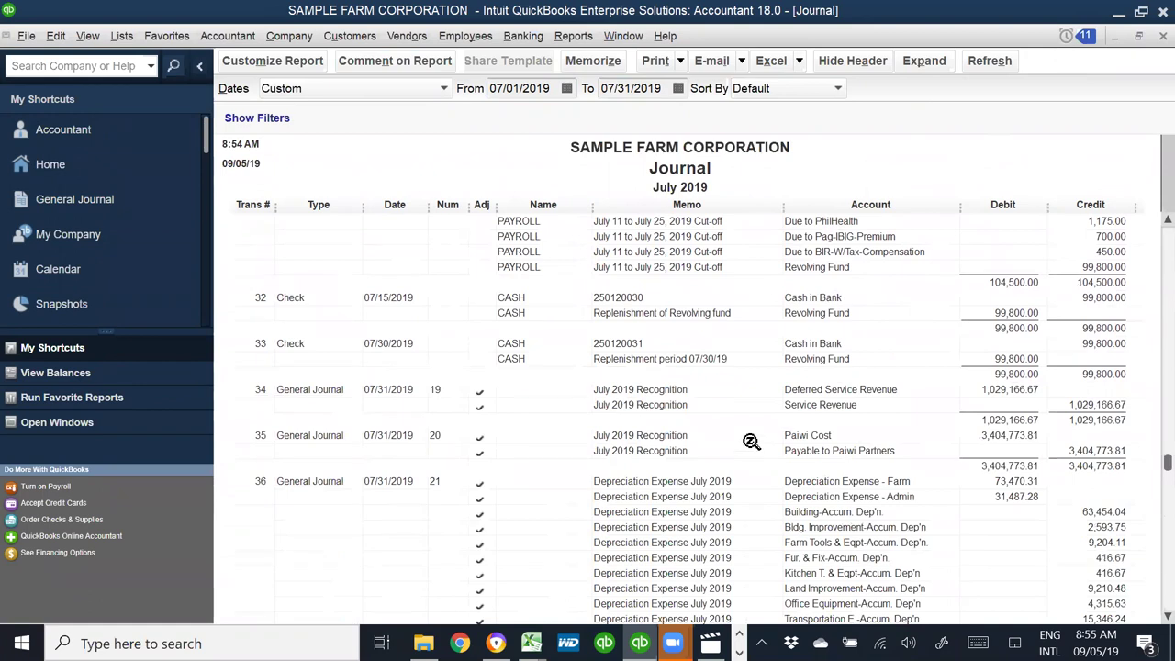
{"action": "scroll", "coordinate": [820, 513], "scroll_direction": "down", "scroll_amount": 15}
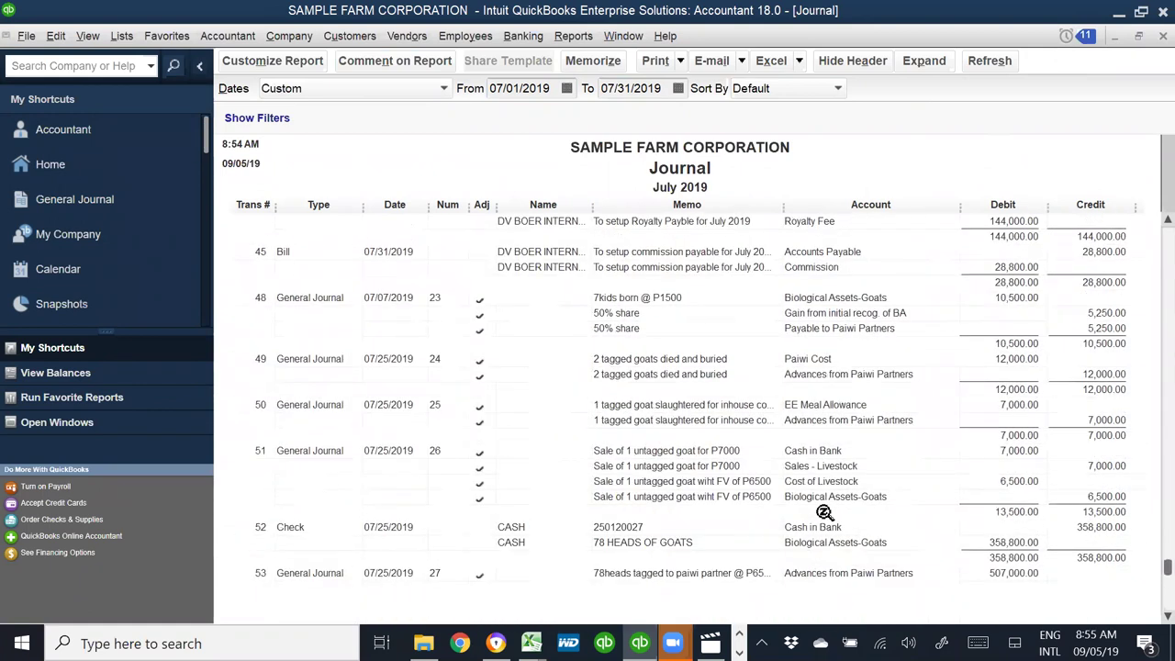
{"action": "scroll", "coordinate": [824, 512], "scroll_direction": "up", "scroll_amount": 4}
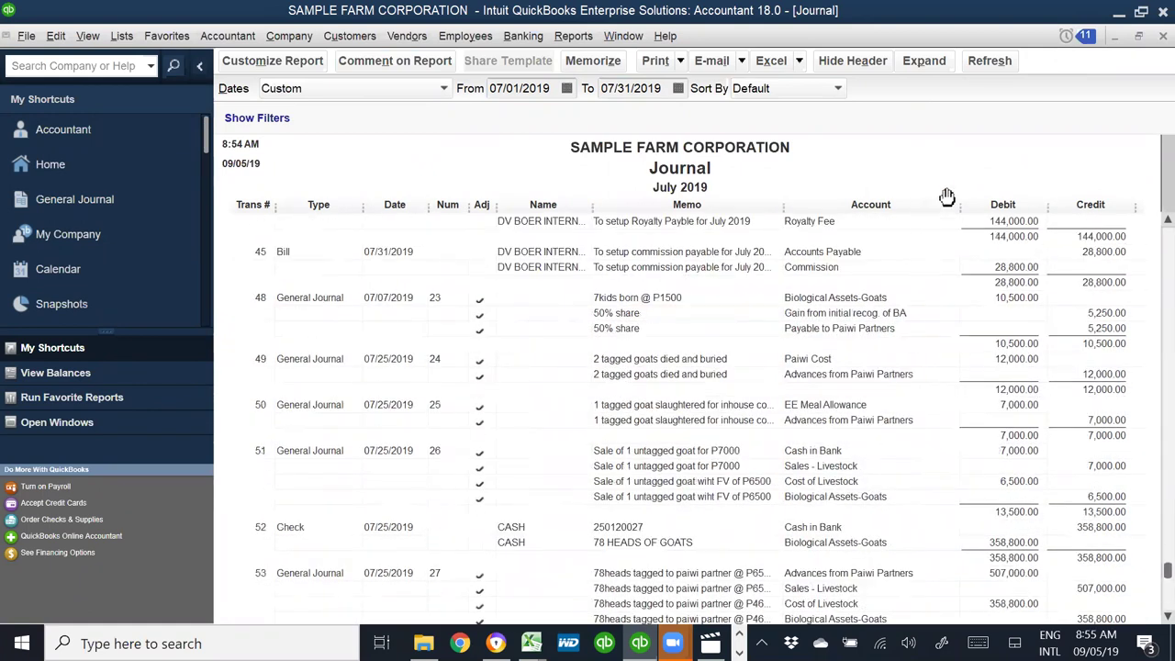
{"action": "left_click_drag", "start_coordinate": [960, 204], "coordinate": [979, 204]}
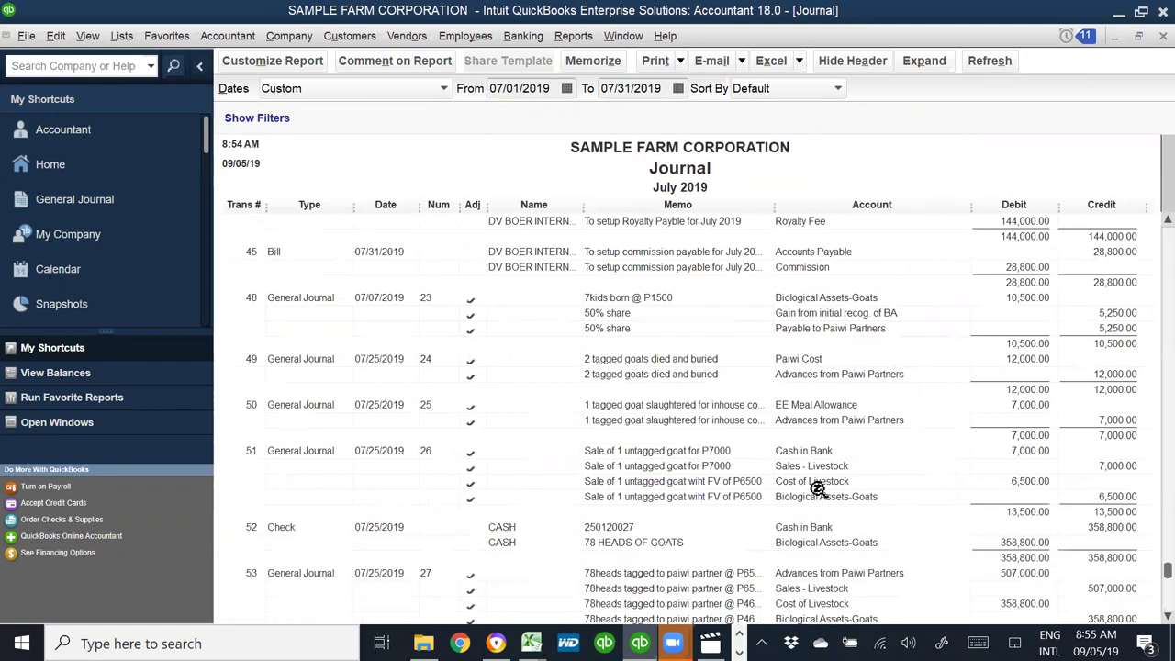
{"action": "scroll", "coordinate": [827, 524], "scroll_direction": "down", "scroll_amount": 4}
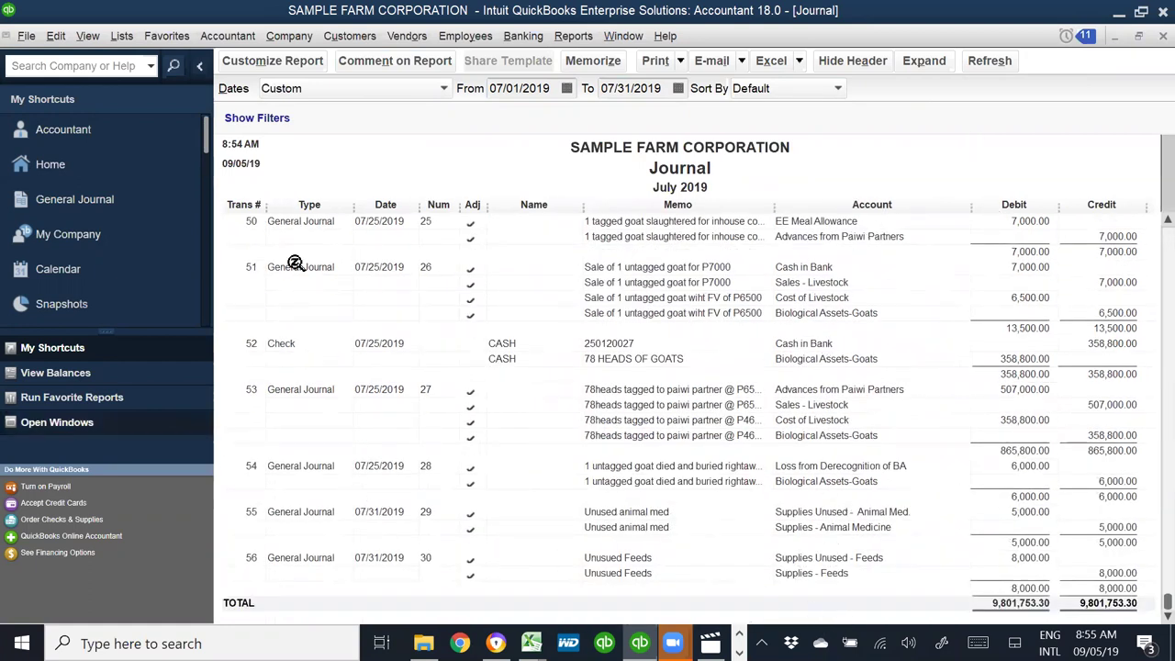
- Open the Chart of Accounts and run a QuickReport for the Cash in Bank account
{"action": "left_click", "coordinate": [50, 164]}
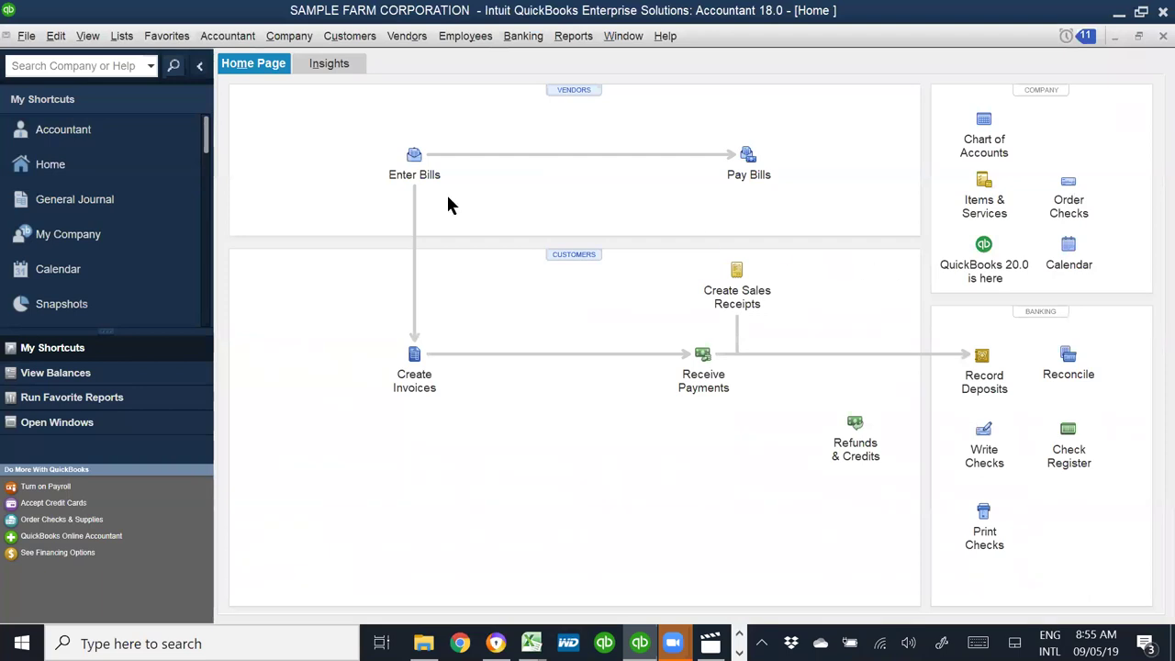
{"action": "left_click", "coordinate": [985, 123]}
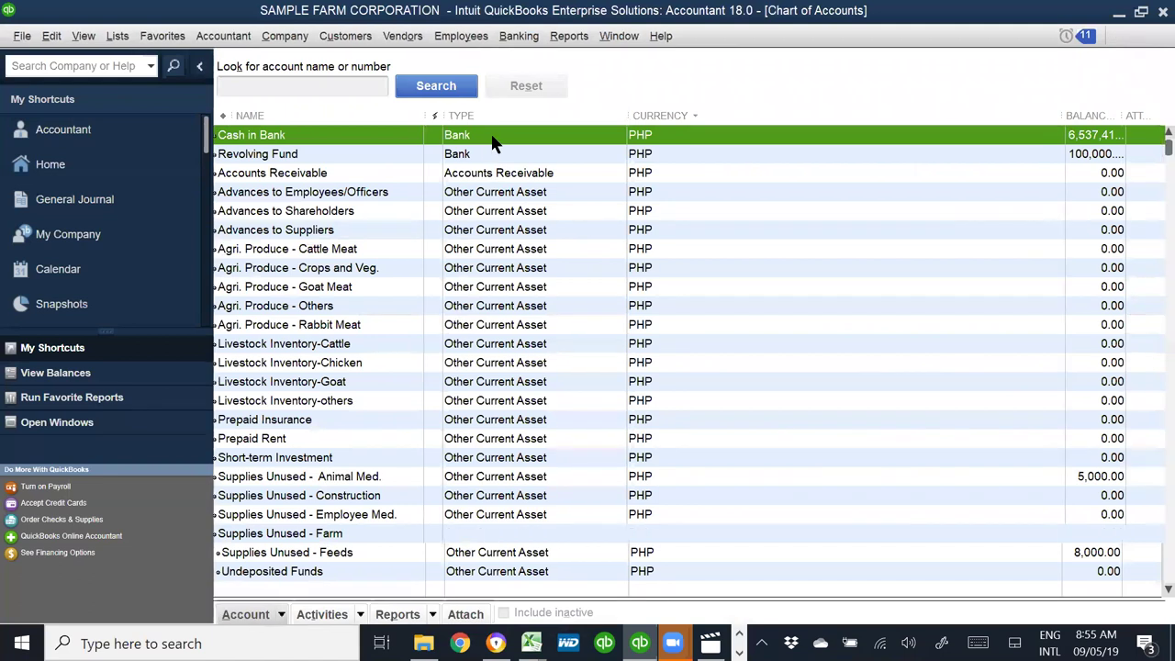
{"action": "double_click", "coordinate": [491, 138]}
{"action": "left_click", "coordinate": [50, 165]}
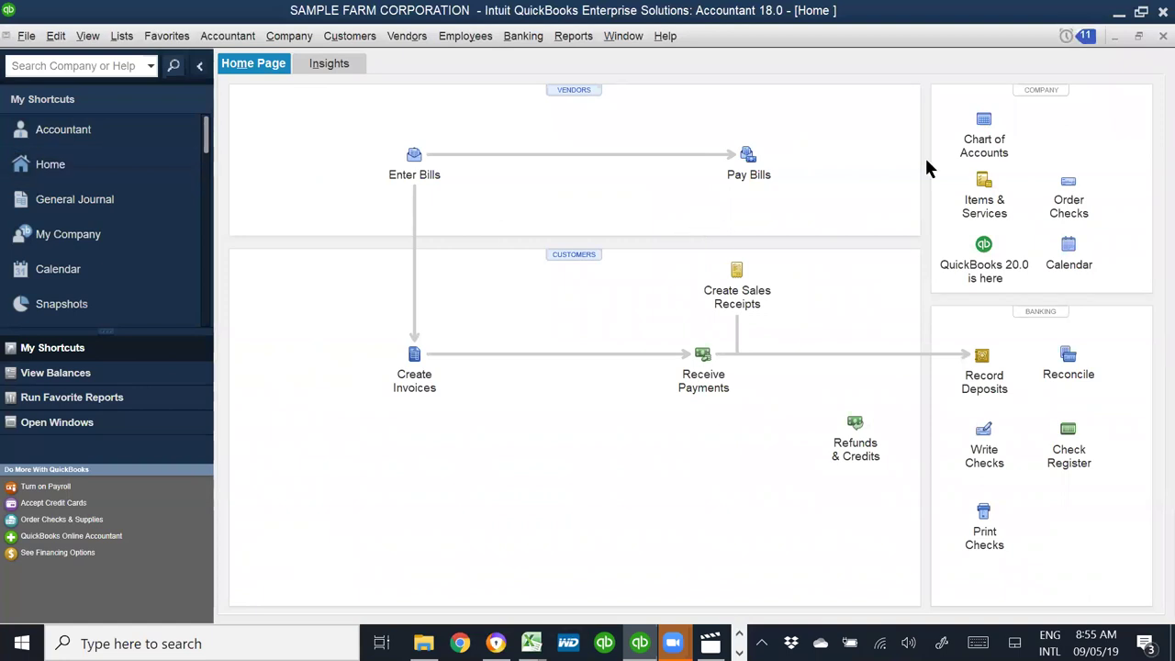
{"action": "left_click", "coordinate": [975, 142]}
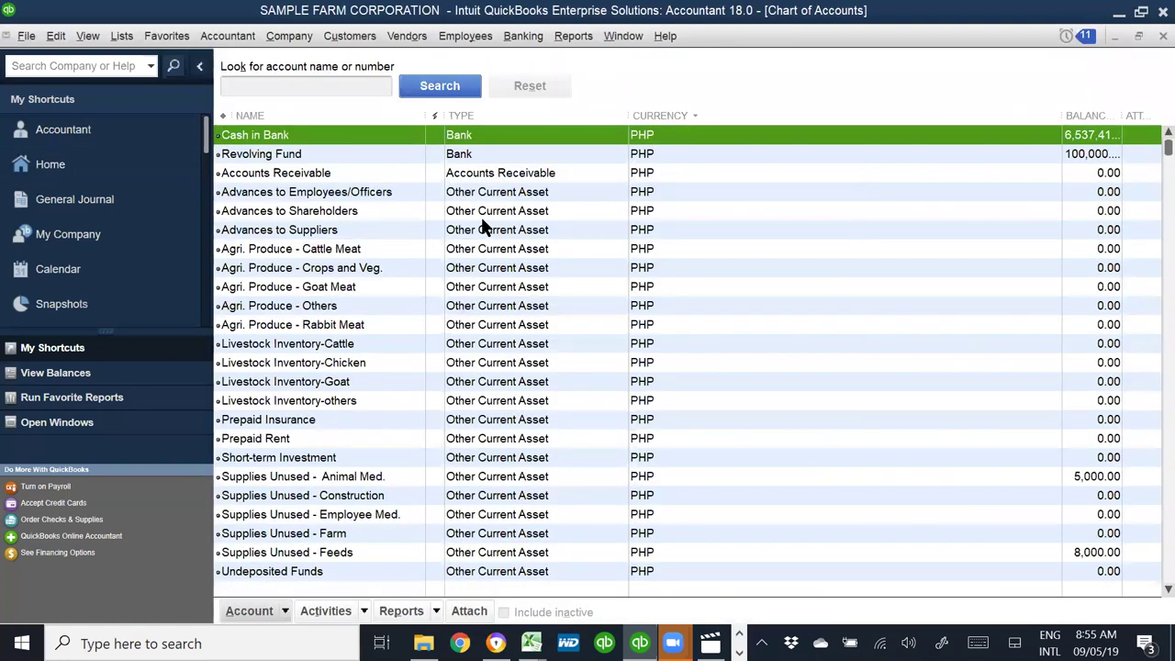
{"action": "right_click", "coordinate": [372, 138]}
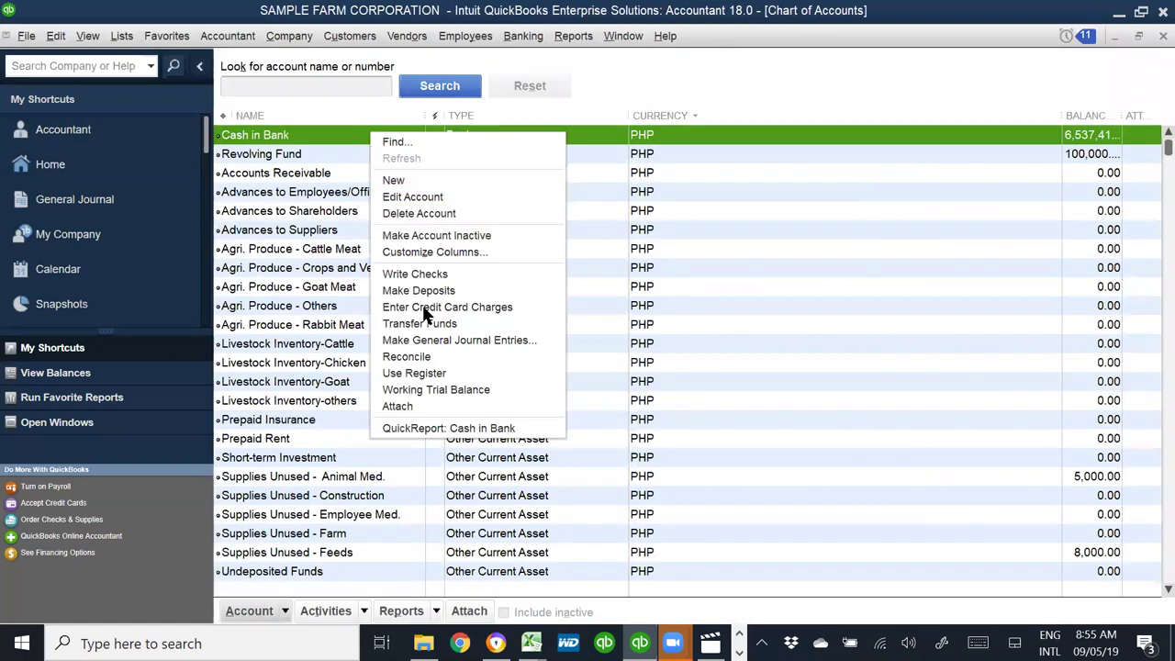
{"action": "left_click", "coordinate": [438, 429]}
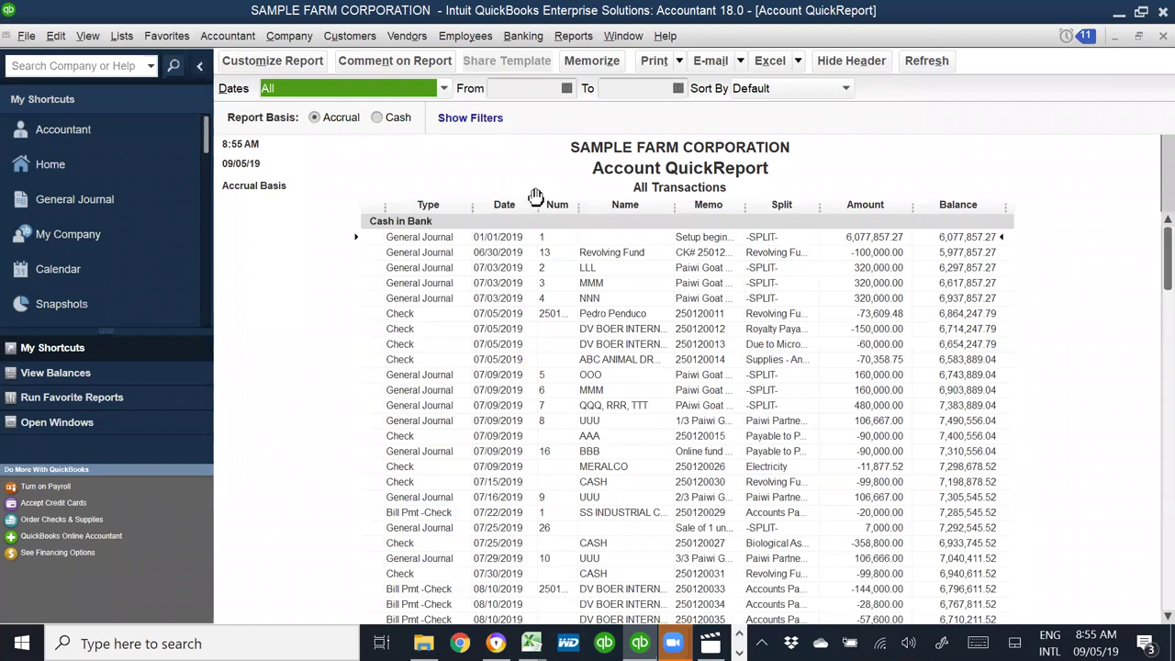
- Set the Cash in Bank QuickReport period to 07/01/2019 through 07/31/2019, refresh it, and widen the Memo column
{"action": "left_click", "coordinate": [528, 90]}
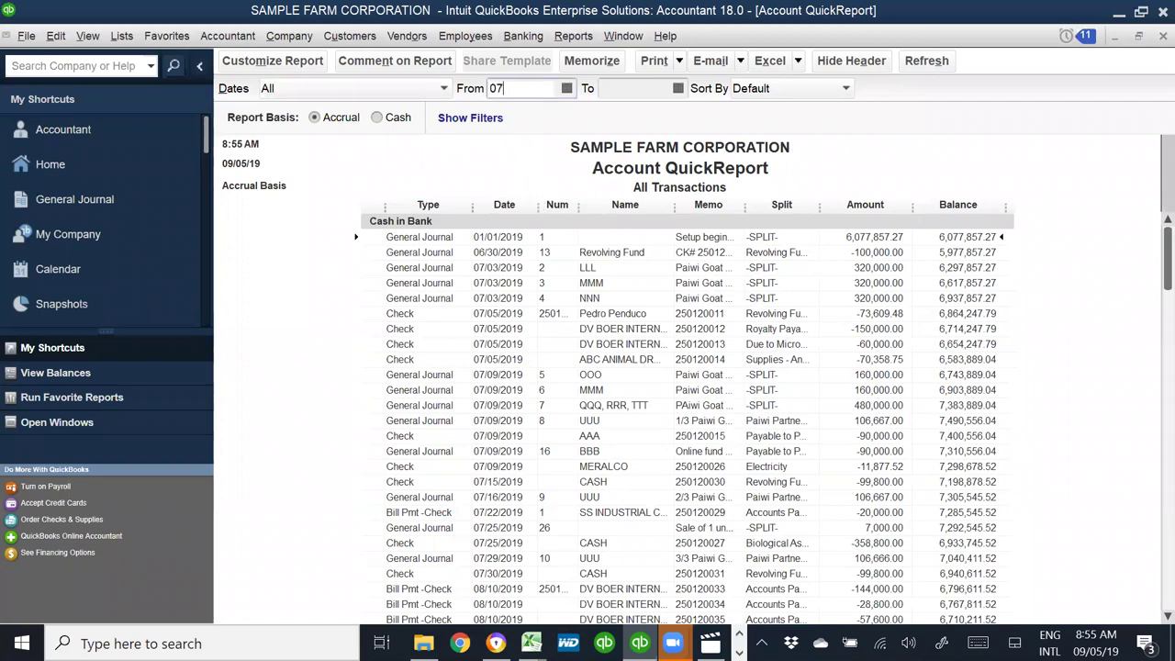
{"action": "type", "text": "07/01/19"}
{"action": "key", "text": "Tab"}
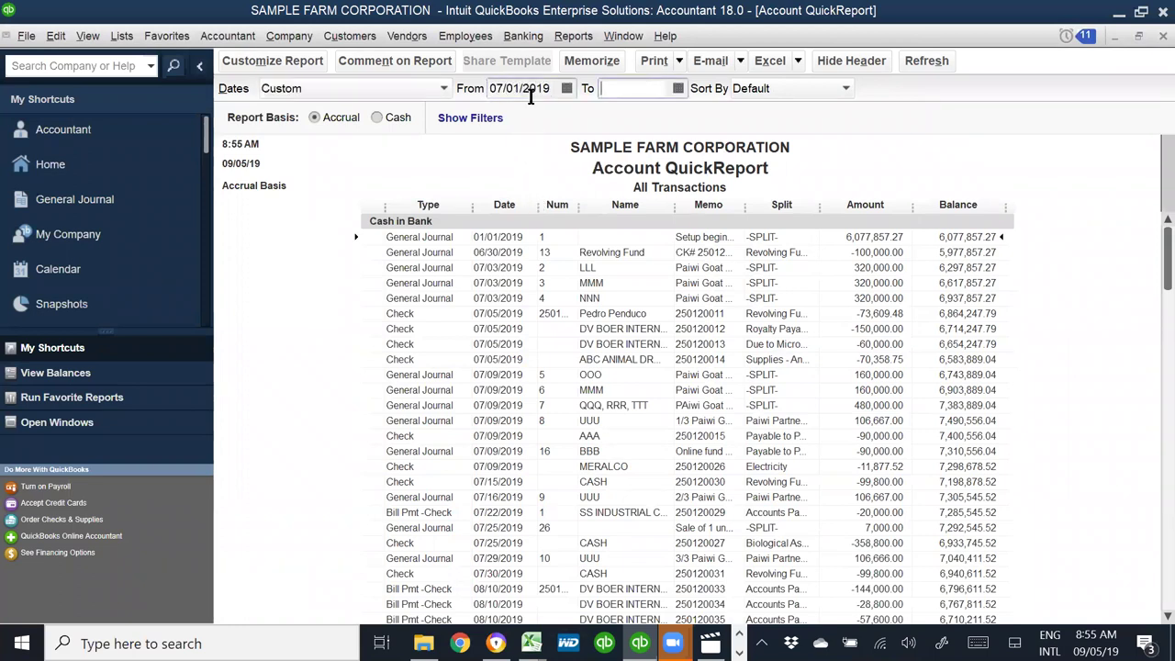
{"action": "type", "text": "07/31/2019"}
{"action": "key", "text": "Tab"}
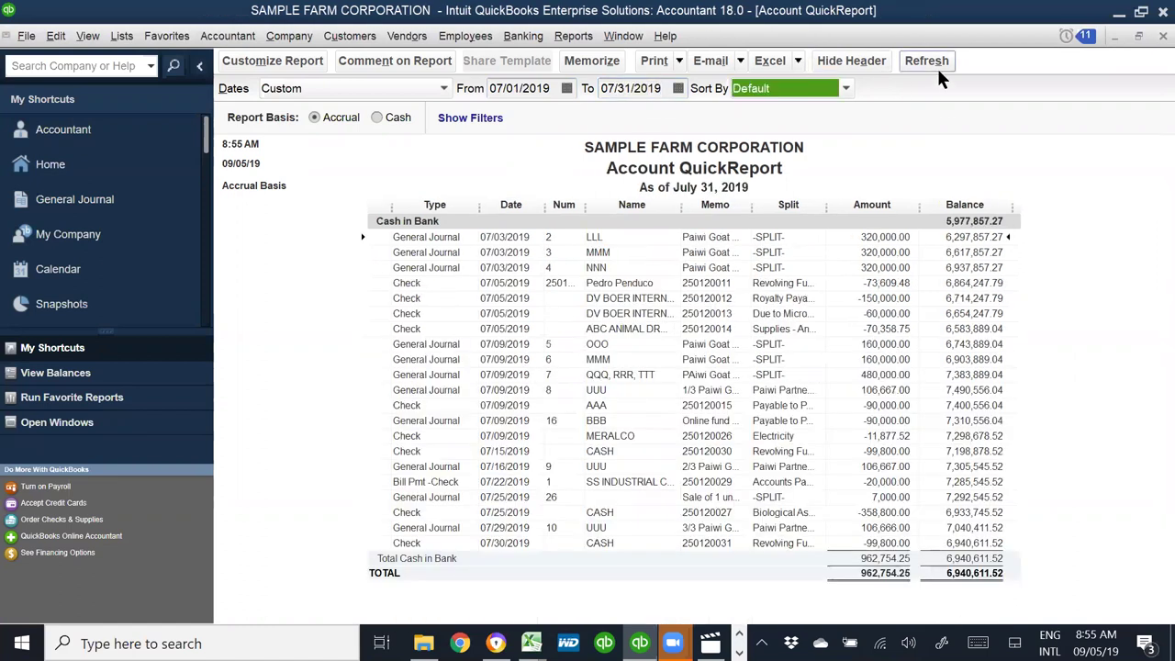
{"action": "left_click", "coordinate": [929, 62]}
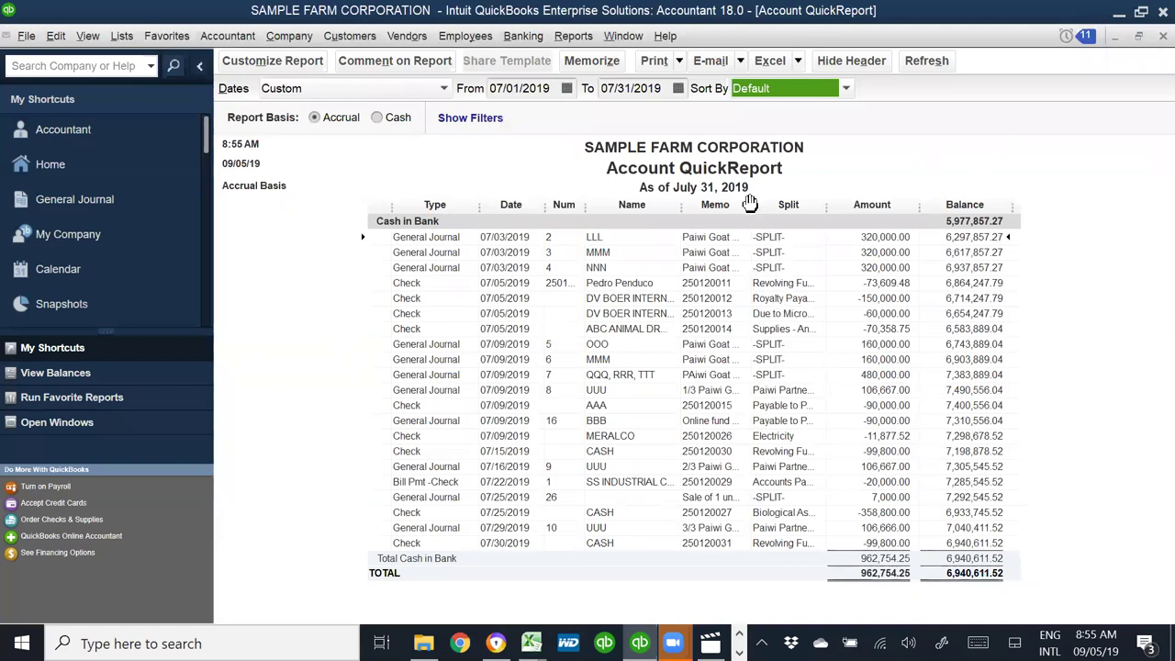
{"action": "left_click_drag", "start_coordinate": [754, 208], "coordinate": [841, 217]}
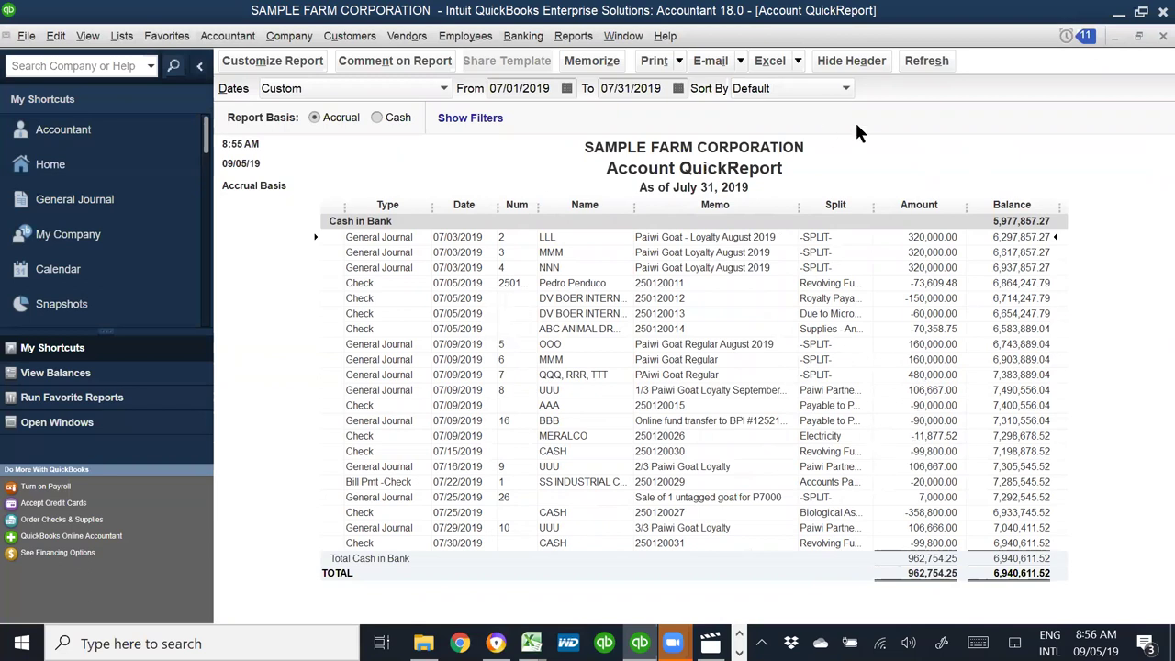
- Export the Cash in Bank QuickReport to a new worksheet in a new Excel workbook
{"action": "left_click", "coordinate": [772, 61]}
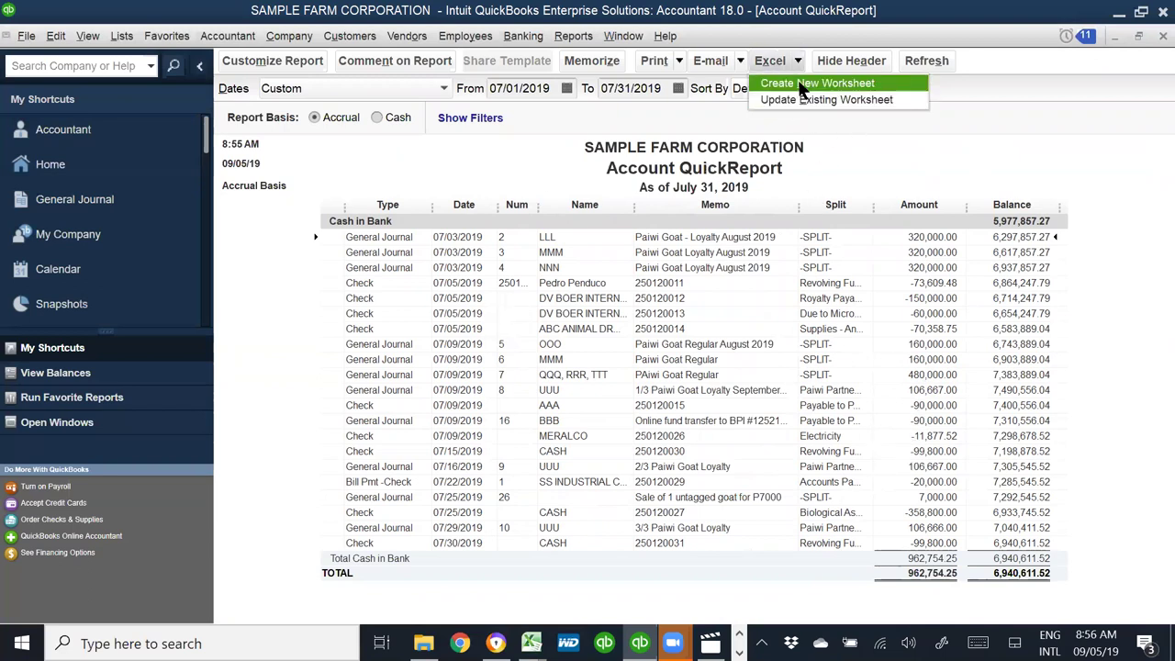
{"action": "left_click", "coordinate": [1020, 246]}
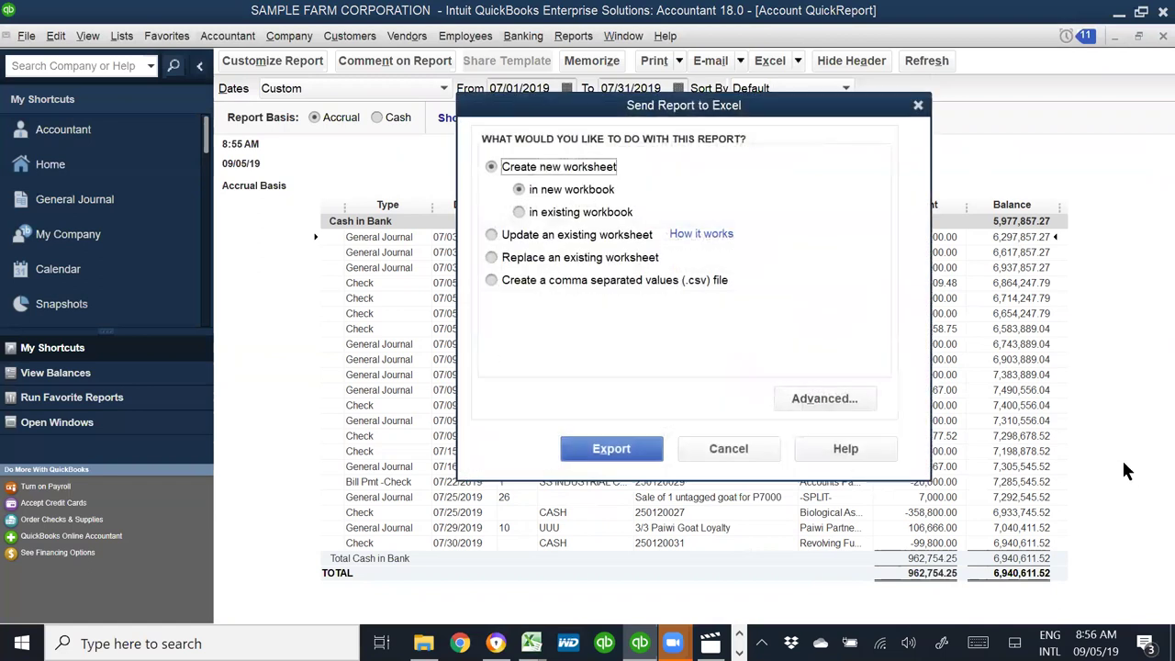
{"action": "left_click", "coordinate": [630, 439]}
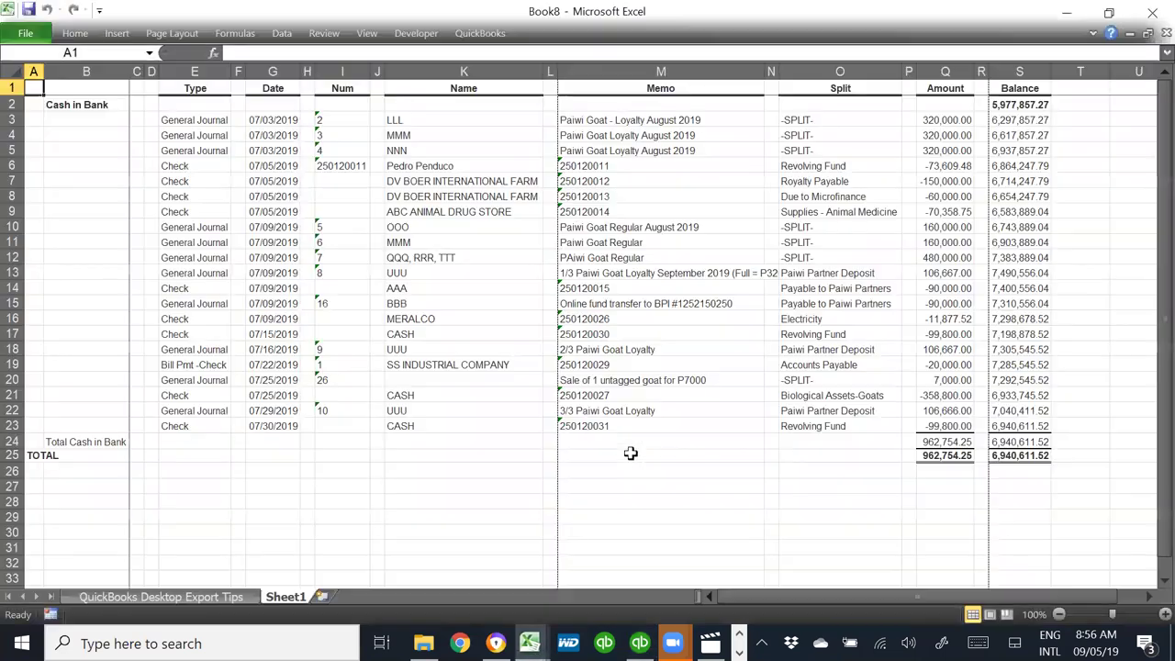
- Select the payee names of the 07/05/2019 checks in the exported sheet's Name column, cells K6 to K9
{"action": "left_click", "coordinate": [540, 498]}
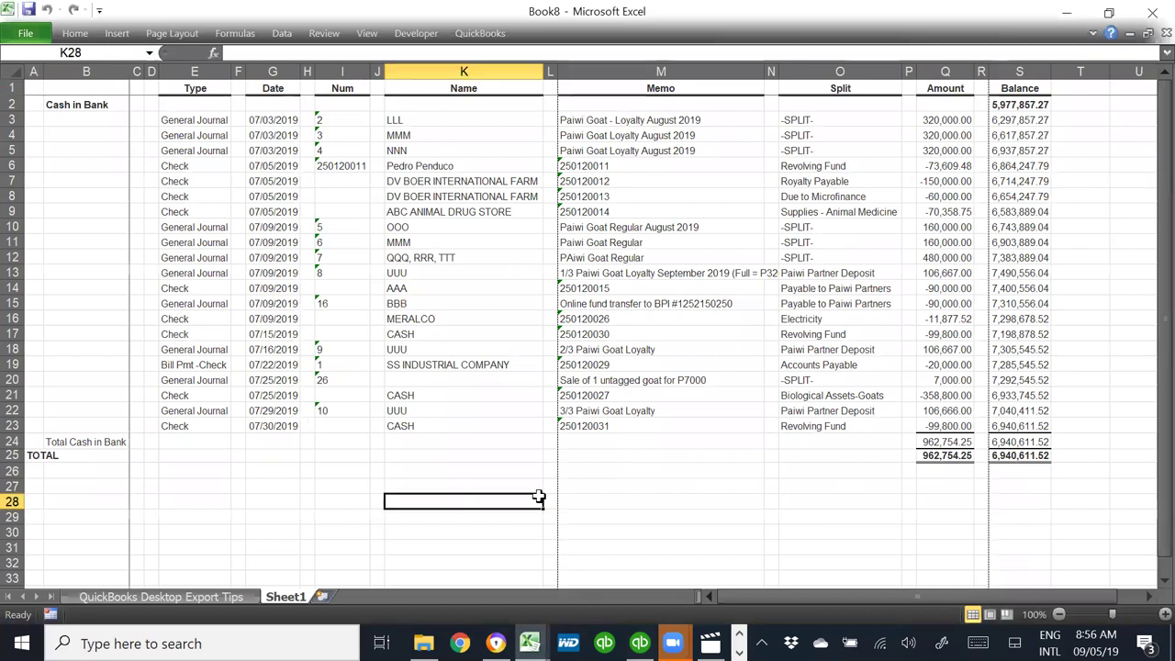
{"action": "left_click", "coordinate": [576, 147]}
{"action": "key", "text": "Left"}
{"action": "key", "text": "Left"}
{"action": "key", "text": "Left"}
{"action": "key", "text": "Right"}
{"action": "key", "text": "Down"}
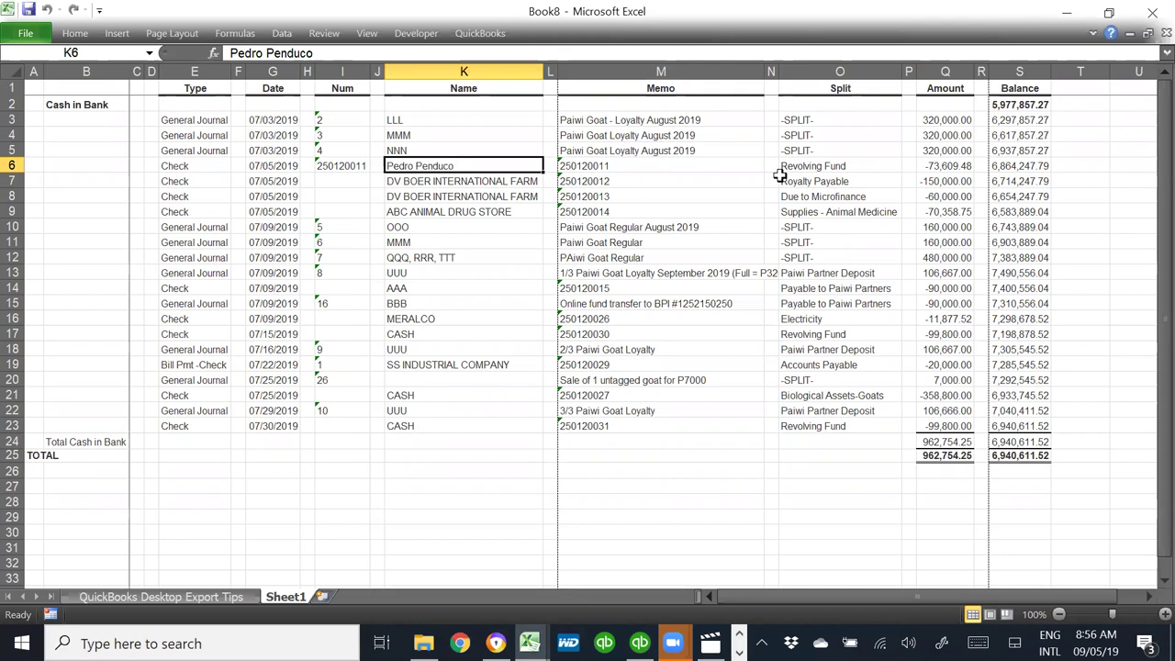
{"action": "key", "text": "shift+Down"}
{"action": "key", "text": "shift+Down"}
{"action": "key", "text": "shift+Down"}
{"action": "key", "text": "shift+Down"}
{"action": "key", "text": "shift+Up"}
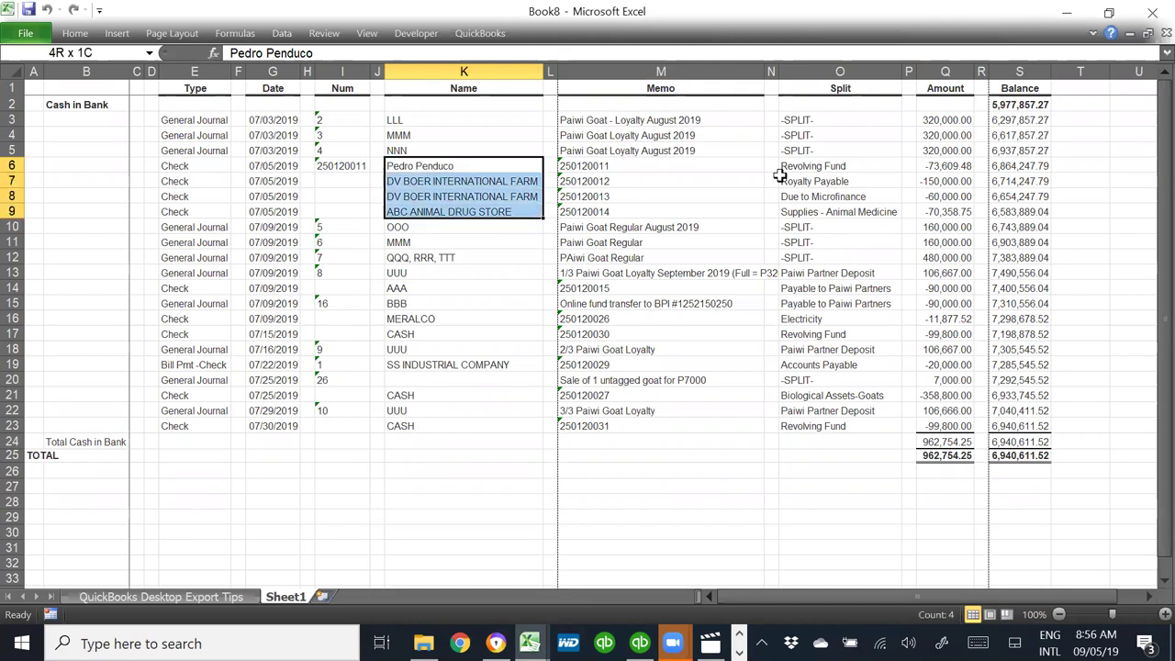
- Delete the entire rows of the four 07/05/2019 checks, rows 6 to 9, from the exported Cash in Bank sheet
{"action": "key", "text": "alt"}
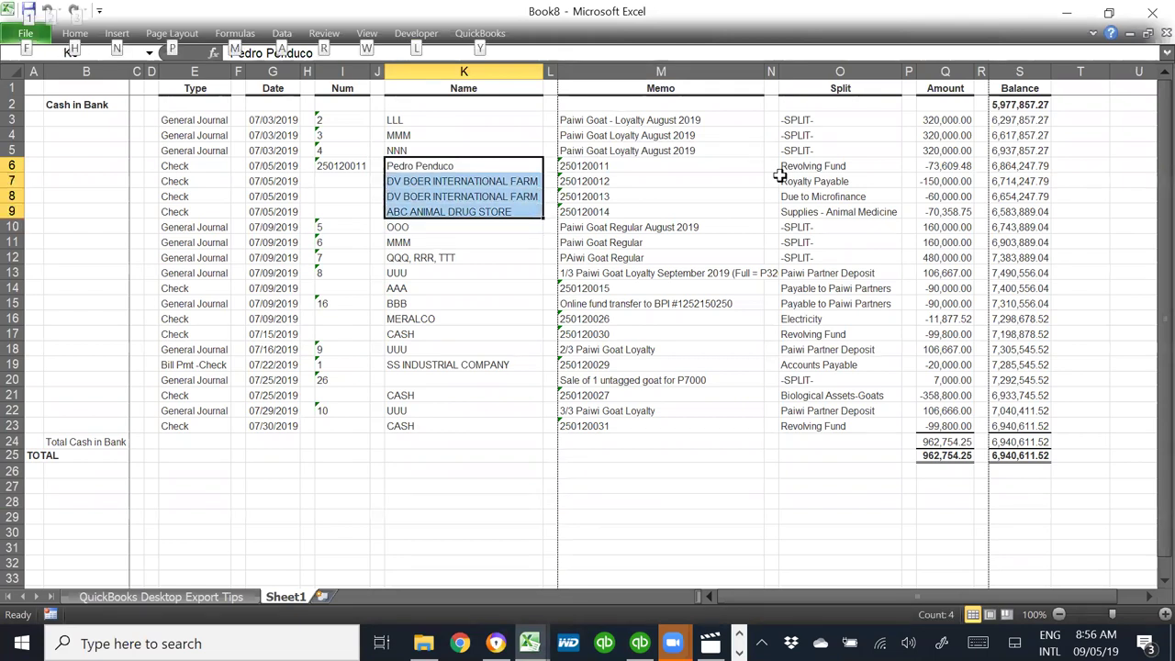
{"action": "key", "text": "shift+F10"}
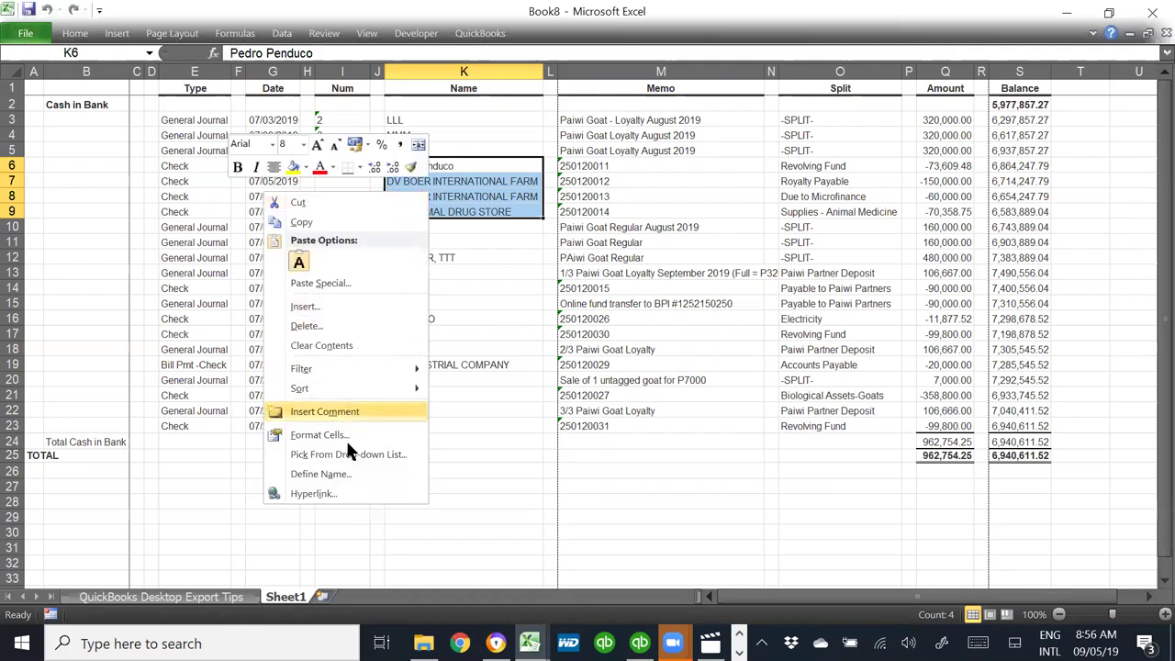
{"action": "left_click", "coordinate": [326, 325]}
{"action": "left_click", "coordinate": [298, 326]}
{"action": "left_click", "coordinate": [287, 378]}
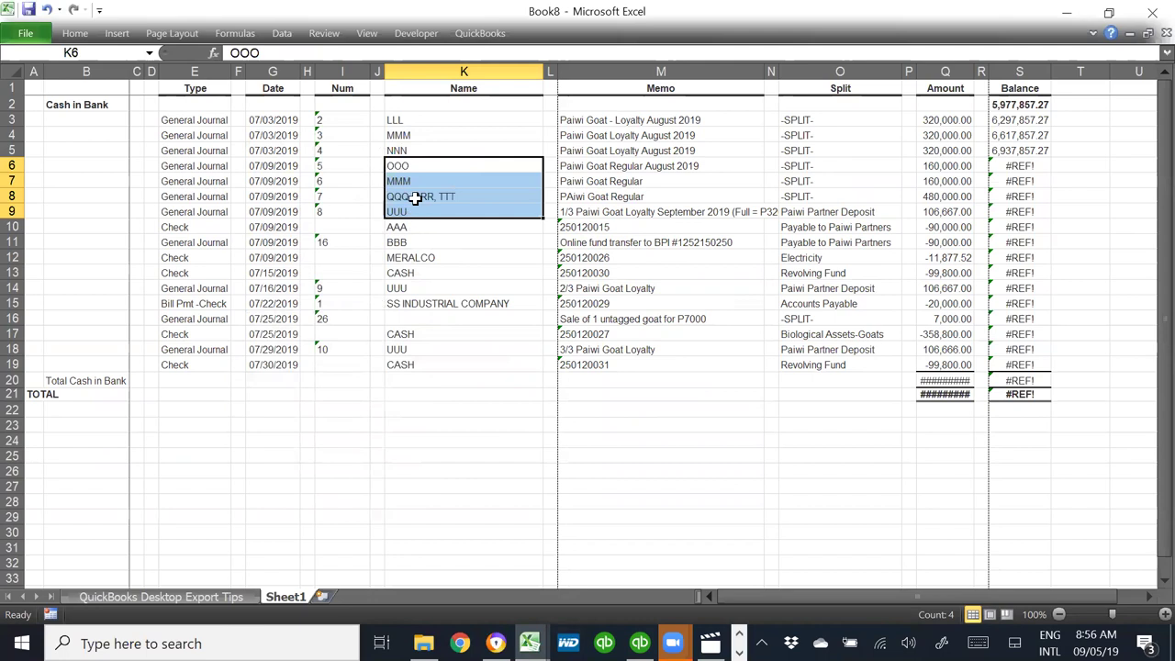
- Delete the entire rows of the remaining checks, the bill payment and the untagged goat sale: rows 10, 12, 13, 15, 16, 17 and 19
{"action": "left_click", "coordinate": [409, 125]}
{"action": "left_click", "coordinate": [410, 160]}
{"action": "left_click", "coordinate": [405, 196]}
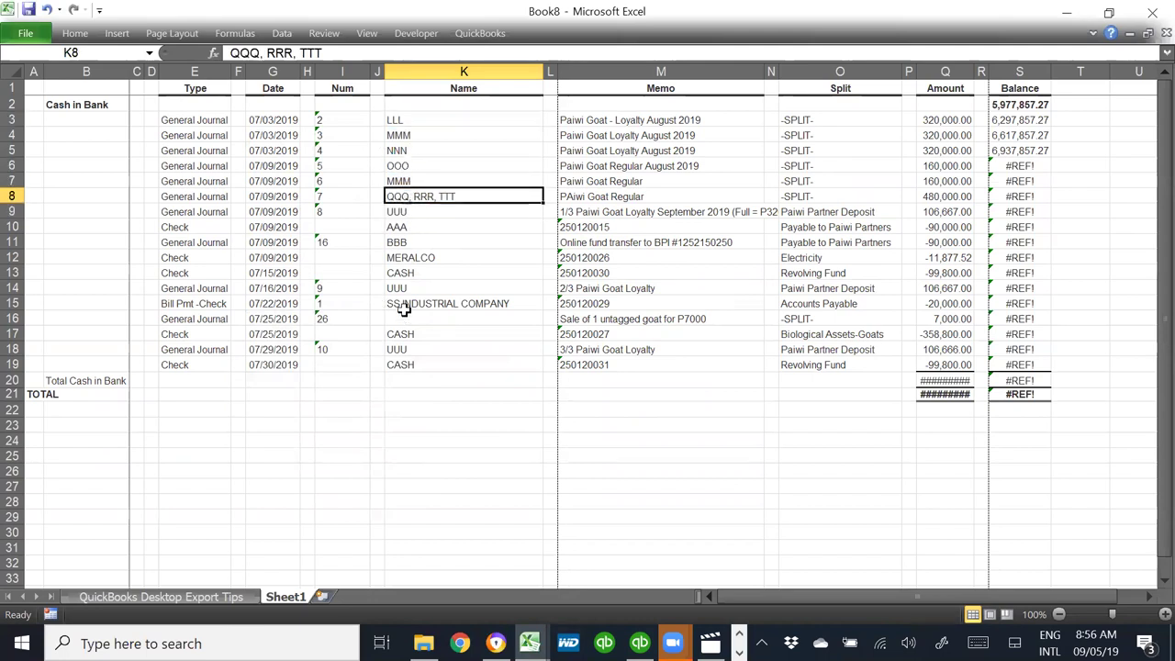
{"action": "left_click", "coordinate": [415, 213]}
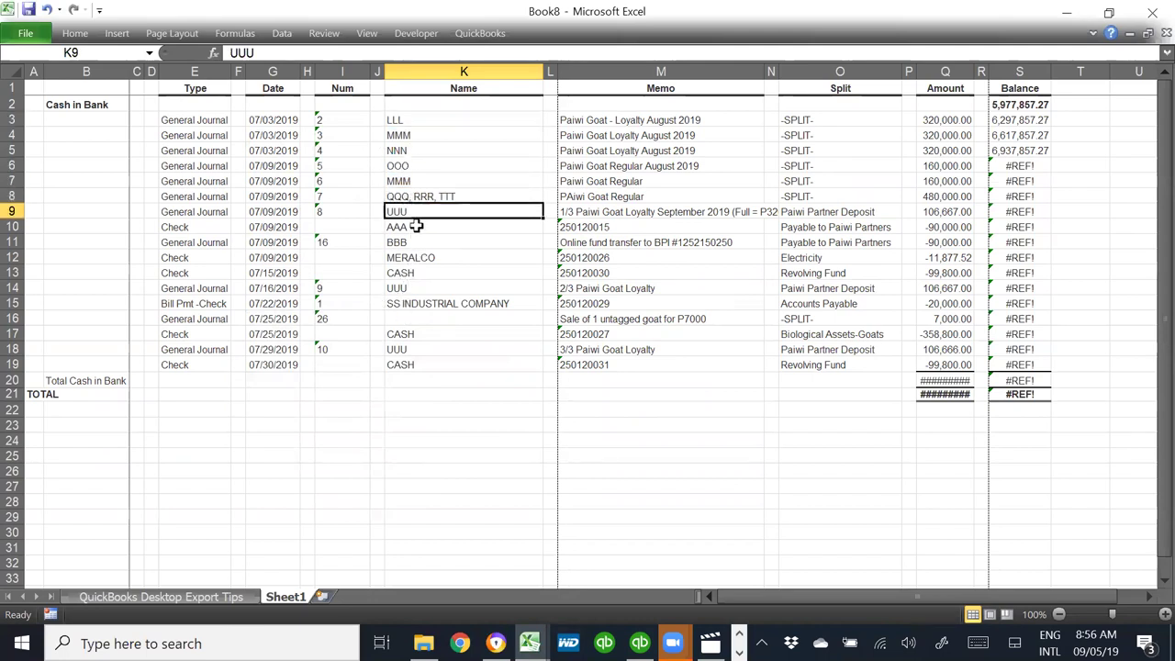
{"action": "left_click", "coordinate": [415, 231]}
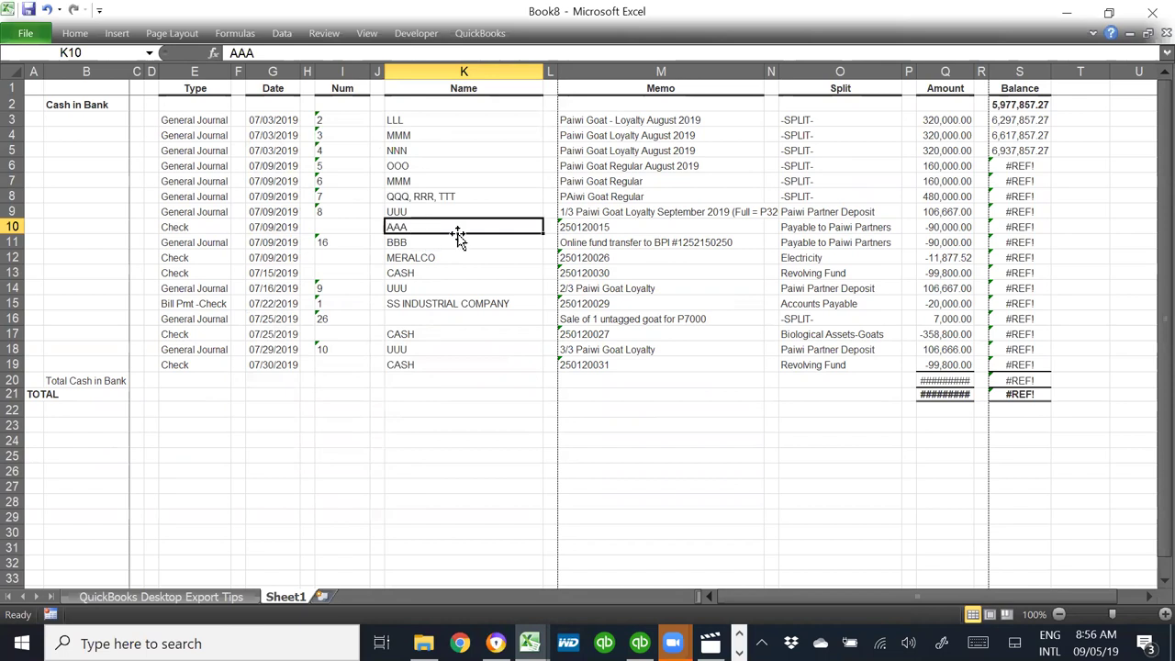
{"action": "left_click", "coordinate": [428, 258], "text": "ctrl"}
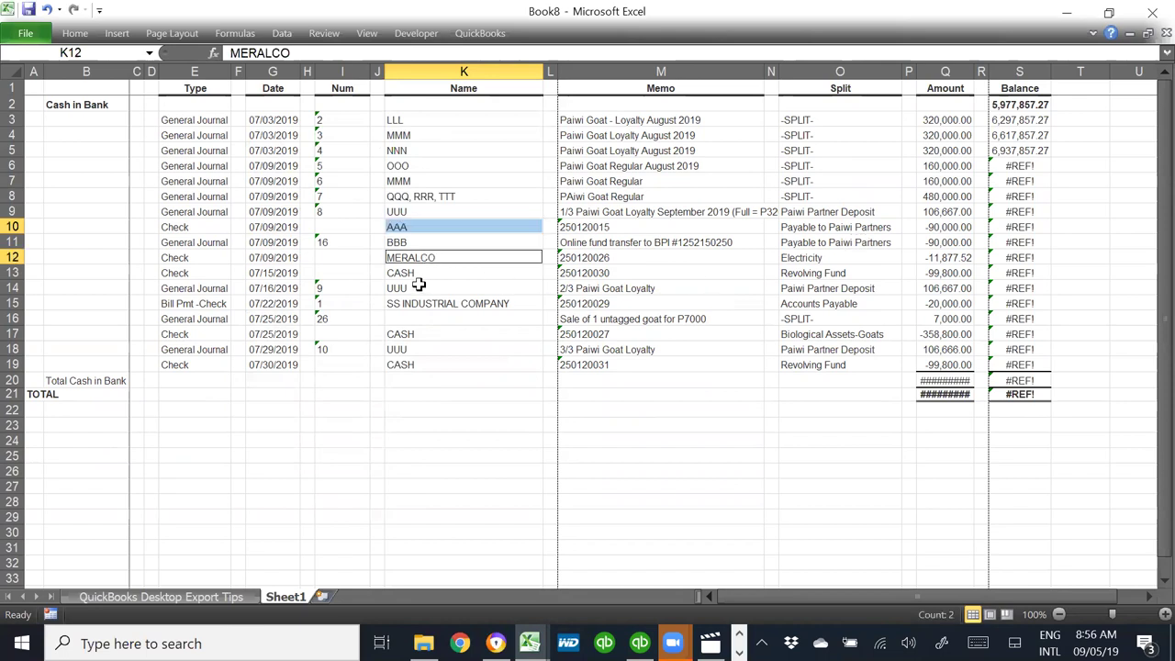
{"action": "left_click", "coordinate": [420, 275], "text": "ctrl"}
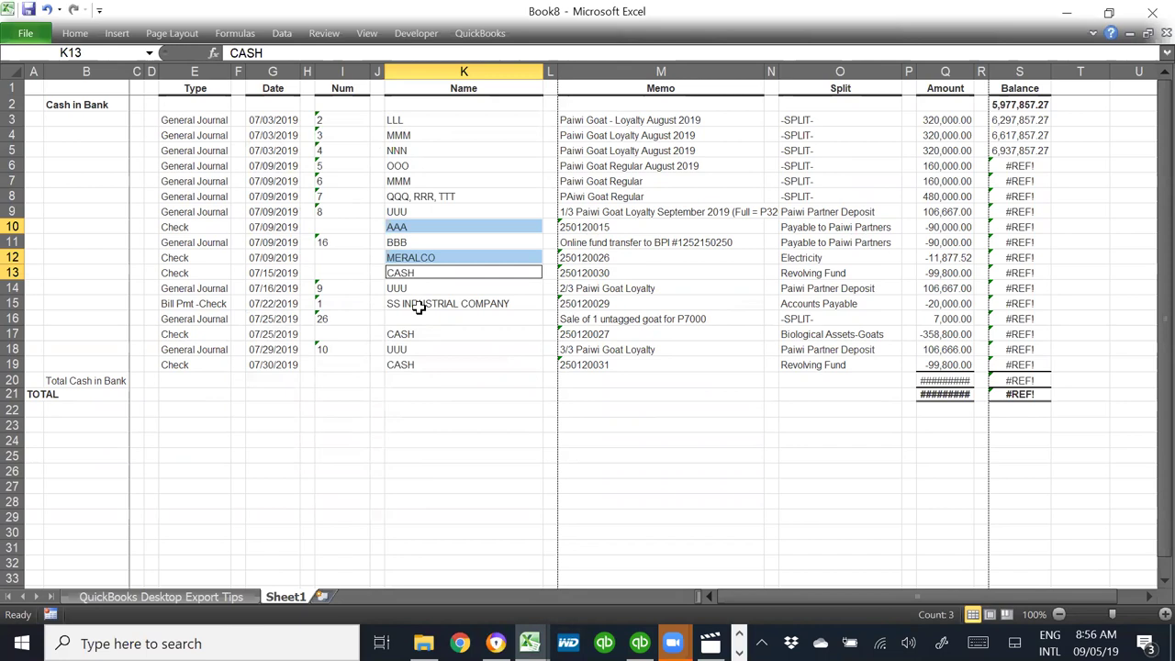
{"action": "left_click", "coordinate": [418, 307], "text": "ctrl"}
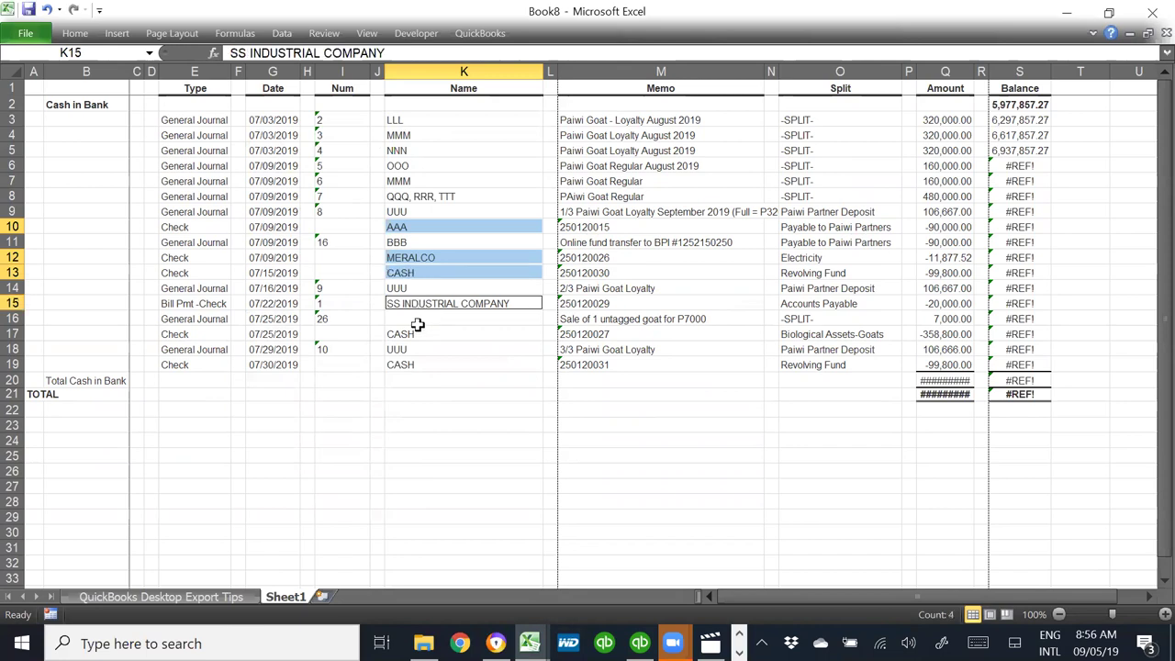
{"action": "left_click", "coordinate": [417, 323], "text": "ctrl"}
{"action": "left_click", "coordinate": [414, 336], "text": "ctrl"}
{"action": "left_click", "coordinate": [415, 363], "text": "ctrl"}
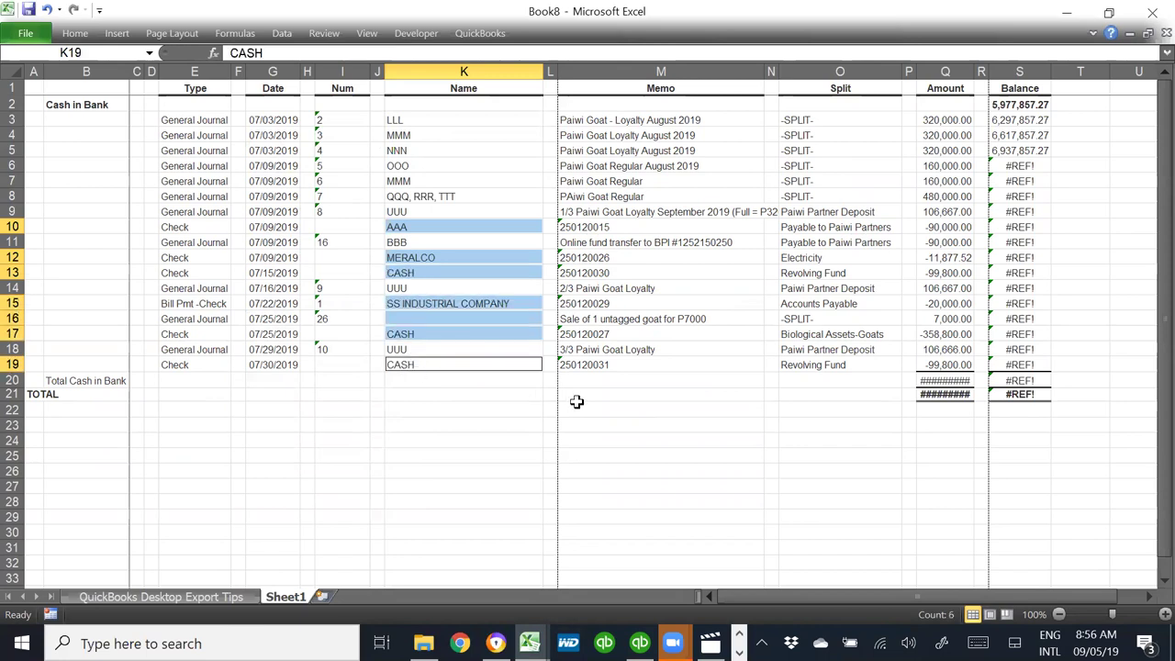
{"action": "key", "text": "alt+e"}
{"action": "key", "text": "d"}
{"action": "left_click", "coordinate": [521, 368]}
{"action": "left_click", "coordinate": [506, 413]}
{"action": "left_click", "coordinate": [890, 400]}
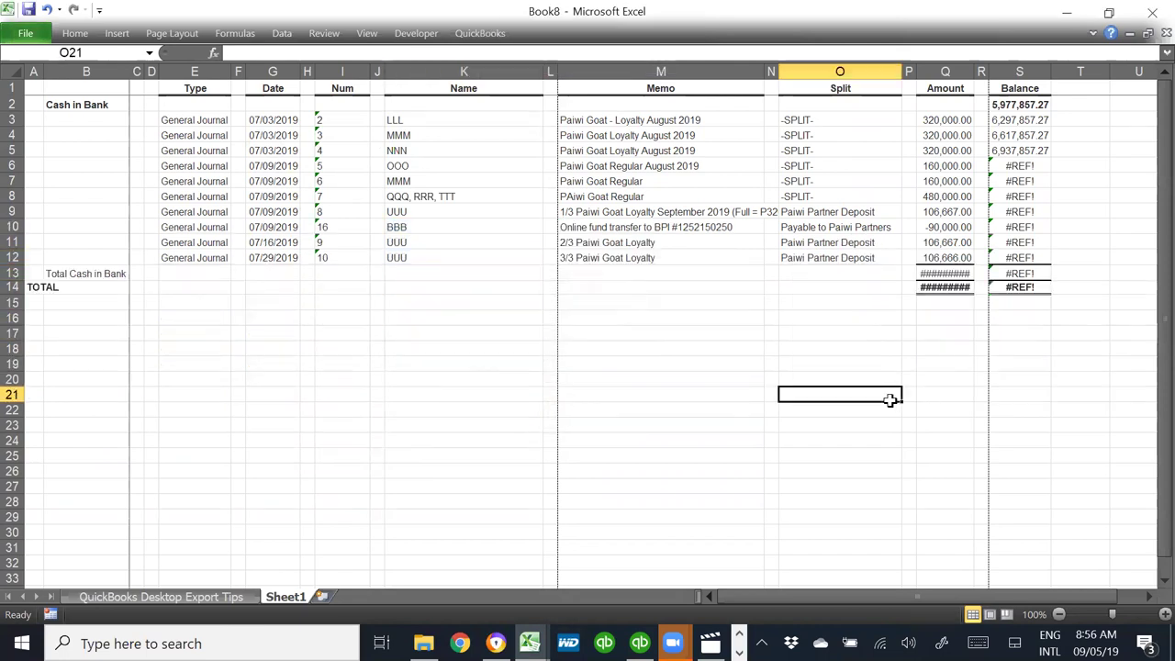
- Delete the entire row of the 07/09/2019 online fund transfer, row 10
{"action": "left_click", "coordinate": [621, 229]}
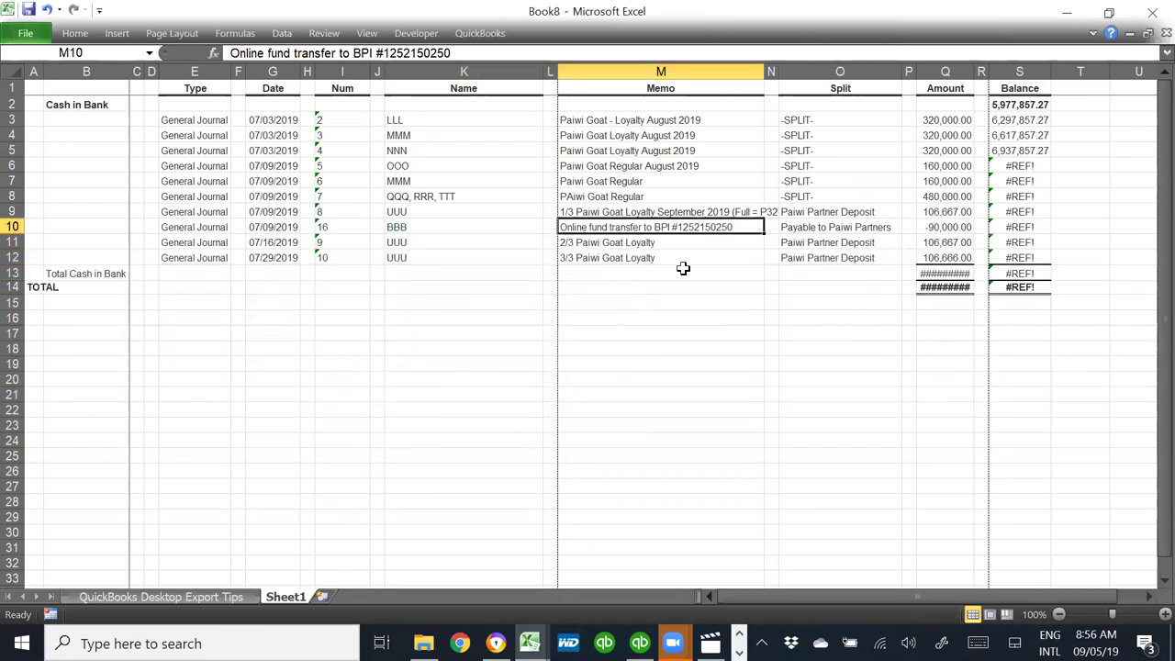
{"action": "key", "text": "alt+e"}
{"action": "key", "text": "d"}
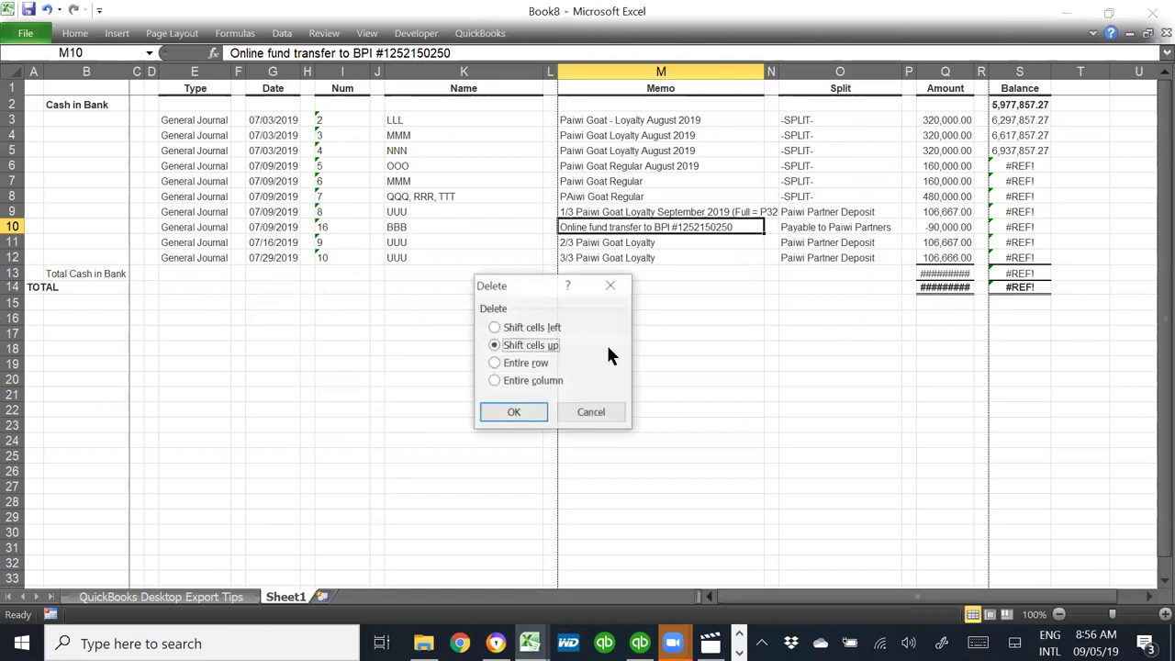
{"action": "left_click", "coordinate": [496, 413]}
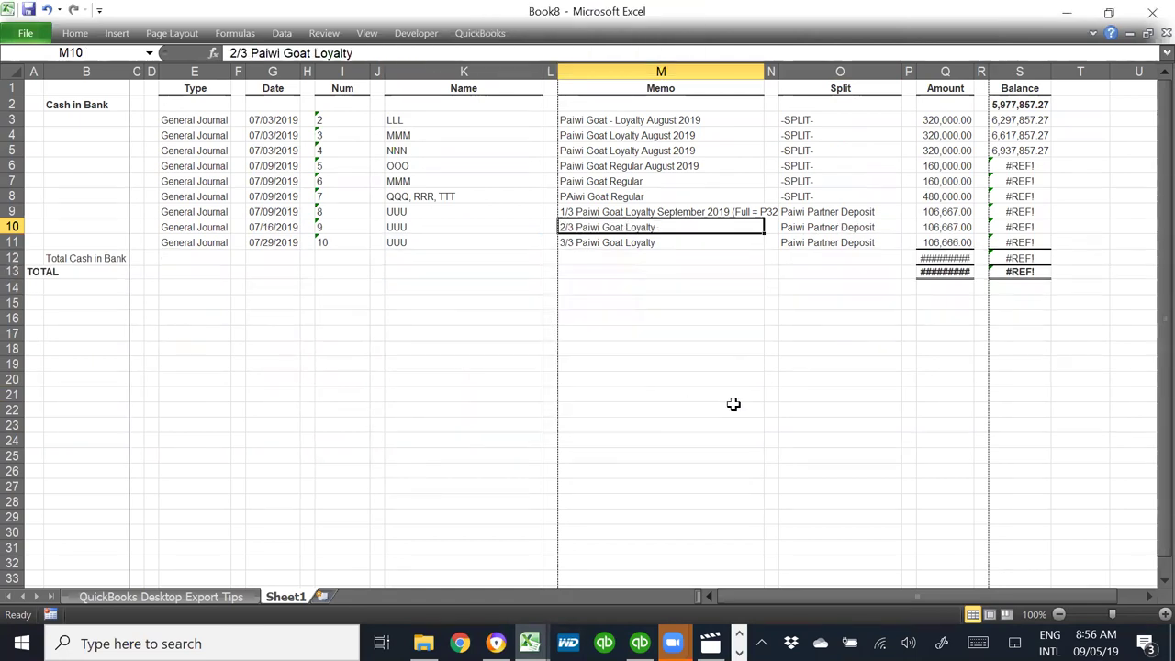
- Widen the Amount column so its figures fit, and select the grand total in cell Q13
{"action": "left_click", "coordinate": [874, 382]}
{"action": "left_click_drag", "start_coordinate": [977, 69], "coordinate": [1016, 70]}
{"action": "left_click", "coordinate": [990, 272]}
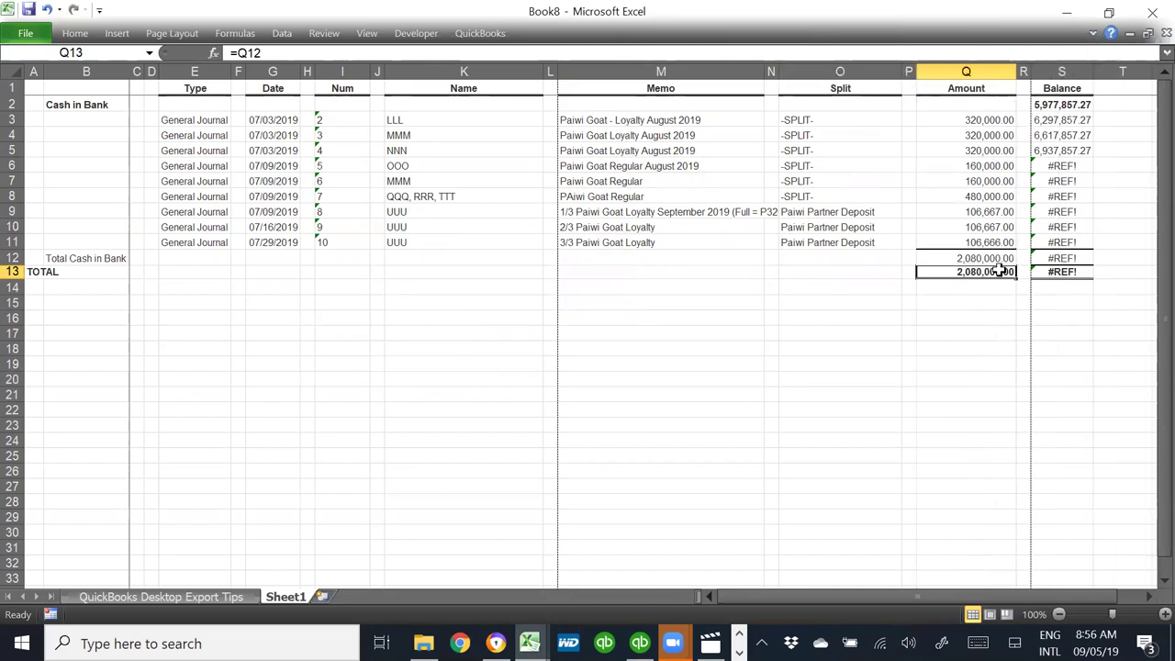
- Switch to the QB SAMPLE INFO WITH SCHED workbook and check the Total Collection this Month - July amount on the JULY TRANSACTION sheet
{"action": "key", "text": "alt+Tab"}
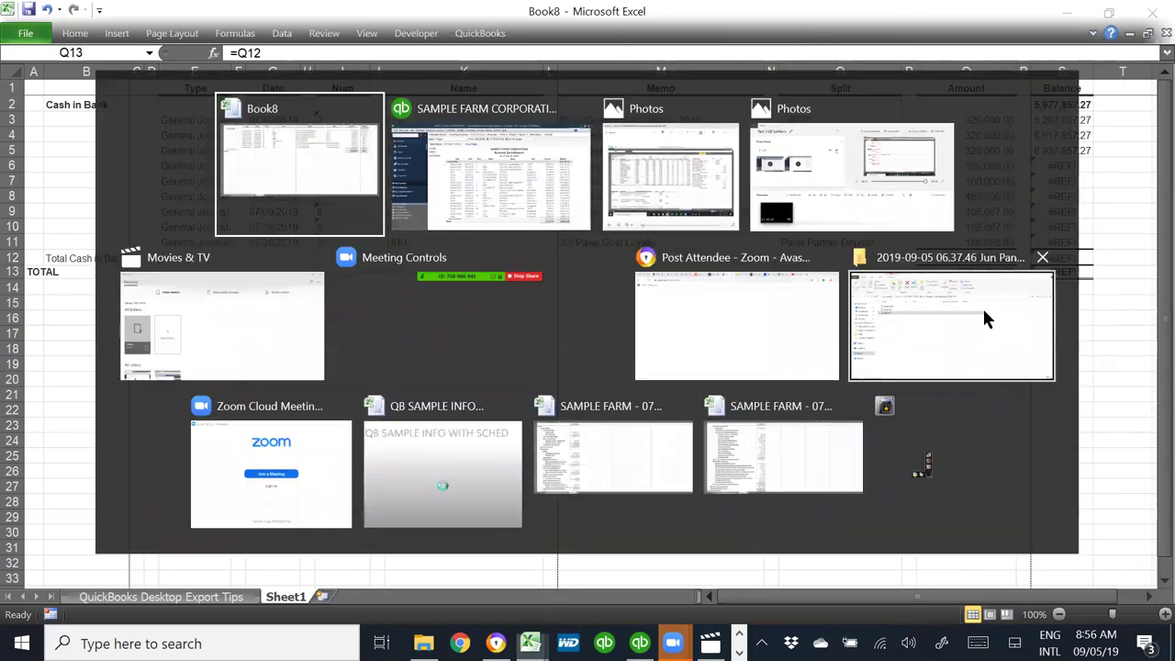
{"action": "key", "text": "alt+Tab"}
{"action": "key", "text": "alt+Tab"}
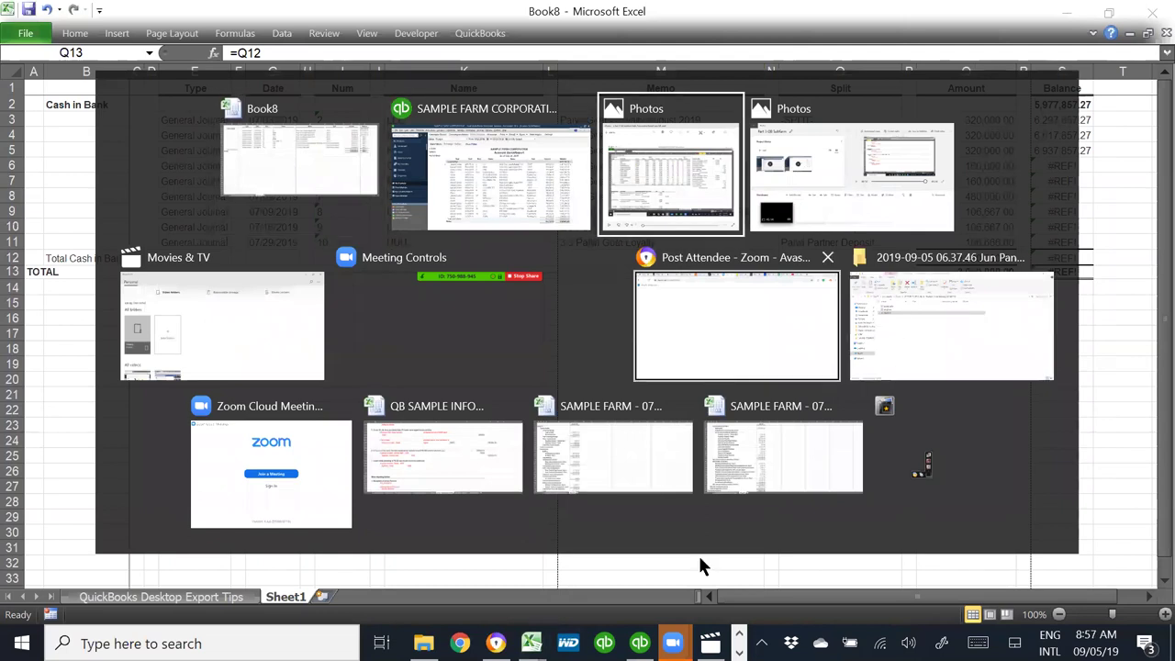
{"action": "key", "text": "alt+Tab"}
{"action": "key", "text": "alt+Tab"}
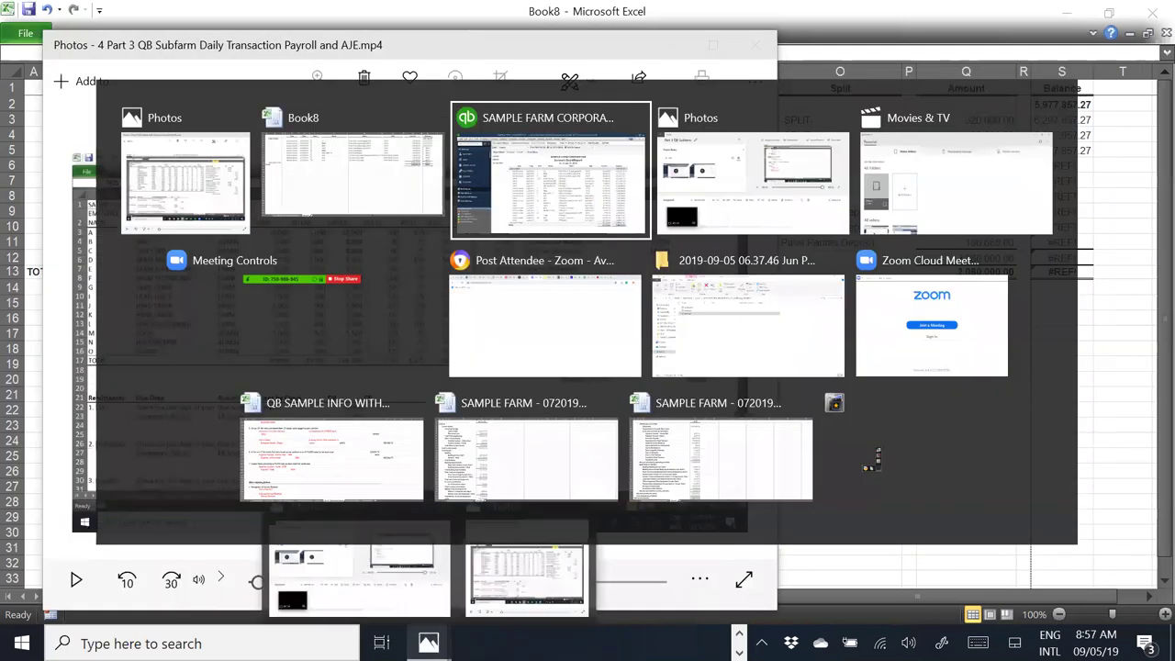
{"action": "mouse_move", "coordinate": [531, 643]}
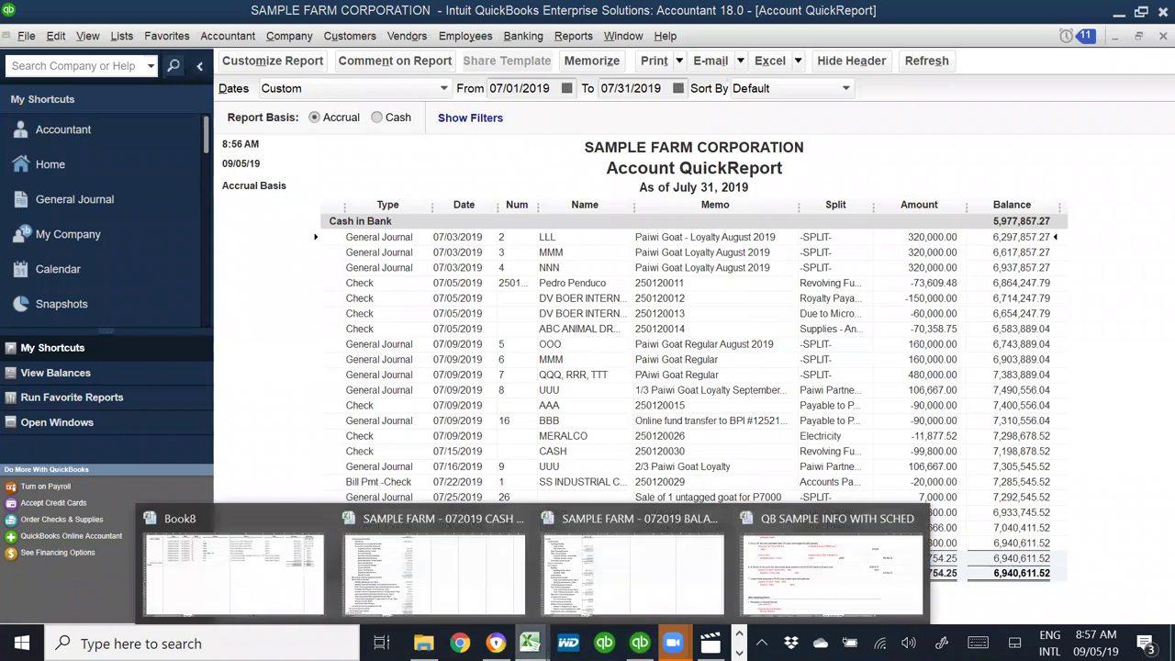
{"action": "left_click", "coordinate": [654, 605]}
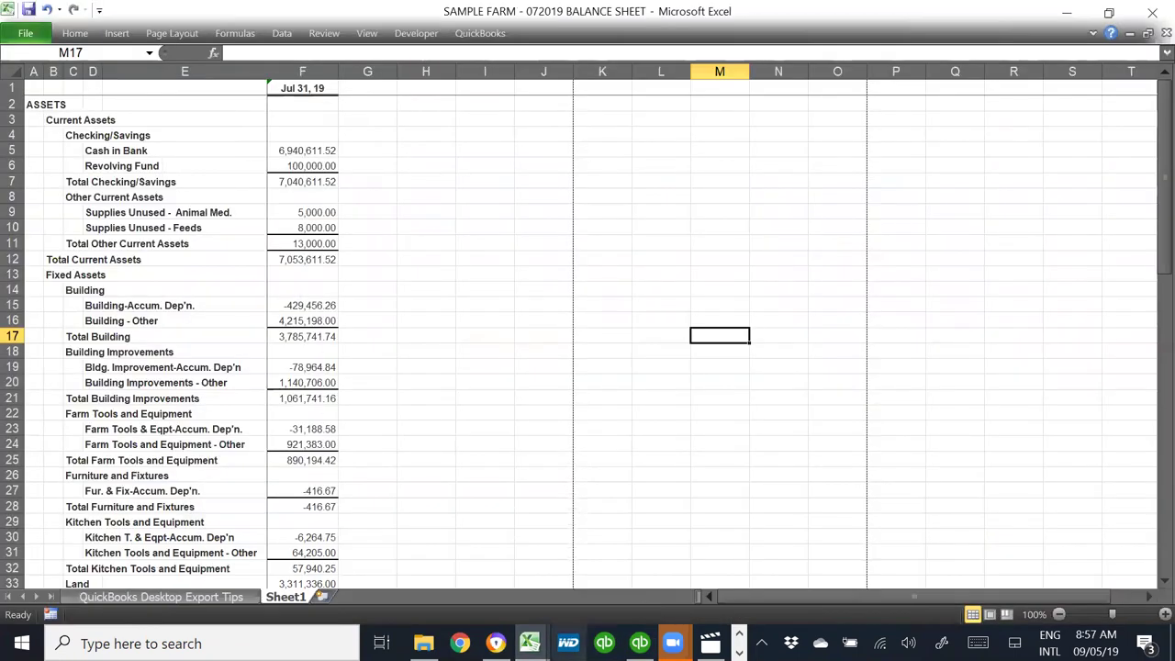
{"action": "mouse_move", "coordinate": [519, 634]}
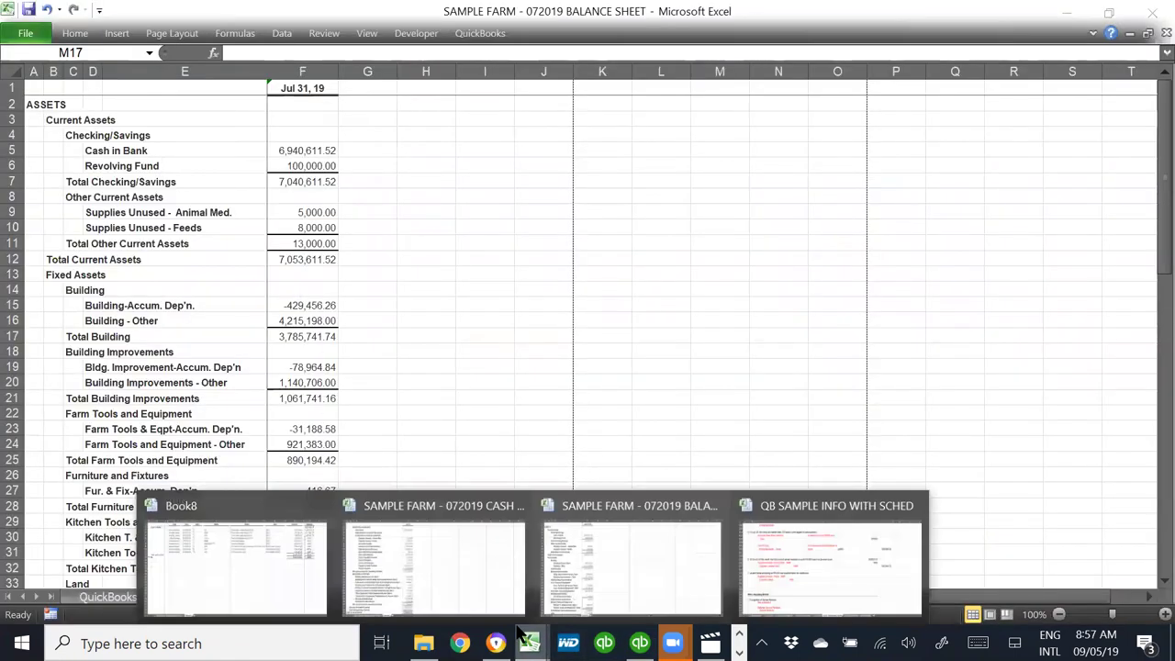
{"action": "left_click", "coordinate": [808, 574]}
{"action": "scroll", "coordinate": [946, 279], "scroll_direction": "up", "scroll_amount": 11}
{"action": "scroll", "coordinate": [946, 279], "scroll_direction": "up", "scroll_amount": 20}
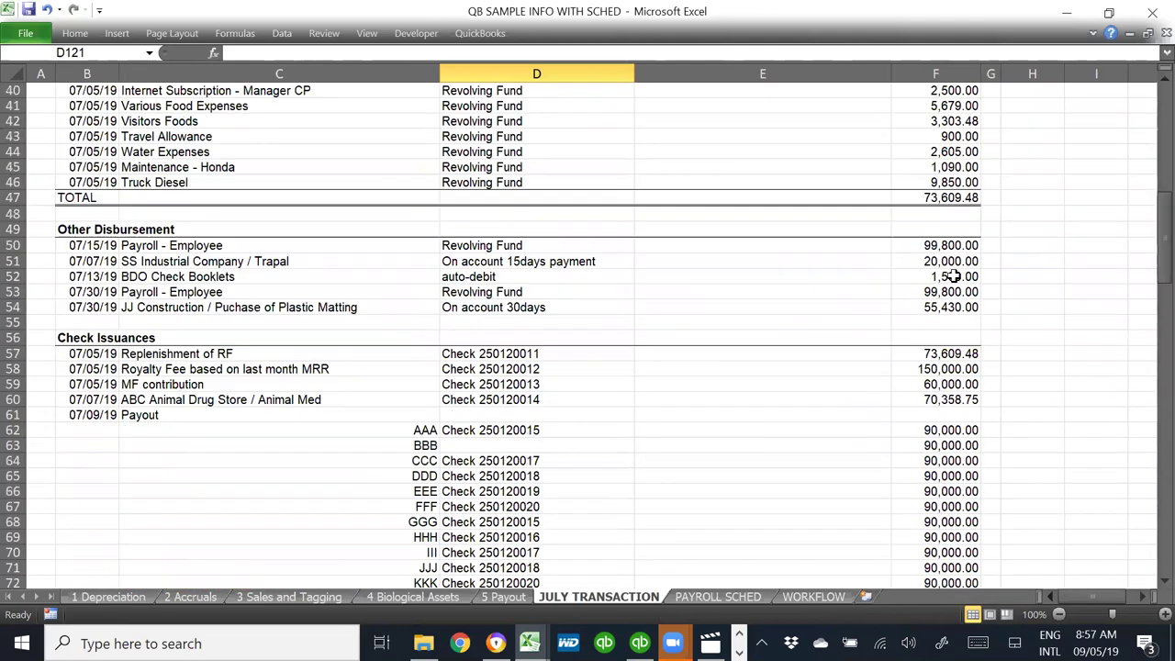
{"action": "left_click", "coordinate": [975, 322]}
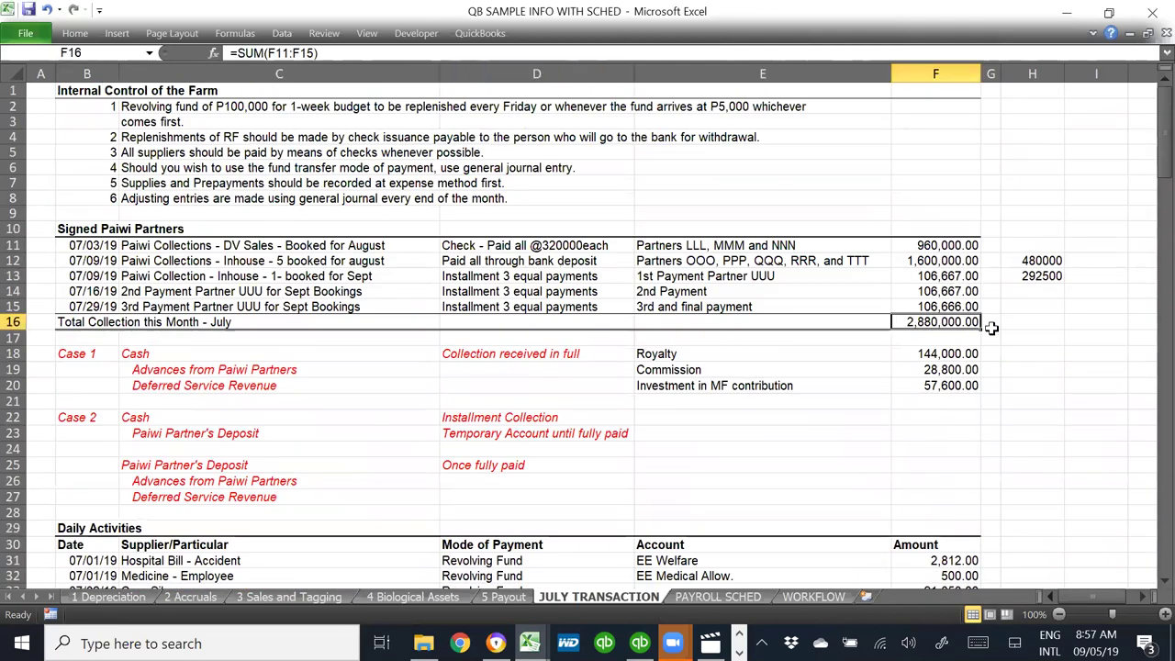
- Return to the Book8 workbook to compare its Cash in Bank total with the July collection total
{"action": "key", "text": "alt+Tab"}
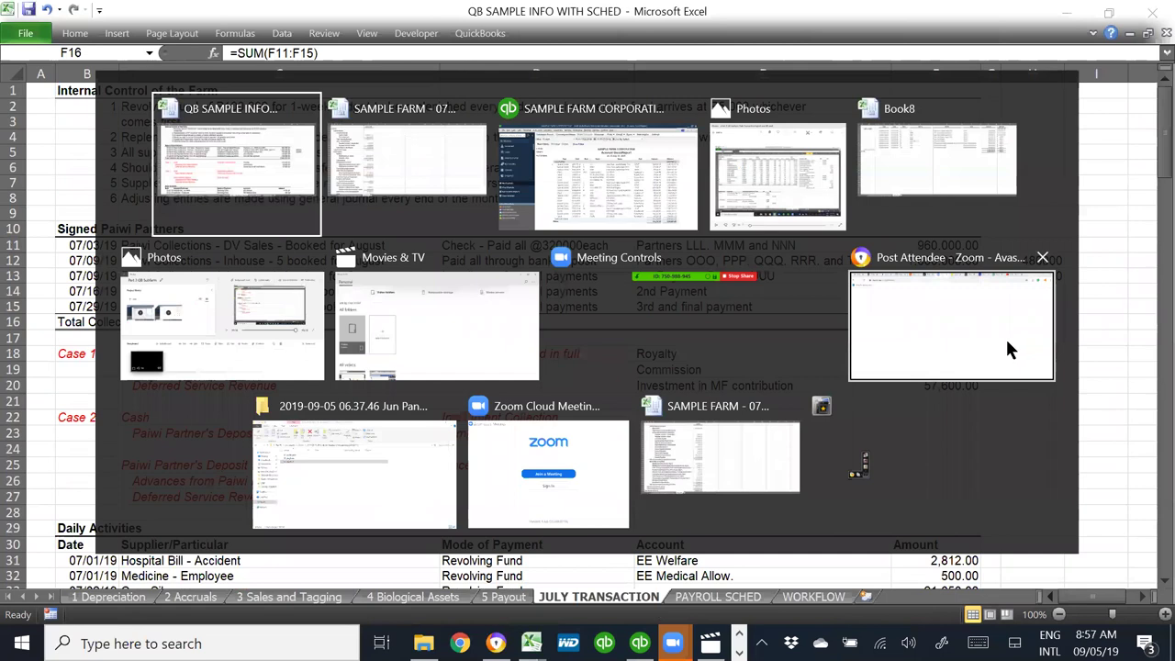
{"action": "key", "text": "alt+Tab"}
{"action": "key", "text": "alt+Tab"}
{"action": "key", "text": "alt+Tab"}
{"action": "key", "text": "alt+Tab"}
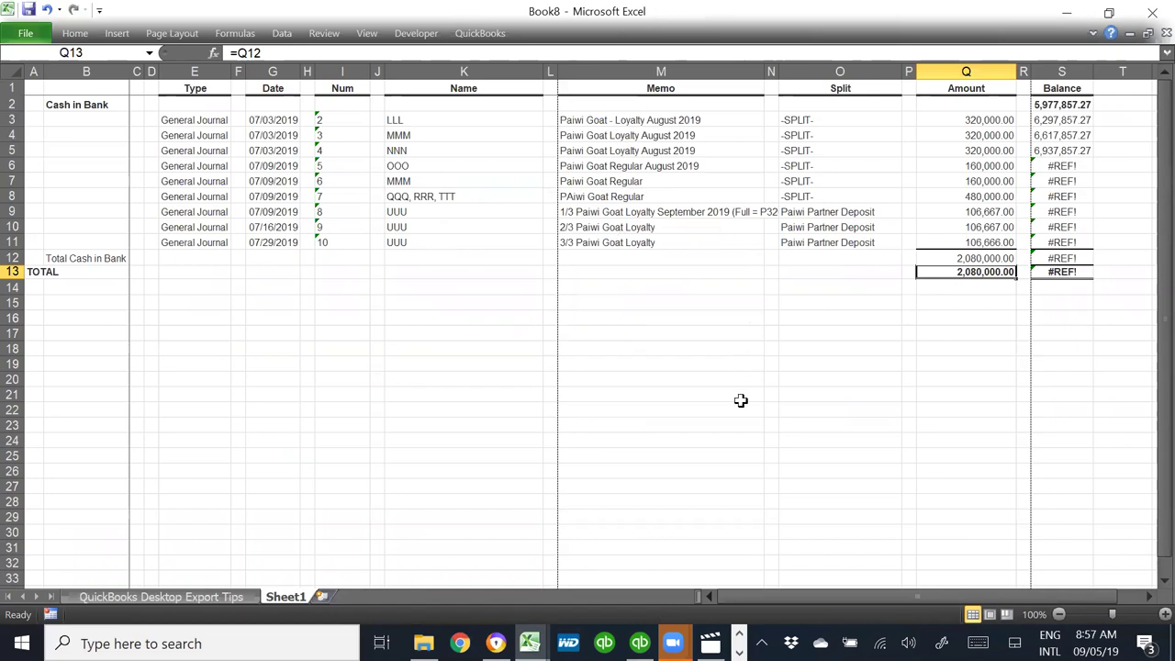
- Switch to QuickBooks and export the Cash in Bank QuickReport again to a new worksheet in a new workbook
{"action": "left_click", "coordinate": [640, 643]}
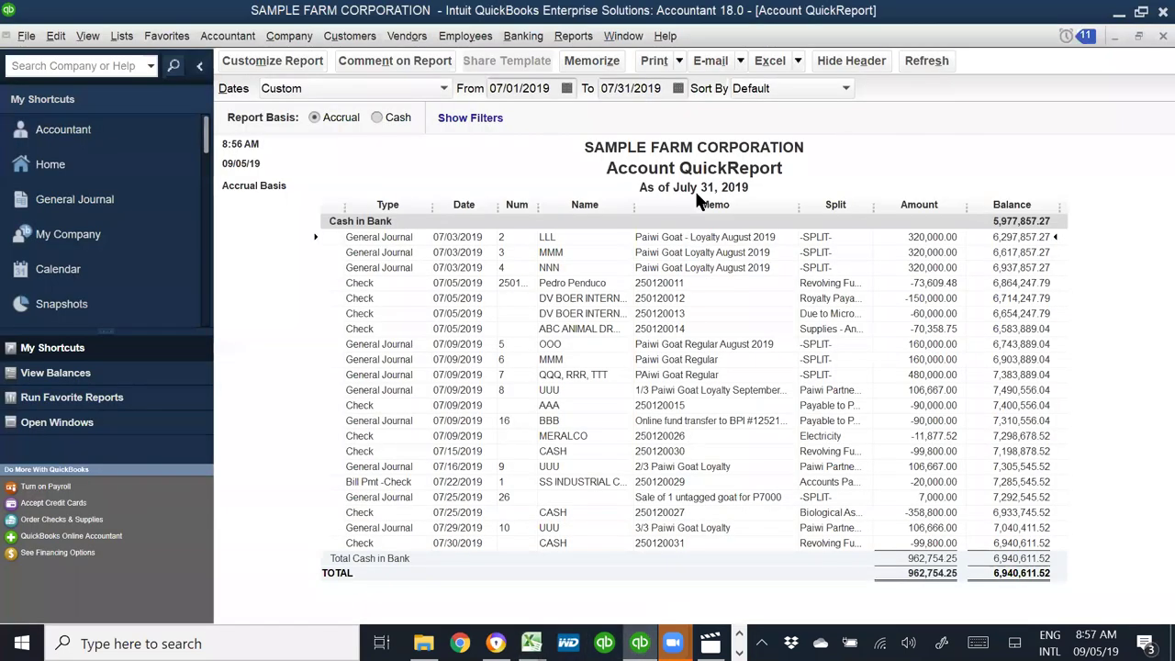
{"action": "left_click", "coordinate": [768, 61]}
{"action": "left_click", "coordinate": [768, 81]}
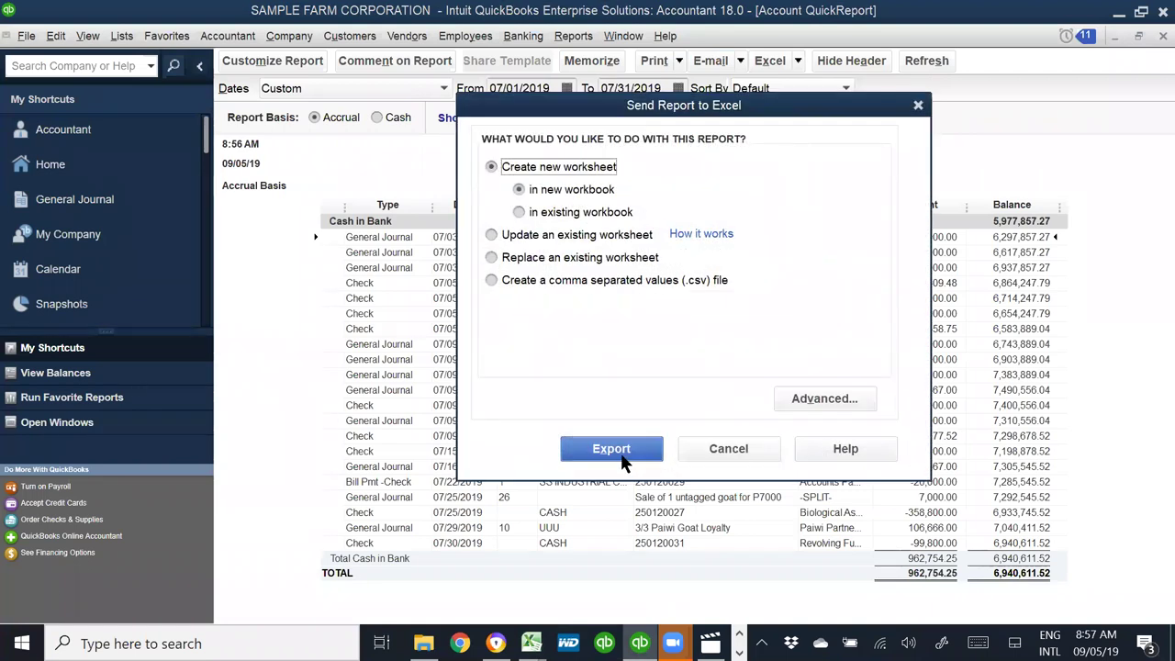
{"action": "left_click", "coordinate": [619, 451]}
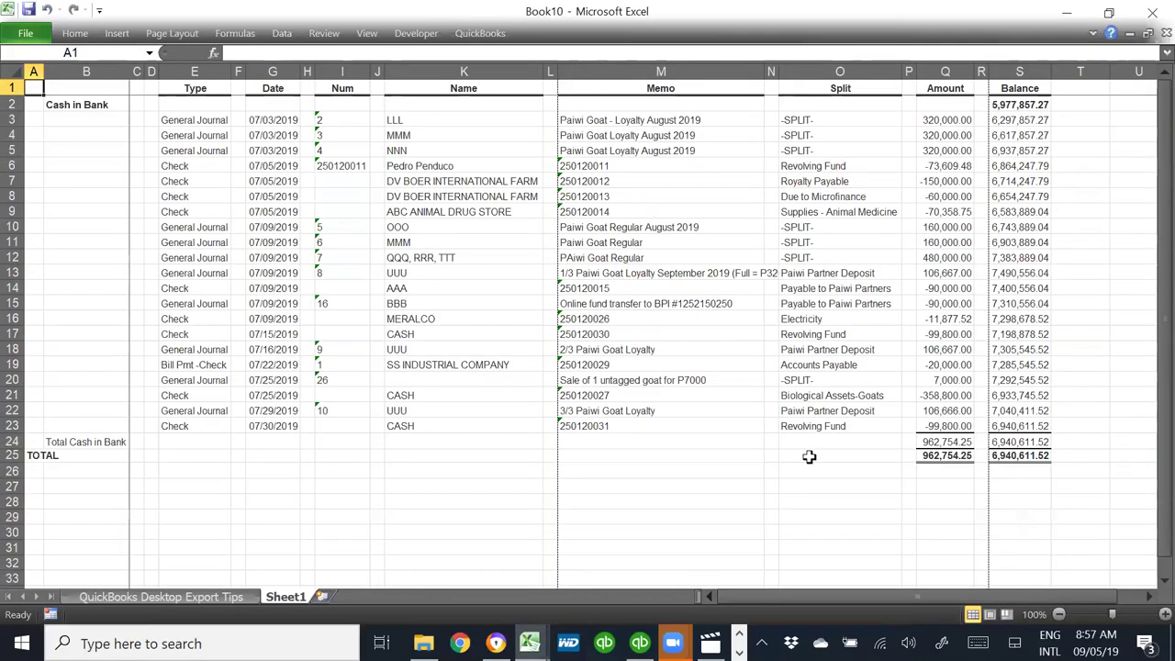
{"action": "left_click", "coordinate": [809, 456]}
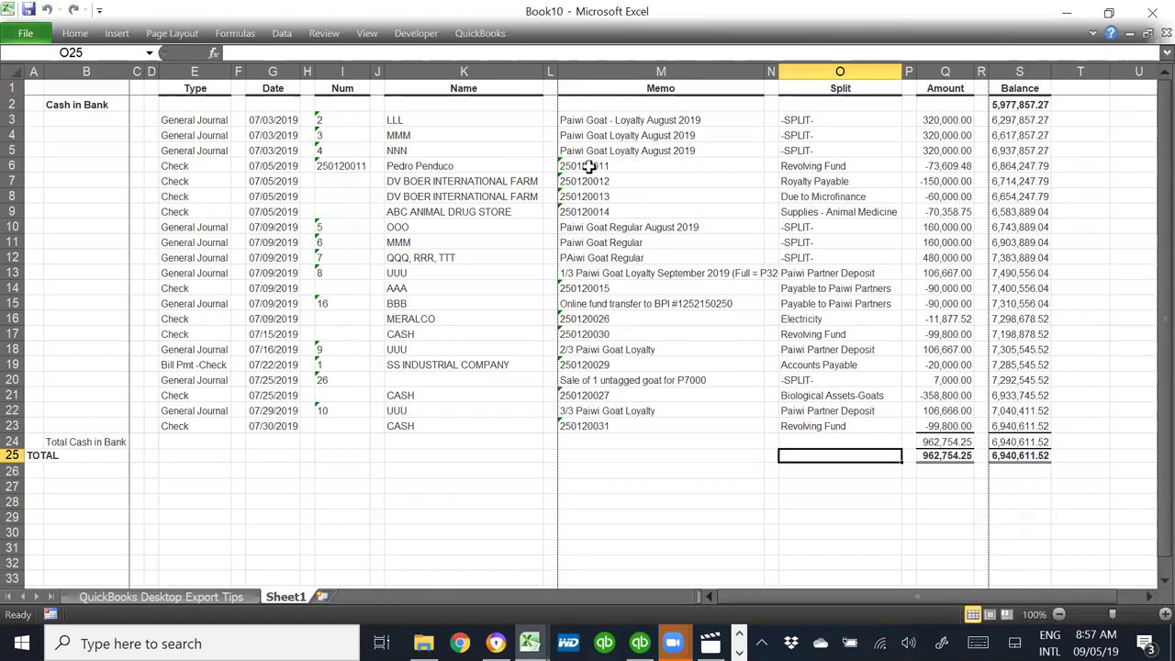
- Delete the entire rows of the four 07/05/2019 checks, rows 6 to 9, from the newly exported sheet
{"action": "left_click", "coordinate": [431, 166]}
{"action": "left_click_drag", "start_coordinate": [431, 166], "coordinate": [432, 208]}
{"action": "key", "text": "alt+e"}
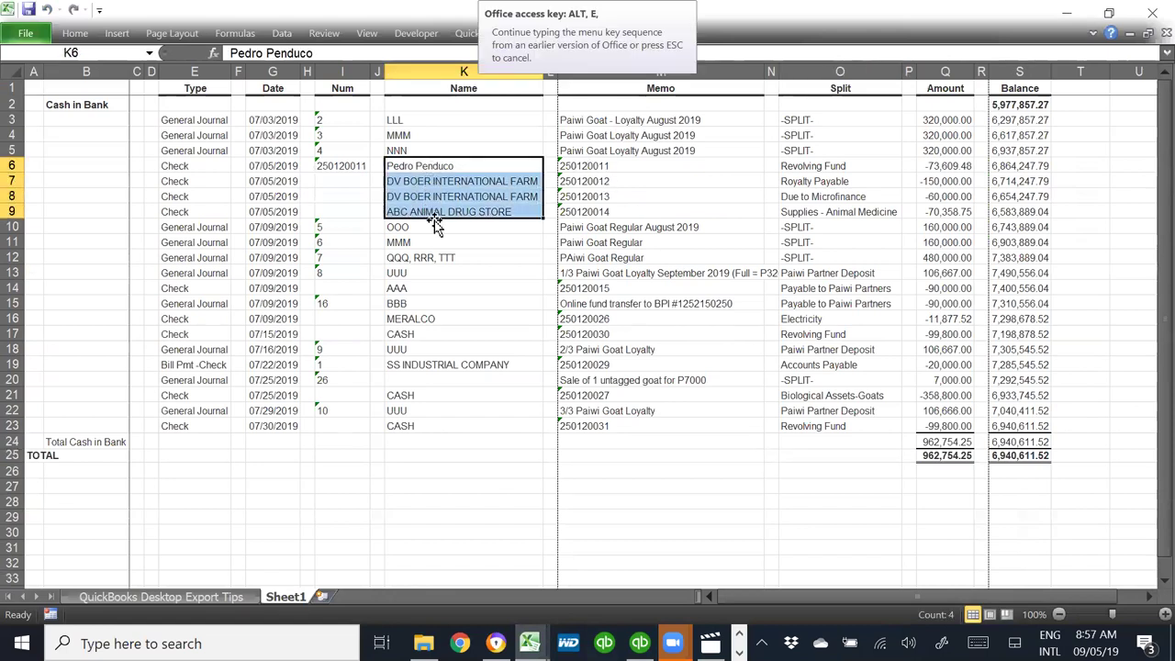
{"action": "key", "text": "d"}
{"action": "left_click", "coordinate": [520, 364]}
{"action": "left_click", "coordinate": [511, 412]}
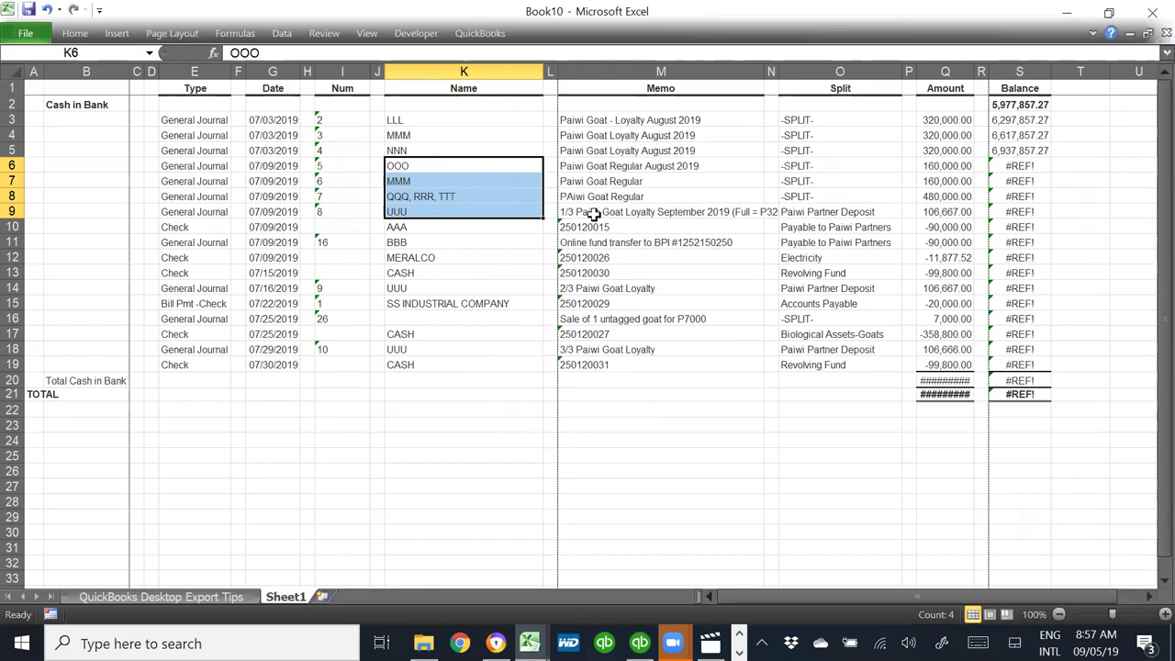
- Delete the entire rows 10 to 13, covering the AAA, BBB, MERALCO and 07/15/2019 CASH entries, from the new sheet
{"action": "left_click", "coordinate": [456, 209]}
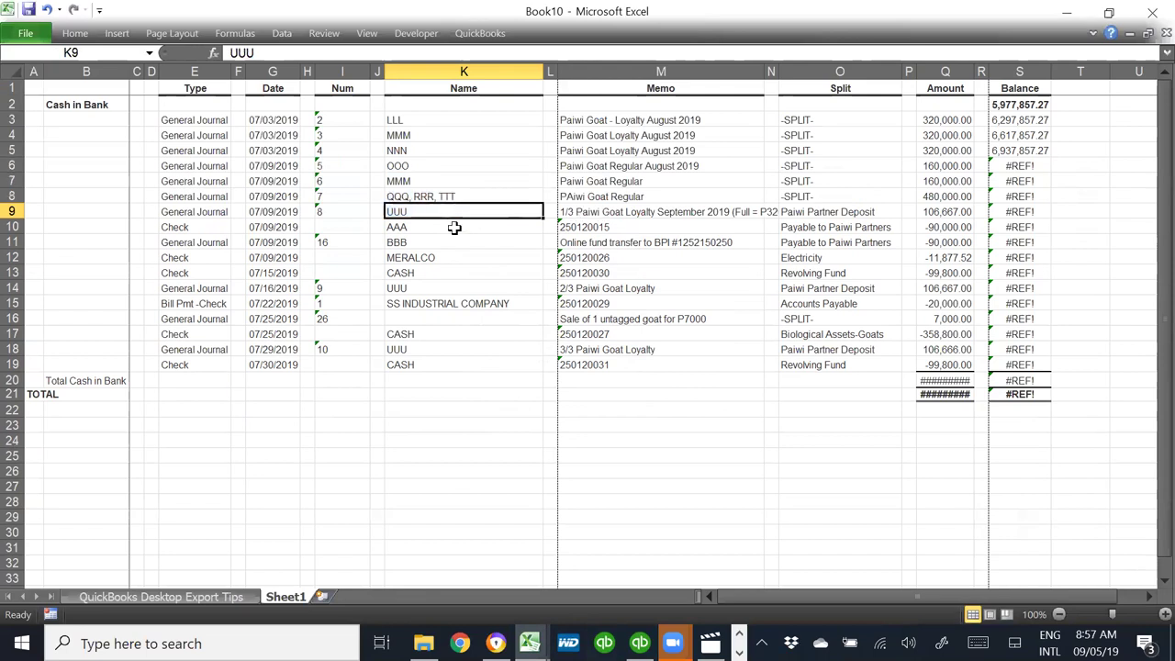
{"action": "left_click", "coordinate": [451, 229]}
{"action": "left_click_drag", "start_coordinate": [450, 228], "coordinate": [451, 272]}
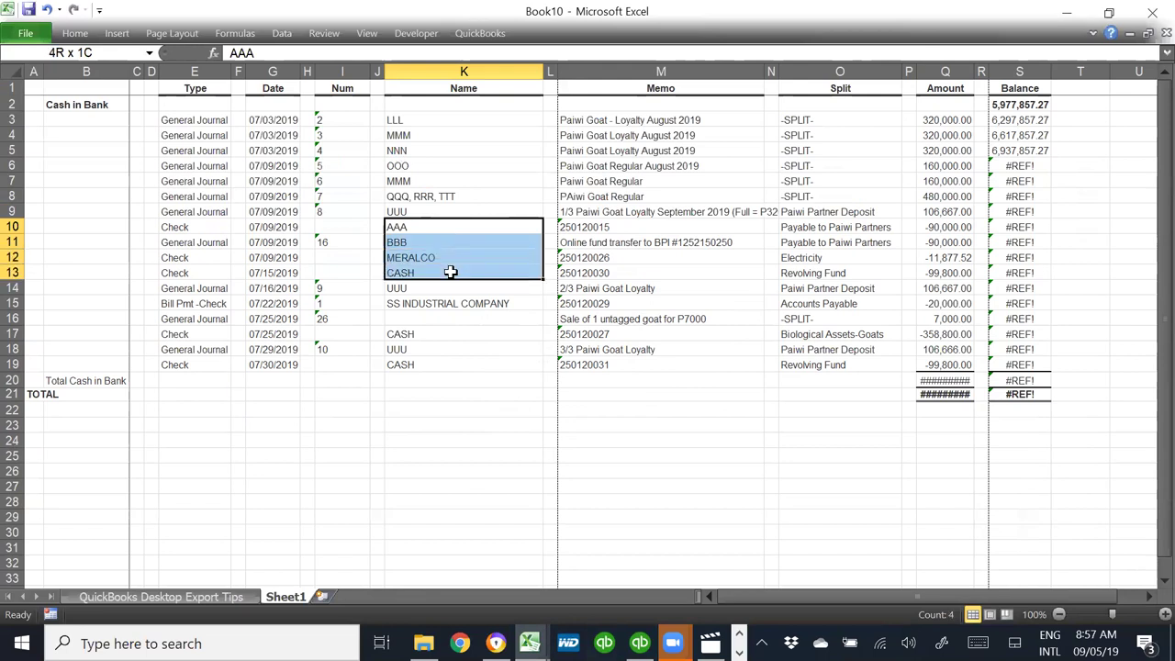
{"action": "left_click_drag", "start_coordinate": [451, 272], "coordinate": [455, 269]}
{"action": "key", "text": "ctrl+minus"}
{"action": "left_click", "coordinate": [512, 364]}
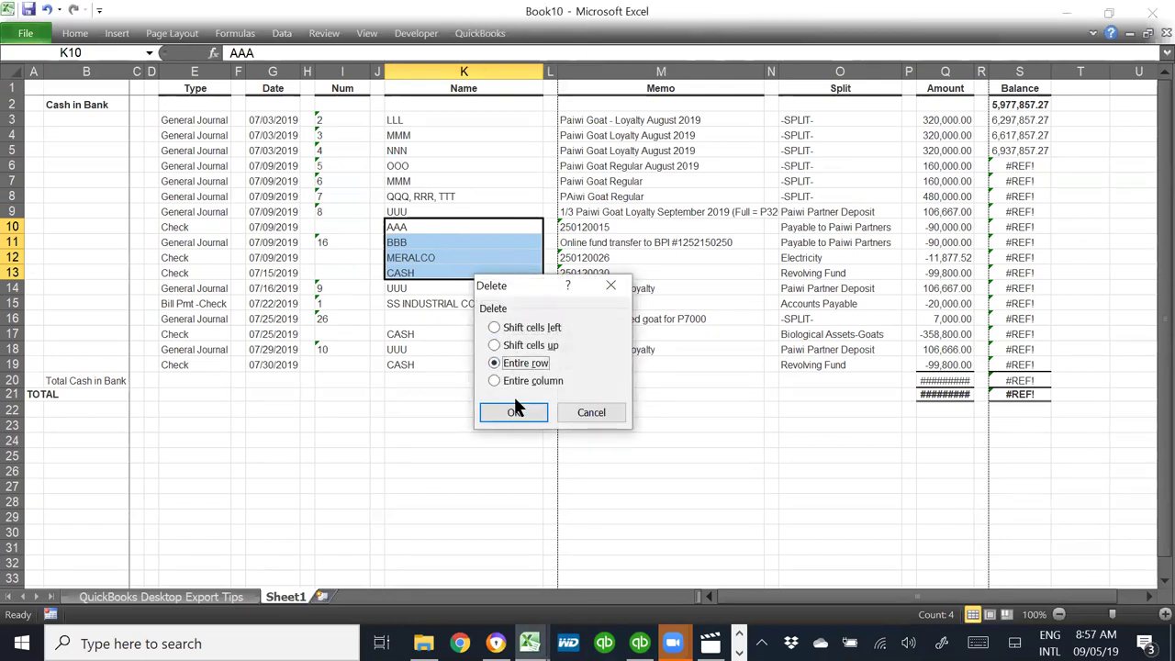
{"action": "left_click", "coordinate": [513, 413]}
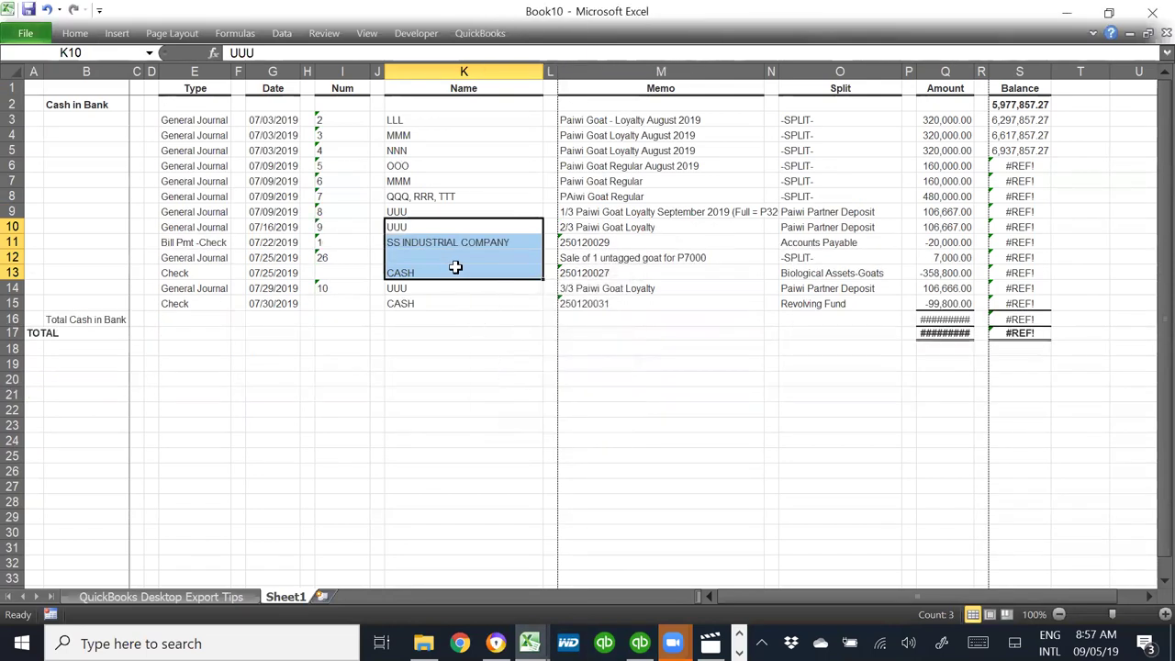
- Delete the entire rows 11 to 13, covering the SS INDUSTRIAL COMPANY payment, untagged goat sale and 07/25/2019 CASH check
{"action": "left_click", "coordinate": [454, 245]}
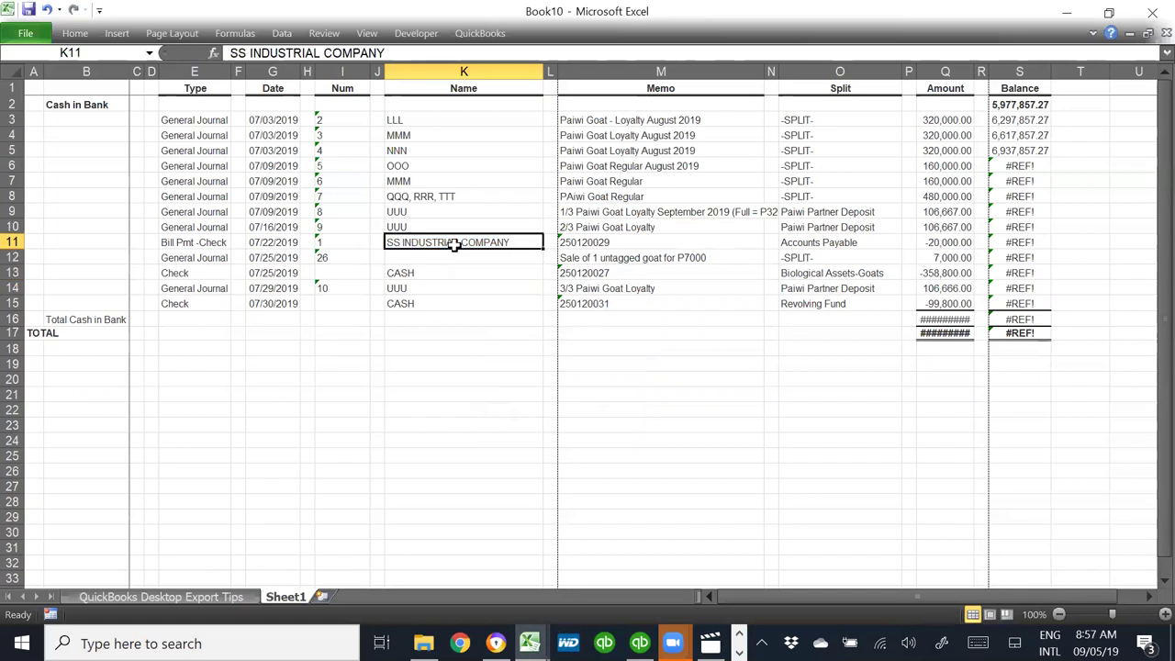
{"action": "left_click_drag", "start_coordinate": [454, 245], "coordinate": [456, 254]}
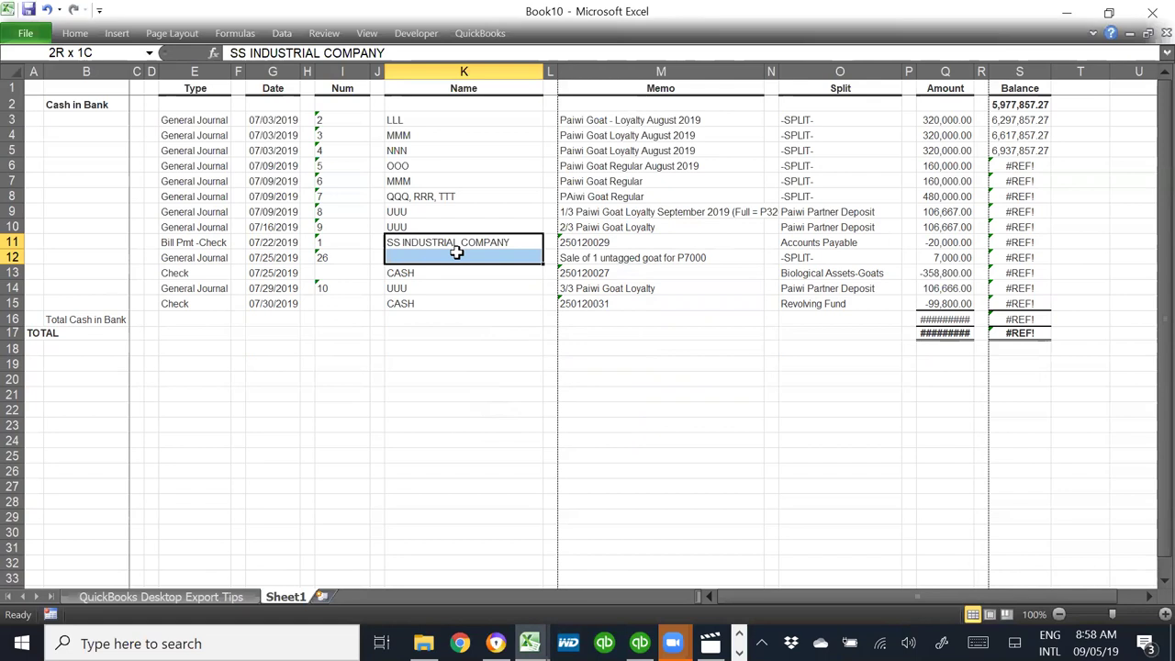
{"action": "left_click_drag", "start_coordinate": [457, 258], "coordinate": [459, 271]}
{"action": "key", "text": "alt+e"}
{"action": "key", "text": "d"}
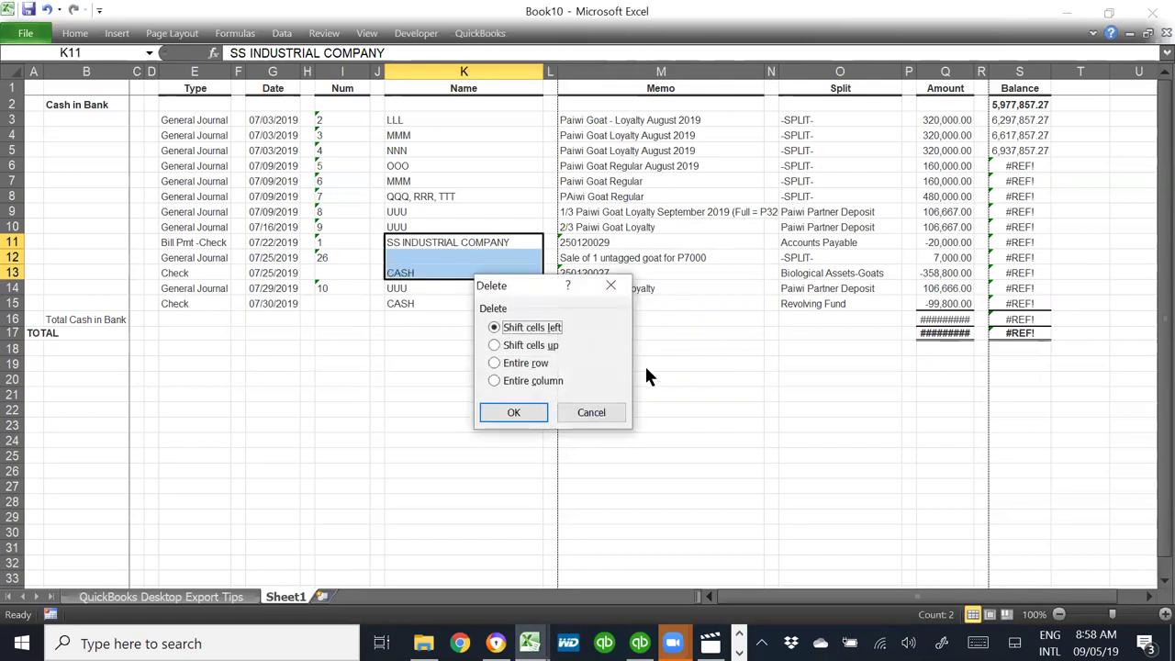
{"action": "left_click", "coordinate": [516, 413]}
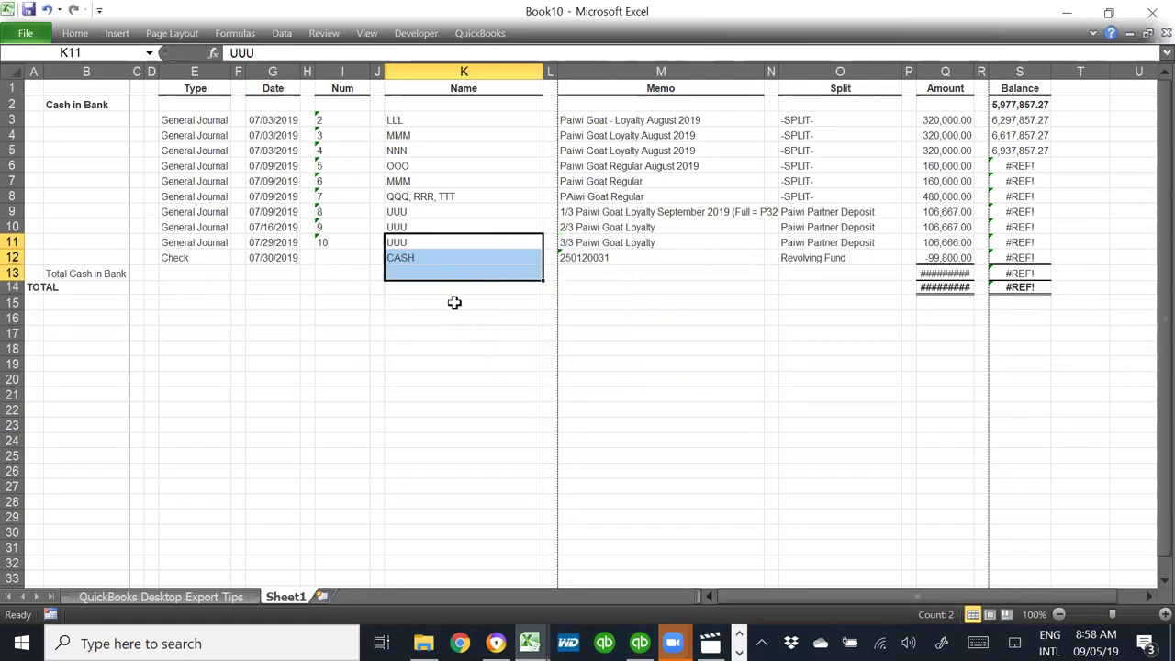
- Try to delete the CASH cell in row 12 with the cells shifted left, and undo the deletion
{"action": "left_click", "coordinate": [432, 258]}
{"action": "key", "text": "alt+e"}
{"action": "key", "text": "d"}
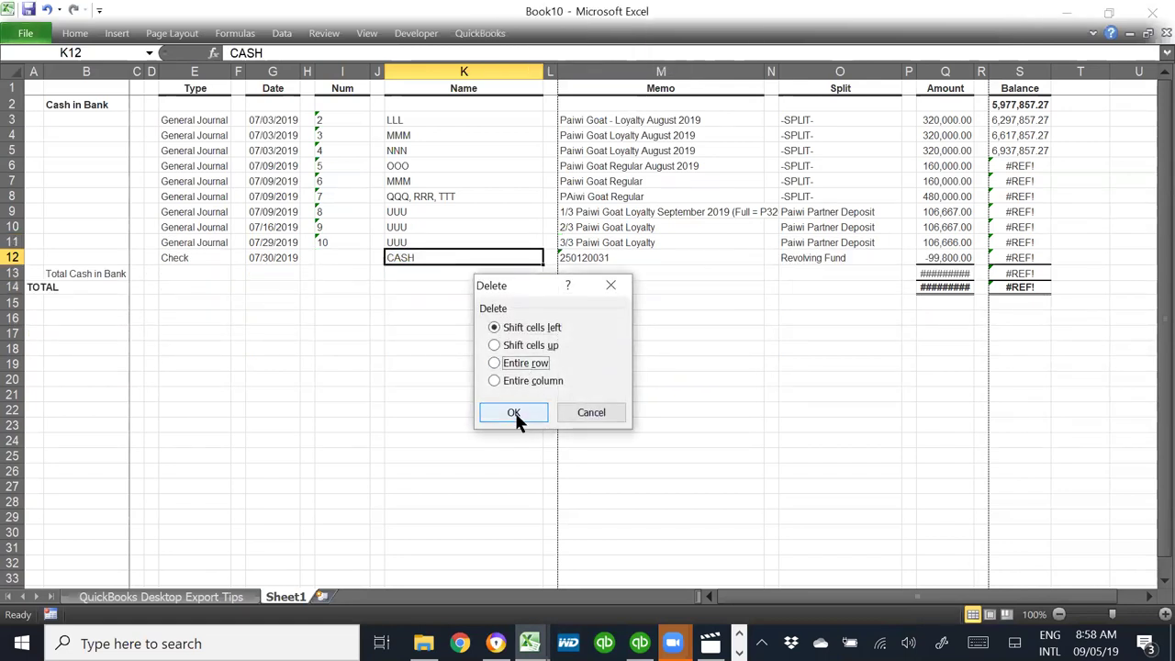
{"action": "left_click", "coordinate": [516, 413]}
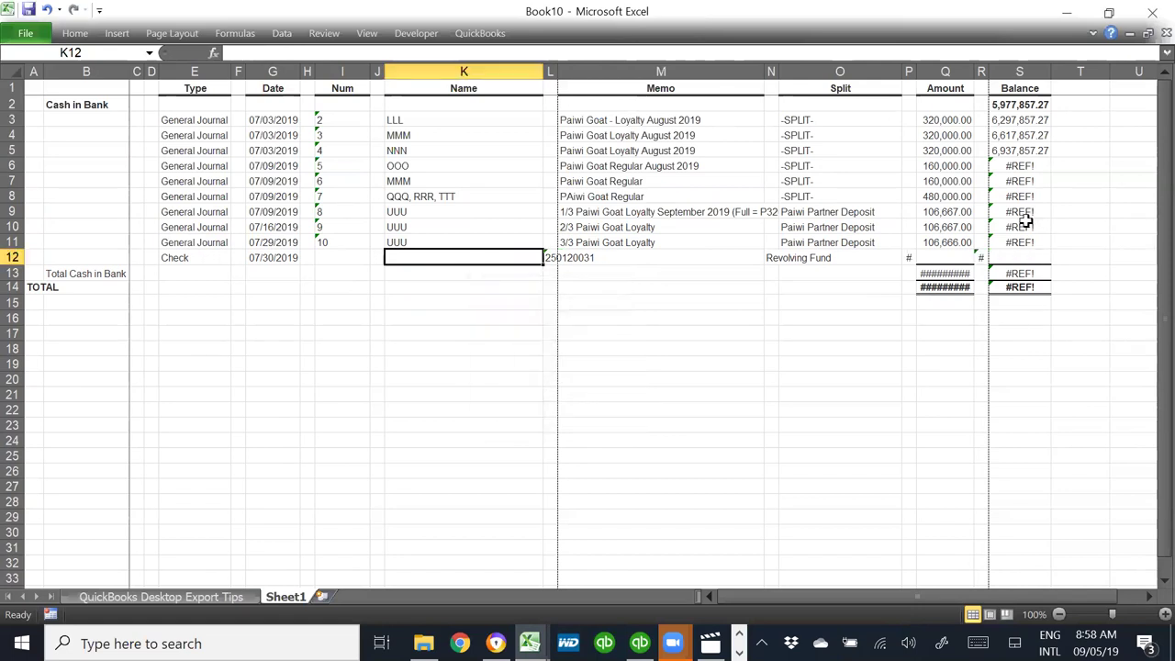
{"action": "key", "text": "ctrl+z"}
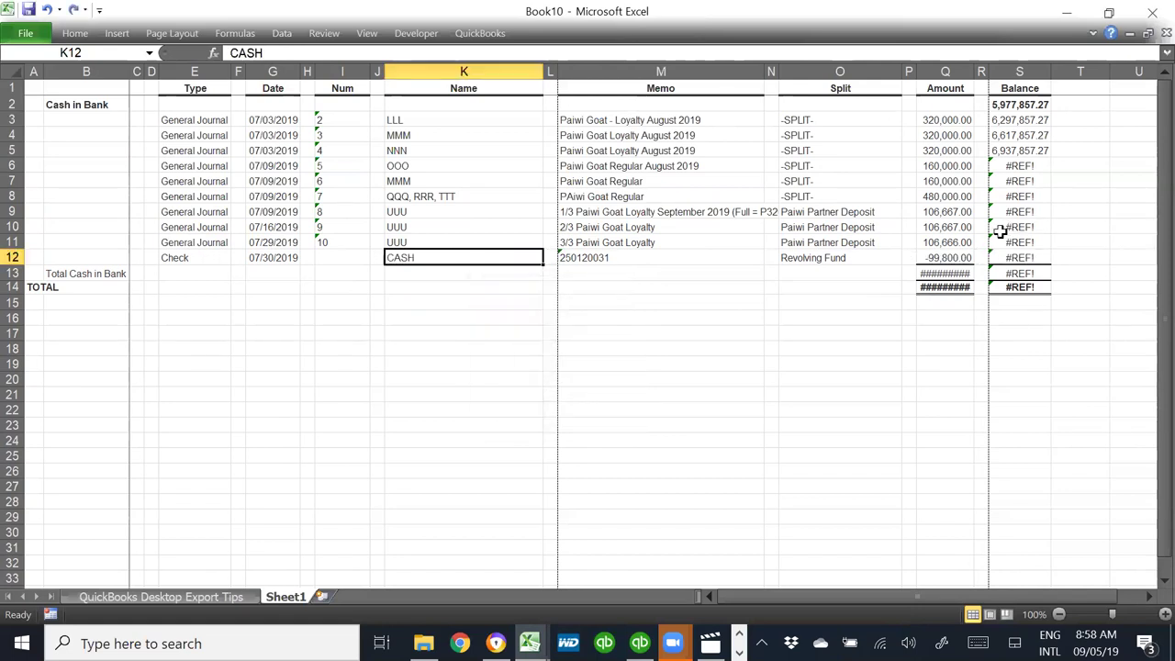
- Delete the entire row 12 of the 07/30/2019 CASH check and widen the Amount column to show its totals
{"action": "key", "text": "ctrl+minus"}
{"action": "left_click", "coordinate": [507, 364]}
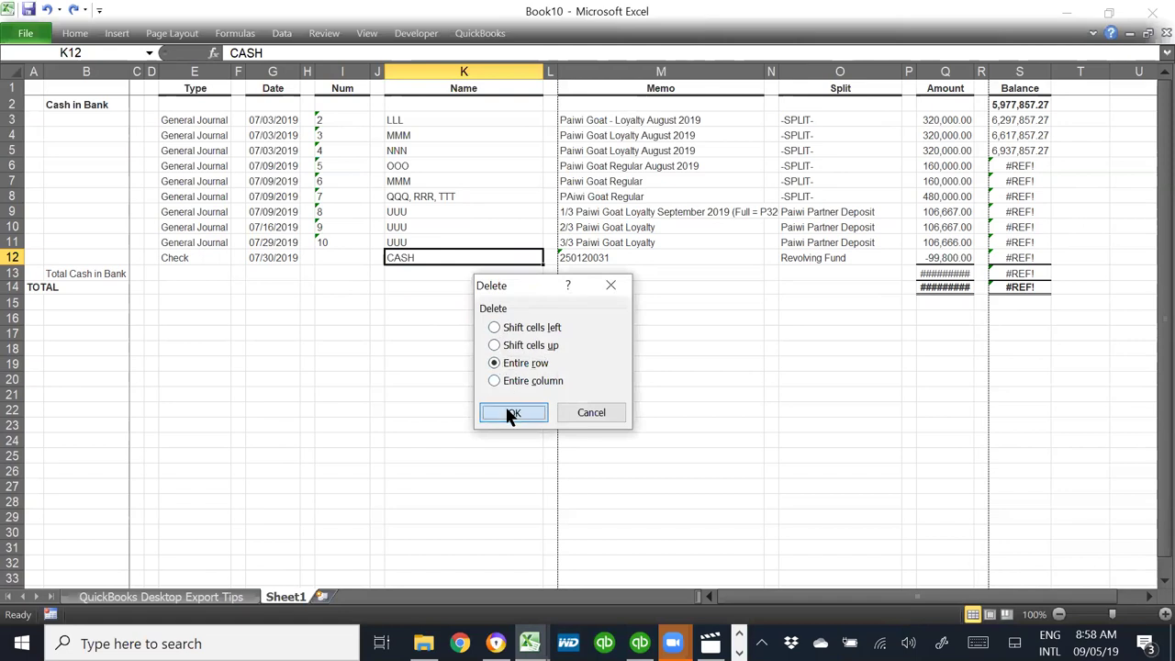
{"action": "left_click", "coordinate": [511, 412]}
{"action": "left_click_drag", "start_coordinate": [974, 74], "coordinate": [1008, 73]}
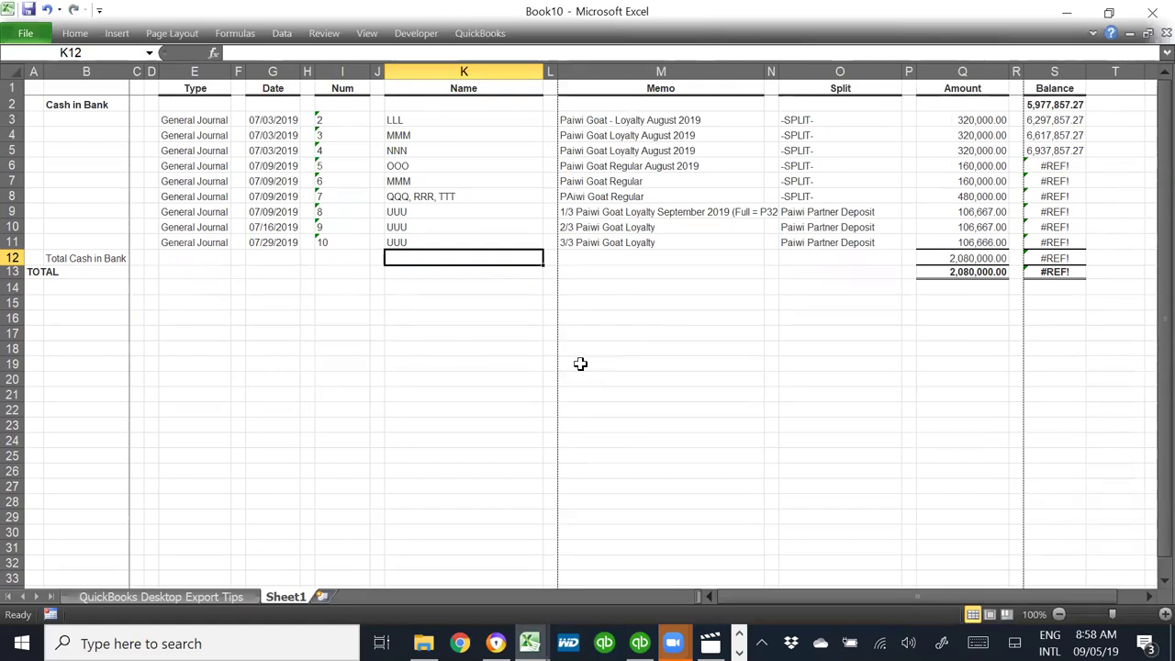
- Switch to the QB SAMPLE INFO WITH SCHED workbook and check the 07/03/19 Paiwi collection amount in F11
{"action": "key", "text": "alt+Tab"}
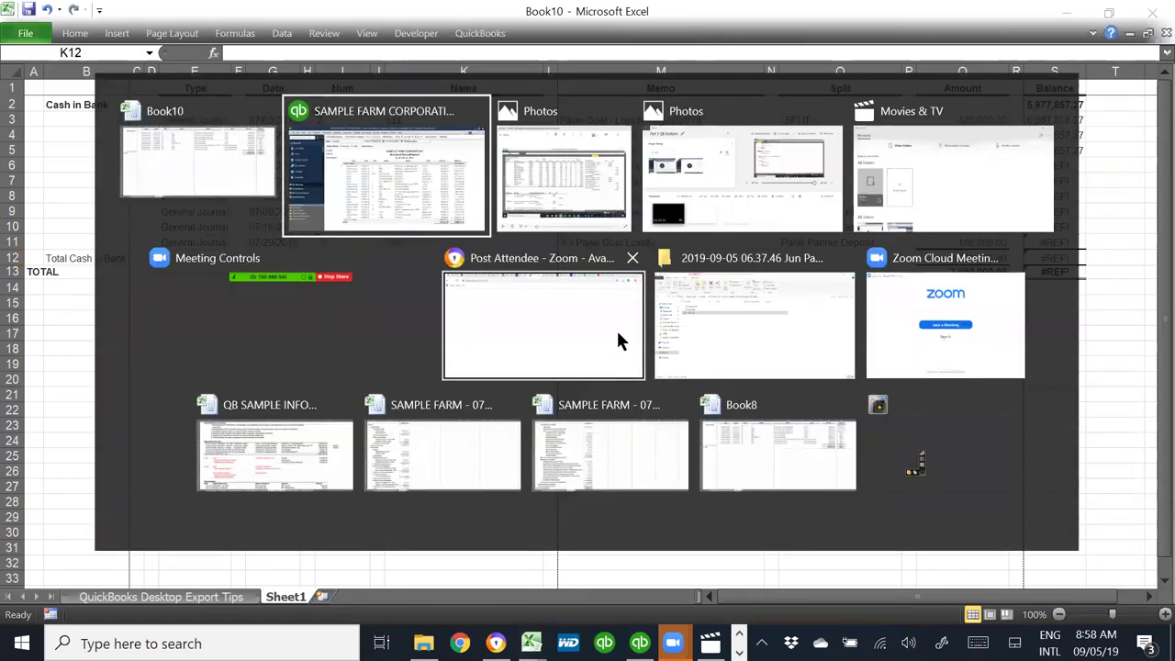
{"action": "key", "text": "alt+Tab"}
{"action": "key", "text": "alt+Tab"}
{"action": "key", "text": "alt+Tab"}
{"action": "key", "text": "alt+Tab"}
{"action": "key", "text": "alt+Tab"}
{"action": "key", "text": "alt+Tab"}
{"action": "key", "text": "alt+Tab"}
{"action": "key", "text": "alt+Tab"}
{"action": "key", "text": "alt+Tab"}
{"action": "key", "text": "alt+Tab"}
{"action": "key", "text": "alt+Tab"}
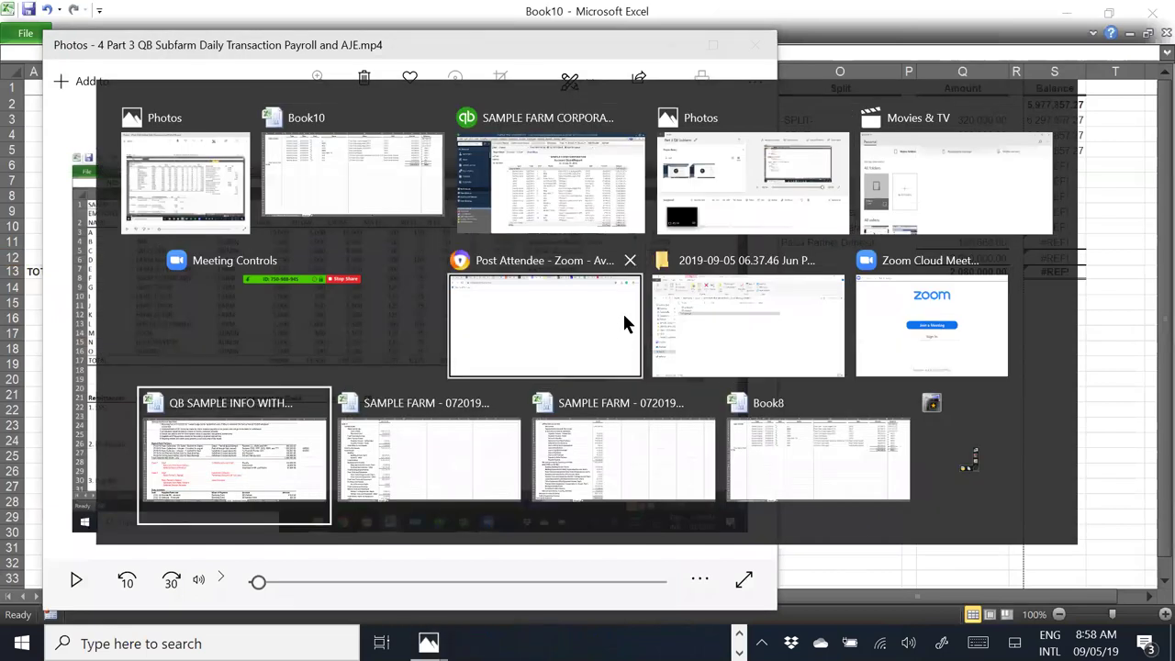
{"action": "key", "text": "alt+Tab"}
{"action": "key", "text": "alt+Tab"}
{"action": "key", "text": "alt+Tab"}
{"action": "key", "text": "alt+Tab"}
{"action": "key", "text": "alt+Tab"}
{"action": "key", "text": "alt+Tab"}
{"action": "key", "text": "alt+Tab"}
{"action": "key", "text": "alt+Tab"}
{"action": "key", "text": "alt+Tab"}
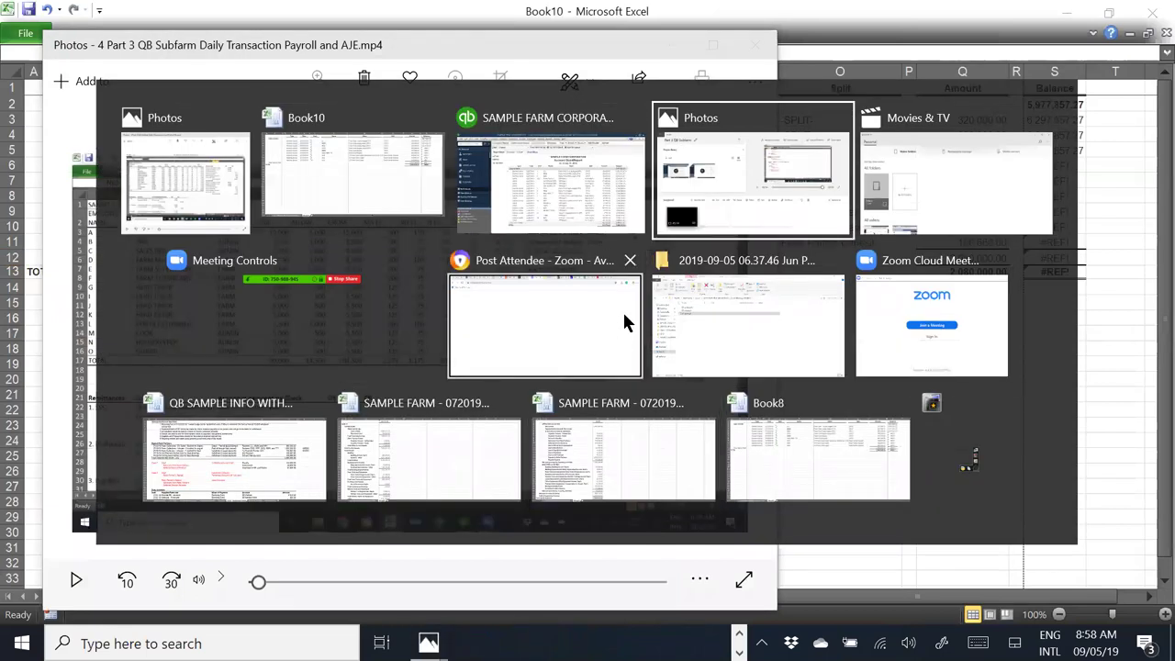
{"action": "key", "text": "alt+Tab"}
{"action": "key", "text": "alt+Tab"}
{"action": "key", "text": "alt+Tab"}
{"action": "key", "text": "alt+Tab"}
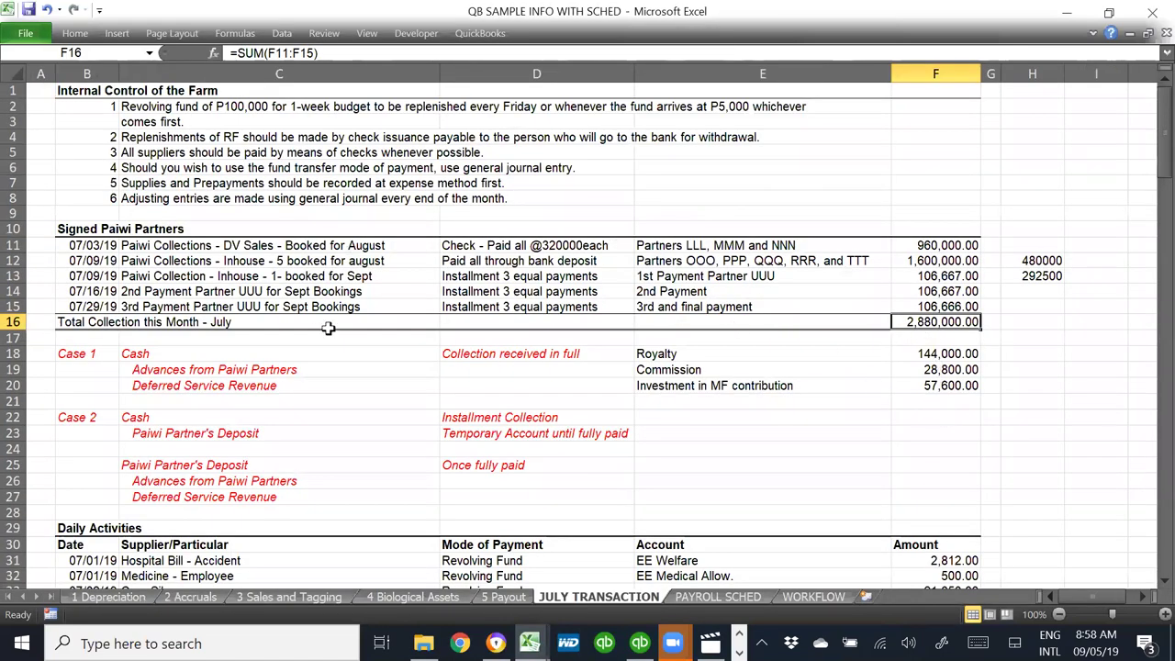
{"action": "left_click", "coordinate": [905, 248]}
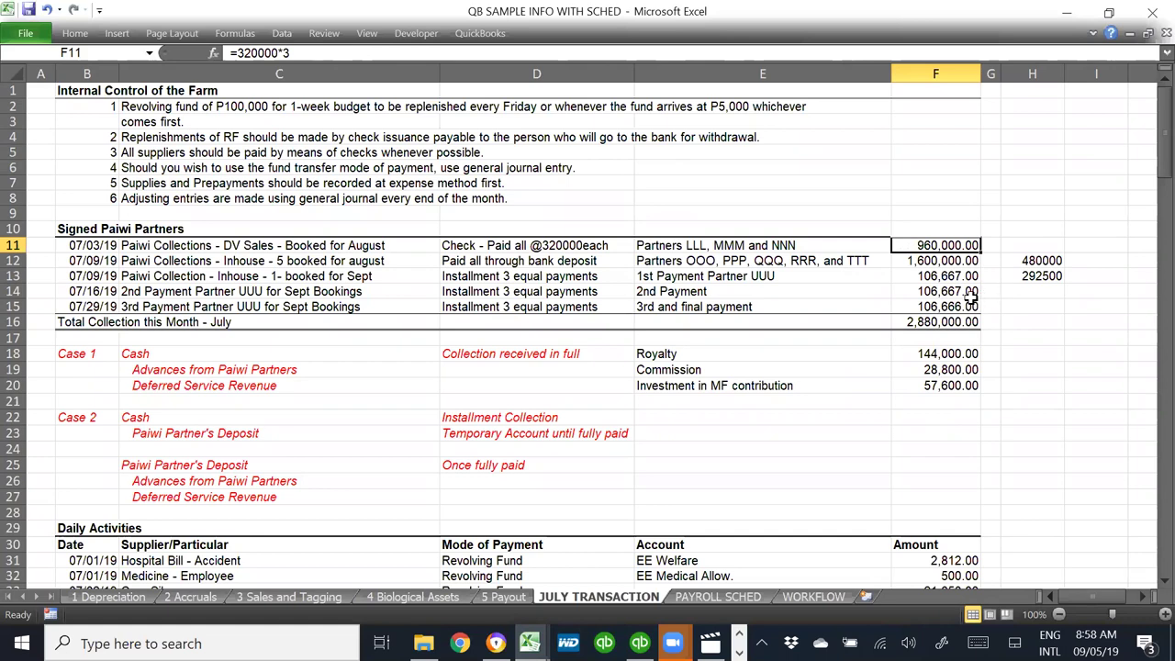
- Sum the three 07/03/2019 amounts in Q3:Q5 of Book10 and compare them with the July transaction schedule
{"action": "key", "text": "alt+Tab"}
{"action": "key", "text": "alt+Tab"}
{"action": "key", "text": "alt+Tab"}
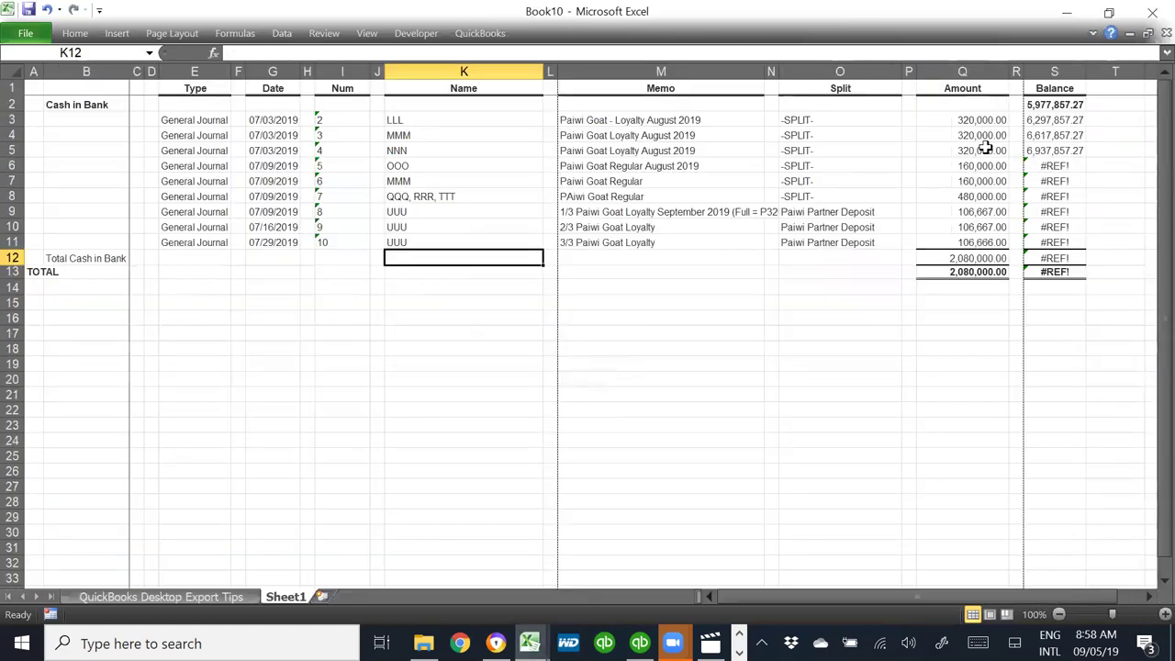
{"action": "left_click_drag", "start_coordinate": [986, 119], "coordinate": [989, 144]}
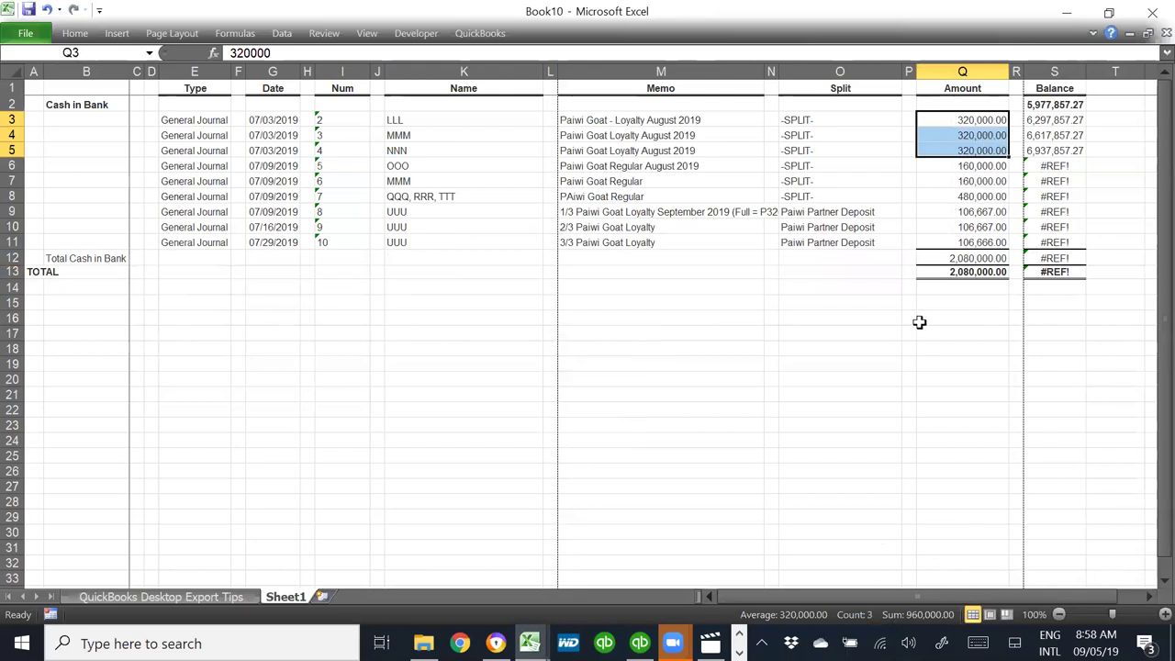
{"action": "key", "text": "alt+Tab"}
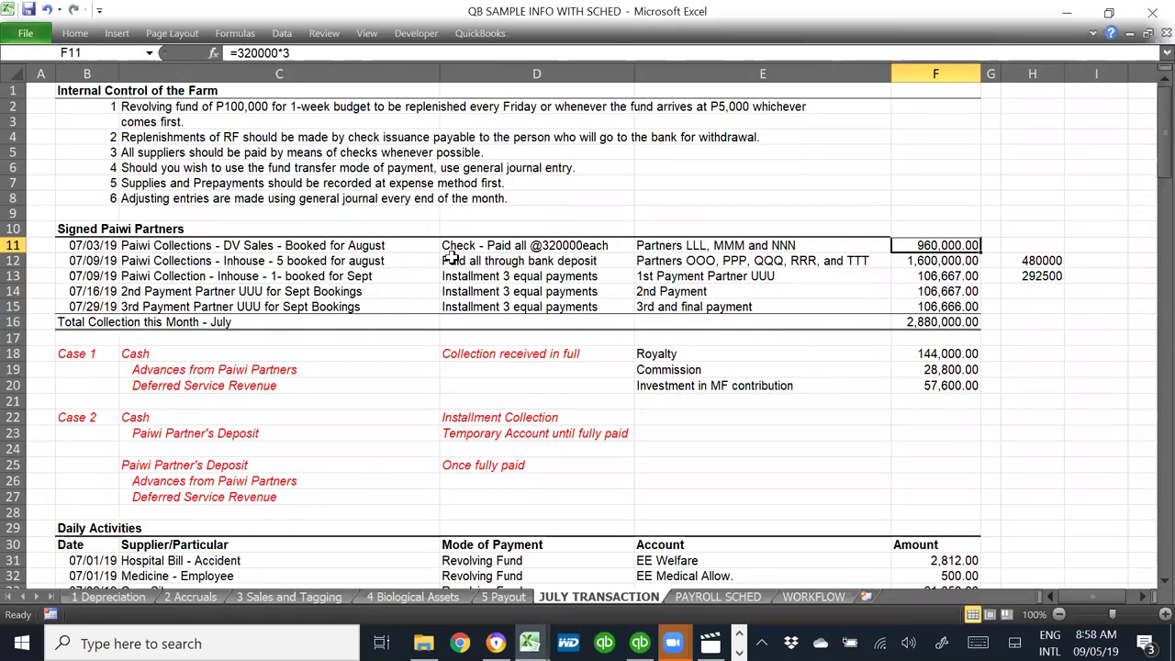
{"action": "key", "text": "alt"}
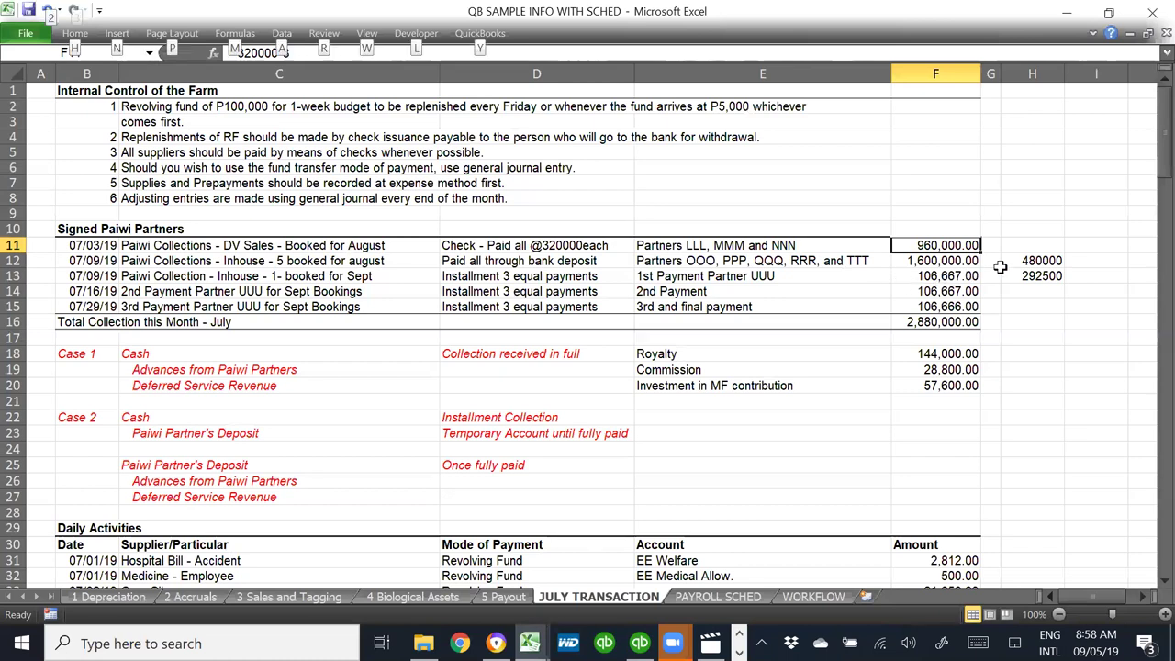
- Enter =5*160000 in H12 and compare it with the in-house collection formula in F12
{"action": "left_click", "coordinate": [1003, 265]}
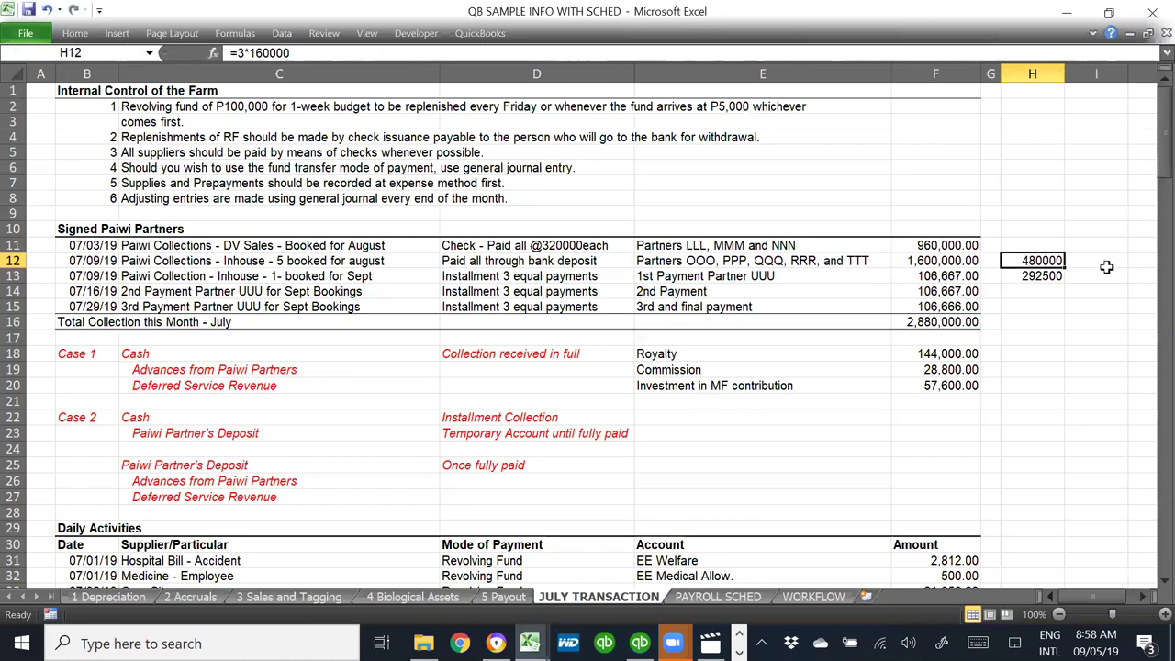
{"action": "type", "text": "="}
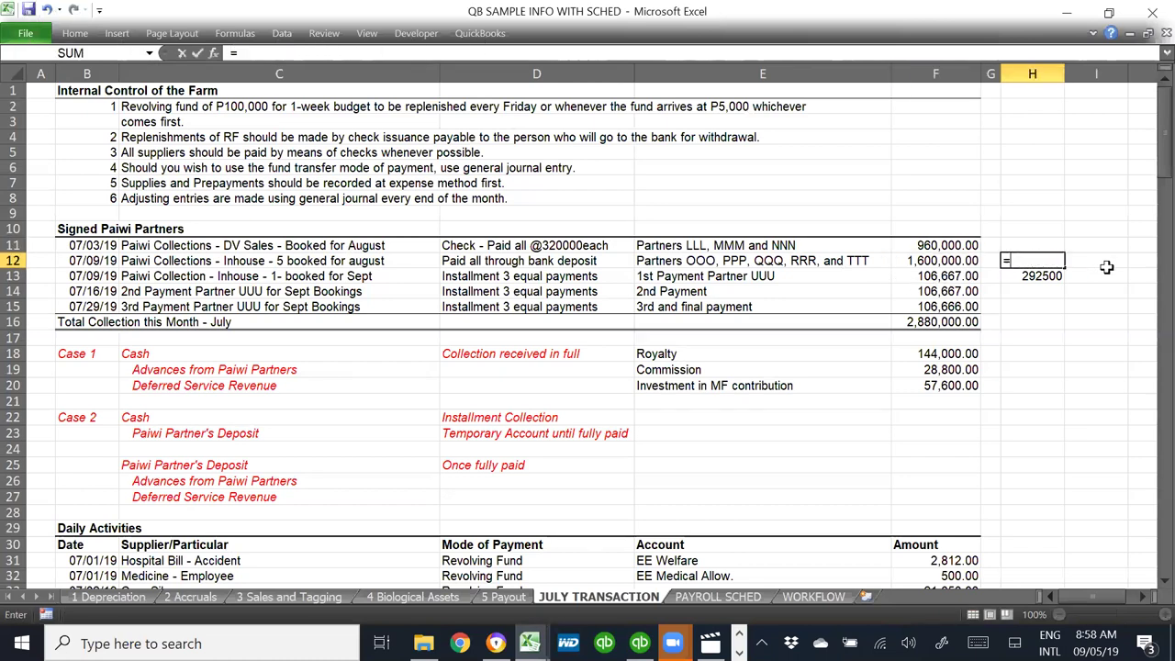
{"action": "type", "text": "5*160000"}
{"action": "key", "text": "Return"}
{"action": "key", "text": "Up"}
{"action": "key", "text": "Left"}
{"action": "key", "text": "Left"}
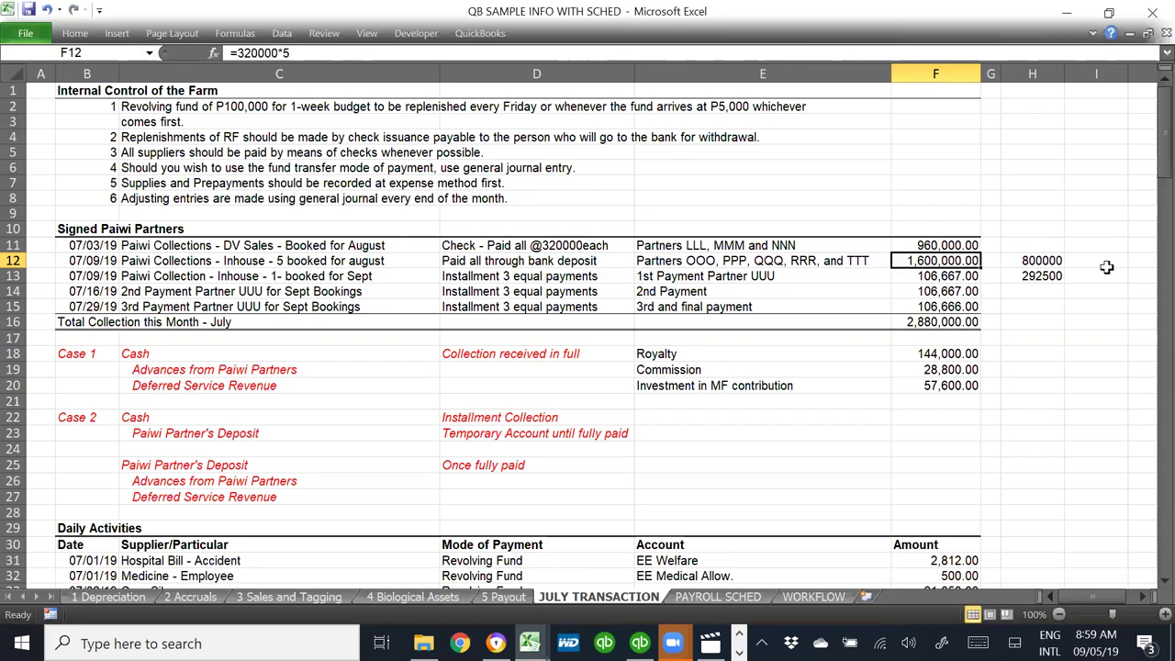
{"action": "key", "text": "Right"}
{"action": "key", "text": "Right"}
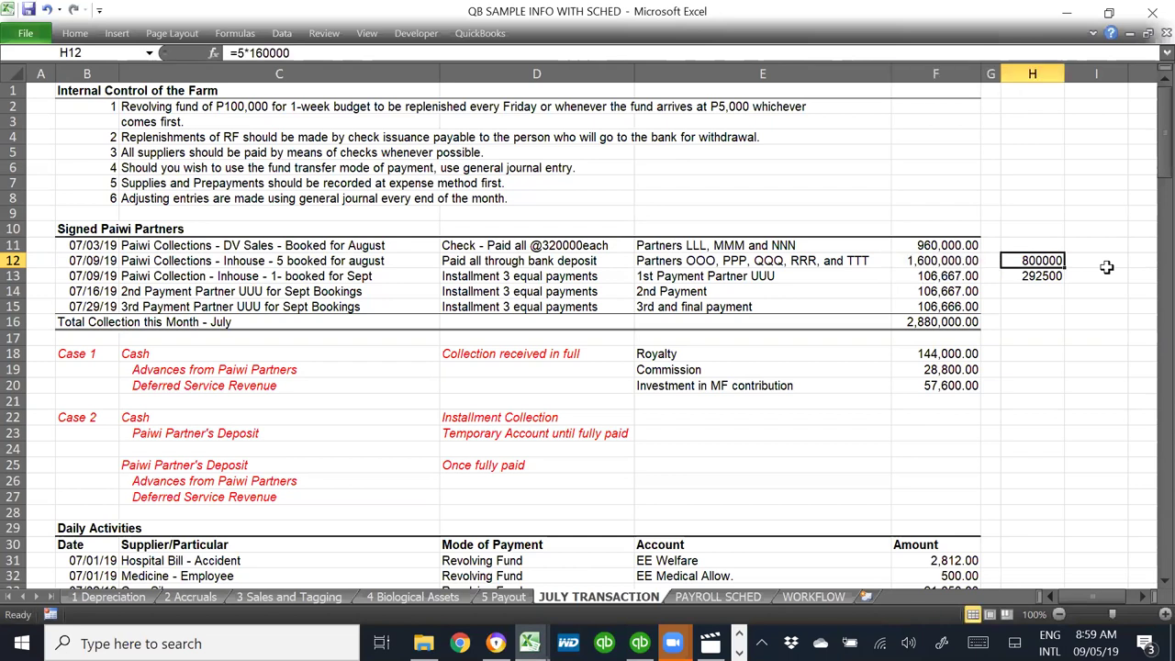
- Change the check calculation in H12 to =320000*5 and compare it with F12
{"action": "type", "text": "=32000"}
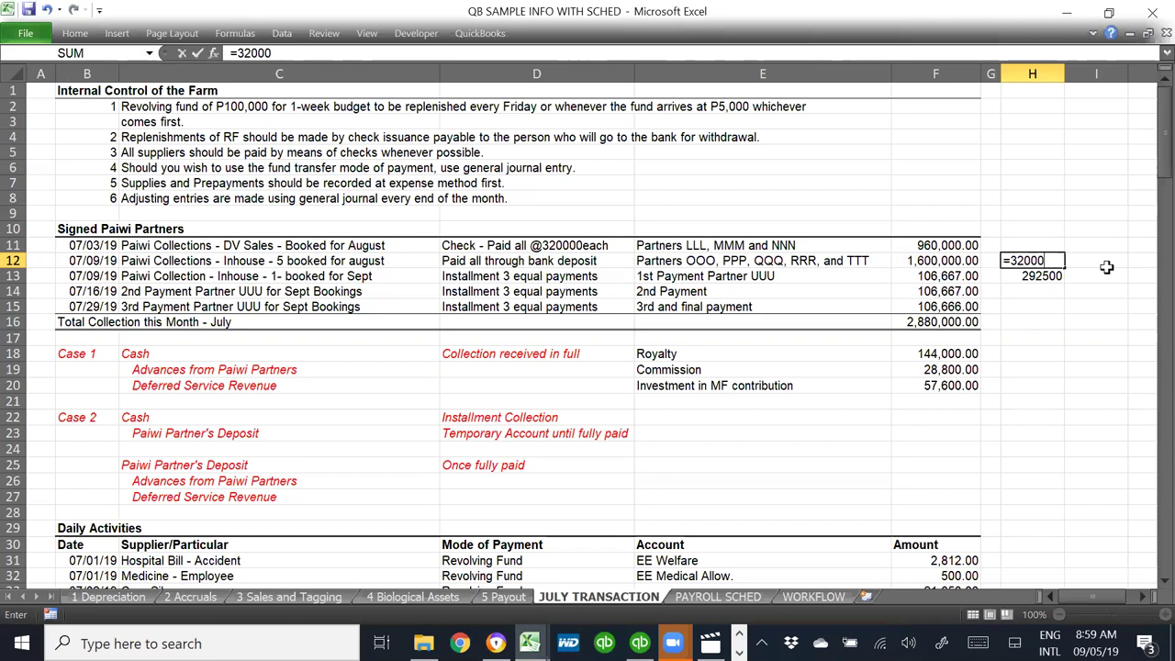
{"action": "type", "text": "0*5"}
{"action": "key", "text": "Return"}
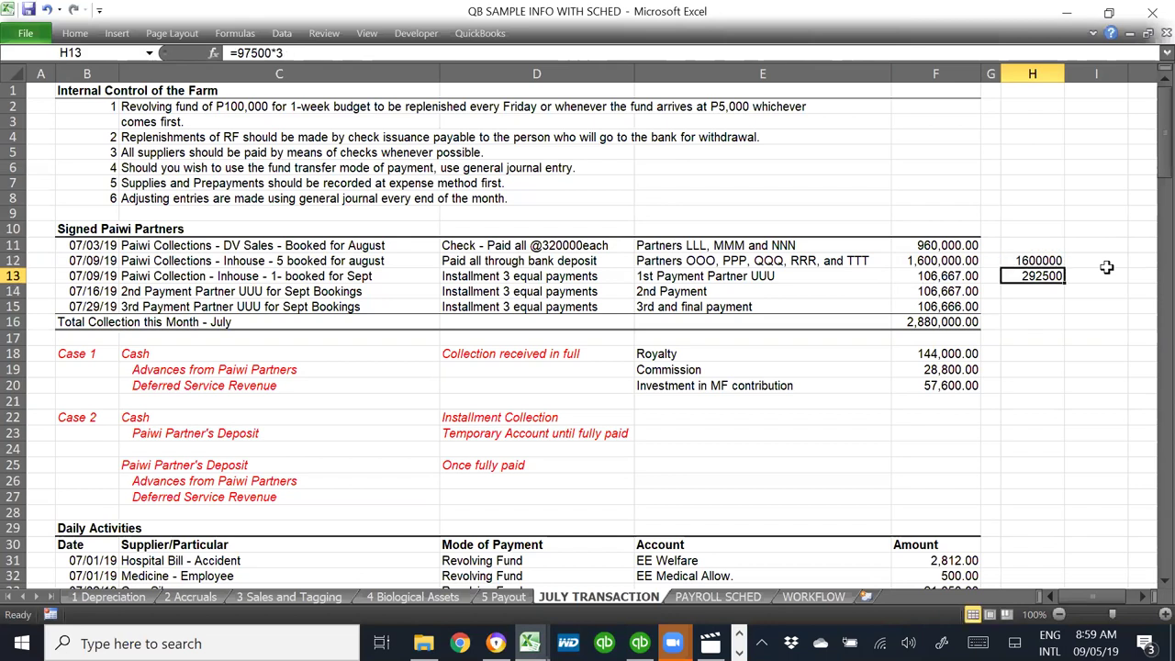
{"action": "key", "text": "Up"}
{"action": "key", "text": "Left"}
{"action": "key", "text": "Left"}
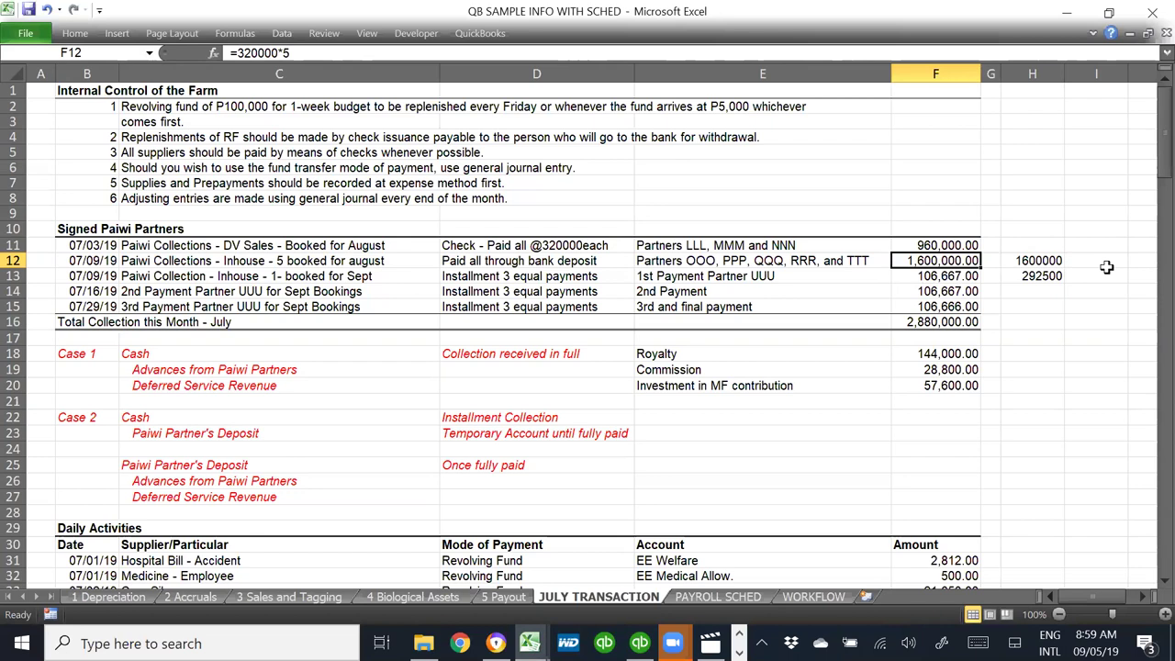
- Recheck F12 against H12 and clear the calculation in H12
{"action": "key", "text": "Right"}
{"action": "key", "text": "Right"}
{"action": "key", "text": "Left"}
{"action": "key", "text": "Left"}
{"action": "key", "text": "Right"}
{"action": "key", "text": "Right"}
{"action": "key", "text": "Left"}
{"action": "key", "text": "Right"}
{"action": "key", "text": "Delete"}
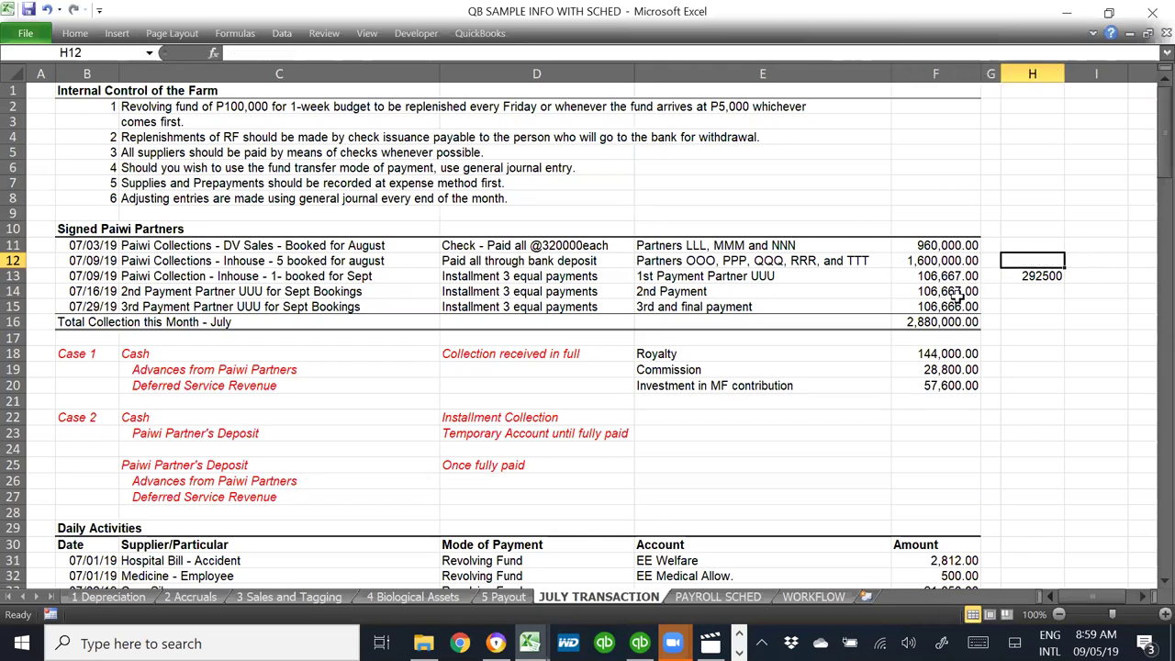
- Set the 07/09/19 in-house collection amount for the five August bookings in F12 to 800000
{"action": "left_click", "coordinate": [944, 264]}
{"action": "type", "text": "800000"}
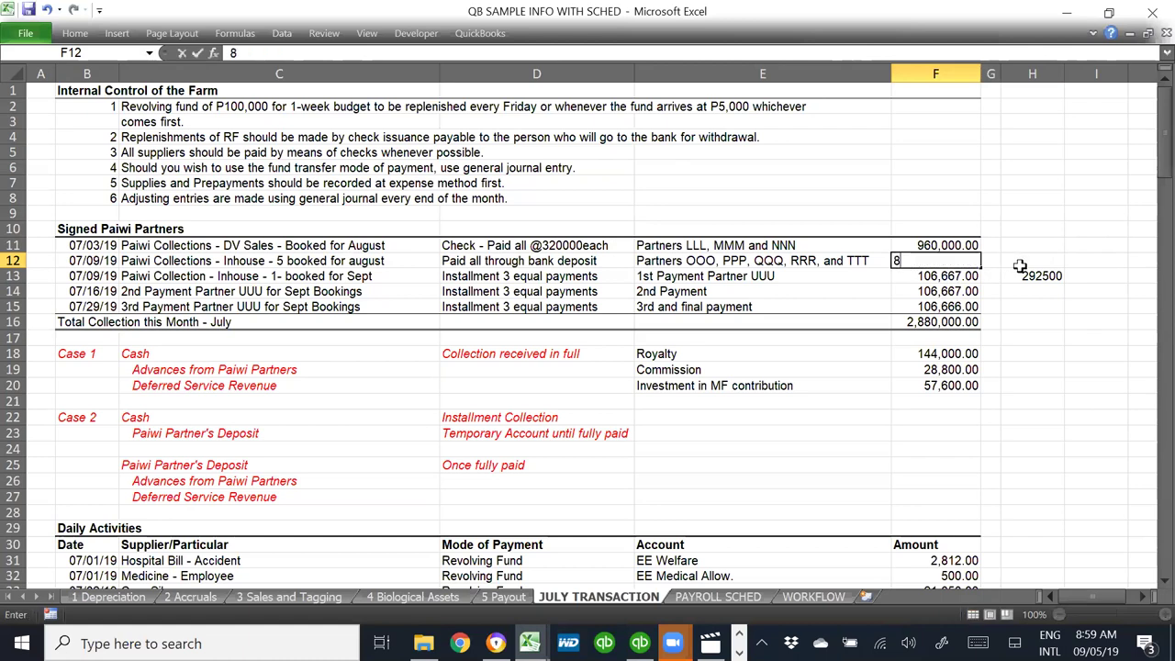
{"action": "key", "text": "Return"}
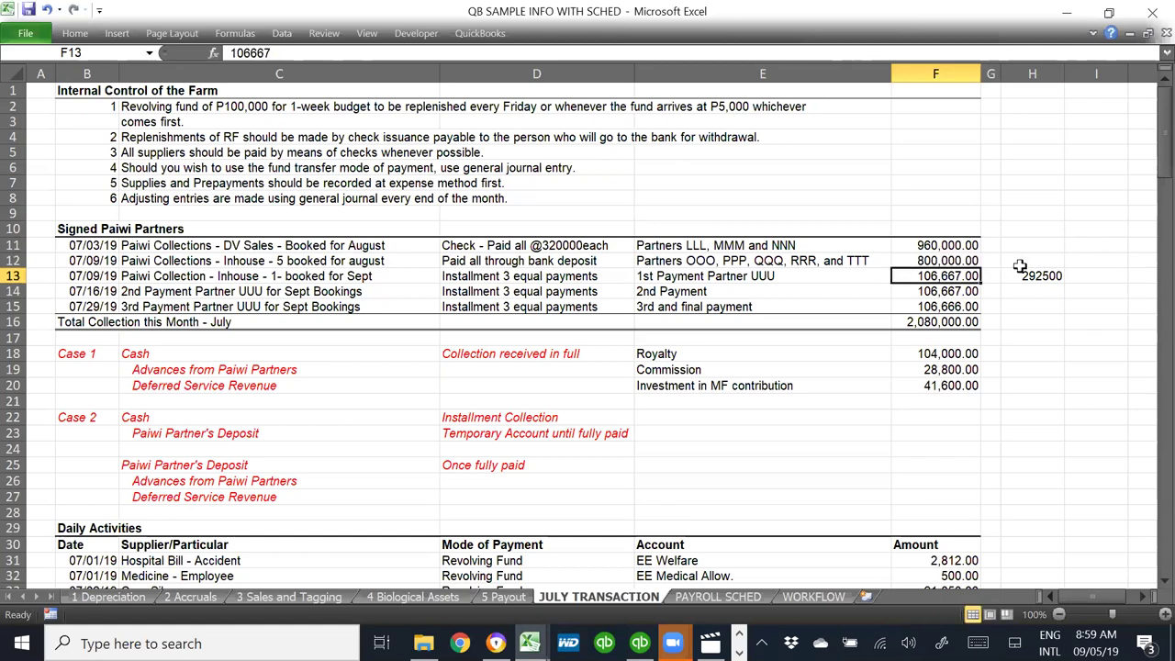
- Enter 160000 in H12 beside the in-house collection as the per-partner amount
{"action": "key", "text": "Up"}
{"action": "key", "text": "Right"}
{"action": "left_click", "coordinate": [1021, 267]}
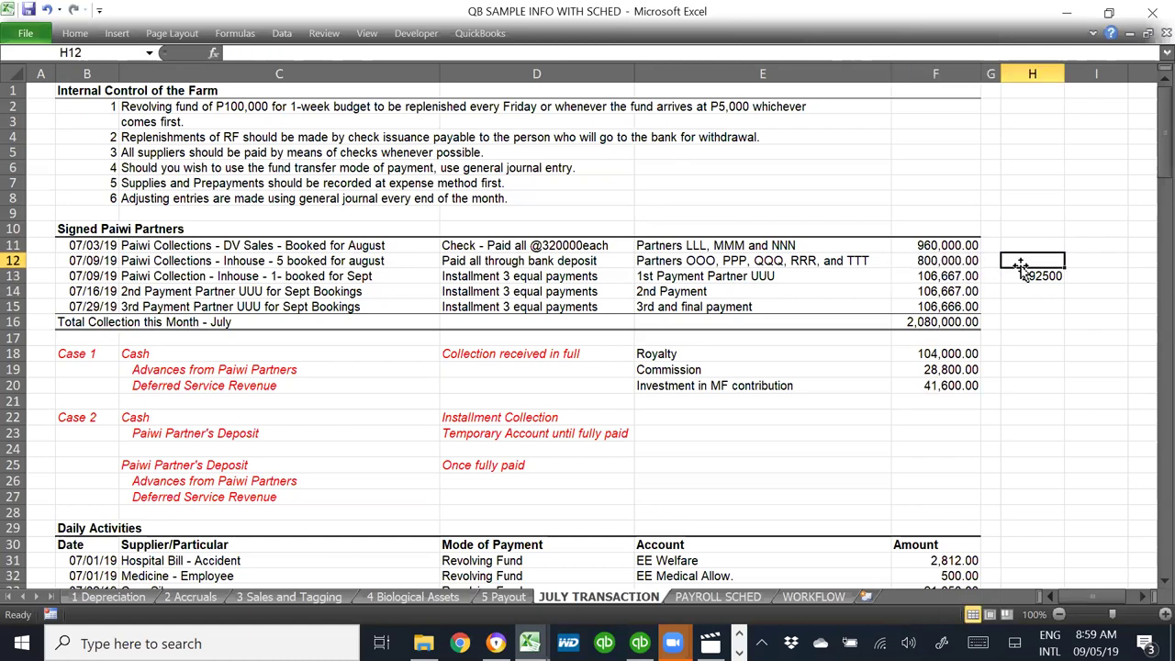
{"action": "type", "text": "160000"}
{"action": "key", "text": "Return"}
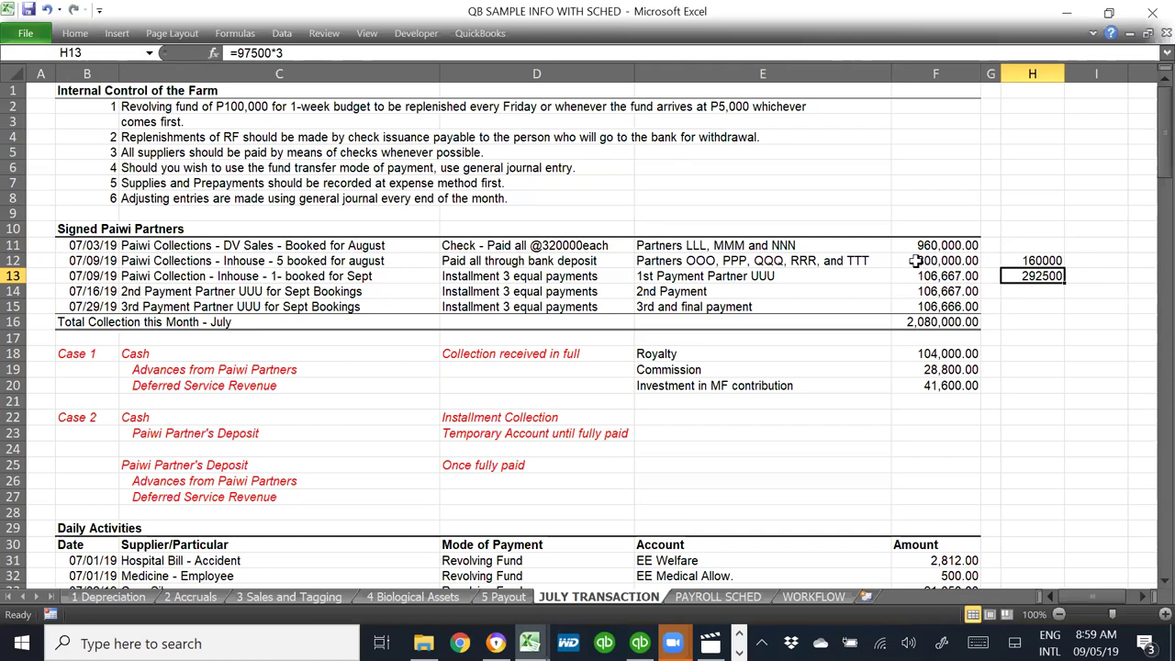
- Compare the schedule's July total collection in F16 with the Cash in Bank total in Book10
{"action": "left_click", "coordinate": [923, 322]}
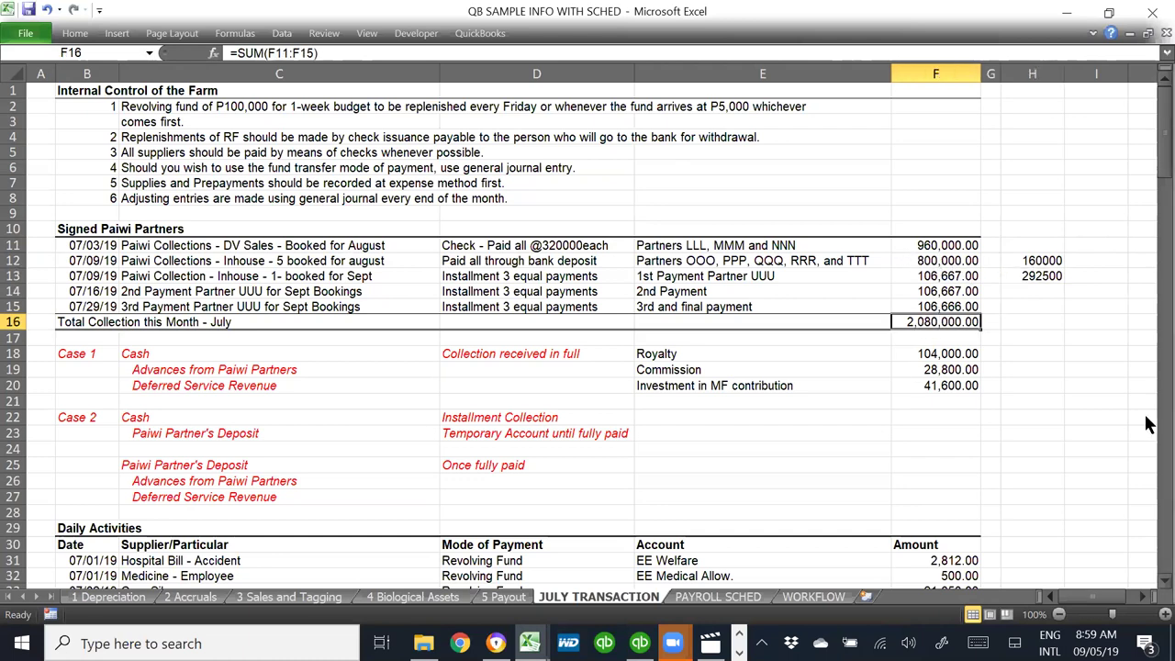
{"action": "key", "text": "alt+Tab"}
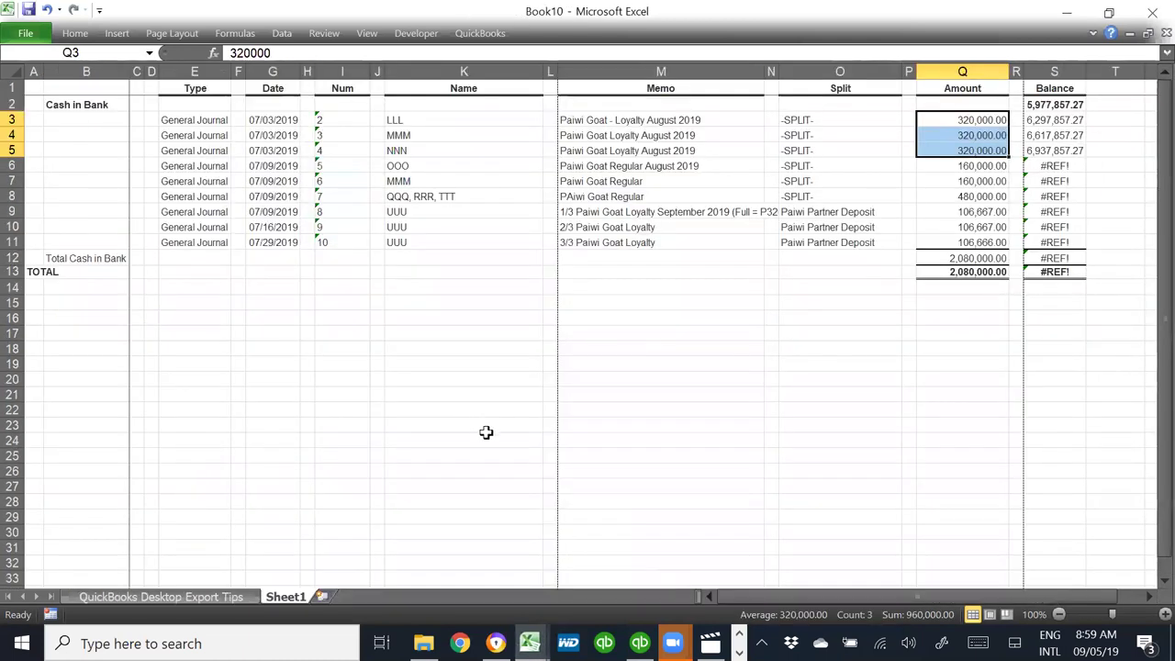
{"action": "key", "text": "alt+Tab"}
{"action": "key", "text": "alt+Tab"}
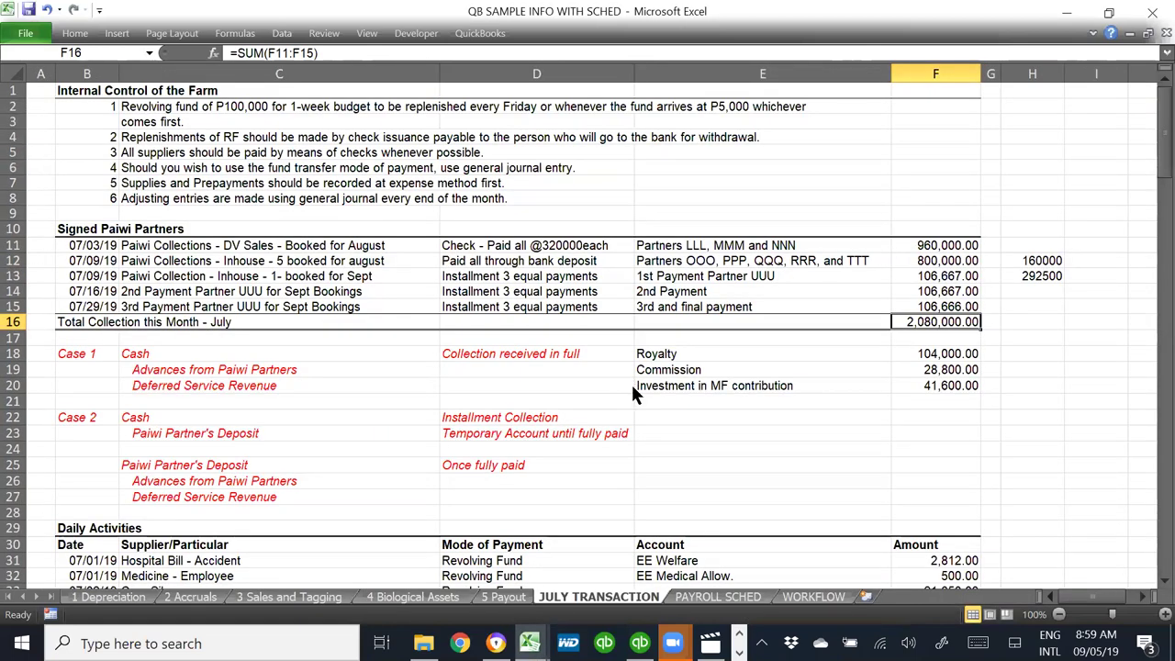
{"action": "key", "text": "alt+Tab"}
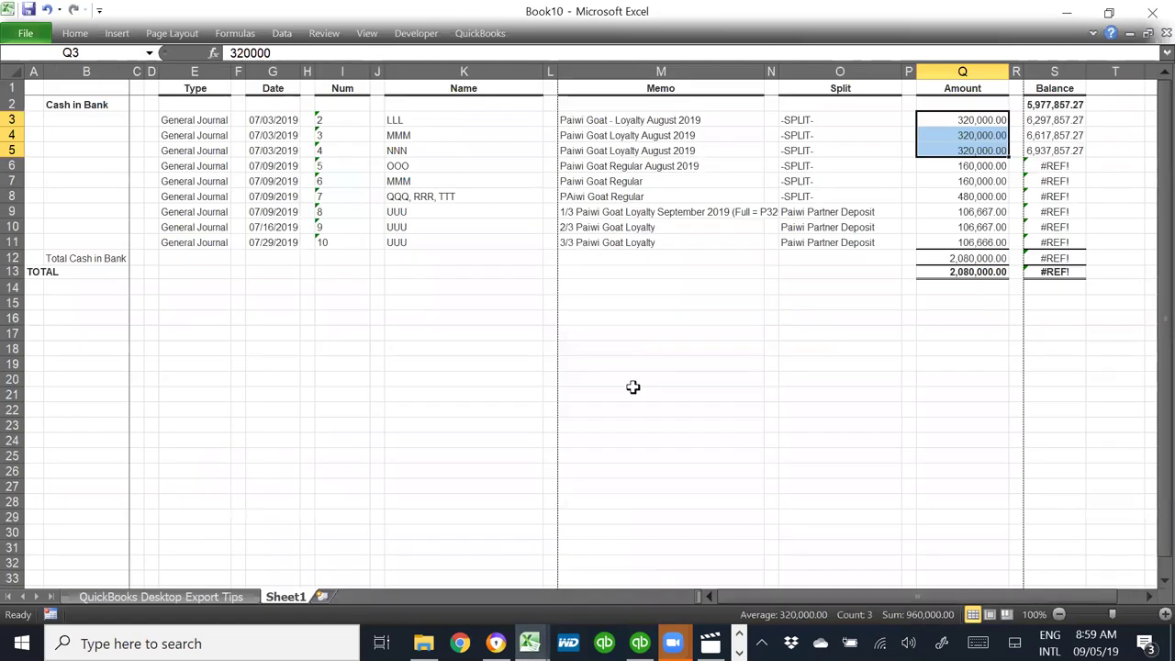
{"action": "key", "text": "alt+Tab"}
{"action": "key", "text": "Tab"}
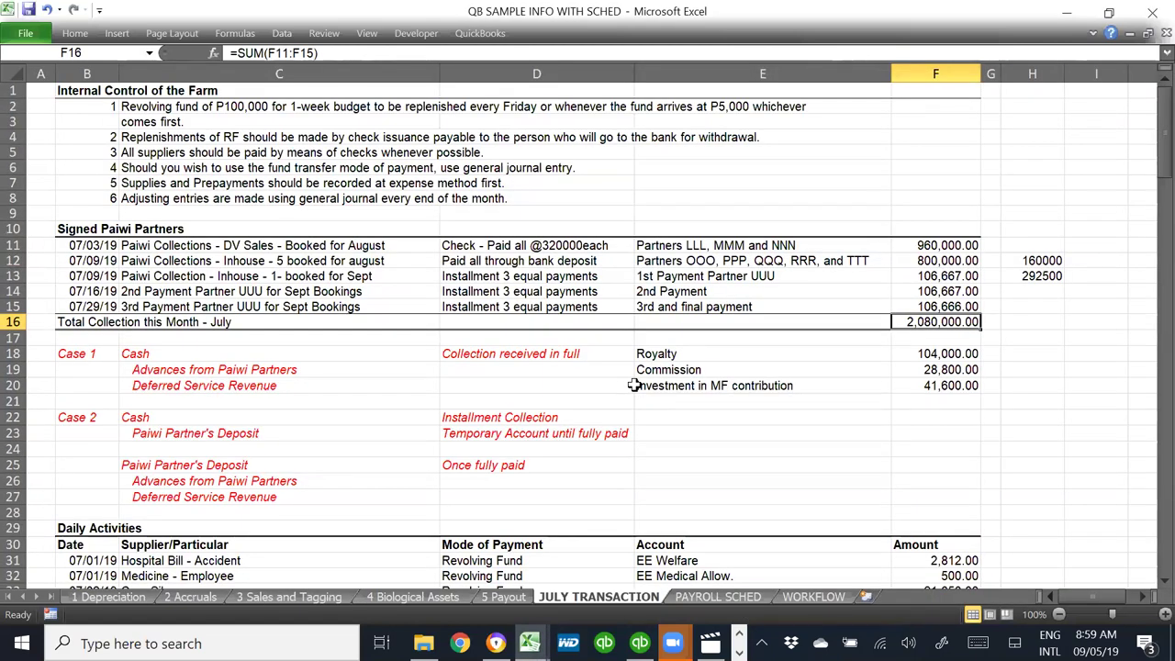
- Review the 07/09/19 in-house collection details in row 12, the per-partner amount in H12 and Partner UUU's first installment in F13
{"action": "left_click_drag", "start_coordinate": [287, 260], "coordinate": [799, 257]}
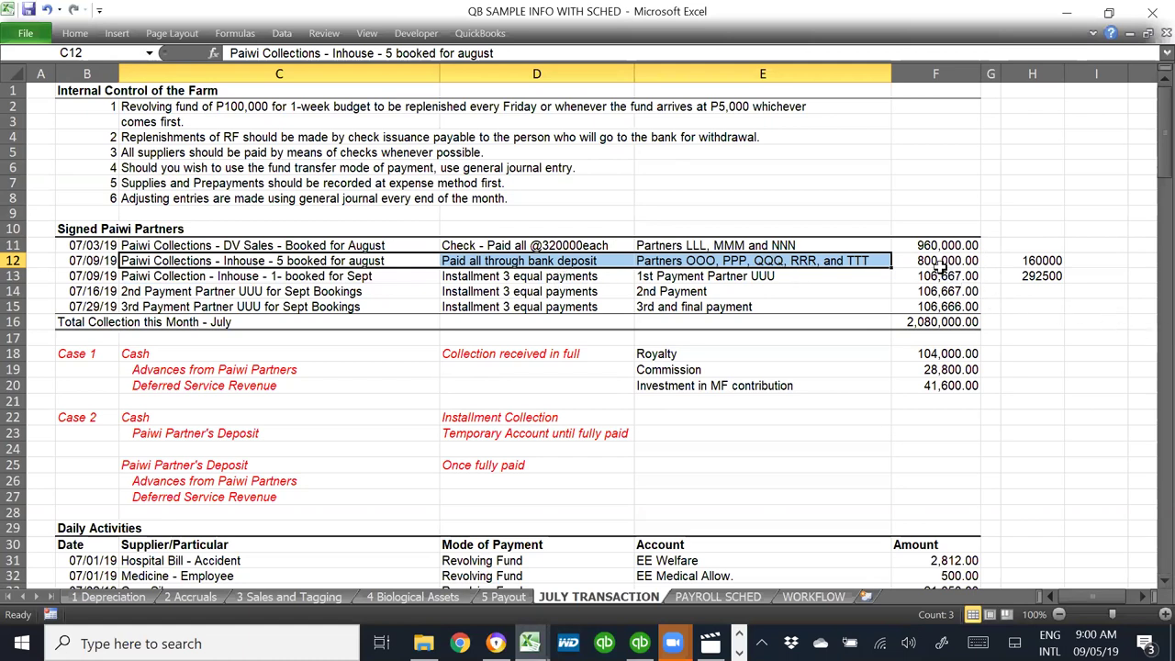
{"action": "left_click", "coordinate": [1054, 262]}
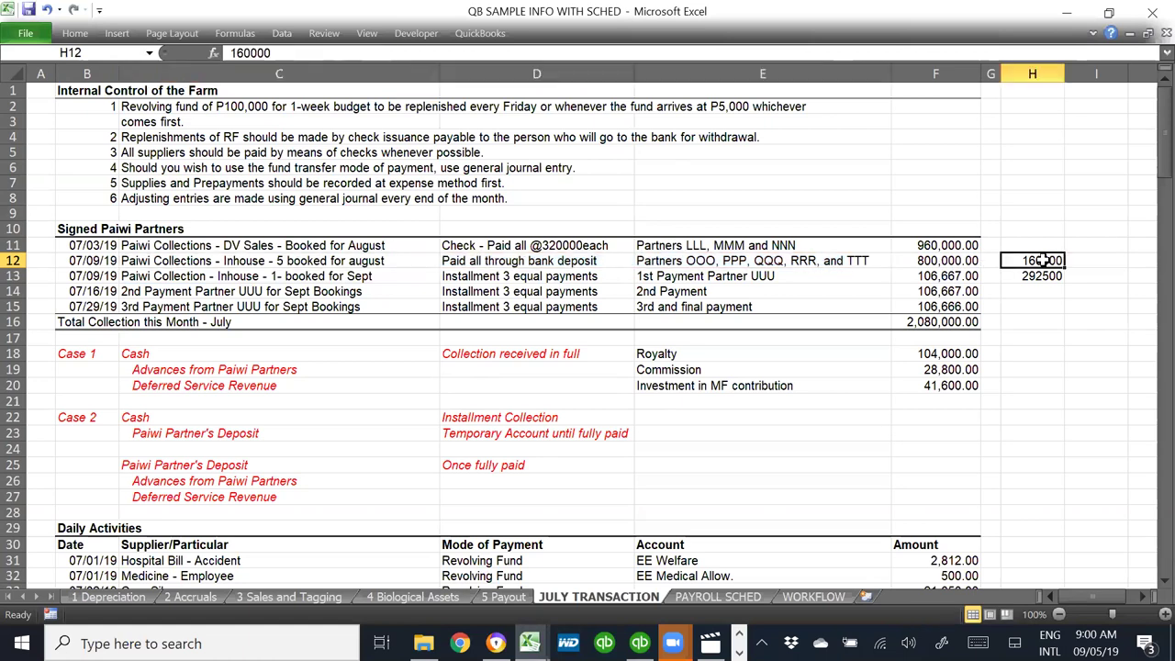
{"action": "left_click", "coordinate": [933, 275]}
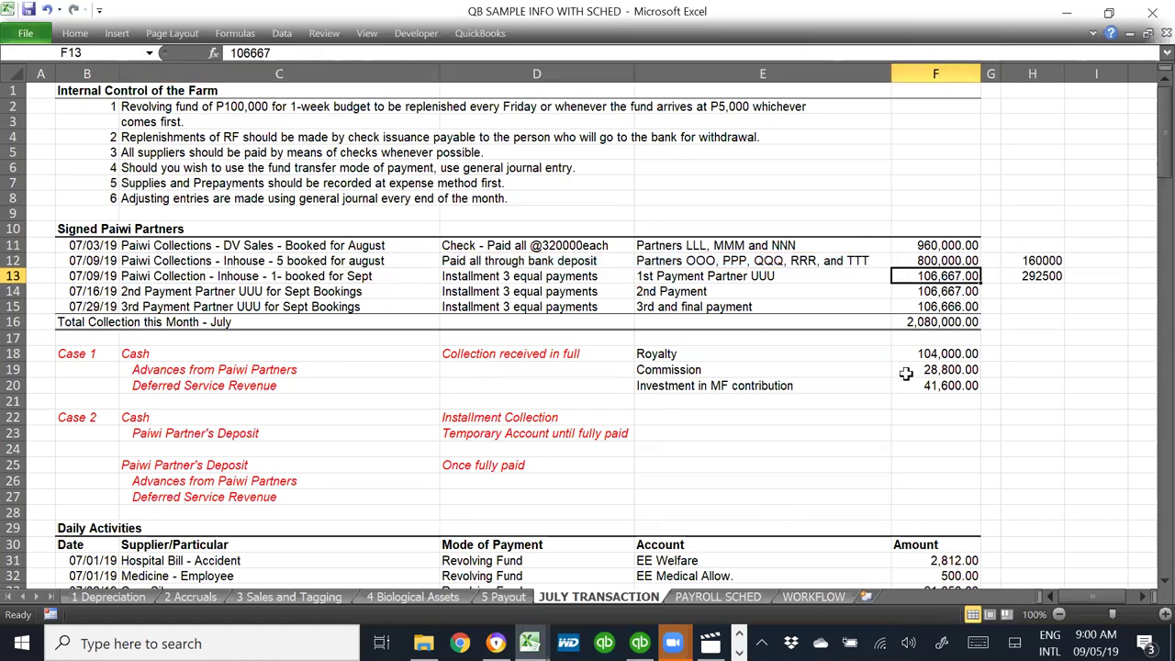
- Switch to QuickBooks and go from the Cash in Bank QuickReport to the Home page
{"action": "key", "text": "alt+Tab"}
{"action": "key", "text": "Tab"}
{"action": "key", "text": "Tab"}
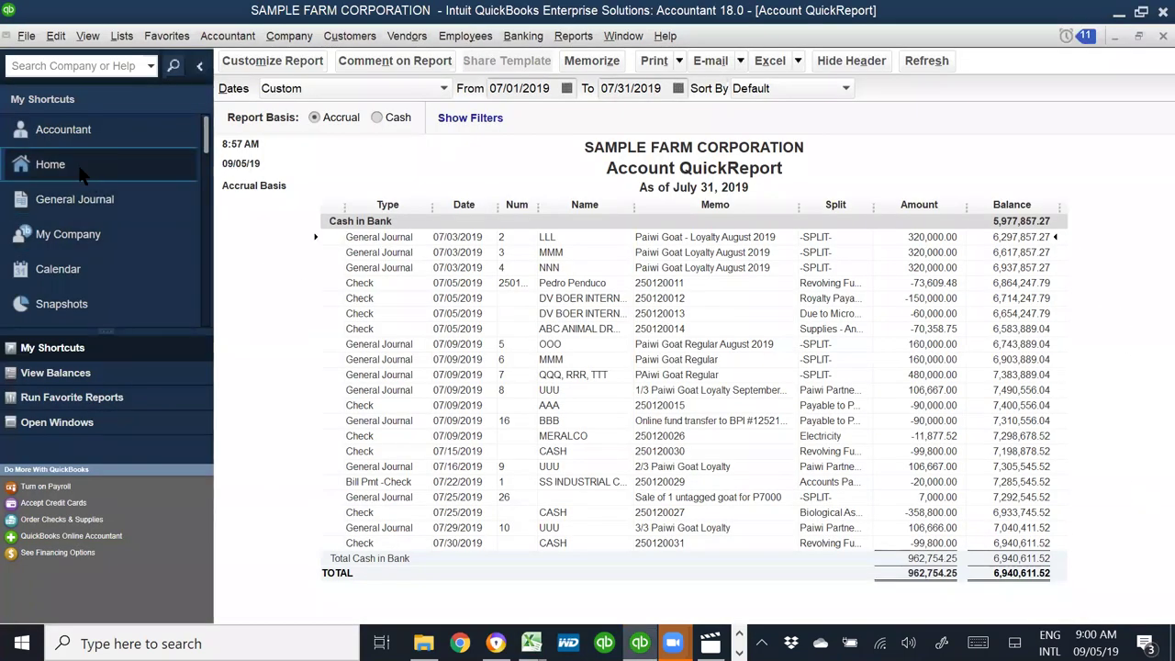
{"action": "left_click", "coordinate": [81, 175]}
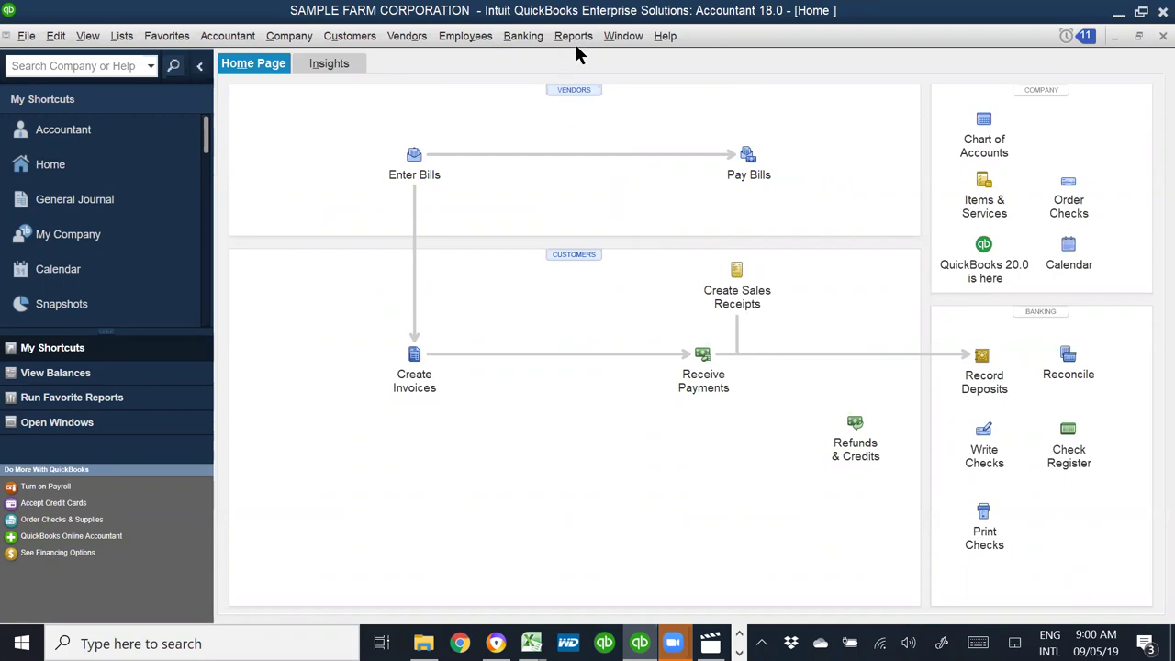
{"action": "left_click", "coordinate": [523, 36]}
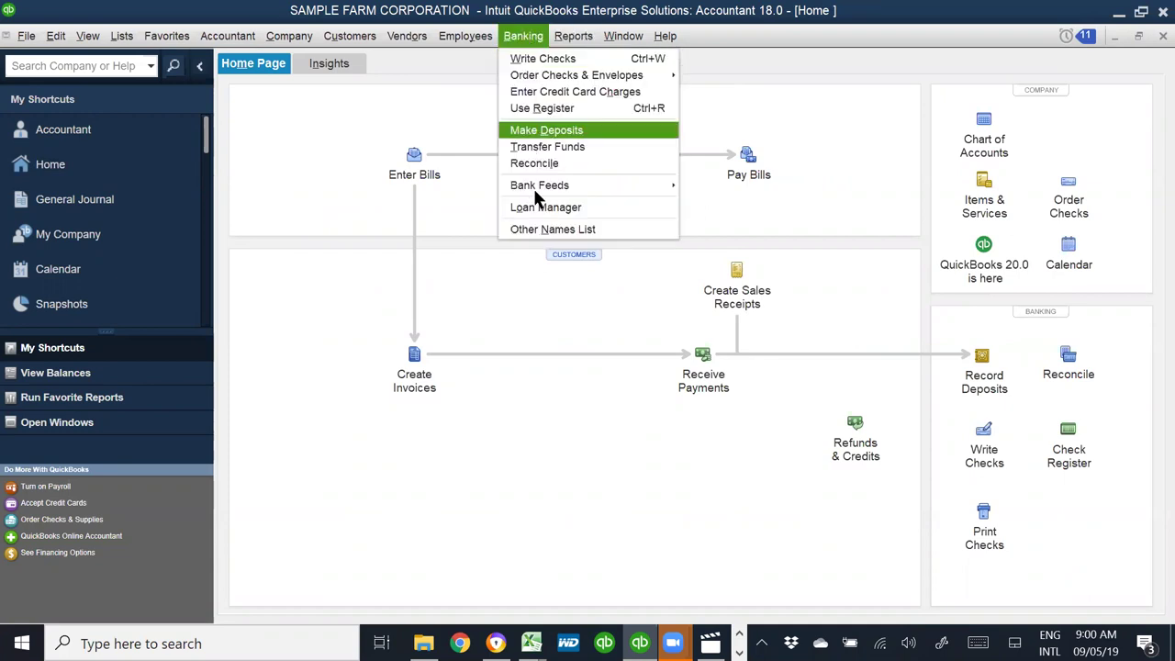
{"action": "left_click", "coordinate": [815, 51]}
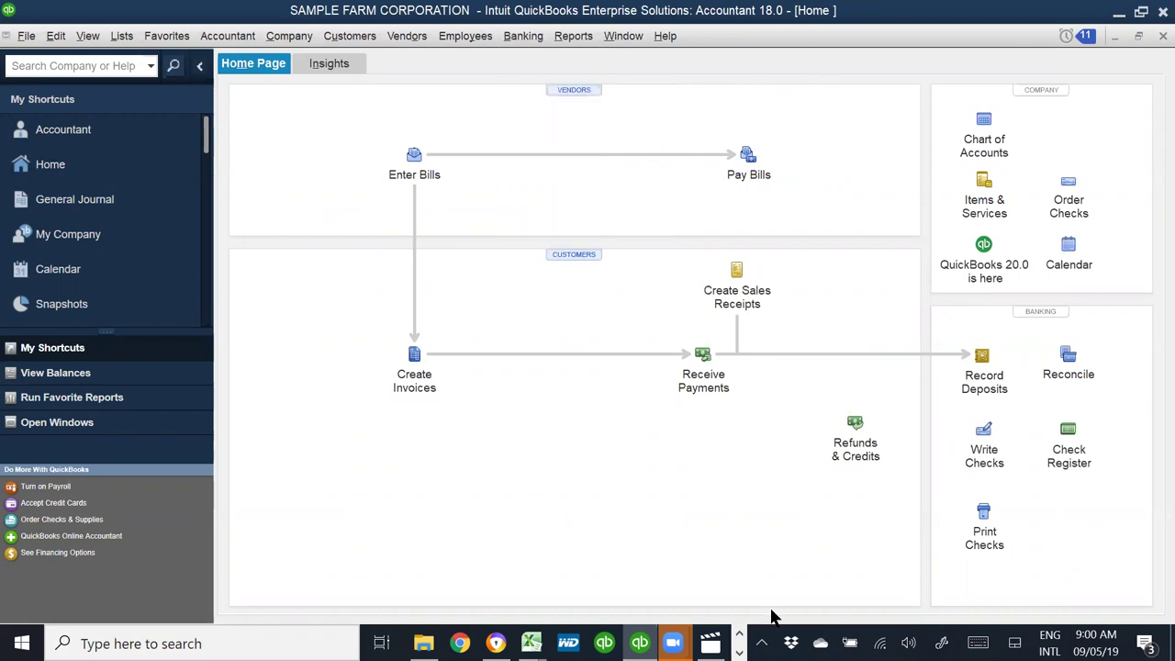